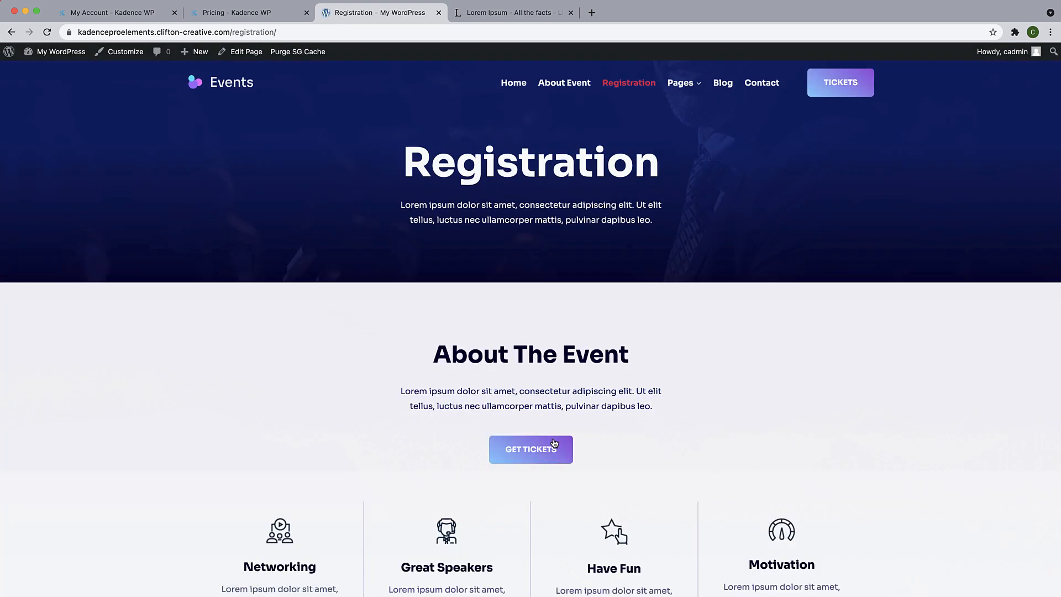
Go to the ticket prices on the Registration page, bring up the exit-intent discount popup and dismiss it.
{"action": "left_click", "coordinate": [555, 443]}
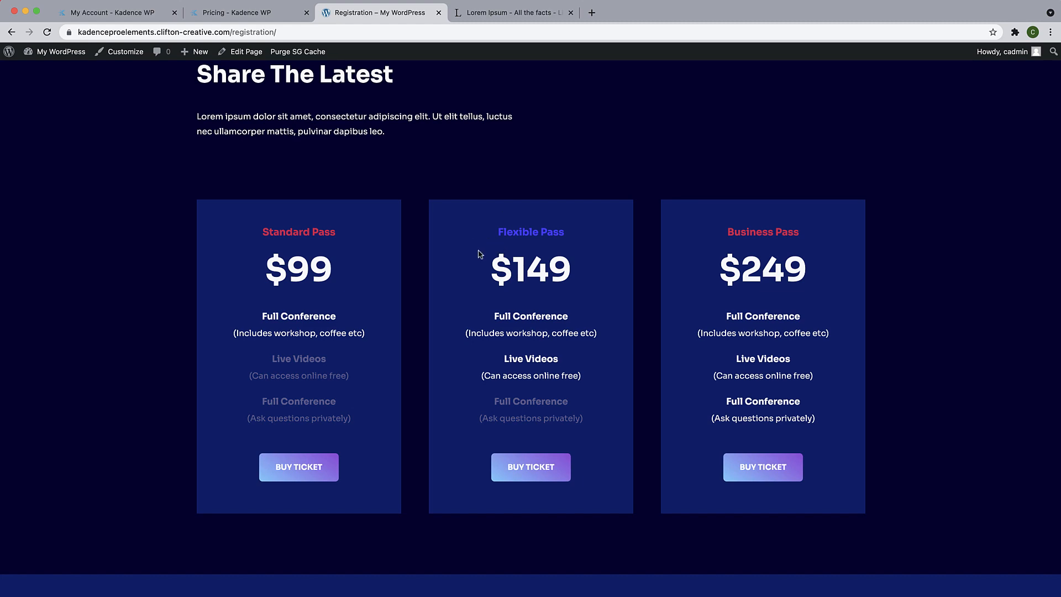
{"action": "mouse_move", "coordinate": [442, 12]}
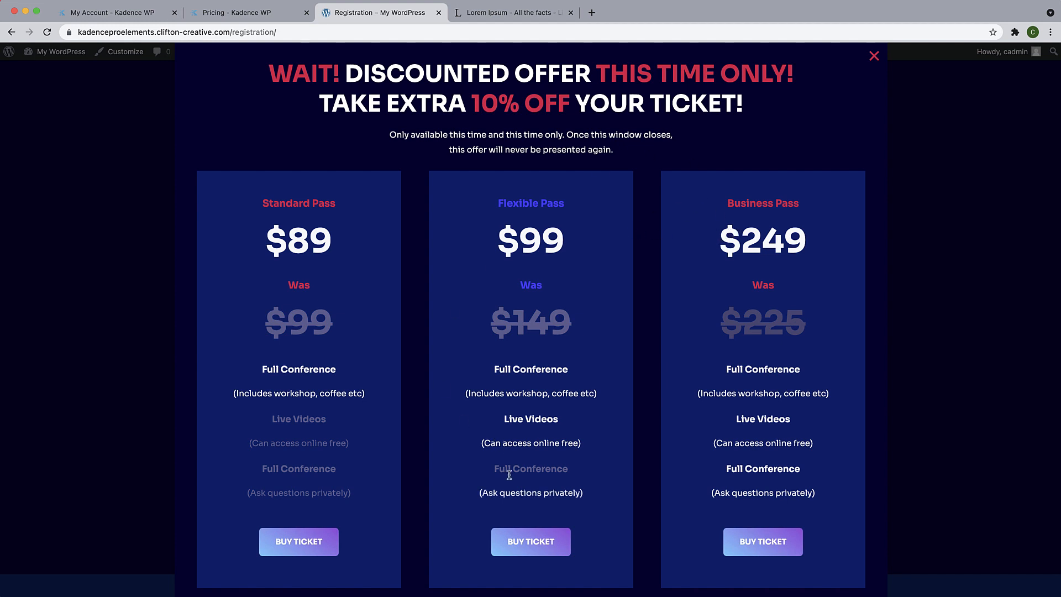
{"action": "left_click", "coordinate": [907, 244]}
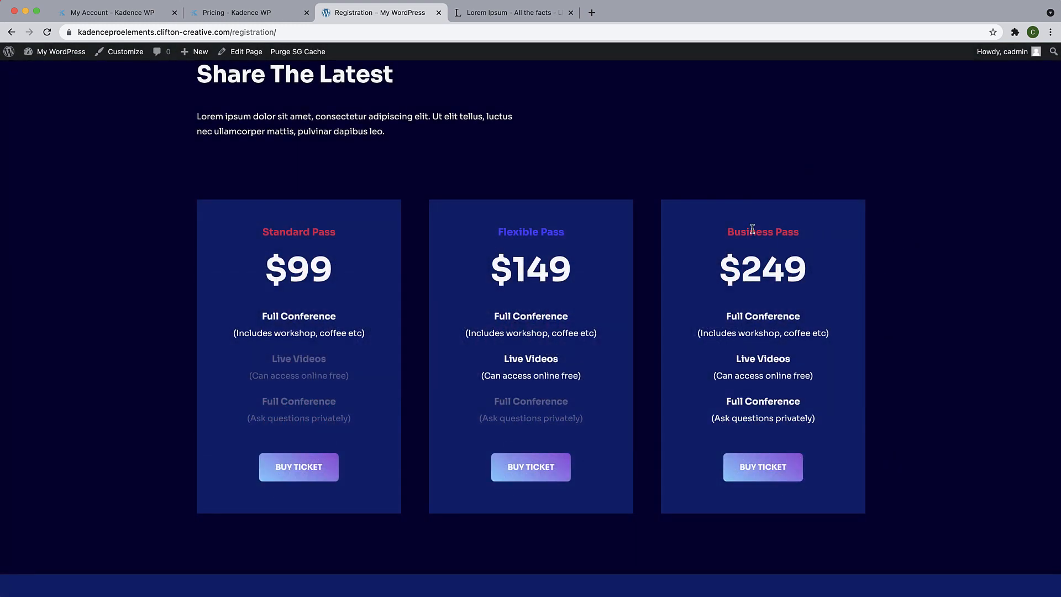
{"action": "scroll", "coordinate": [752, 229], "scroll_direction": "up", "scroll_amount": 15}
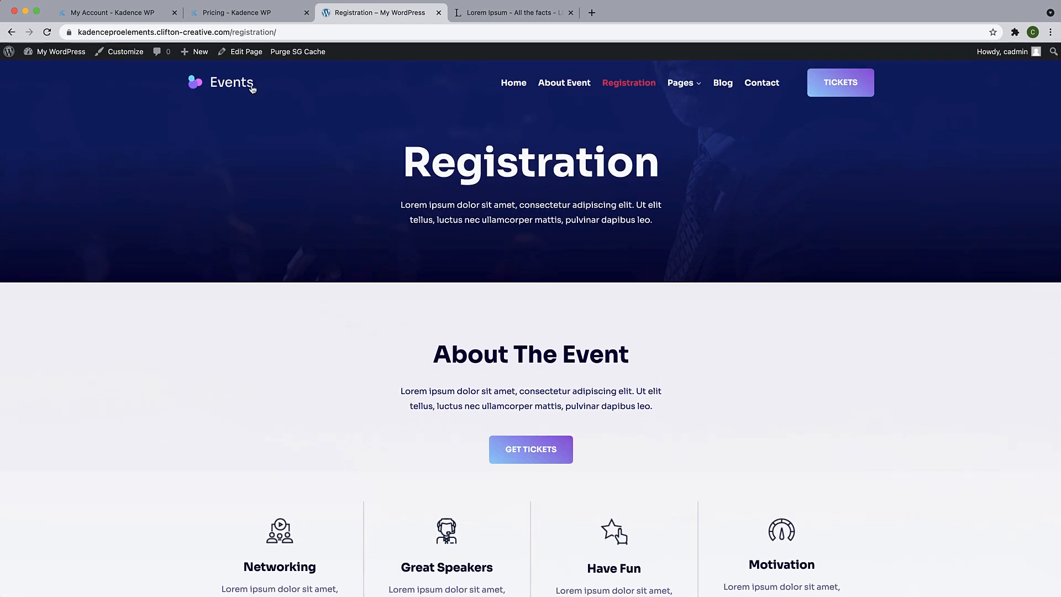
Open the Events home page, dismiss the early-bird pricing popup and look over the upper sections of the page.
{"action": "left_click", "coordinate": [251, 87]}
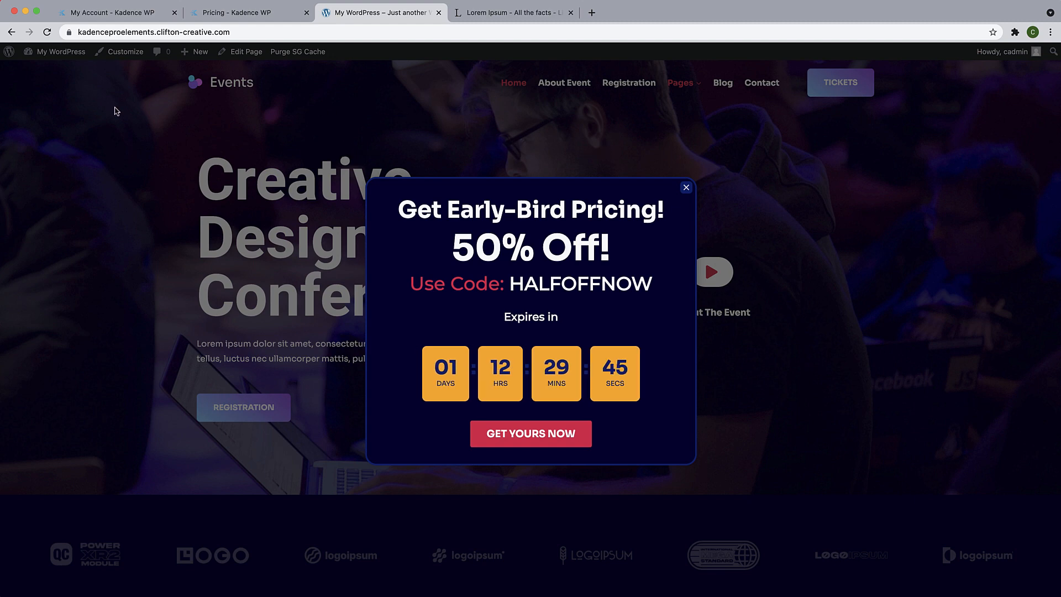
{"action": "left_click", "coordinate": [285, 152]}
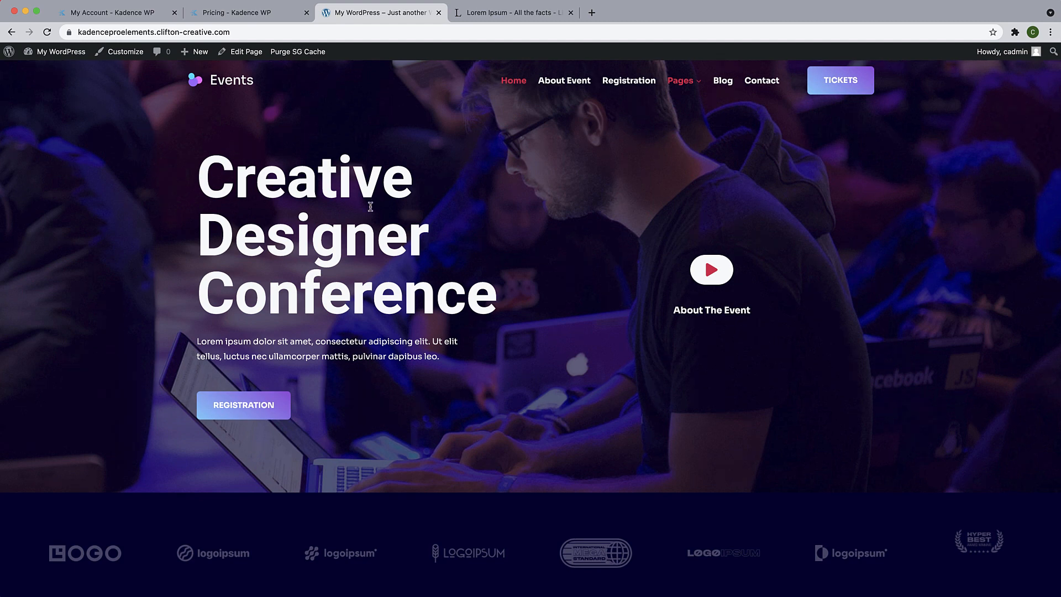
{"action": "scroll", "coordinate": [371, 207], "scroll_direction": "down", "scroll_amount": 1}
{"action": "scroll", "coordinate": [370, 207], "scroll_direction": "down", "scroll_amount": 3}
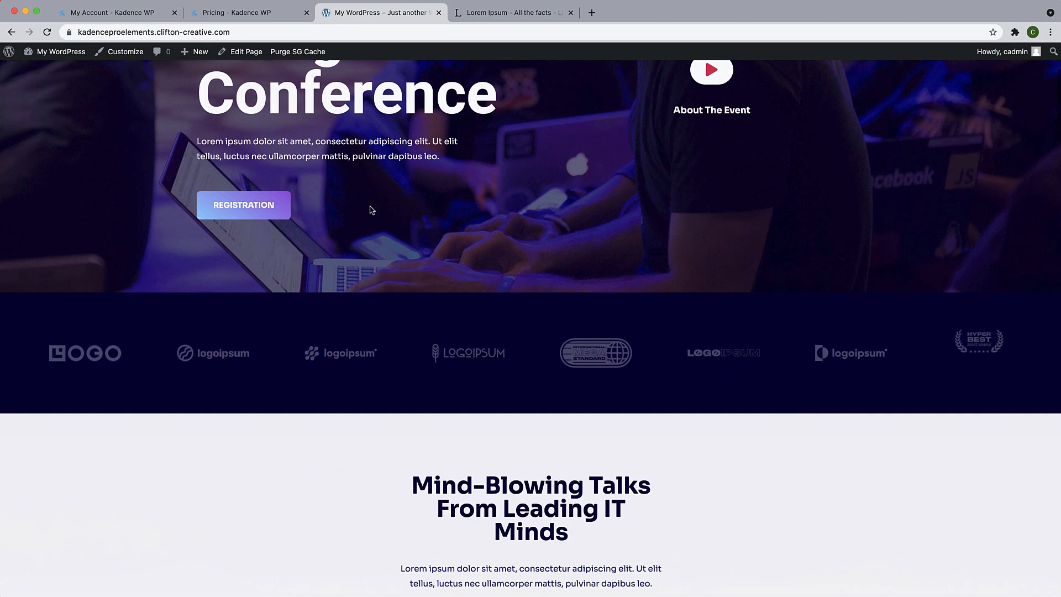
{"action": "scroll", "coordinate": [371, 207], "scroll_direction": "up", "scroll_amount": 4}
Go to the site's WordPress dashboard and open the list of installed themes.
{"action": "mouse_move", "coordinate": [47, 53]}
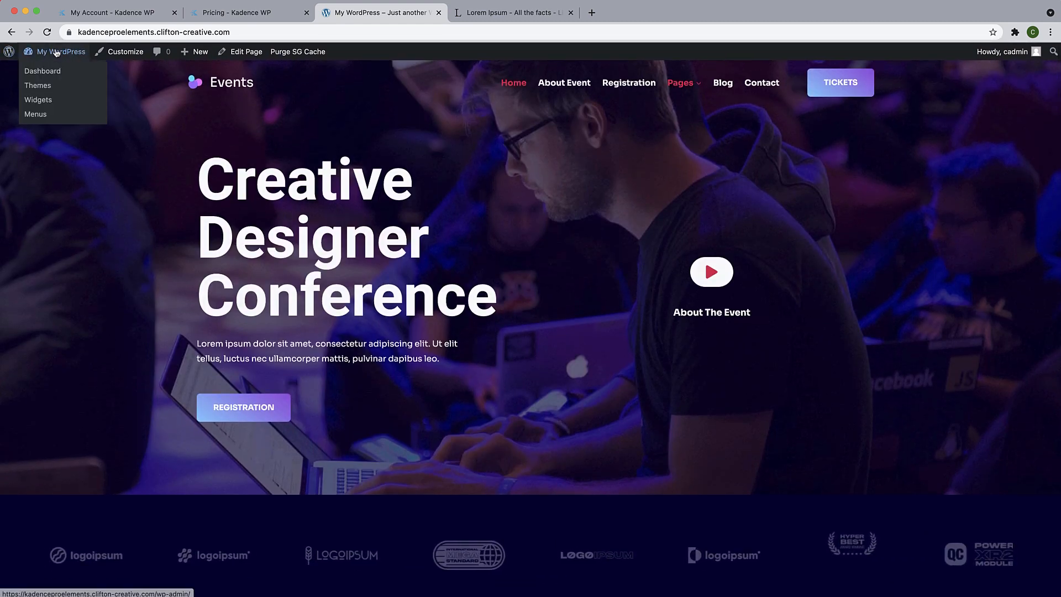
{"action": "left_click", "coordinate": [52, 72]}
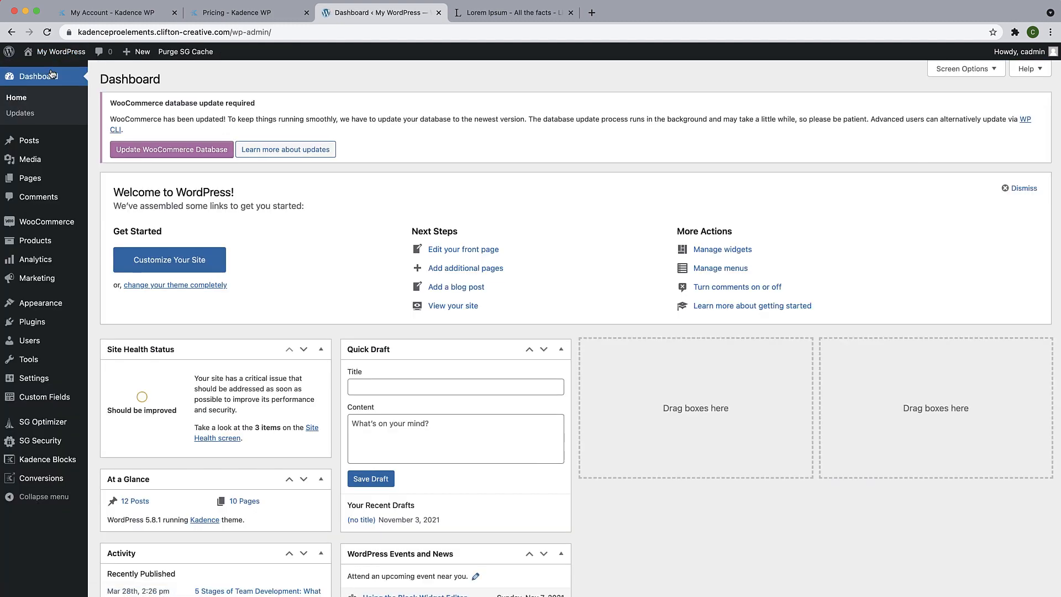
{"action": "mouse_move", "coordinate": [31, 301]}
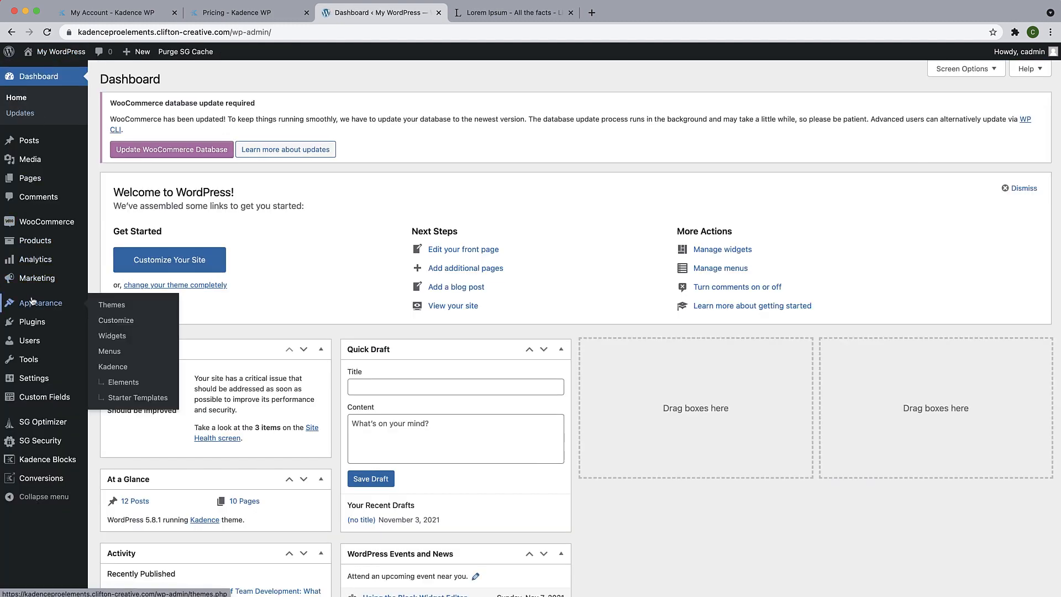
{"action": "left_click", "coordinate": [106, 305]}
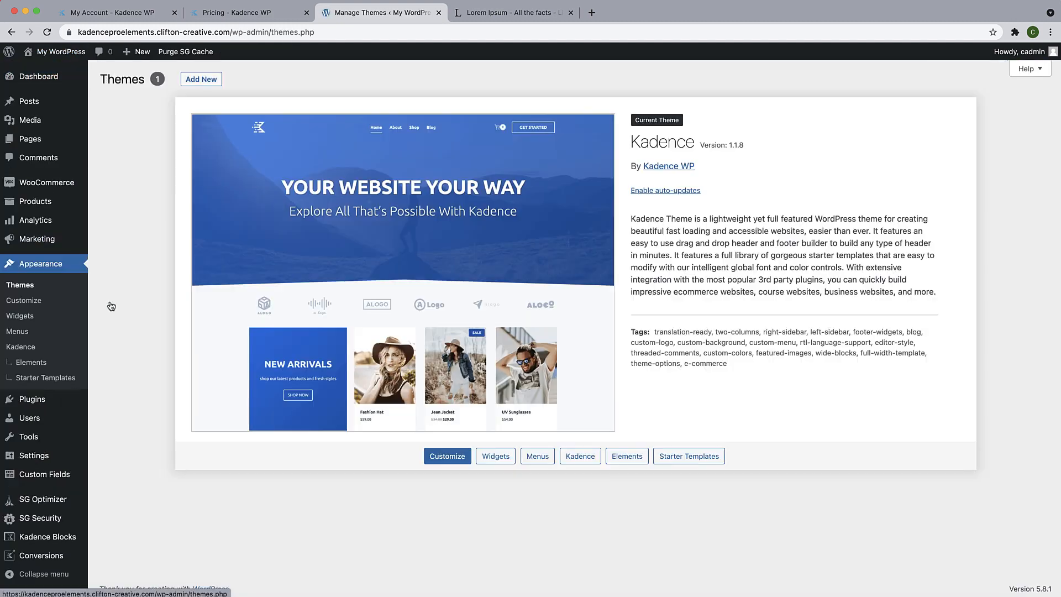
Start adding a new theme and search the theme directory for "kadence".
{"action": "left_click", "coordinate": [201, 79]}
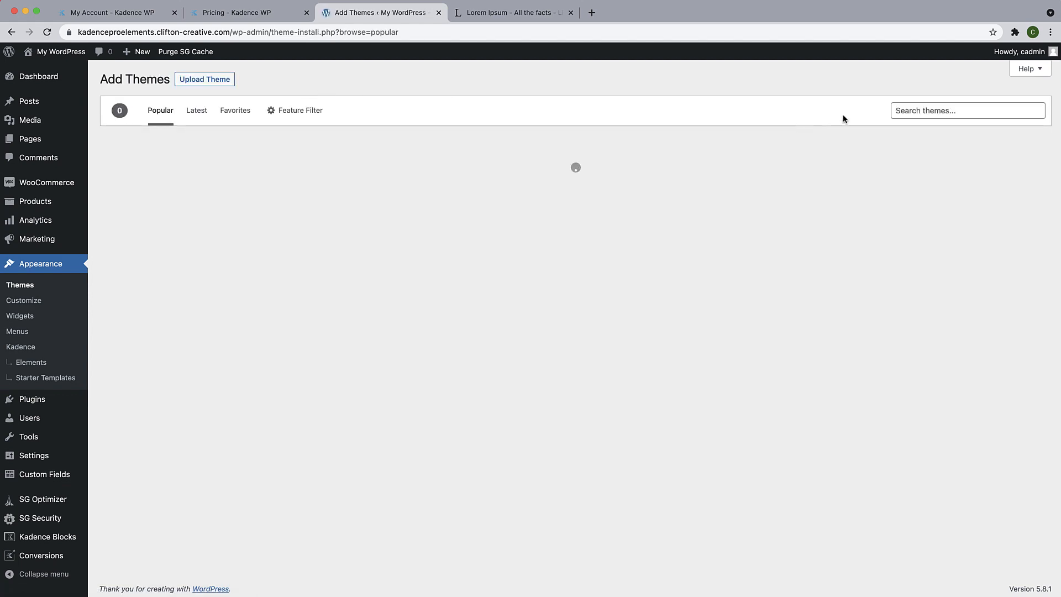
{"action": "left_click", "coordinate": [911, 110]}
{"action": "type", "text": "kae"}
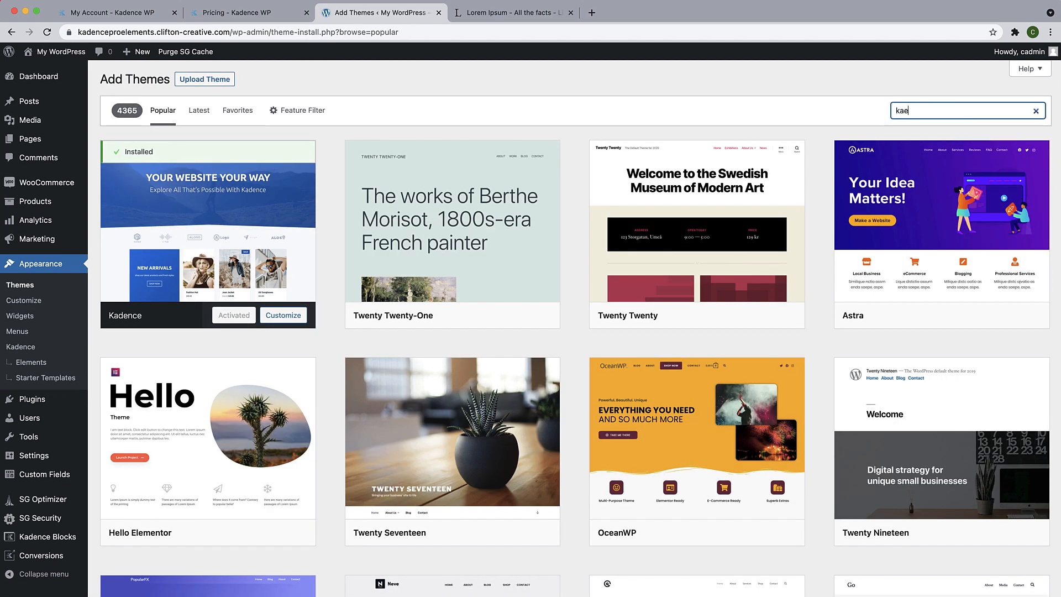
{"action": "key", "text": "BackSpace"}
{"action": "type", "text": "dence"}
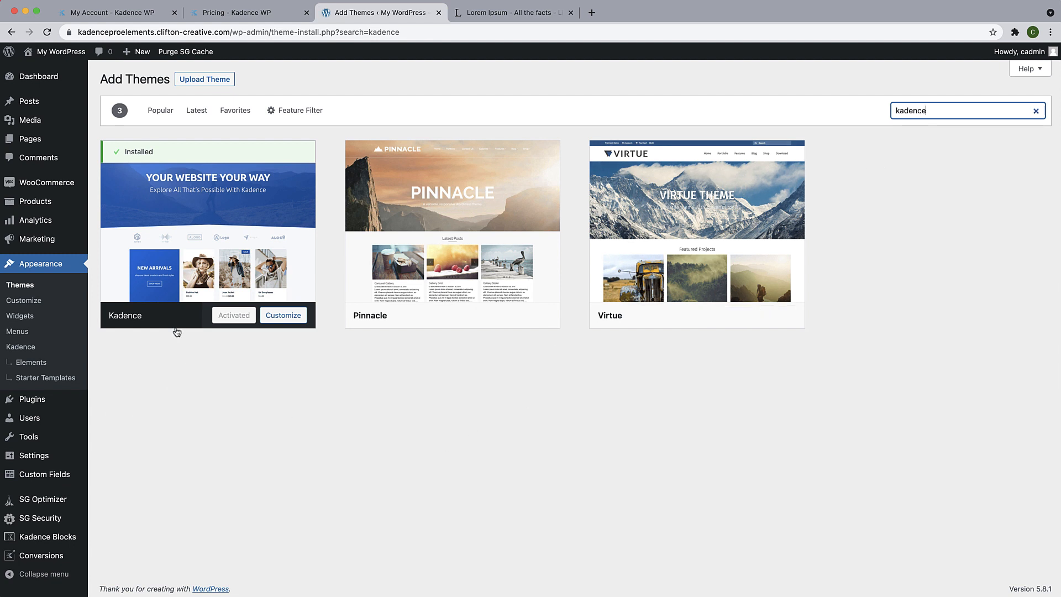
Go from the installed plugins to adding a new plugin and search the directory for "kadence blocks".
{"action": "mouse_move", "coordinate": [33, 399]}
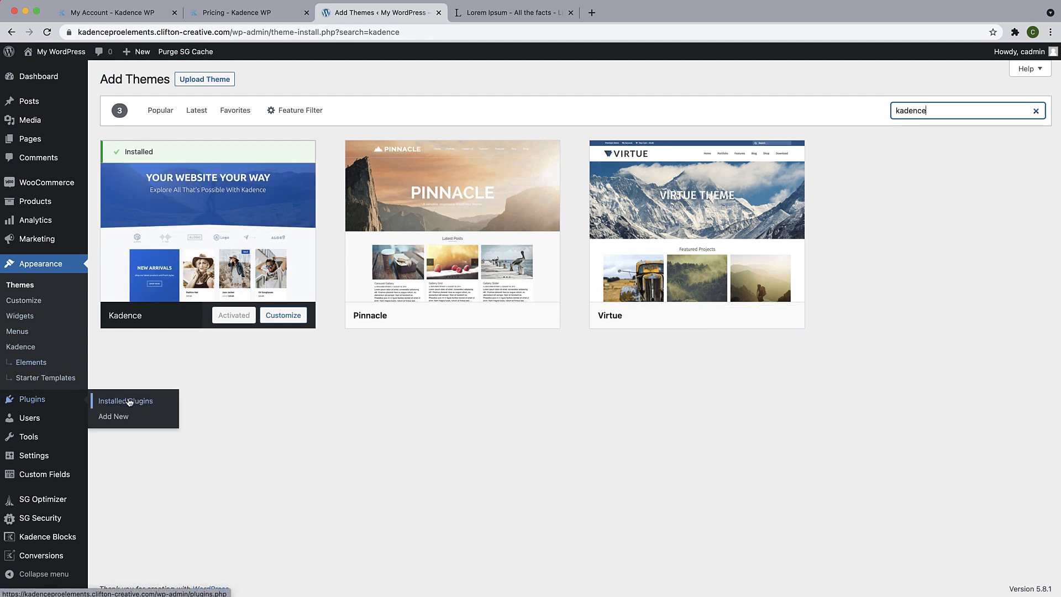
{"action": "left_click", "coordinate": [129, 402]}
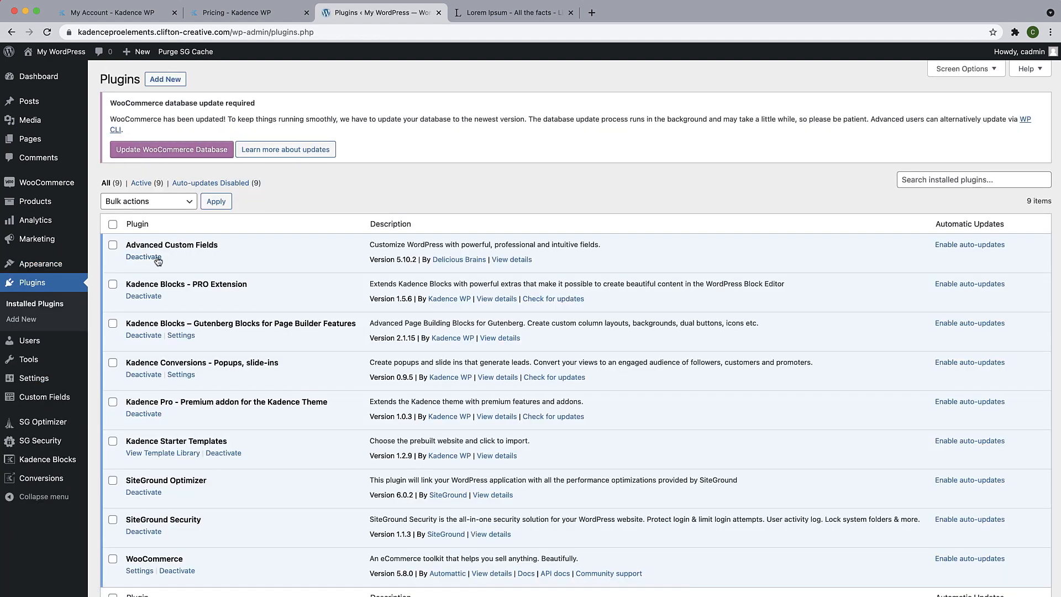
{"action": "left_click", "coordinate": [168, 81]}
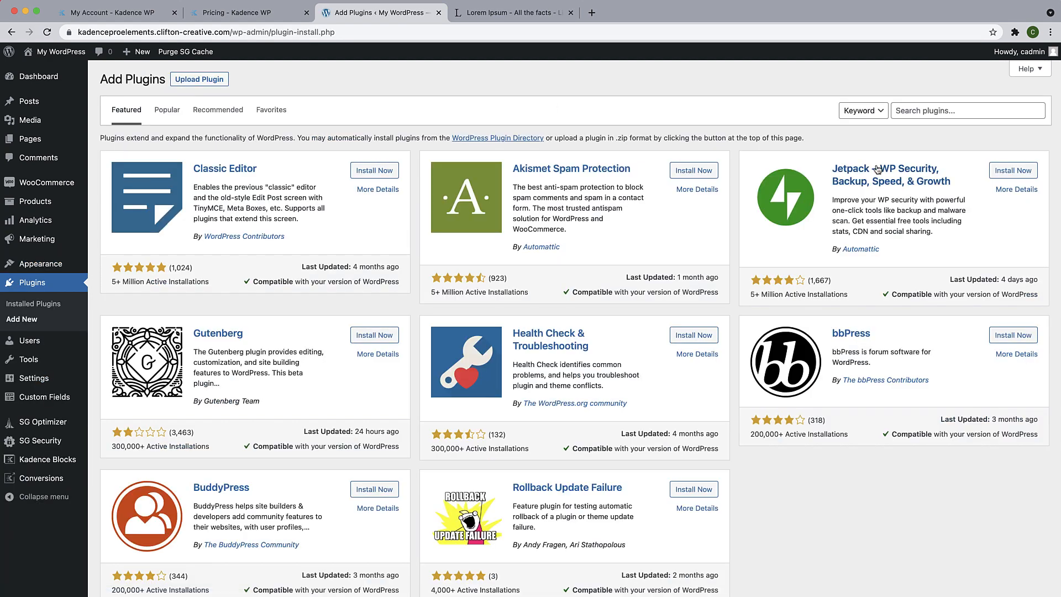
{"action": "left_click", "coordinate": [979, 112]}
{"action": "type", "text": "kadence"}
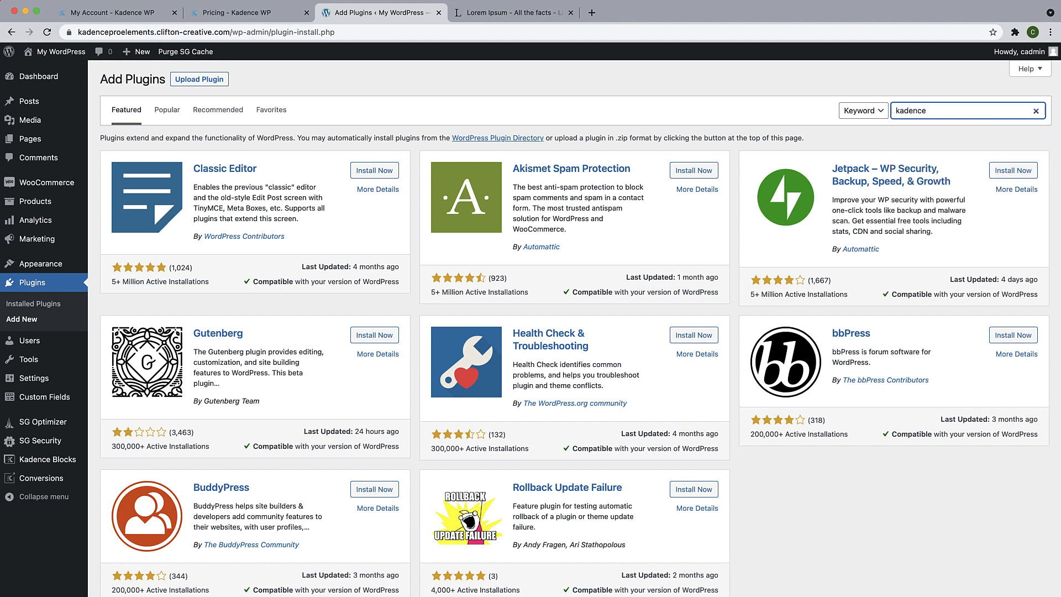
{"action": "type", "text": " gu"}
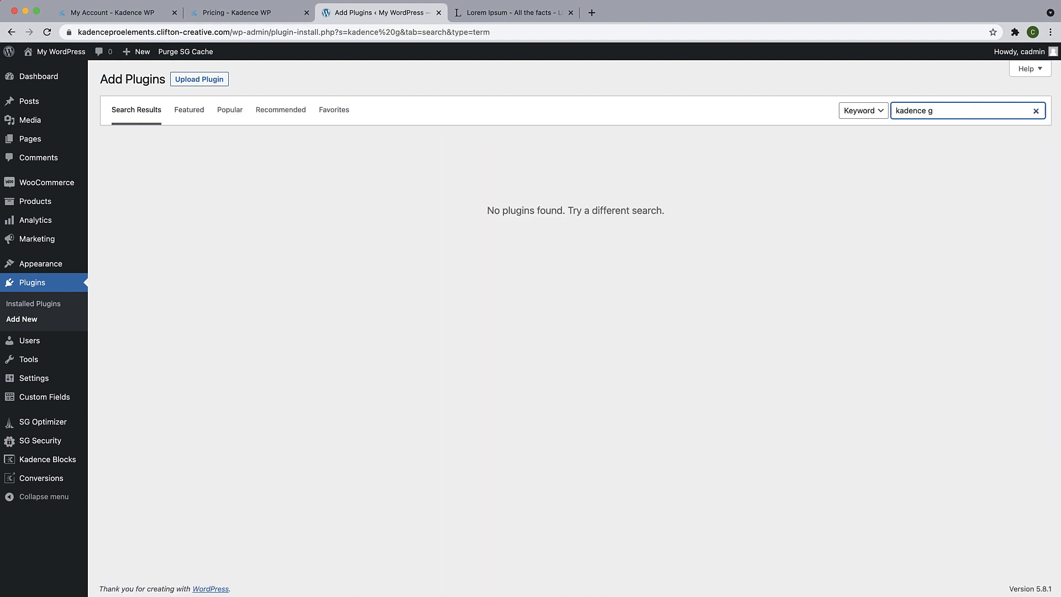
{"action": "key", "text": "BackSpace"}
{"action": "key", "text": "BackSpace"}
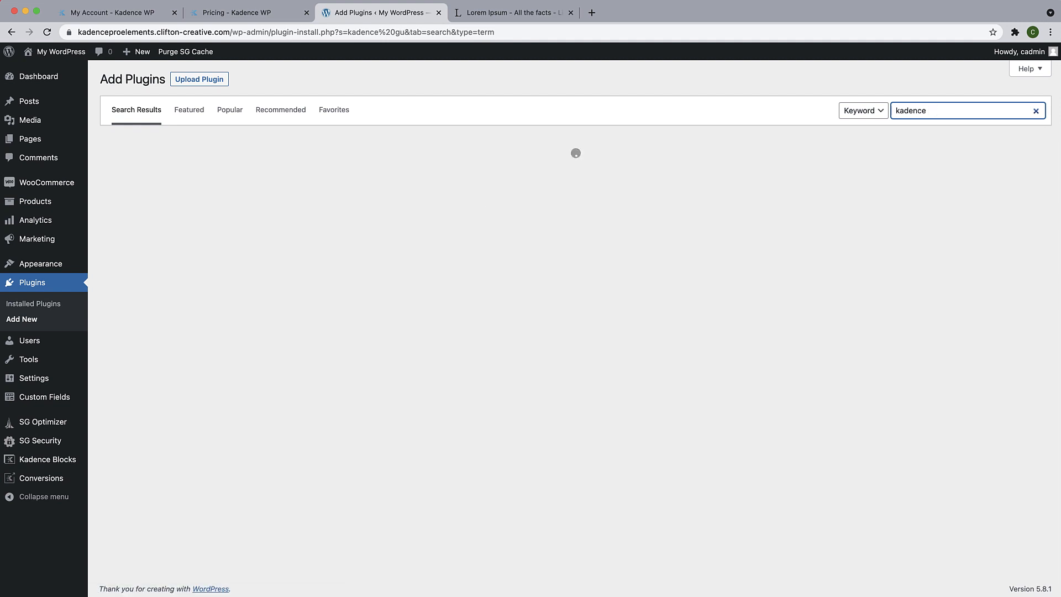
{"action": "type", "text": "blocks"}
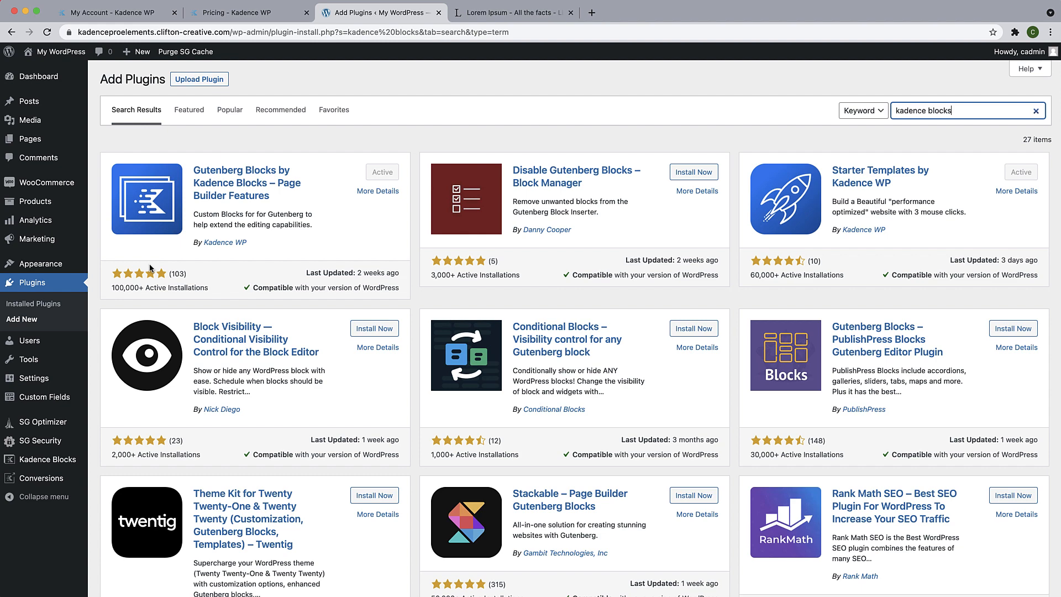
Compare the Kadence bundle prices and included products, and review the account's API Downloads list.
{"action": "left_click", "coordinate": [219, 13]}
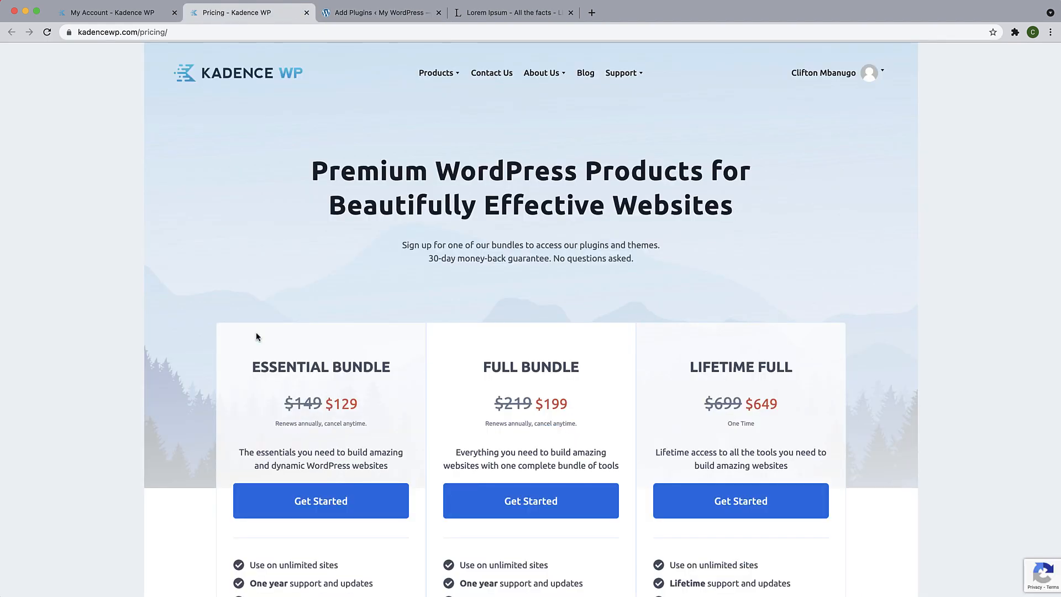
{"action": "scroll", "coordinate": [256, 331], "scroll_direction": "down", "scroll_amount": 3}
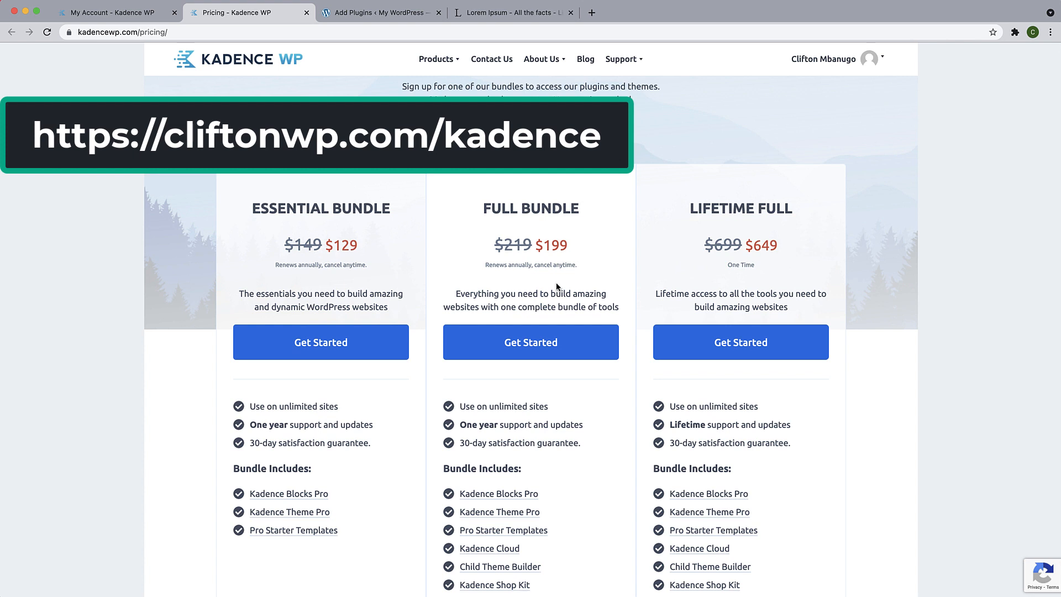
{"action": "scroll", "coordinate": [557, 286], "scroll_direction": "down", "scroll_amount": 1}
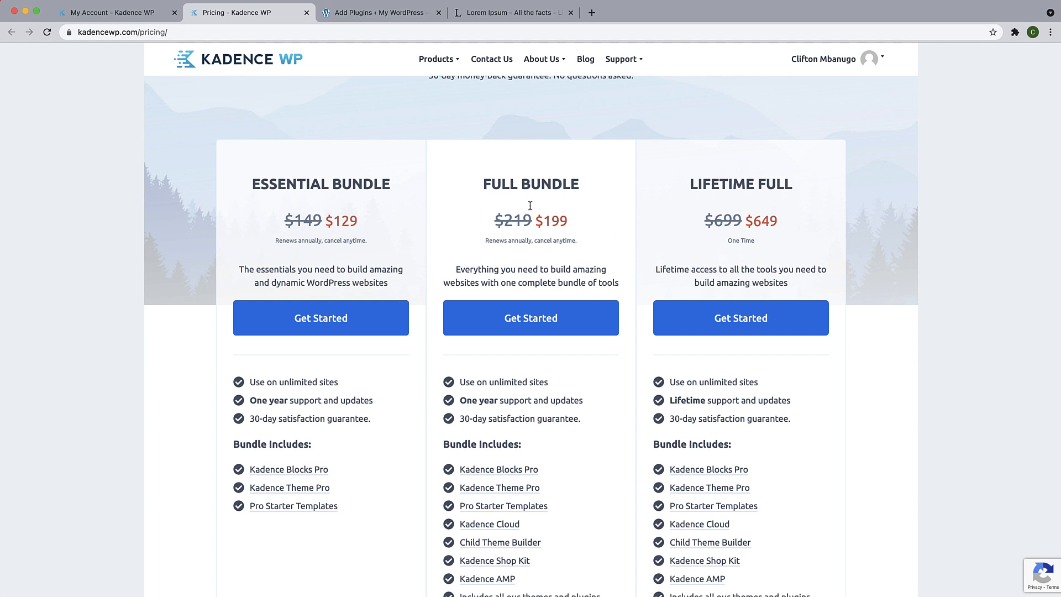
{"action": "scroll", "coordinate": [534, 270], "scroll_direction": "down", "scroll_amount": 3}
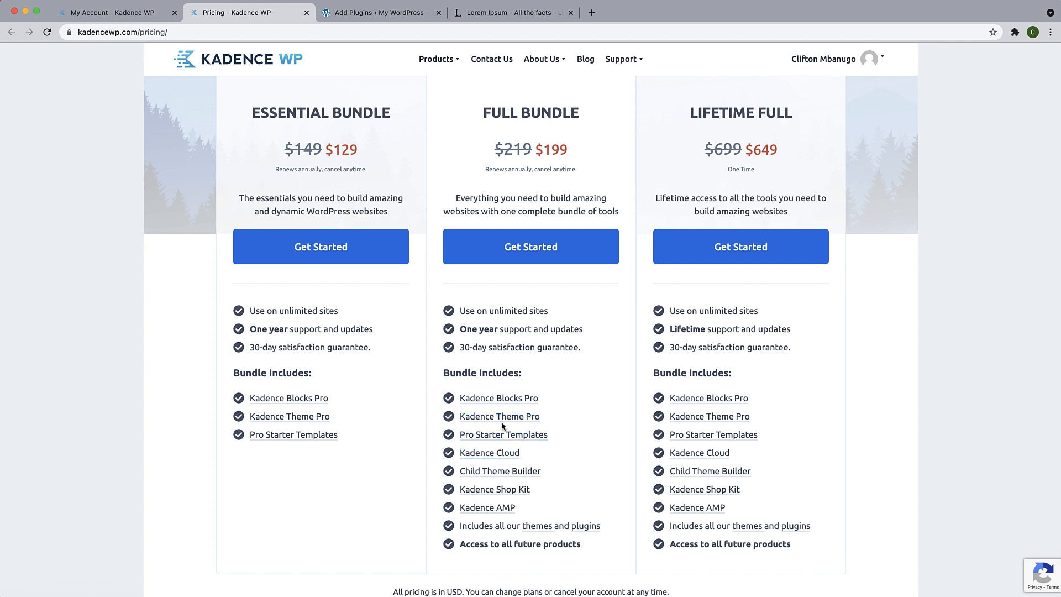
{"action": "left_click", "coordinate": [137, 14]}
{"action": "scroll", "coordinate": [410, 287], "scroll_direction": "down", "scroll_amount": 3}
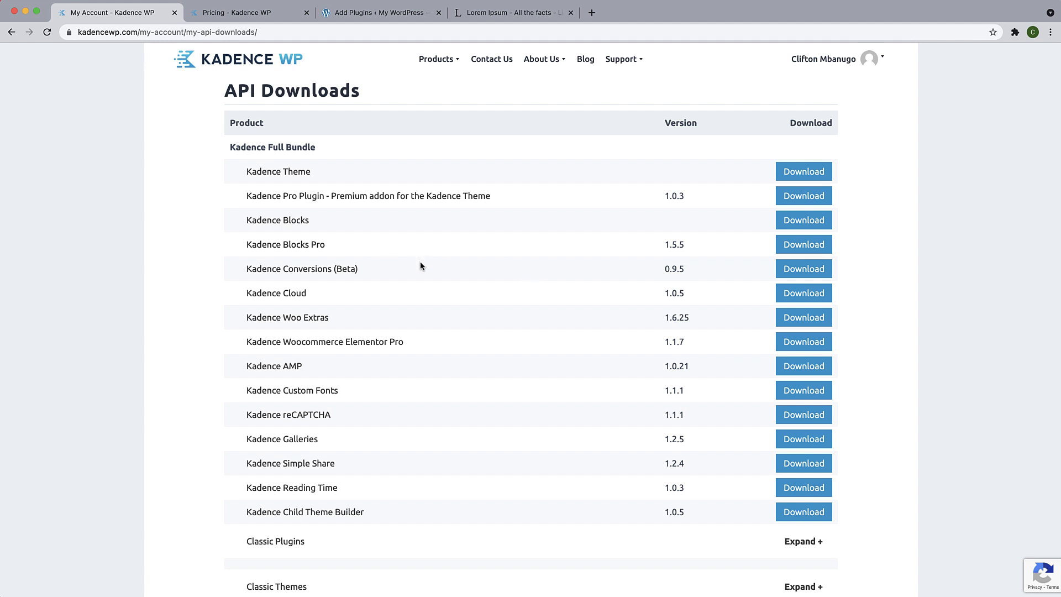
Return to the WordPress admin and review the installed Kadence plugins in the plugin list.
{"action": "left_click", "coordinate": [352, 14]}
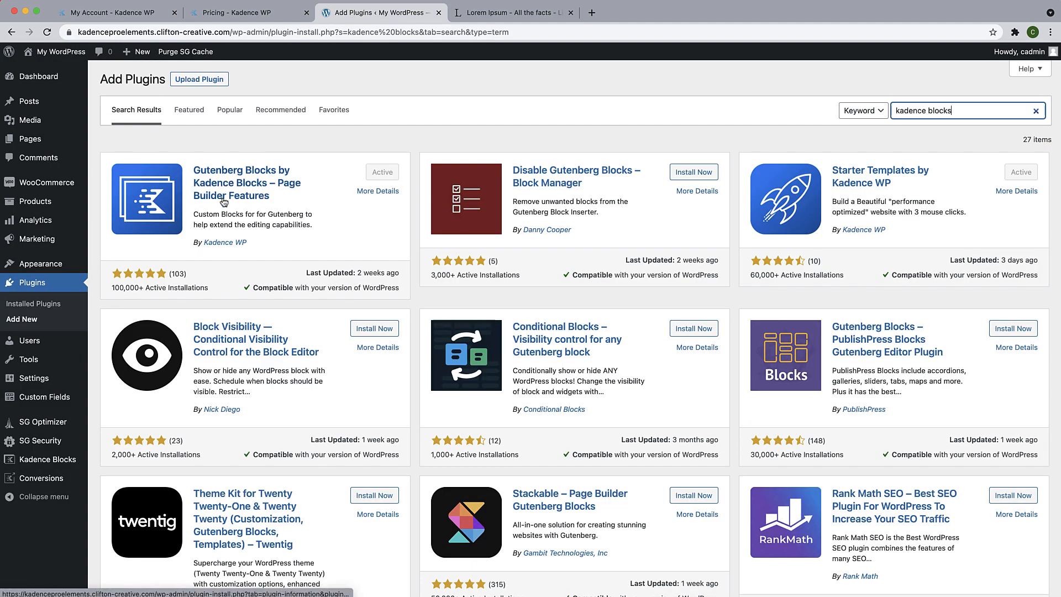
{"action": "left_click", "coordinate": [27, 310]}
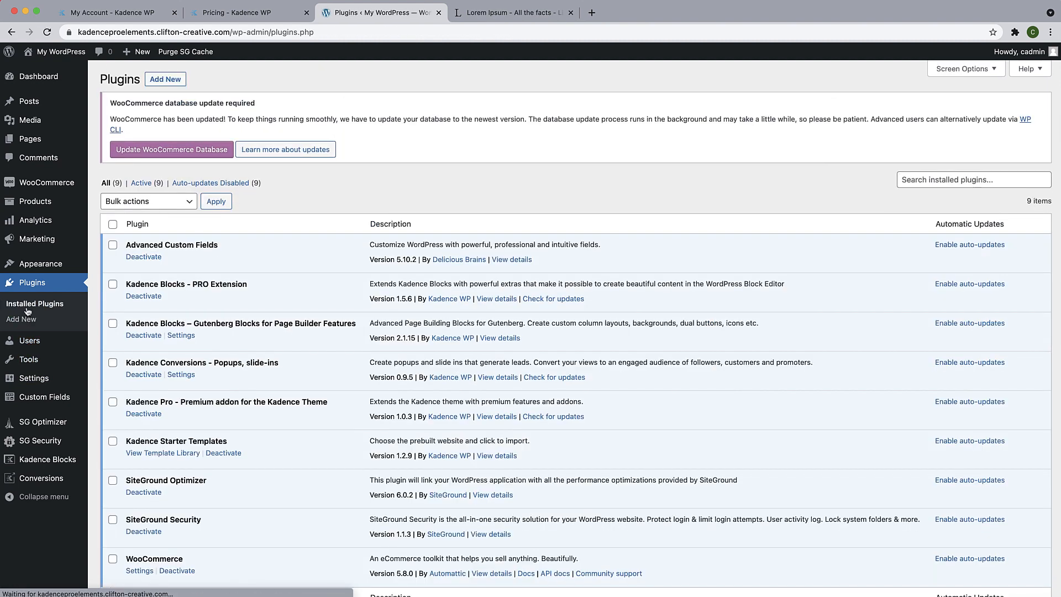
{"action": "scroll", "coordinate": [238, 354], "scroll_direction": "down", "scroll_amount": 1}
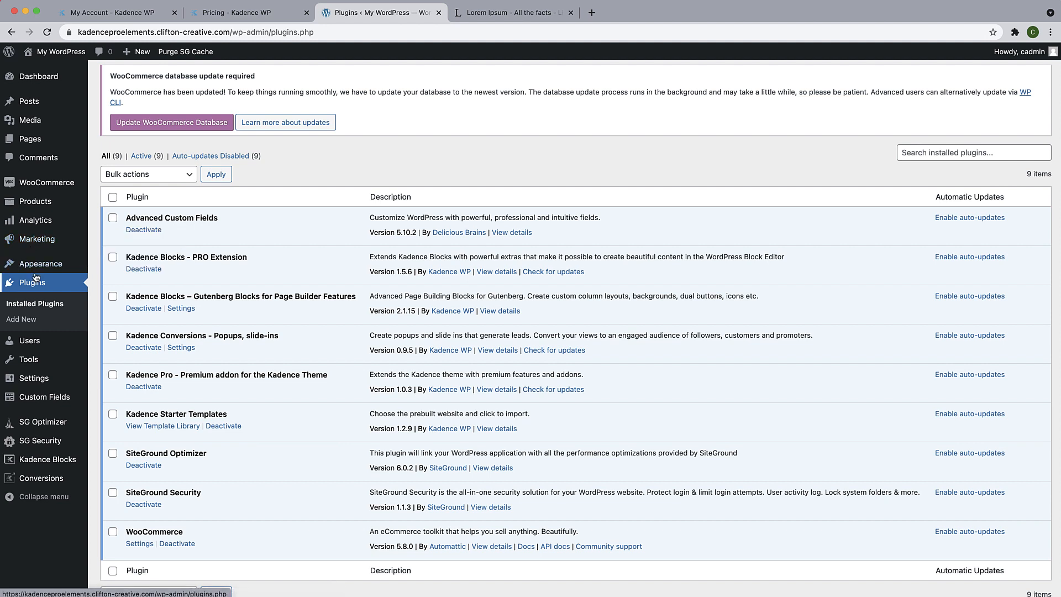
{"action": "mouse_move", "coordinate": [58, 266]}
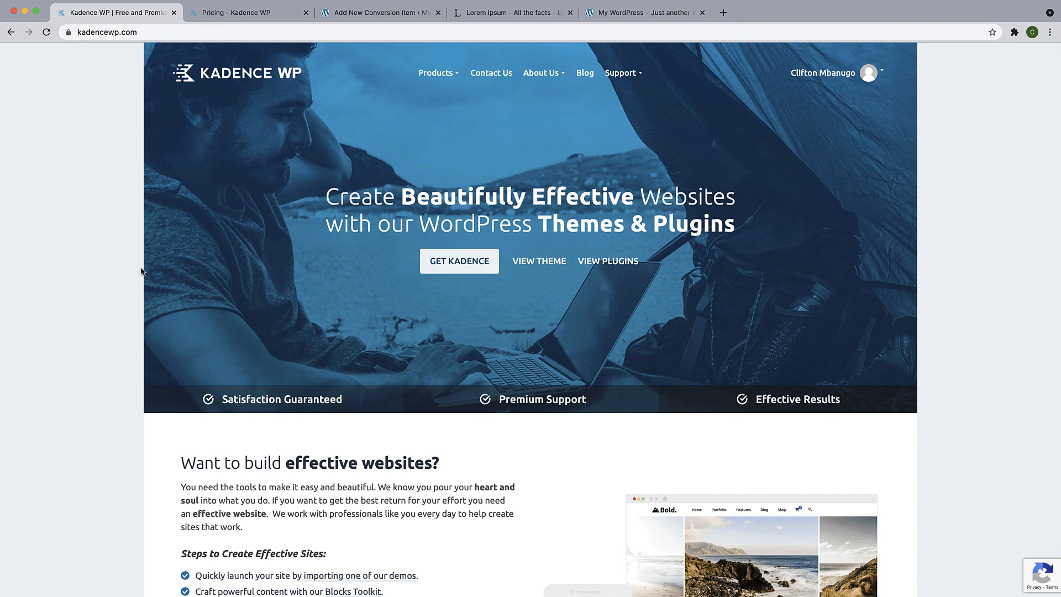
Open the product downloads in the Kadence WP account and locate the Kadence Conversions (Beta) download.
{"action": "left_click", "coordinate": [838, 76]}
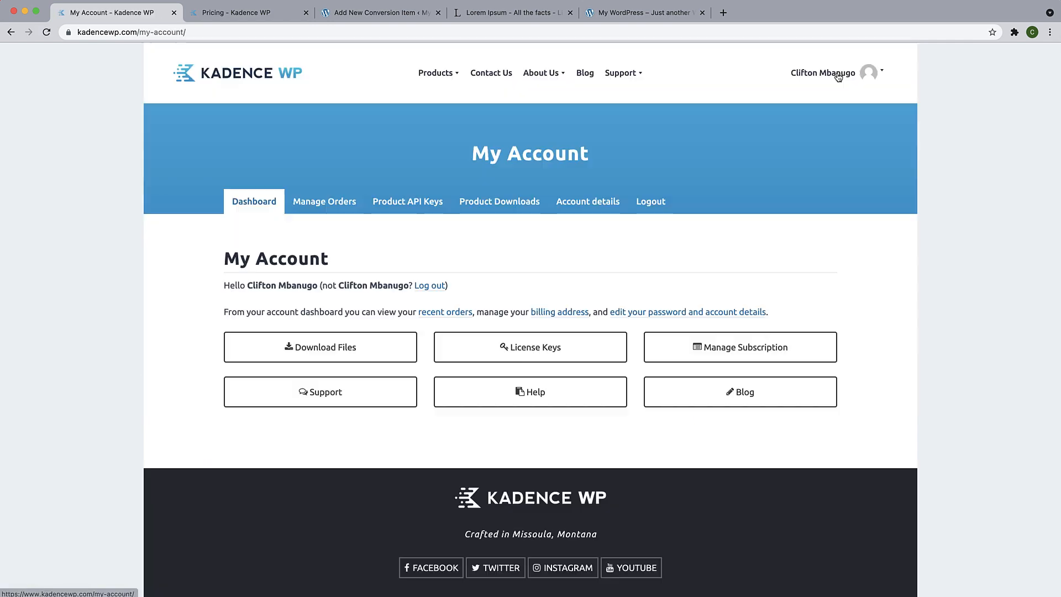
{"action": "left_click", "coordinate": [324, 360]}
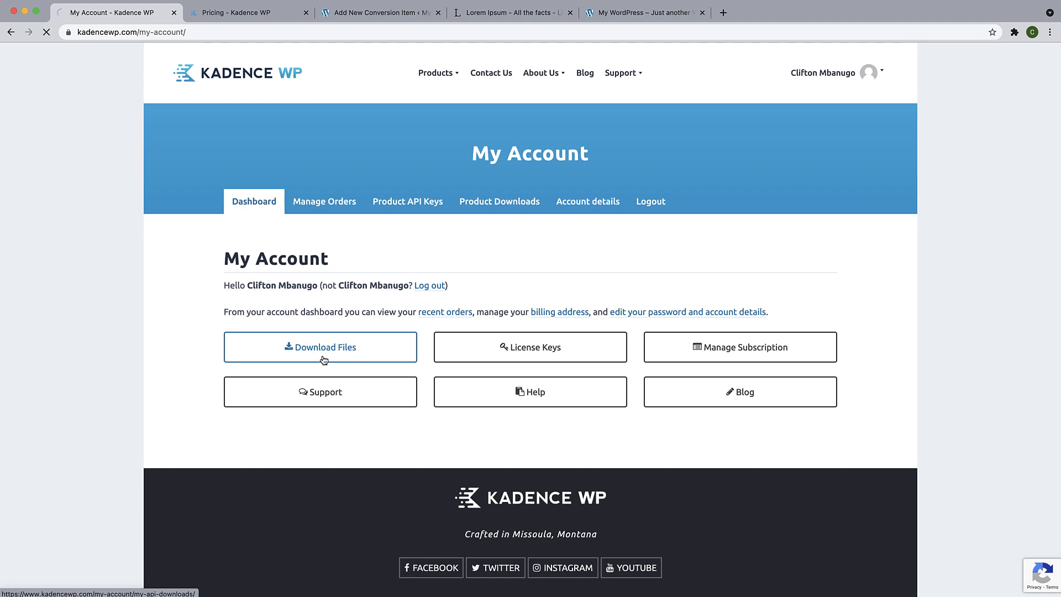
{"action": "scroll", "coordinate": [379, 363], "scroll_direction": "down", "scroll_amount": 2}
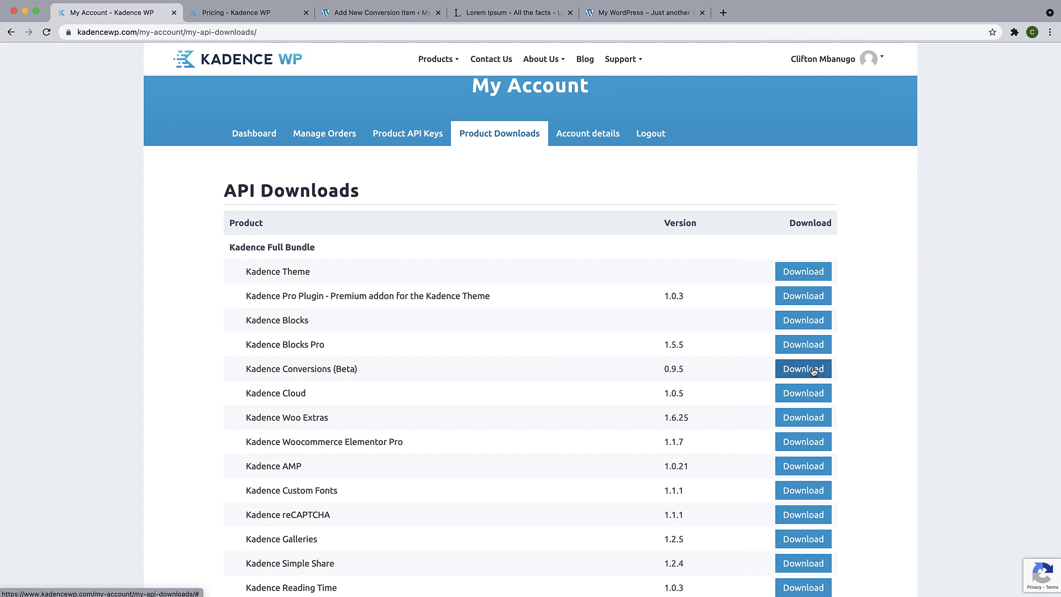
Return to WordPress and choose kadence-conversions.zip from the Downloads folder as the plugin to upload.
{"action": "left_click", "coordinate": [343, 15]}
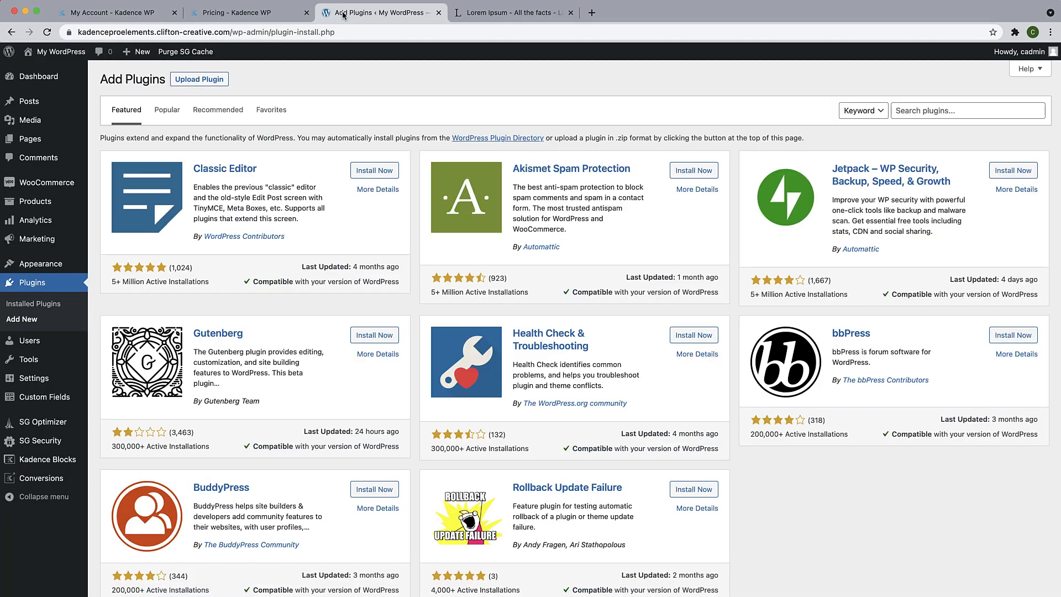
{"action": "left_click", "coordinate": [209, 81]}
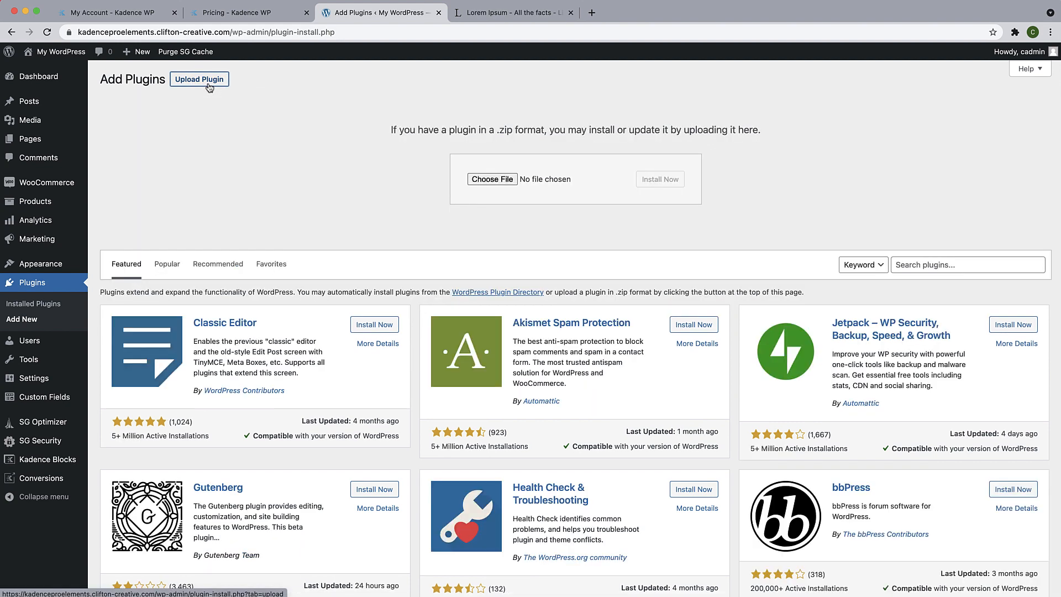
{"action": "left_click", "coordinate": [504, 180]}
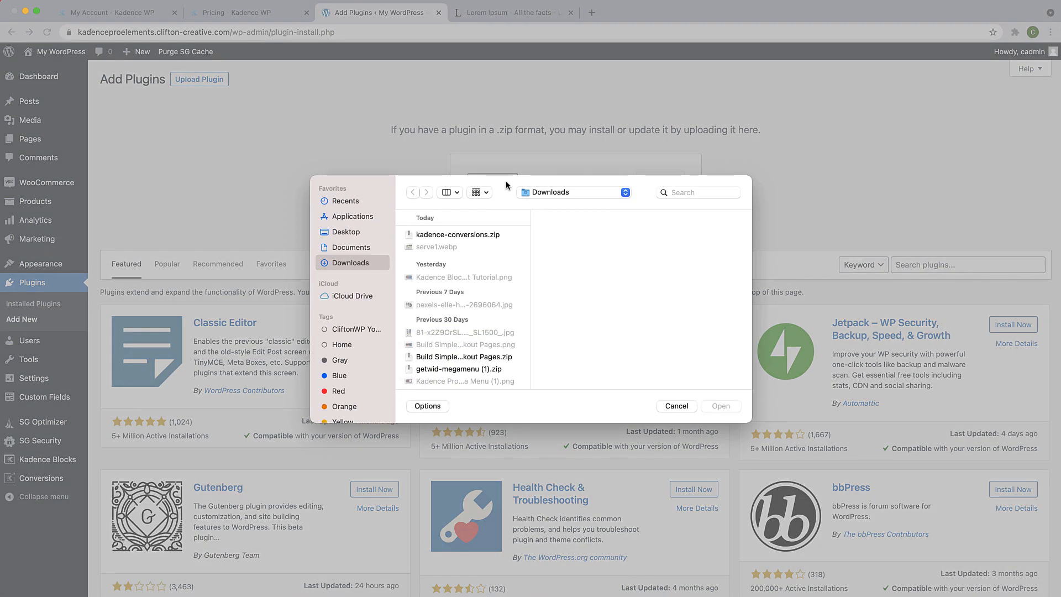
{"action": "left_click", "coordinate": [487, 235]}
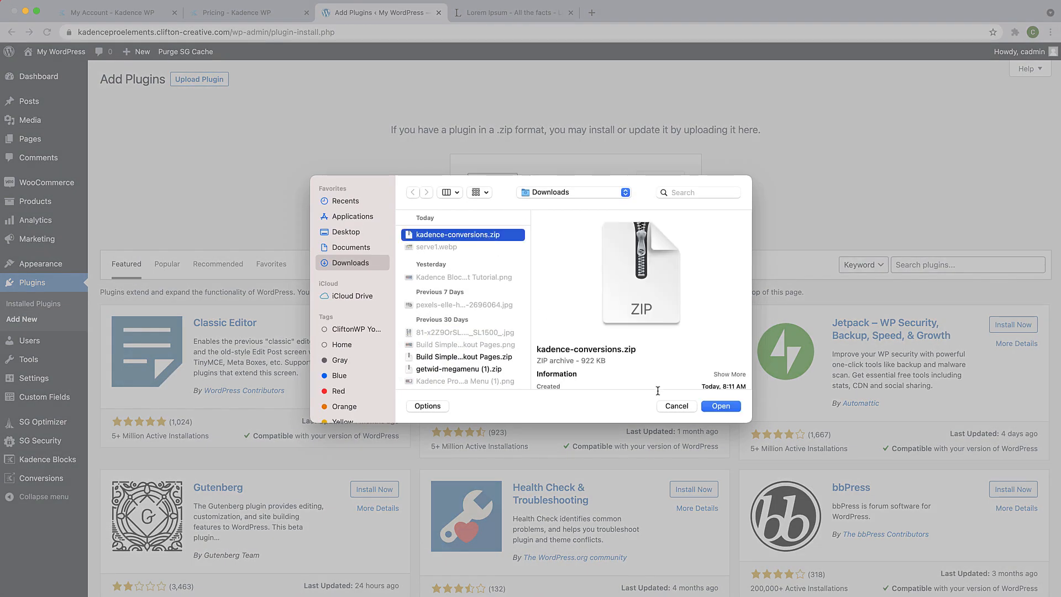
{"action": "left_click", "coordinate": [714, 407]}
{"action": "left_click", "coordinate": [657, 179]}
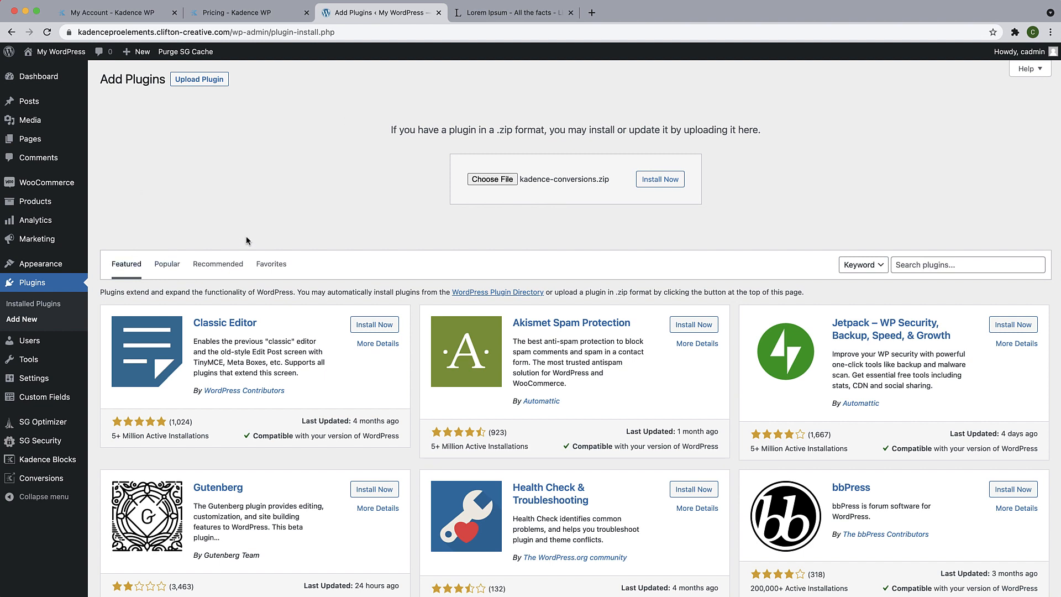
View the Kadence starter templates, return to the installed plugins and search the directory for new plugins with "kadence starter".
{"action": "mouse_move", "coordinate": [40, 264]}
{"action": "left_click", "coordinate": [133, 359]}
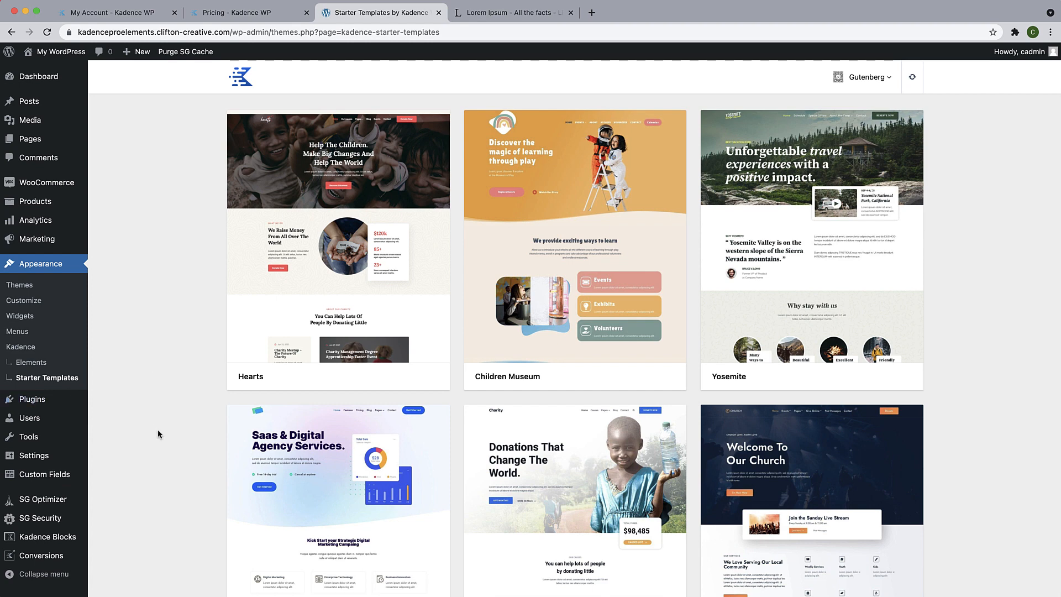
{"action": "left_click", "coordinate": [61, 407]}
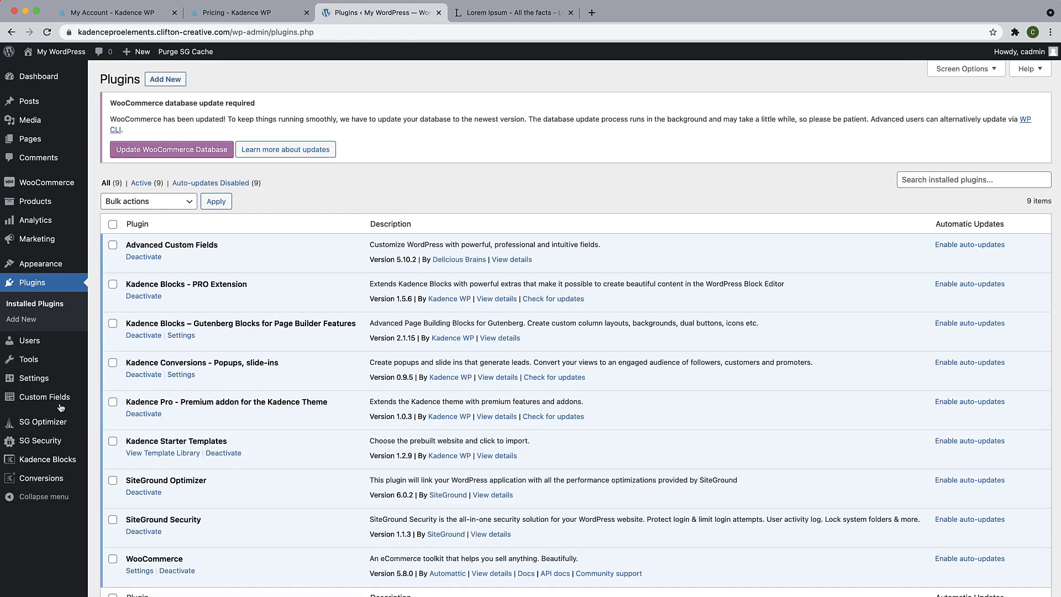
{"action": "left_click", "coordinate": [178, 90]}
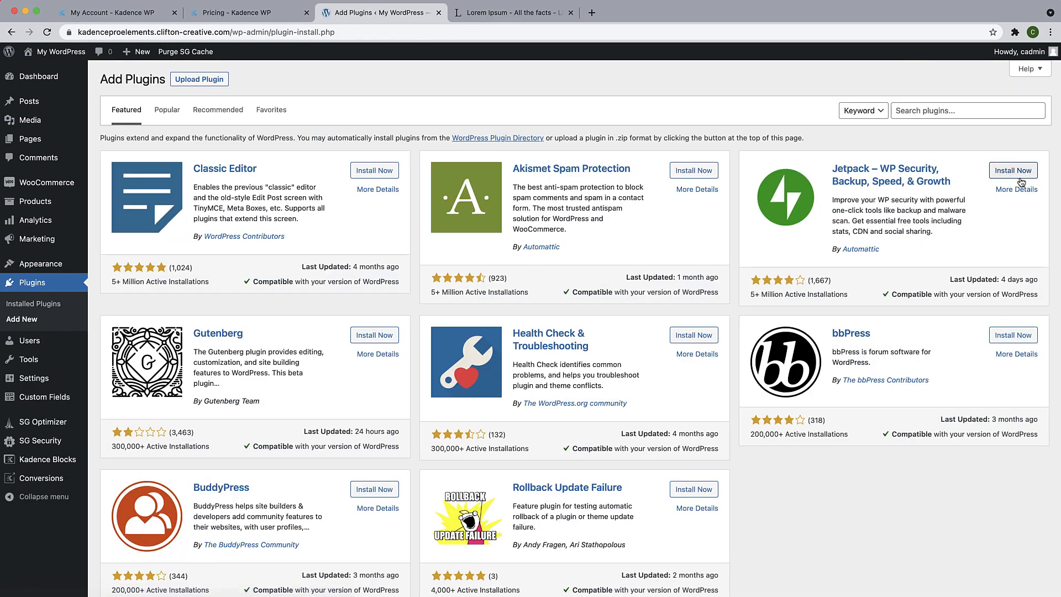
{"action": "left_click", "coordinate": [962, 111]}
{"action": "type", "text": "kadence"}
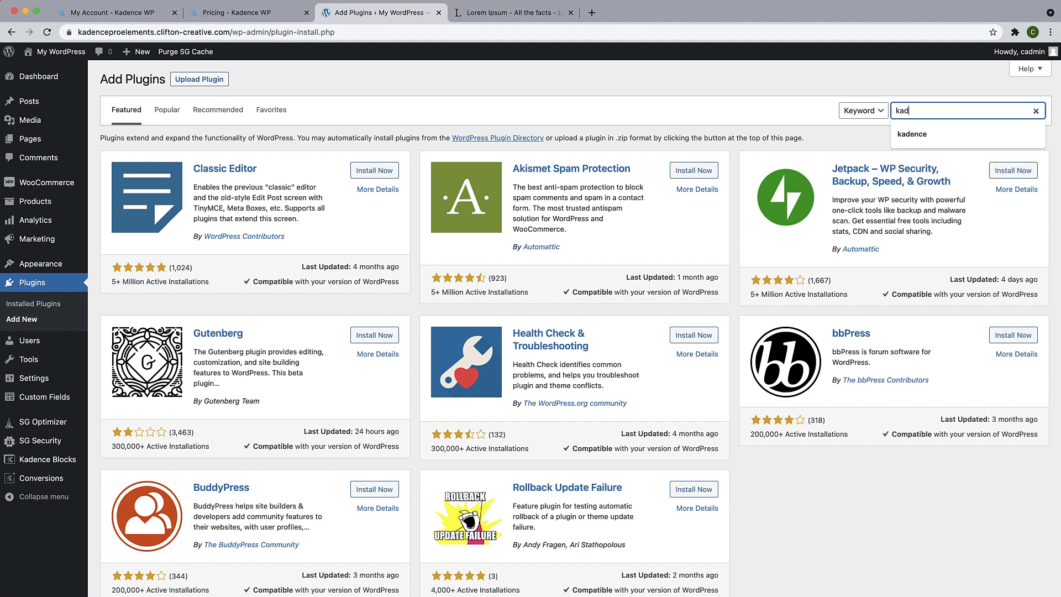
{"action": "type", "text": " starter"}
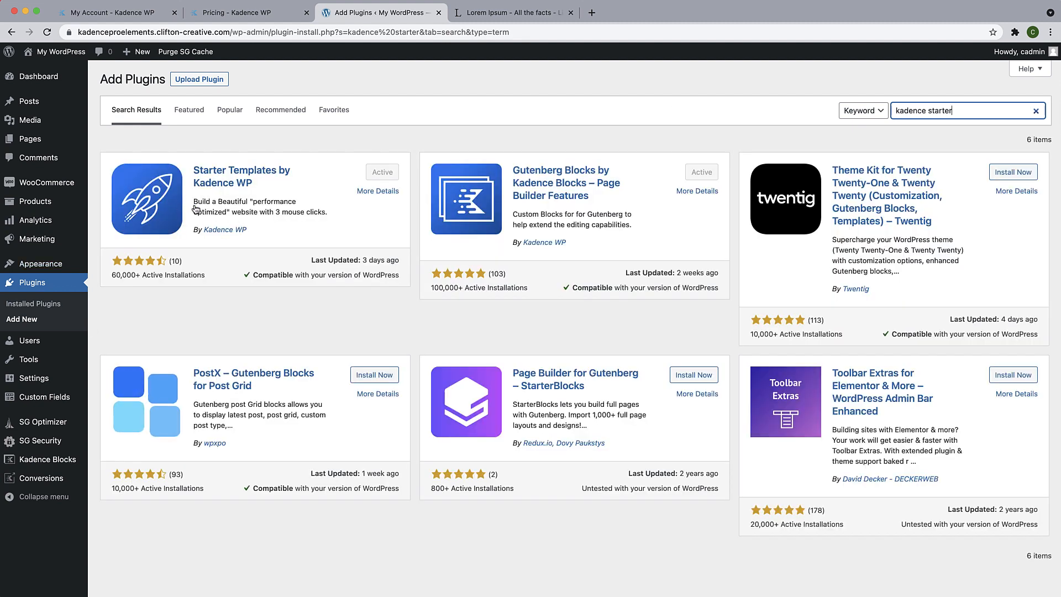
Open the Kadence starter templates and locate the Events template in the gallery.
{"action": "mouse_move", "coordinate": [41, 264]}
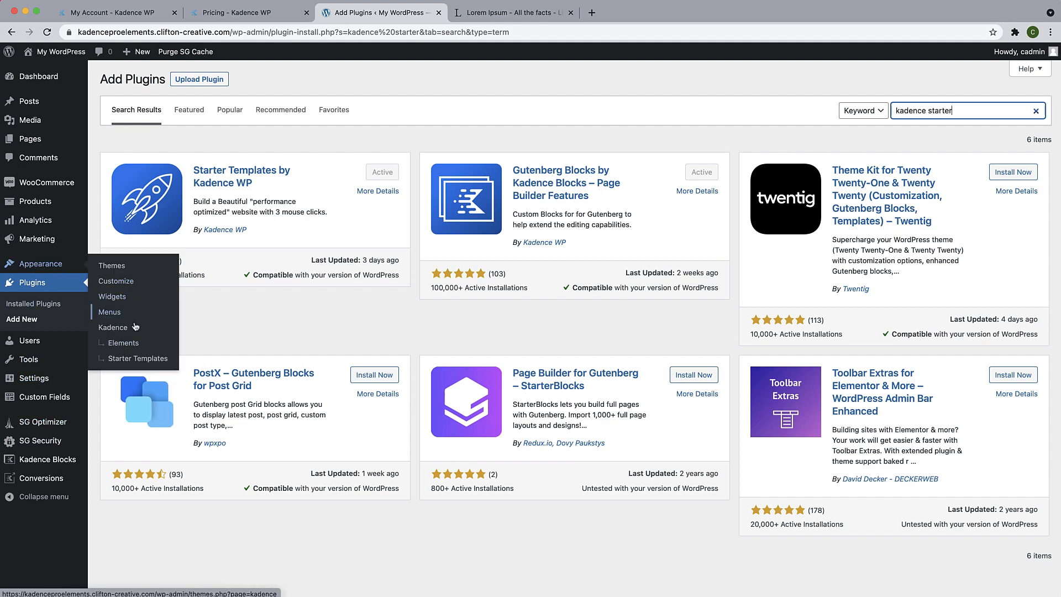
{"action": "left_click", "coordinate": [135, 359]}
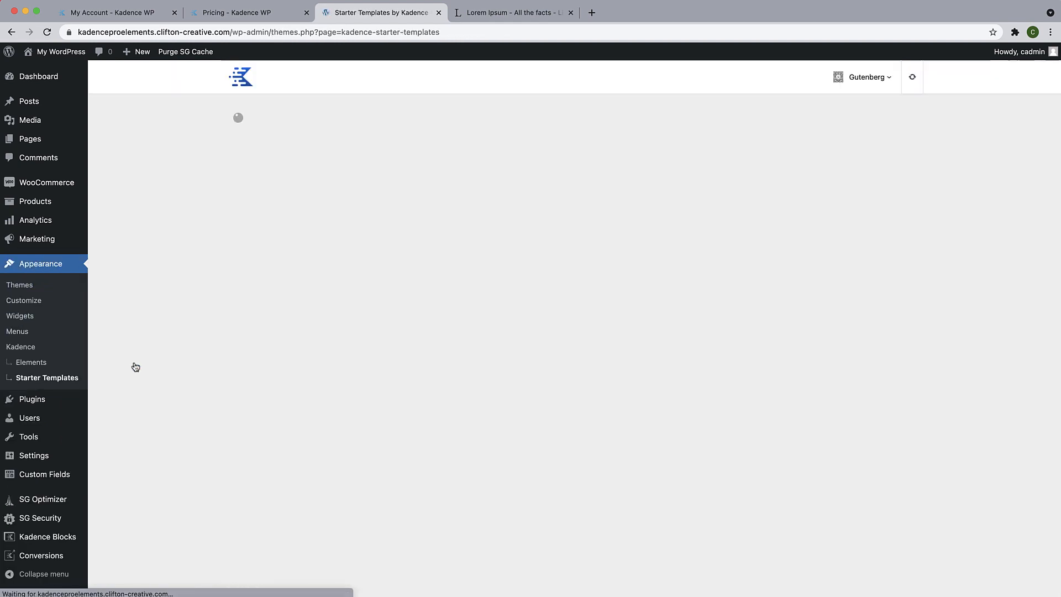
{"action": "scroll", "coordinate": [405, 343], "scroll_direction": "down", "scroll_amount": 8}
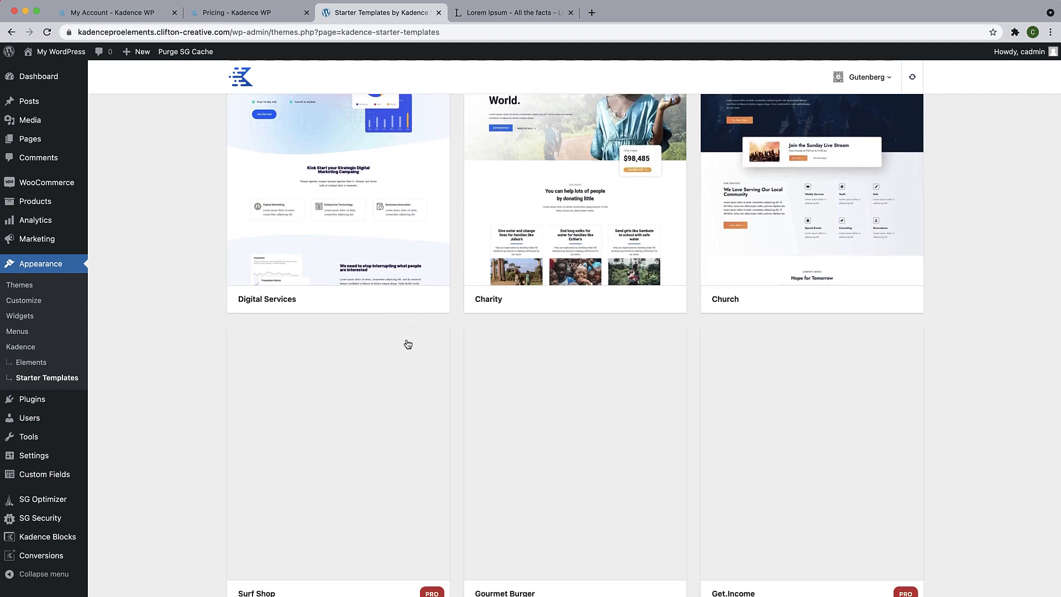
{"action": "scroll", "coordinate": [447, 315], "scroll_direction": "down", "scroll_amount": 5}
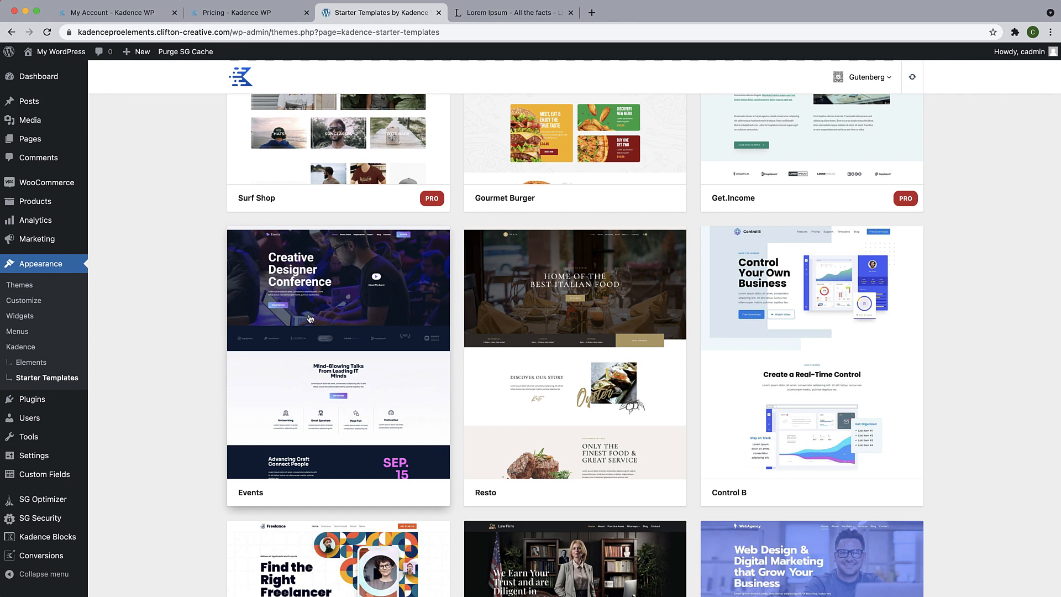
Check the early-bird popup on the site's front page, dismiss it and return to the WordPress dashboard.
{"action": "left_click", "coordinate": [77, 53]}
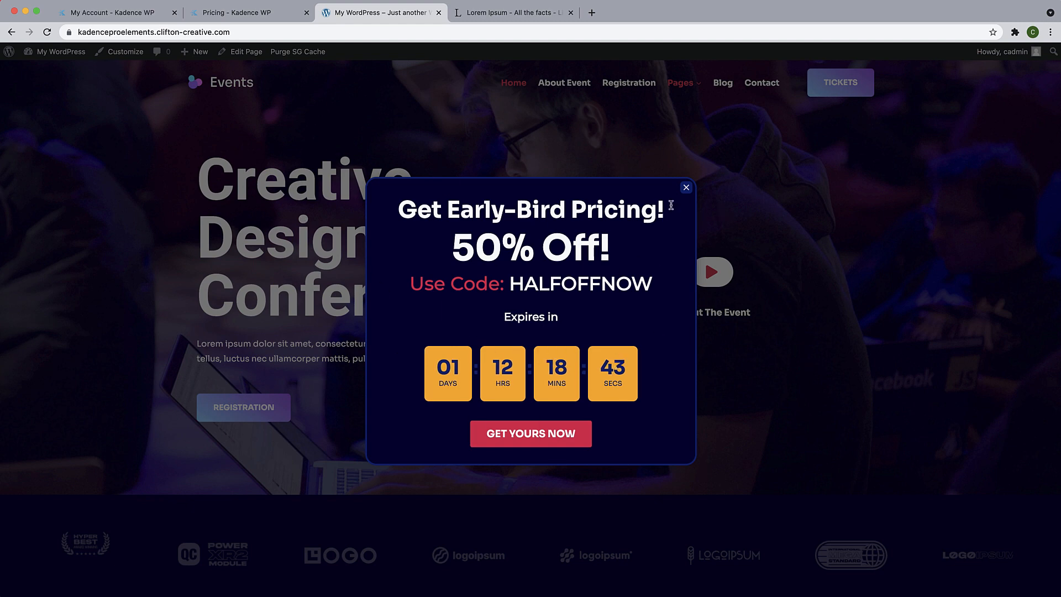
{"action": "left_click", "coordinate": [687, 187]}
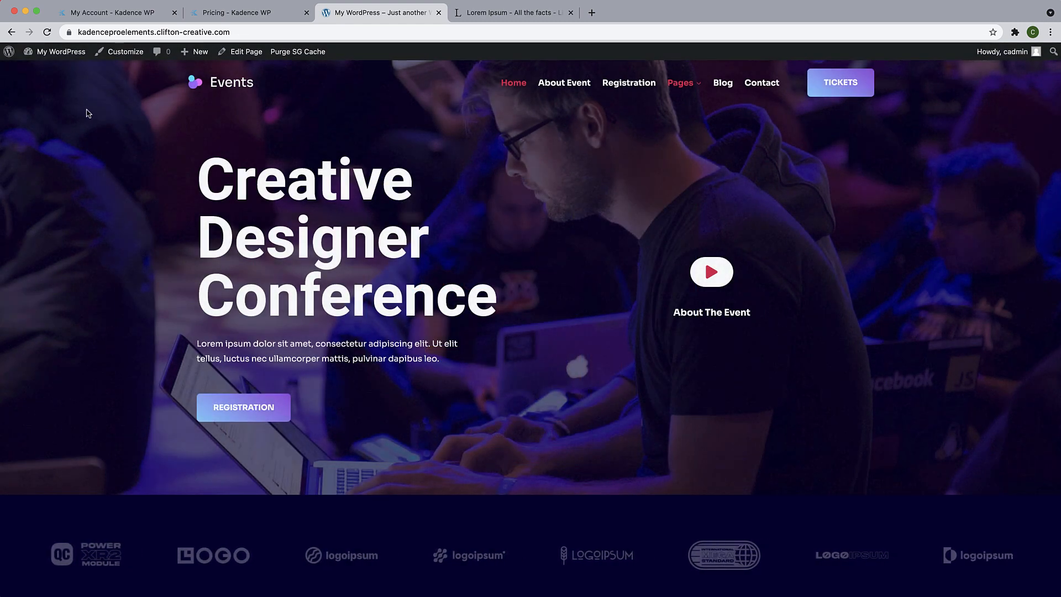
{"action": "mouse_move", "coordinate": [55, 51]}
{"action": "left_click", "coordinate": [53, 71]}
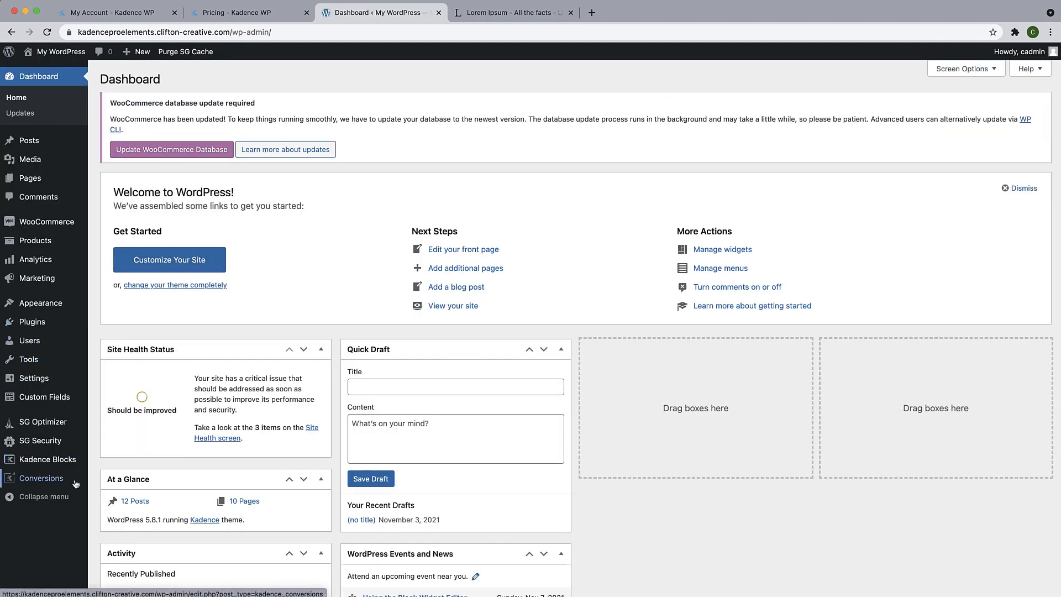
Open the Kadence Conversions dashboard and examine the November 6 views and conversions in the Recent Performance chart.
{"action": "mouse_move", "coordinate": [39, 481]}
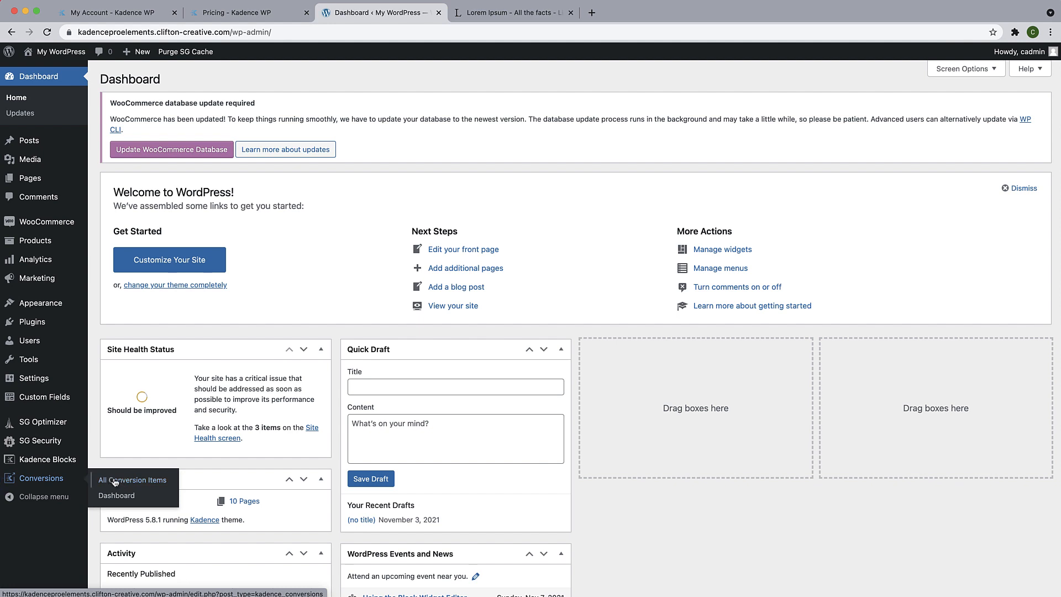
{"action": "left_click", "coordinate": [119, 497]}
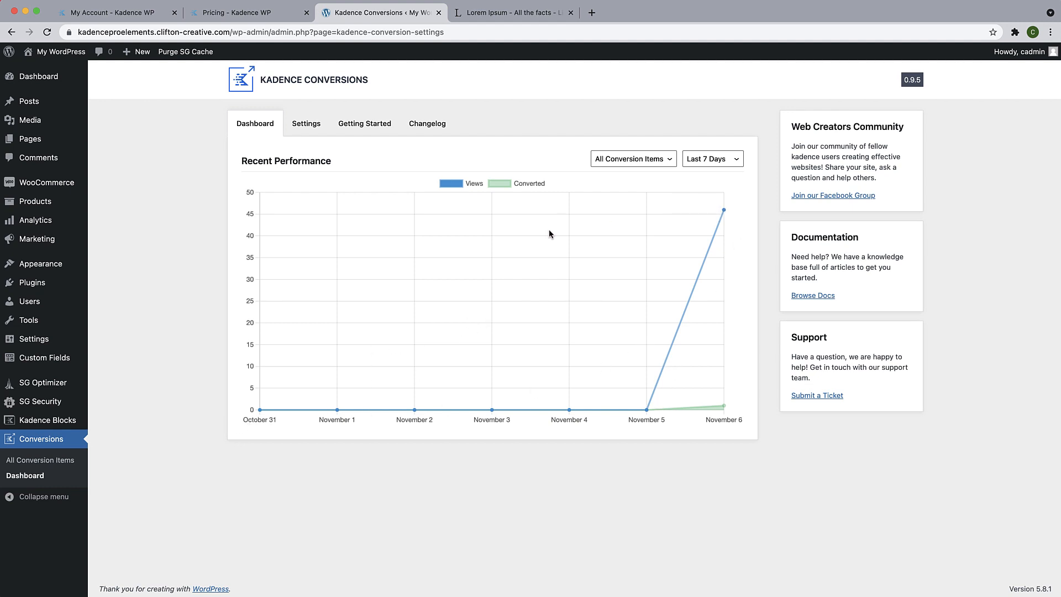
{"action": "mouse_move", "coordinate": [722, 213]}
{"action": "mouse_move", "coordinate": [723, 409]}
Review the Kadence Conversions general settings, getting started information and changelog.
{"action": "left_click", "coordinate": [299, 127]}
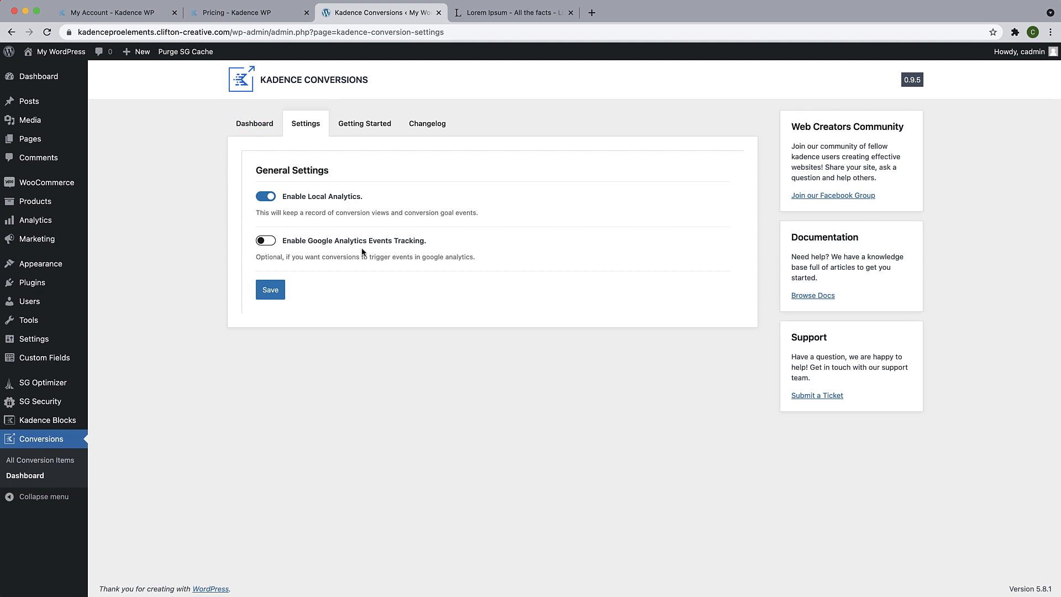
{"action": "left_click", "coordinate": [379, 131]}
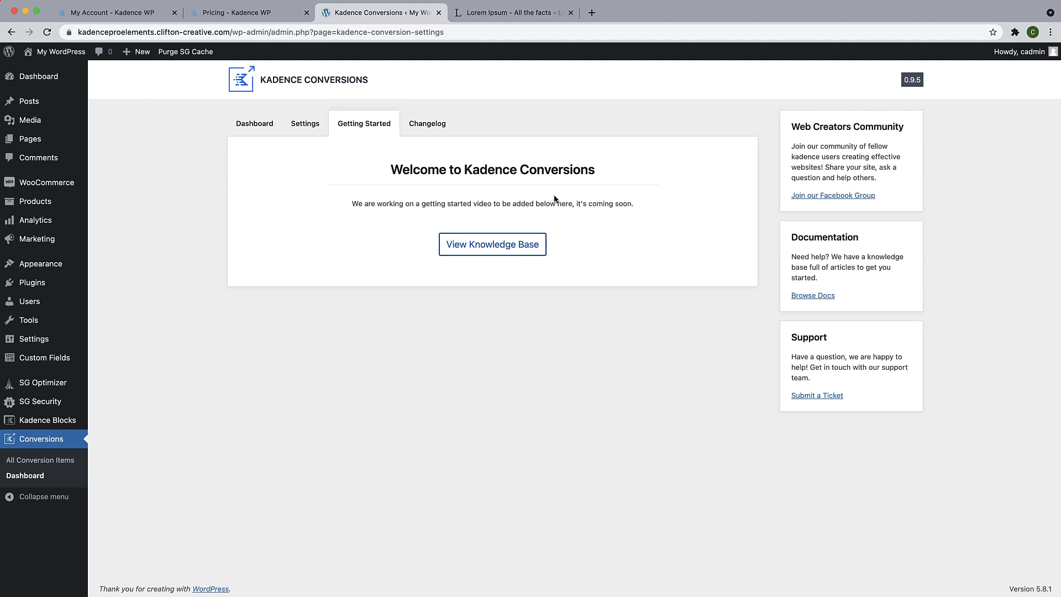
{"action": "left_click", "coordinate": [432, 125]}
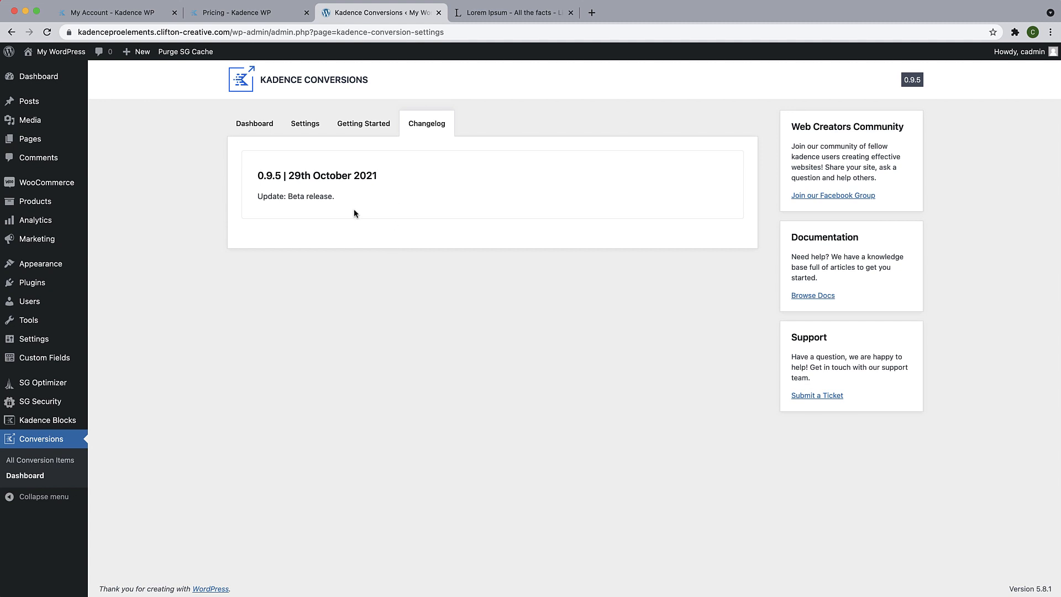
{"action": "left_click_drag", "start_coordinate": [352, 202], "coordinate": [285, 196]}
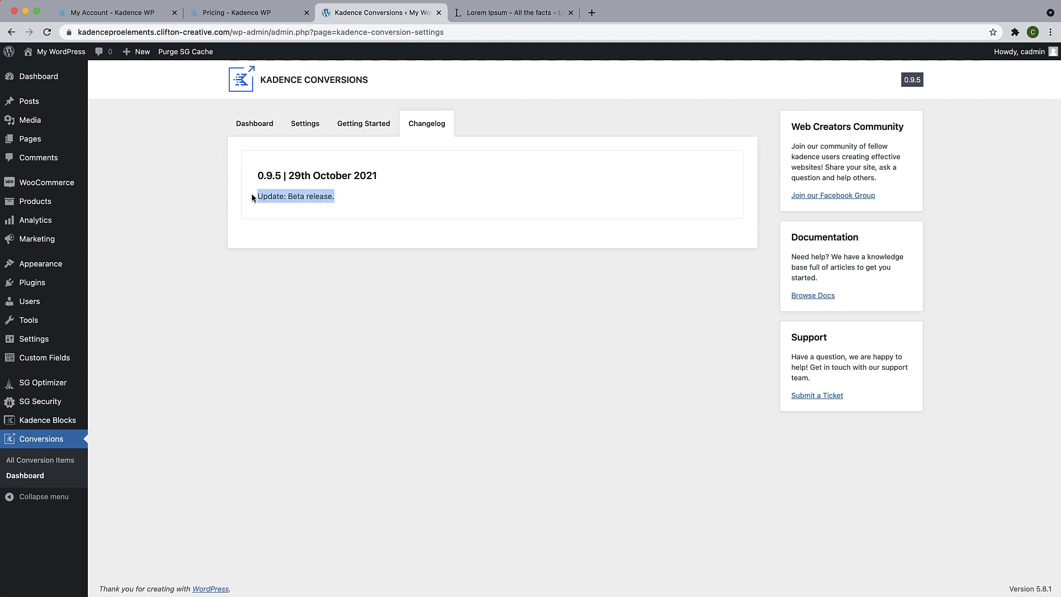
{"action": "left_click", "coordinate": [240, 380]}
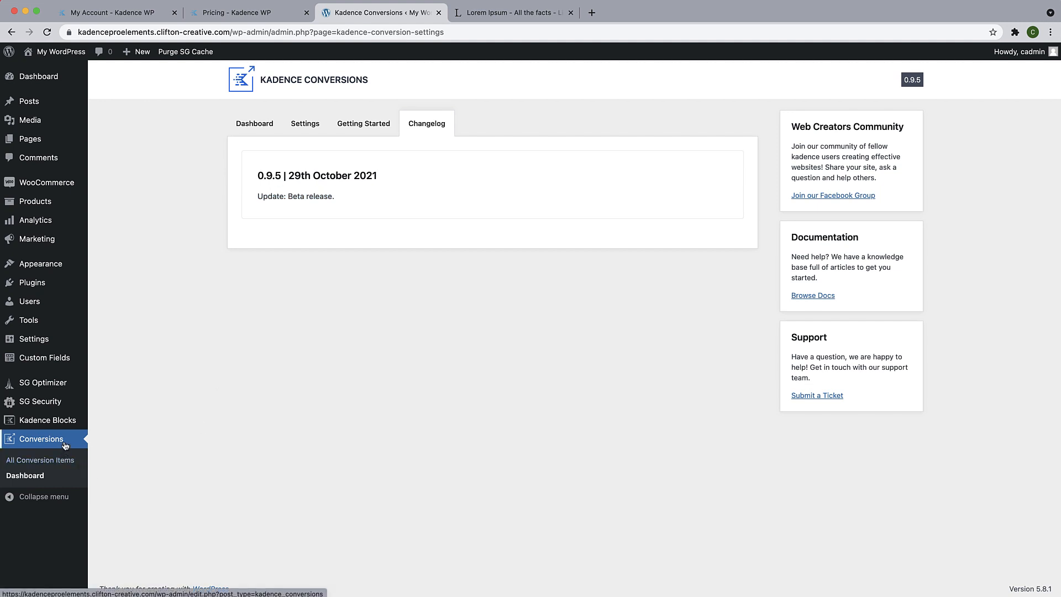
Add a new popup conversion item from the blank template and title it "50 Off Offer".
{"action": "left_click", "coordinate": [44, 462]}
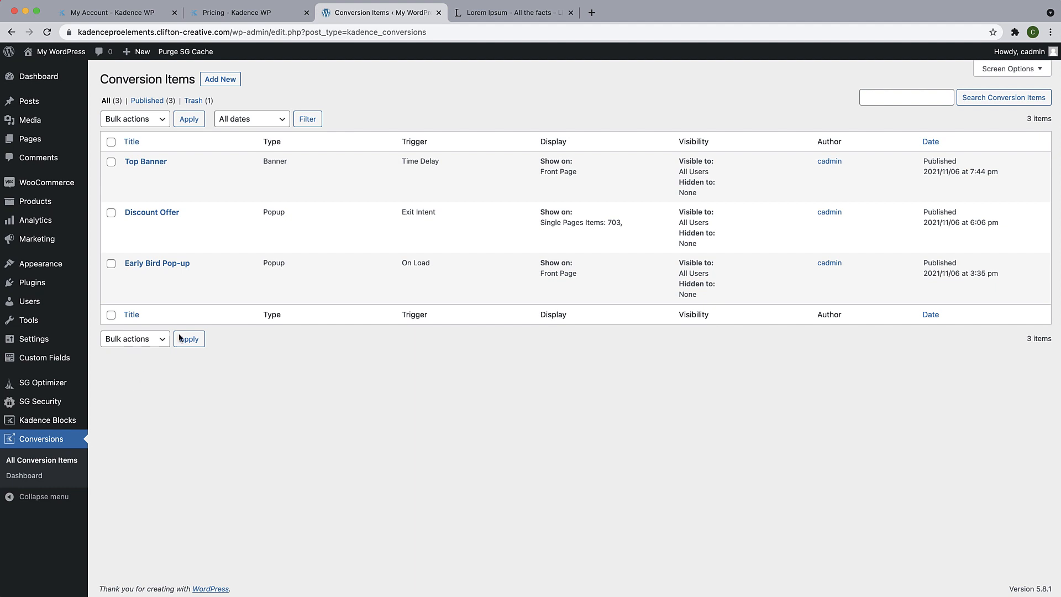
{"action": "left_click", "coordinate": [234, 83]}
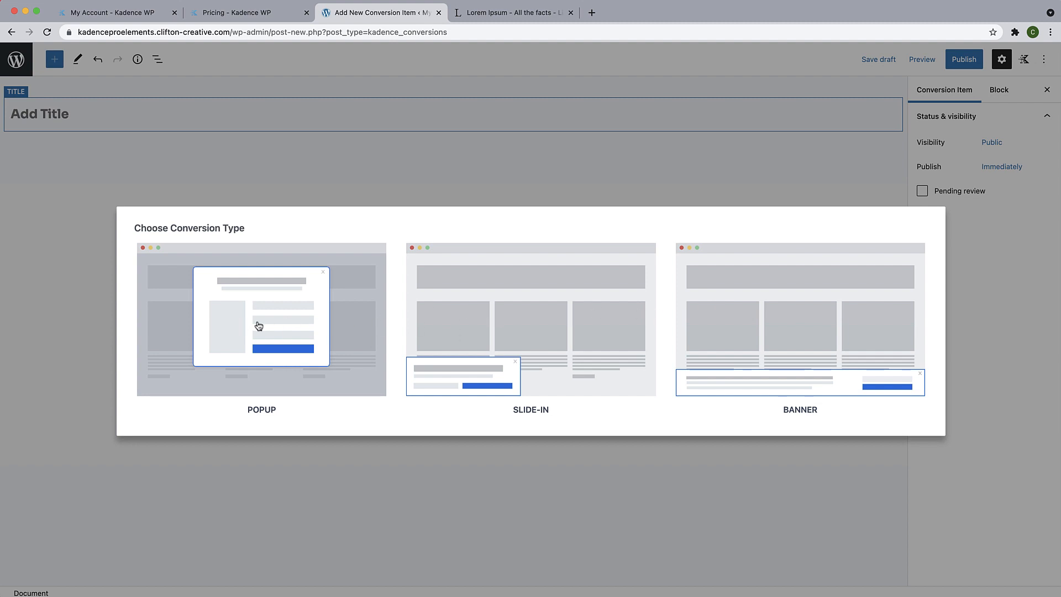
{"action": "left_click", "coordinate": [264, 321]}
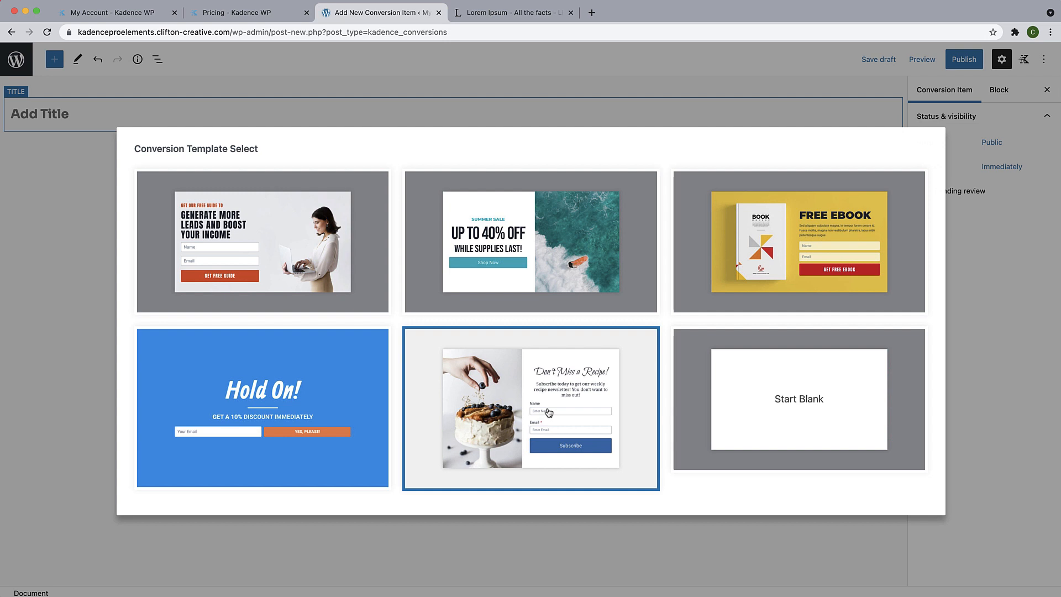
{"action": "left_click", "coordinate": [801, 415]}
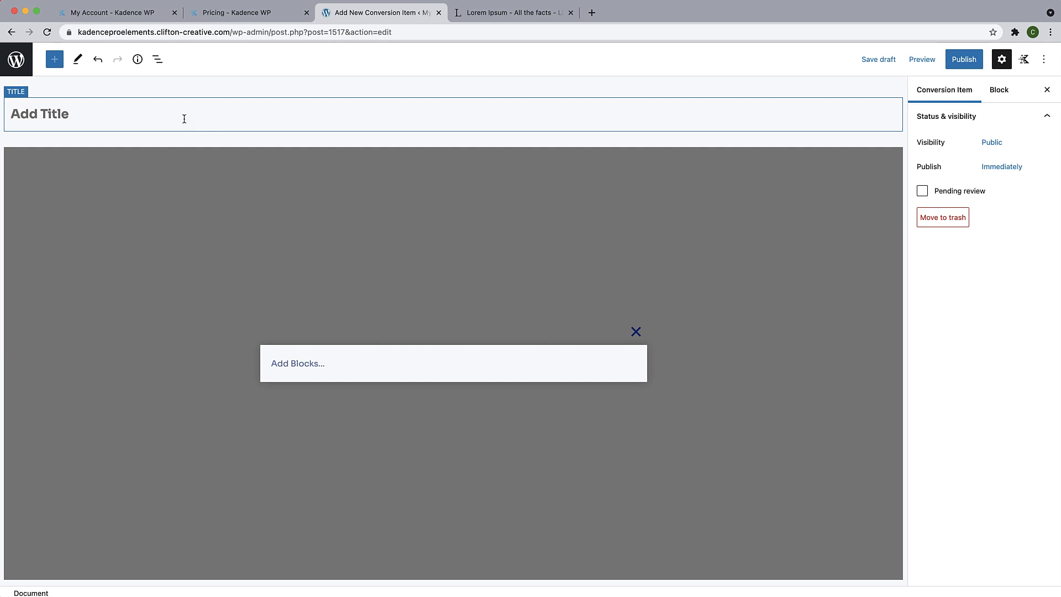
{"action": "type", "text": "50 Off Offer"}
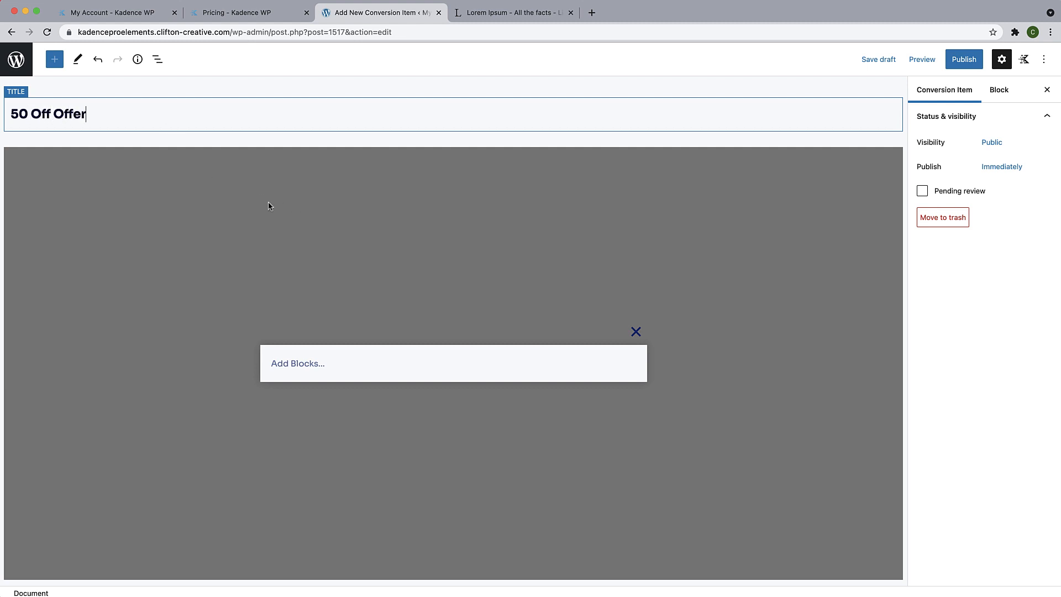
Compare the conversion item's general settings with the block settings in the editor.
{"action": "left_click", "coordinate": [993, 90]}
{"action": "left_click", "coordinate": [950, 90]}
{"action": "left_click", "coordinate": [993, 92]}
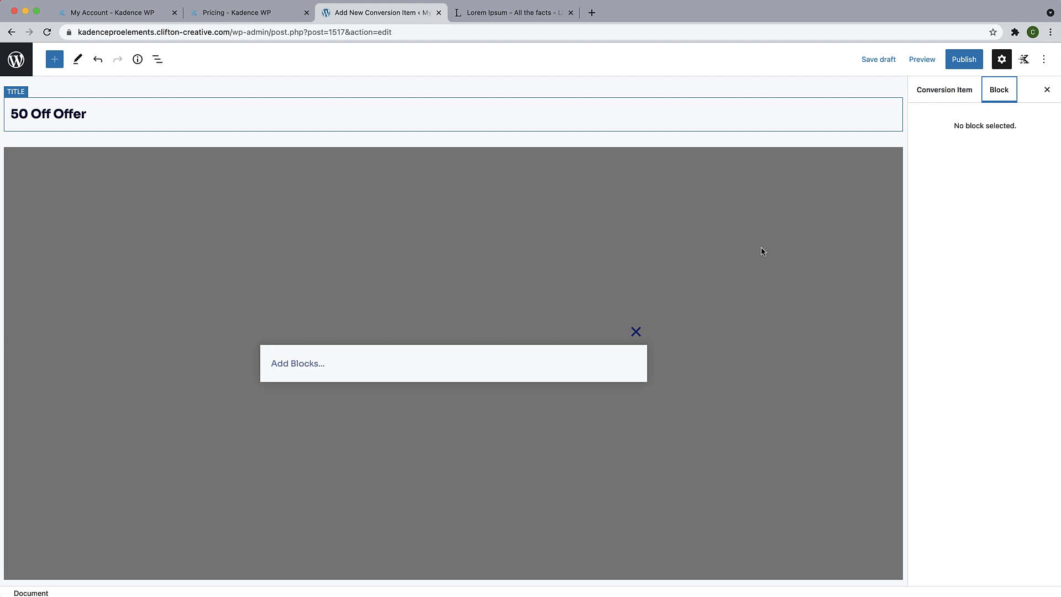
{"action": "left_click", "coordinate": [958, 98]}
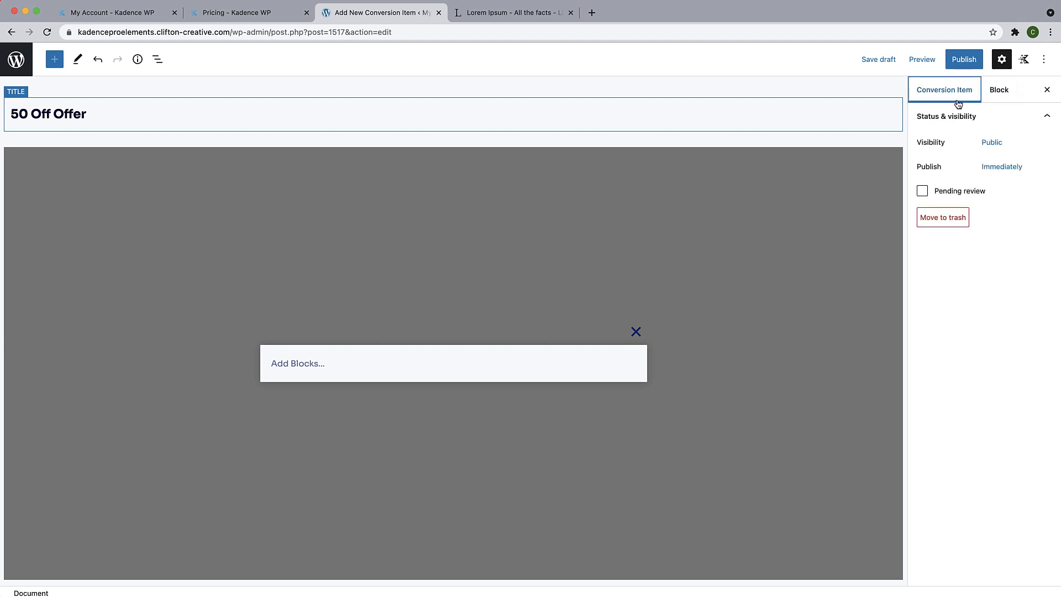
Select the Conversion Item block through the block list and open its Launch Triggers settings.
{"action": "left_click", "coordinate": [160, 60]}
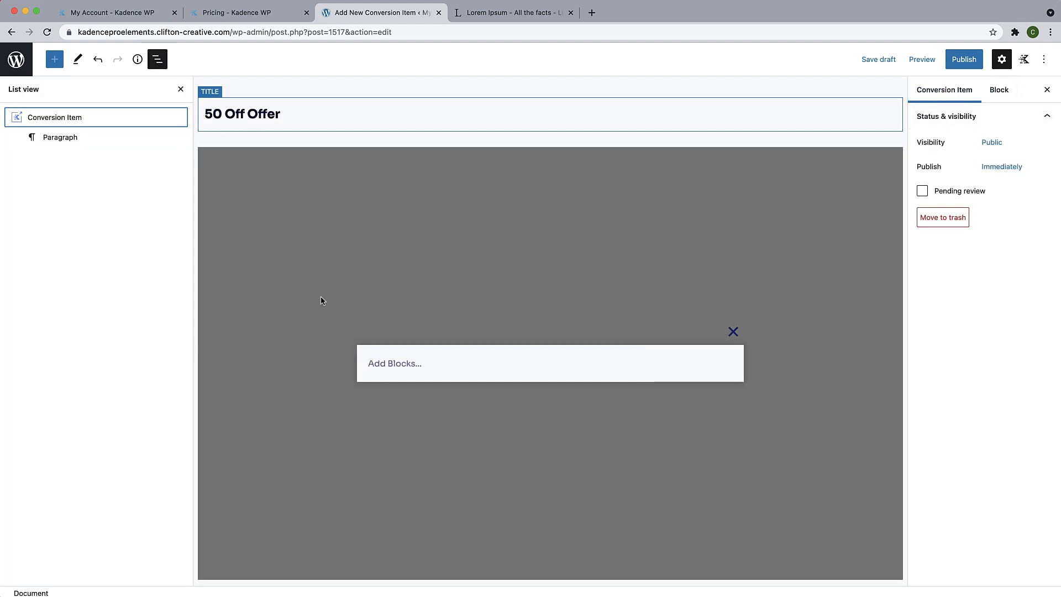
{"action": "left_click", "coordinate": [62, 121]}
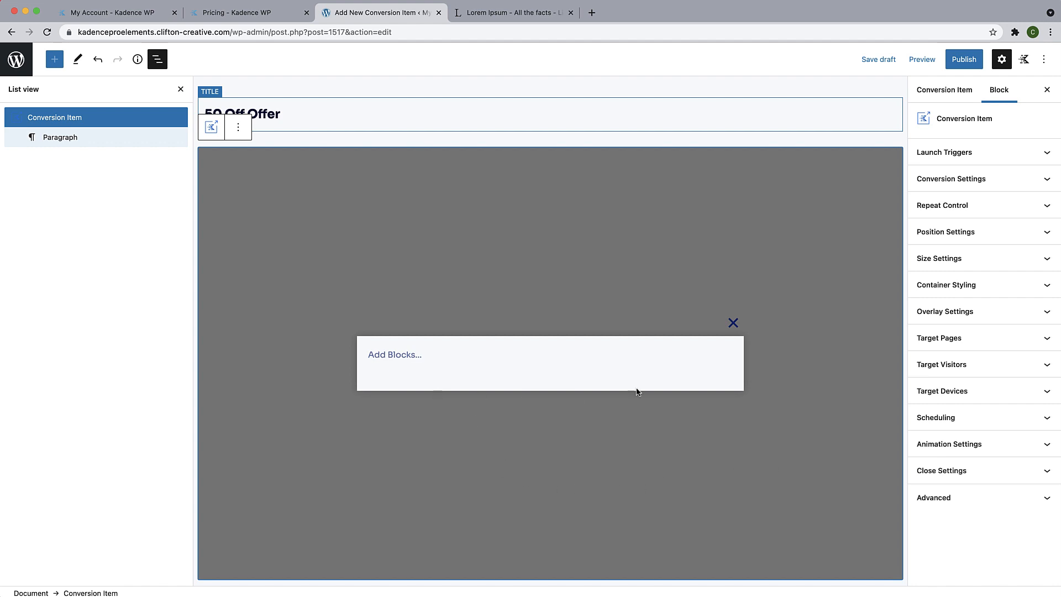
{"action": "left_click", "coordinate": [180, 89]}
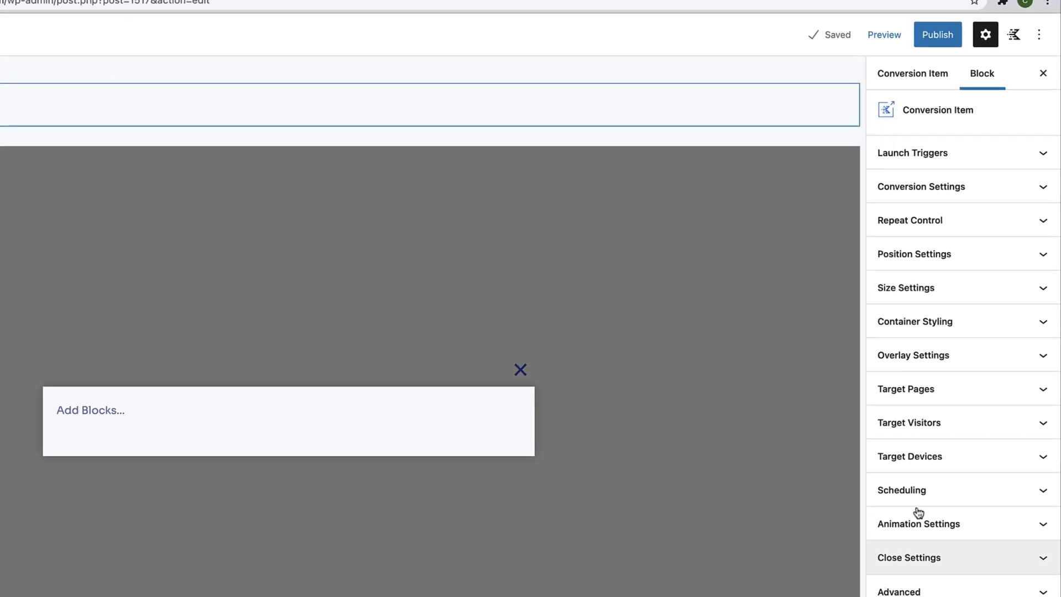
{"action": "left_click", "coordinate": [1023, 152]}
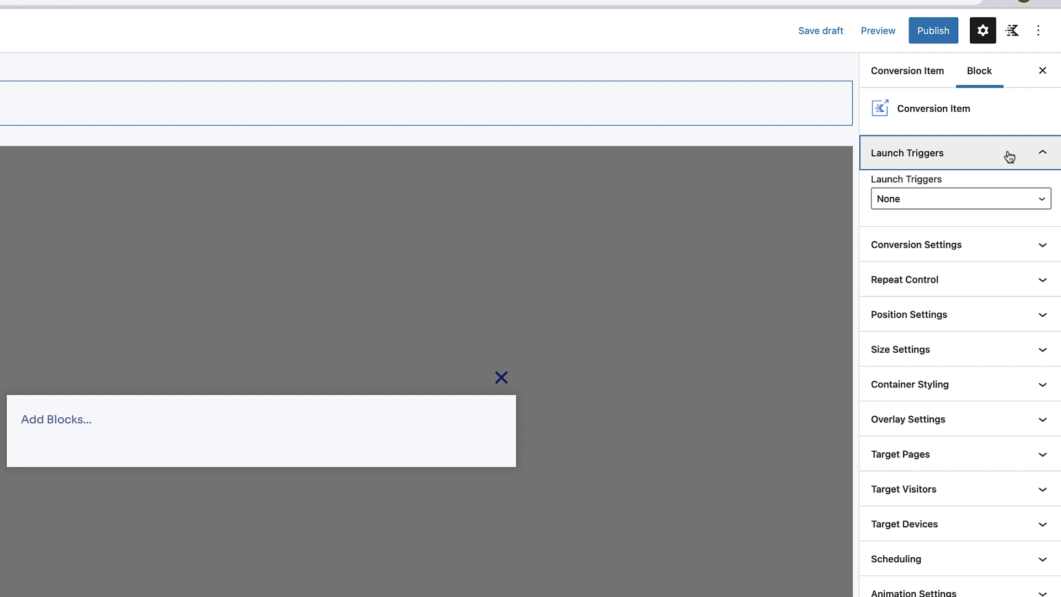
Set the popup's launch trigger to Time Delay with a delay of 3000 milliseconds.
{"action": "left_click", "coordinate": [971, 206]}
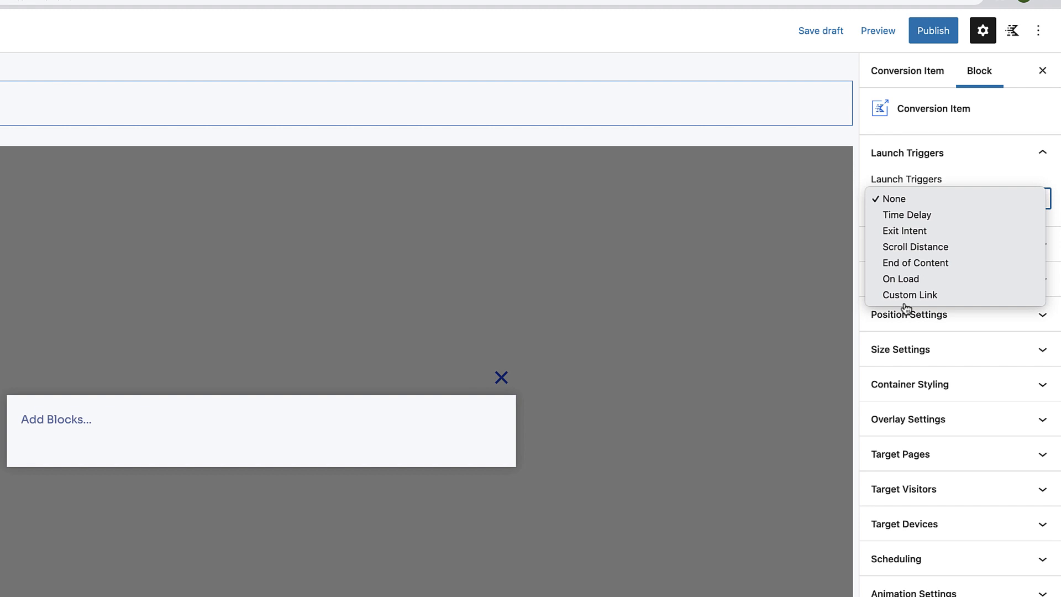
{"action": "left_click", "coordinate": [901, 218]}
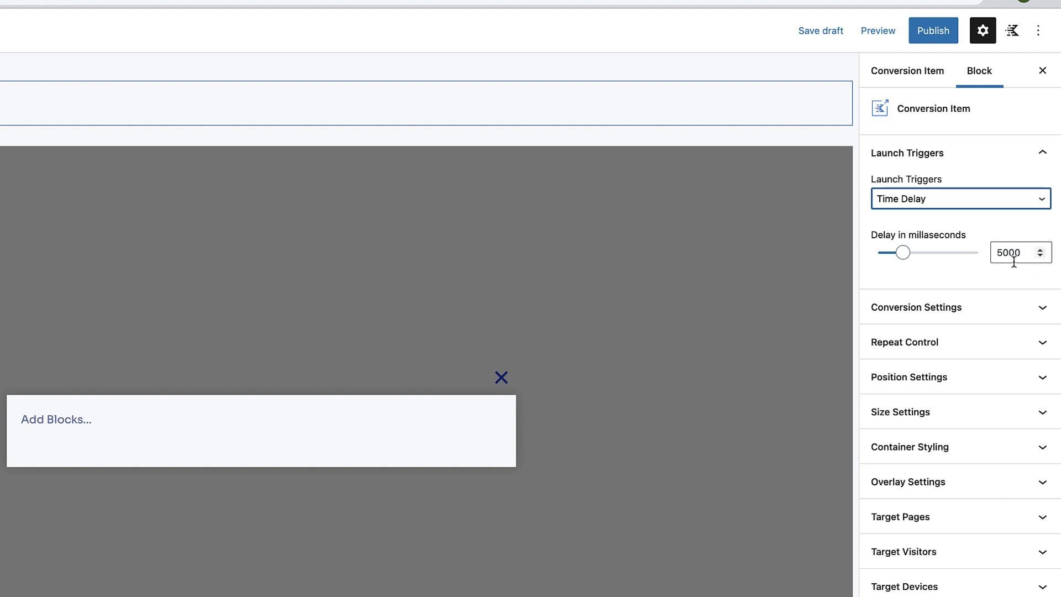
{"action": "left_click", "coordinate": [1040, 256]}
{"action": "left_click", "coordinate": [1040, 256]}
{"action": "left_click", "coordinate": [1039, 256]}
{"action": "left_click_drag", "start_coordinate": [1024, 254], "coordinate": [978, 258]}
{"action": "type", "text": "3000"}
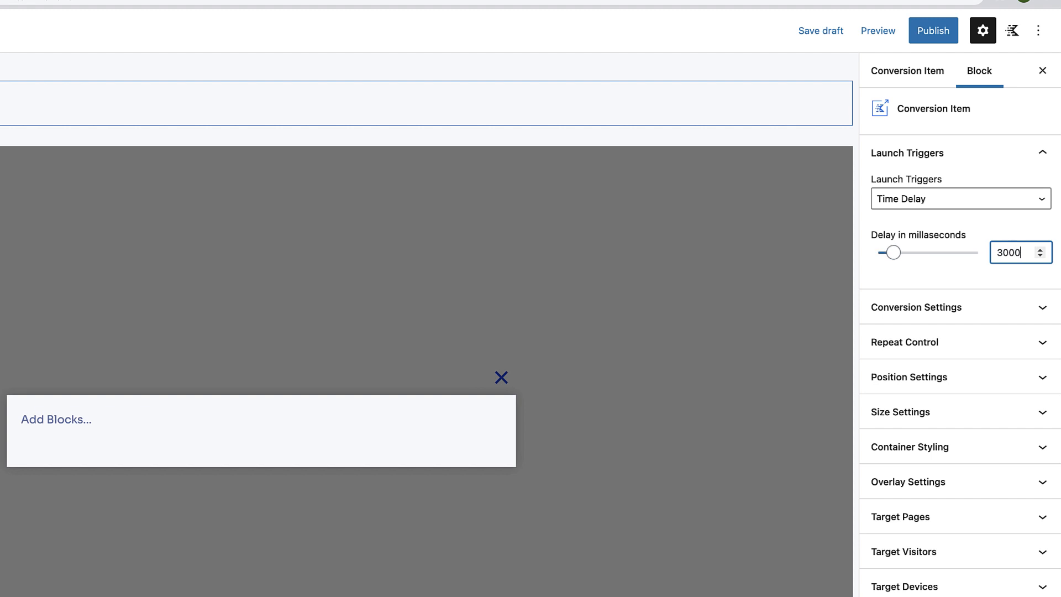
Try the Exit Intent and Scroll Distance launch triggers for the conversion item.
{"action": "left_click", "coordinate": [940, 202]}
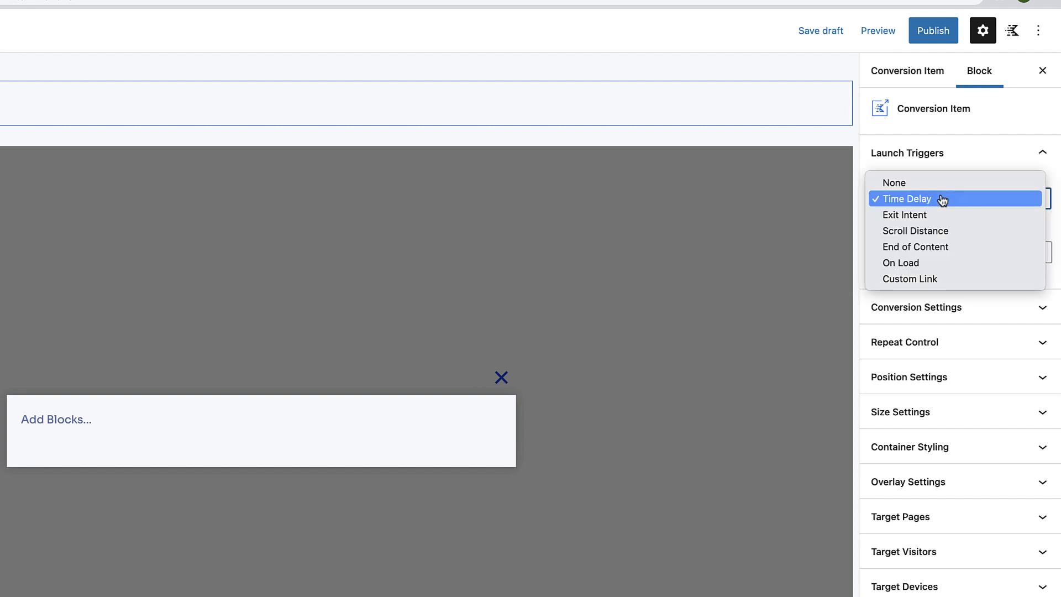
{"action": "left_click", "coordinate": [924, 214]}
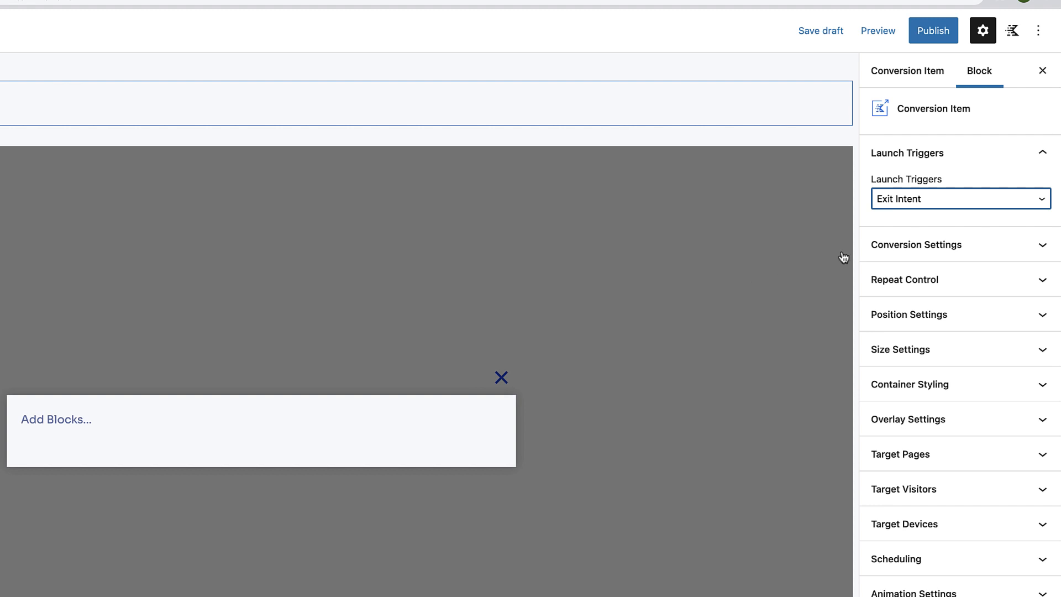
{"action": "left_click", "coordinate": [939, 202]}
{"action": "left_click", "coordinate": [936, 218]}
{"action": "scroll", "coordinate": [668, 393], "scroll_direction": "down", "scroll_amount": 5}
{"action": "scroll", "coordinate": [668, 394], "scroll_direction": "up", "scroll_amount": 5}
{"action": "scroll", "coordinate": [668, 394], "scroll_direction": "down", "scroll_amount": 5}
{"action": "scroll", "coordinate": [668, 394], "scroll_direction": "up", "scroll_amount": 5}
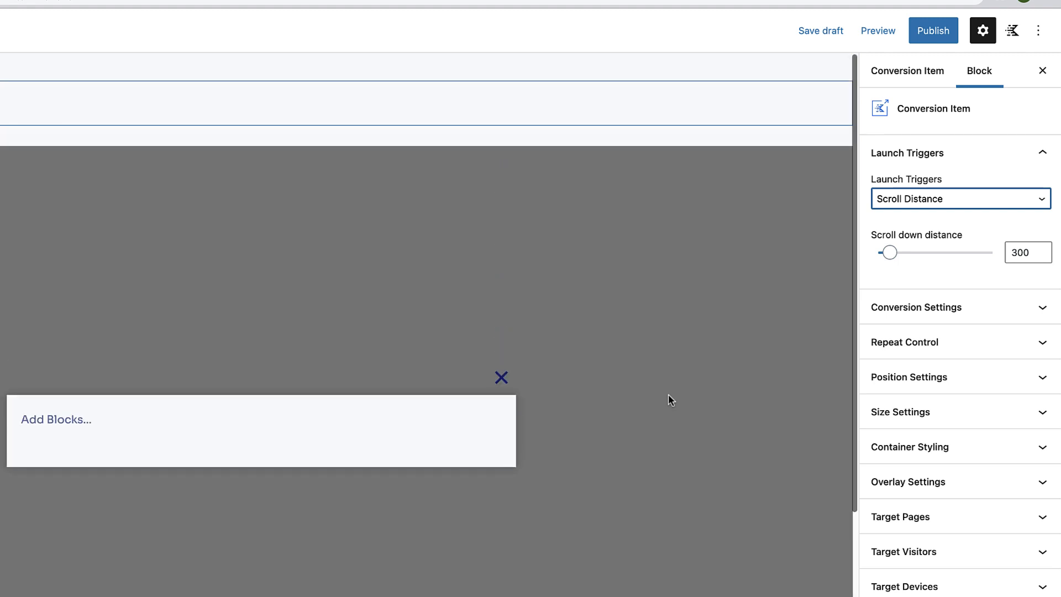
{"action": "scroll", "coordinate": [668, 393], "scroll_direction": "down", "scroll_amount": 5}
{"action": "scroll", "coordinate": [668, 393], "scroll_direction": "up", "scroll_amount": 5}
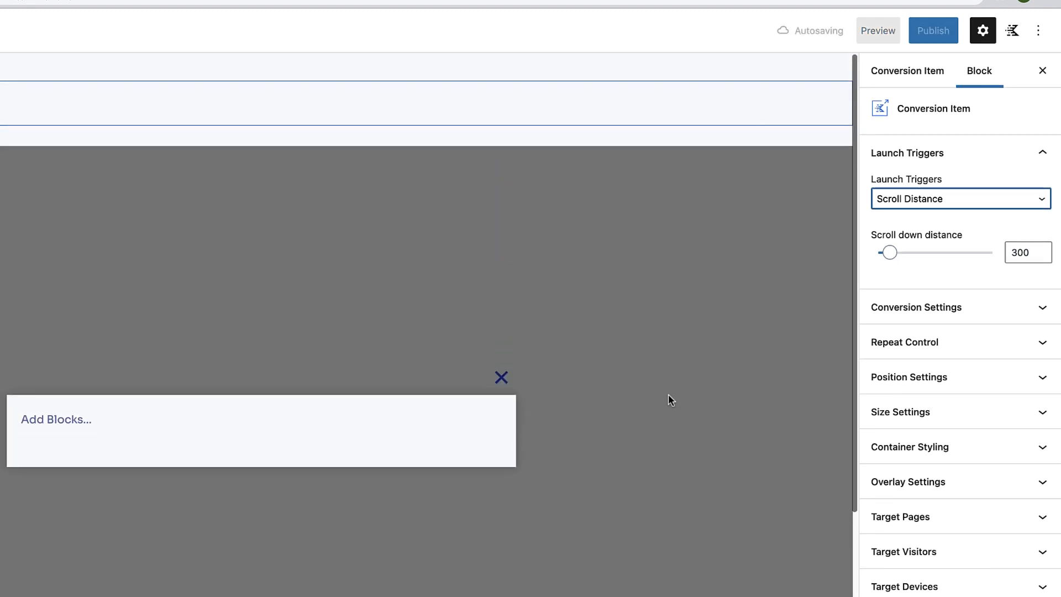
{"action": "scroll", "coordinate": [668, 394], "scroll_direction": "down", "scroll_amount": 3}
{"action": "scroll", "coordinate": [668, 395], "scroll_direction": "up", "scroll_amount": 3}
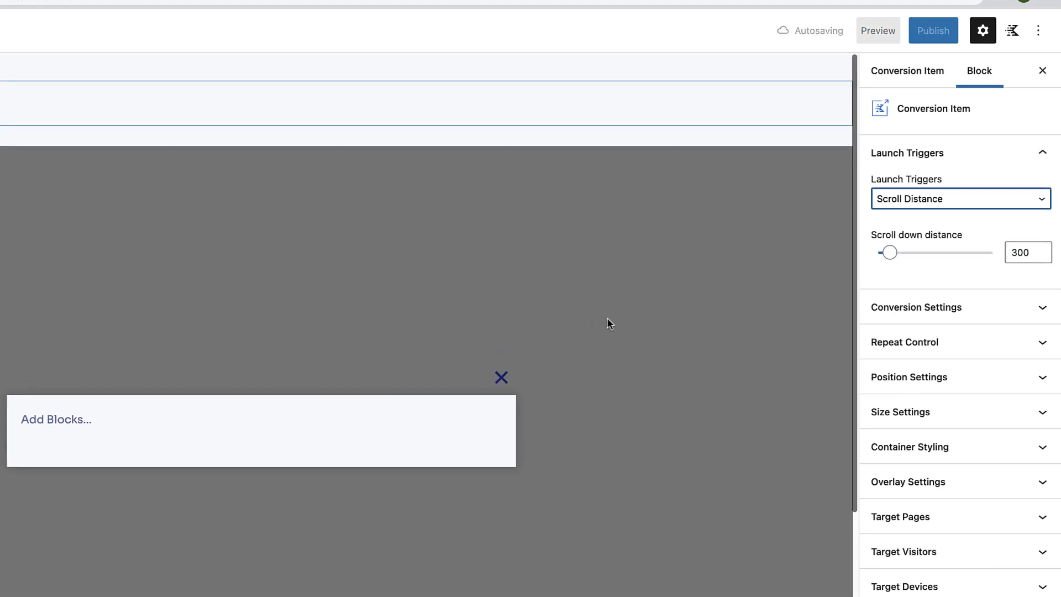
Try the End of Content and On Load launch triggers for the conversion item.
{"action": "left_click", "coordinate": [950, 205]}
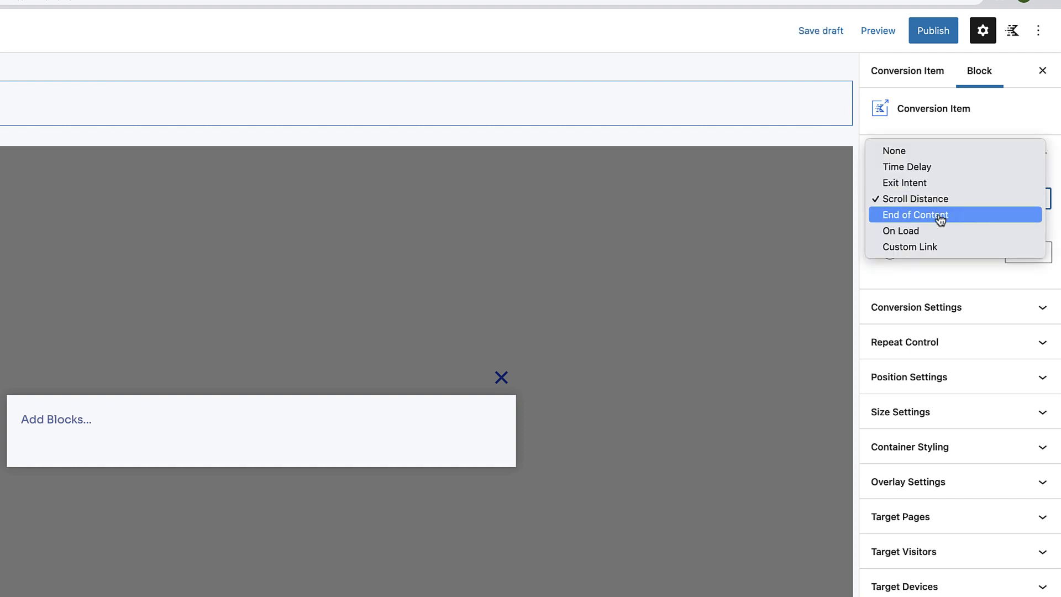
{"action": "left_click", "coordinate": [940, 219]}
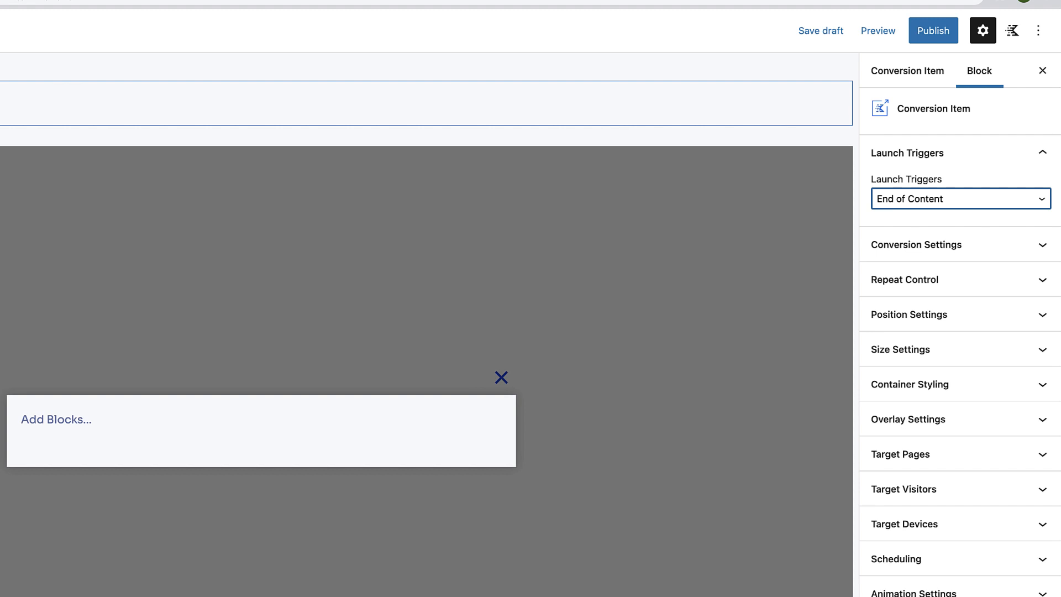
{"action": "left_click", "coordinate": [912, 202]}
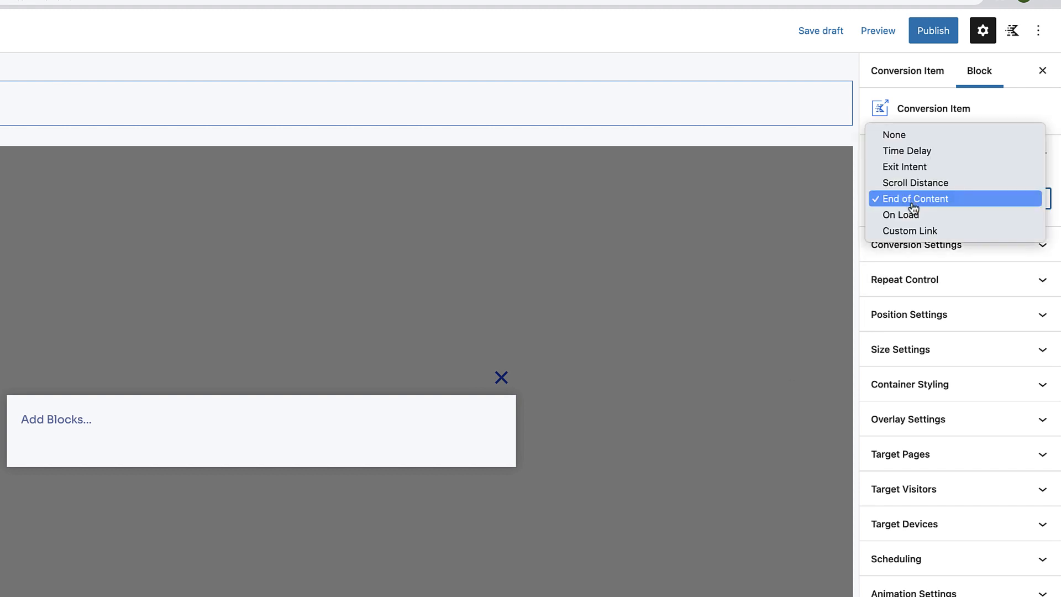
{"action": "left_click", "coordinate": [910, 215]}
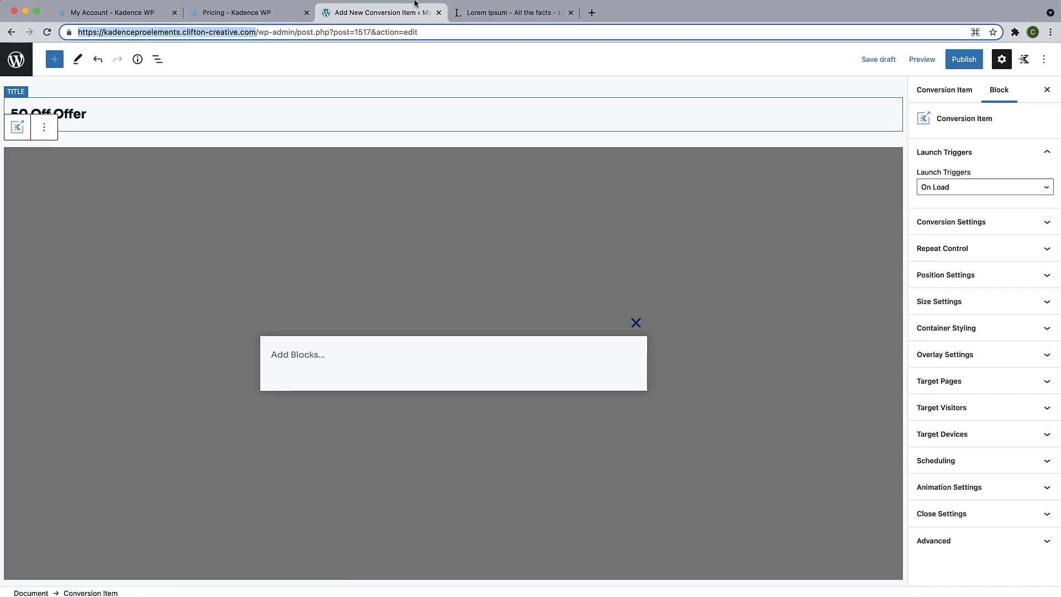
Open the site's home page, kadenceproelements.clifton-creative.com, in a new browser tab to view its popup on load.
{"action": "left_click", "coordinate": [592, 13]}
{"action": "type", "text": "https://kadenceproelements.clifton-creative.com/"}
{"action": "key", "text": "Return"}
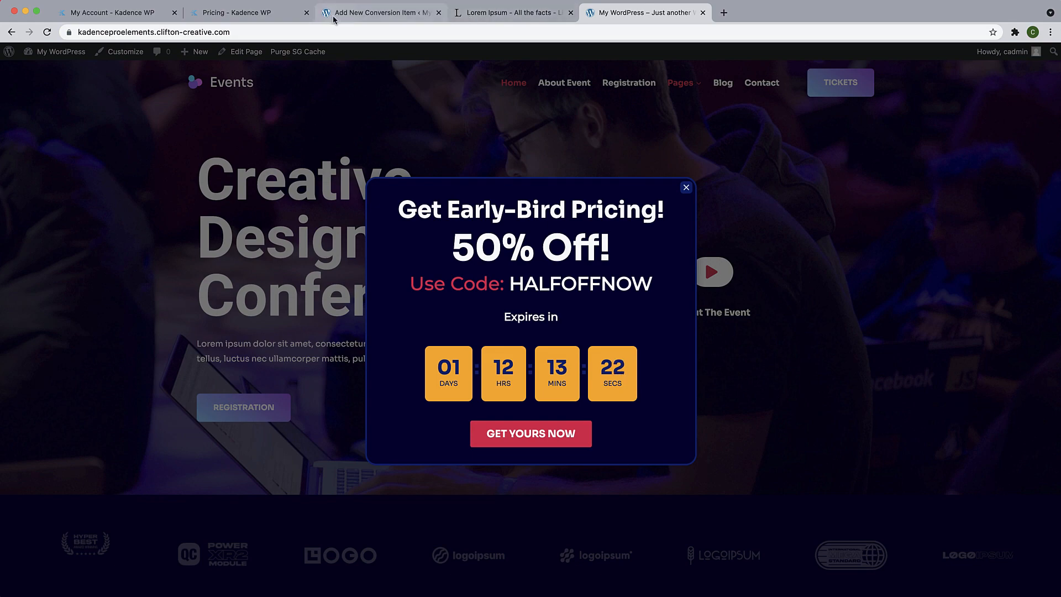
Return to the conversion item editor, set the launch trigger to Custom Link and select the generated trigger link text.
{"action": "left_click", "coordinate": [351, 10]}
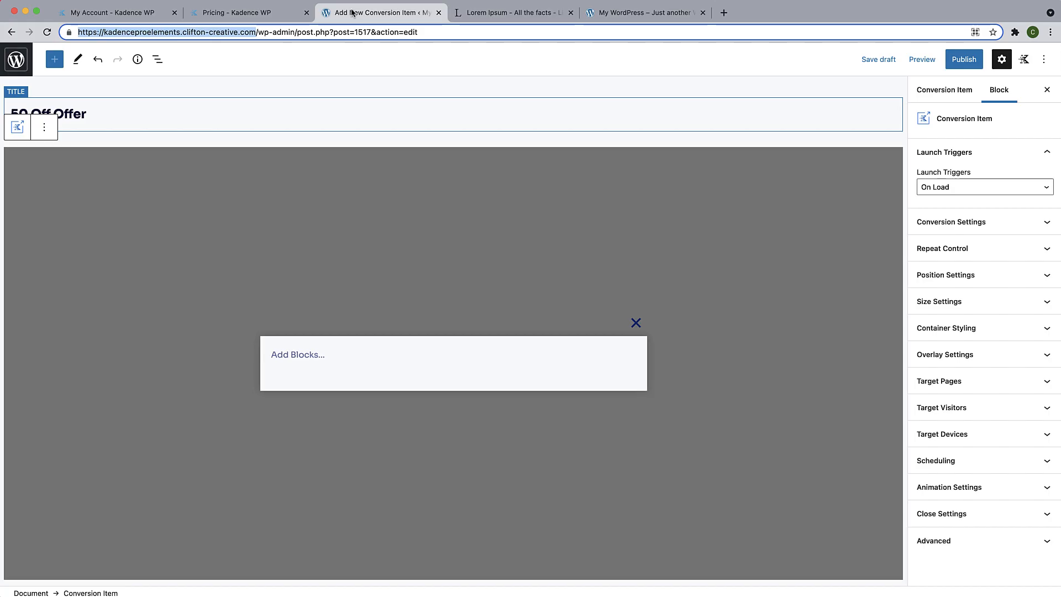
{"action": "left_click", "coordinate": [1036, 186]}
{"action": "left_click", "coordinate": [1036, 186]}
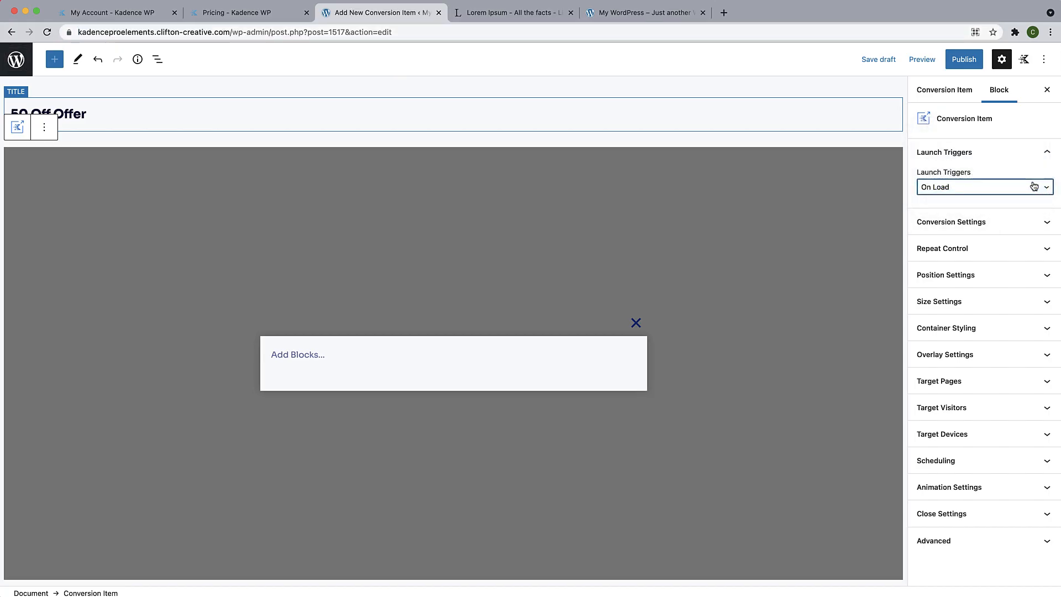
{"action": "left_click", "coordinate": [959, 188]}
{"action": "left_click", "coordinate": [961, 199]}
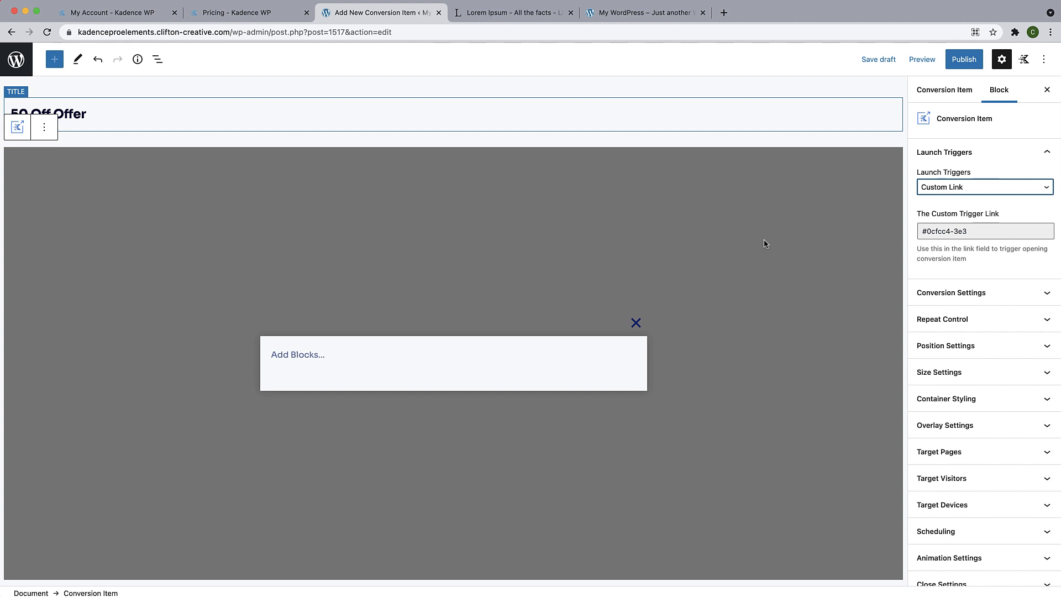
{"action": "left_click_drag", "start_coordinate": [971, 234], "coordinate": [921, 231]}
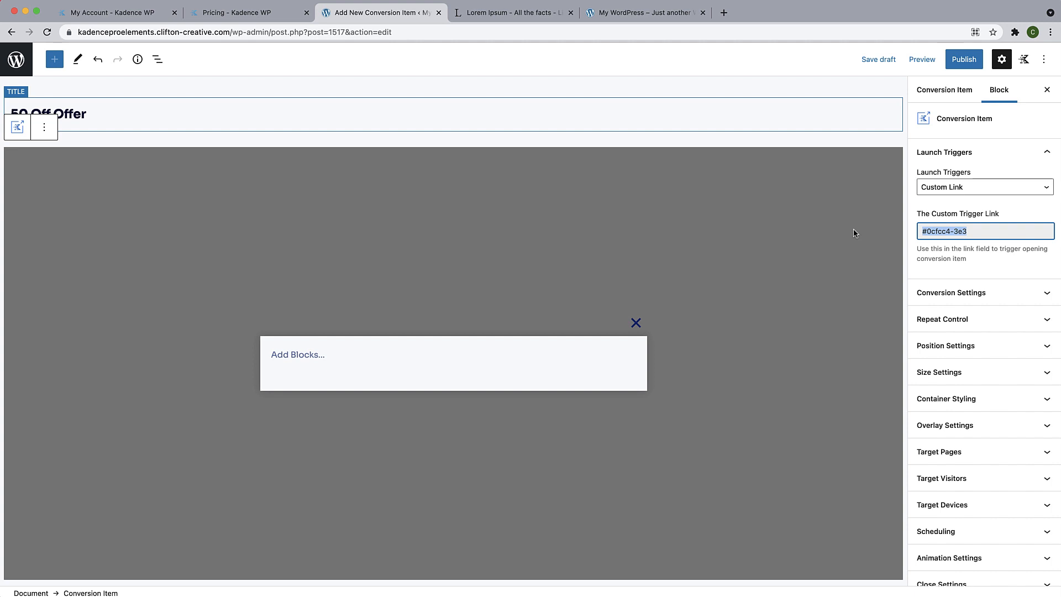
In the Conversion Settings, try the Slide-In and Banner conversion types and return the type to Popup.
{"action": "left_click", "coordinate": [1039, 160]}
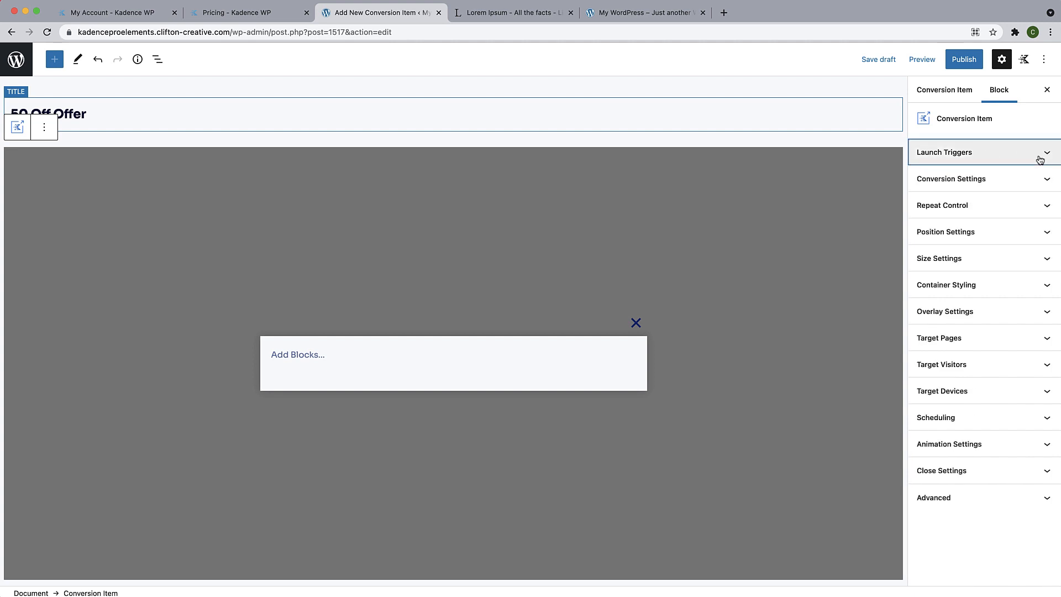
{"action": "left_click", "coordinate": [1048, 187]}
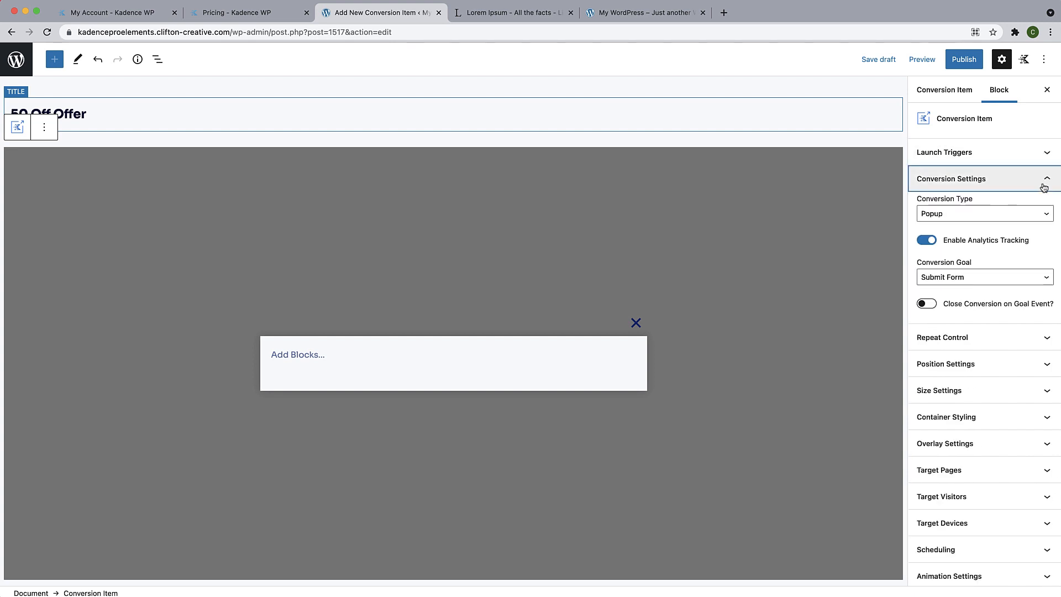
{"action": "left_click", "coordinate": [967, 220]}
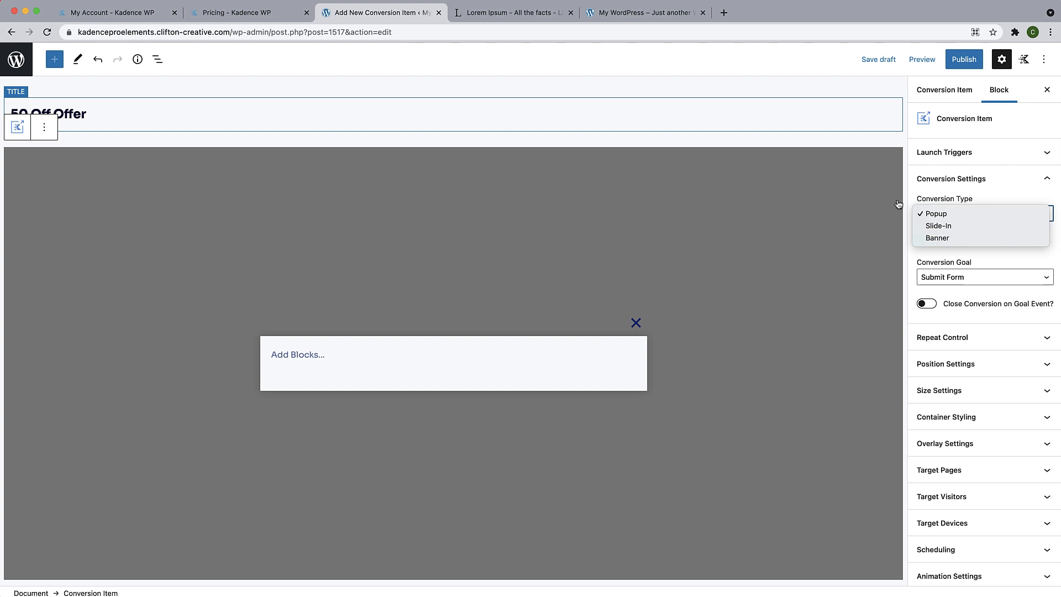
{"action": "left_click", "coordinate": [938, 230]}
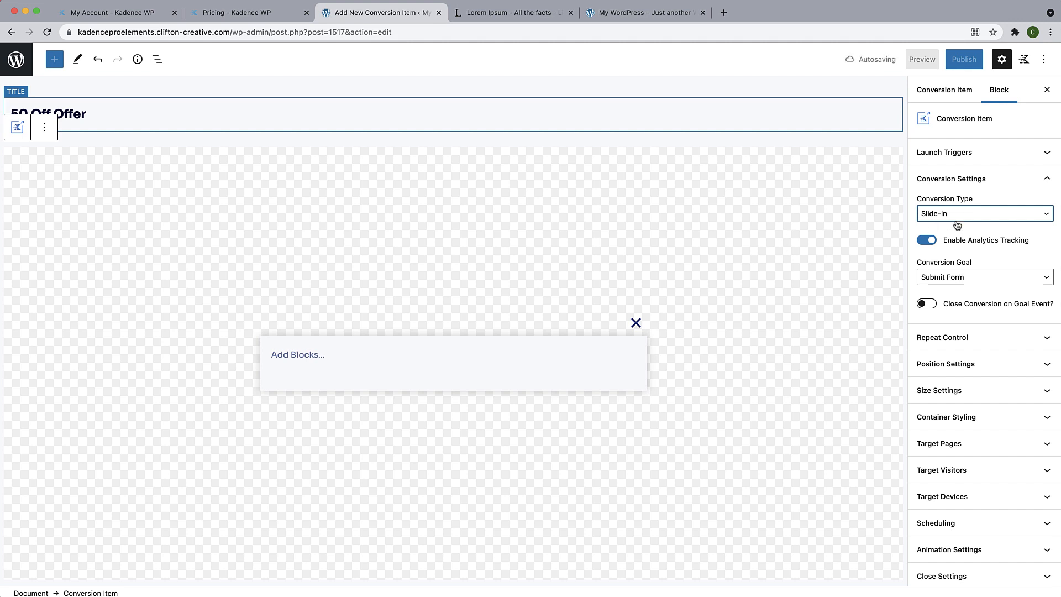
{"action": "left_click", "coordinate": [953, 219]}
{"action": "left_click", "coordinate": [952, 226]}
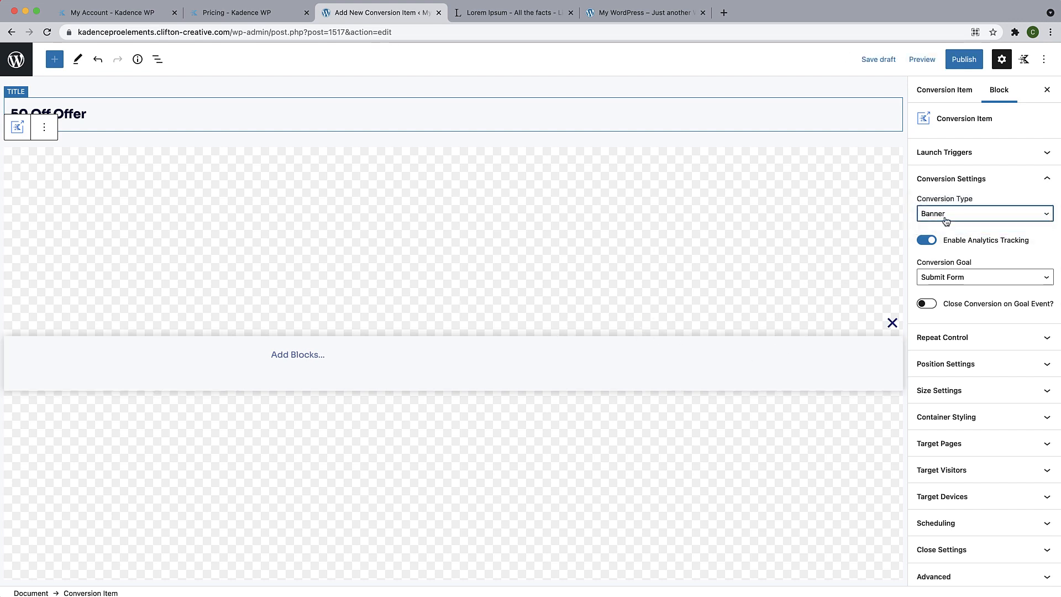
{"action": "left_click", "coordinate": [956, 217]}
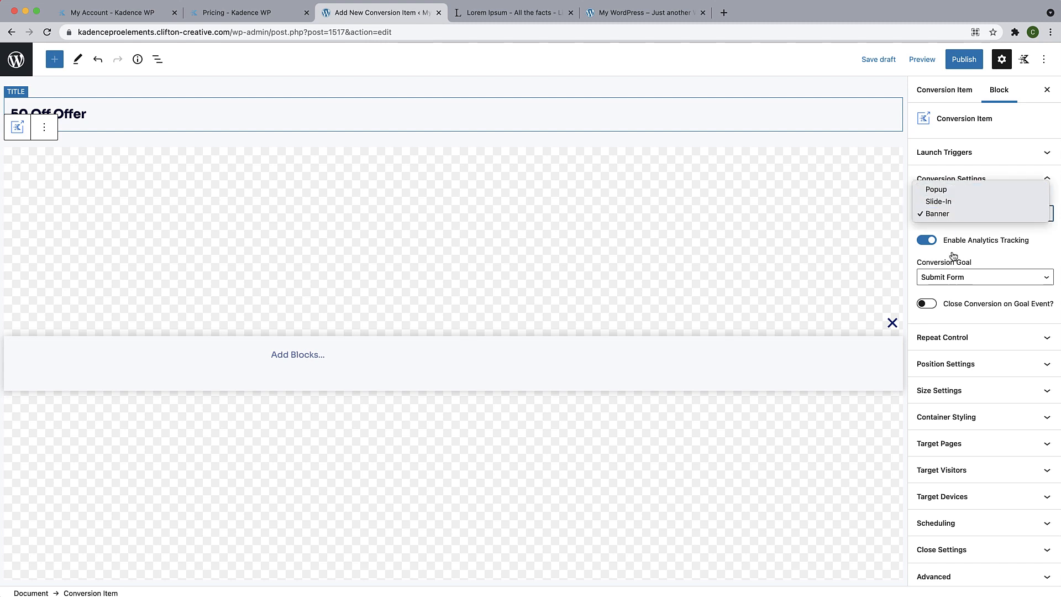
{"action": "left_click", "coordinate": [951, 191]}
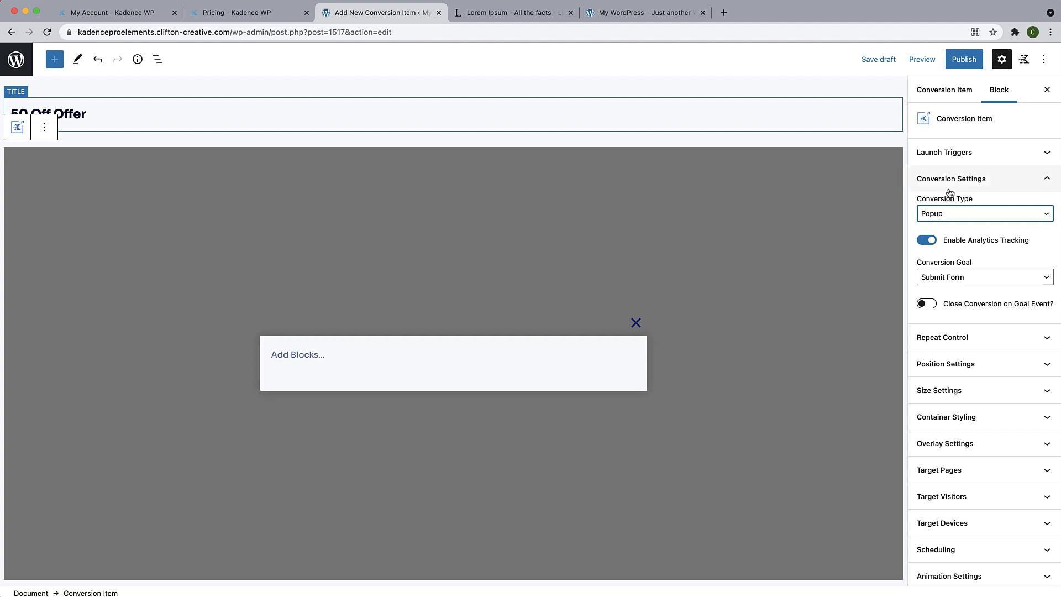
Change the conversion type to Slide-In and position it with Left horizontal and Bottom vertical alignment.
{"action": "left_click", "coordinate": [951, 364]}
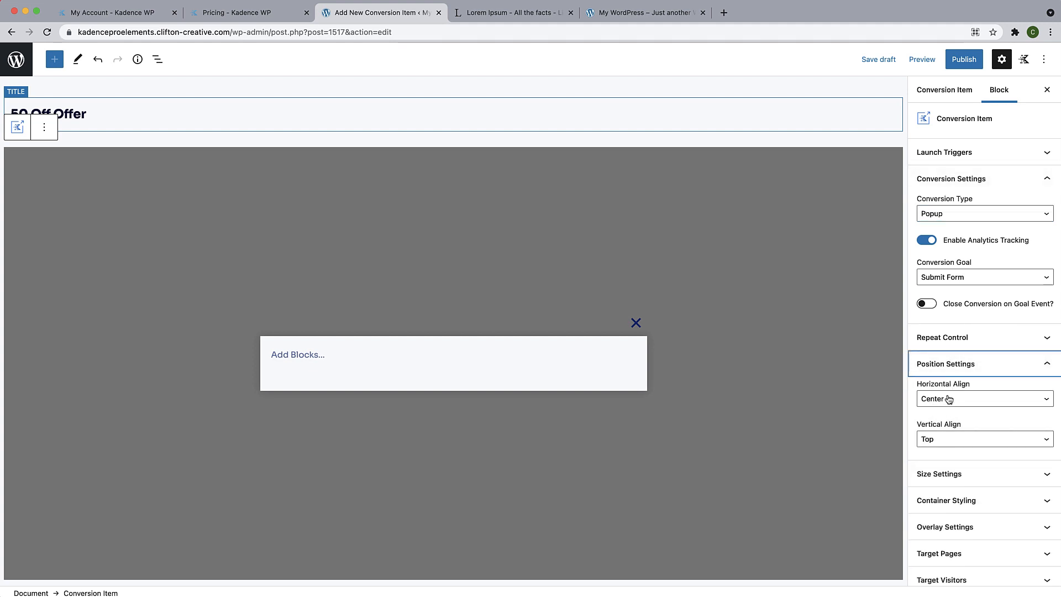
{"action": "left_click", "coordinate": [954, 217]}
{"action": "left_click", "coordinate": [953, 226]}
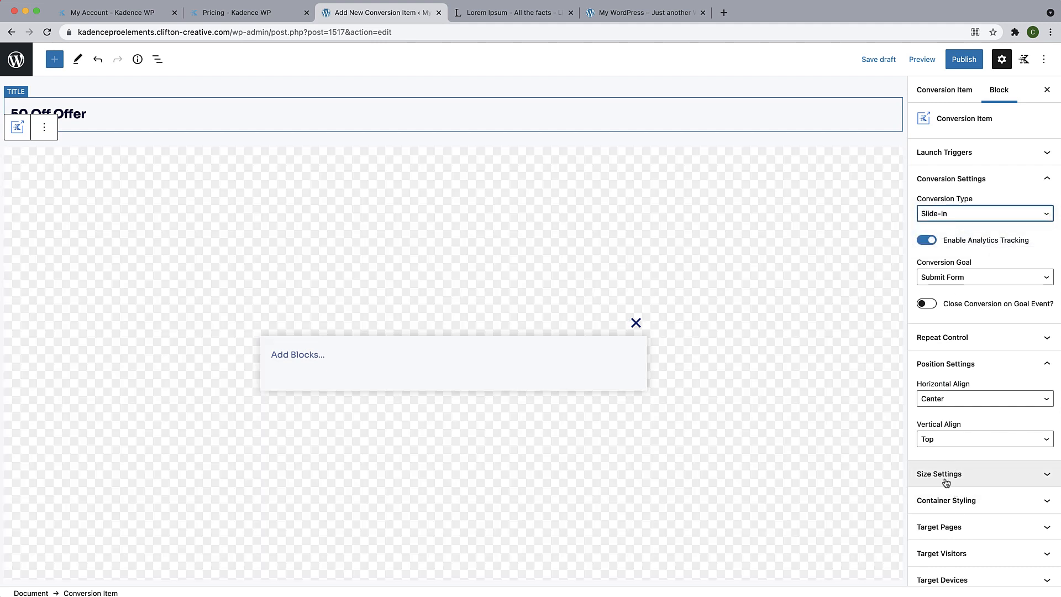
{"action": "scroll", "coordinate": [946, 482], "scroll_direction": "down", "scroll_amount": 1}
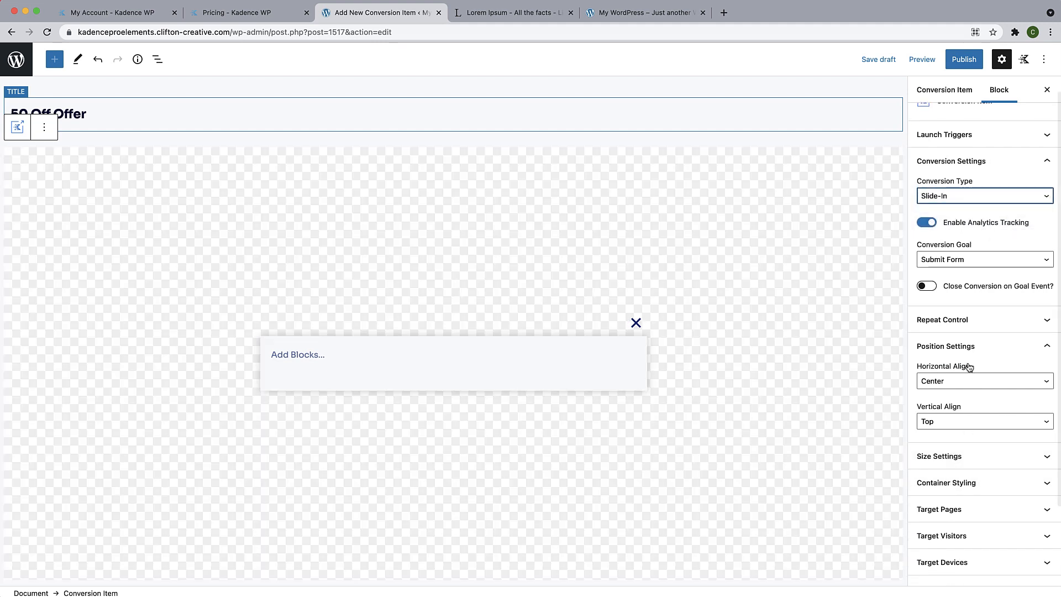
{"action": "left_click", "coordinate": [948, 380]}
{"action": "left_click", "coordinate": [942, 394]}
{"action": "left_click", "coordinate": [953, 421]}
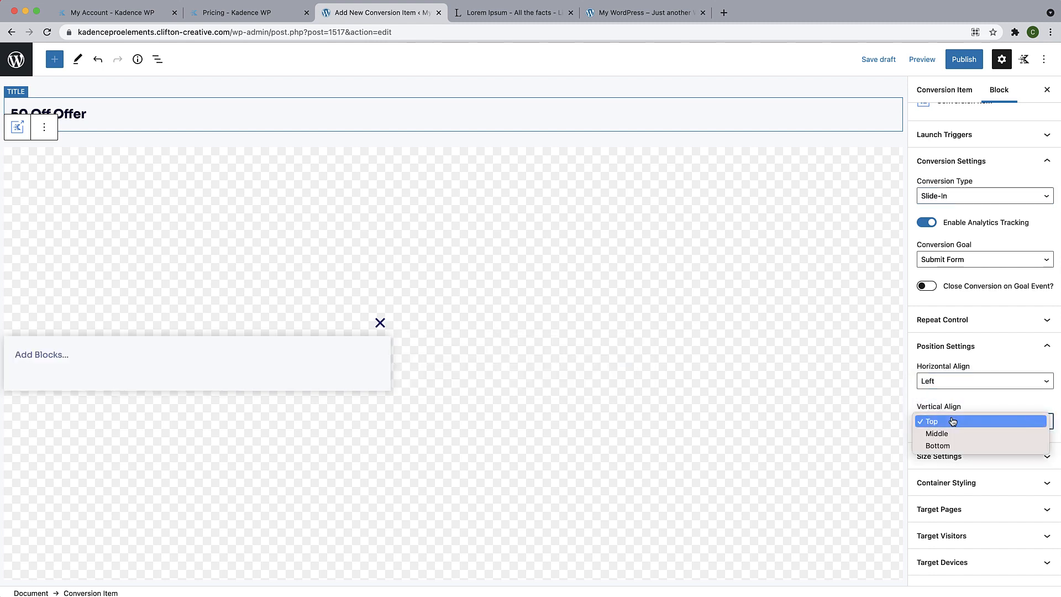
{"action": "left_click", "coordinate": [948, 445]}
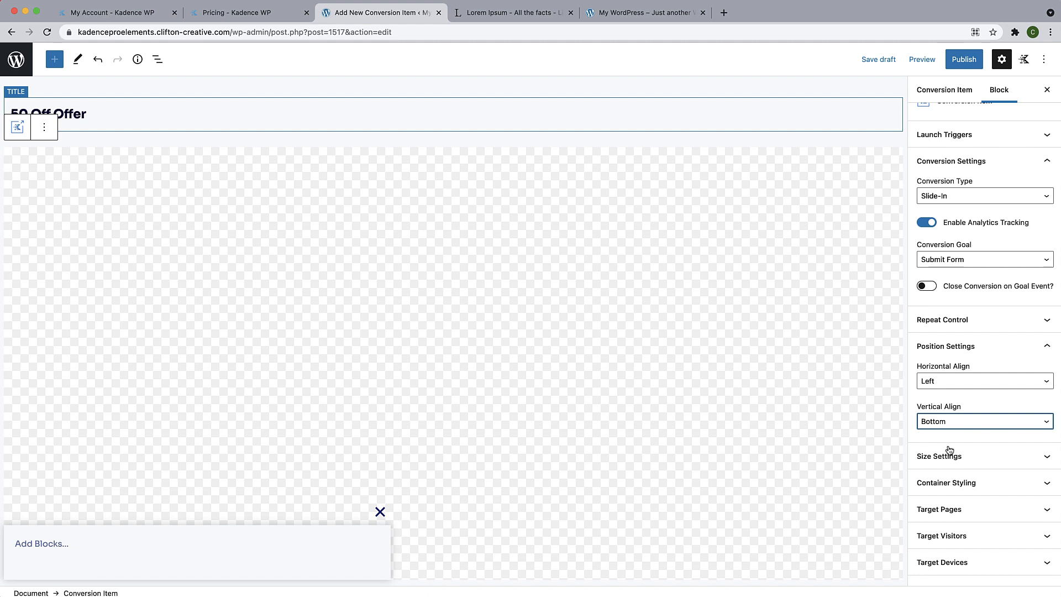
Set the slide-in's horizontal alignment to Center and its vertical alignment to Middle.
{"action": "left_click", "coordinate": [961, 382]}
{"action": "left_click", "coordinate": [961, 383]}
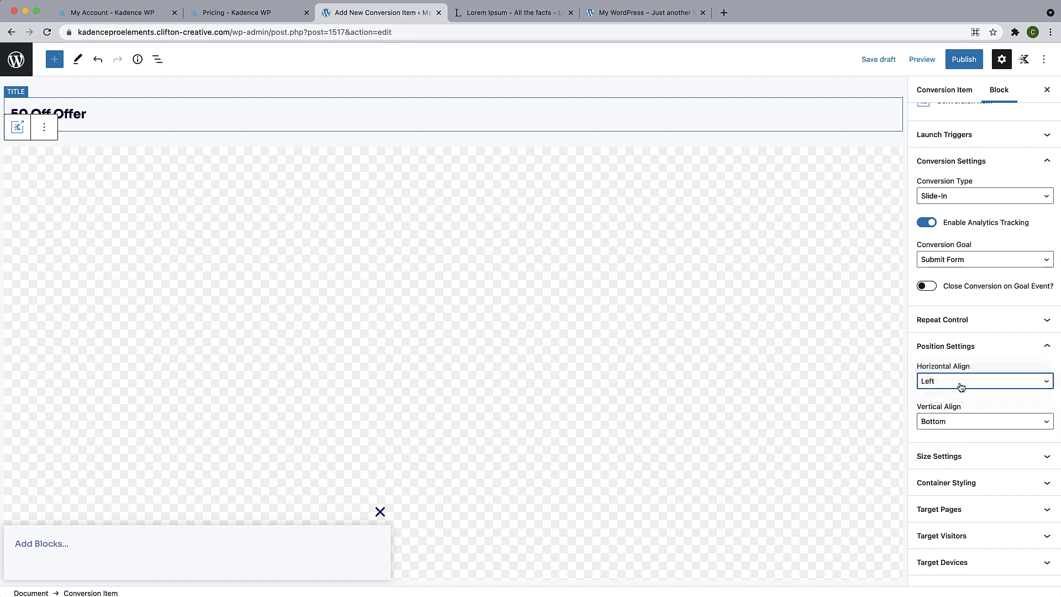
{"action": "left_click", "coordinate": [959, 421]}
{"action": "left_click", "coordinate": [959, 408]}
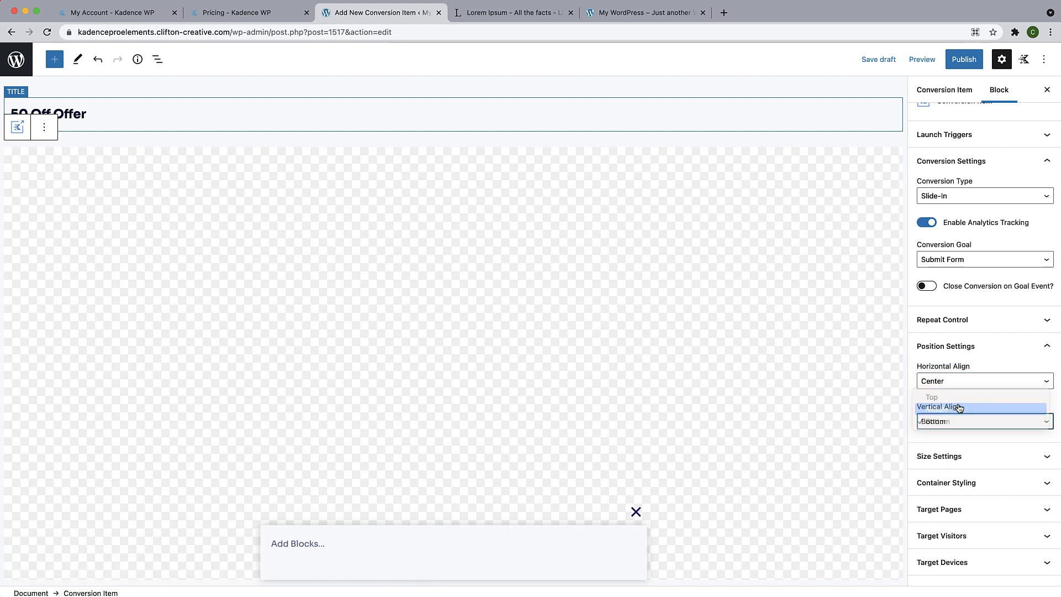
Change the conversion type to Banner, try the Top and Bottom vertical alignments, and return the alignment to Middle.
{"action": "left_click", "coordinate": [990, 197]}
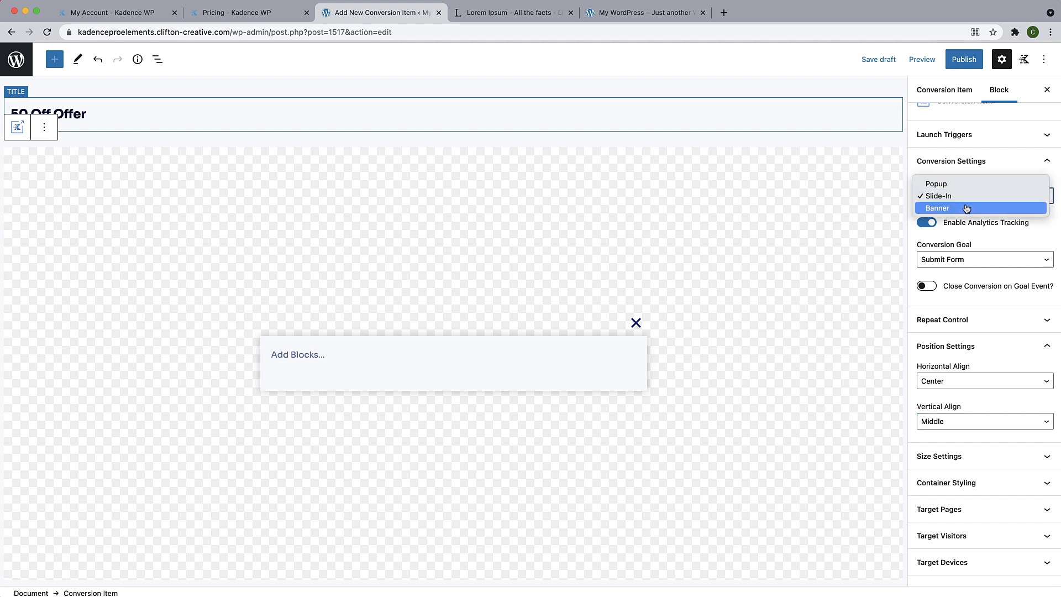
{"action": "left_click", "coordinate": [966, 208]}
{"action": "left_click", "coordinate": [959, 383]}
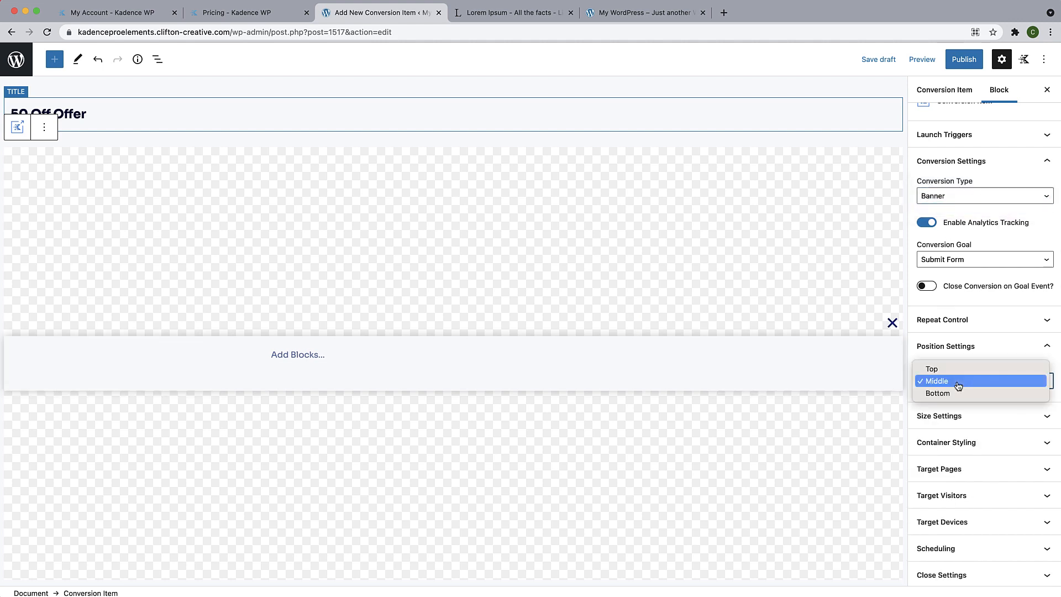
{"action": "left_click", "coordinate": [955, 369]}
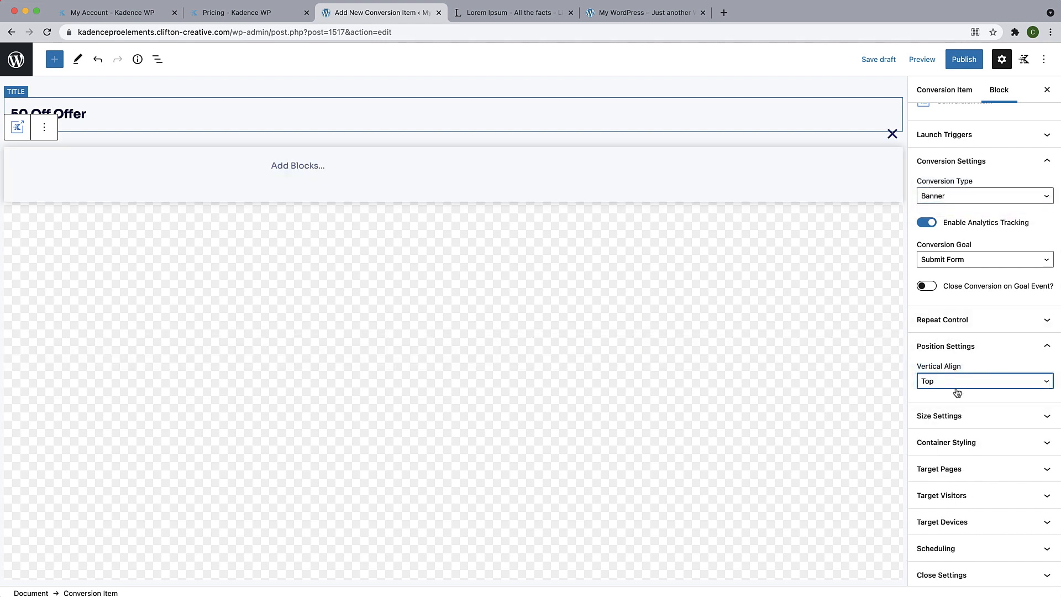
{"action": "left_click", "coordinate": [957, 384]}
{"action": "left_click", "coordinate": [955, 408]}
{"action": "left_click", "coordinate": [956, 384]}
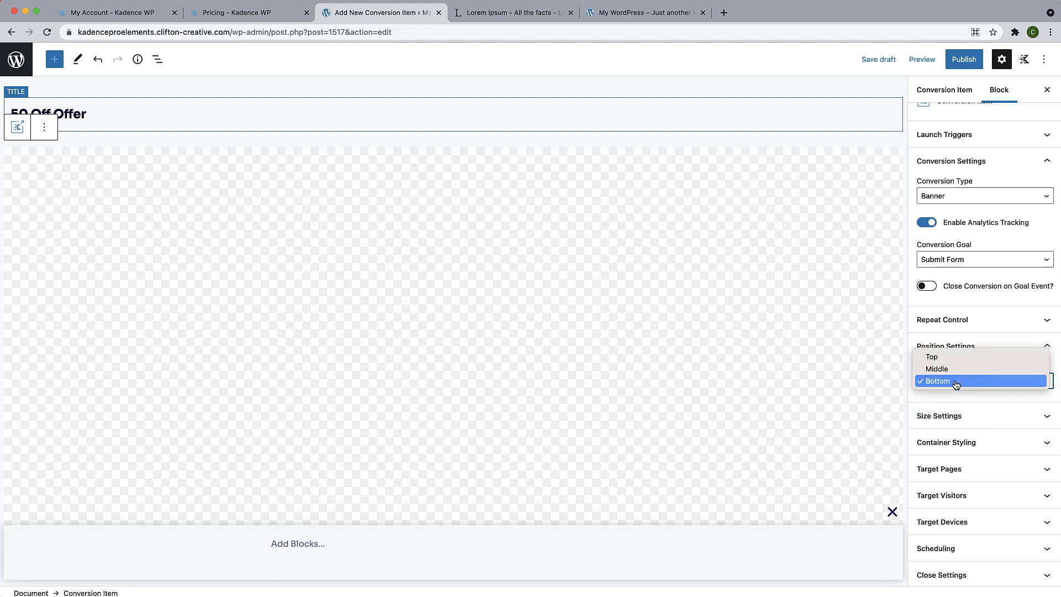
{"action": "left_click", "coordinate": [955, 368]}
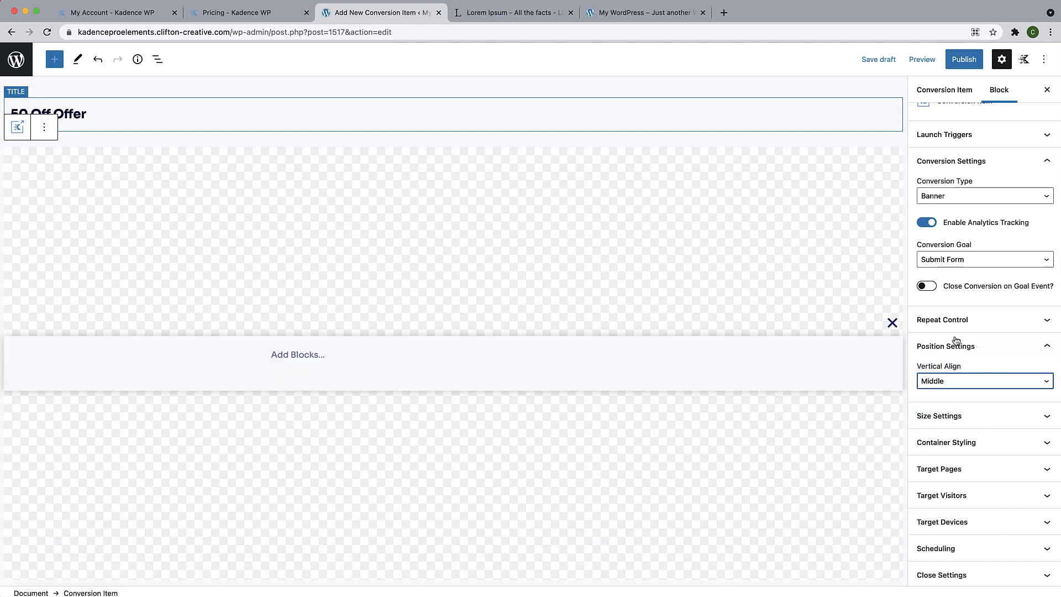
Set the conversion type to Popup and review the cookie expiry and Campaign ID options under Repeat Control.
{"action": "left_click", "coordinate": [977, 201]}
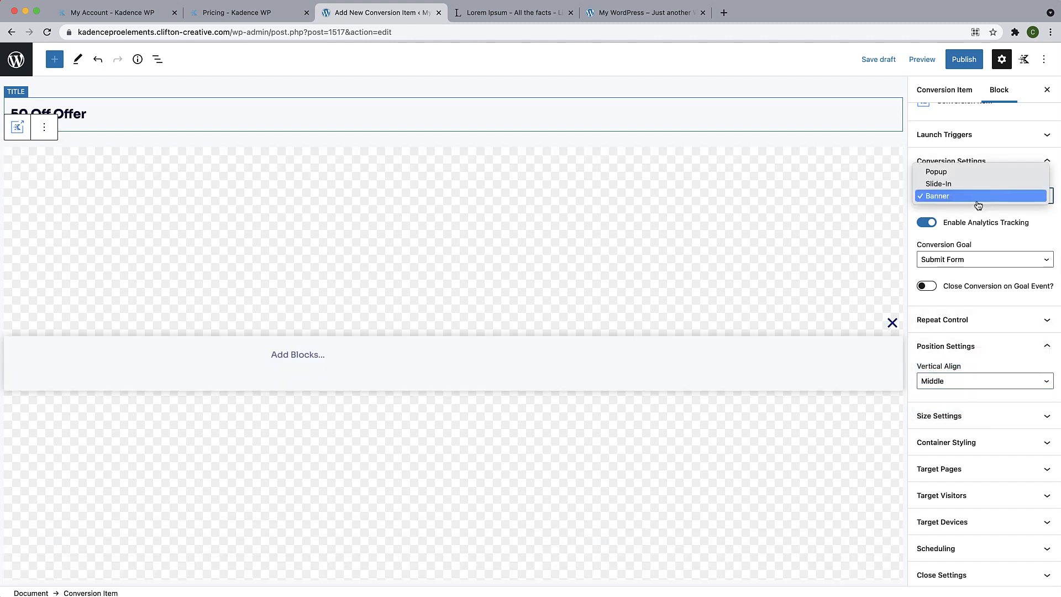
{"action": "left_click", "coordinate": [944, 174]}
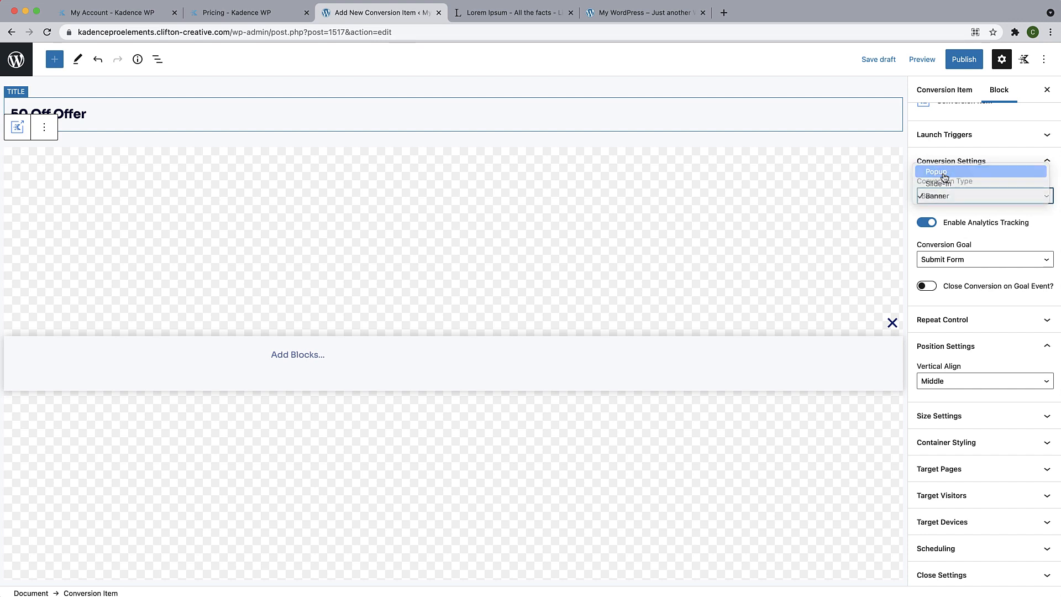
{"action": "left_click", "coordinate": [1032, 166]}
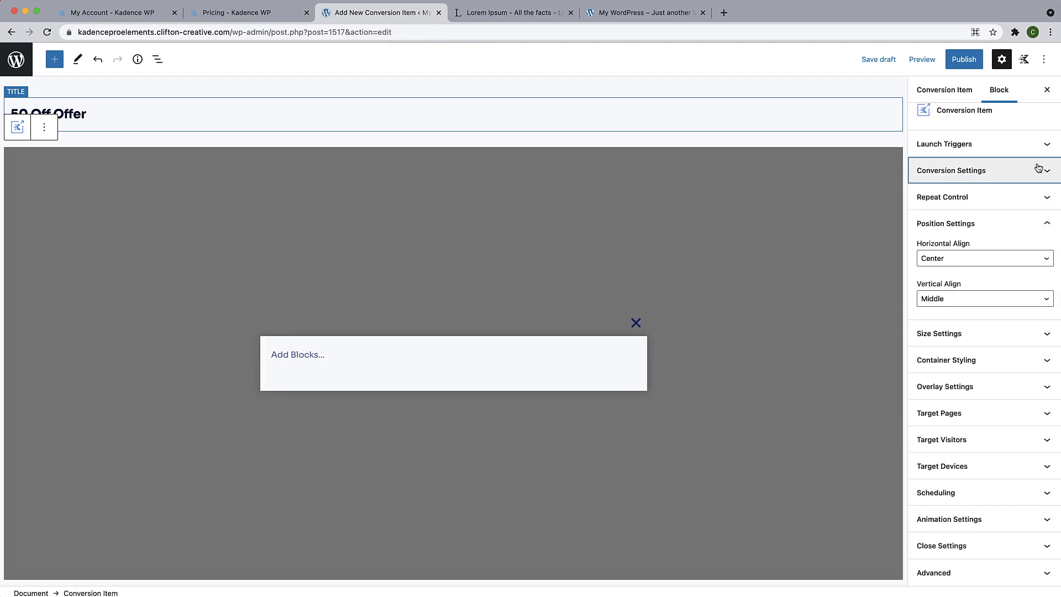
{"action": "left_click", "coordinate": [1039, 200]}
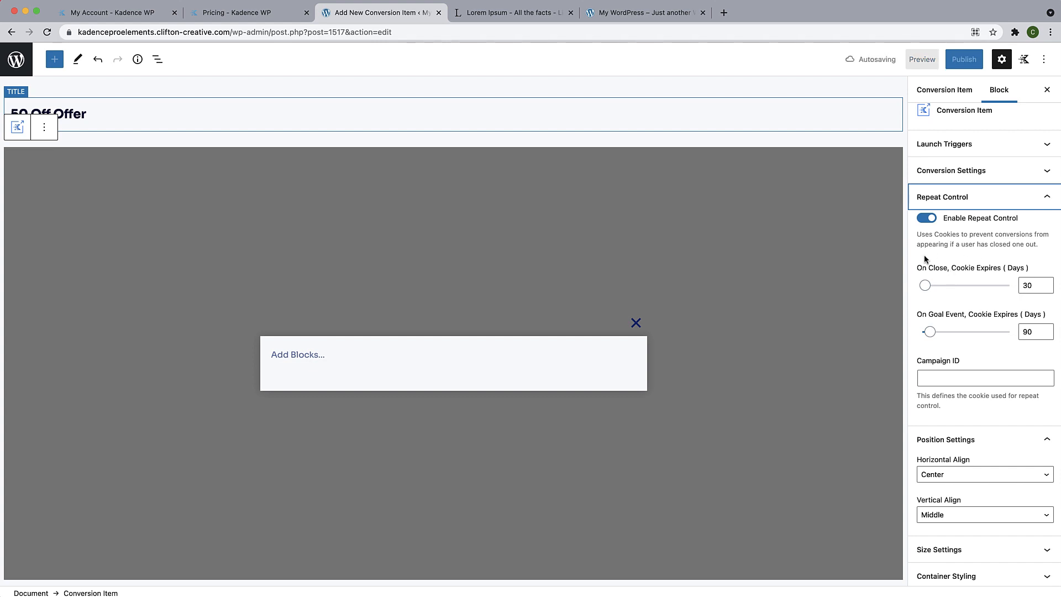
{"action": "scroll", "coordinate": [949, 273], "scroll_direction": "down", "scroll_amount": 1}
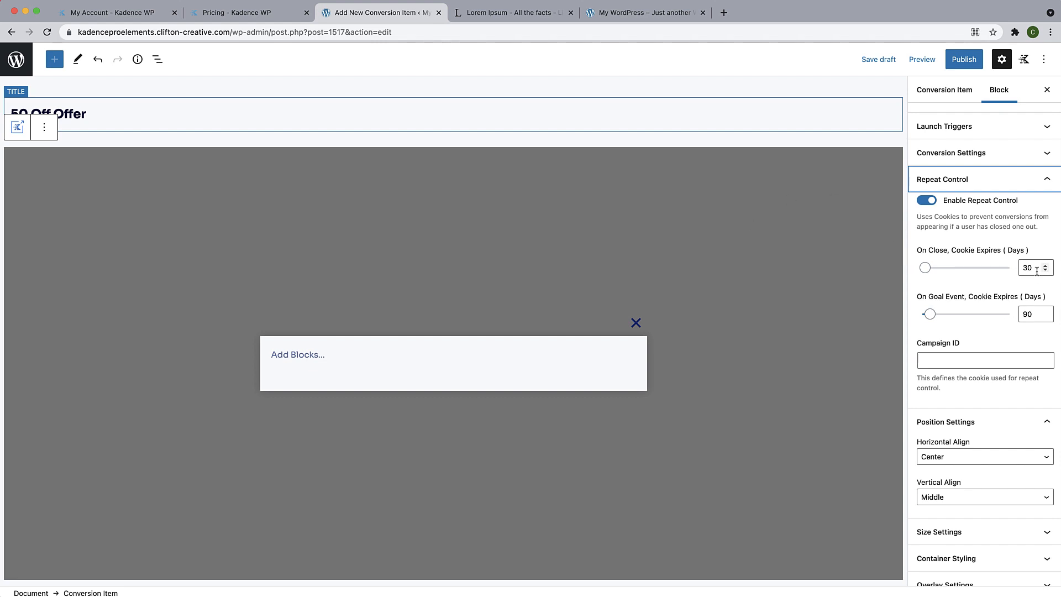
{"action": "scroll", "coordinate": [965, 326], "scroll_direction": "down", "scroll_amount": 3}
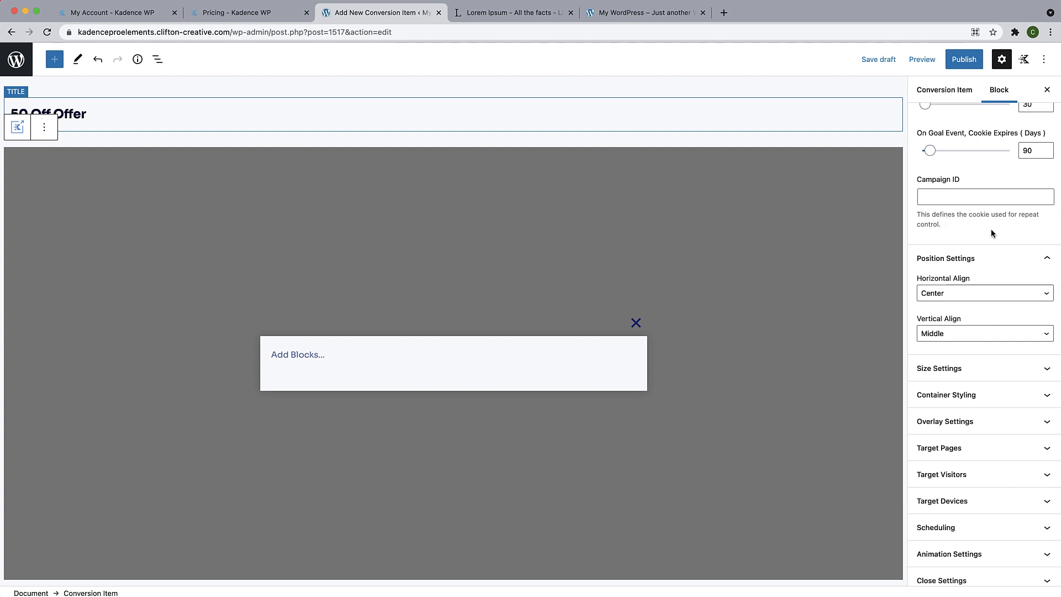
{"action": "scroll", "coordinate": [950, 279], "scroll_direction": "down", "scroll_amount": 1}
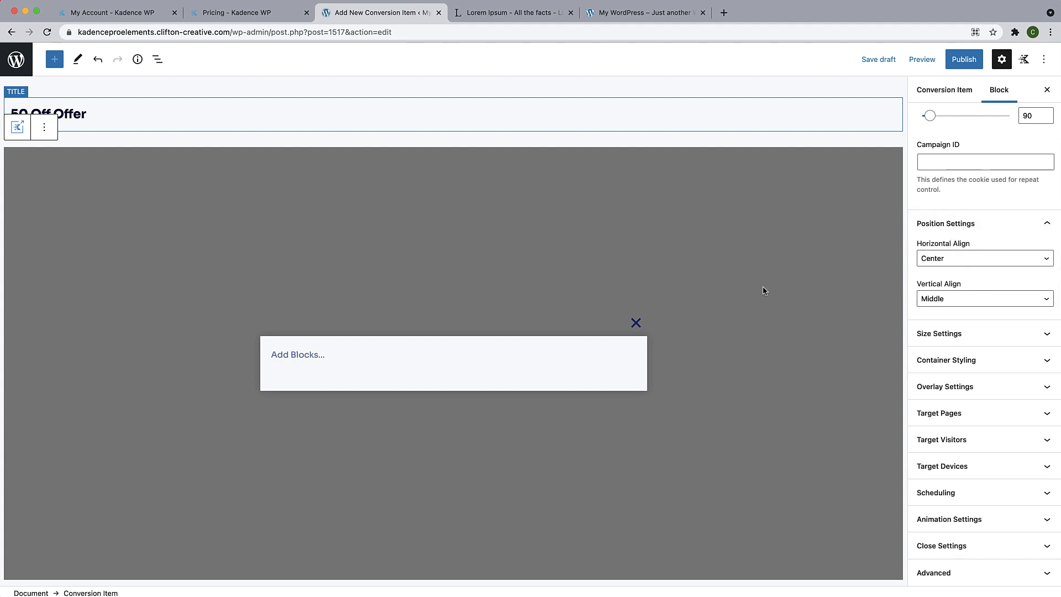
Try the Left and Right horizontal alignments for the popup and return the alignment to Center.
{"action": "left_click", "coordinate": [967, 260]}
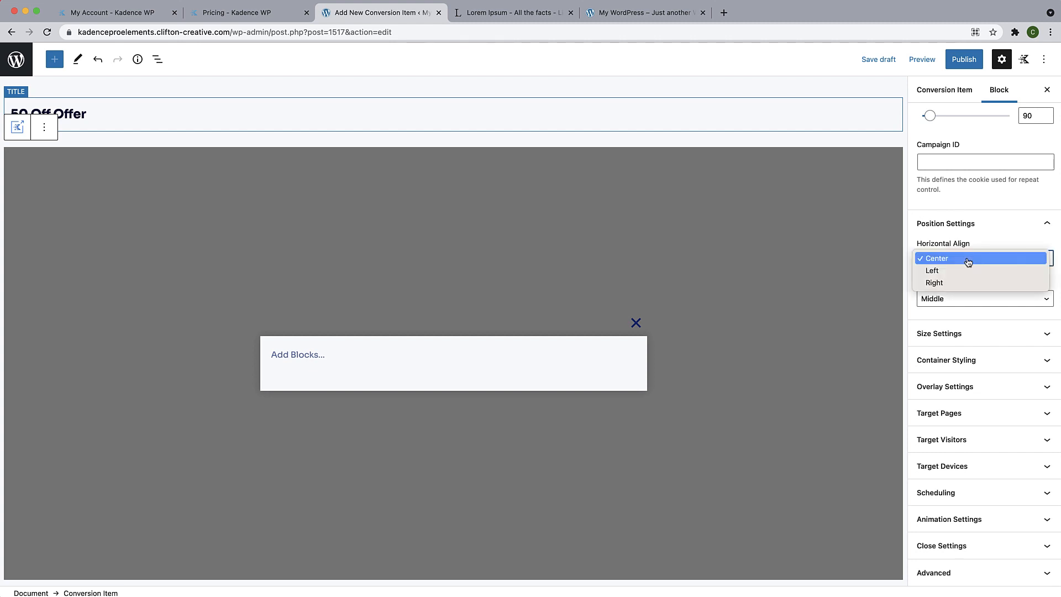
{"action": "left_click", "coordinate": [956, 273]}
{"action": "left_click", "coordinate": [957, 260]}
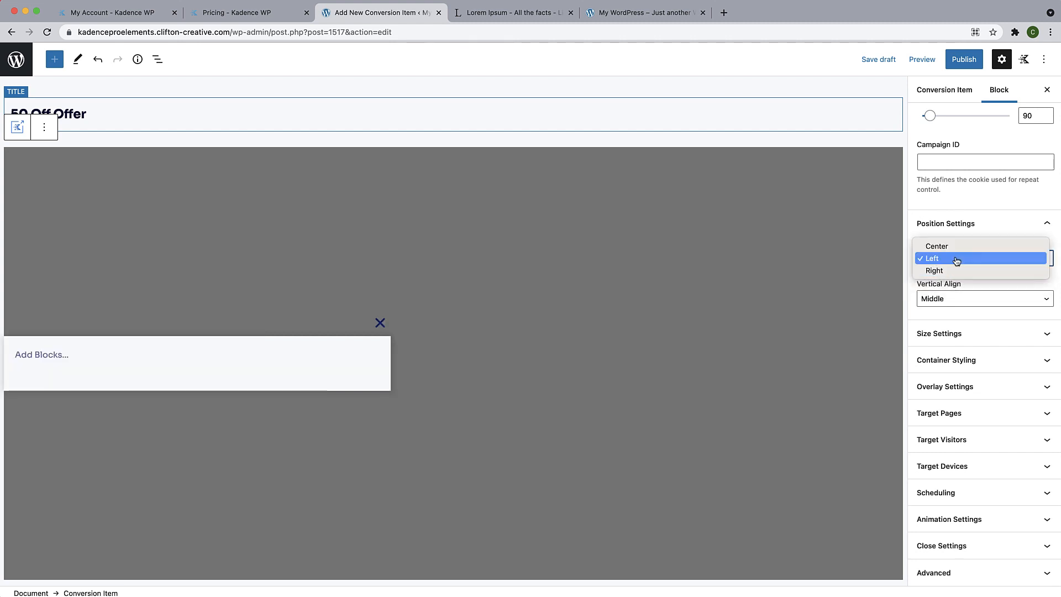
{"action": "left_click", "coordinate": [955, 271]}
{"action": "left_click", "coordinate": [959, 264]}
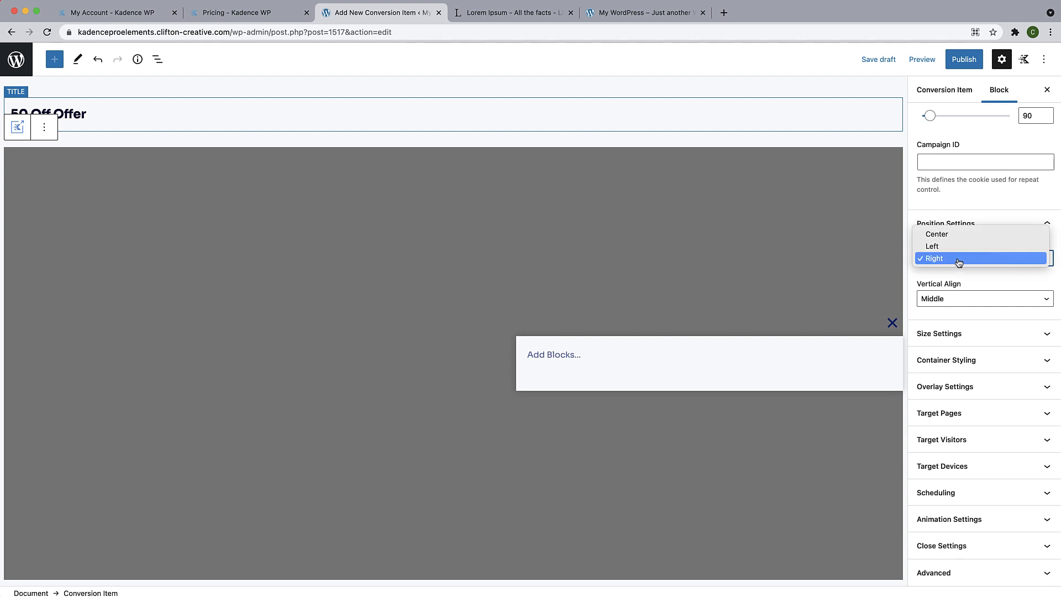
{"action": "left_click", "coordinate": [958, 252]}
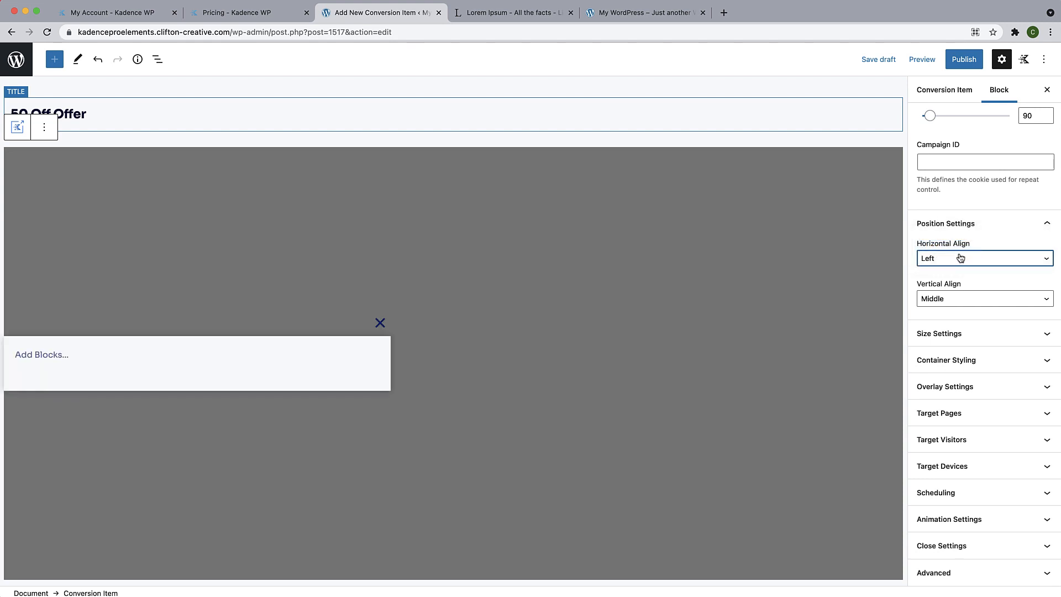
{"action": "left_click", "coordinate": [958, 258]}
{"action": "left_click", "coordinate": [959, 268]}
In the Size Settings, try maximum widths of 300 and 2000 px and return the value to 700 px.
{"action": "left_click", "coordinate": [979, 334]}
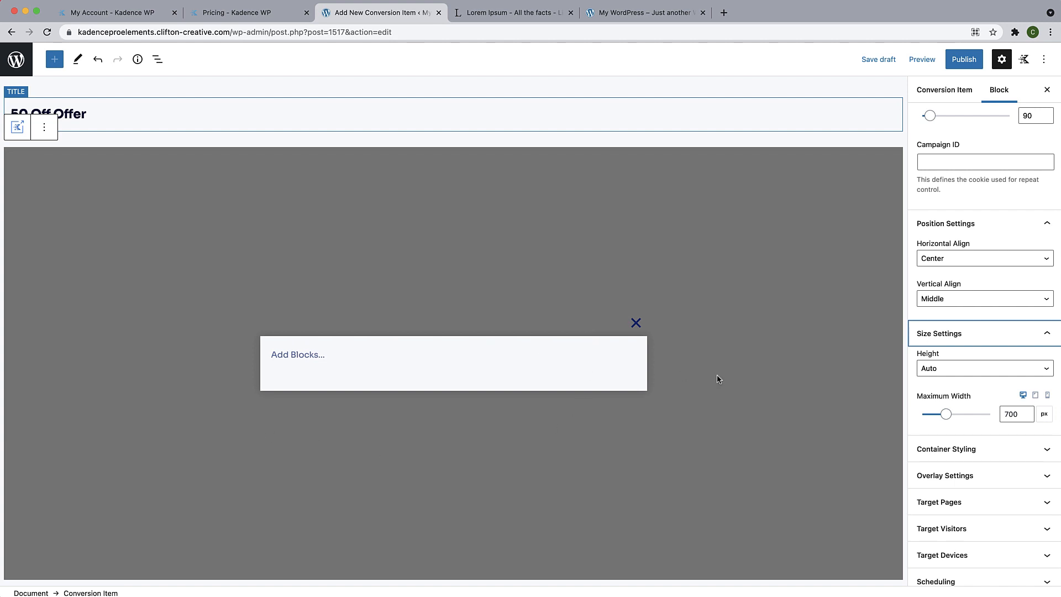
{"action": "left_click", "coordinate": [1008, 415]}
{"action": "left_click_drag", "start_coordinate": [1008, 415], "coordinate": [998, 418]}
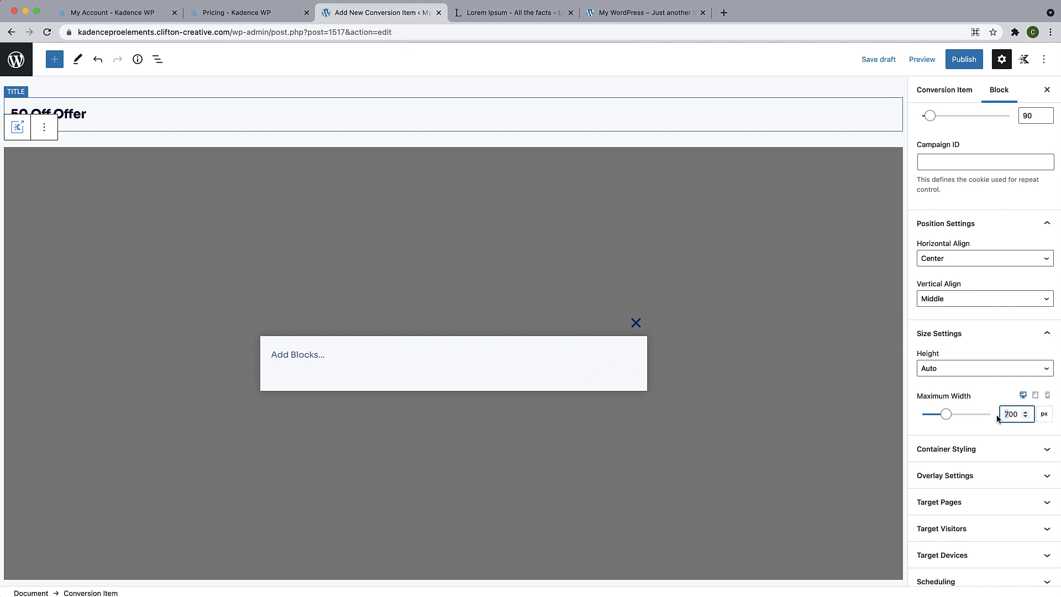
{"action": "type", "text": "3"}
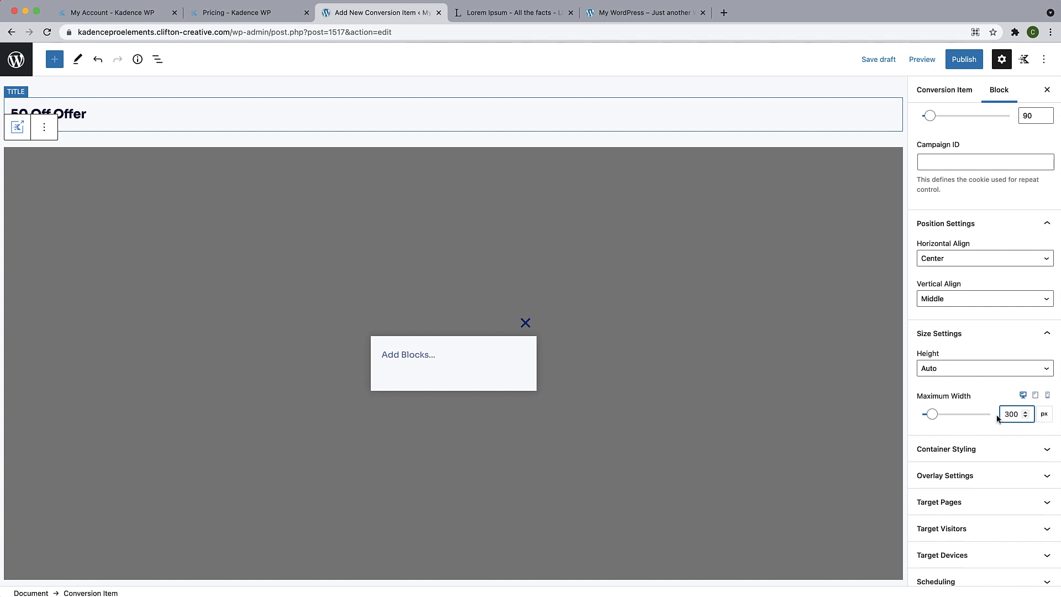
{"action": "left_click_drag", "start_coordinate": [1009, 414], "coordinate": [993, 415]}
{"action": "type", "text": "20"}
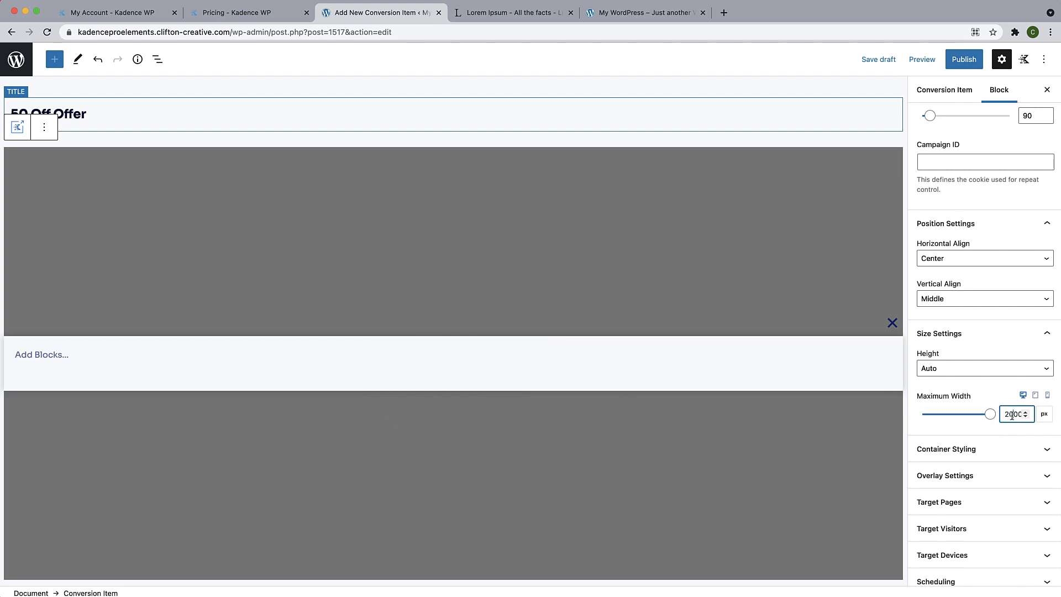
{"action": "left_click_drag", "start_coordinate": [1012, 416], "coordinate": [1000, 416]}
{"action": "type", "text": "7"}
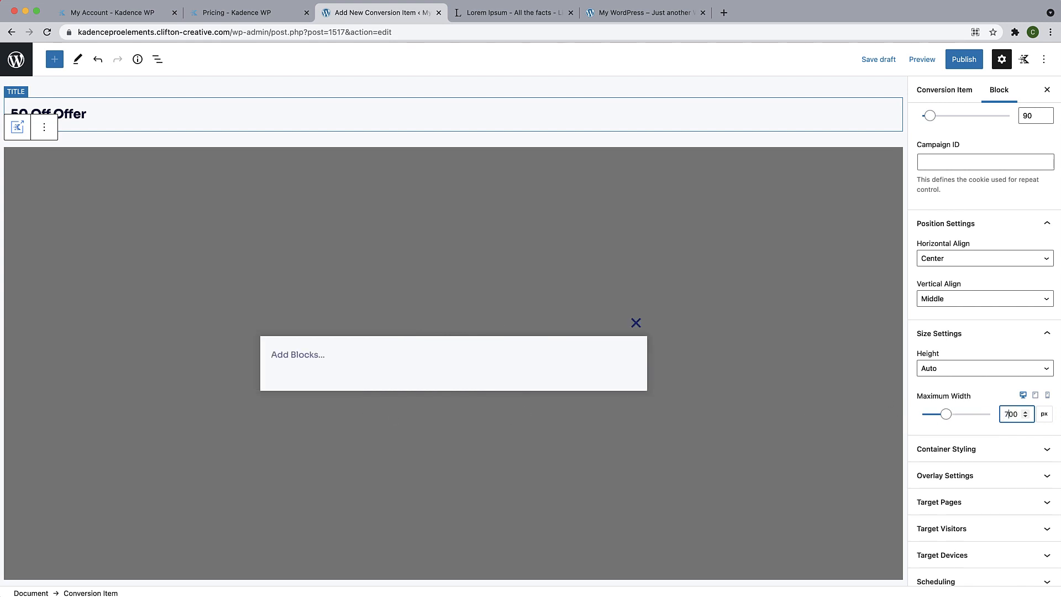
In the Container Styling settings, try a top padding of 40 px and return it to 20 px.
{"action": "scroll", "coordinate": [972, 422], "scroll_direction": "down", "scroll_amount": 3}
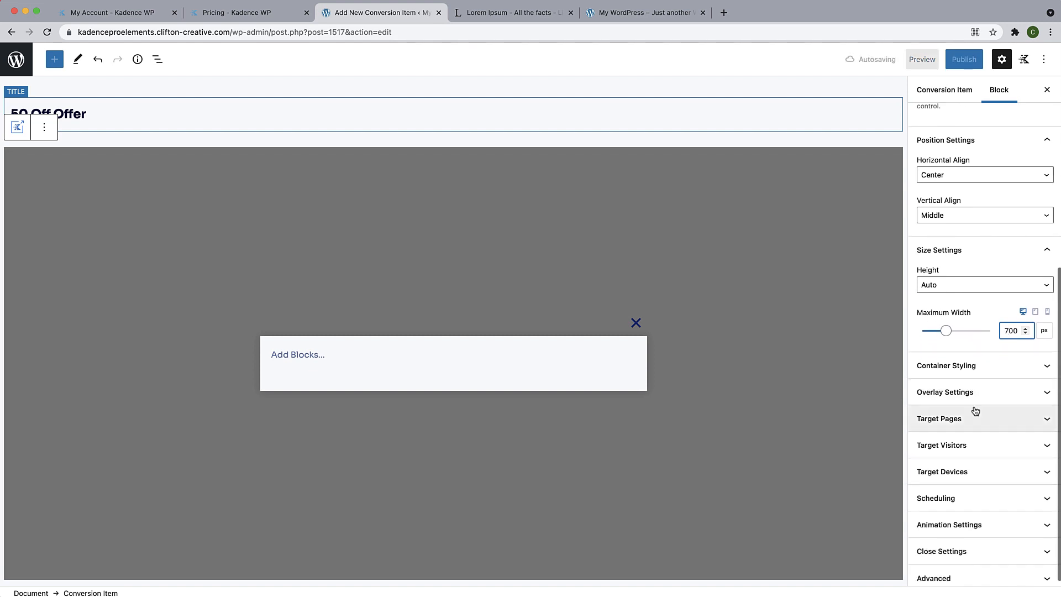
{"action": "left_click", "coordinate": [983, 367]}
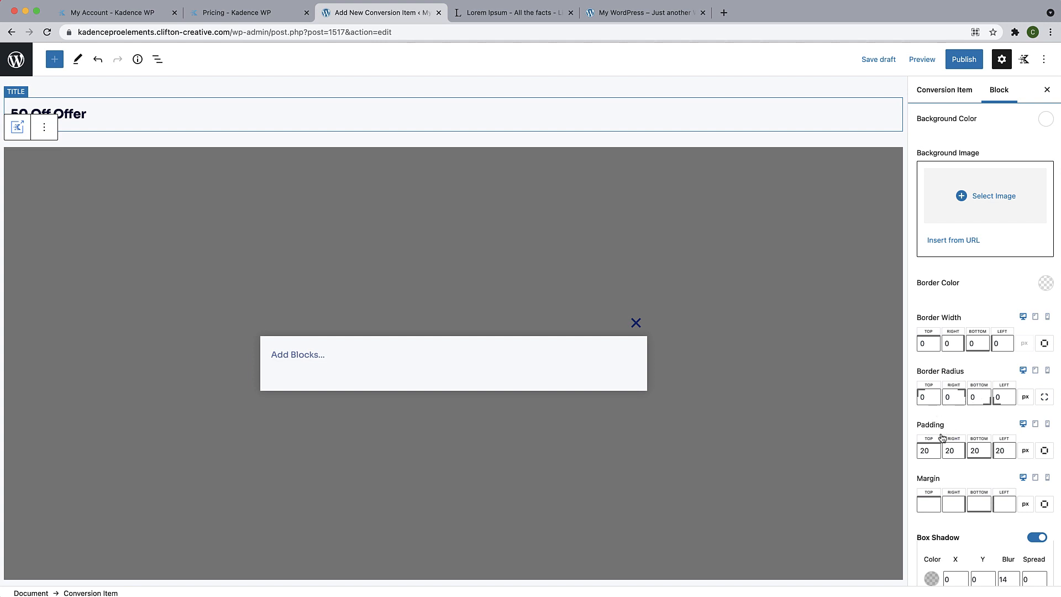
{"action": "double_click", "coordinate": [925, 451]}
{"action": "type", "text": "40"}
{"action": "key", "text": "BackSpace"}
{"action": "type", "text": "2"}
Set the container's border color to the dark blue palette swatch 032075.
{"action": "left_click", "coordinate": [1046, 284]}
{"action": "left_click", "coordinate": [950, 253]}
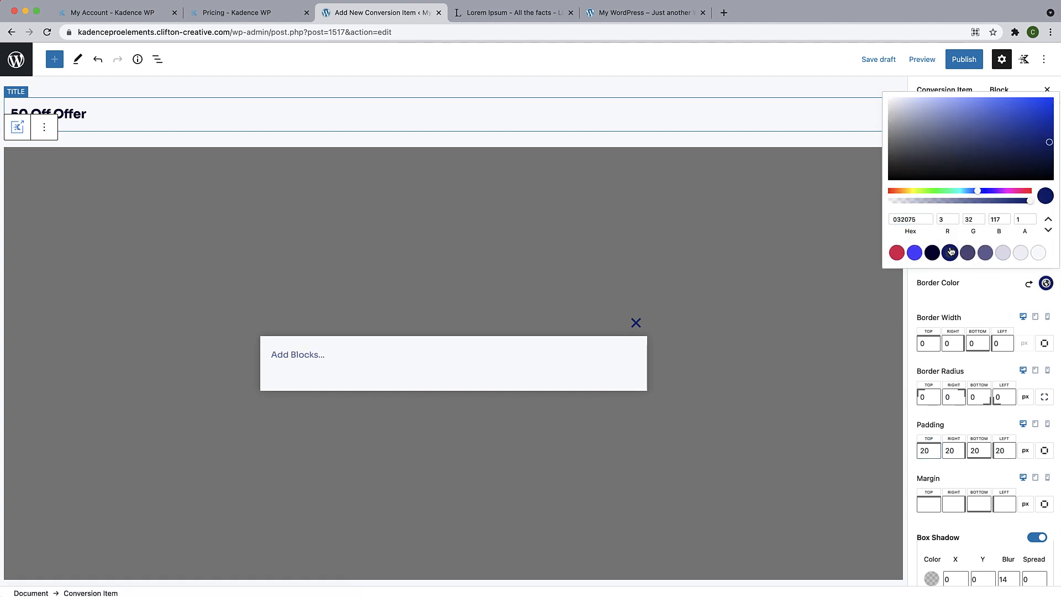
{"action": "left_click", "coordinate": [965, 257]}
{"action": "left_click", "coordinate": [950, 253]}
{"action": "left_click", "coordinate": [987, 296]}
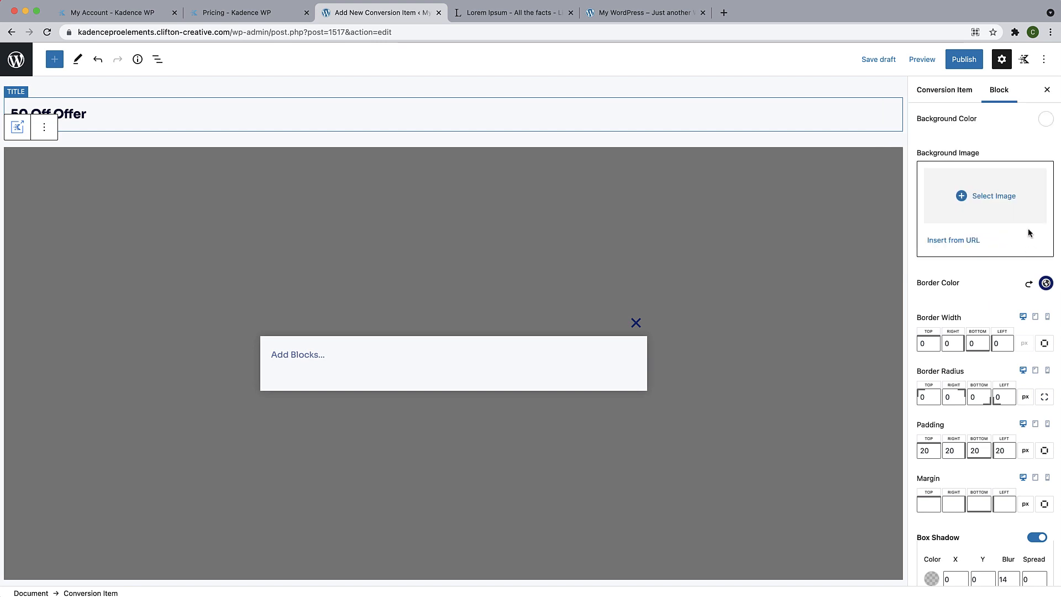
Try the dark navy swatch 040037 as the container's background color, and reset both the background and border colors.
{"action": "scroll", "coordinate": [986, 232], "scroll_direction": "up", "scroll_amount": 2}
{"action": "left_click", "coordinate": [1046, 172]}
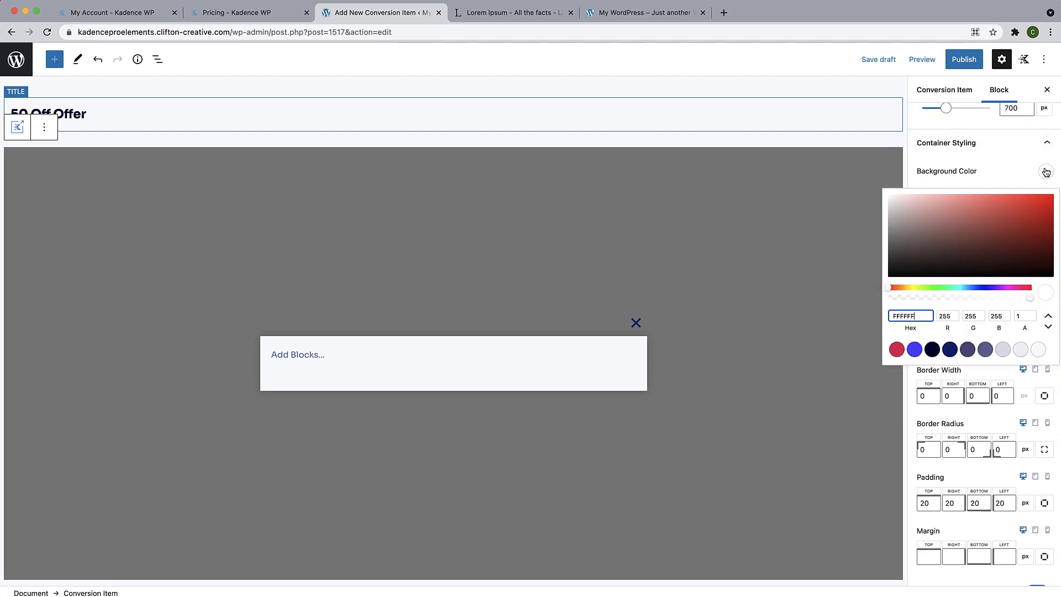
{"action": "left_click", "coordinate": [933, 349]}
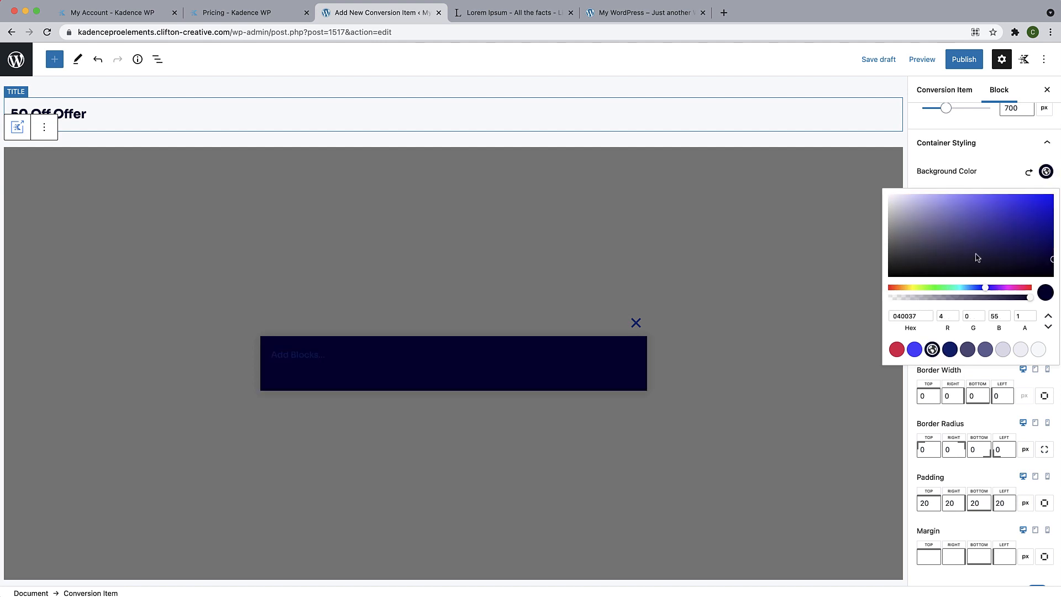
{"action": "left_click", "coordinate": [1011, 165]}
{"action": "left_click", "coordinate": [1026, 172]}
{"action": "left_click", "coordinate": [1029, 335]}
In the Overlay Settings, try several palette swatches, including 666699, as the background color and reset it to the default.
{"action": "scroll", "coordinate": [973, 377], "scroll_direction": "down", "scroll_amount": 5}
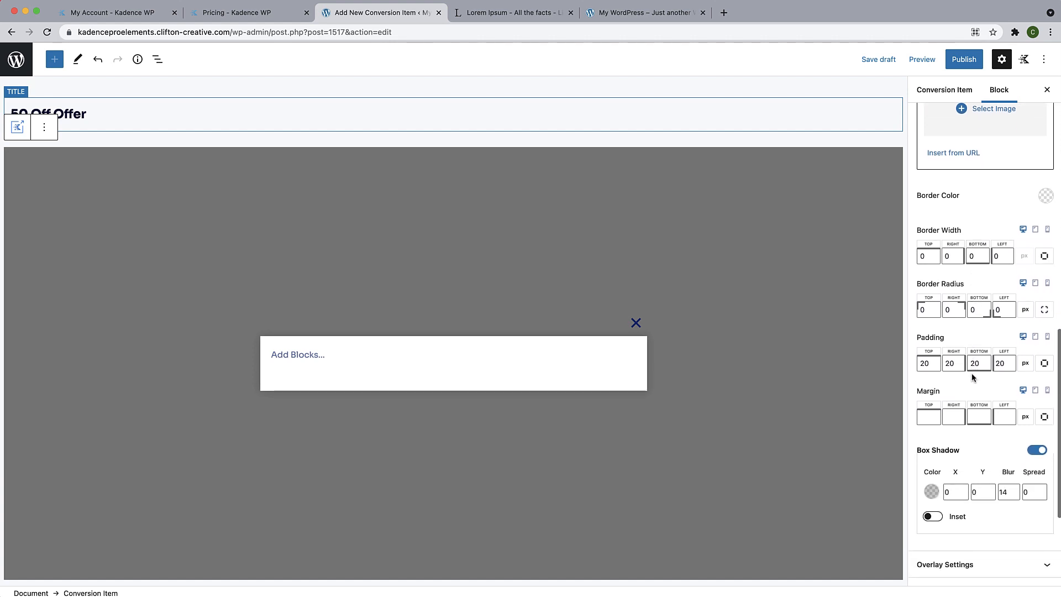
{"action": "scroll", "coordinate": [954, 347], "scroll_direction": "down", "scroll_amount": 2}
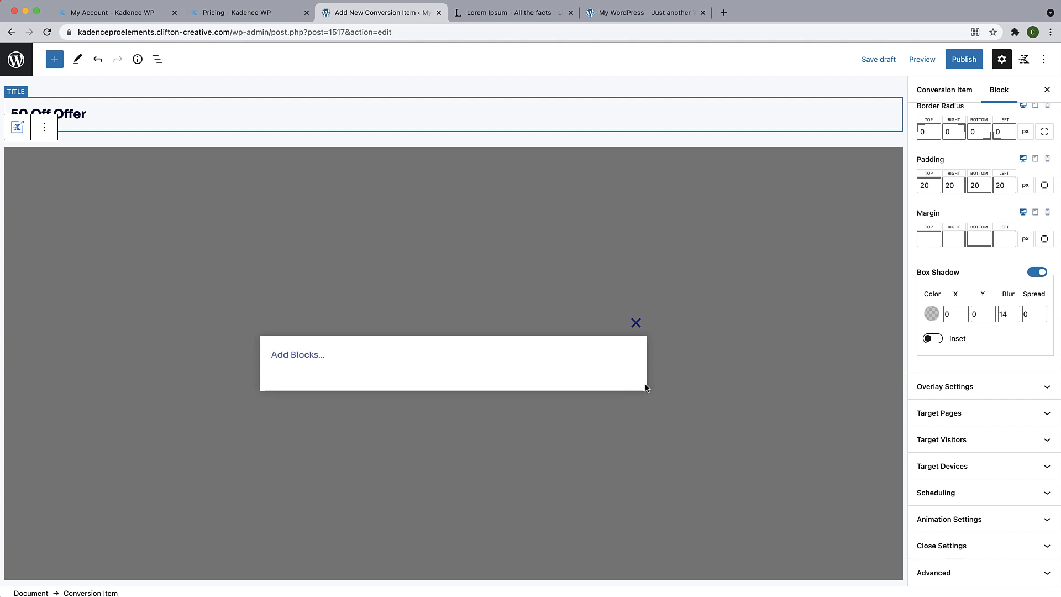
{"action": "left_click", "coordinate": [949, 387]}
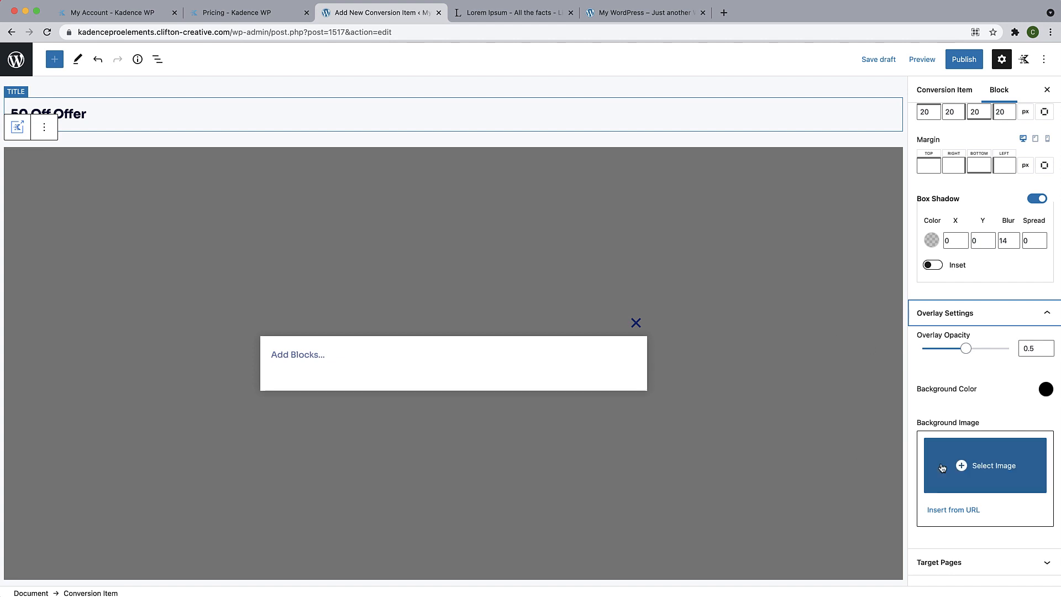
{"action": "left_click", "coordinate": [1046, 389]}
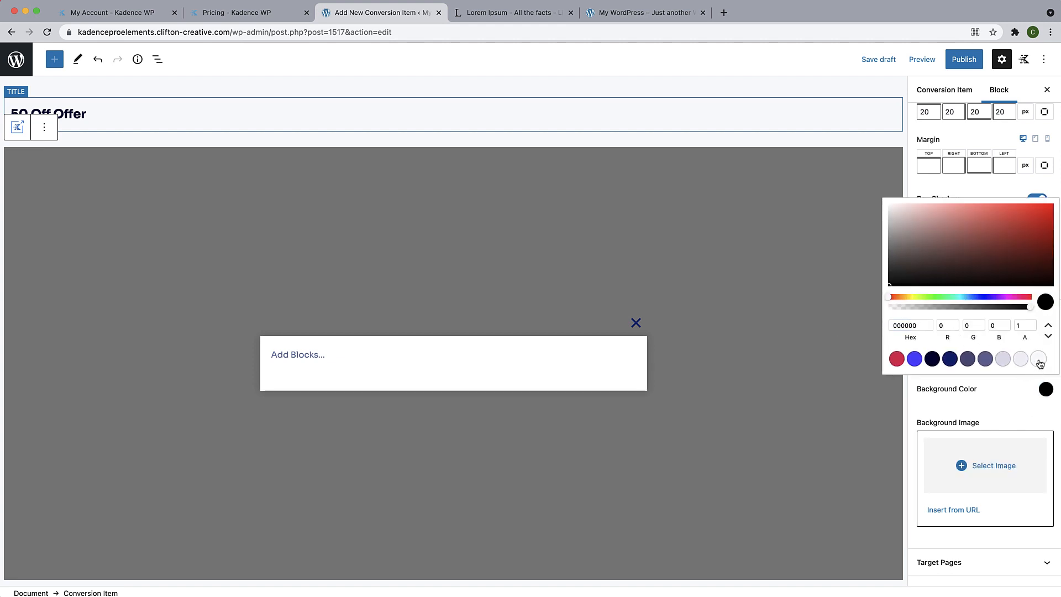
{"action": "left_click", "coordinate": [1039, 360]}
{"action": "left_click", "coordinate": [985, 360]}
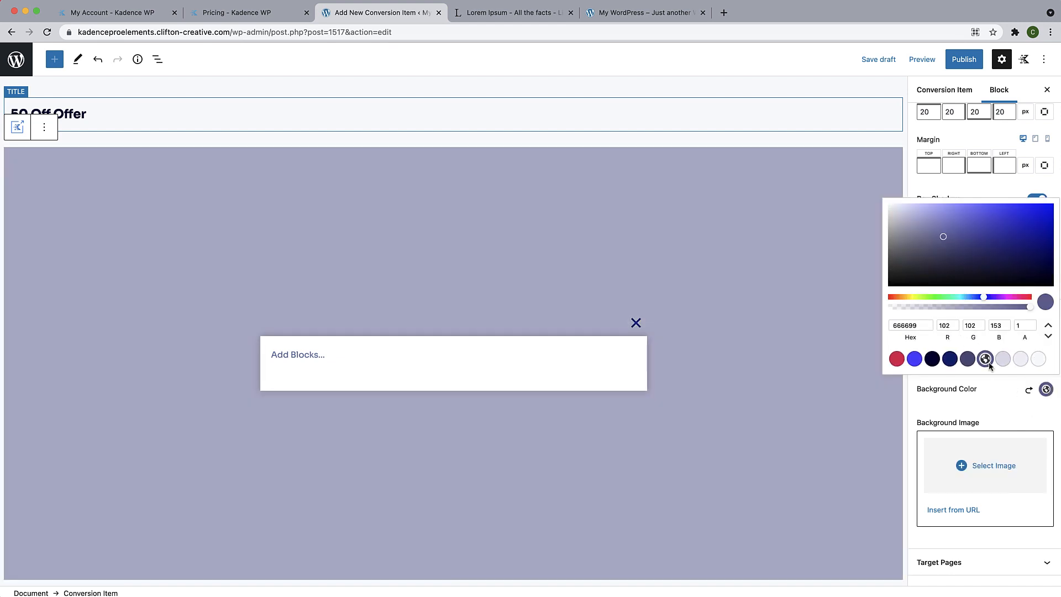
{"action": "left_click", "coordinate": [949, 359]}
{"action": "left_click", "coordinate": [1029, 390]}
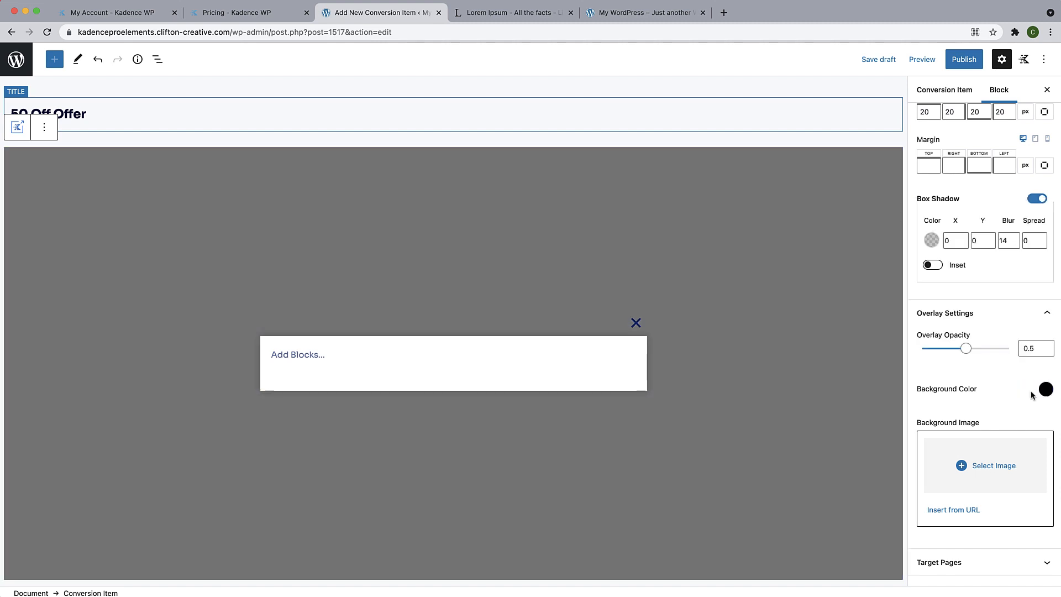
Open the Target Pages settings and examine the Show On, rule and exclusion options.
{"action": "scroll", "coordinate": [990, 442], "scroll_direction": "down", "scroll_amount": 3}
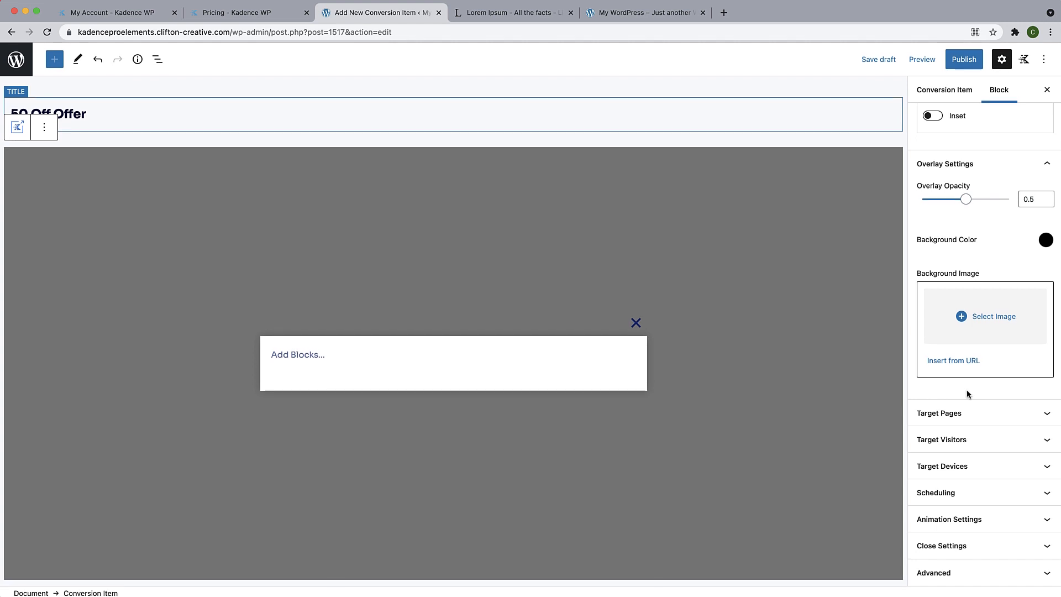
{"action": "left_click", "coordinate": [964, 420]}
{"action": "scroll", "coordinate": [961, 442], "scroll_direction": "down", "scroll_amount": 5}
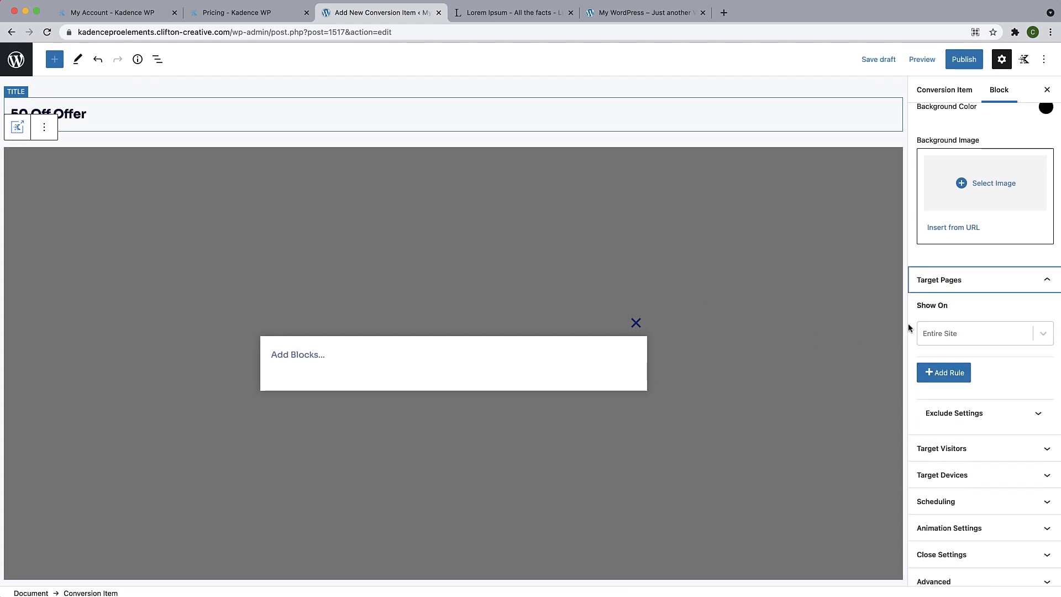
Examine the Show On options for the target pages and keep Entire Site.
{"action": "left_click", "coordinate": [1041, 333]}
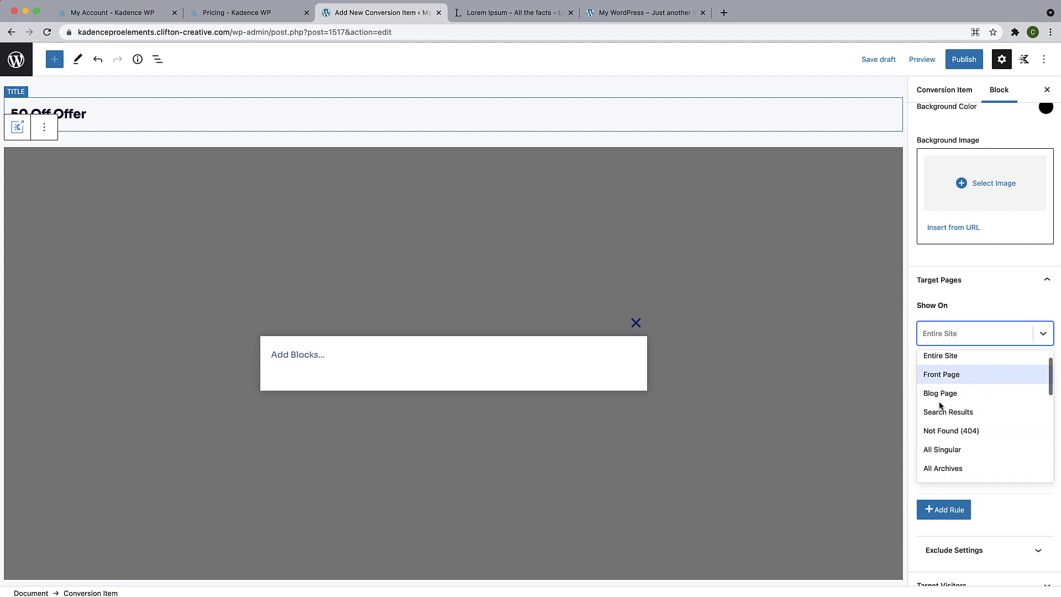
{"action": "scroll", "coordinate": [942, 425], "scroll_direction": "down", "scroll_amount": 2}
{"action": "scroll", "coordinate": [941, 420], "scroll_direction": "down", "scroll_amount": 2}
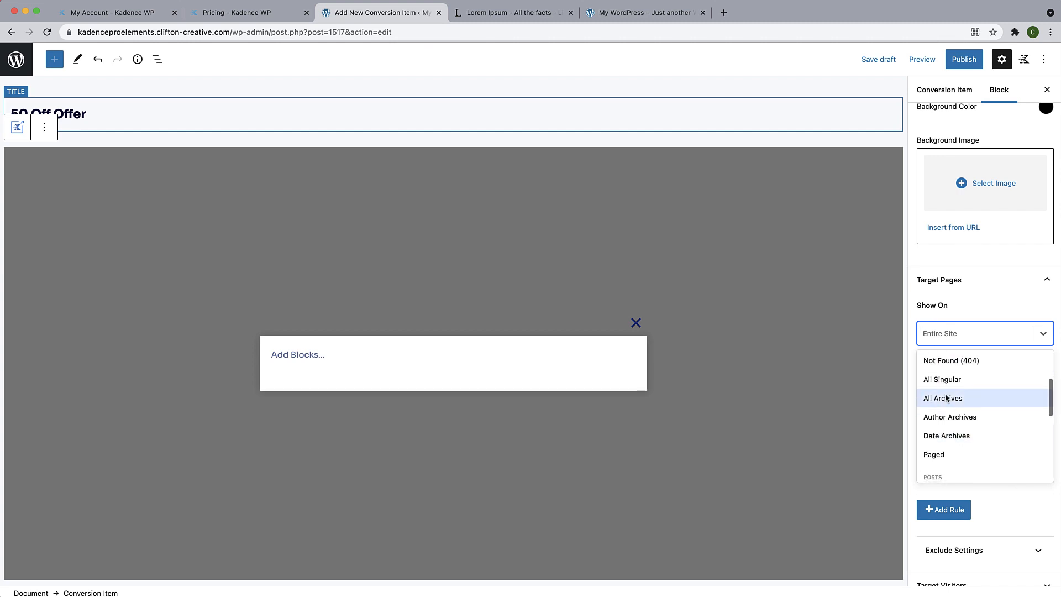
{"action": "left_click", "coordinate": [973, 310]}
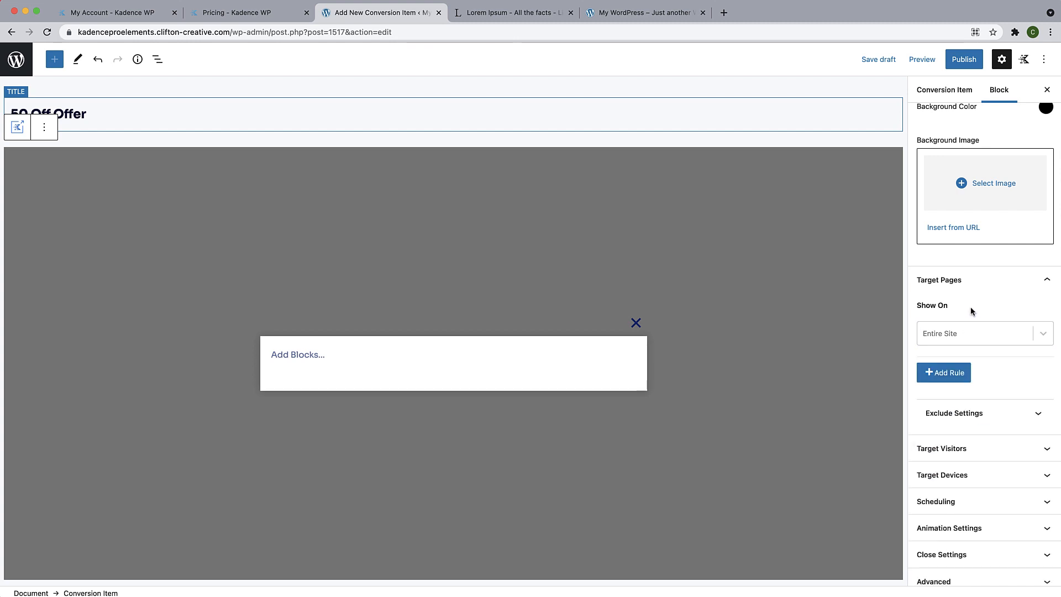
Examine the Visible to options in the Target Visitors settings and keep All Users.
{"action": "scroll", "coordinate": [966, 412], "scroll_direction": "down", "scroll_amount": 1}
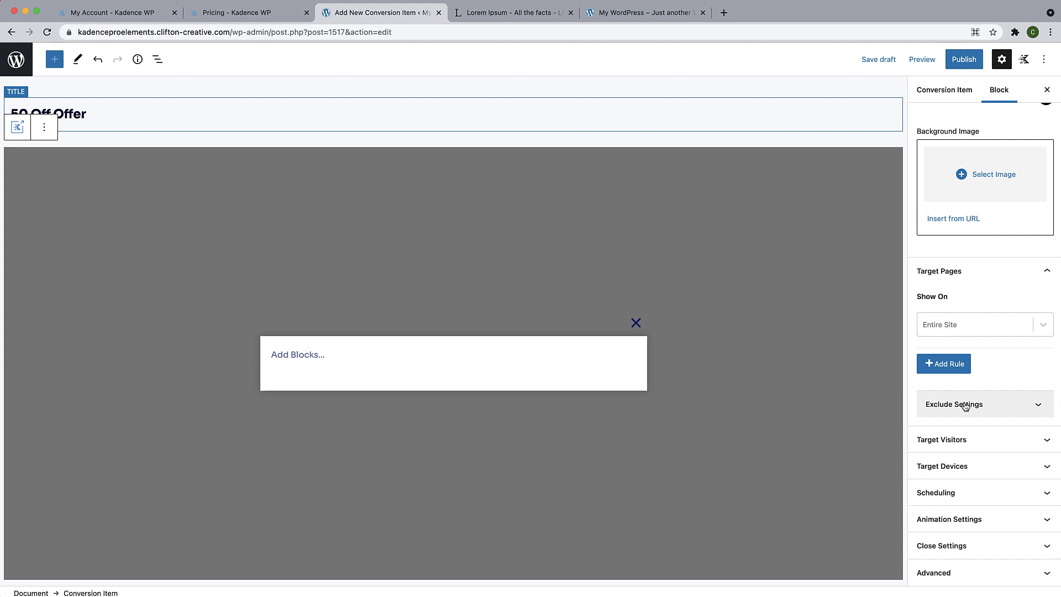
{"action": "left_click", "coordinate": [963, 440]}
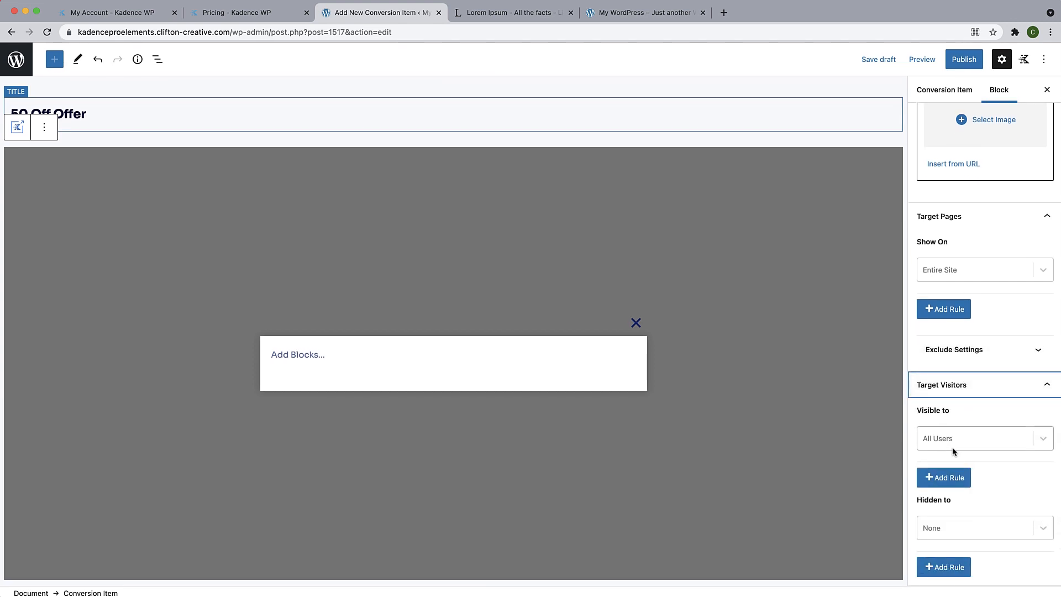
{"action": "left_click", "coordinate": [1040, 441]}
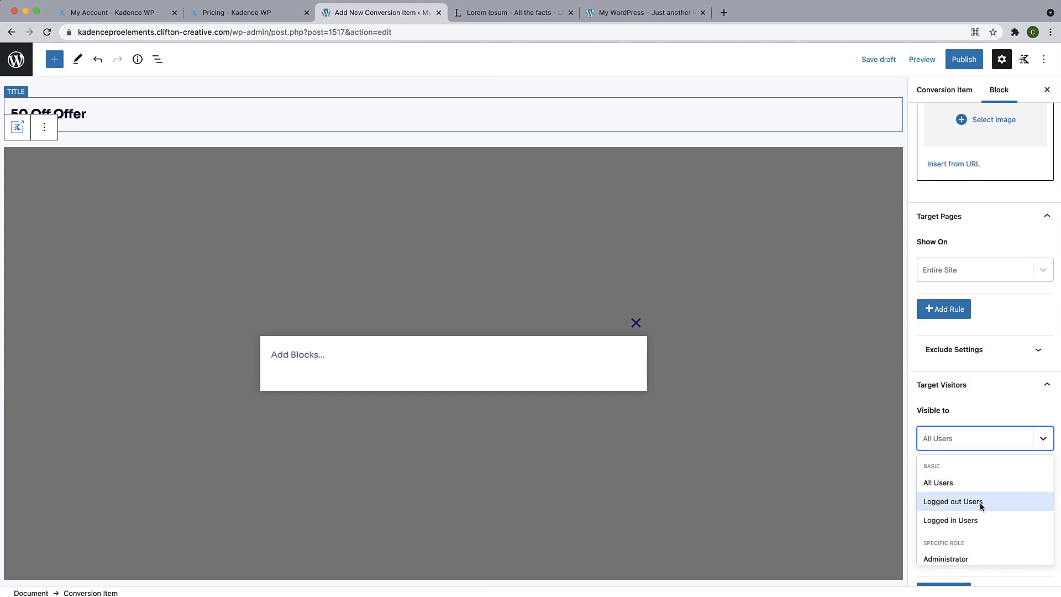
{"action": "scroll", "coordinate": [976, 514], "scroll_direction": "down", "scroll_amount": 1}
{"action": "scroll", "coordinate": [974, 514], "scroll_direction": "up", "scroll_amount": 1}
{"action": "left_click", "coordinate": [997, 419]}
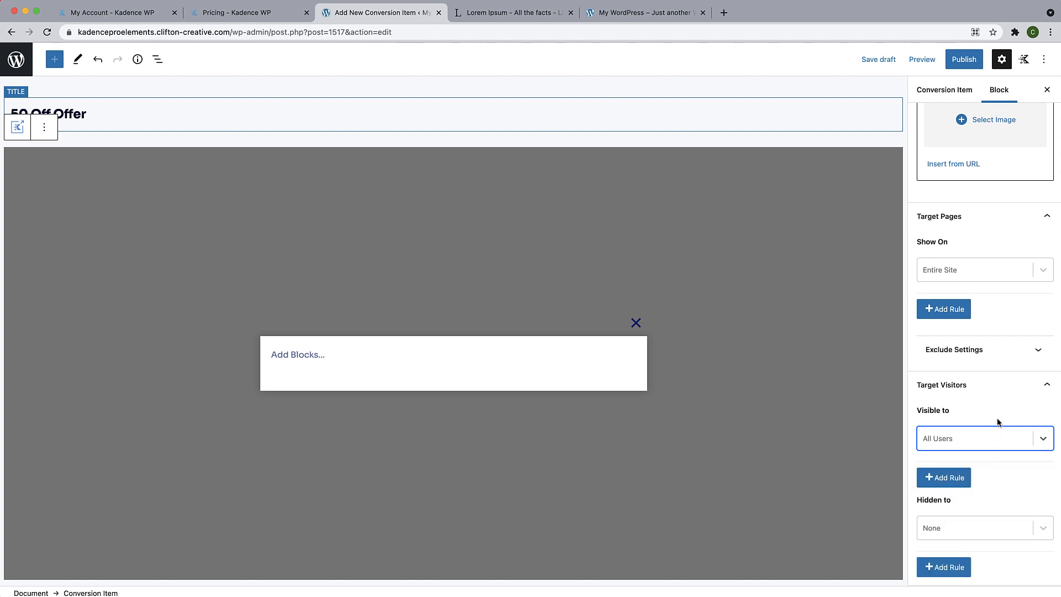
{"action": "left_click", "coordinate": [1047, 387]}
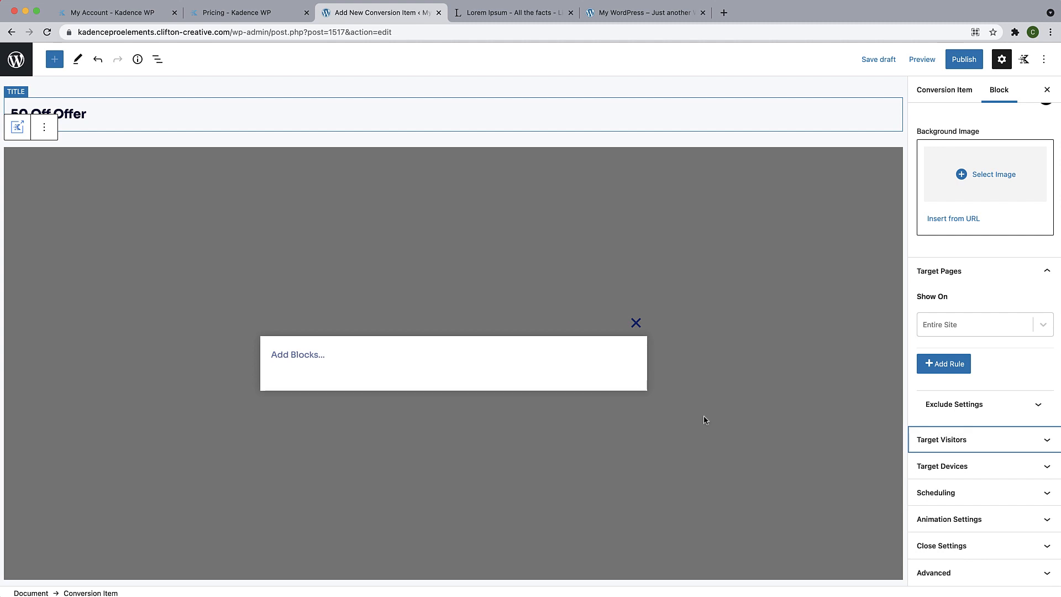
Examine the Show on Device options in the Target Devices settings without changing the selection.
{"action": "left_click", "coordinate": [1007, 467]}
{"action": "scroll", "coordinate": [1006, 504], "scroll_direction": "down", "scroll_amount": 2}
{"action": "left_click", "coordinate": [1043, 460]}
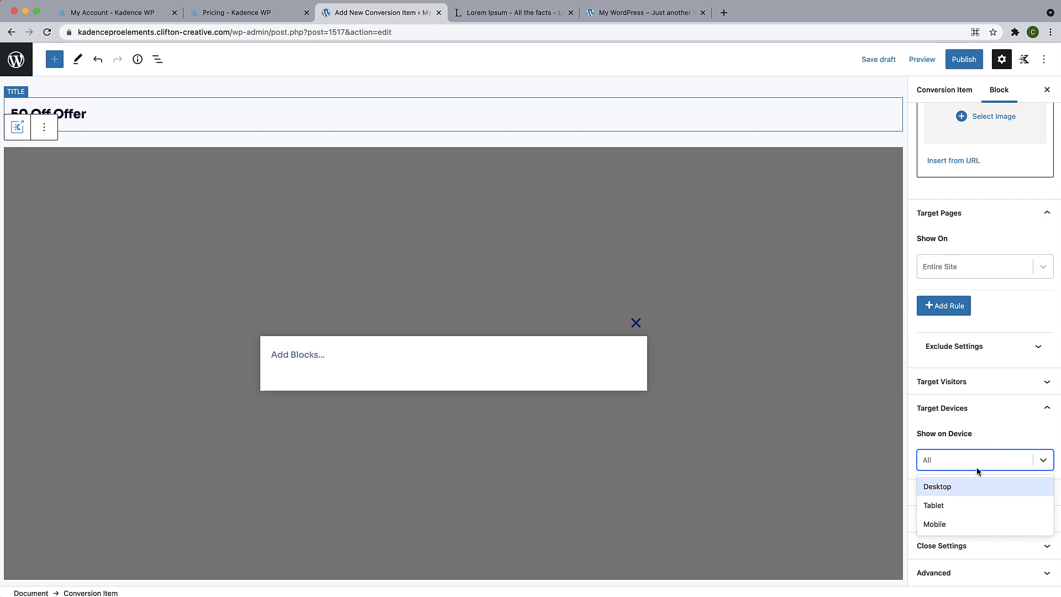
{"action": "left_click", "coordinate": [996, 435]}
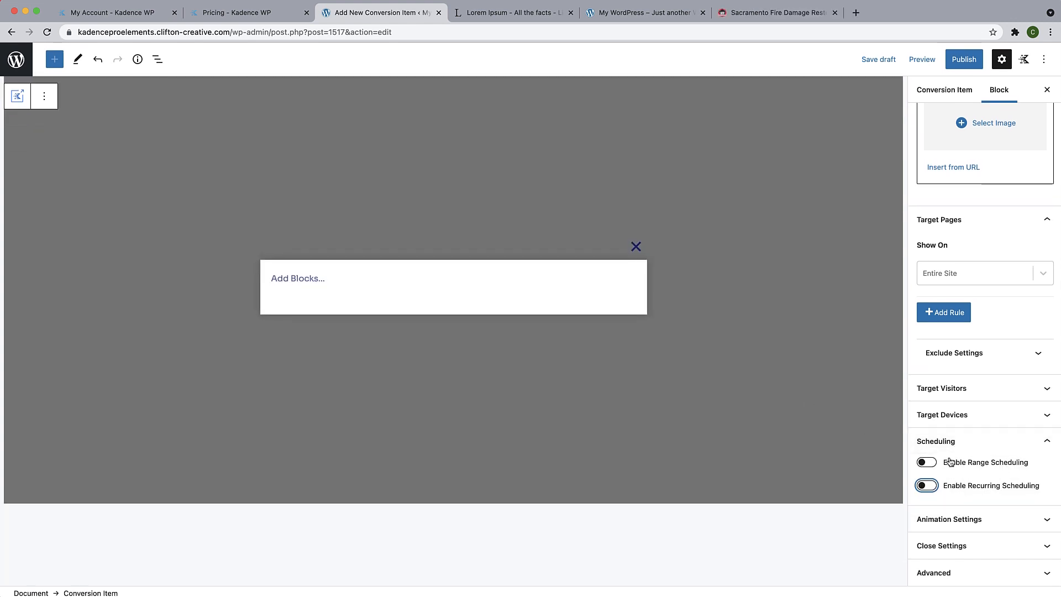
Try range scheduling and recurring scheduling, reviewing the options of each and switching both off again.
{"action": "left_click", "coordinate": [928, 464]}
{"action": "scroll", "coordinate": [962, 473], "scroll_direction": "down", "scroll_amount": 3}
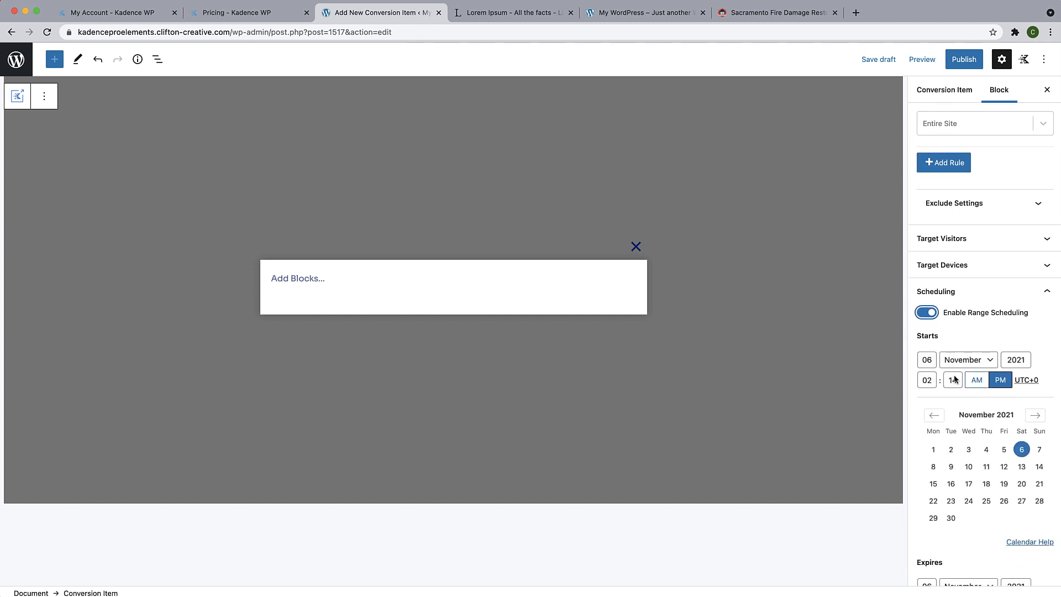
{"action": "left_click", "coordinate": [926, 313]}
{"action": "left_click", "coordinate": [927, 486]}
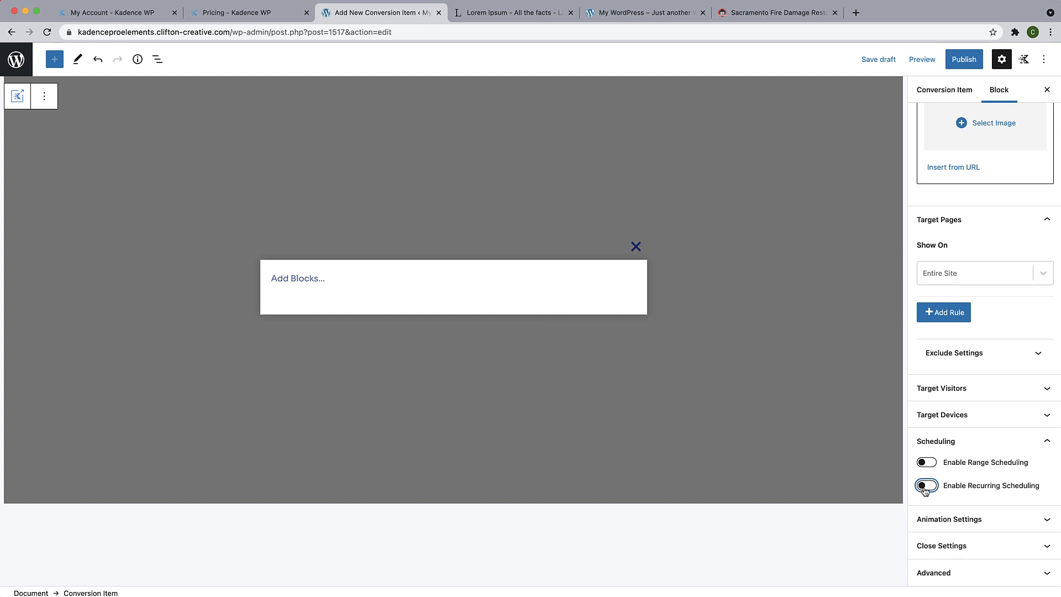
{"action": "scroll", "coordinate": [951, 479], "scroll_direction": "down", "scroll_amount": 4}
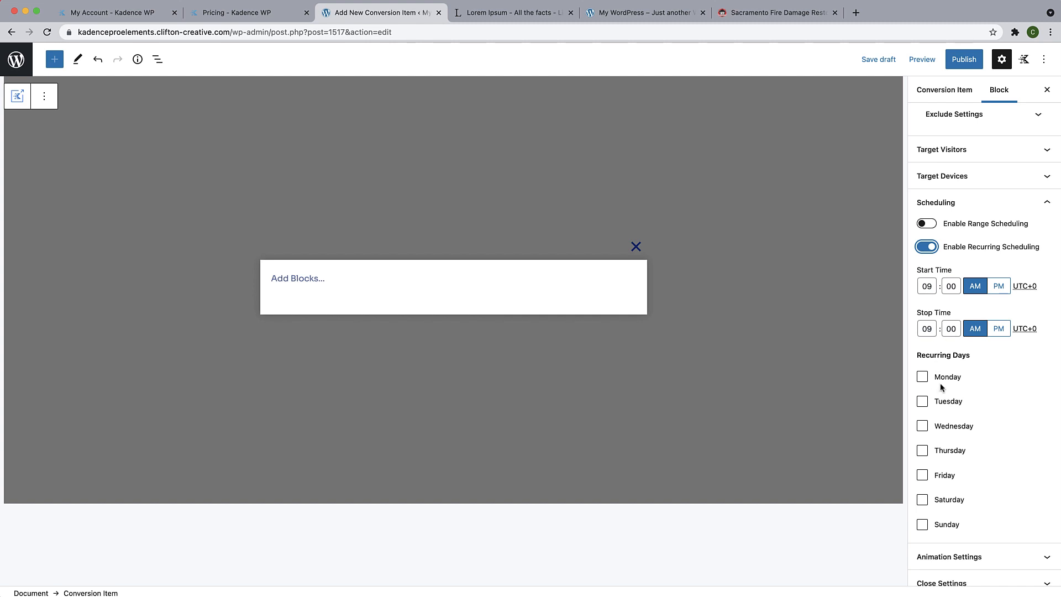
{"action": "left_click", "coordinate": [927, 247]}
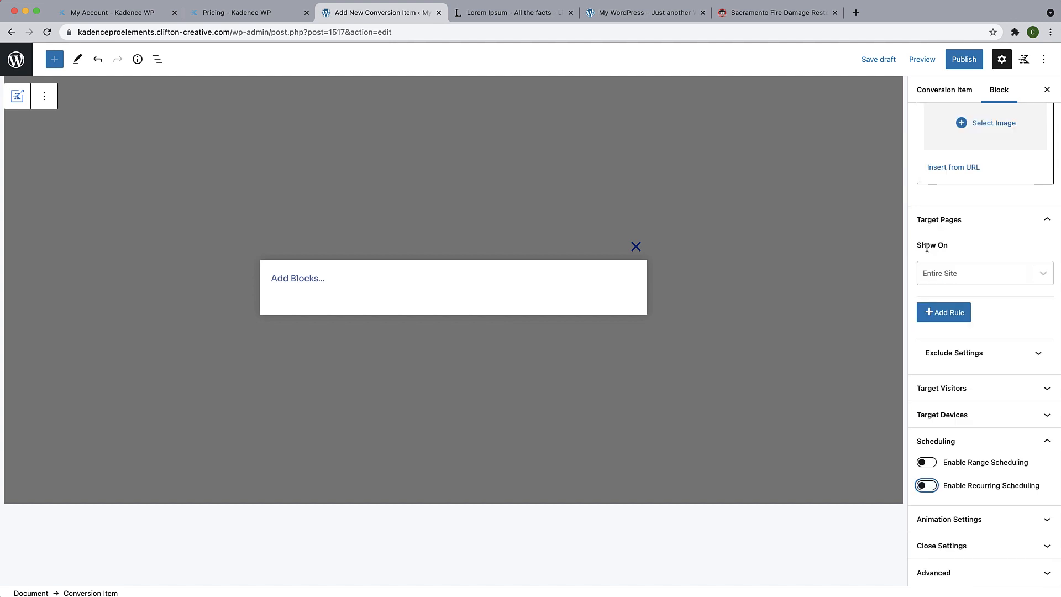
Examine the open and close animation fields in the Animation Settings.
{"action": "left_click", "coordinate": [960, 528]}
{"action": "scroll", "coordinate": [963, 474], "scroll_direction": "down", "scroll_amount": 2}
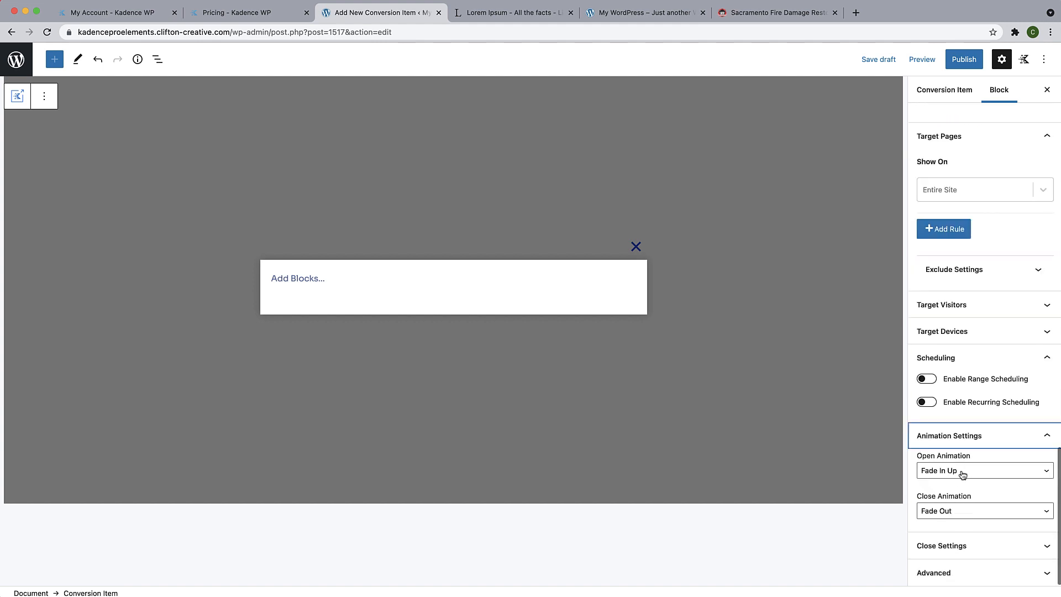
{"action": "left_click", "coordinate": [965, 437]}
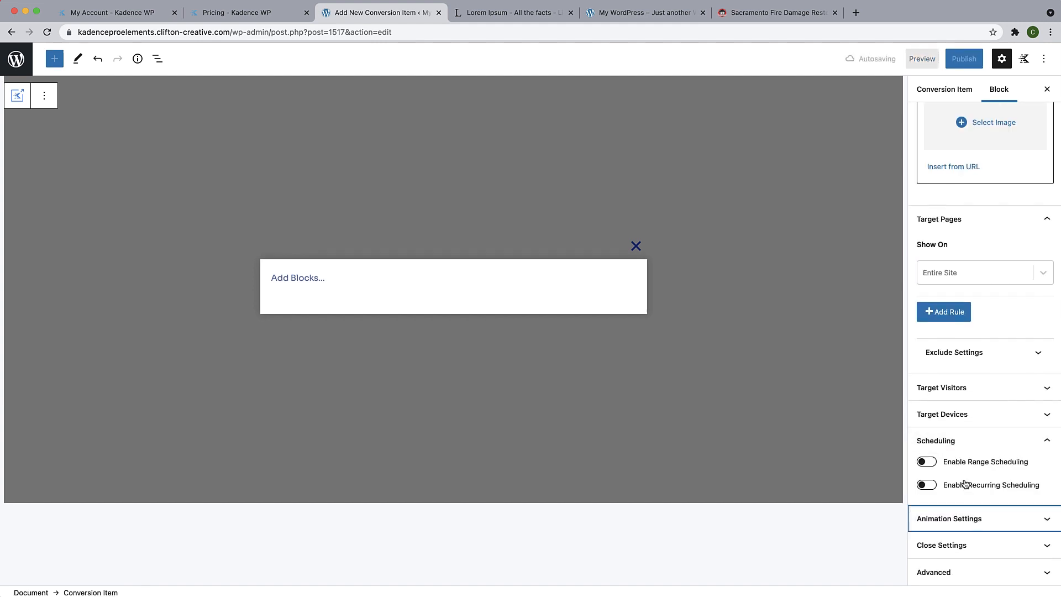
In the Close Settings, try the Inside Box position for the close button.
{"action": "left_click", "coordinate": [953, 549]}
{"action": "scroll", "coordinate": [953, 550], "scroll_direction": "down", "scroll_amount": 7}
{"action": "scroll", "coordinate": [953, 547], "scroll_direction": "up", "scroll_amount": 3}
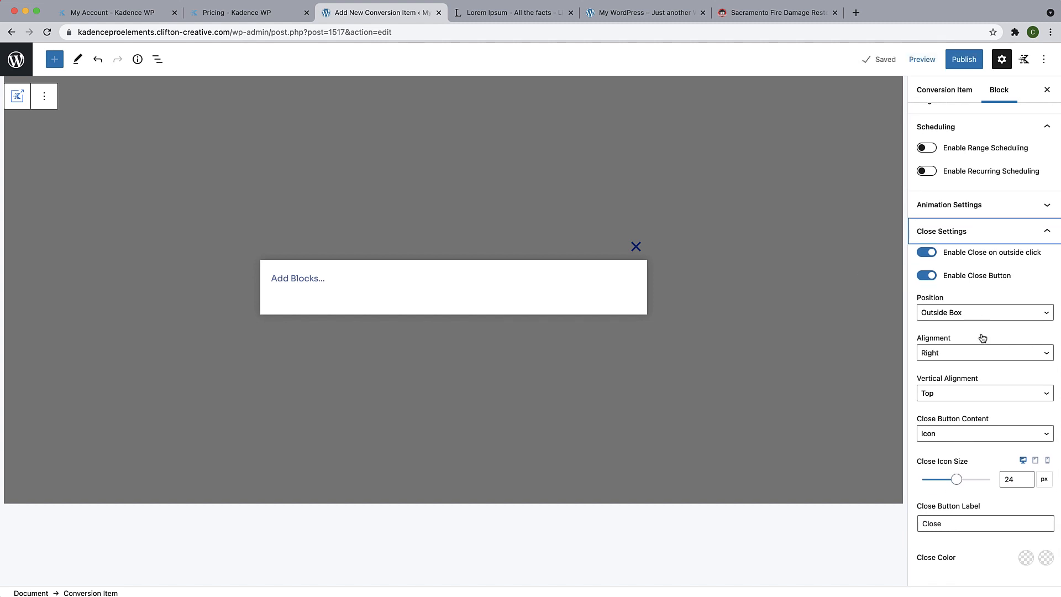
{"action": "left_click", "coordinate": [984, 320]}
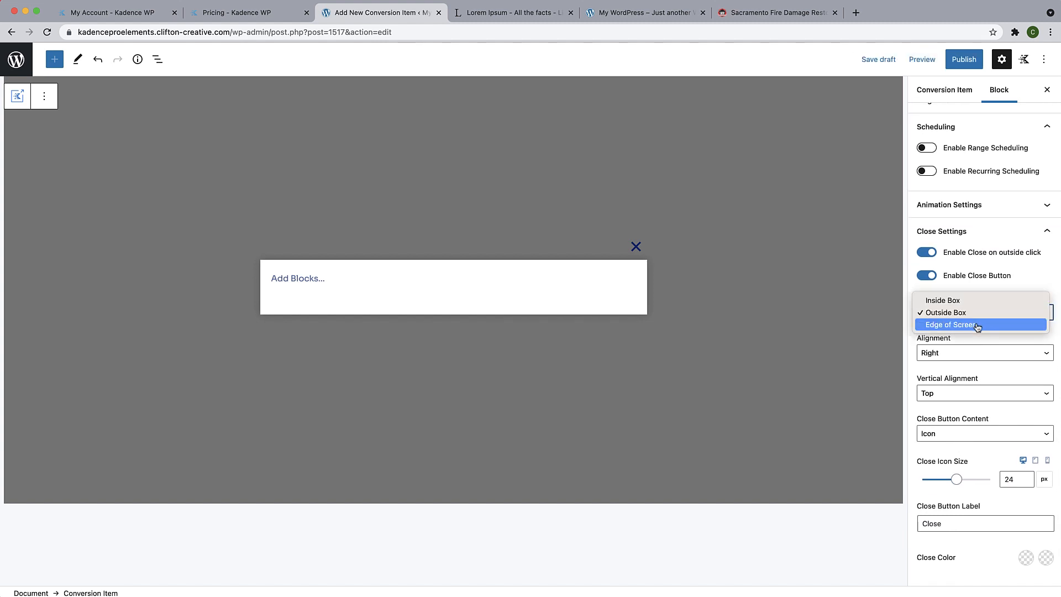
{"action": "left_click", "coordinate": [971, 308]}
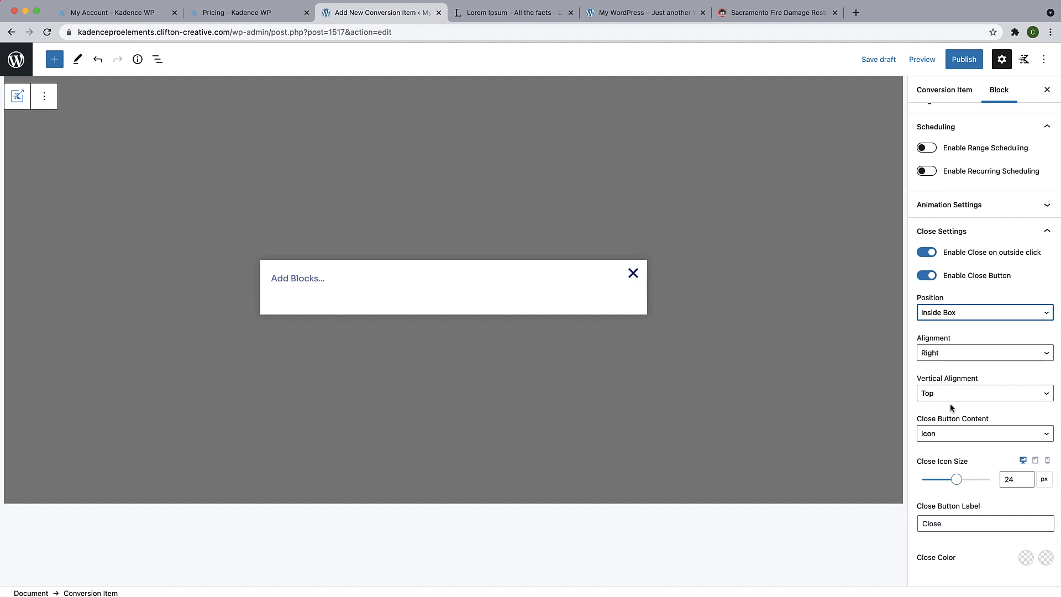
Switch the close button content to Text, try the label "End", and re-enter the label as "Close".
{"action": "scroll", "coordinate": [977, 407], "scroll_direction": "down", "scroll_amount": 2}
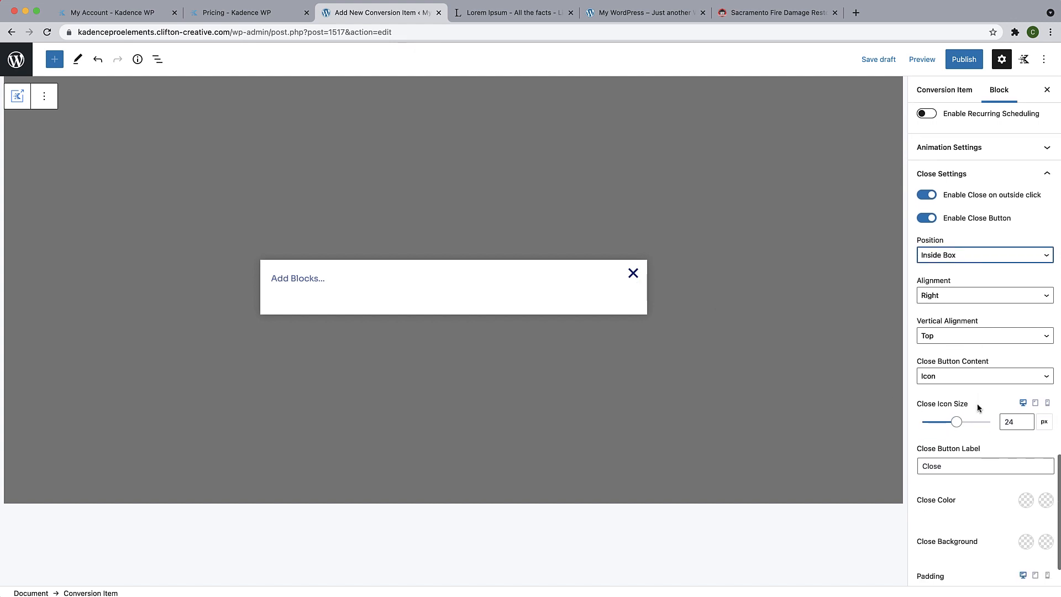
{"action": "left_click", "coordinate": [973, 374]}
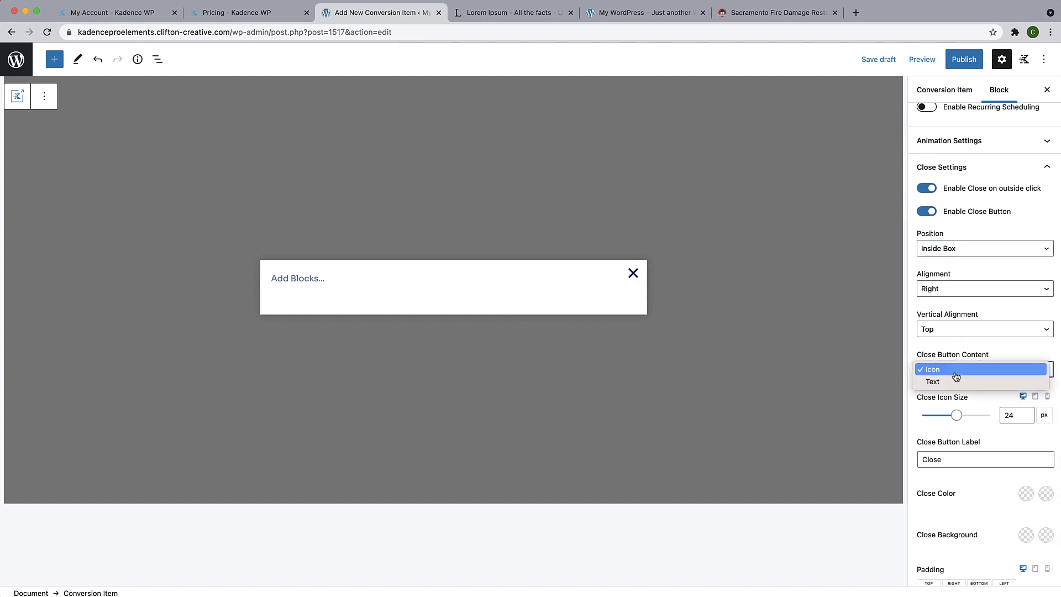
{"action": "left_click", "coordinate": [953, 383]}
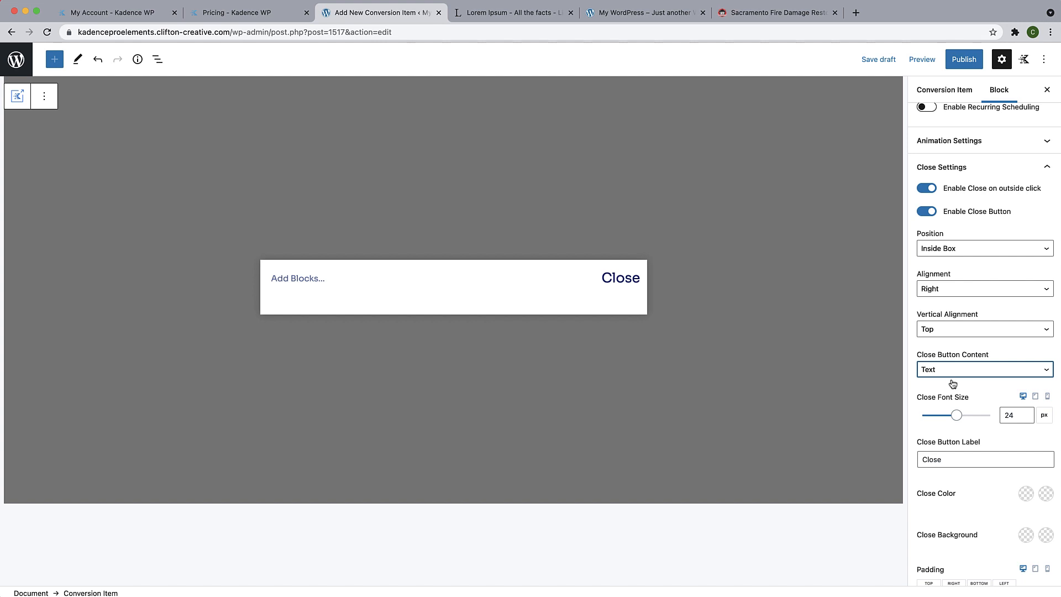
{"action": "double_click", "coordinate": [946, 458]}
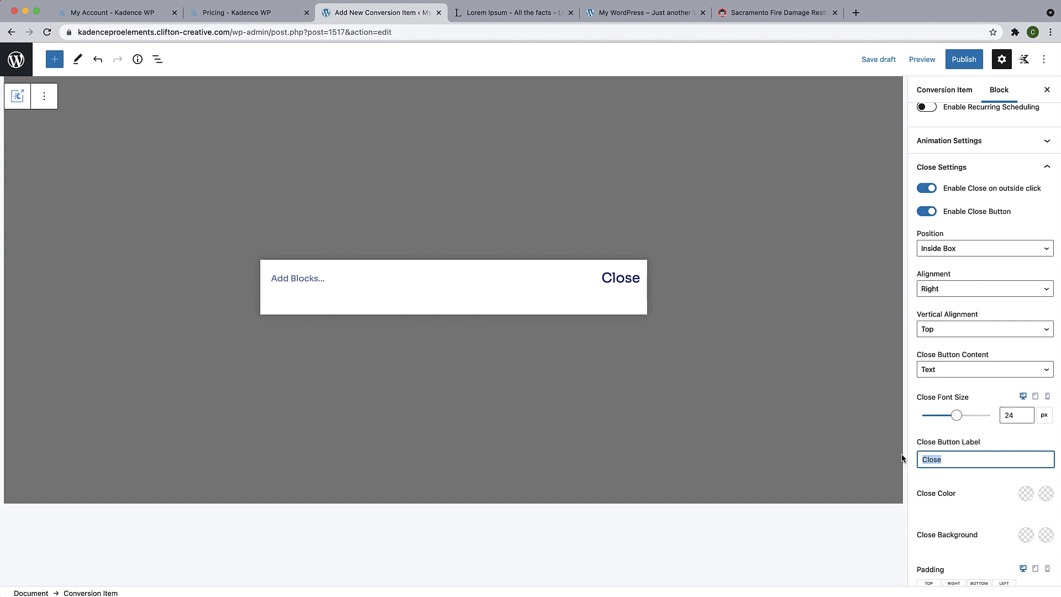
{"action": "type", "text": "End"}
{"action": "key", "text": "BackSpace"}
{"action": "key", "text": "BackSpace"}
{"action": "key", "text": "BackSpace"}
{"action": "type", "text": "CLose"}
{"action": "left_click_drag", "start_coordinate": [947, 454], "coordinate": [899, 462]}
{"action": "type", "text": "Close"}
Return the close button's position to Outside Box and its content to Icon.
{"action": "left_click", "coordinate": [970, 254]}
{"action": "left_click", "coordinate": [968, 260]}
{"action": "left_click", "coordinate": [967, 370]}
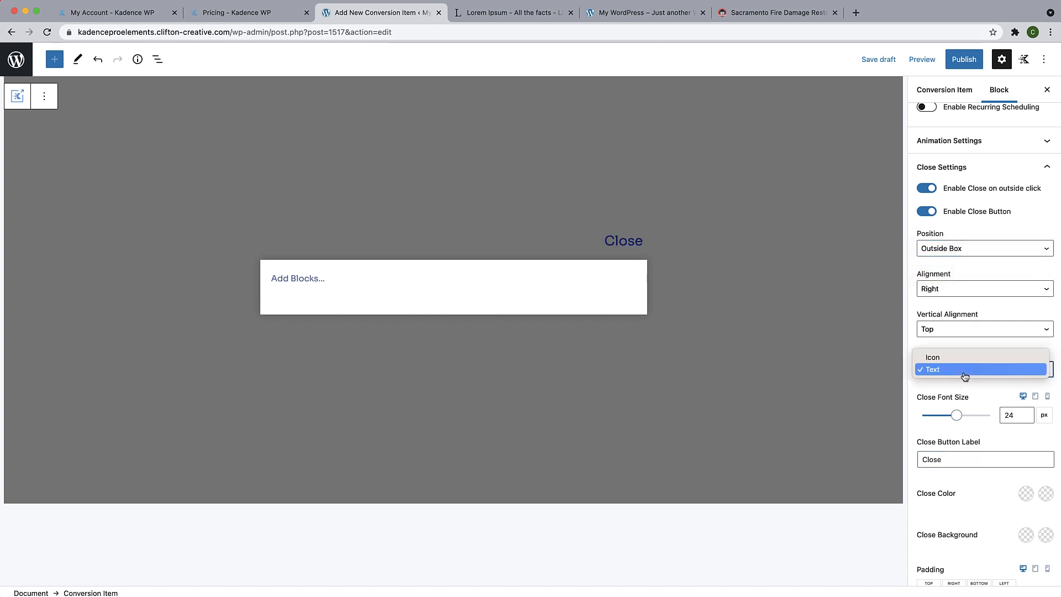
{"action": "left_click", "coordinate": [964, 358]}
Review the remaining close button options and the additional CSS class field in the Advanced settings.
{"action": "scroll", "coordinate": [961, 488], "scroll_direction": "down", "scroll_amount": 2}
{"action": "scroll", "coordinate": [962, 489], "scroll_direction": "down", "scroll_amount": 1}
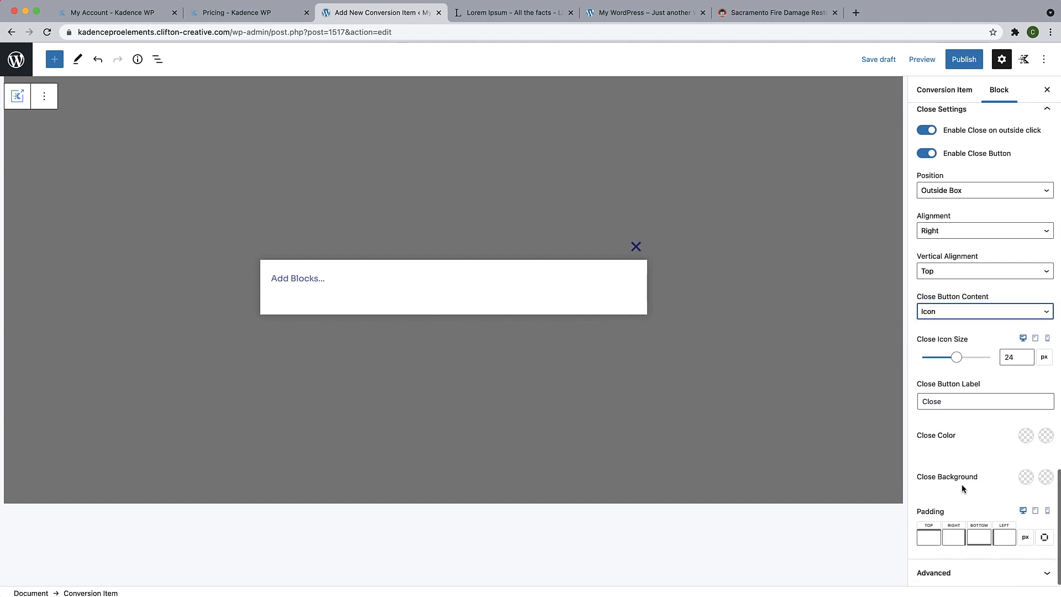
{"action": "left_click", "coordinate": [950, 571]}
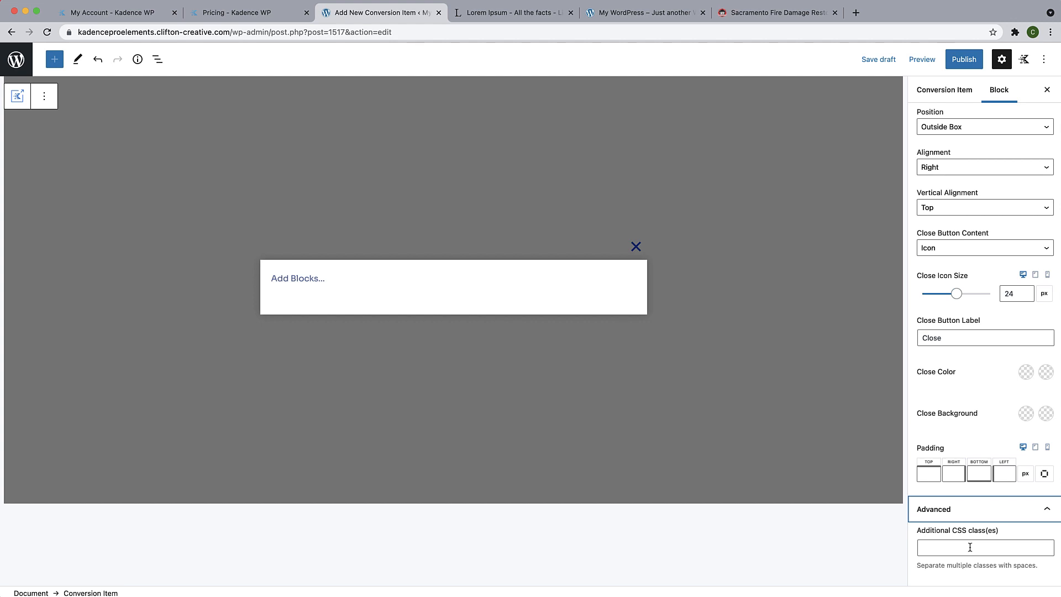
{"action": "scroll", "coordinate": [973, 438], "scroll_direction": "up", "scroll_amount": 10}
{"action": "scroll", "coordinate": [973, 437], "scroll_direction": "down", "scroll_amount": 10}
Collapse all open settings sections of the conversion item, from Repeat Control through Advanced.
{"action": "scroll", "coordinate": [973, 438], "scroll_direction": "up", "scroll_amount": 20}
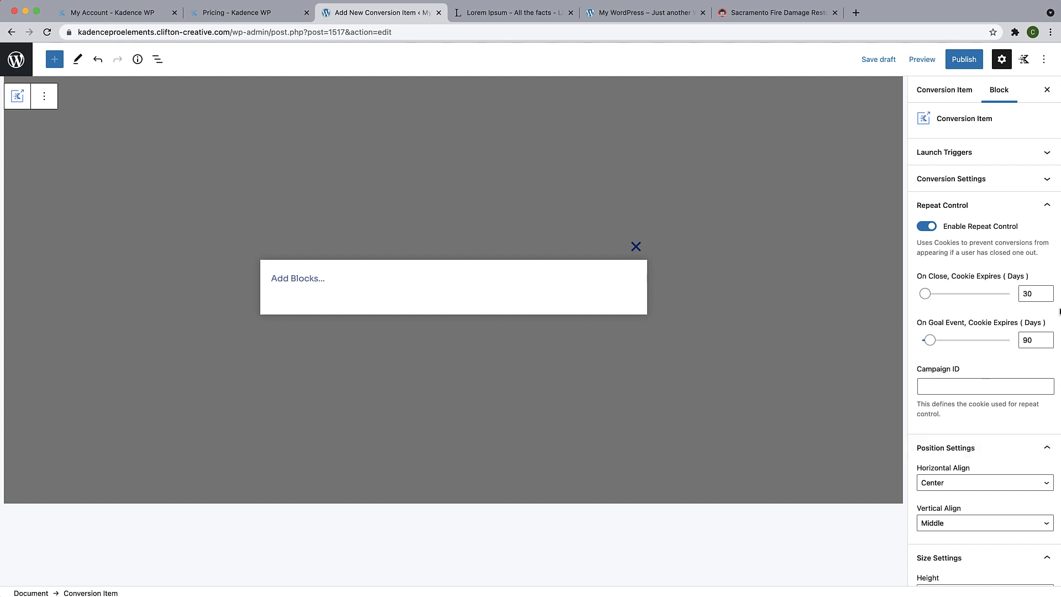
{"action": "left_click", "coordinate": [1042, 208]}
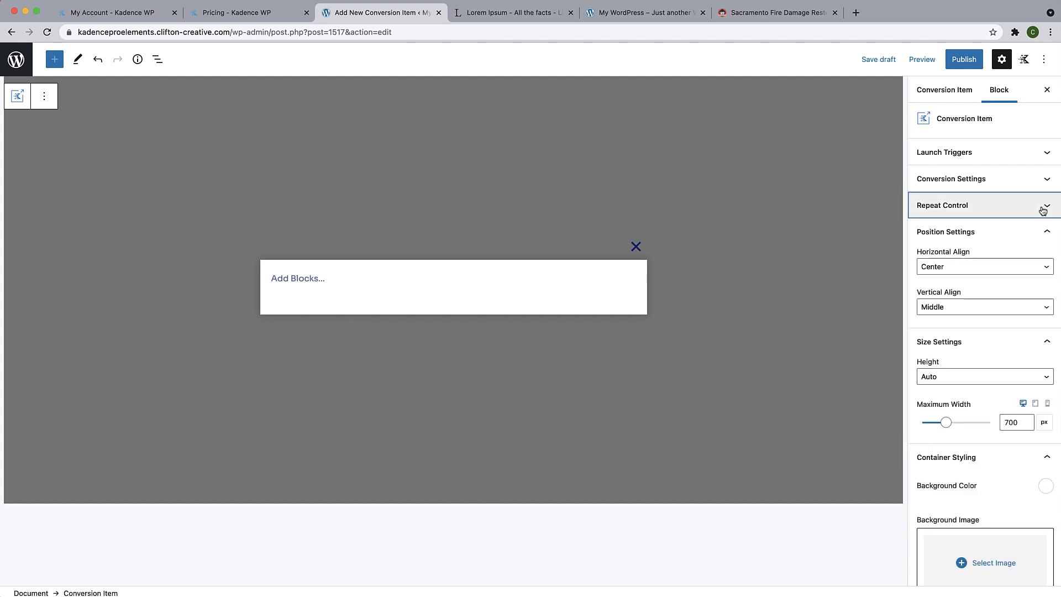
{"action": "left_click", "coordinate": [1047, 236]}
{"action": "left_click", "coordinate": [1046, 258]}
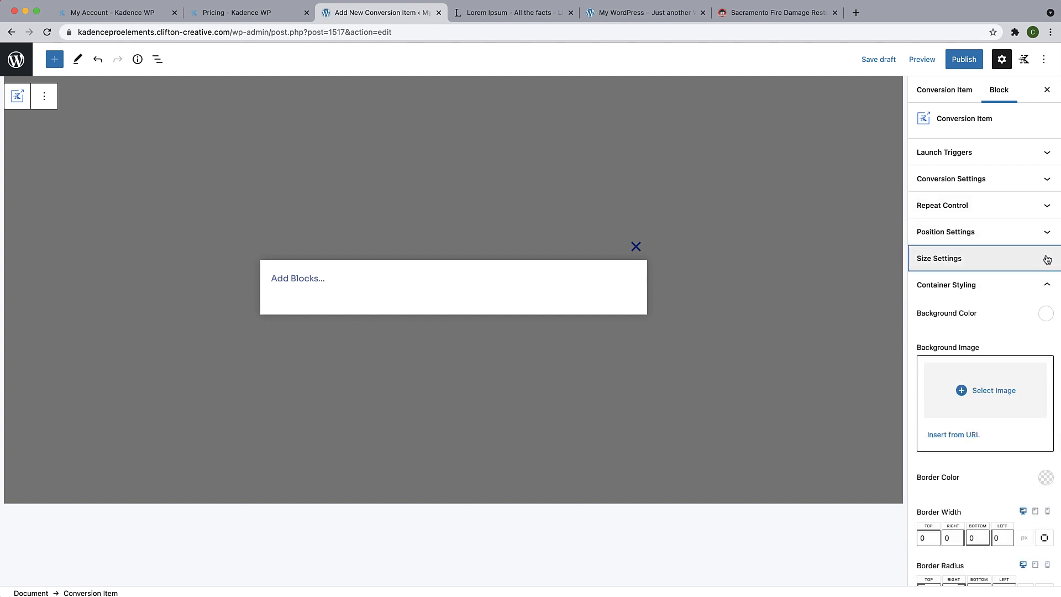
{"action": "left_click", "coordinate": [1047, 285]}
{"action": "left_click", "coordinate": [1046, 311]}
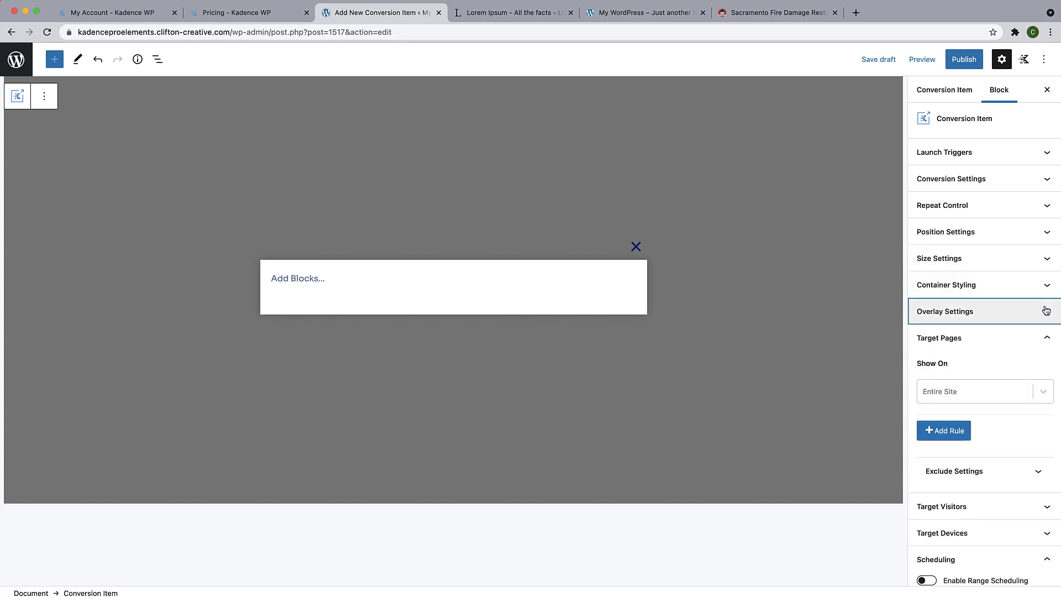
{"action": "left_click", "coordinate": [1046, 335]}
{"action": "scroll", "coordinate": [1046, 334], "scroll_direction": "down", "scroll_amount": 3}
{"action": "left_click", "coordinate": [1046, 331]}
{"action": "scroll", "coordinate": [1046, 332], "scroll_direction": "down", "scroll_amount": 3}
{"action": "left_click", "coordinate": [1047, 277]}
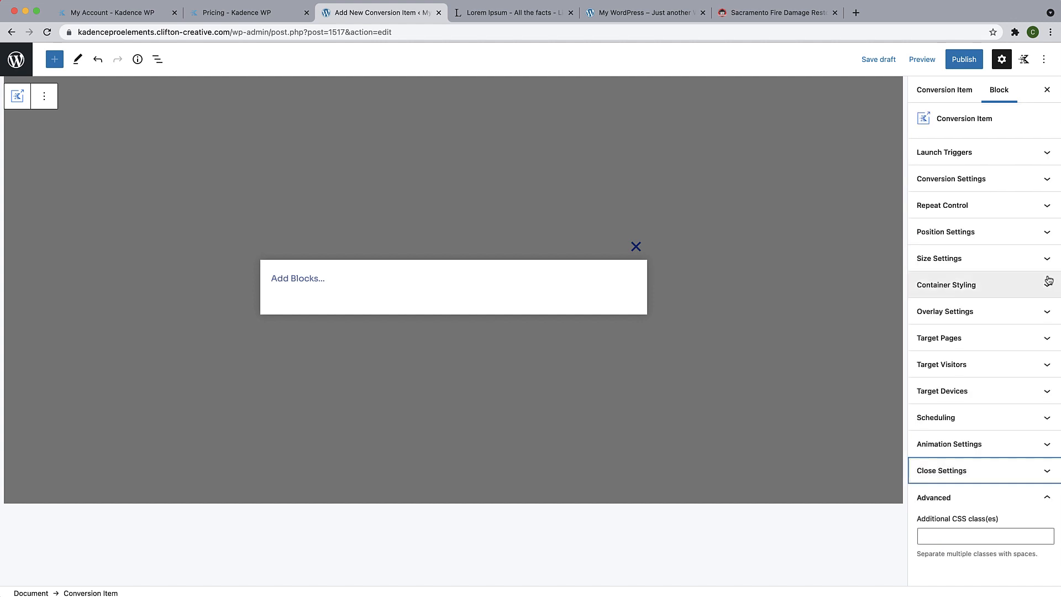
{"action": "left_click", "coordinate": [1043, 497]}
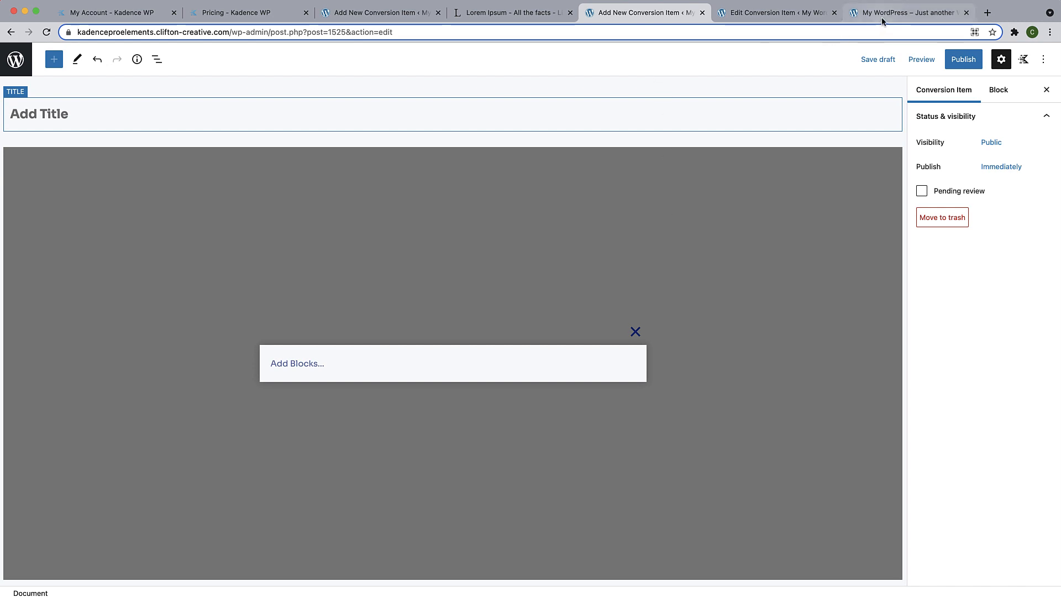
Switch to the live site's home page and reload it to view the finished early-bird pricing popup.
{"action": "left_click", "coordinate": [900, 16]}
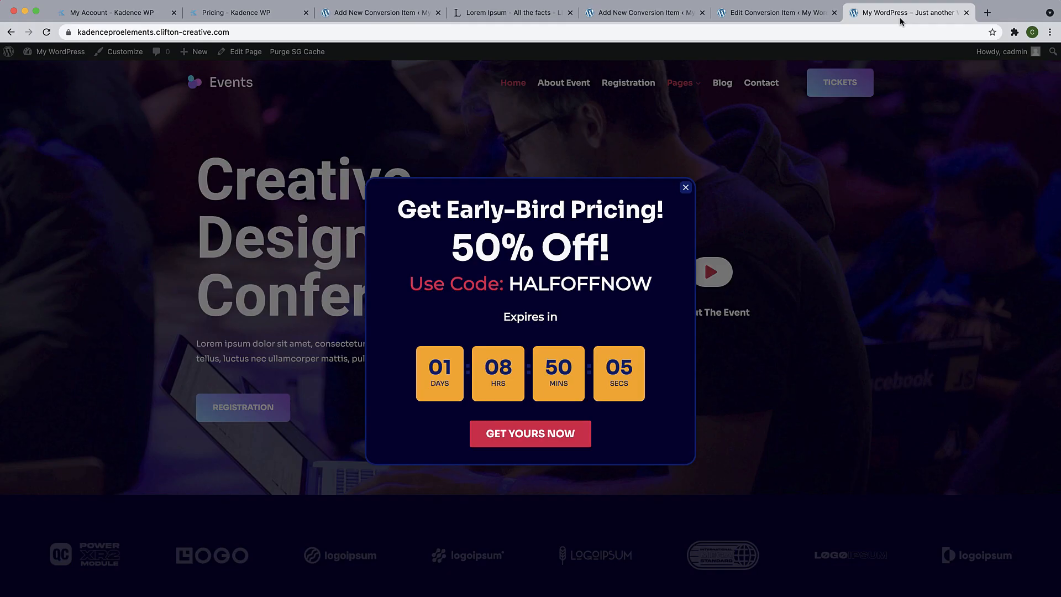
{"action": "left_click", "coordinate": [46, 32]}
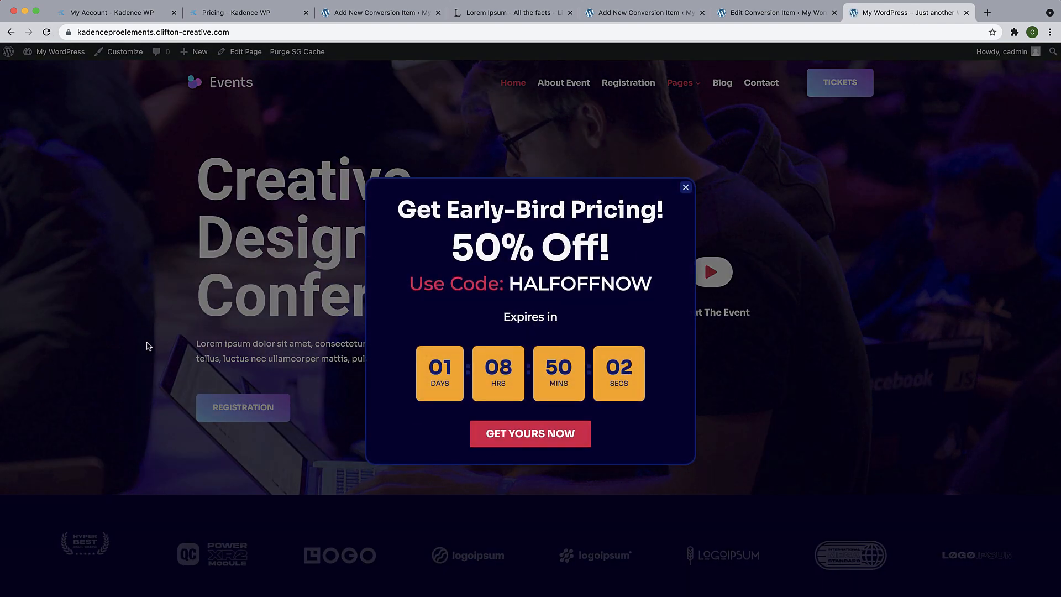
{"action": "left_click", "coordinate": [43, 32]}
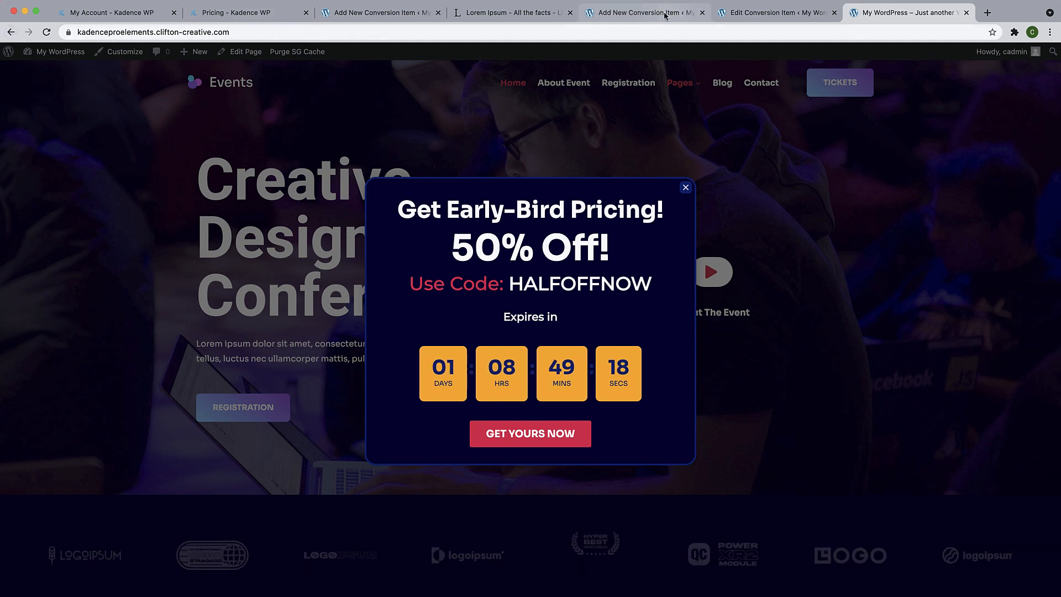
Switch back to the untitled conversion item and leave its editor without saving the changes.
{"action": "left_click", "coordinate": [636, 12]}
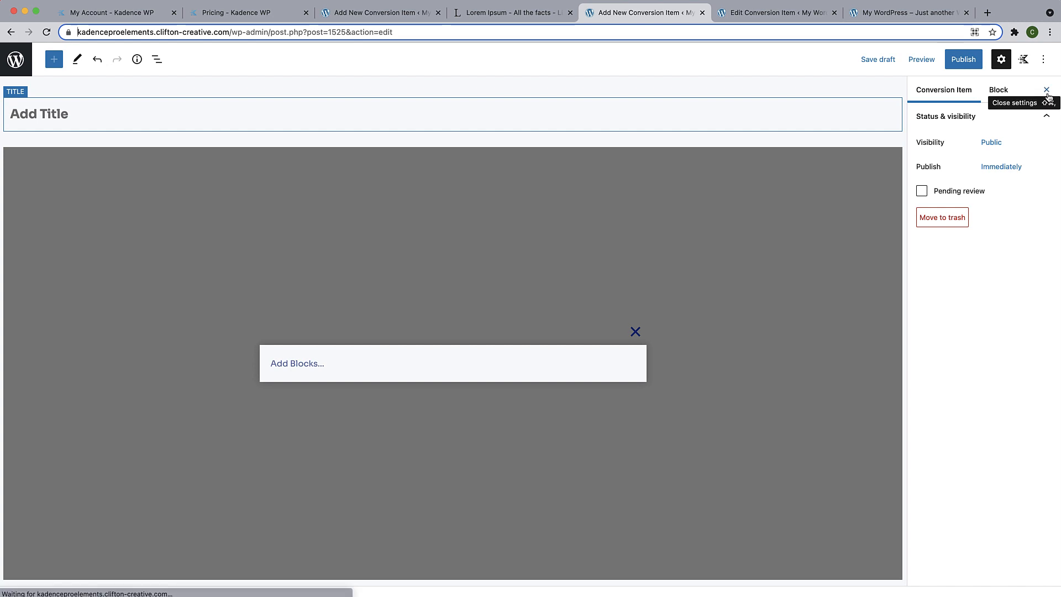
{"action": "left_click", "coordinate": [15, 69]}
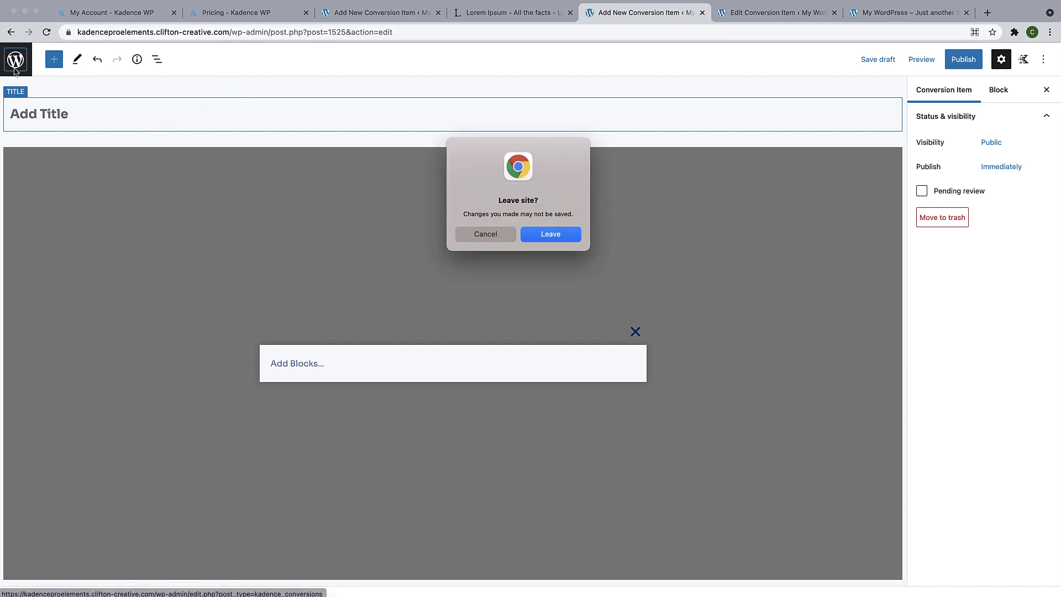
{"action": "left_click", "coordinate": [557, 236]}
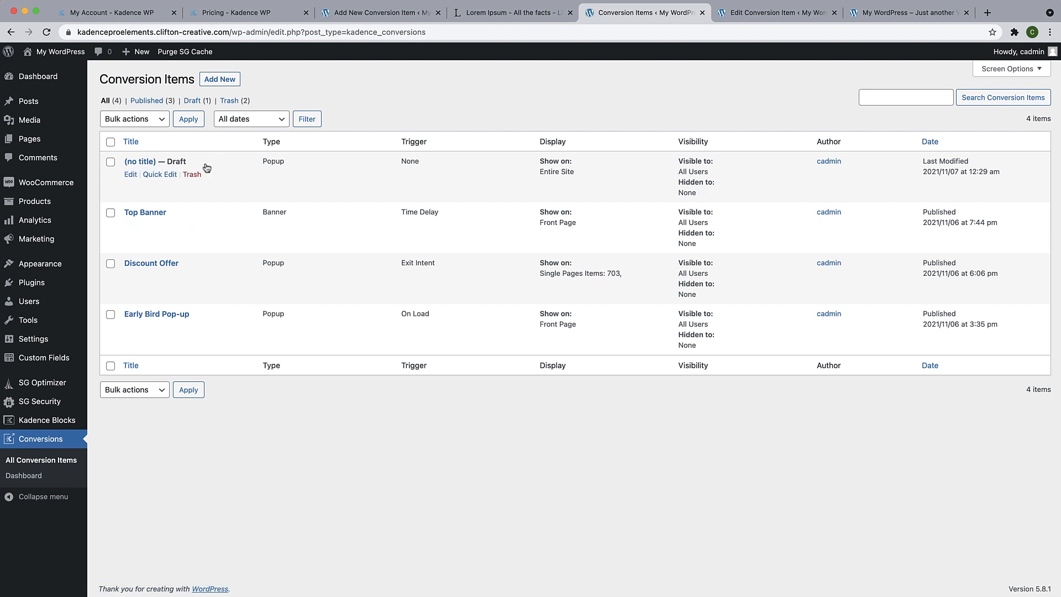
Reopen the list of all conversion items from the dashboard and move the untitled draft to the trash.
{"action": "left_click", "coordinate": [62, 86]}
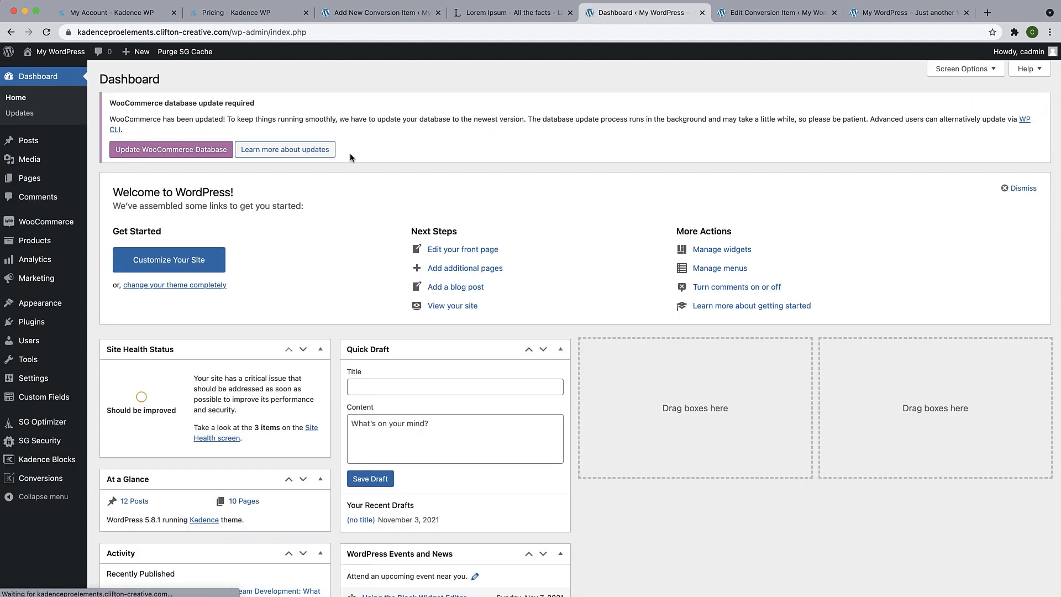
{"action": "mouse_move", "coordinate": [45, 479]}
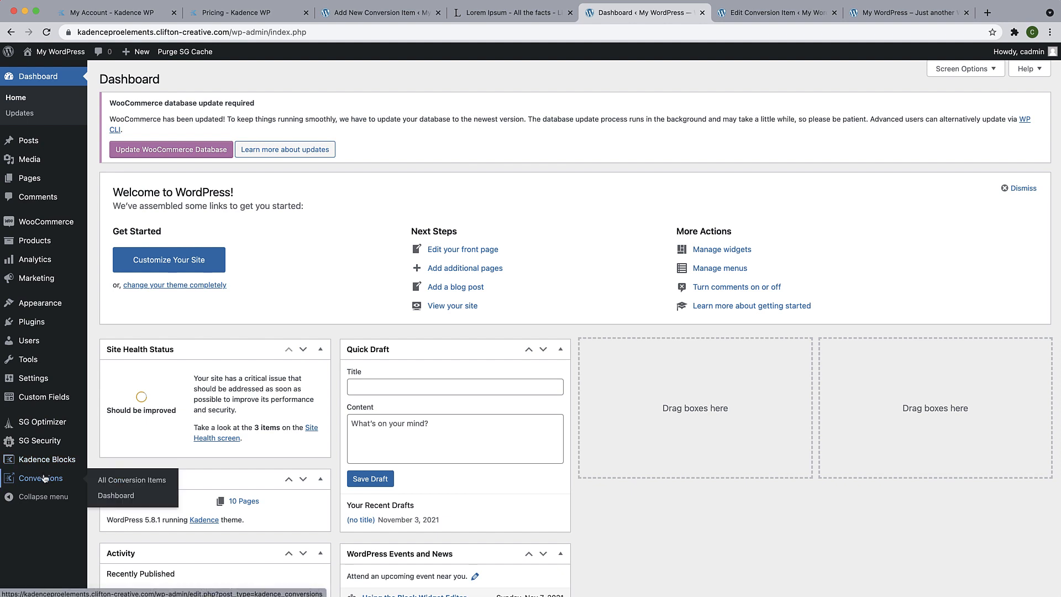
{"action": "left_click", "coordinate": [122, 481]}
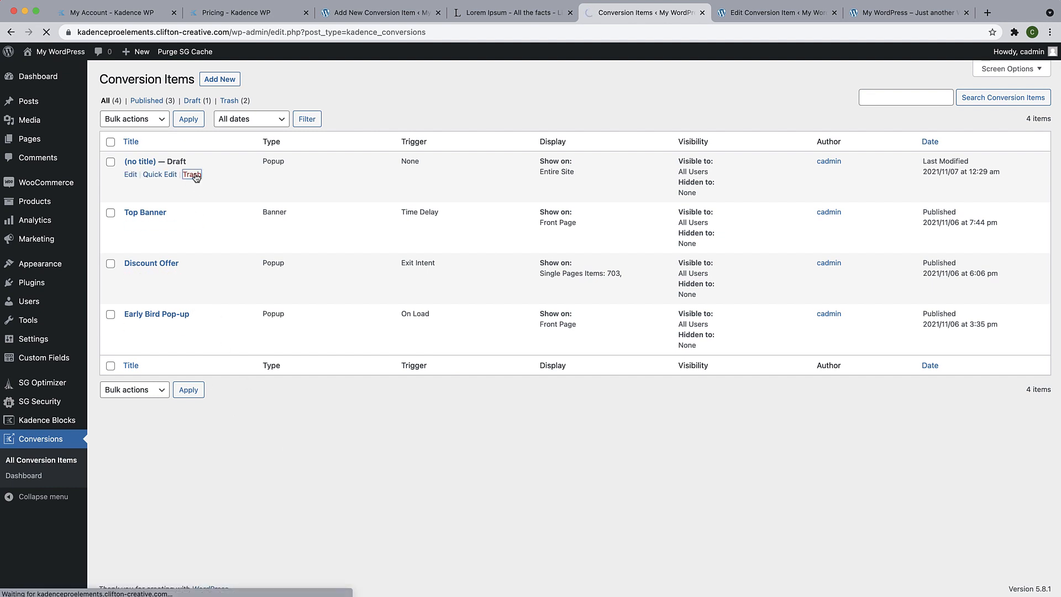
Create a new popup conversion item from the Start Blank template and title it "50 Percent Offer".
{"action": "left_click", "coordinate": [225, 83]}
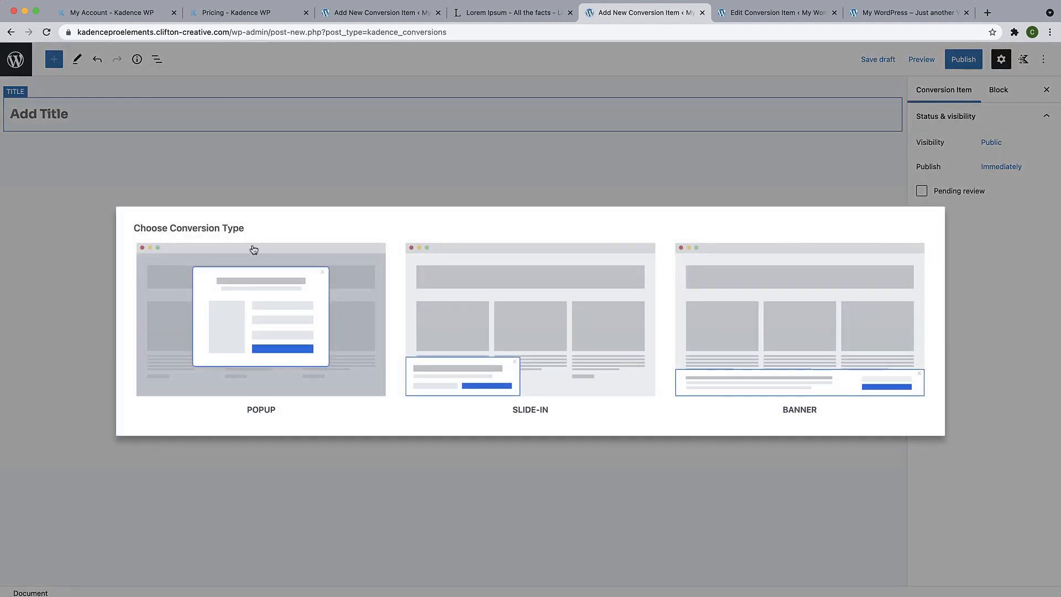
{"action": "left_click", "coordinate": [275, 315]}
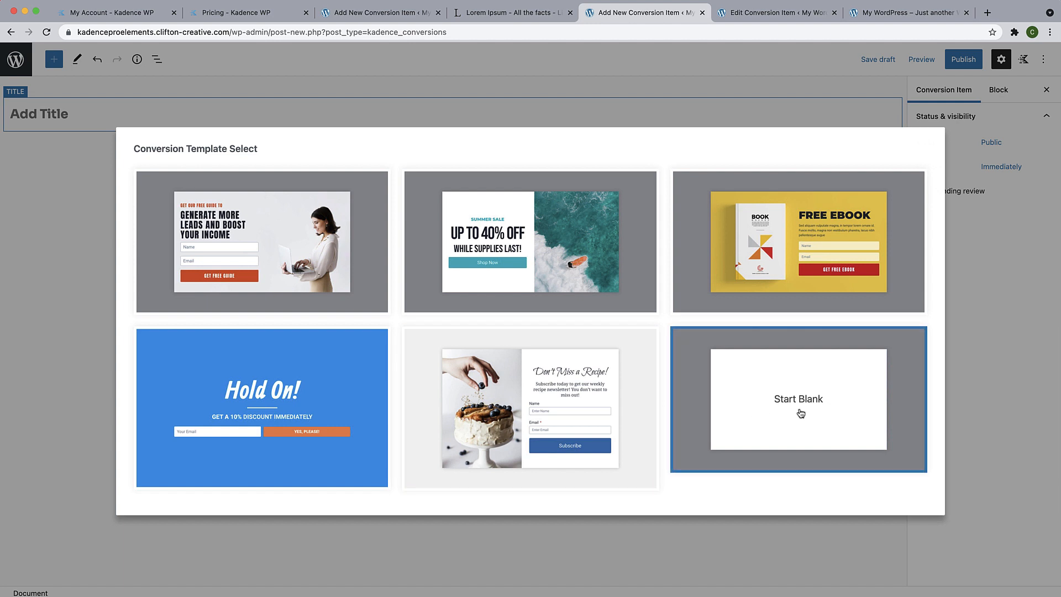
{"action": "left_click_drag", "start_coordinate": [801, 414], "coordinate": [756, 490]}
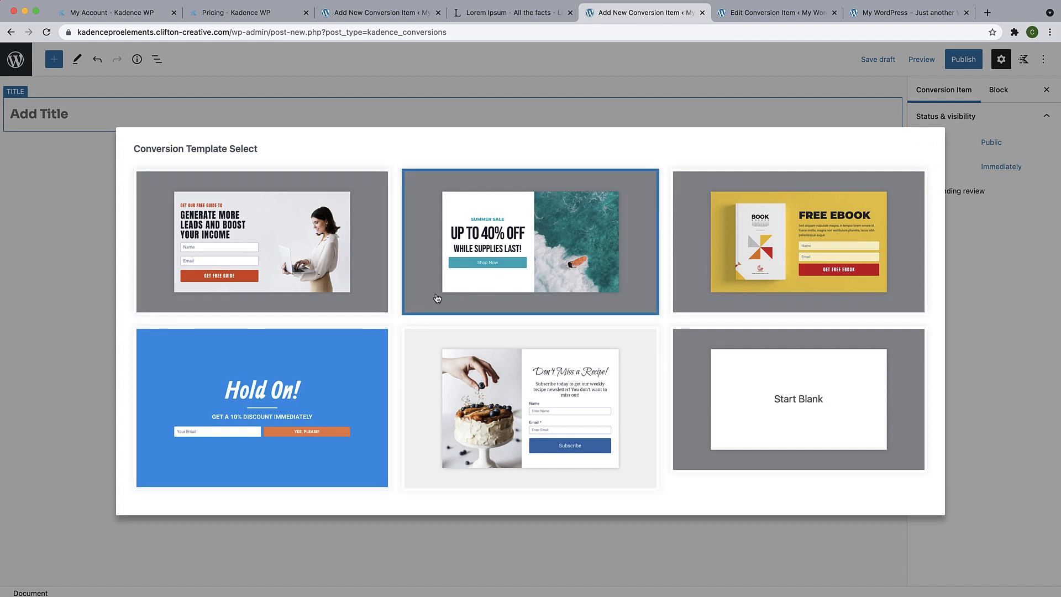
{"action": "left_click", "coordinate": [744, 403]}
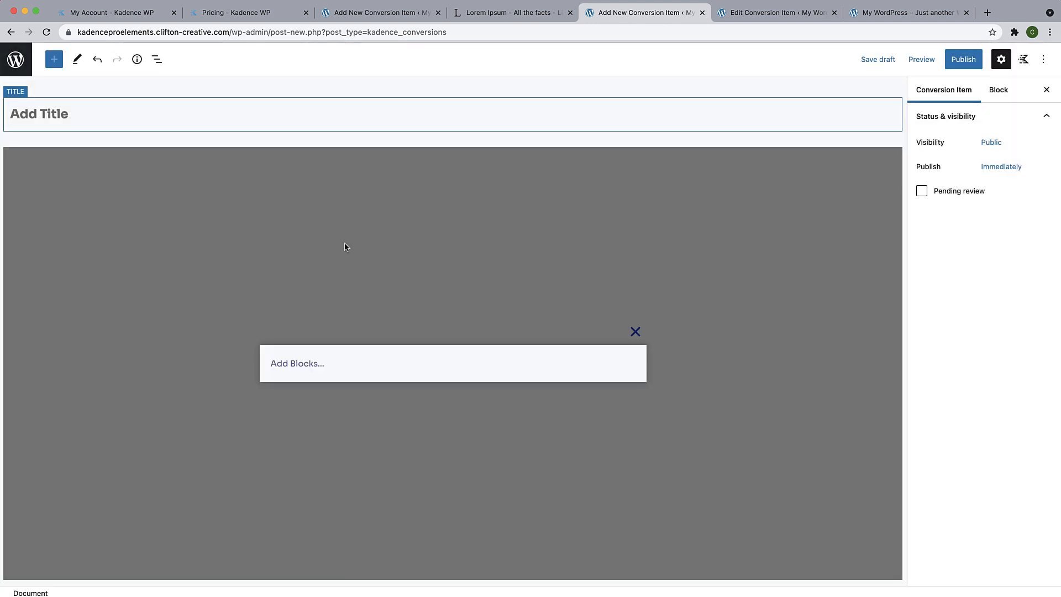
{"action": "type", "text": "50 Per"}
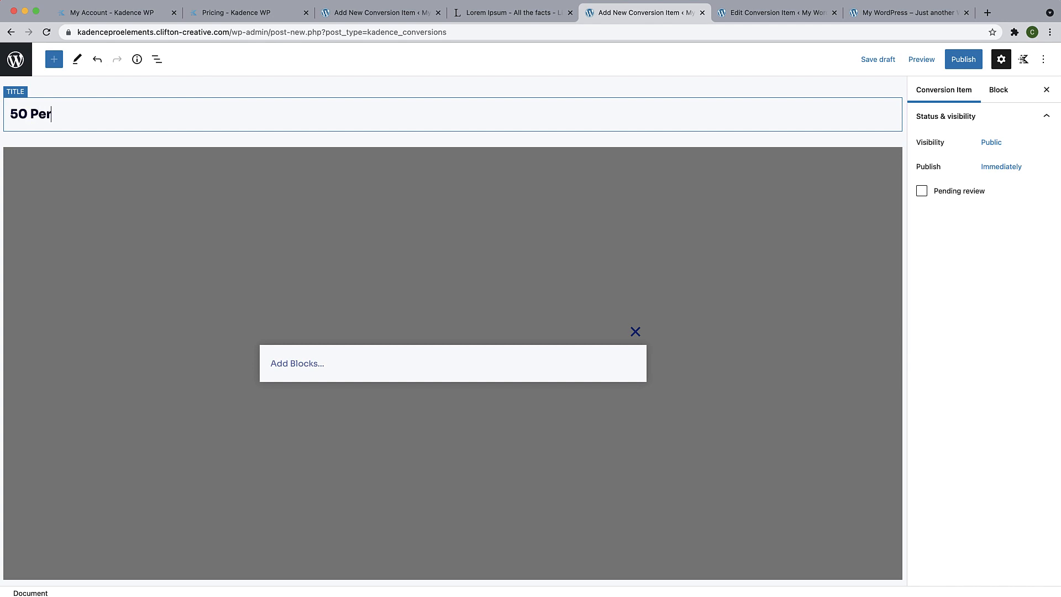
{"action": "type", "text": "cent Offer"}
Set the conversion item's launch trigger to On Load.
{"action": "left_click", "coordinate": [483, 197]}
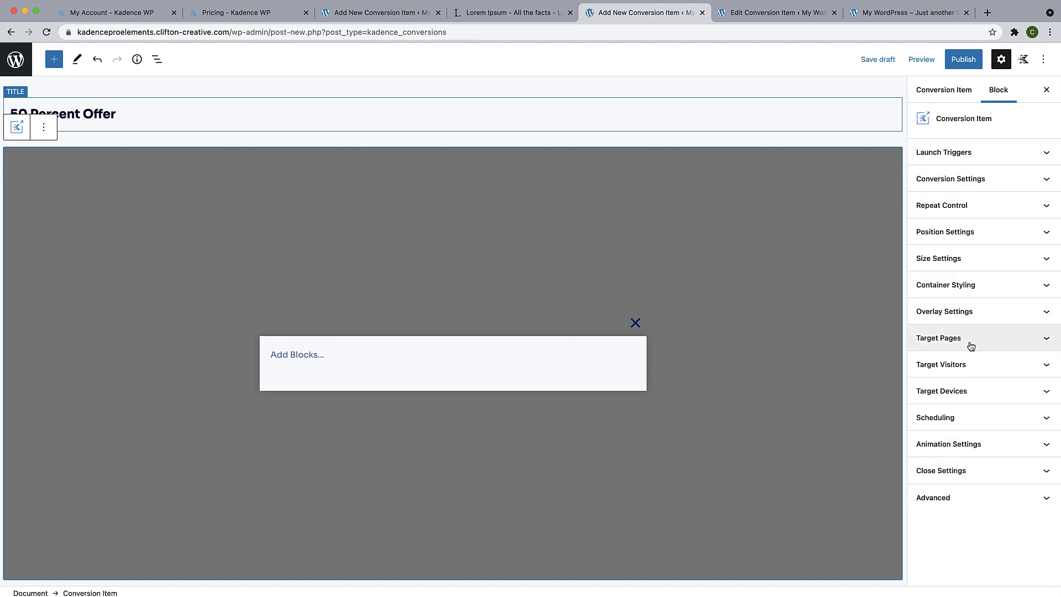
{"action": "left_click", "coordinate": [996, 165]}
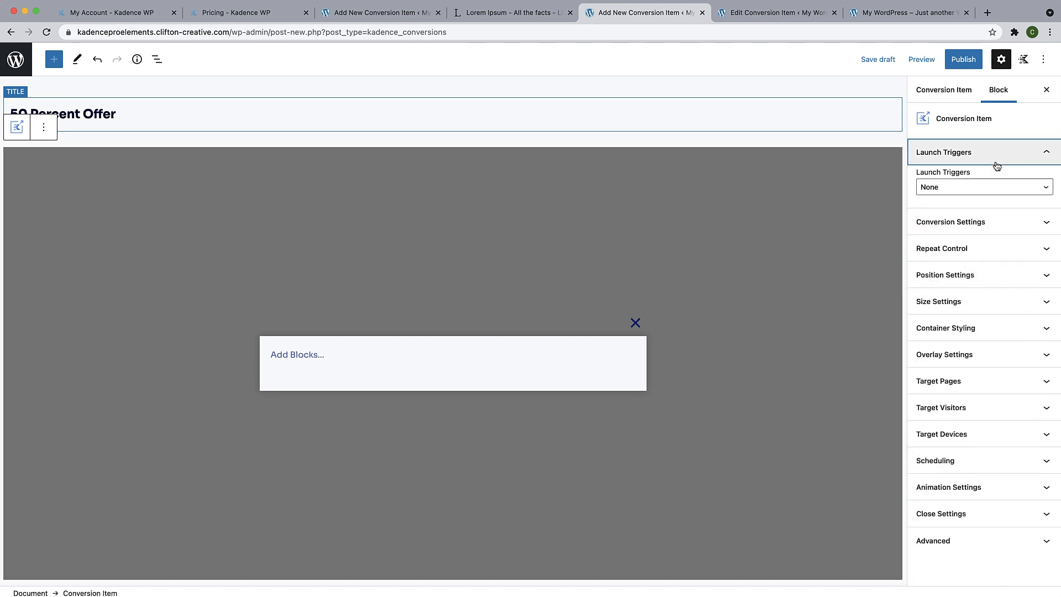
{"action": "left_click", "coordinate": [1013, 195]}
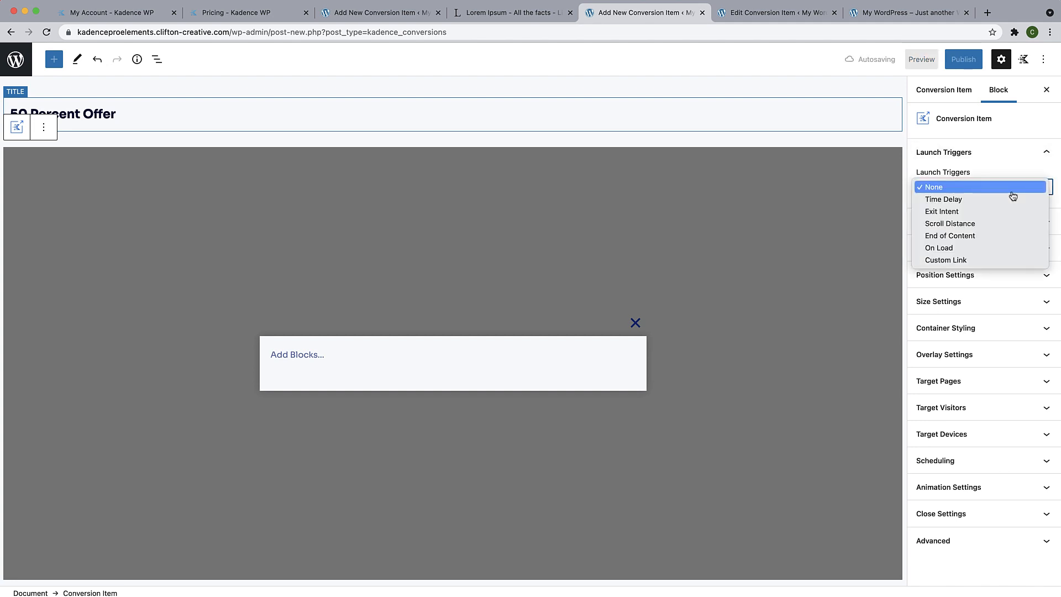
{"action": "left_click", "coordinate": [963, 248]}
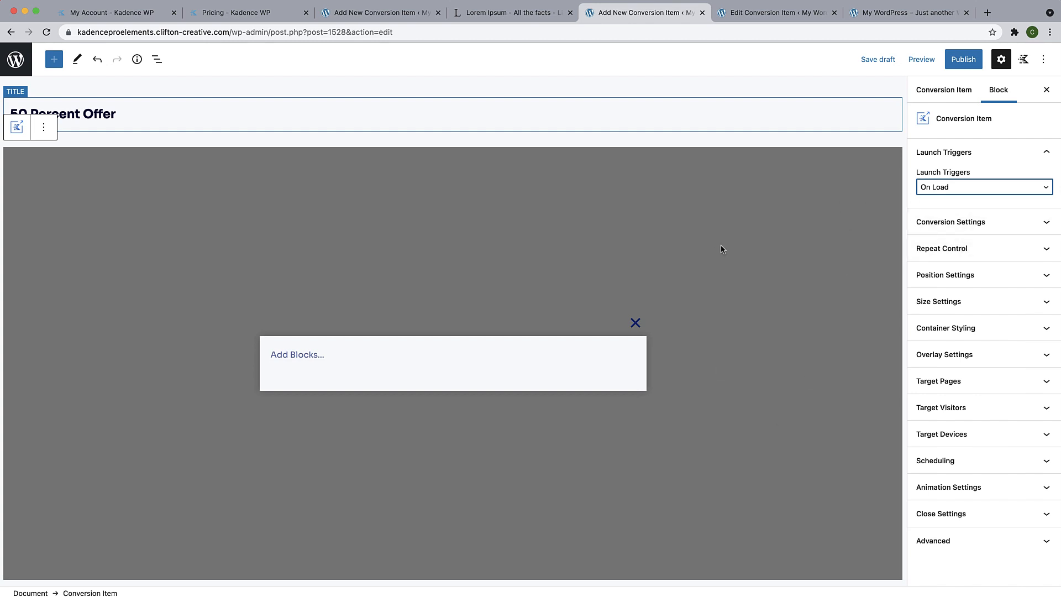
{"action": "left_click", "coordinate": [1045, 152]}
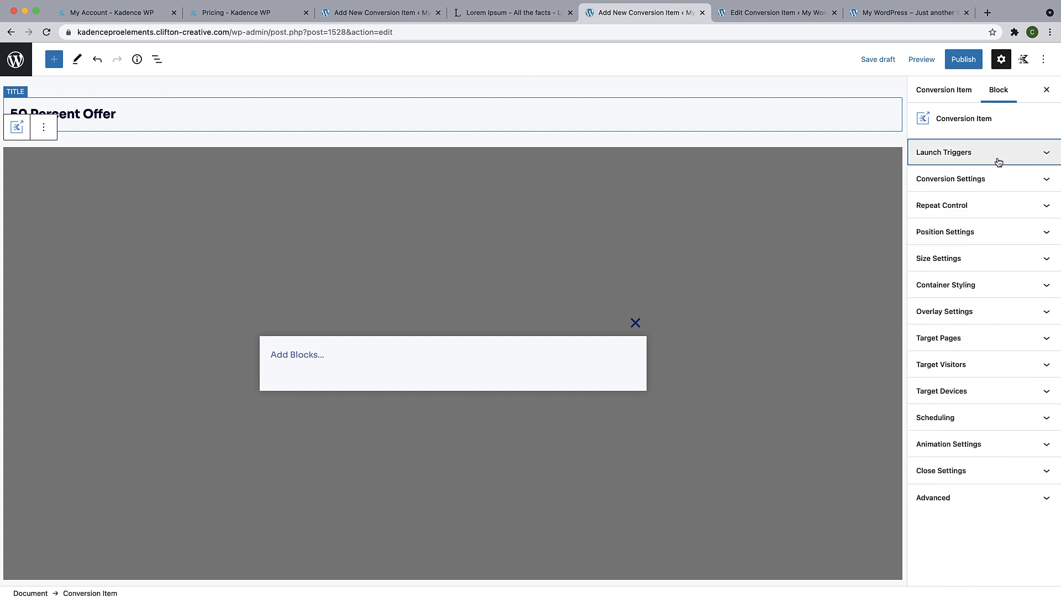
Set the conversion goal to Click Button with the goal-specific button class "get-registered".
{"action": "left_click", "coordinate": [1032, 178]}
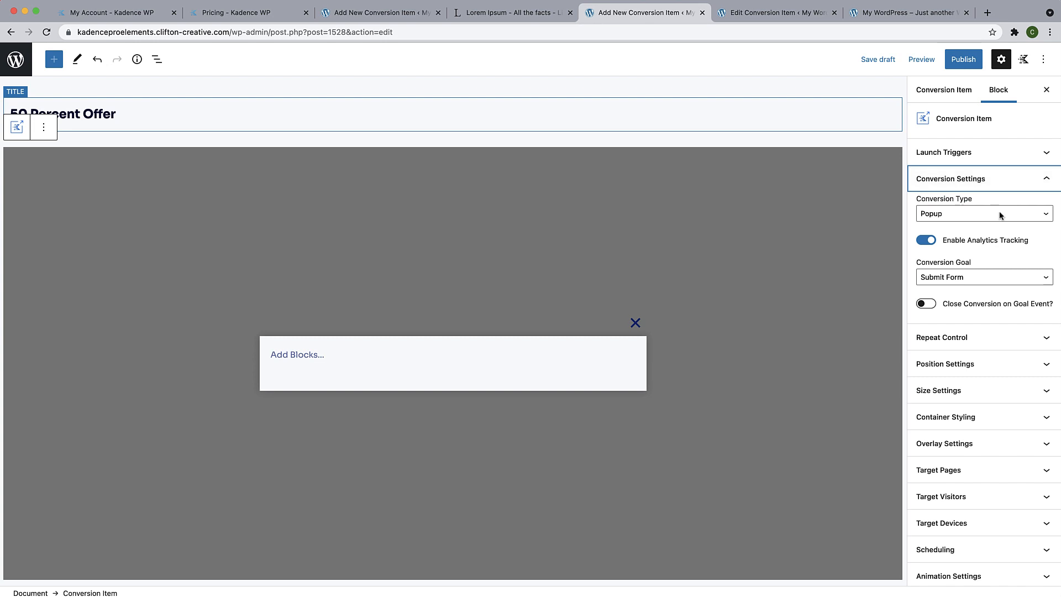
{"action": "left_click", "coordinate": [944, 279]}
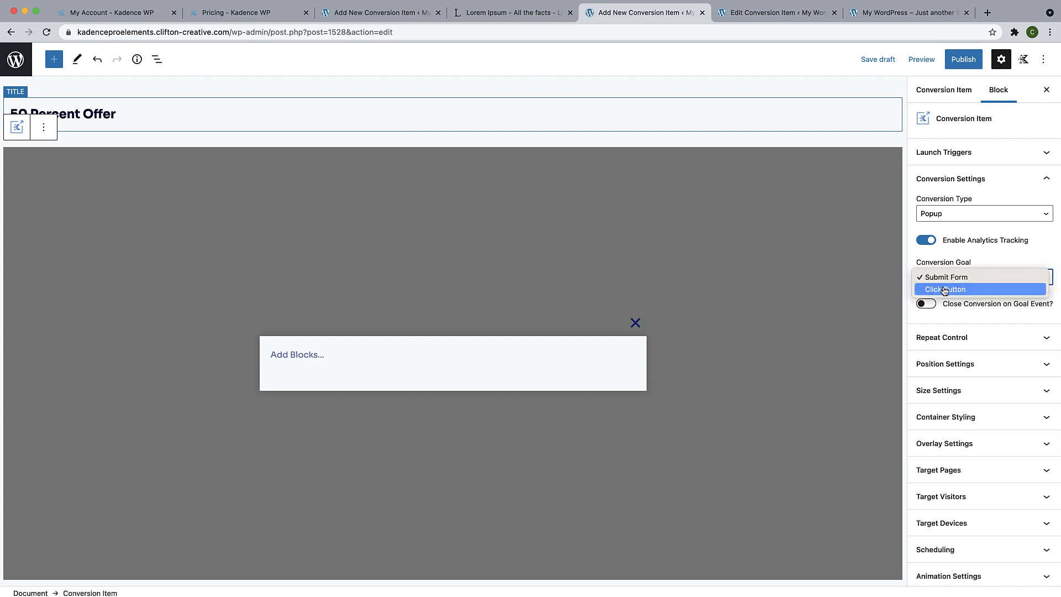
{"action": "left_click", "coordinate": [945, 289]}
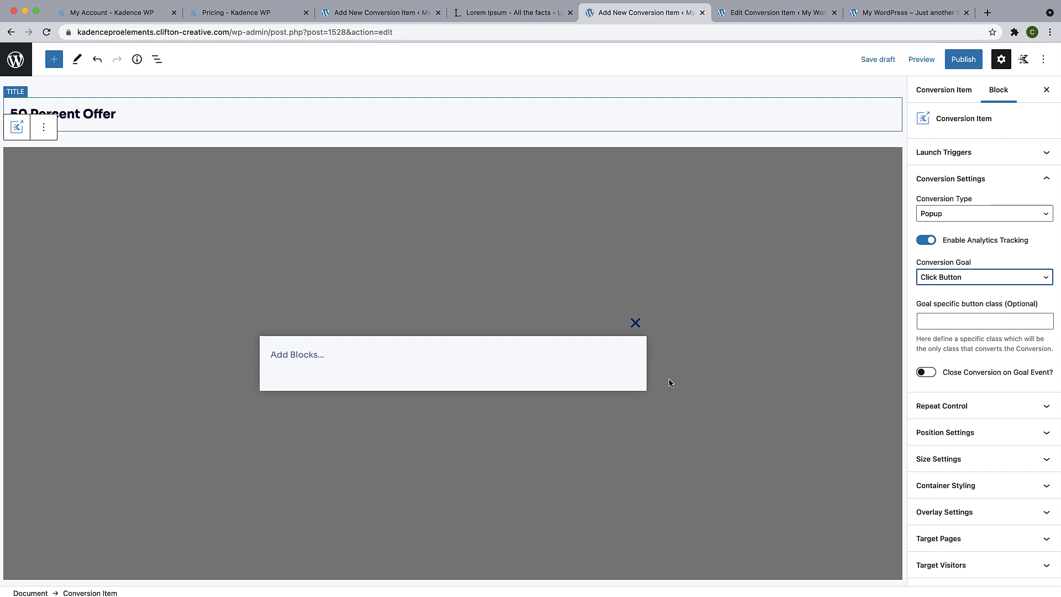
{"action": "left_click", "coordinate": [947, 321]}
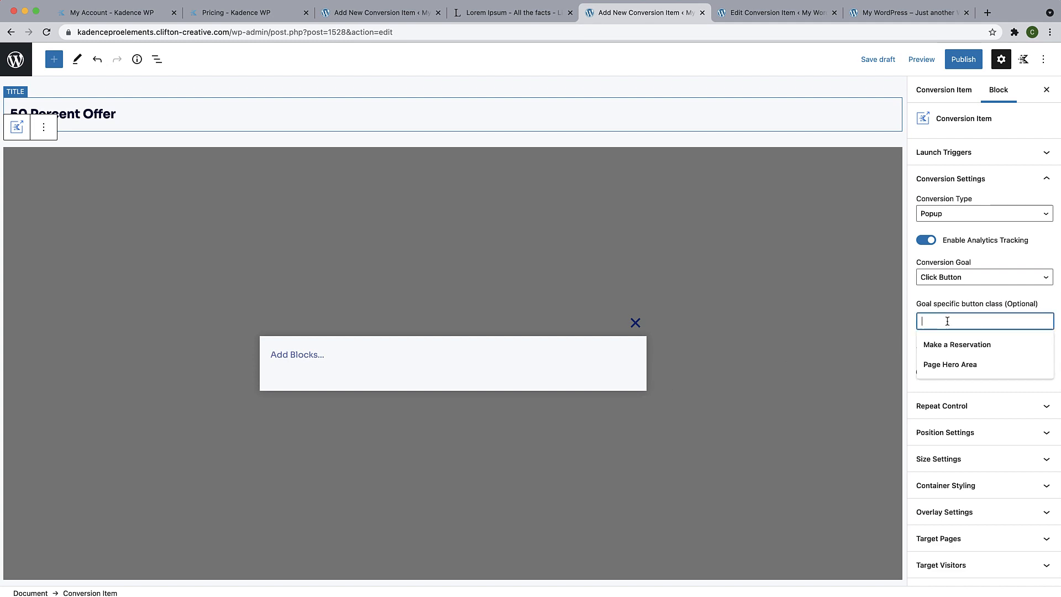
{"action": "type", "text": "get-"}
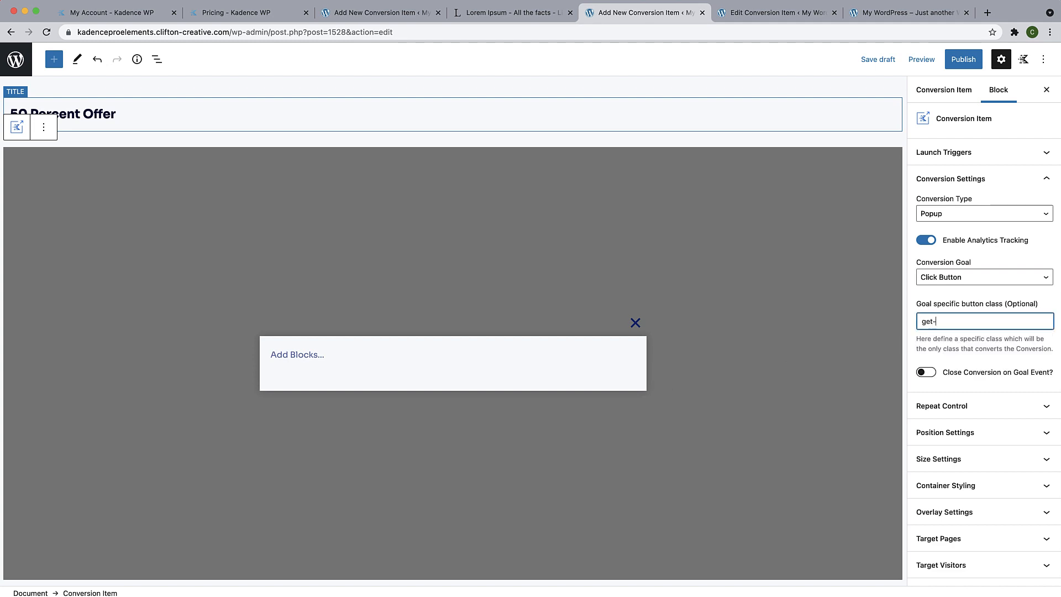
{"action": "type", "text": "registered"}
{"action": "left_click", "coordinate": [1051, 181]}
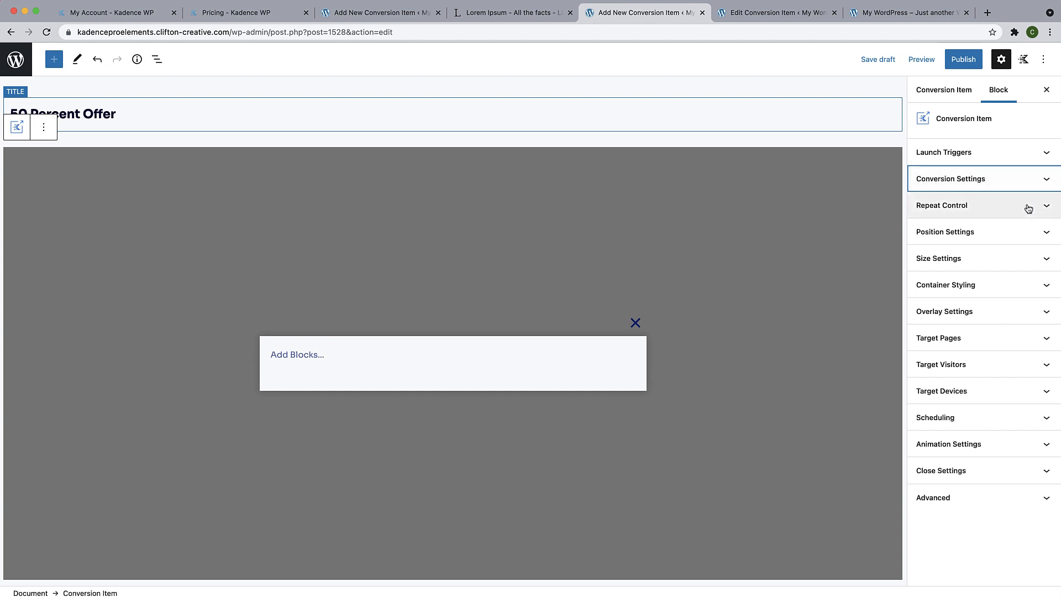
Review the repeat control options, toggling them off and back on, and check the popup's horizontal and vertical alignment settings.
{"action": "left_click", "coordinate": [1045, 208]}
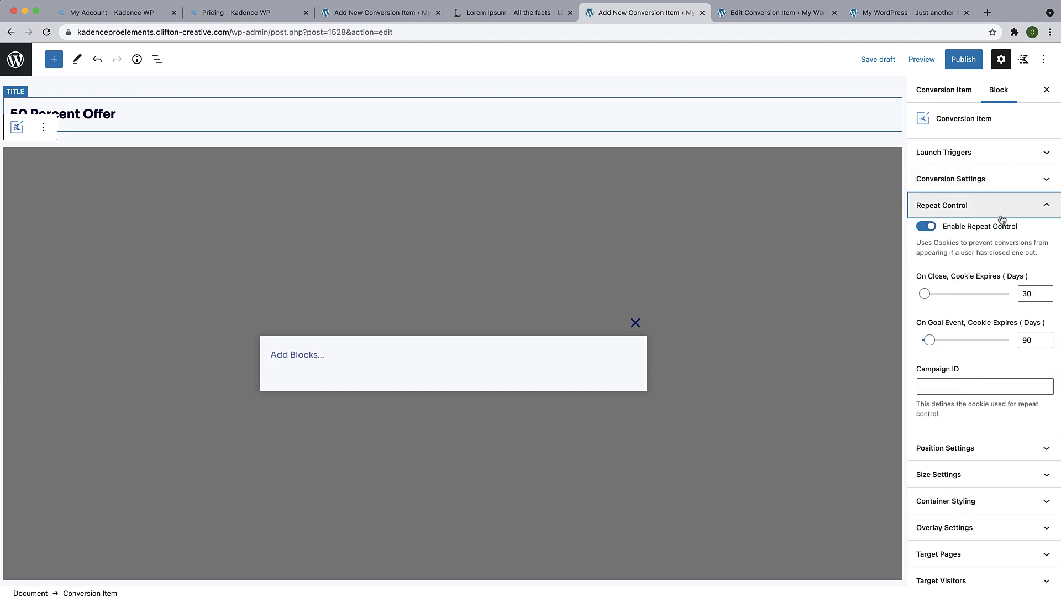
{"action": "left_click", "coordinate": [922, 230]}
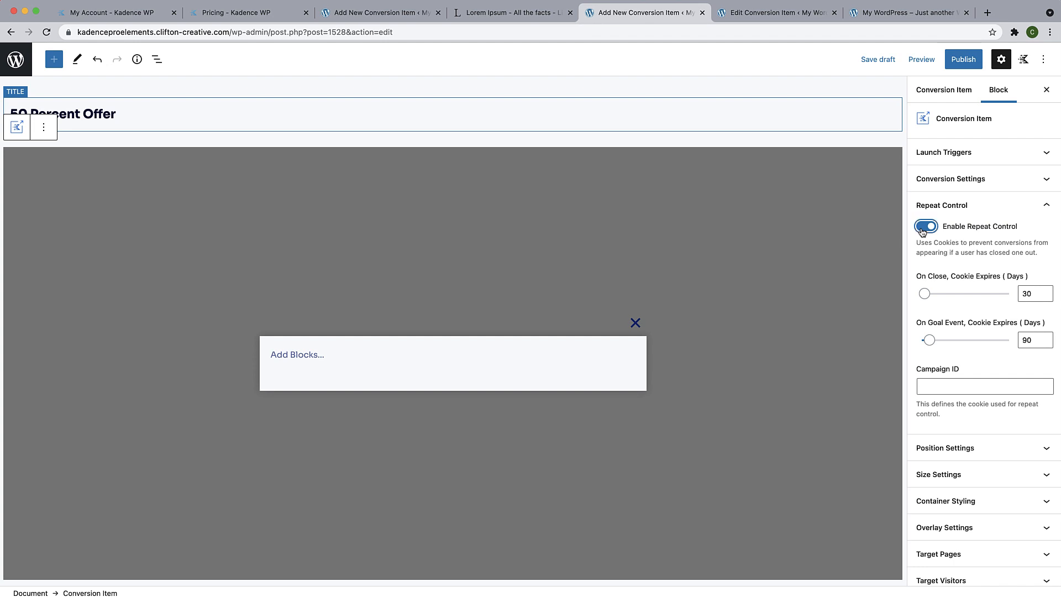
{"action": "left_click", "coordinate": [922, 230]}
{"action": "left_click", "coordinate": [1051, 209]}
{"action": "left_click", "coordinate": [1047, 236]}
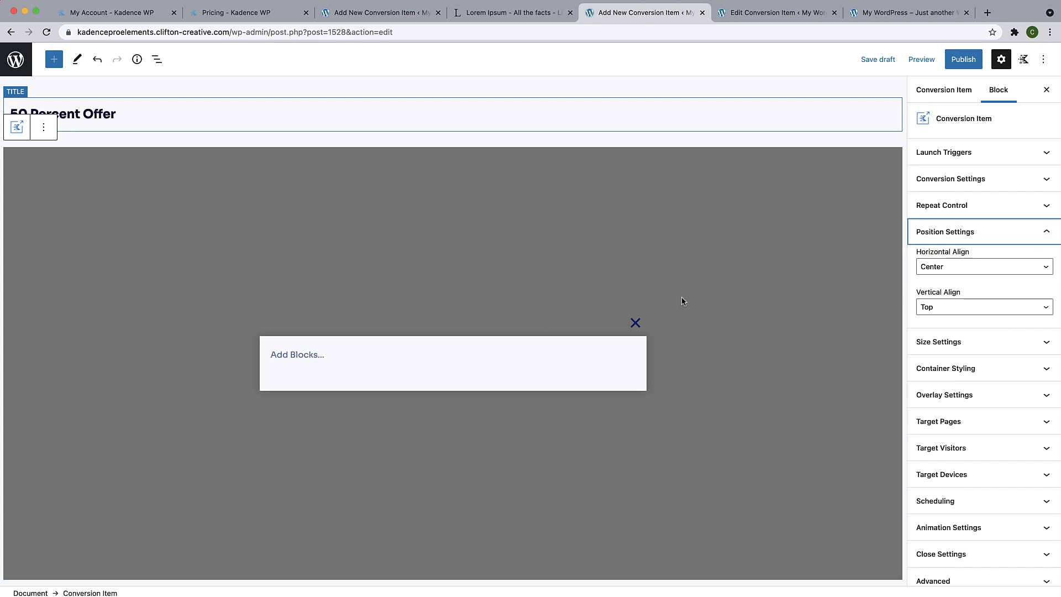
{"action": "left_click", "coordinate": [1046, 236]}
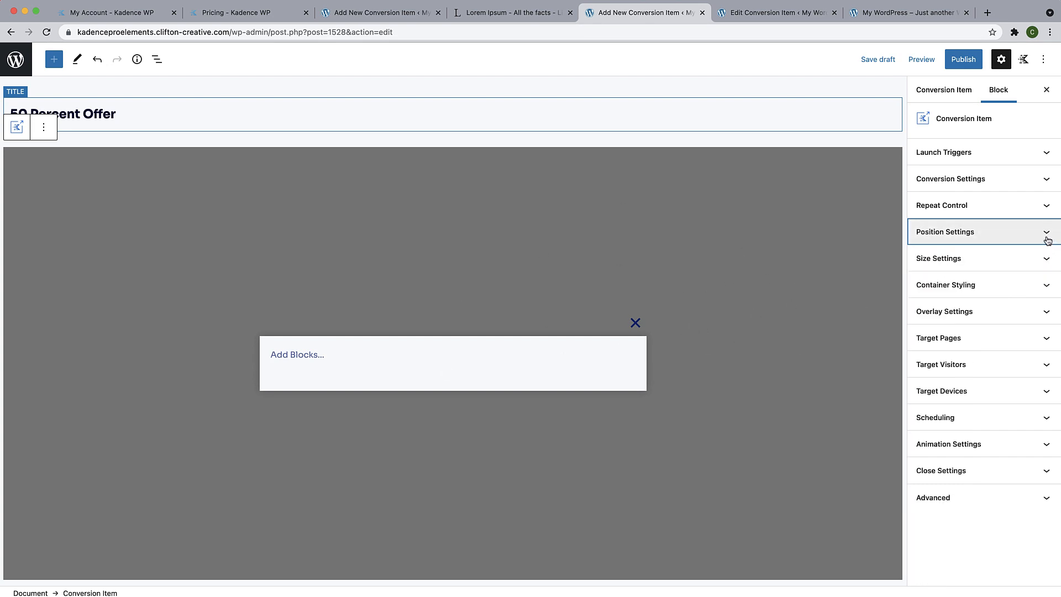
Set the popup's desktop maximum width to 550 px.
{"action": "left_click", "coordinate": [1047, 264]}
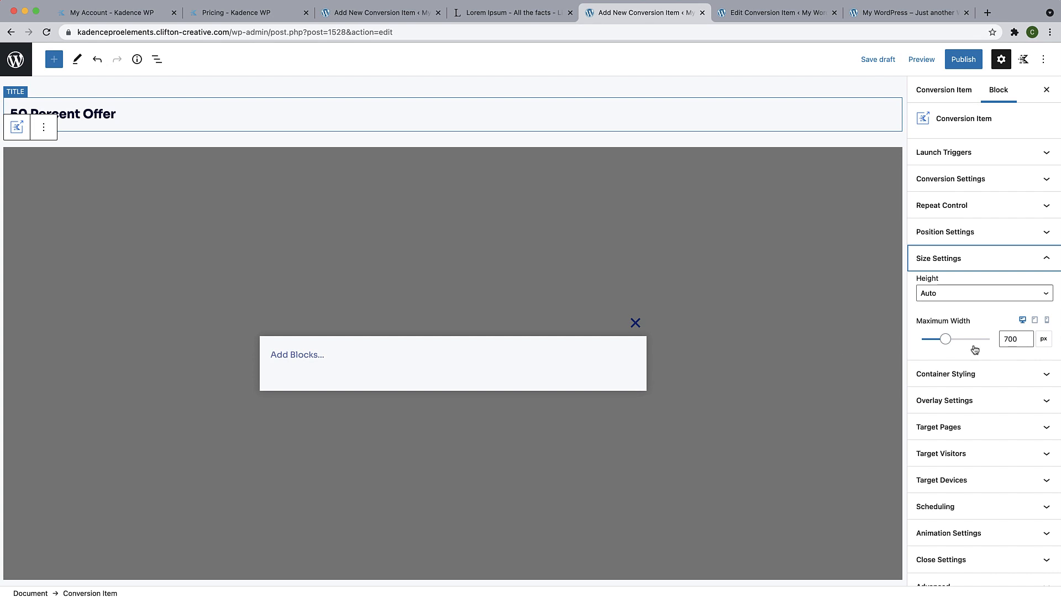
{"action": "left_click_drag", "start_coordinate": [1016, 339], "coordinate": [1001, 341]}
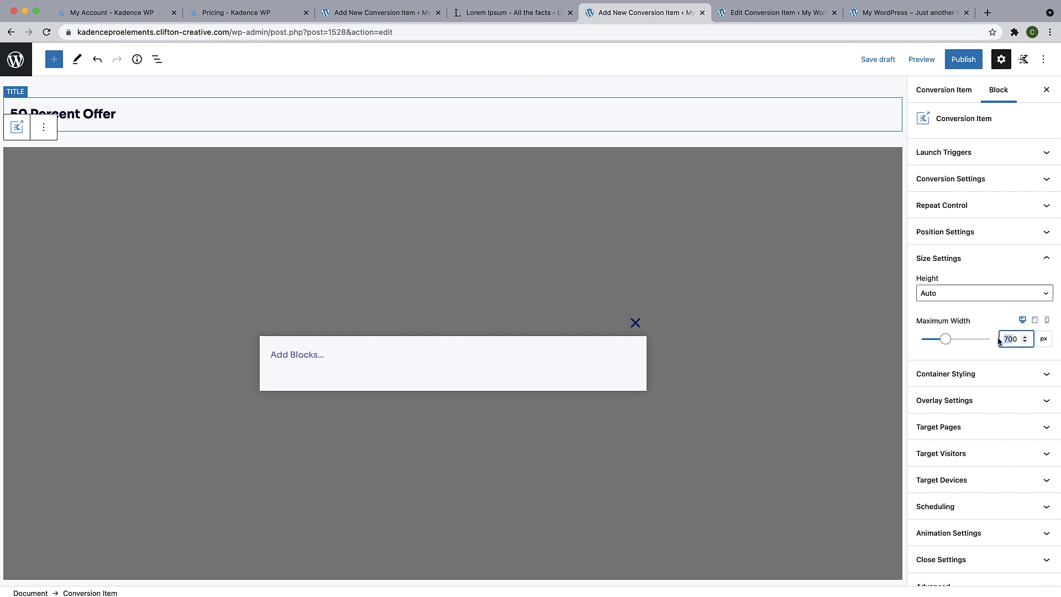
{"action": "type", "text": "550"}
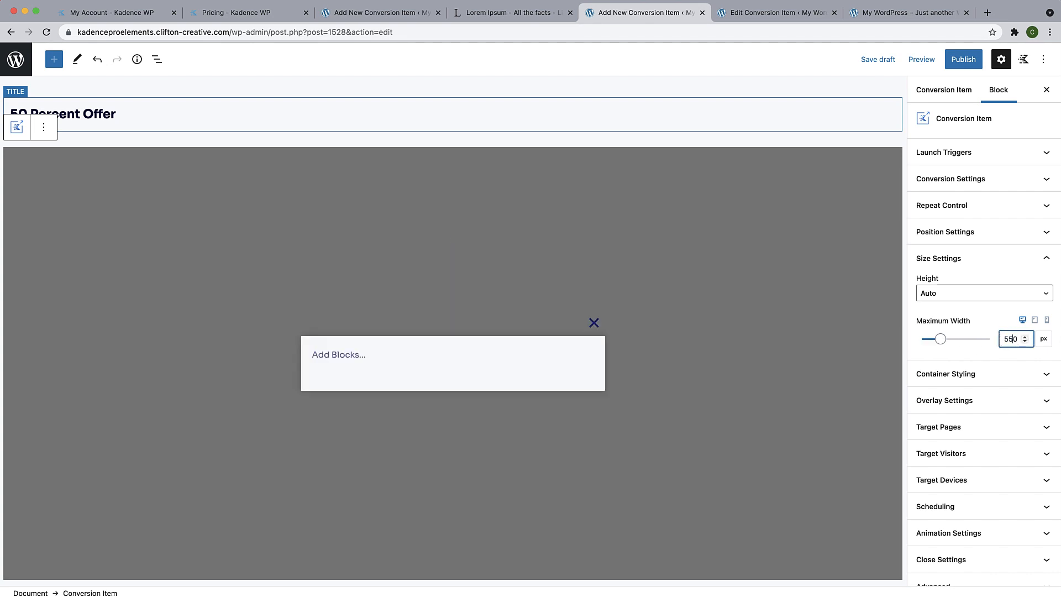
{"action": "left_click", "coordinate": [1044, 257]}
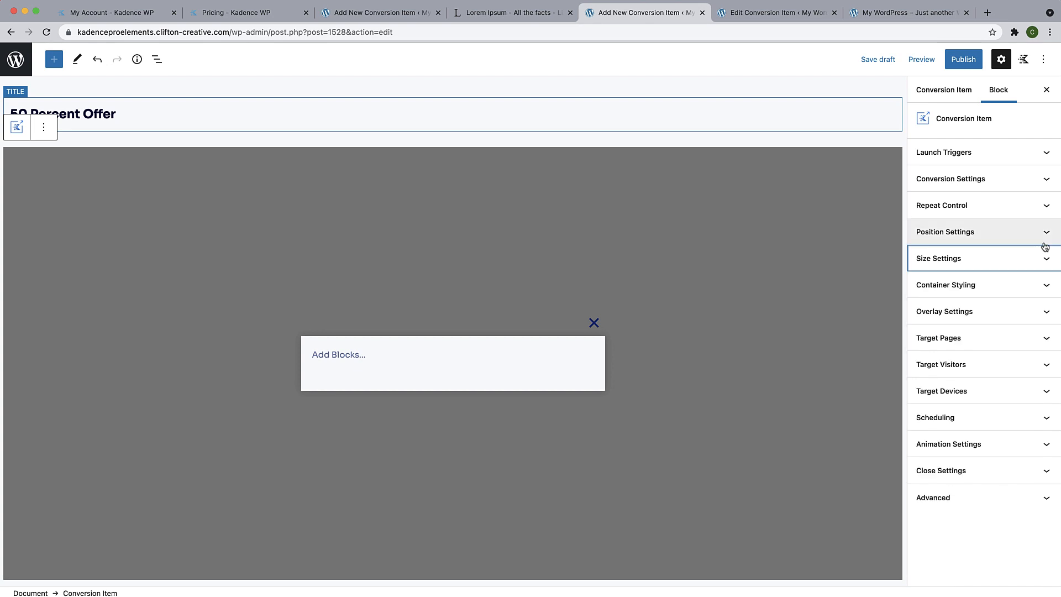
Set the popup container's border radius to 12 px on all four corners.
{"action": "left_click", "coordinate": [1043, 287]}
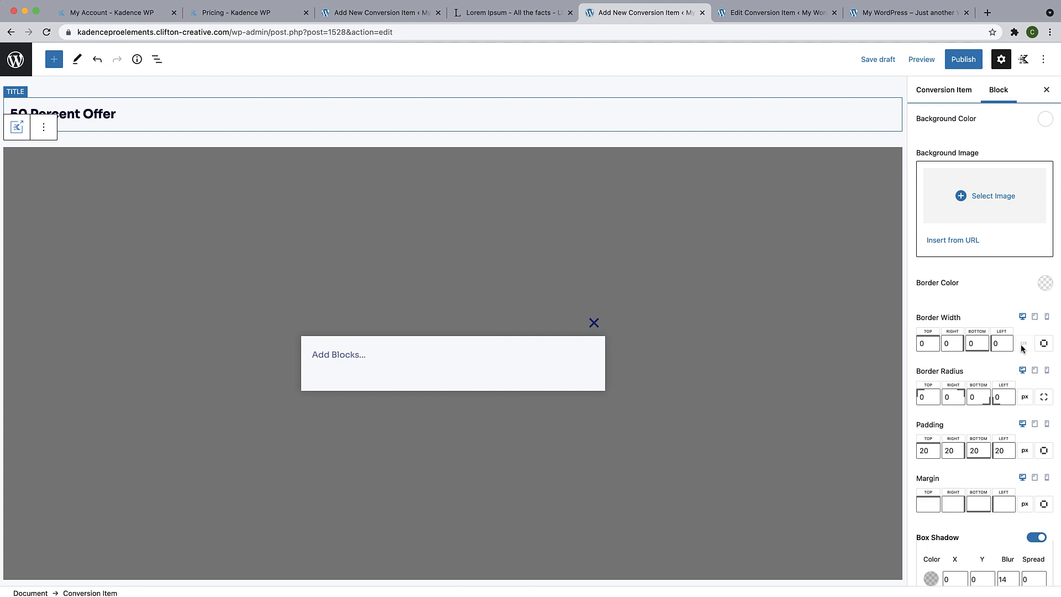
{"action": "scroll", "coordinate": [1022, 346], "scroll_direction": "down", "scroll_amount": 2}
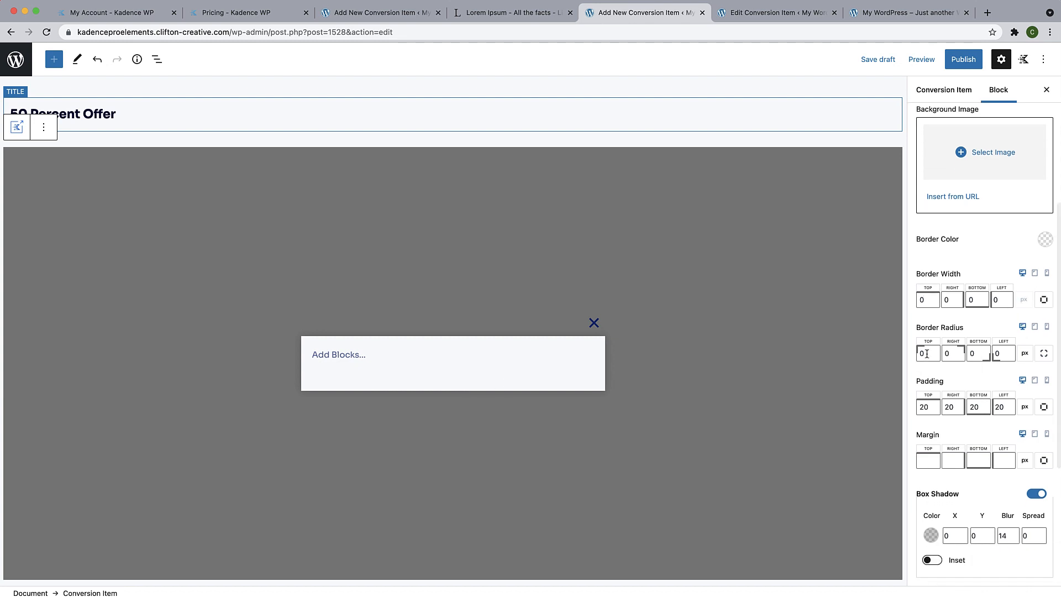
{"action": "left_click_drag", "start_coordinate": [928, 354], "coordinate": [917, 353]}
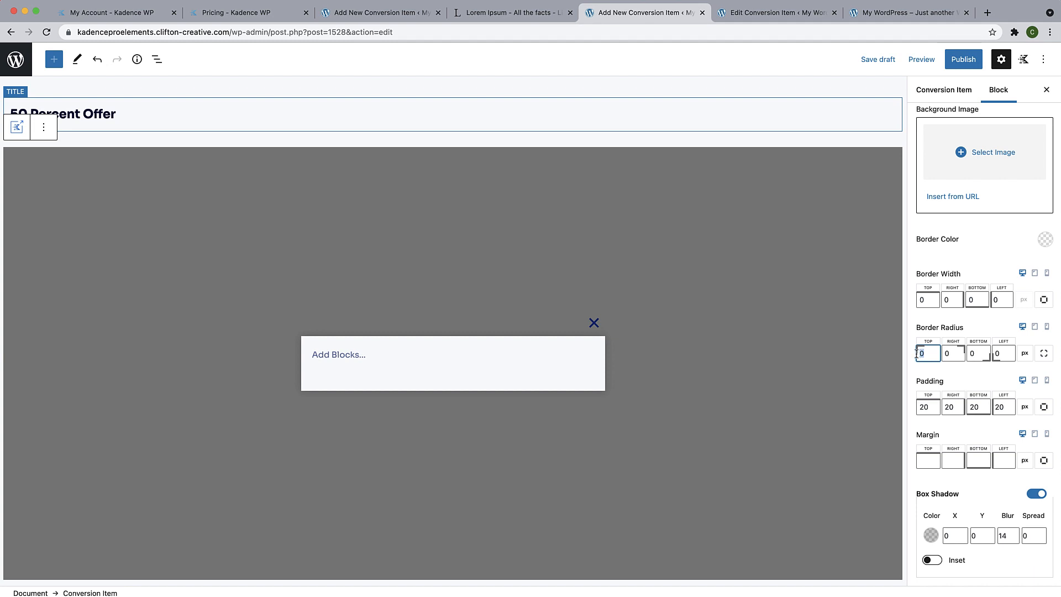
{"action": "type", "text": "12"}
{"action": "key", "text": "Tab"}
{"action": "type", "text": "12"}
{"action": "key", "text": "Tab"}
{"action": "type", "text": "12"}
{"action": "key", "text": "Tab"}
{"action": "type", "text": "1"}
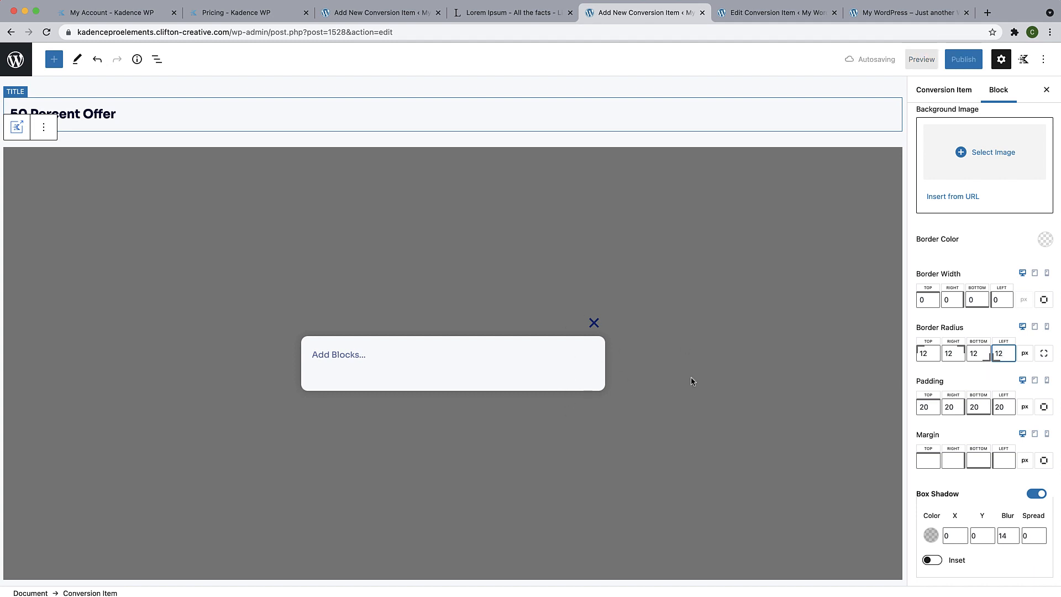
{"action": "scroll", "coordinate": [946, 407], "scroll_direction": "down", "scroll_amount": 2}
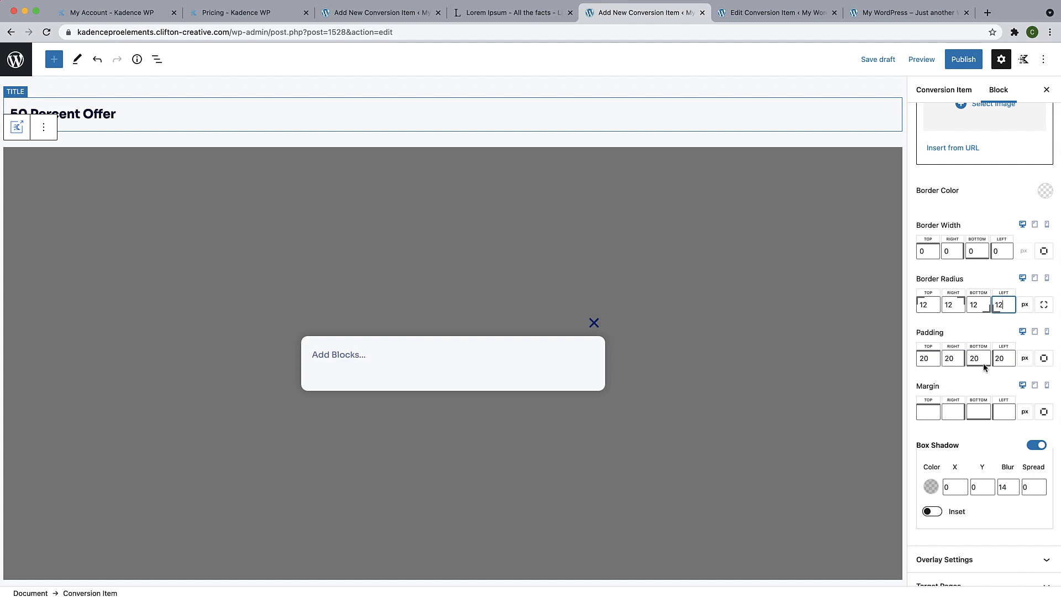
Set the popup container's padding to 0 px on all four sides.
{"action": "left_click", "coordinate": [930, 359]}
{"action": "double_click", "coordinate": [930, 358]}
{"action": "type", "text": "0"}
{"action": "key", "text": "Tab"}
{"action": "type", "text": "0"}
{"action": "key", "text": "Tab"}
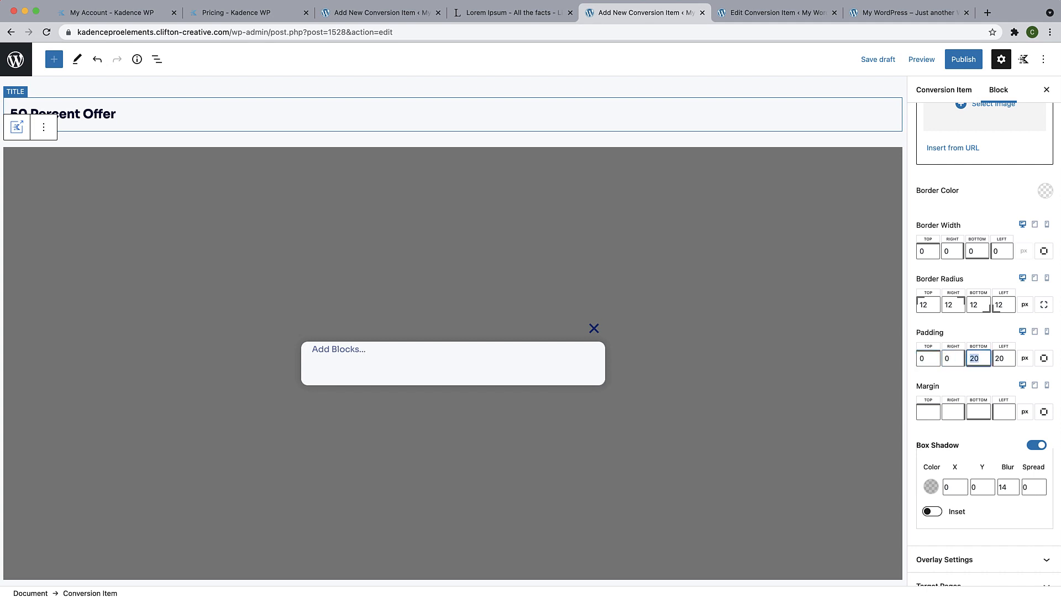
{"action": "type", "text": "0"}
{"action": "key", "text": "Tab"}
{"action": "type", "text": "0"}
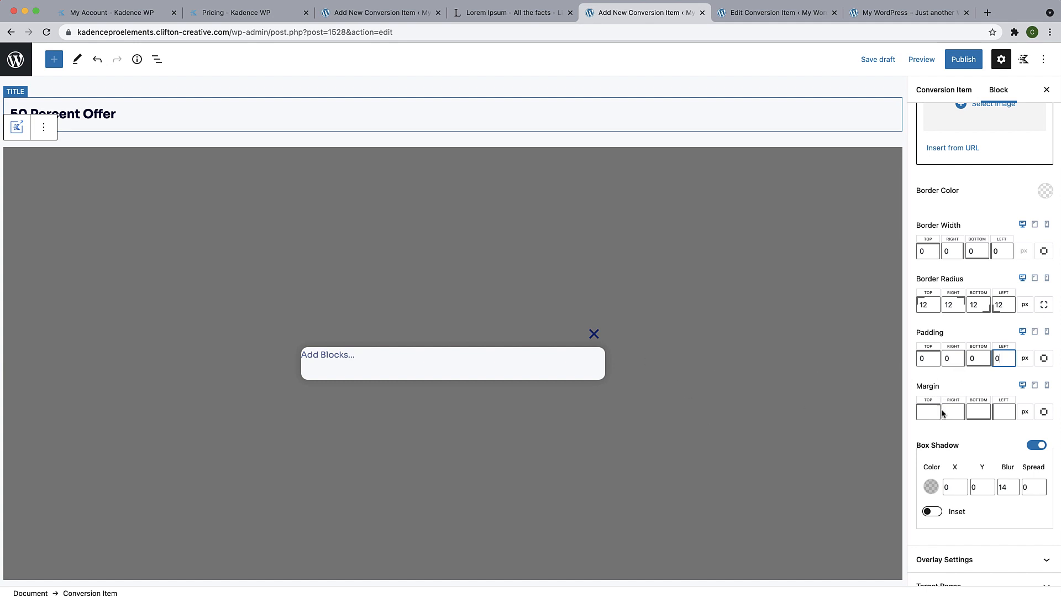
Check the overlay settings and target the popup to show on the Front Page.
{"action": "scroll", "coordinate": [966, 446], "scroll_direction": "down", "scroll_amount": 1}
{"action": "scroll", "coordinate": [972, 448], "scroll_direction": "down", "scroll_amount": 2}
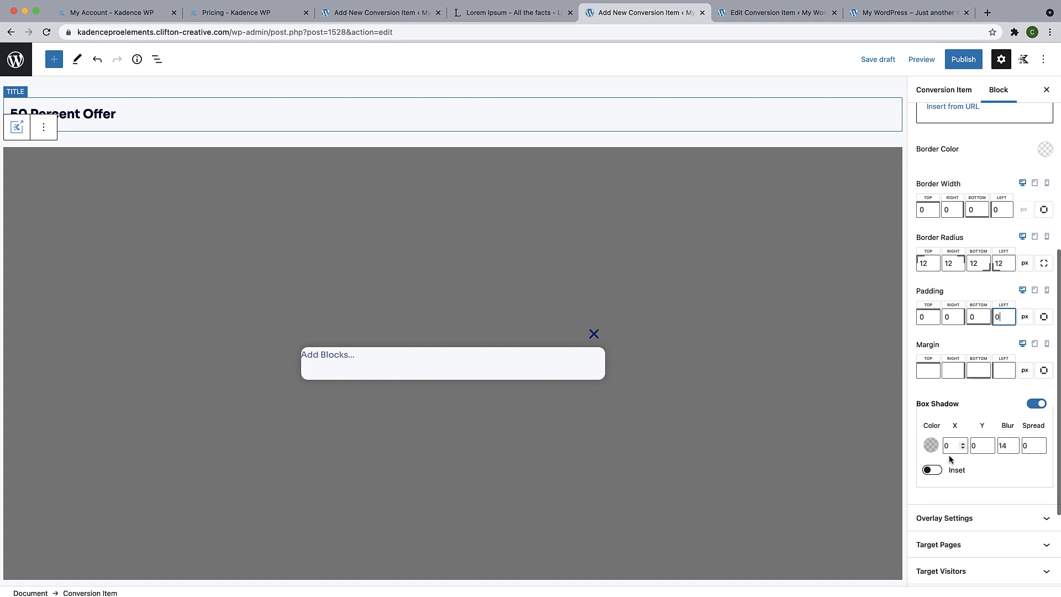
{"action": "scroll", "coordinate": [1008, 461], "scroll_direction": "down", "scroll_amount": 5}
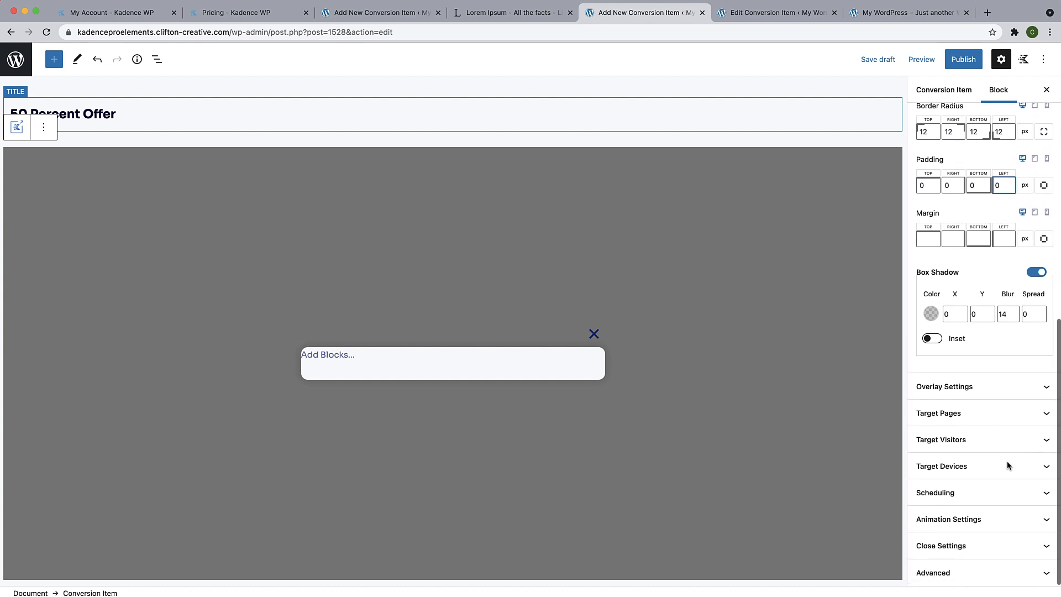
{"action": "left_click", "coordinate": [1017, 393]}
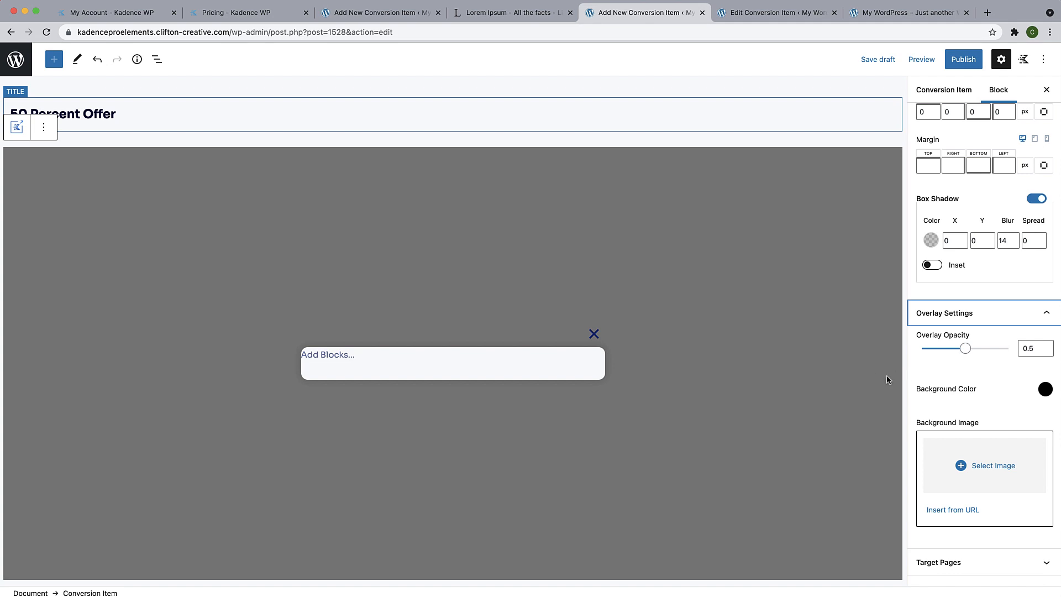
{"action": "left_click", "coordinate": [1022, 315]}
{"action": "left_click", "coordinate": [1031, 415]}
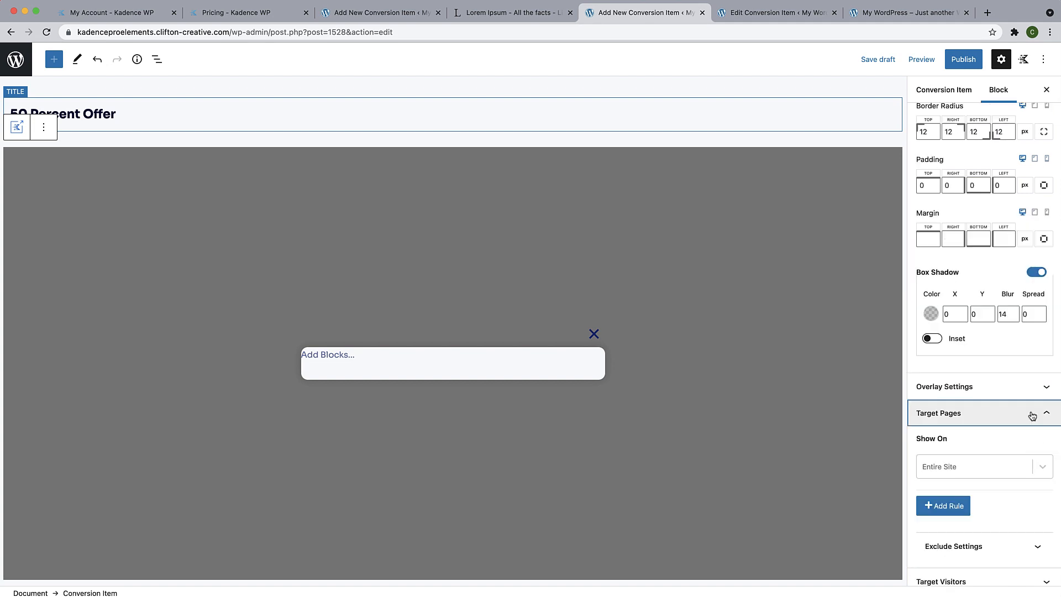
{"action": "left_click", "coordinate": [1024, 467]}
{"action": "left_click", "coordinate": [950, 509]}
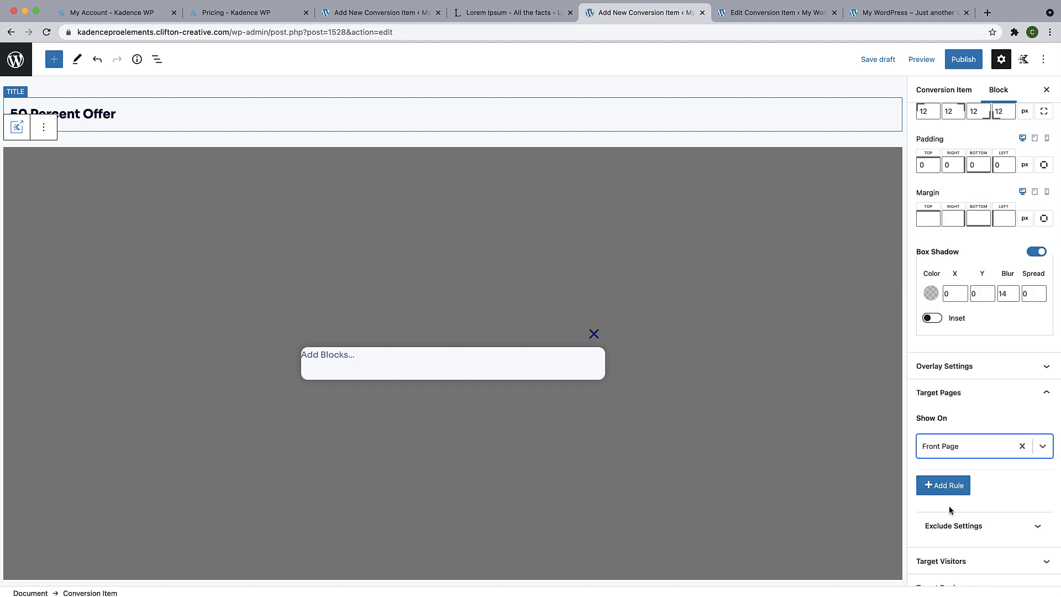
Set the popup's open animation to Zoom In and its close animation to Zoom Out.
{"action": "scroll", "coordinate": [989, 411], "scroll_direction": "down", "scroll_amount": 3}
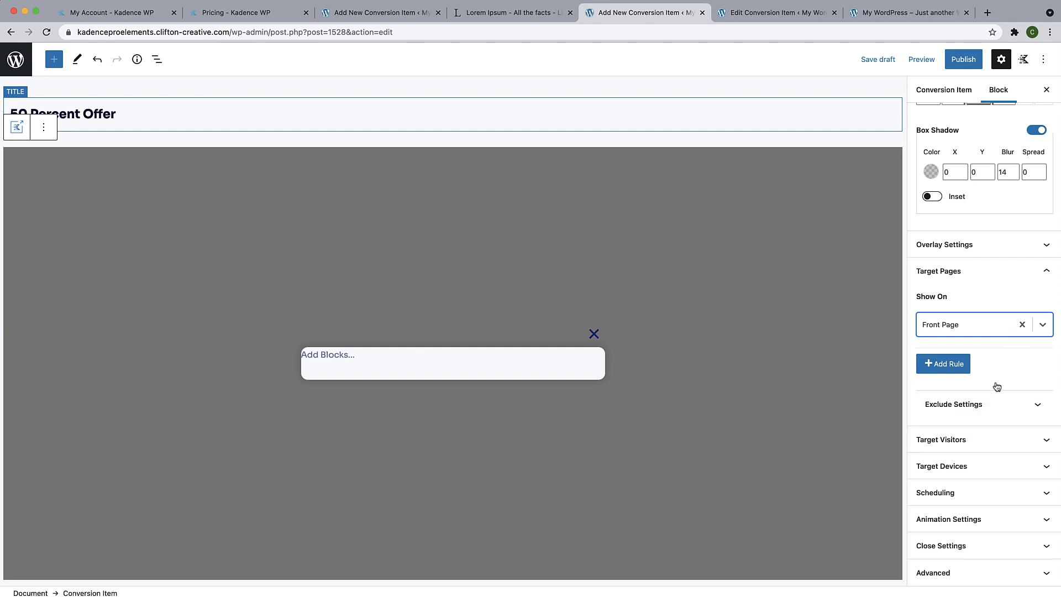
{"action": "left_click", "coordinate": [985, 523]}
{"action": "left_click", "coordinate": [983, 475]}
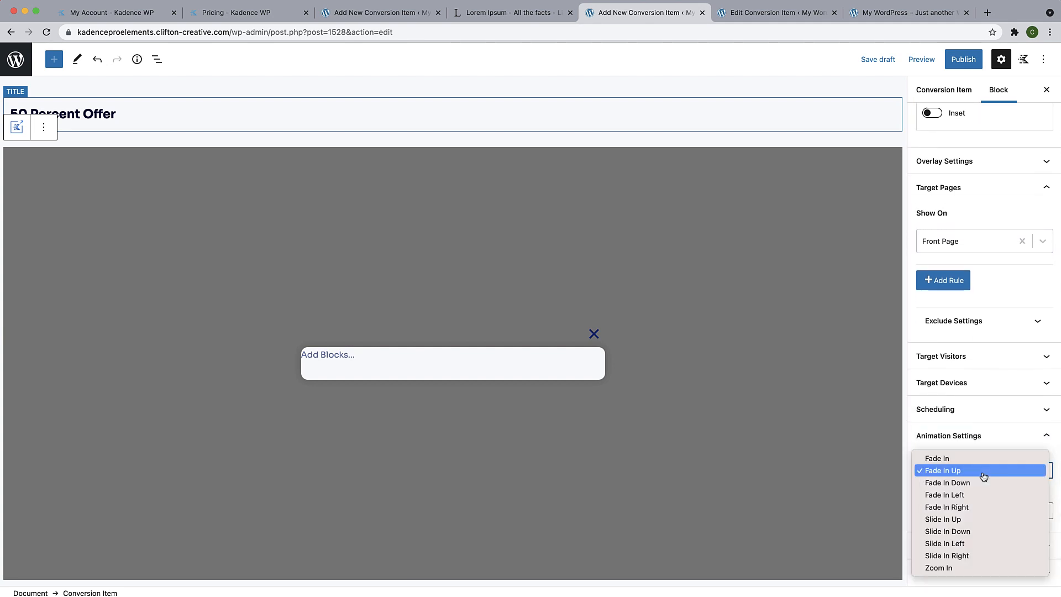
{"action": "left_click", "coordinate": [957, 569]}
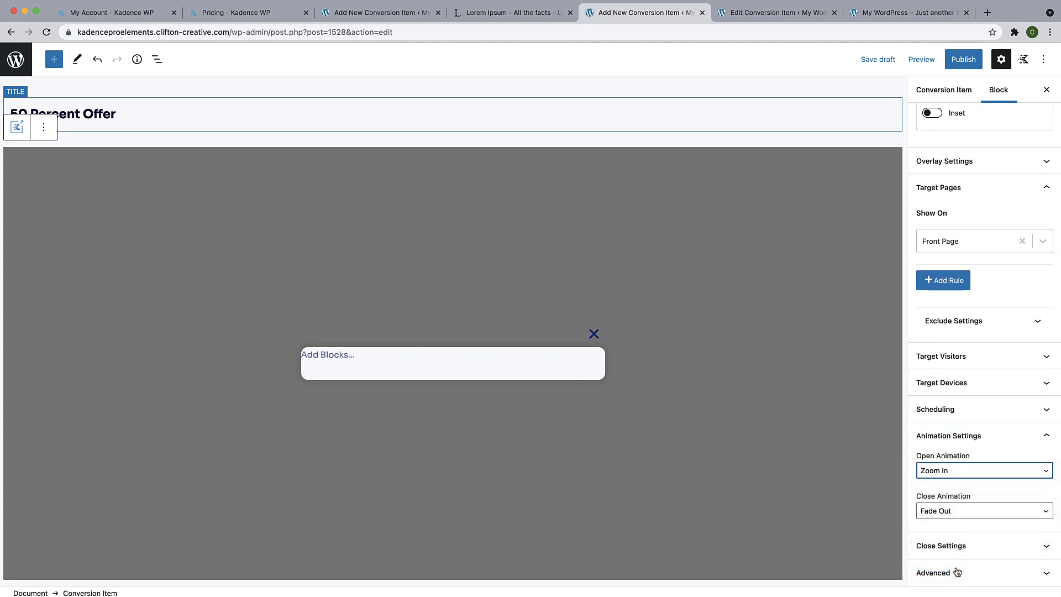
{"action": "left_click", "coordinate": [956, 510]}
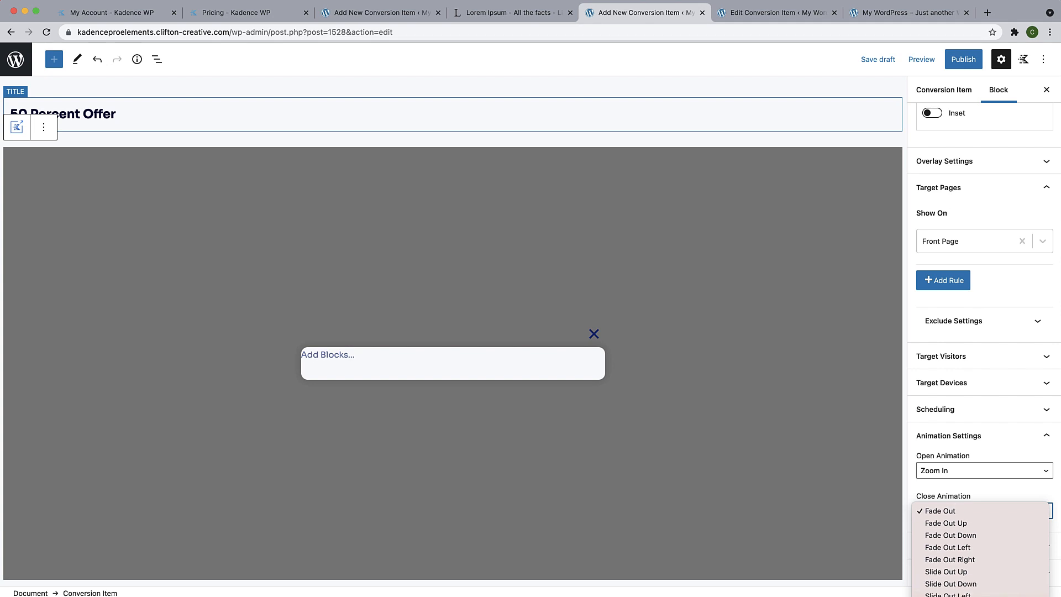
{"action": "left_click", "coordinate": [961, 590]}
Position the popup's close button Inside Box.
{"action": "left_click", "coordinate": [976, 552]}
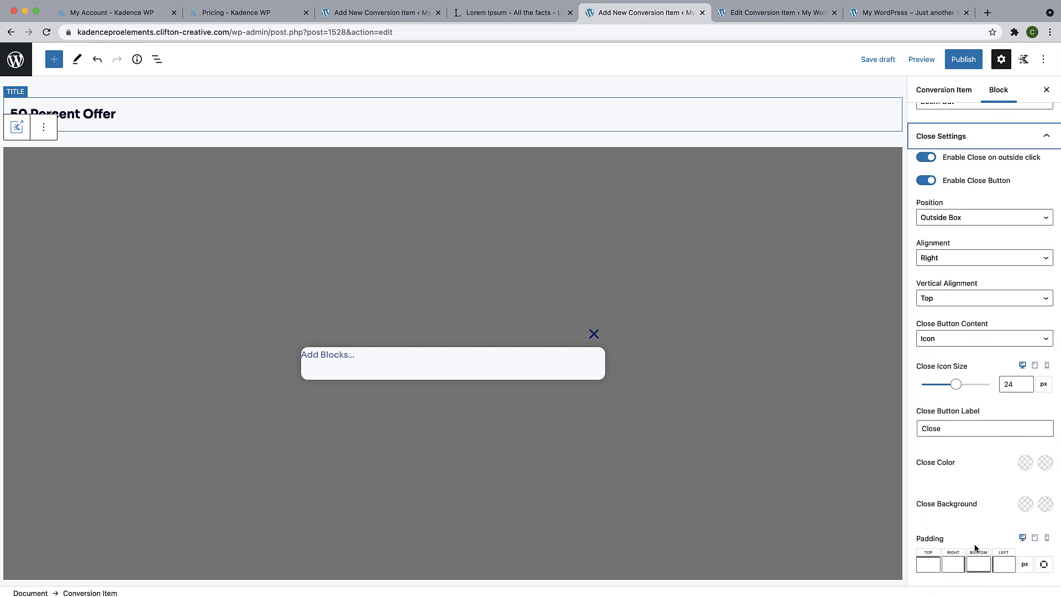
{"action": "left_click", "coordinate": [968, 217]}
{"action": "left_click", "coordinate": [959, 208]}
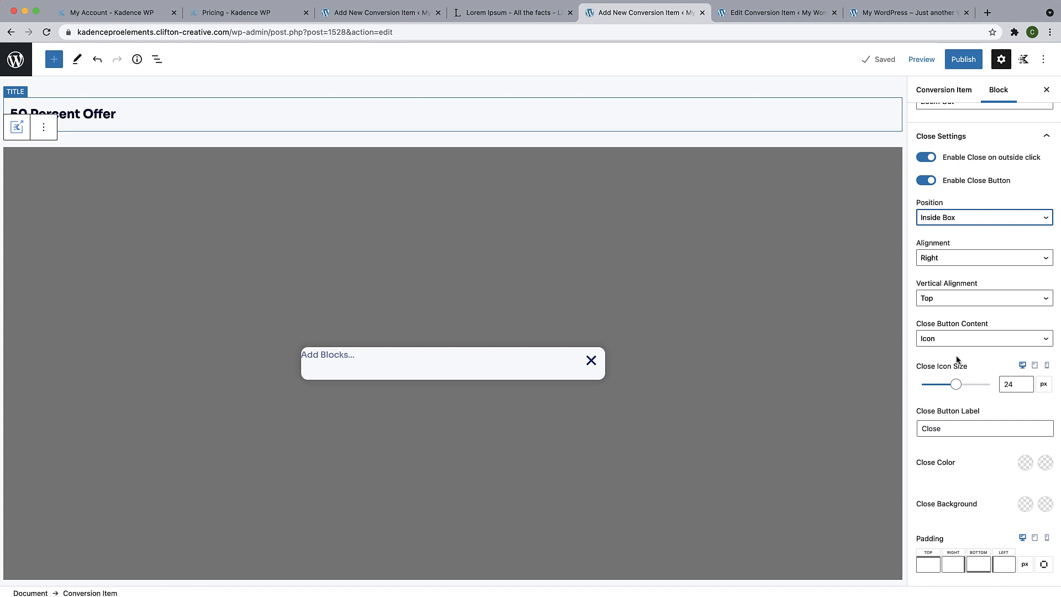
{"action": "scroll", "coordinate": [963, 489], "scroll_direction": "down", "scroll_amount": 1}
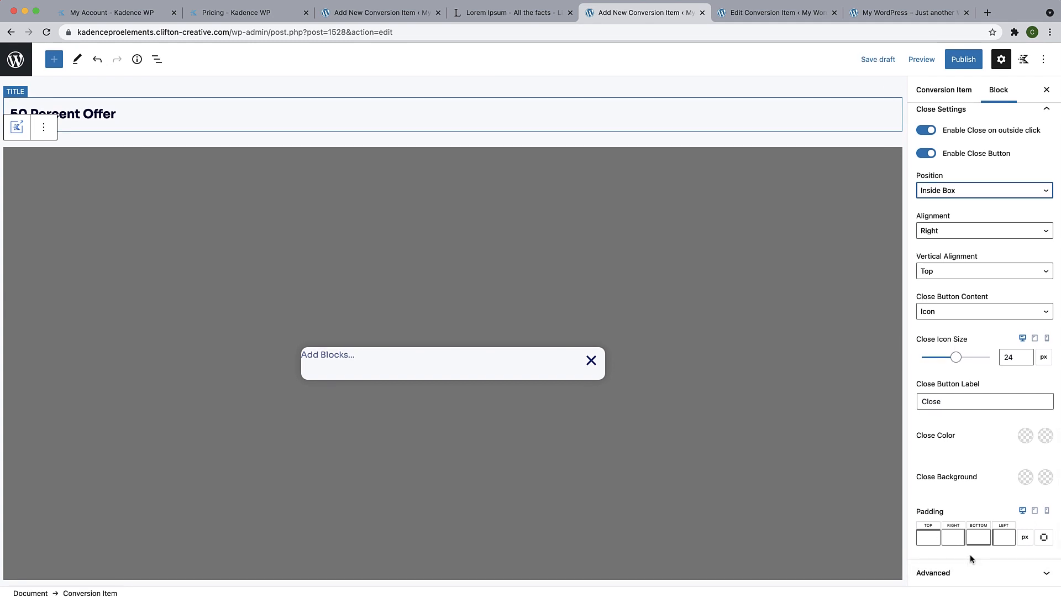
Collapse the container styling, target pages, animation and close settings groups of the conversion item.
{"action": "scroll", "coordinate": [973, 497], "scroll_direction": "up", "scroll_amount": 15}
{"action": "scroll", "coordinate": [973, 432], "scroll_direction": "up", "scroll_amount": 10}
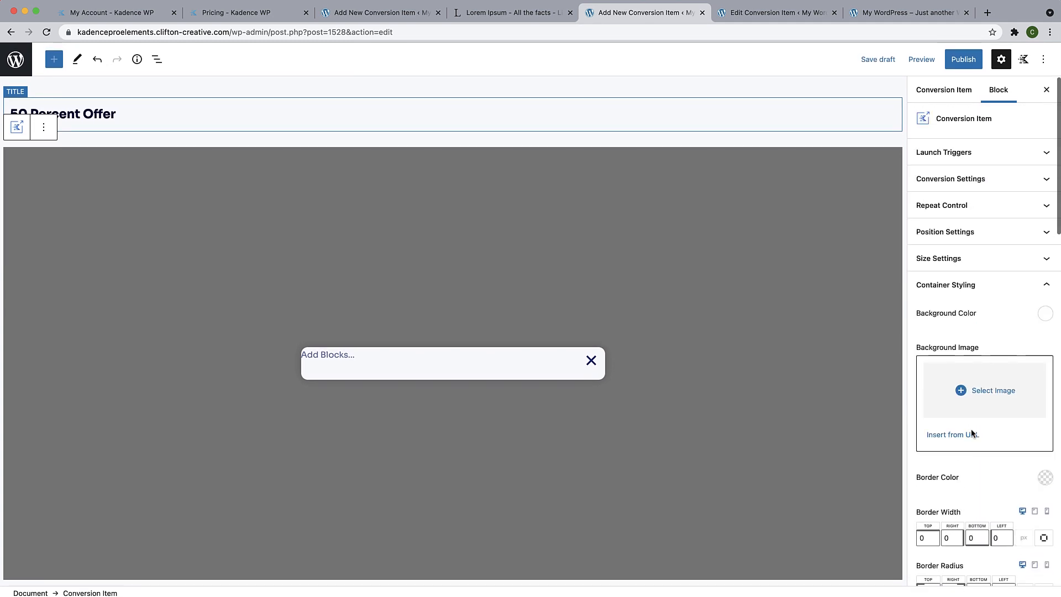
{"action": "left_click", "coordinate": [1046, 285]}
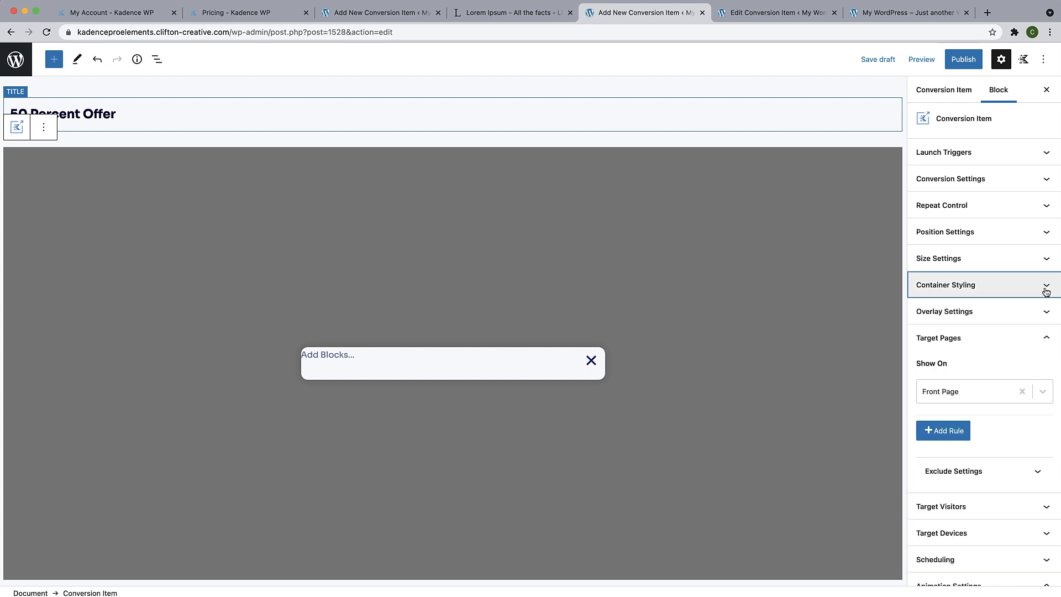
{"action": "left_click", "coordinate": [1046, 338]}
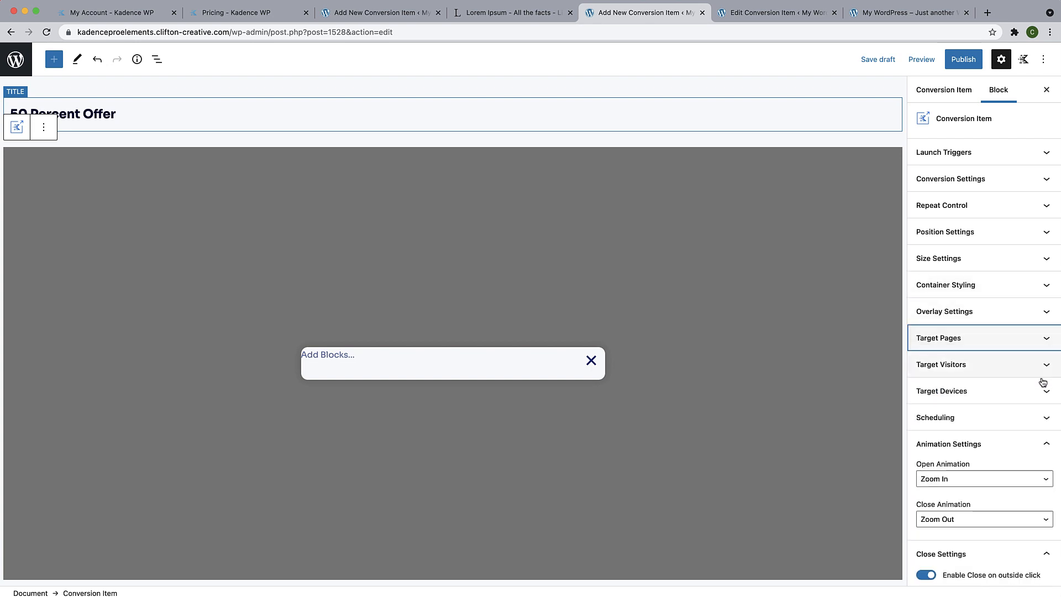
{"action": "left_click", "coordinate": [1035, 453]}
{"action": "left_click", "coordinate": [1044, 471]}
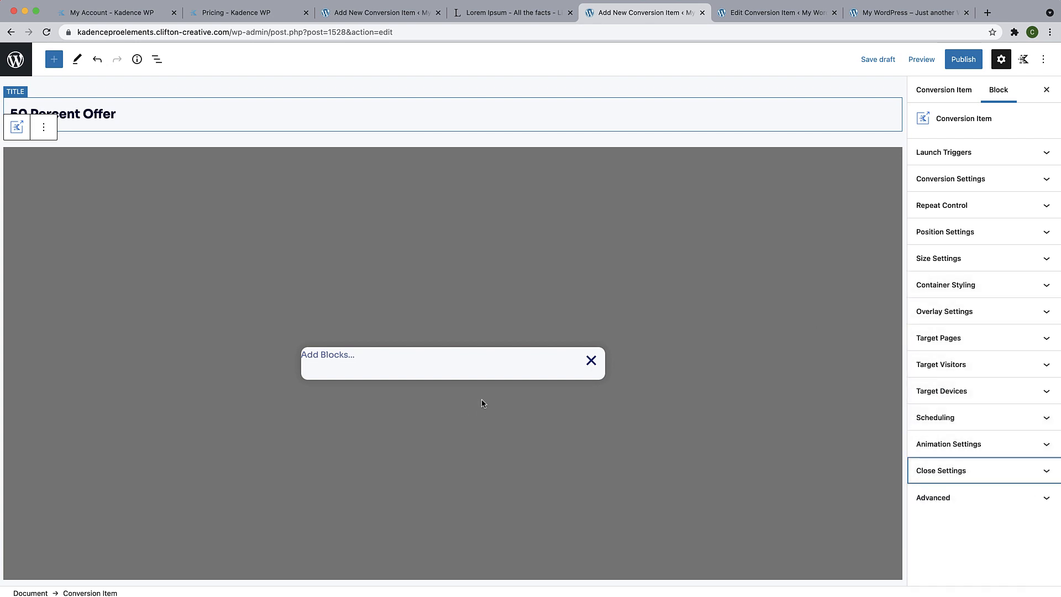
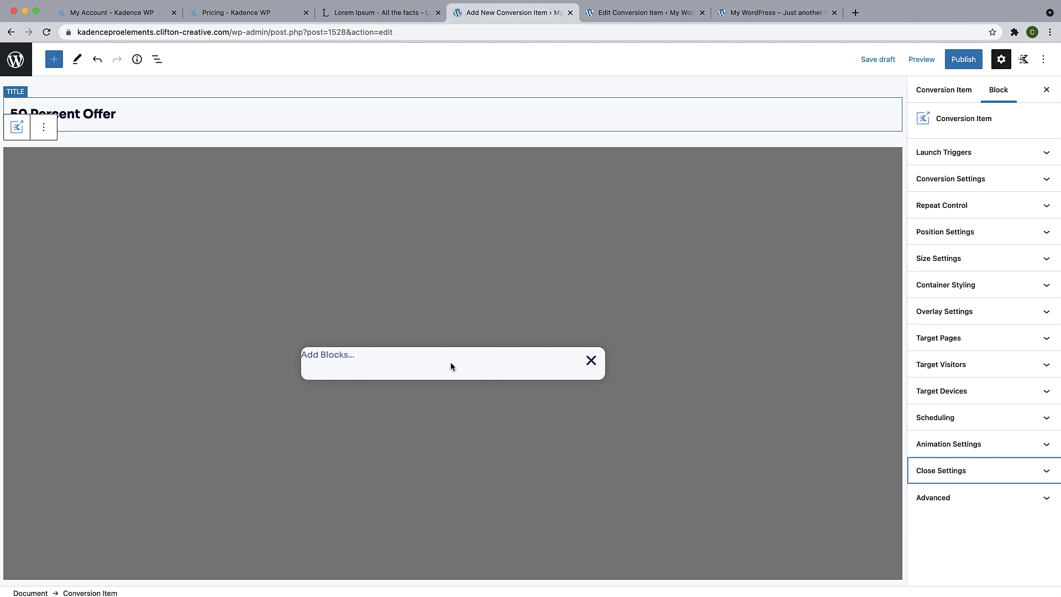
Insert a single-column Row Layout block into the empty popup.
{"action": "left_click", "coordinate": [336, 357]}
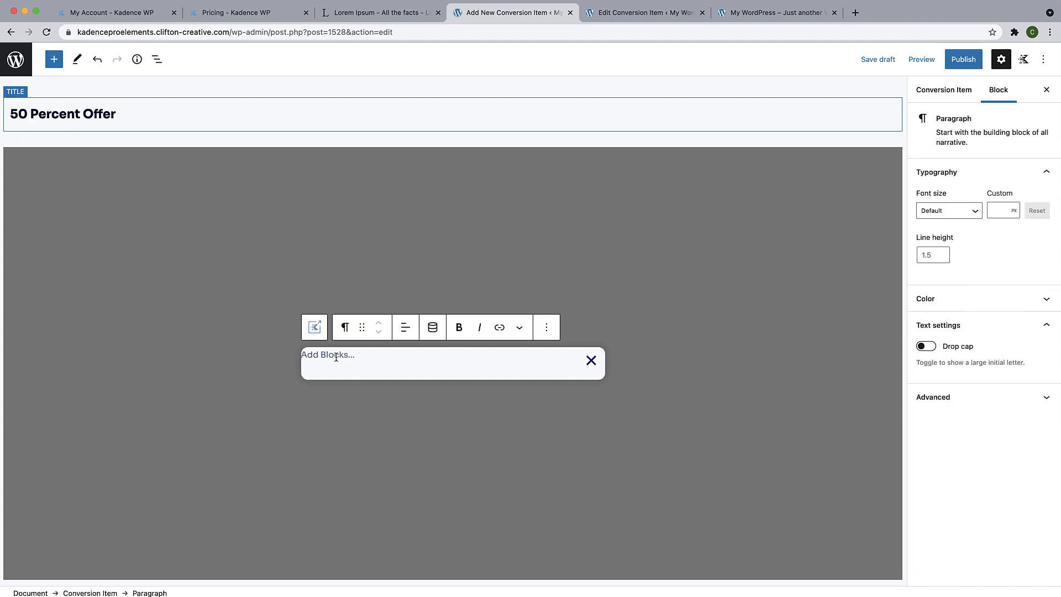
{"action": "type", "text": "/"}
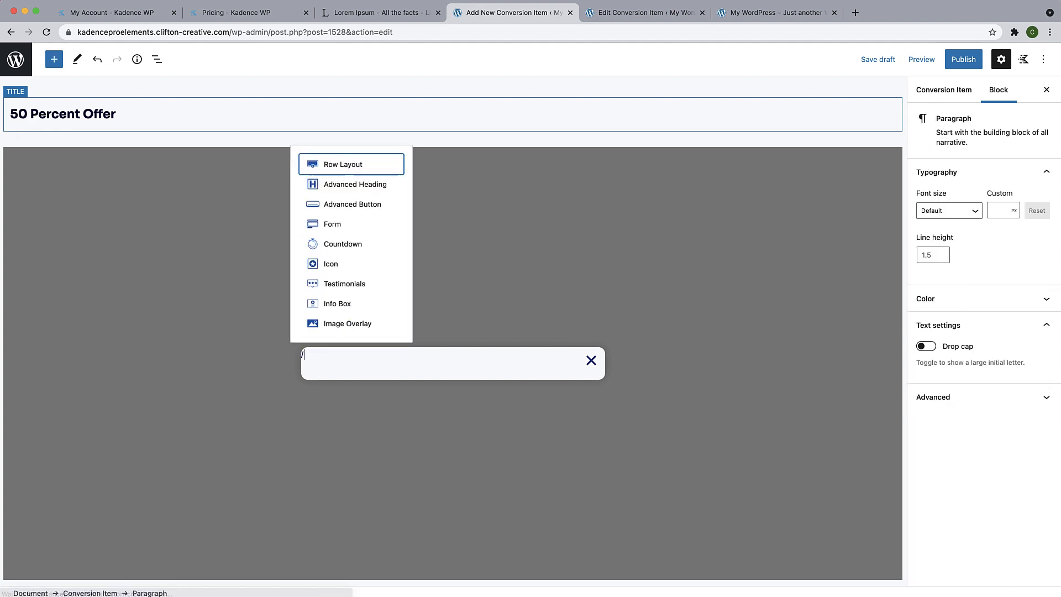
{"action": "left_click", "coordinate": [343, 165]}
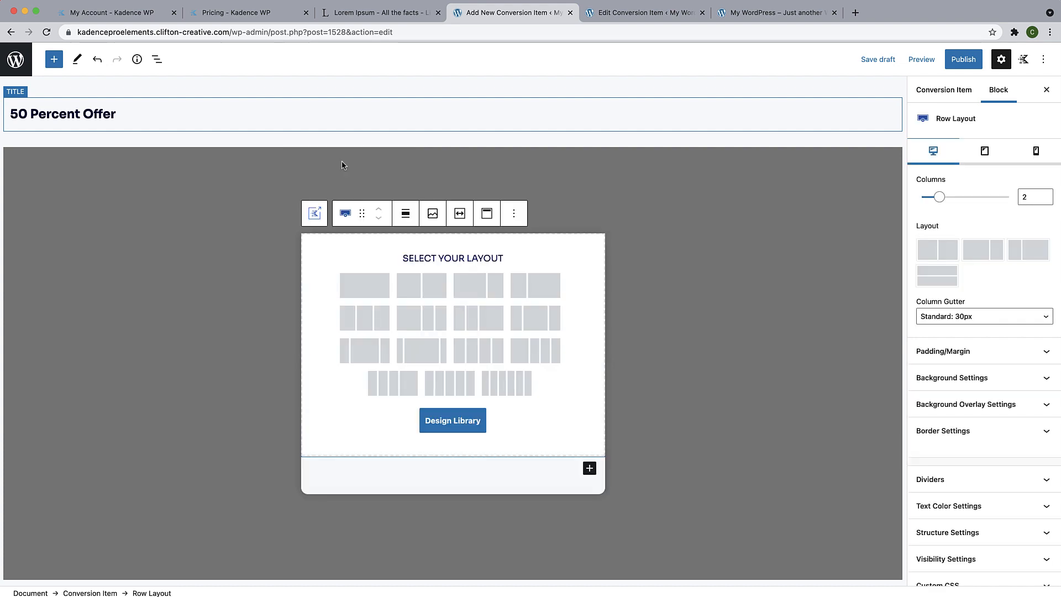
{"action": "left_click", "coordinate": [361, 286]}
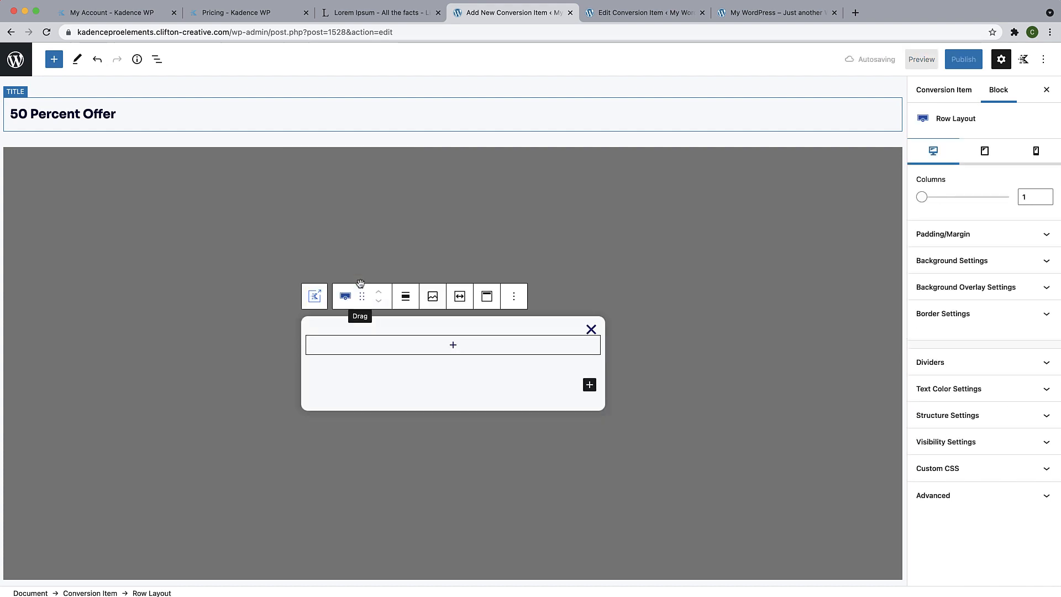
Nest a second single-column Row Layout block inside the first row's section.
{"action": "left_click", "coordinate": [453, 348]}
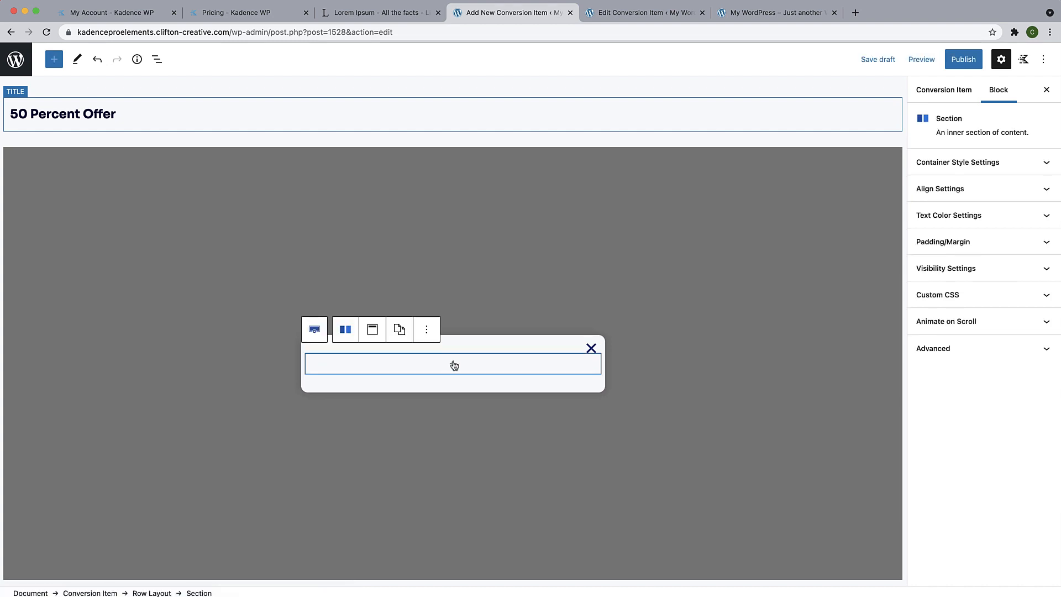
{"action": "left_click", "coordinate": [453, 365]}
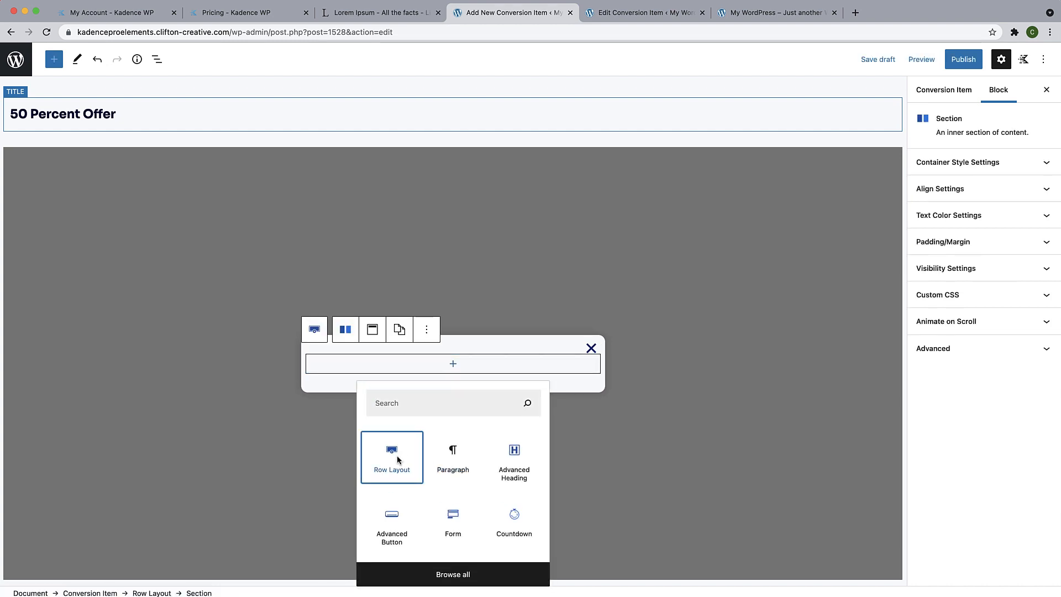
{"action": "left_click", "coordinate": [396, 456]}
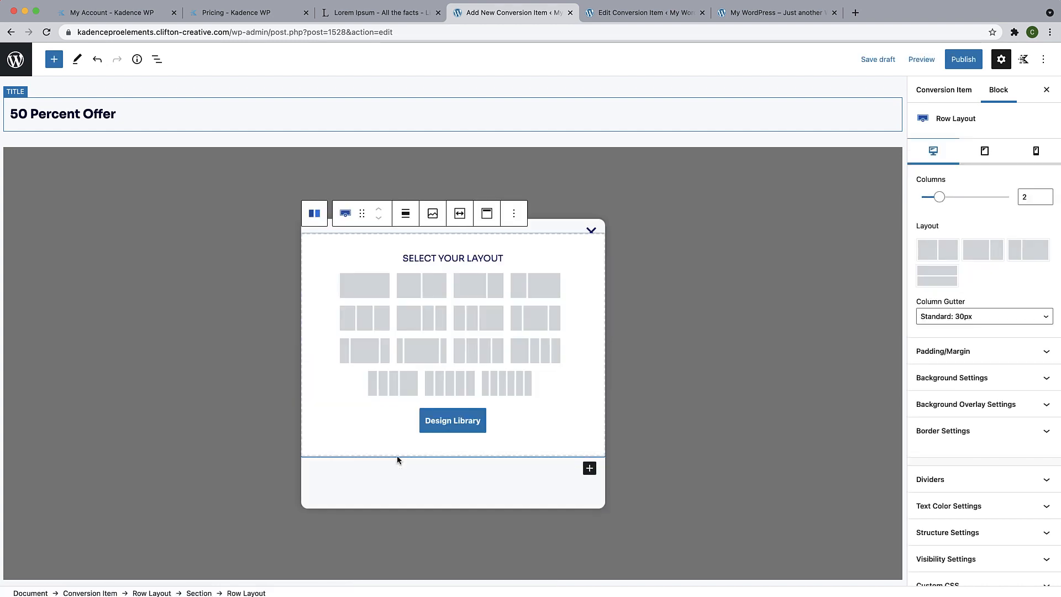
{"action": "left_click", "coordinate": [383, 289]}
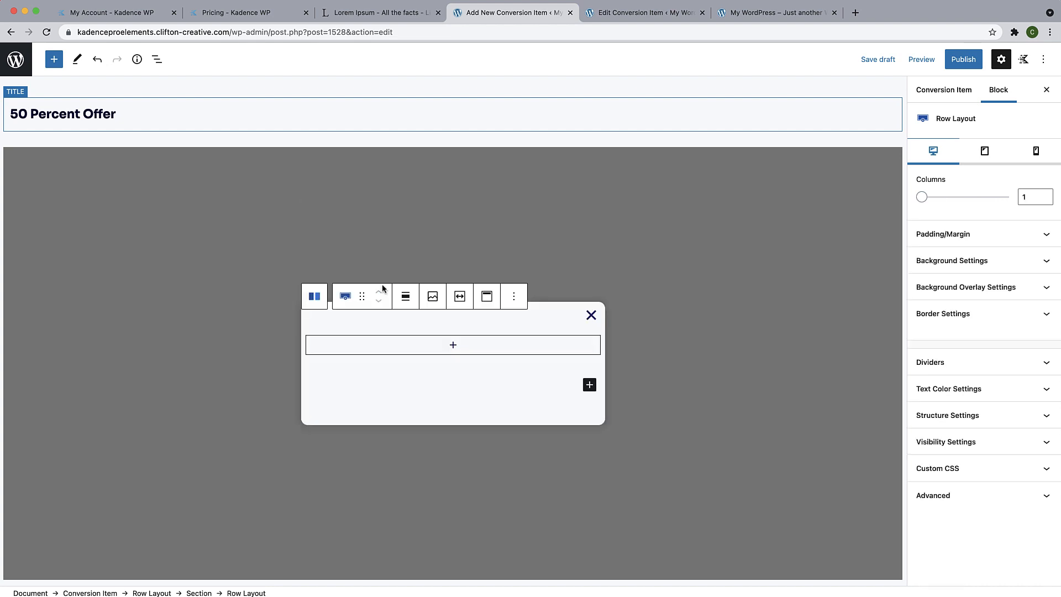
Add an Advanced Heading reading "Get Early Bird Pricing" in the inner row's section and center its text.
{"action": "left_click", "coordinate": [454, 346]}
{"action": "left_click", "coordinate": [453, 363]}
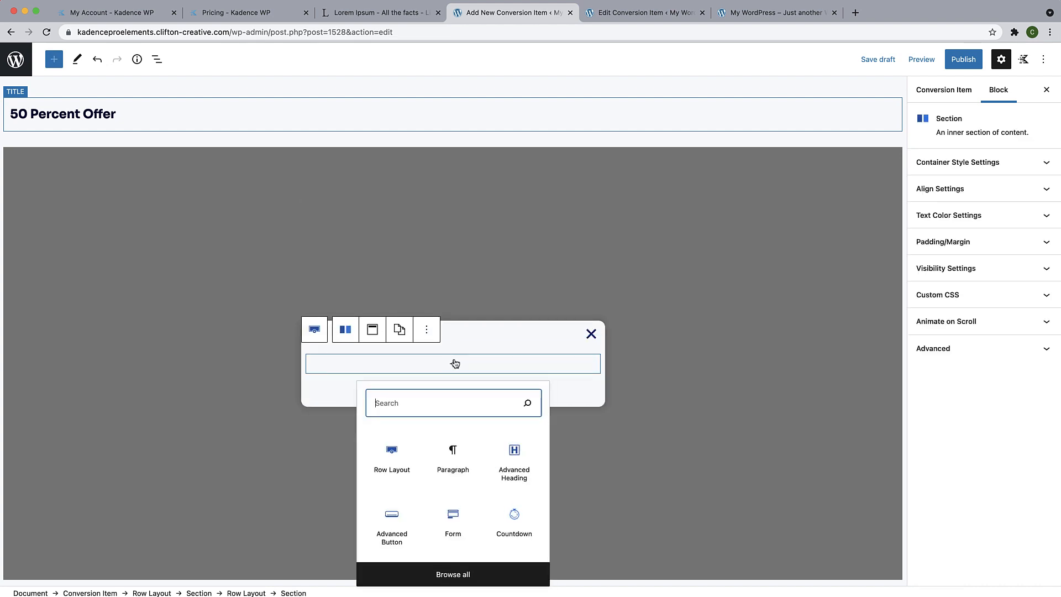
{"action": "left_click", "coordinate": [513, 464]}
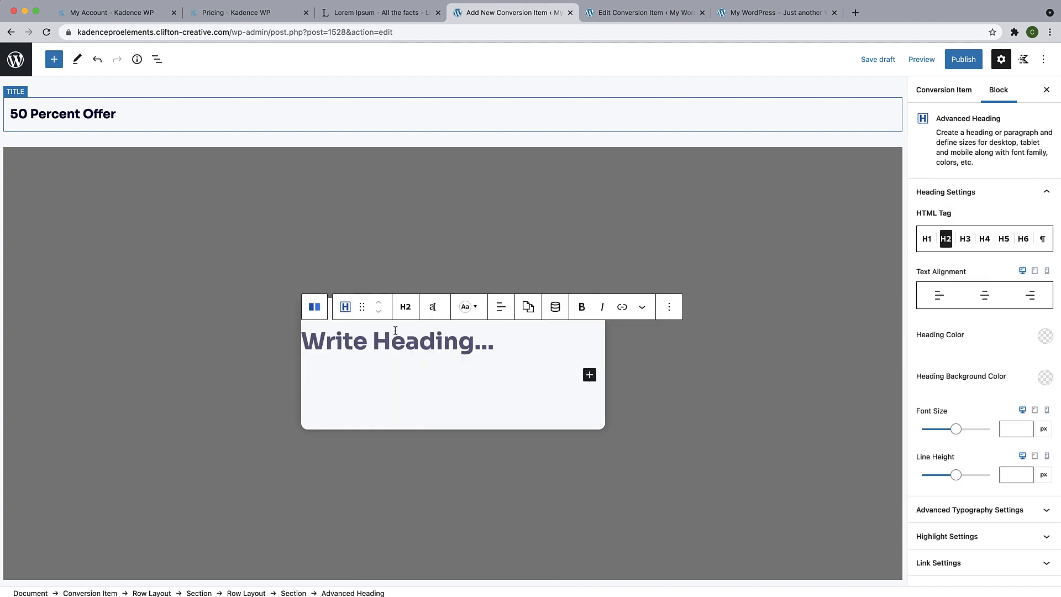
{"action": "type", "text": "Get "}
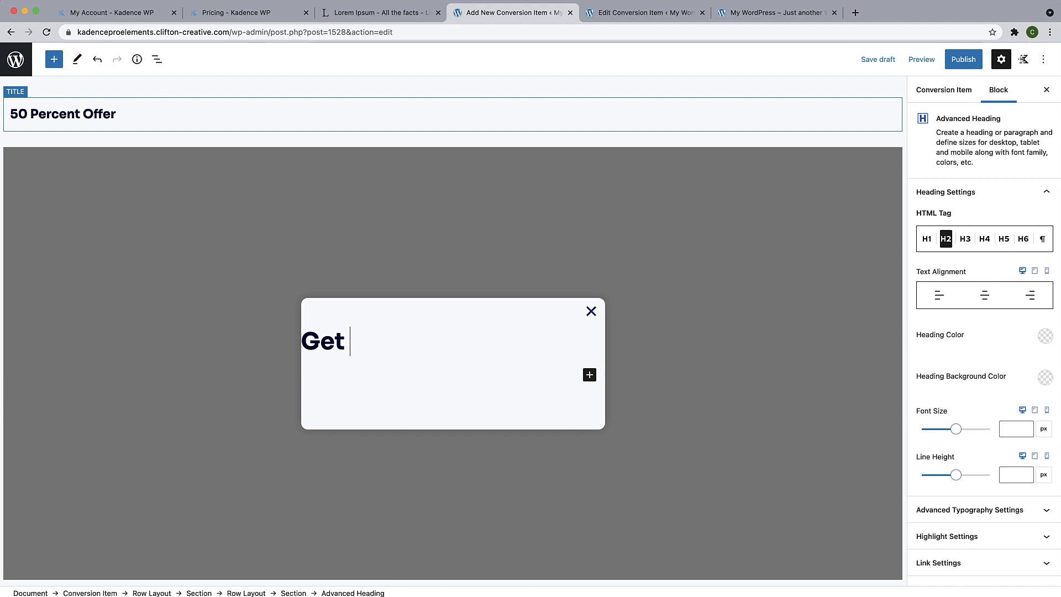
{"action": "type", "text": "E"}
{"action": "type", "text": "arly "}
{"action": "type", "text": "Birf"}
{"action": "key", "text": "BackSpace"}
{"action": "key", "text": "BackSpace"}
{"action": "type", "text": "d"}
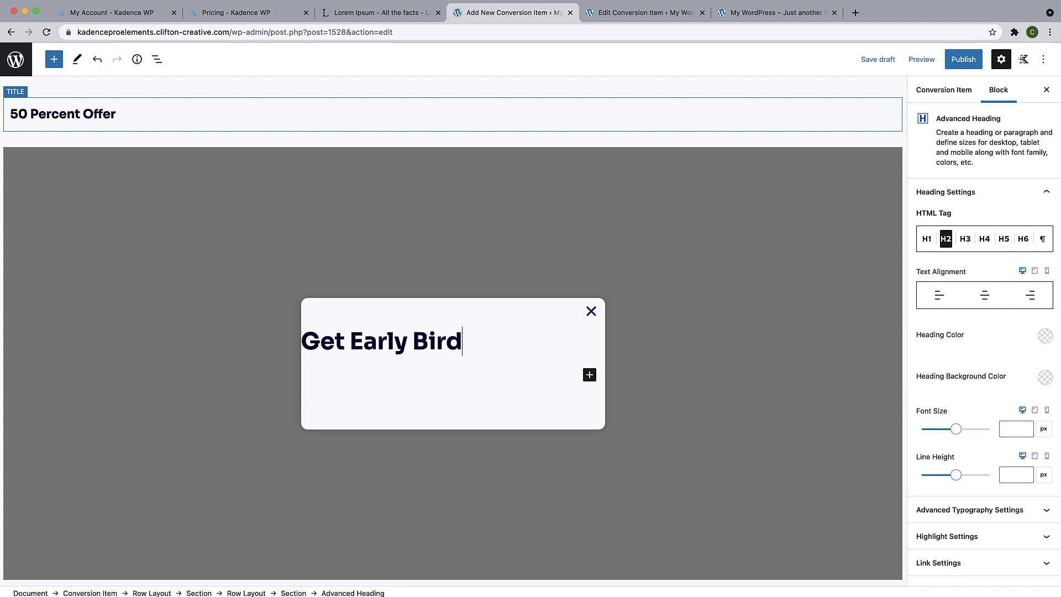
{"action": "type", "text": " Pricing"}
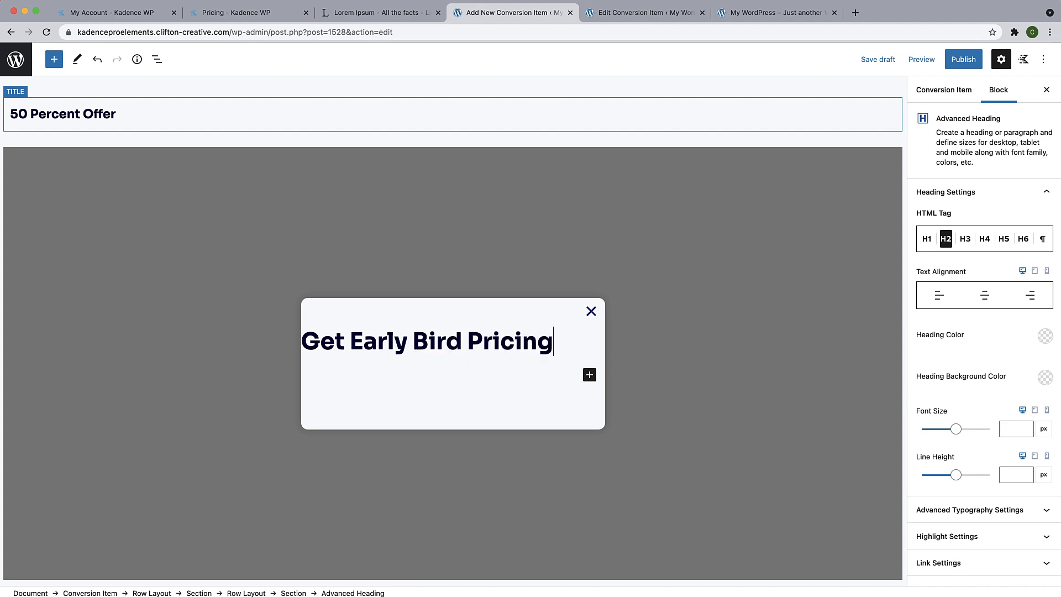
{"action": "left_click", "coordinate": [499, 307]}
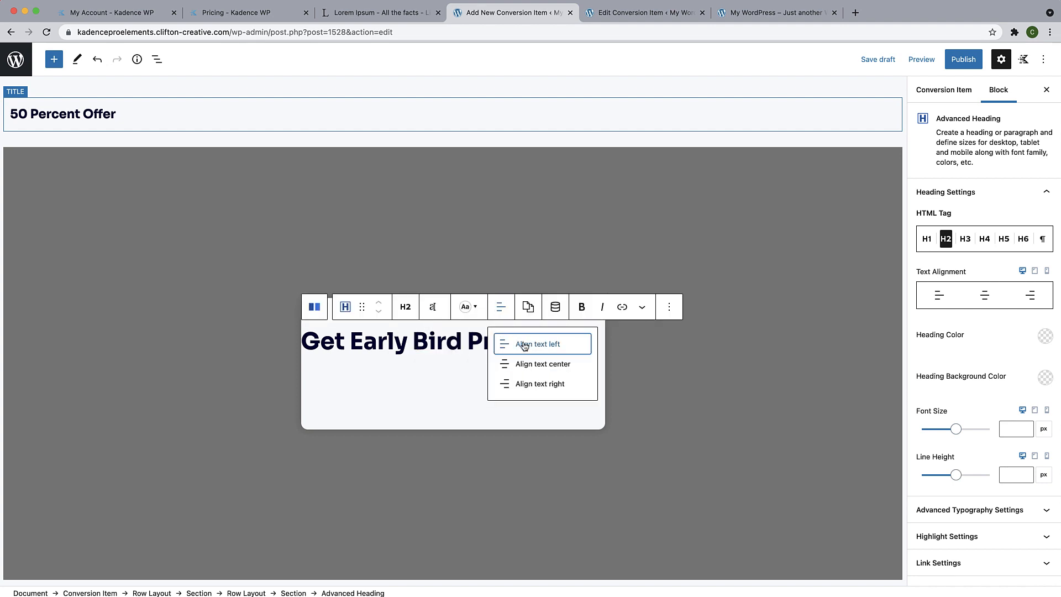
{"action": "left_click", "coordinate": [526, 362]}
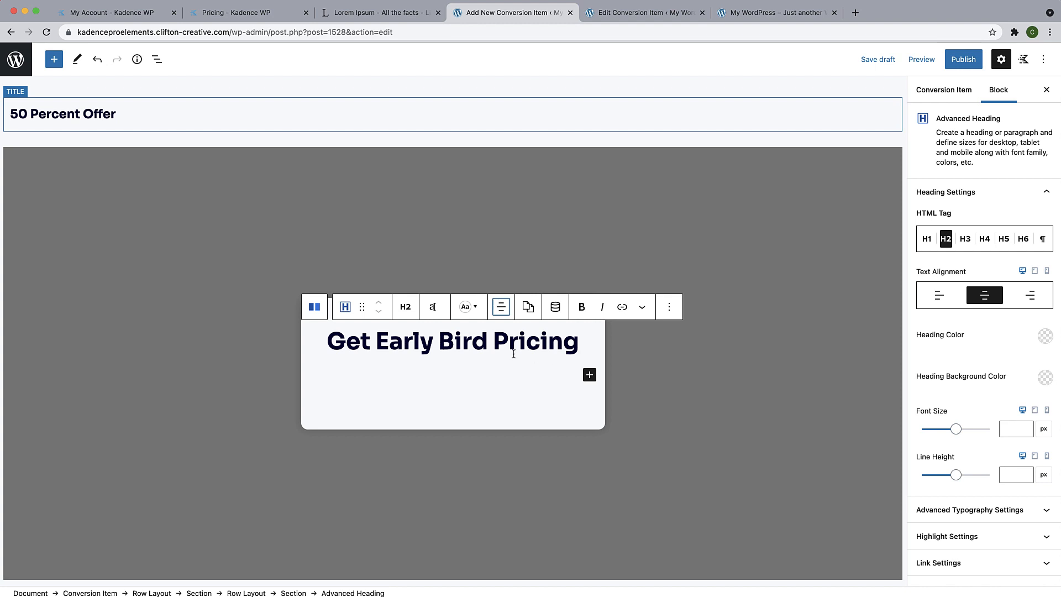
Add an Advanced Heading reading "50% Off" below the "Get Early Bird Pricing" heading and center its text.
{"action": "left_click", "coordinate": [589, 375]}
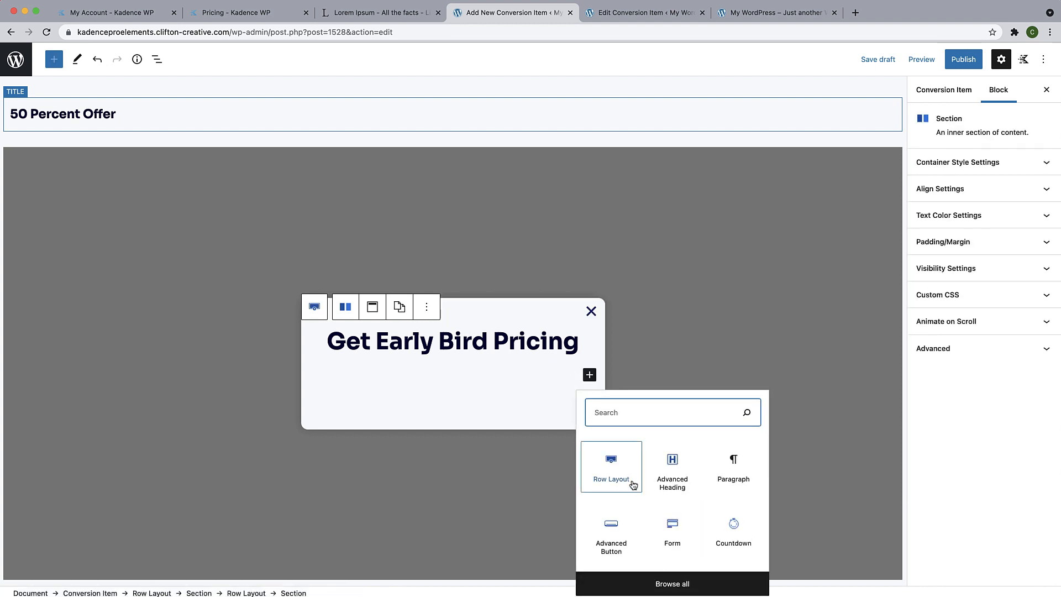
{"action": "left_click", "coordinate": [675, 484]}
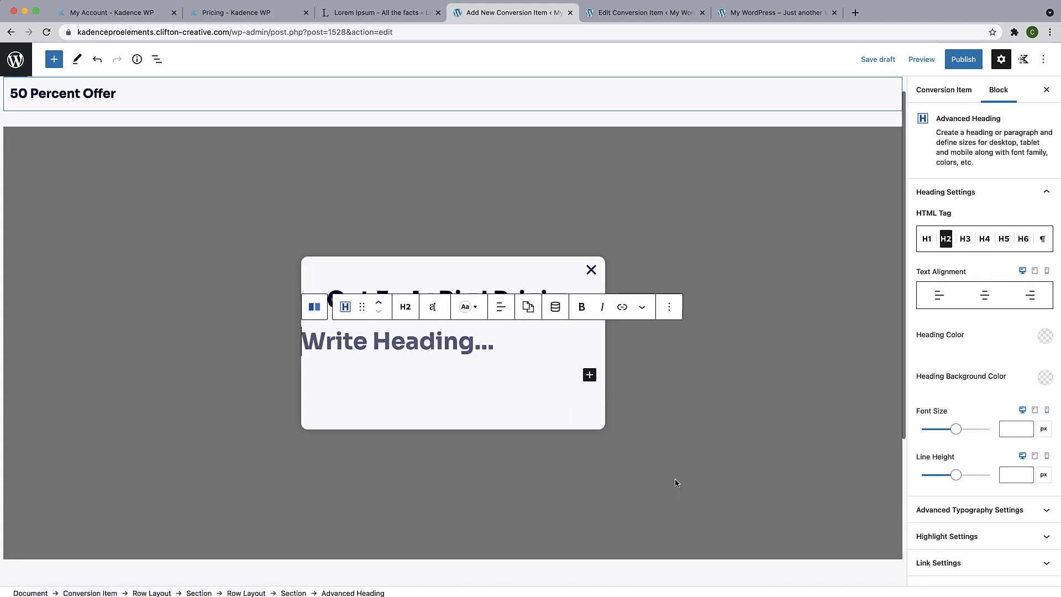
{"action": "type", "text": "50"}
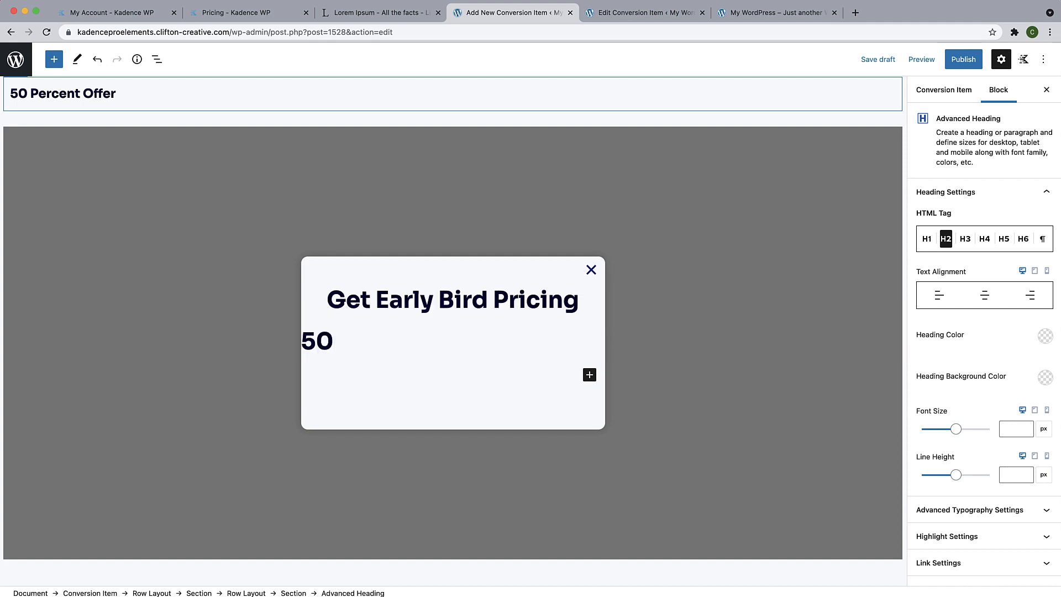
{"action": "type", "text": "% Off"}
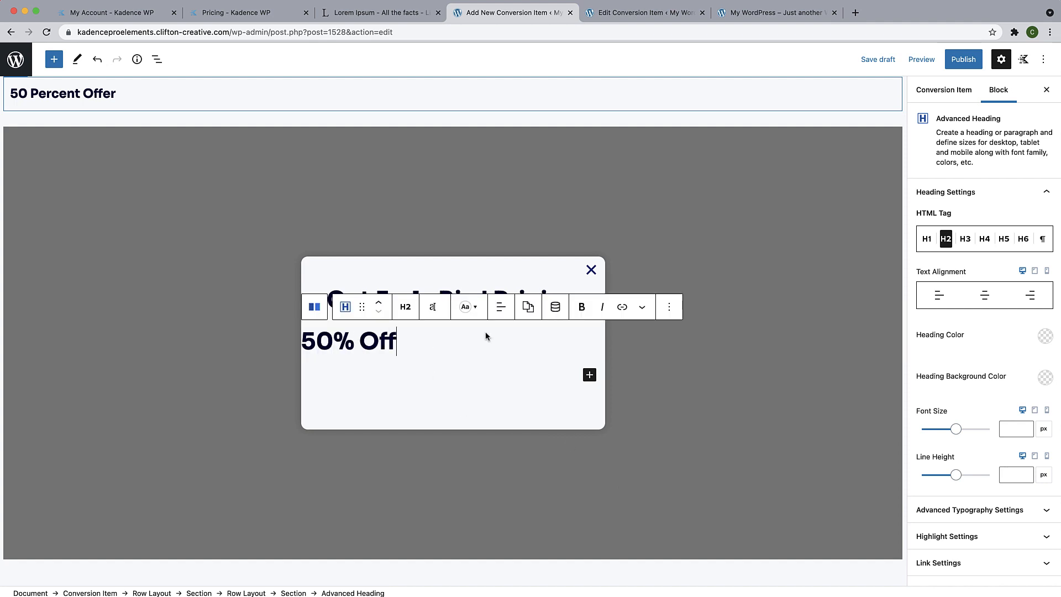
{"action": "left_click", "coordinate": [501, 308]}
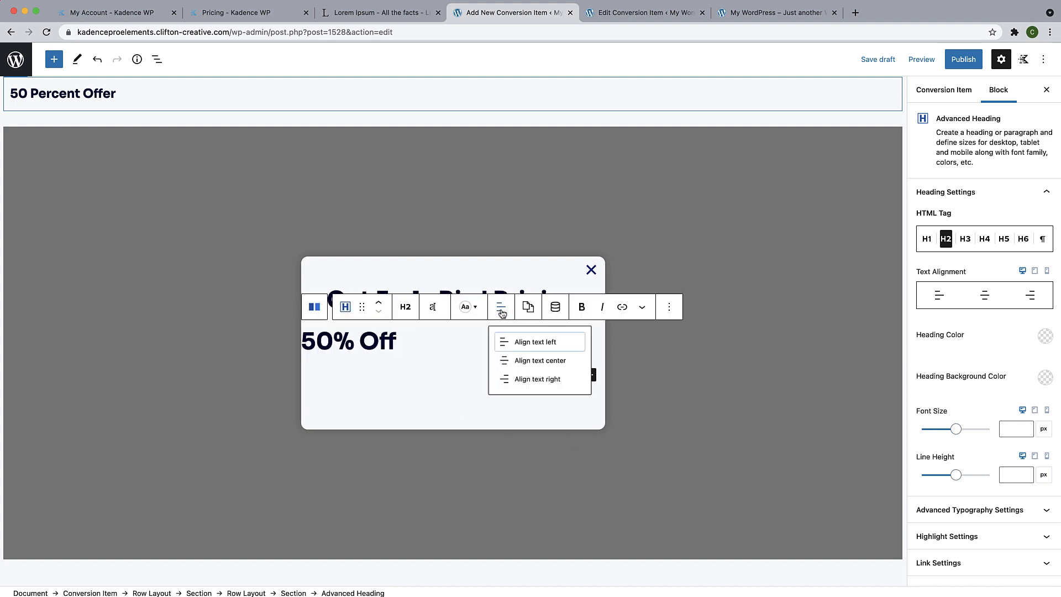
{"action": "left_click", "coordinate": [518, 364]}
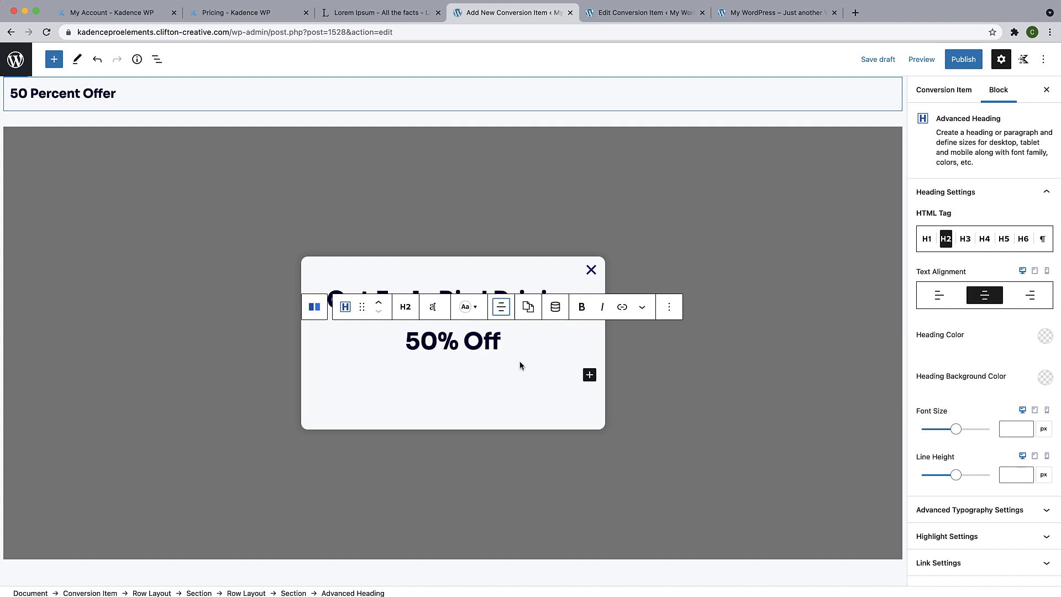
Set the "50% Off" heading's font size to 55 px.
{"action": "left_click", "coordinate": [453, 345]}
{"action": "left_click_drag", "start_coordinate": [406, 344], "coordinate": [500, 344]}
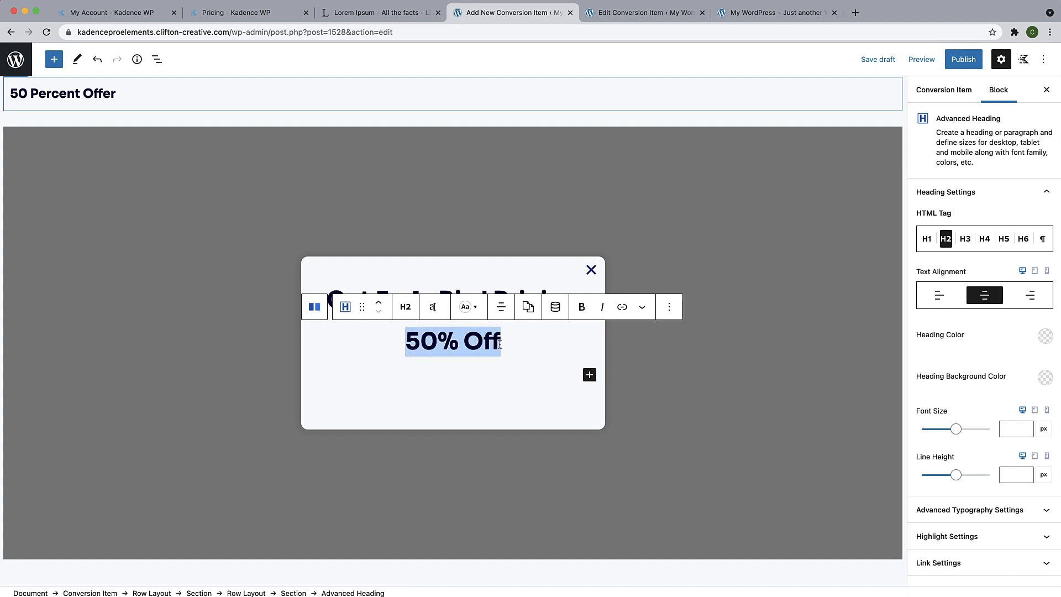
{"action": "left_click", "coordinate": [433, 308]}
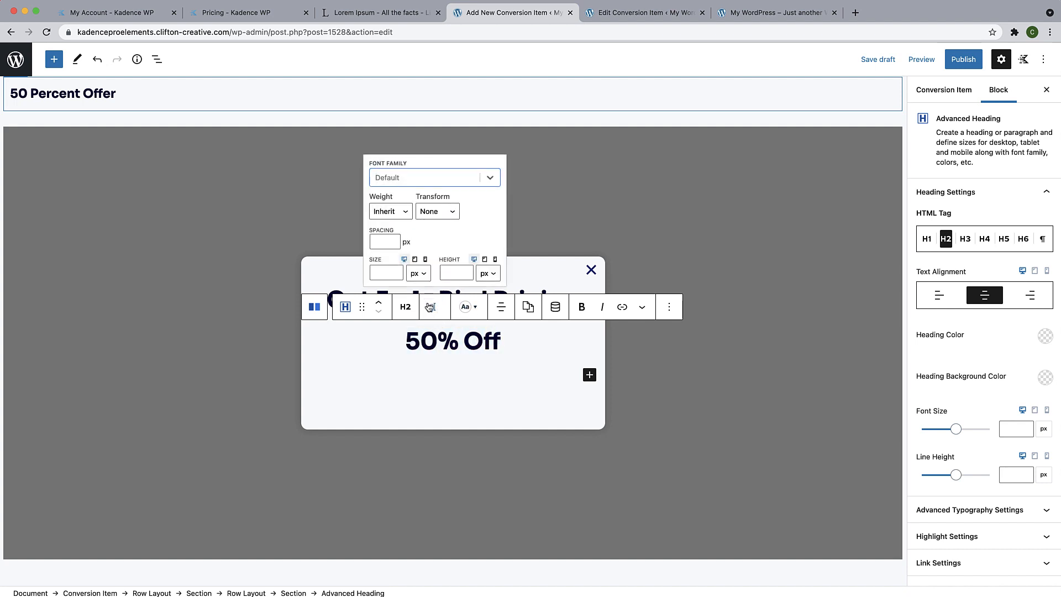
{"action": "left_click", "coordinate": [382, 272]}
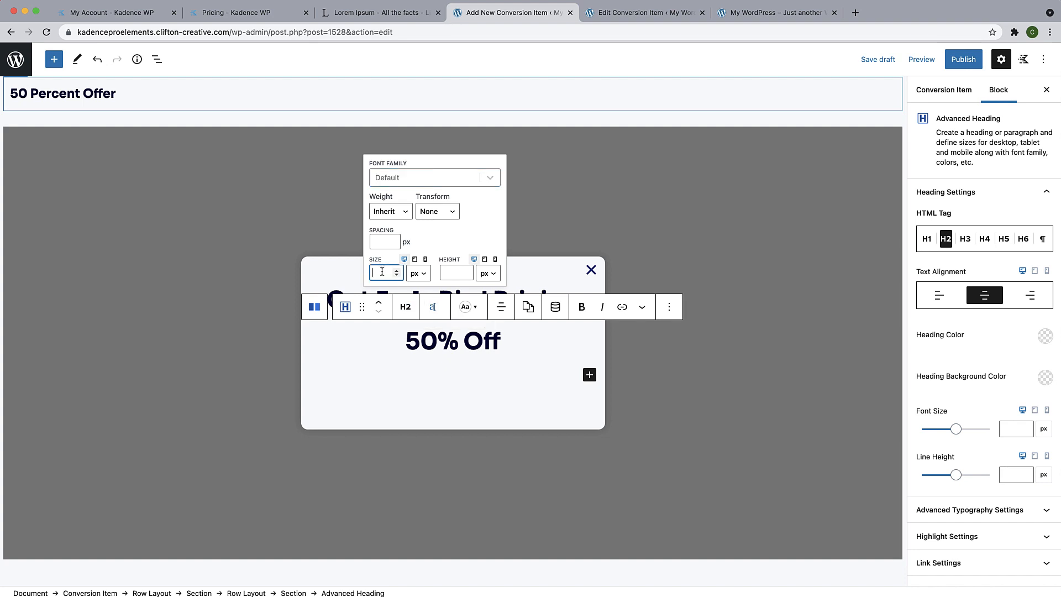
{"action": "type", "text": "45"}
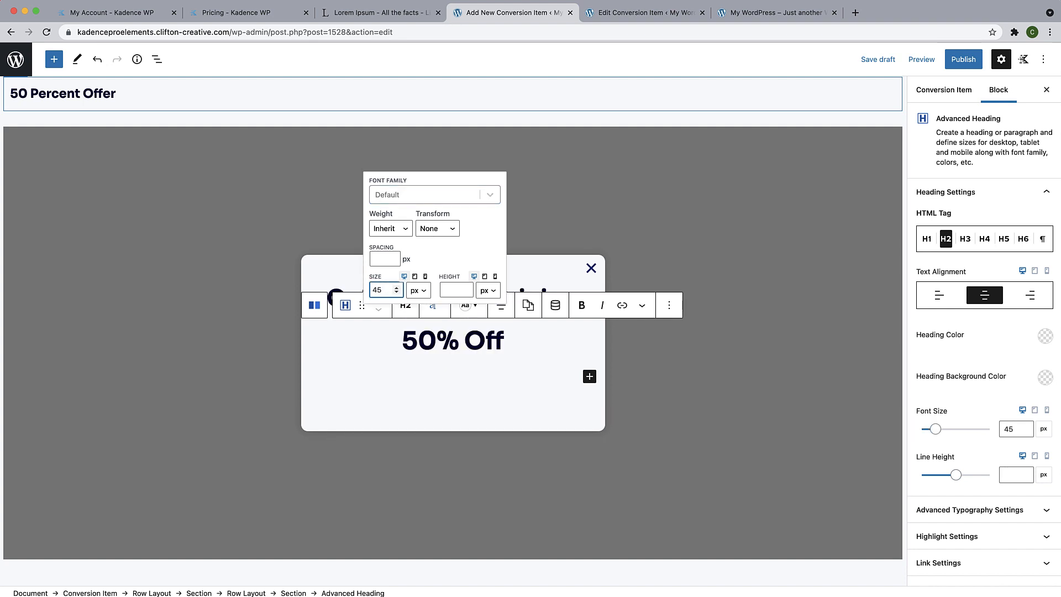
{"action": "left_click_drag", "start_coordinate": [378, 270], "coordinate": [367, 273]}
{"action": "type", "text": "5"}
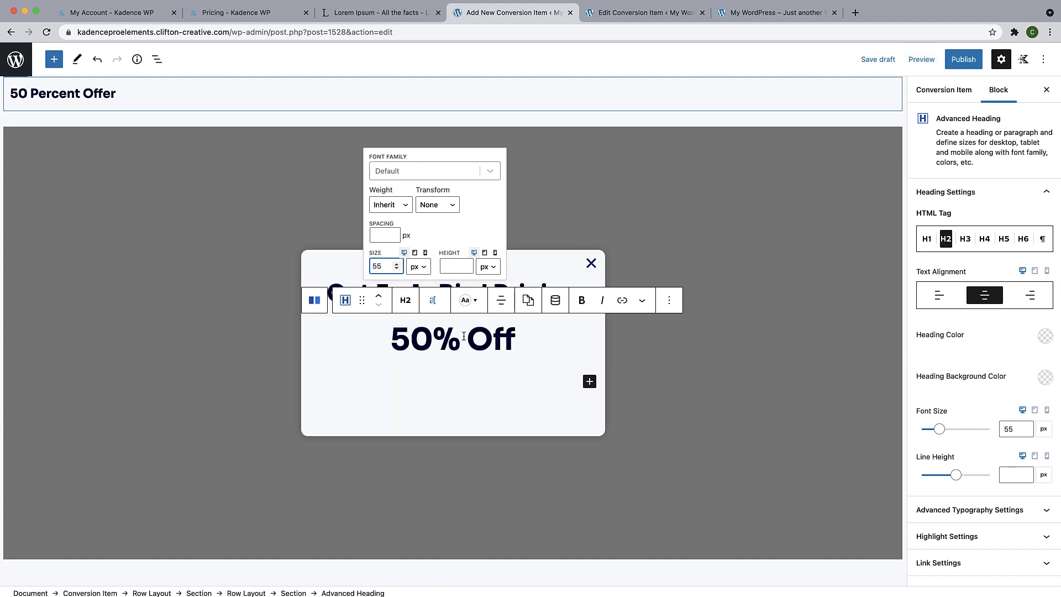
{"action": "left_click", "coordinate": [404, 209]}
{"action": "left_click", "coordinate": [404, 217]}
{"action": "left_click", "coordinate": [512, 375]}
{"action": "left_click", "coordinate": [512, 375]}
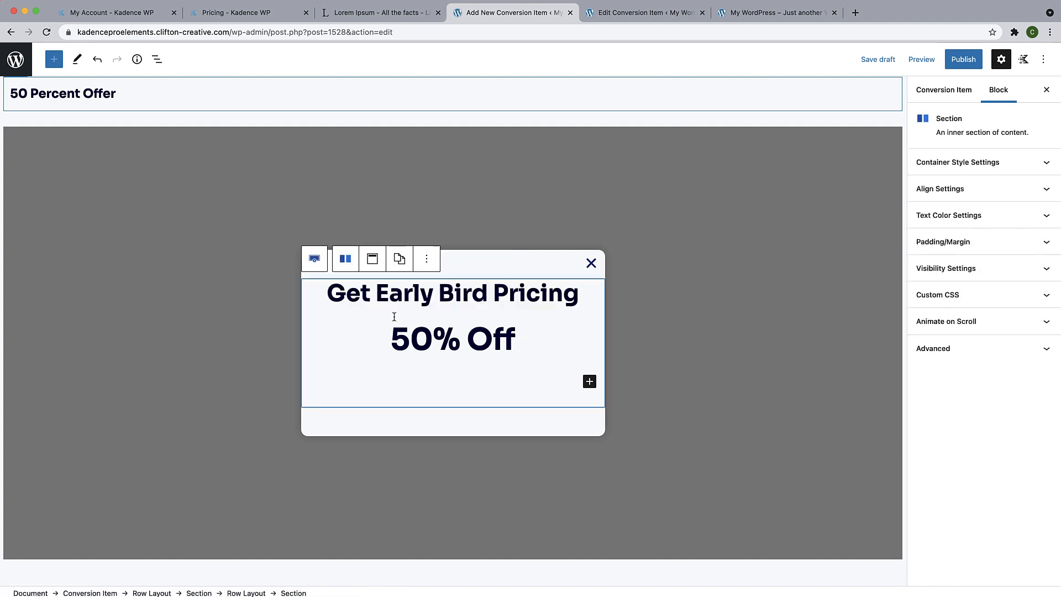
Add an Advanced Heading reading "Use Code: HALFOFFNOW" below the "50% Off" heading.
{"action": "left_click", "coordinate": [517, 344]}
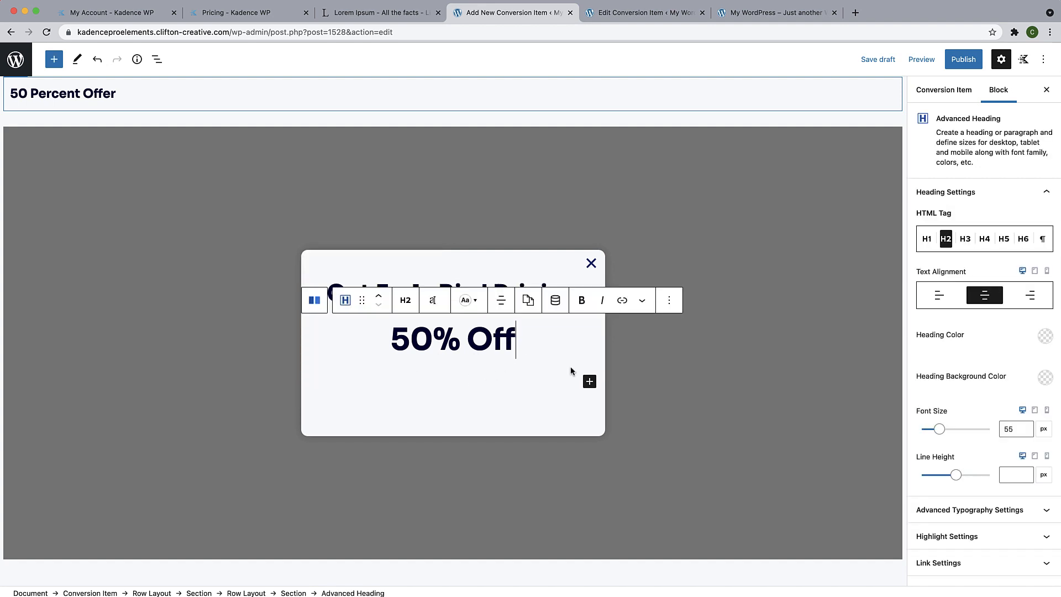
{"action": "key", "text": "Return"}
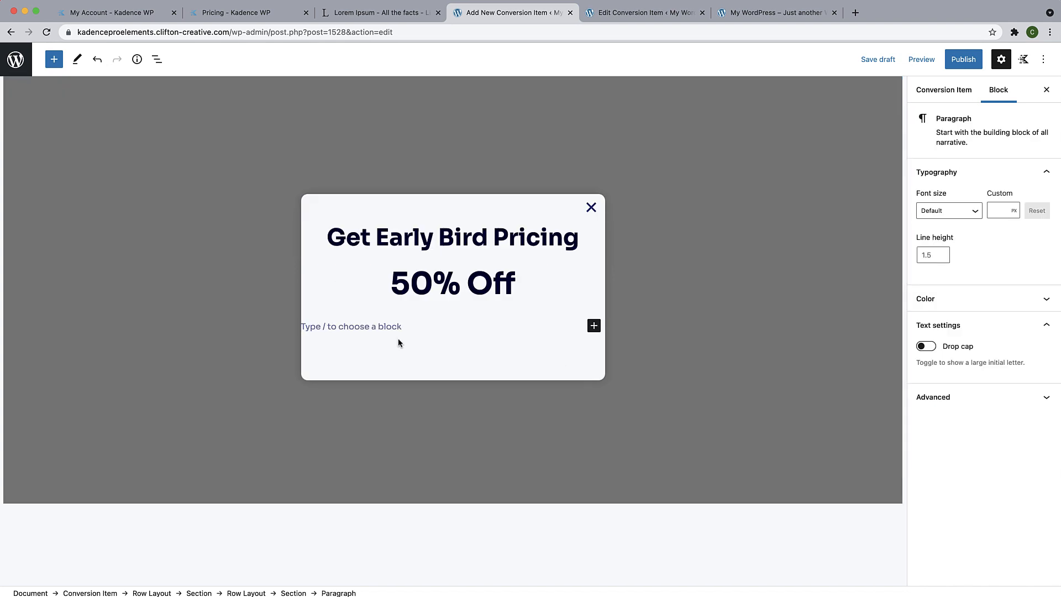
{"action": "type", "text": "/"}
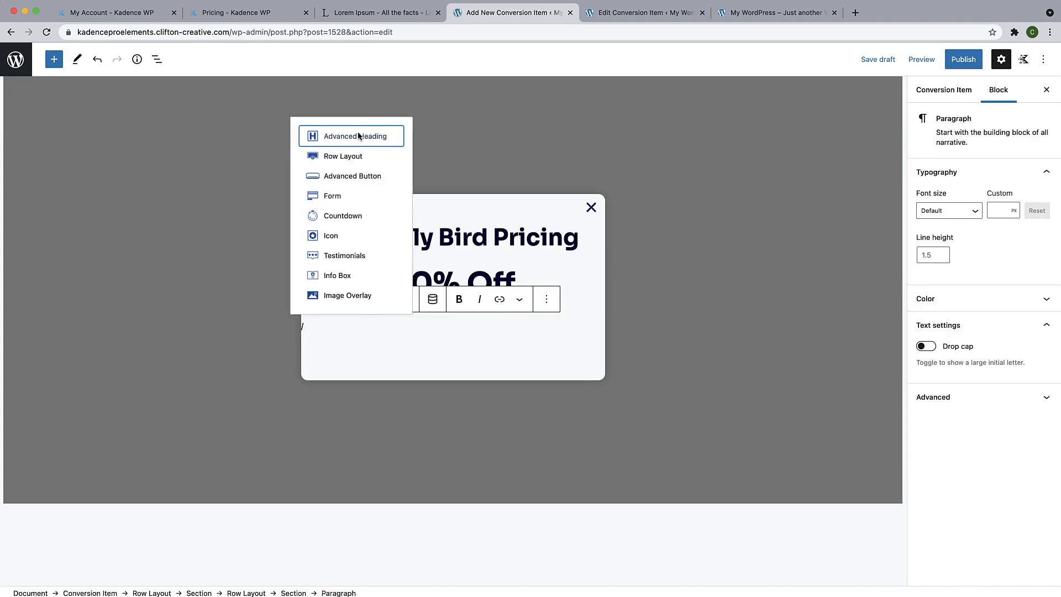
{"action": "left_click", "coordinate": [358, 137]}
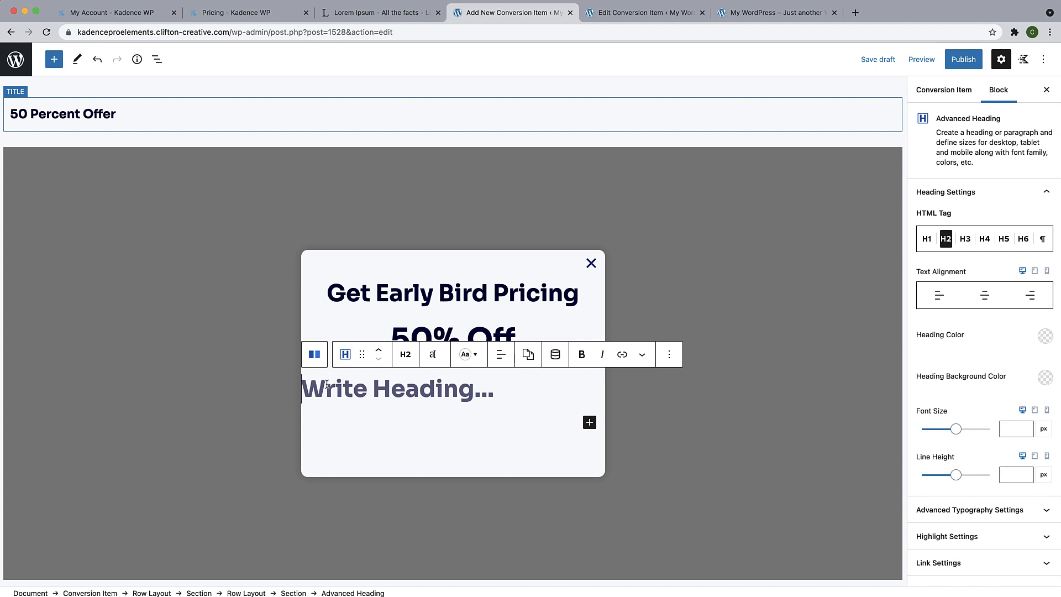
{"action": "type", "text": "Use Code"}
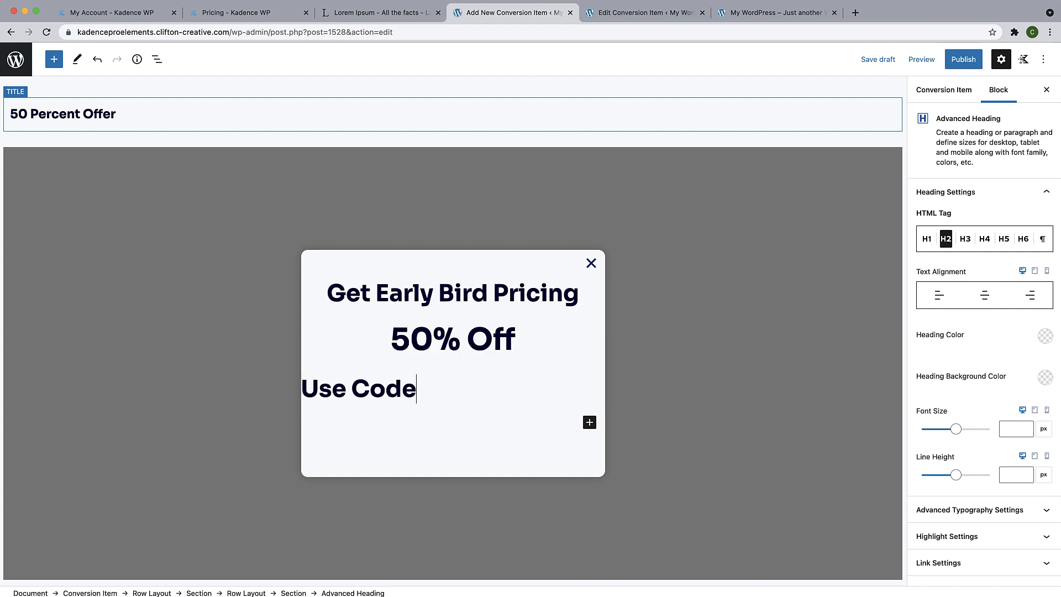
{"action": "type", "text": ": Hal"}
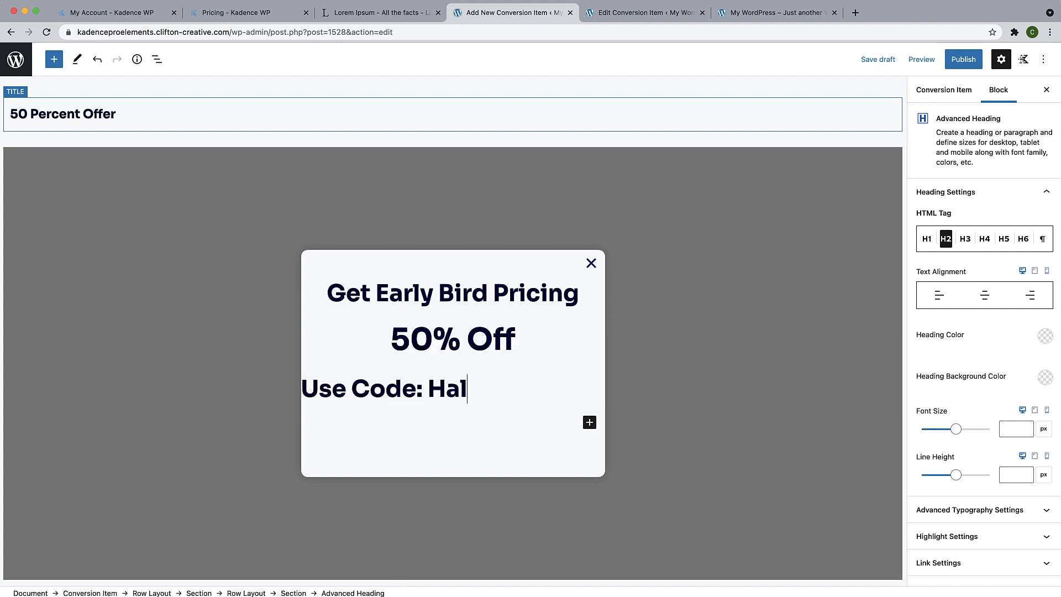
{"action": "key", "text": "BackSpace"}
{"action": "key", "text": "BackSpace"}
{"action": "type", "text": "ALF"}
{"action": "type", "text": "OCC"}
{"action": "key", "text": "BackSpace"}
{"action": "key", "text": "BackSpace"}
{"action": "type", "text": "FFNOW"}
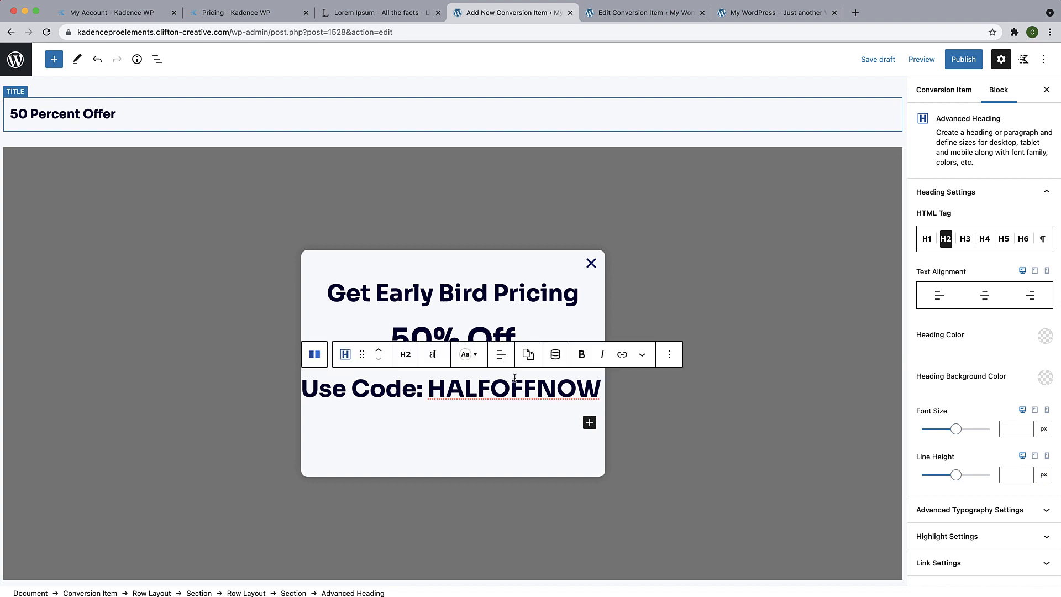
Set the "Use Code: HALFOFFNOW" heading's font size to 36 px and center its text.
{"action": "left_click", "coordinate": [432, 354]}
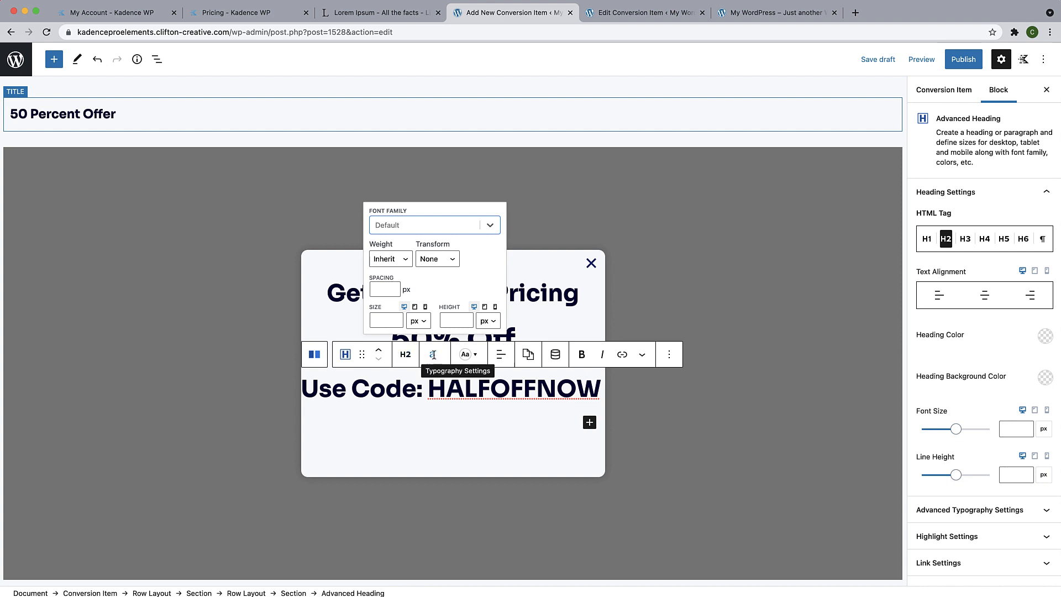
{"action": "left_click", "coordinate": [386, 319]}
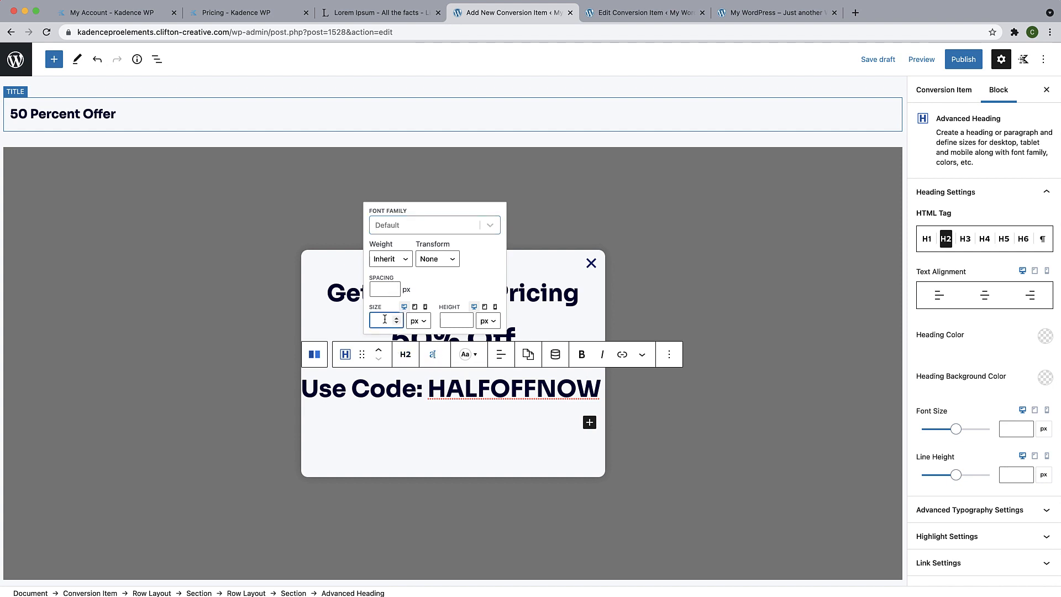
{"action": "type", "text": "36"}
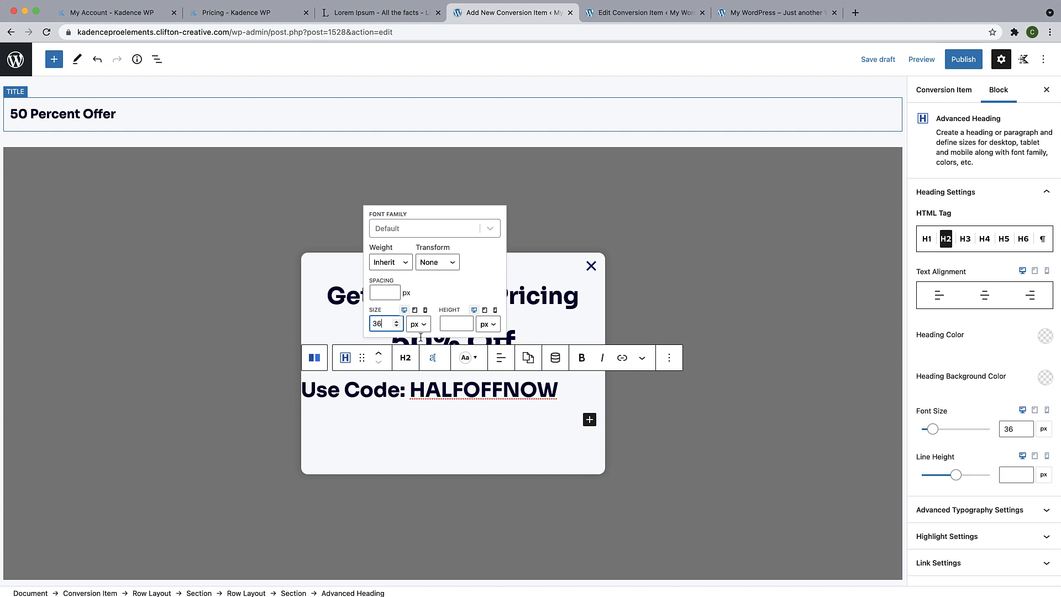
{"action": "left_click", "coordinate": [501, 357]}
{"action": "left_click", "coordinate": [533, 415]}
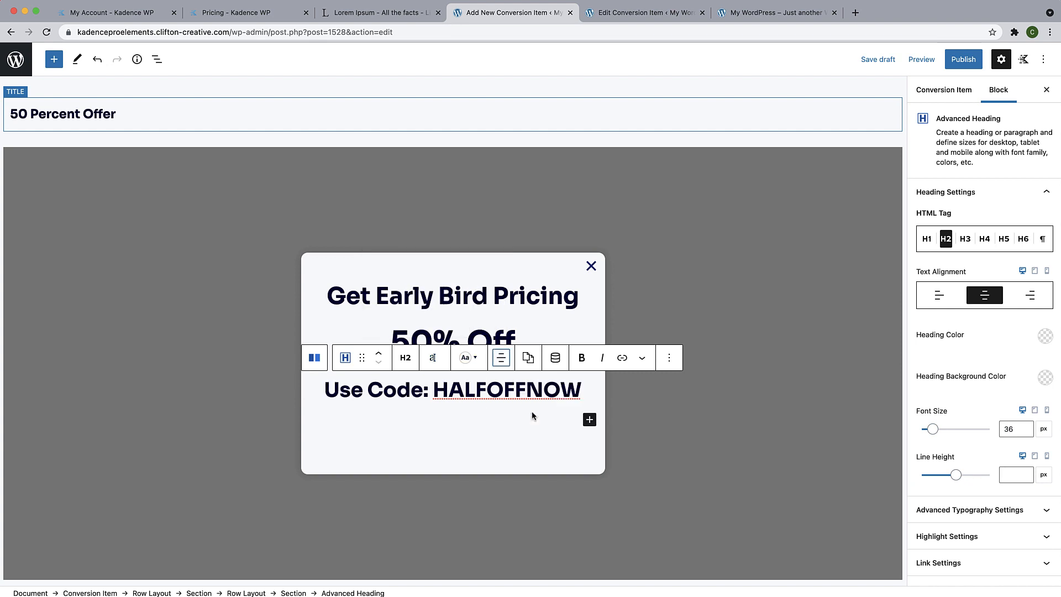
{"action": "left_click", "coordinate": [507, 407]}
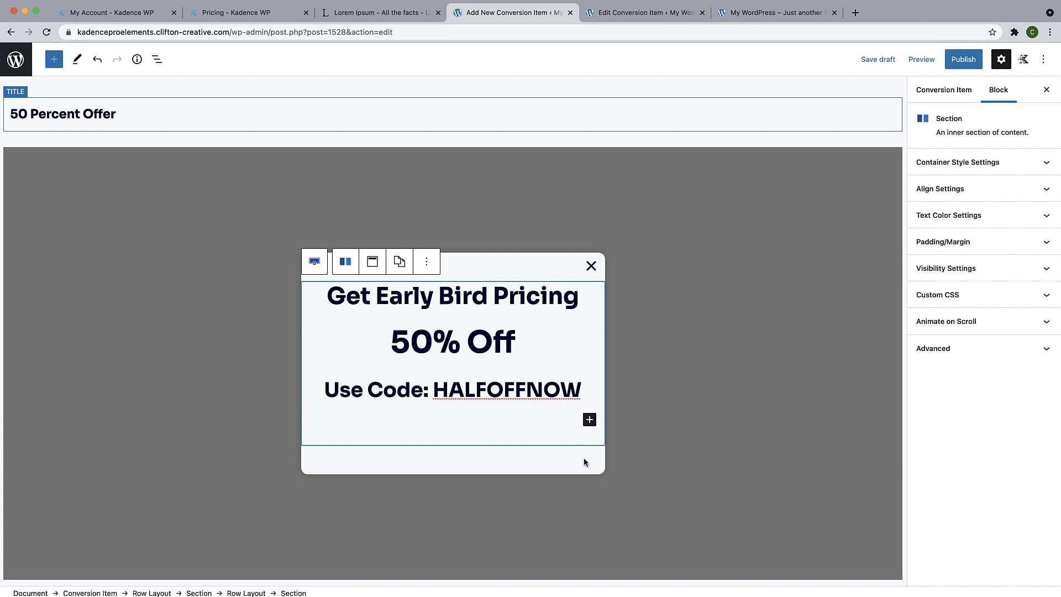
Insert a Countdown block below the coupon code heading and center the timer.
{"action": "left_click", "coordinate": [590, 420]}
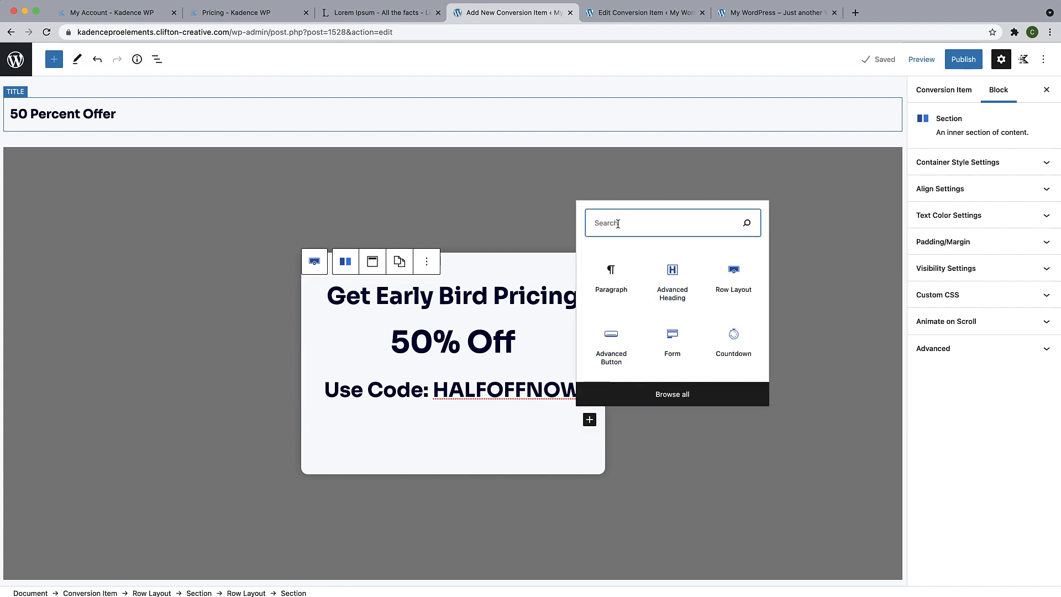
{"action": "type", "text": "count"}
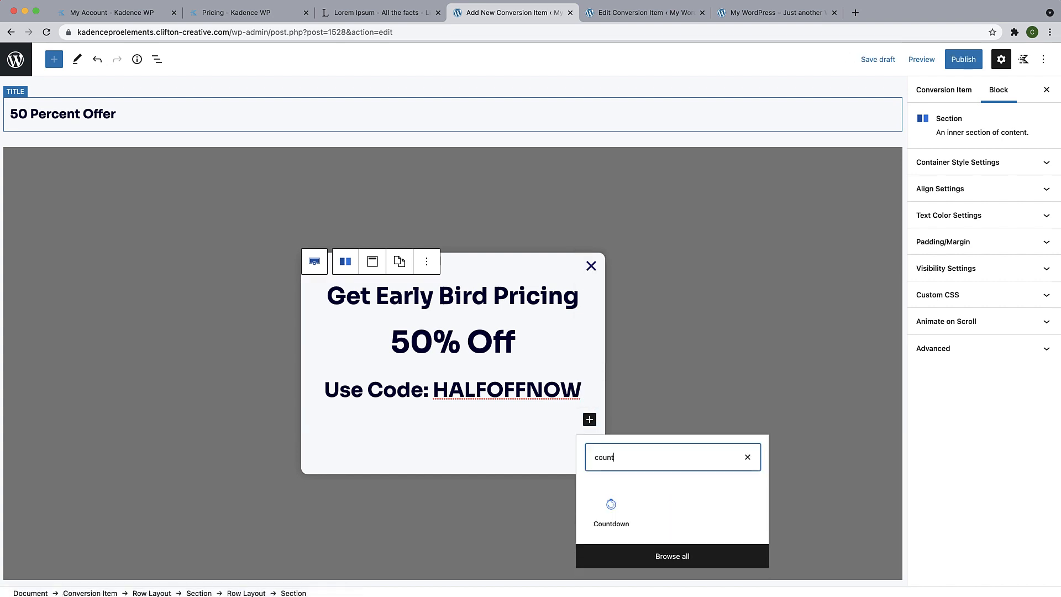
{"action": "left_click", "coordinate": [603, 518]}
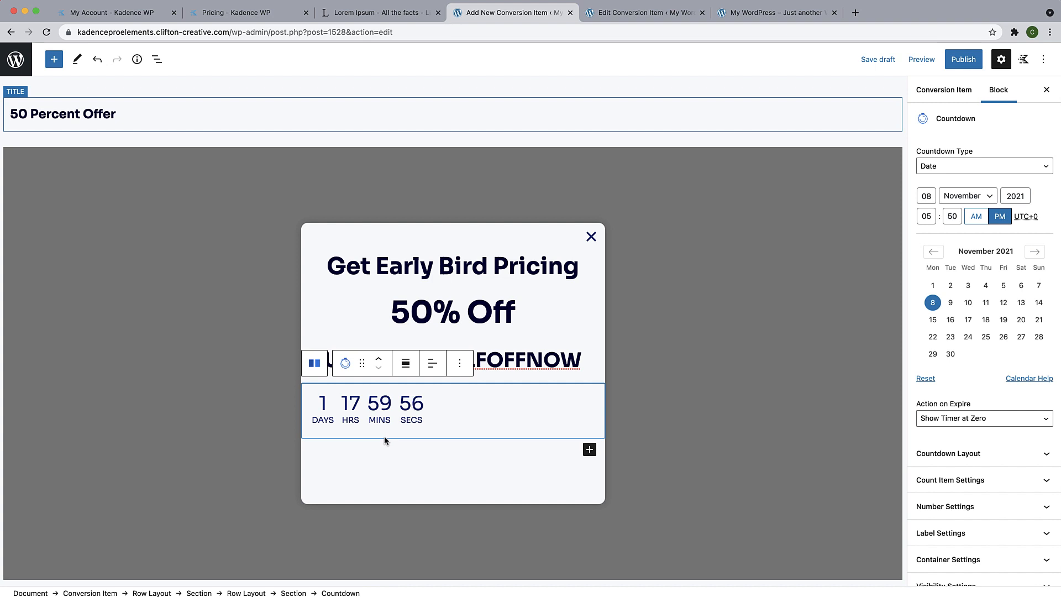
{"action": "left_click", "coordinate": [432, 365]}
{"action": "left_click", "coordinate": [460, 424]}
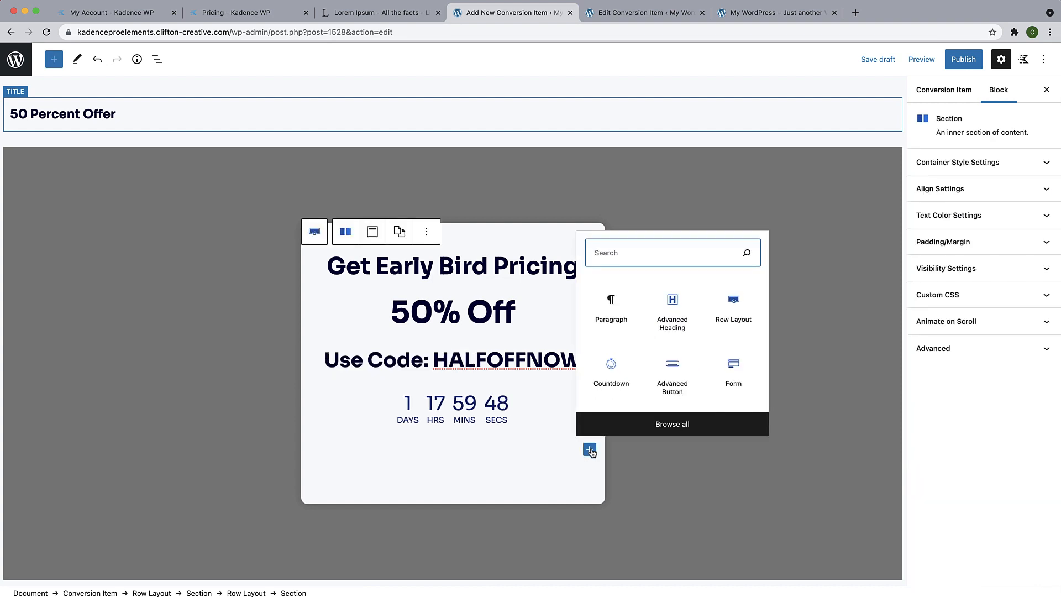
Add an Advanced Button labelled "Get Registered" below the countdown timer.
{"action": "left_click", "coordinate": [667, 377]}
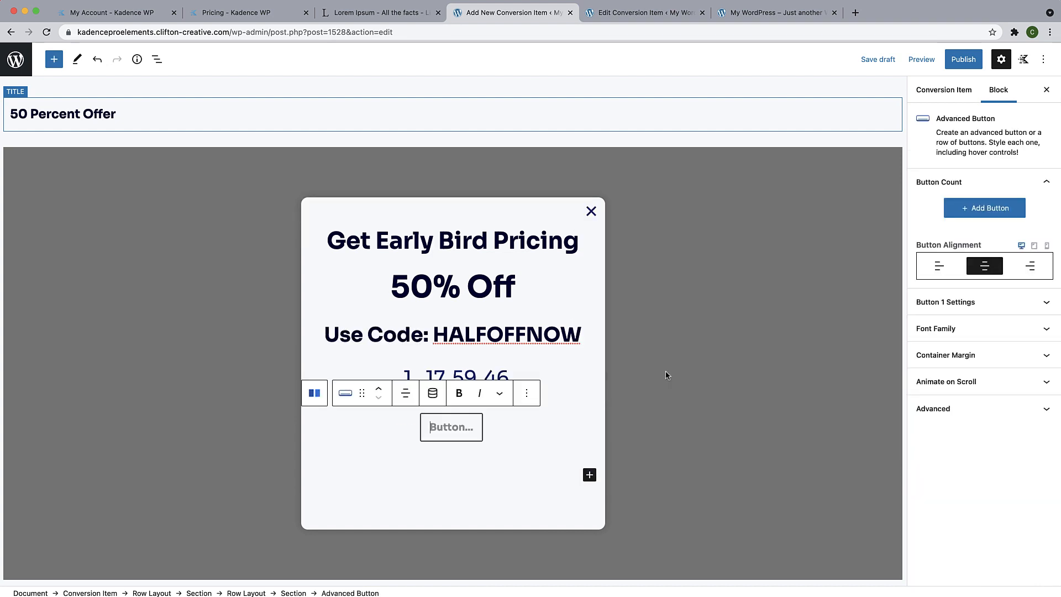
{"action": "scroll", "coordinate": [505, 433], "scroll_direction": "down", "scroll_amount": 1}
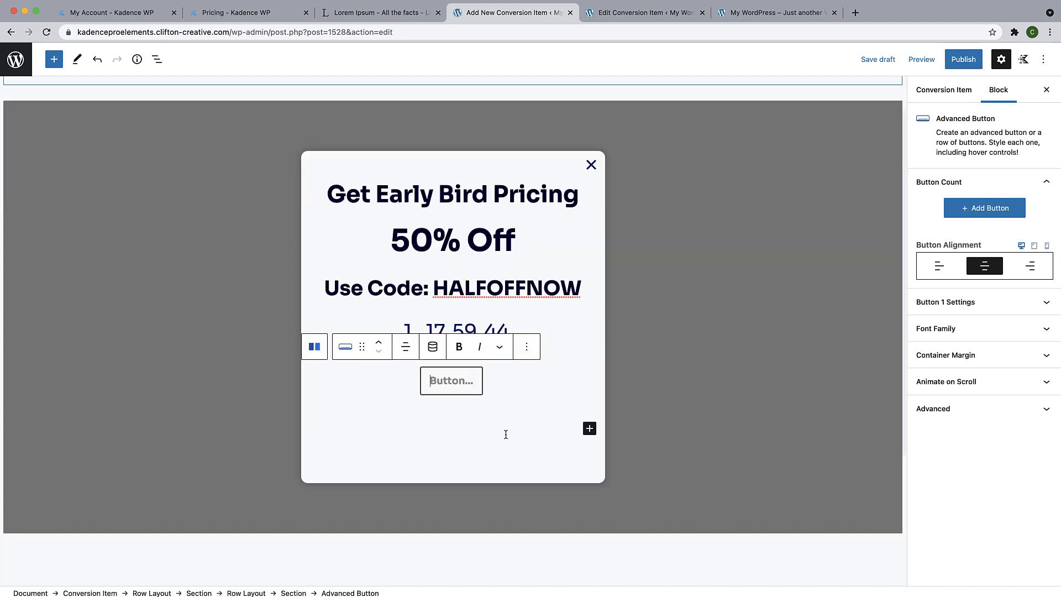
{"action": "type", "text": "Get"}
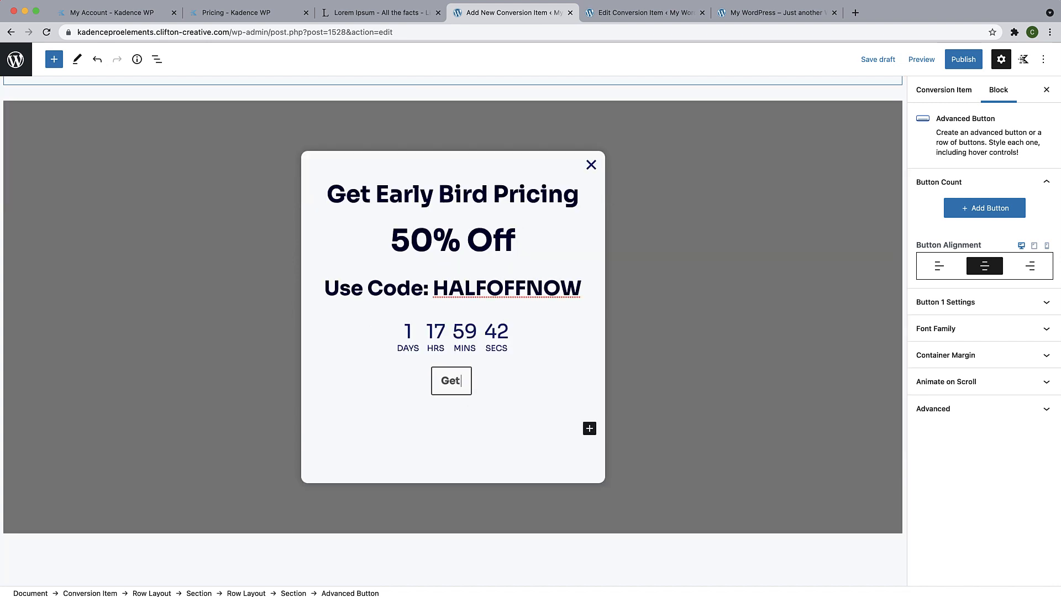
{"action": "type", "text": " Registered"}
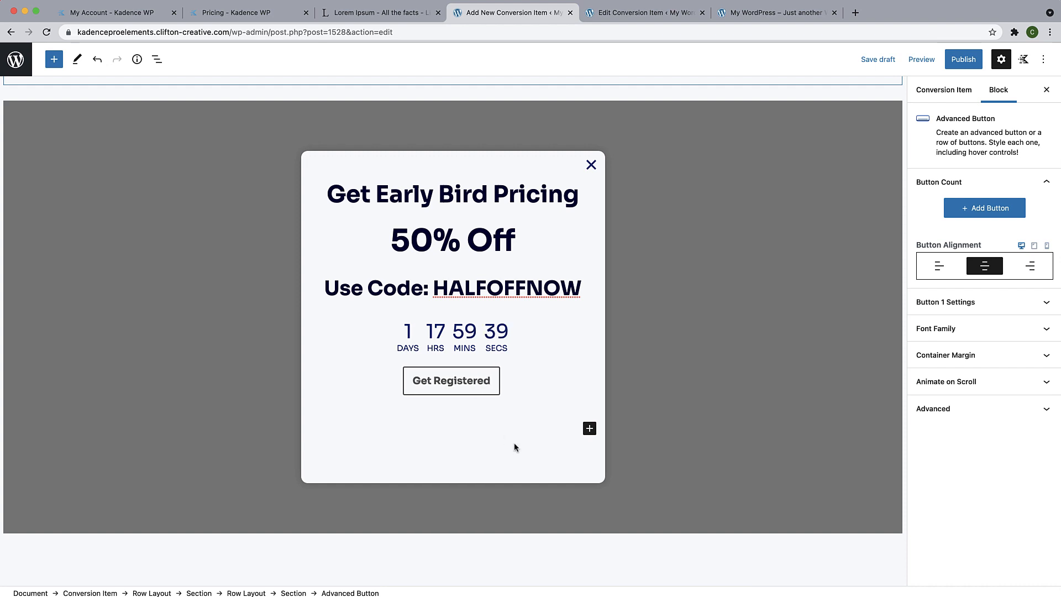
Set the outer Row Layout's background color to the dark navy "Strongest text" palette color, 040037.
{"action": "left_click", "coordinate": [667, 442]}
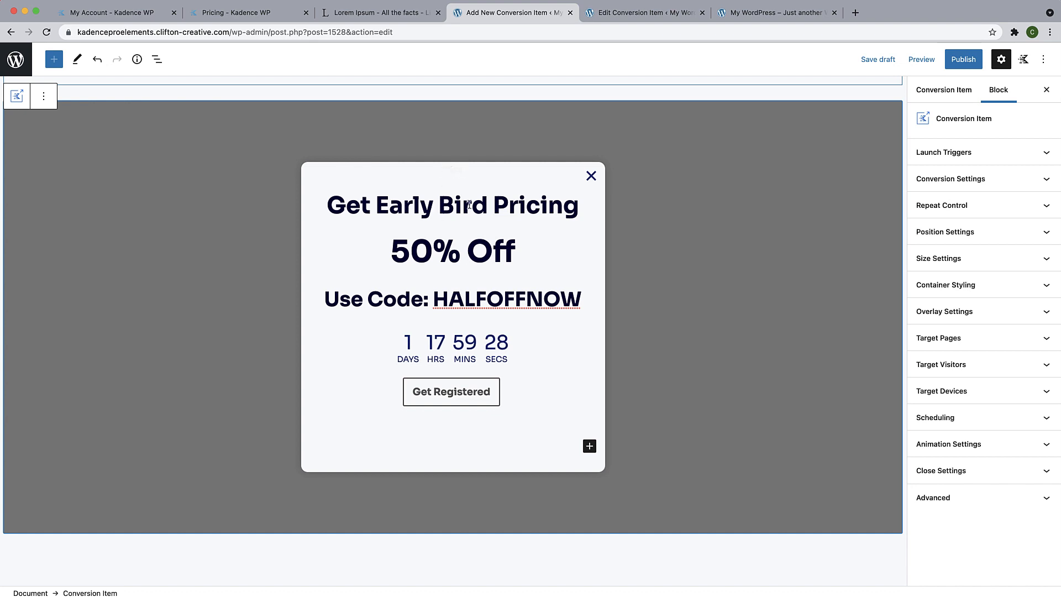
{"action": "left_click", "coordinate": [158, 60]}
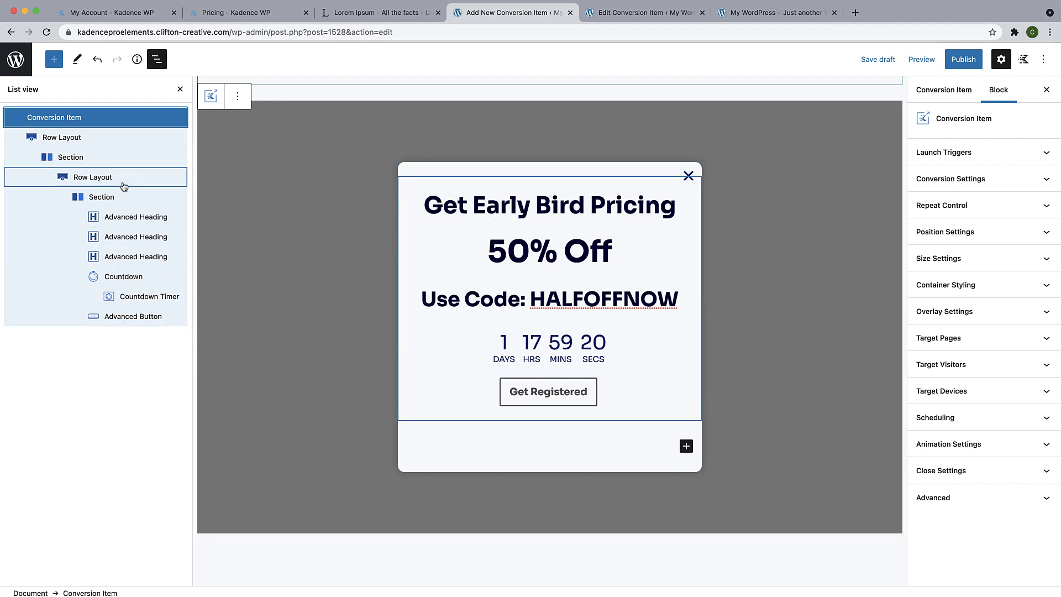
{"action": "left_click", "coordinate": [79, 138]}
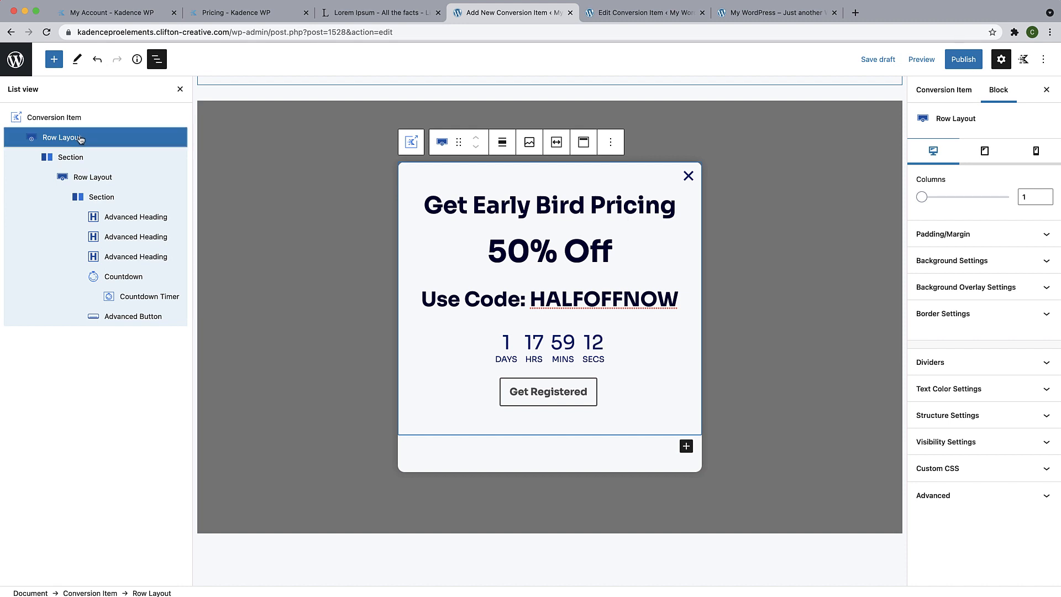
{"action": "left_click", "coordinate": [1044, 263]}
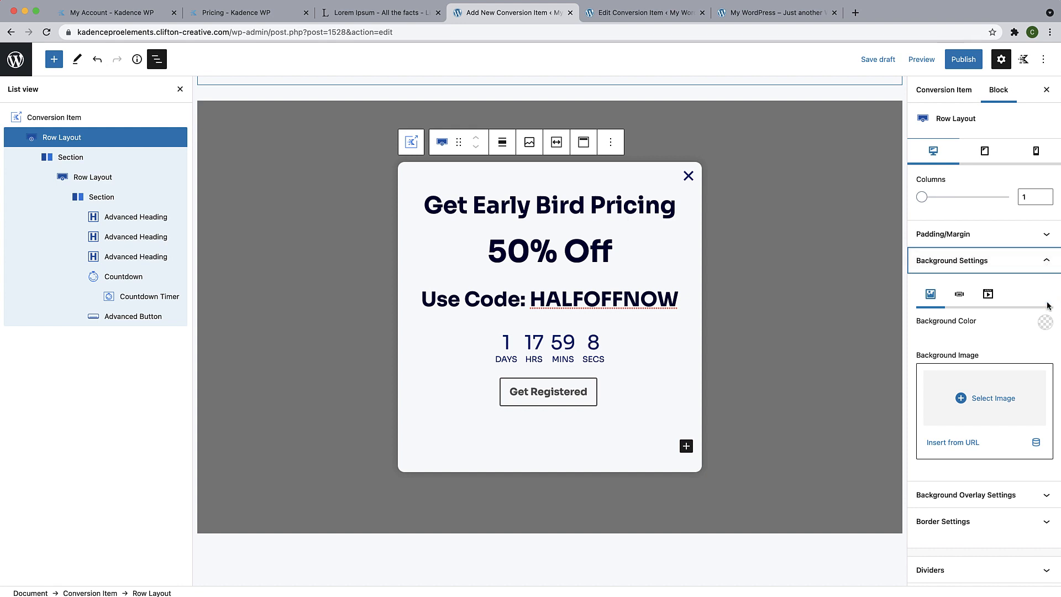
{"action": "left_click", "coordinate": [1046, 323]}
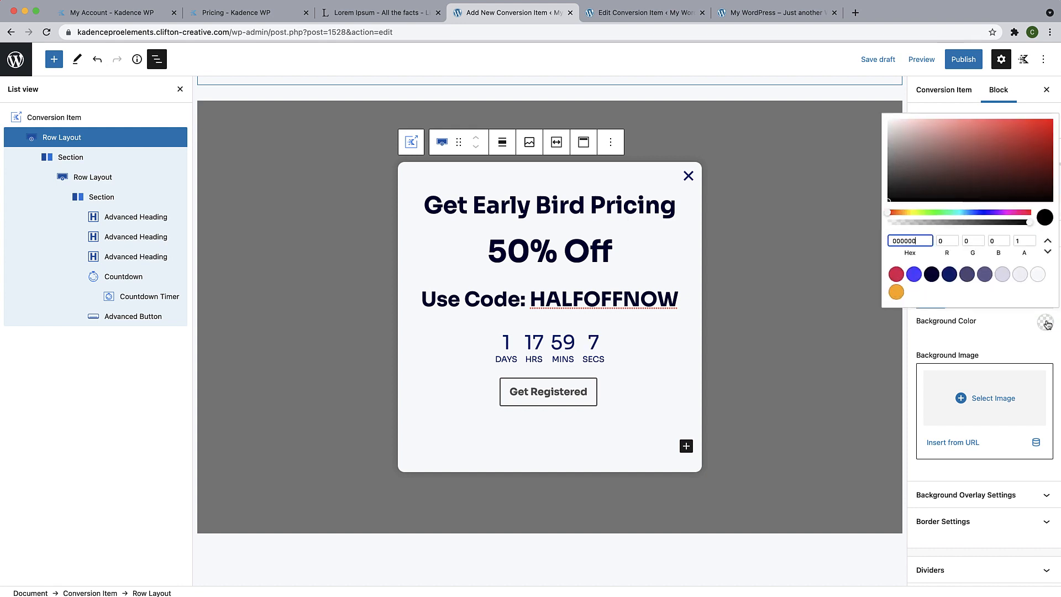
{"action": "left_click", "coordinate": [949, 275]}
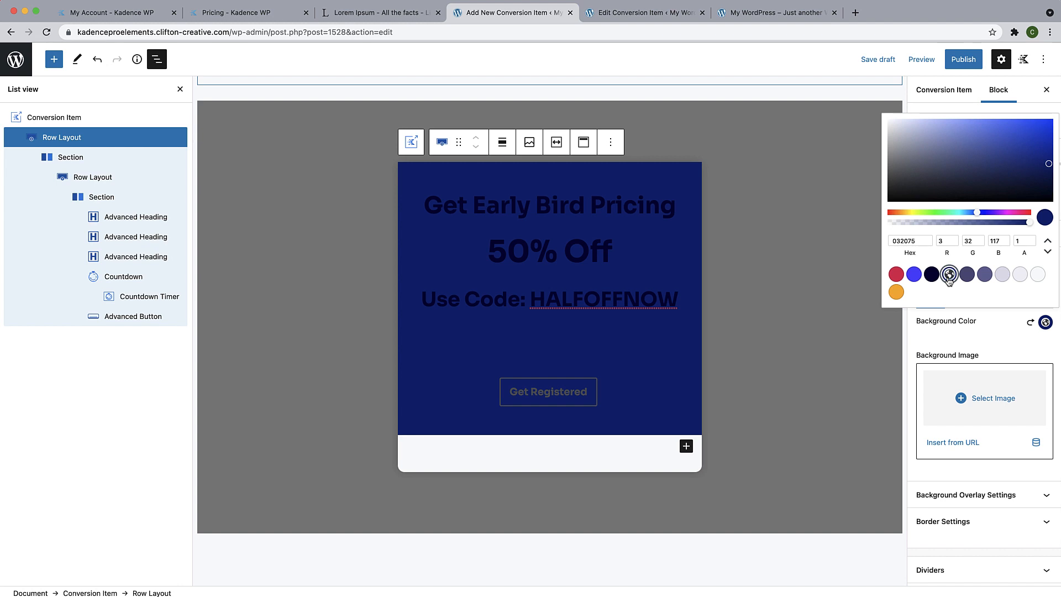
{"action": "left_click", "coordinate": [935, 278]}
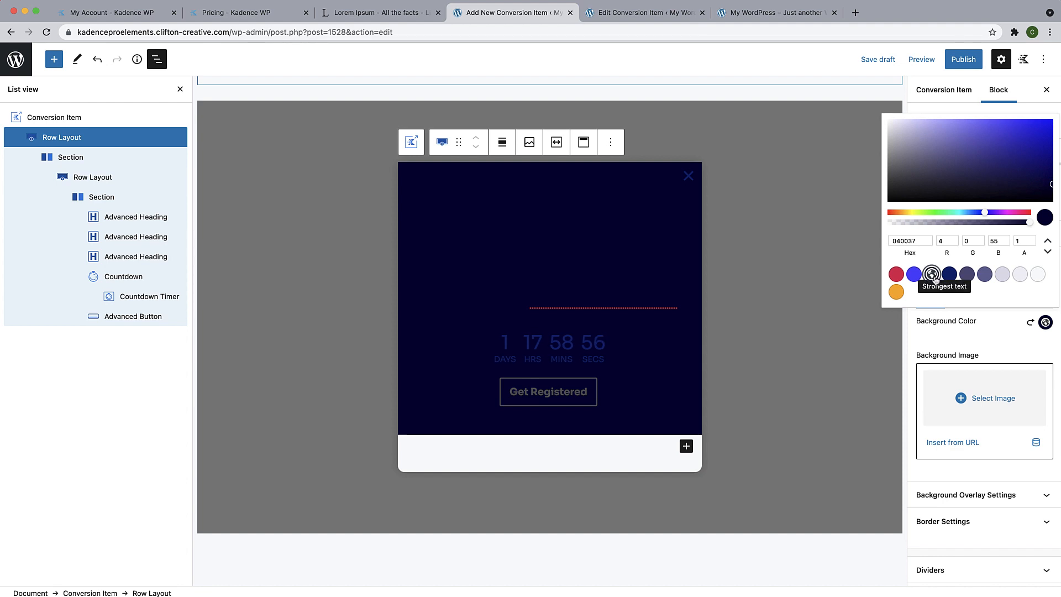
{"action": "left_click", "coordinate": [987, 332]}
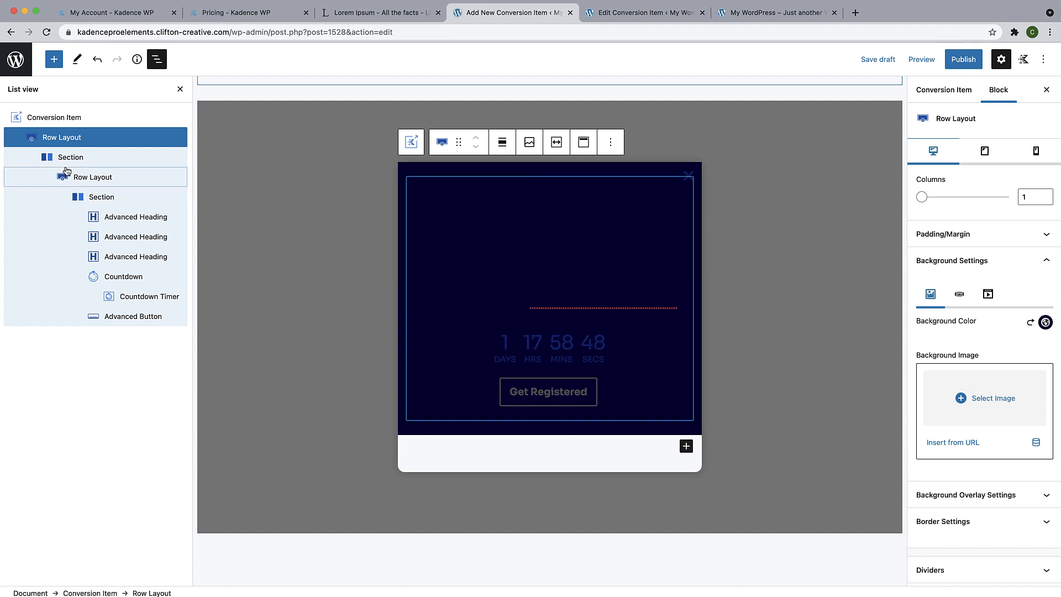
Set the heading color of "Get Early Bird Pricing" and "50% Off" to FFFFFF.
{"action": "left_click", "coordinate": [118, 218]}
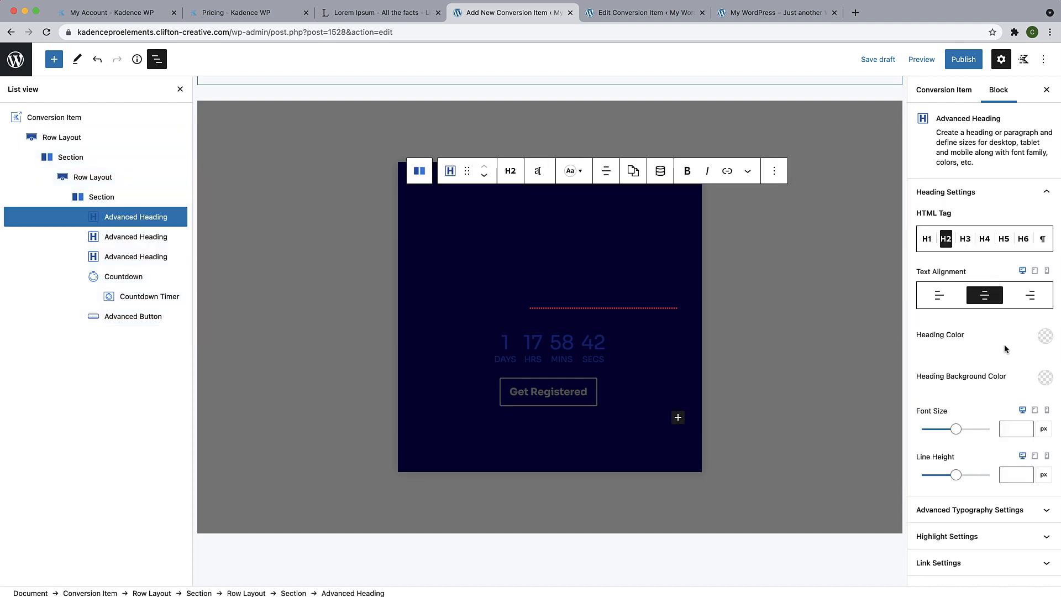
{"action": "left_click", "coordinate": [1045, 338]}
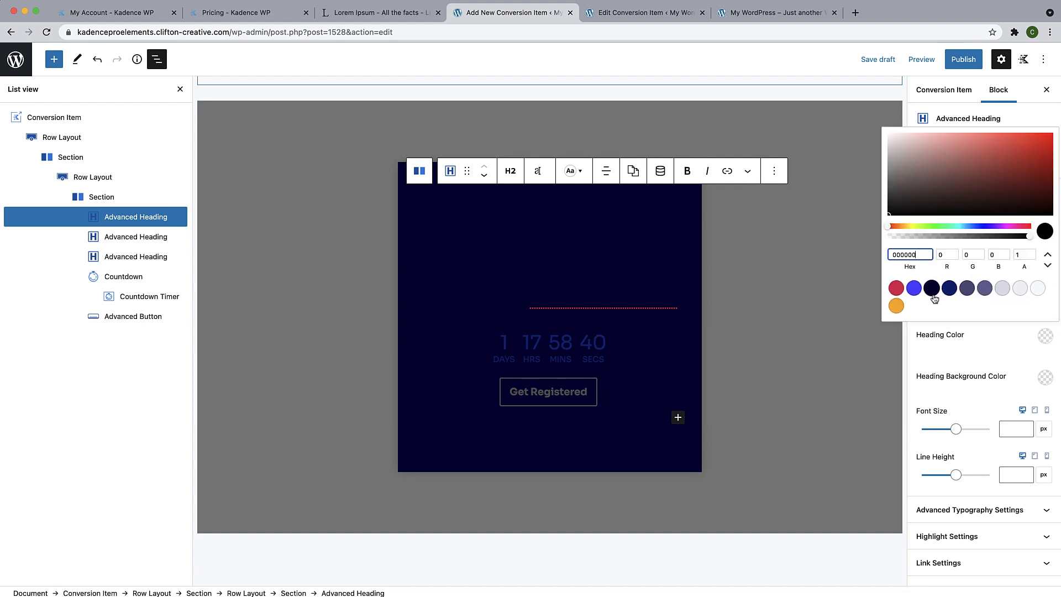
{"action": "left_click_drag", "start_coordinate": [927, 255], "coordinate": [868, 257]}
{"action": "type", "text": "FFFFFF"}
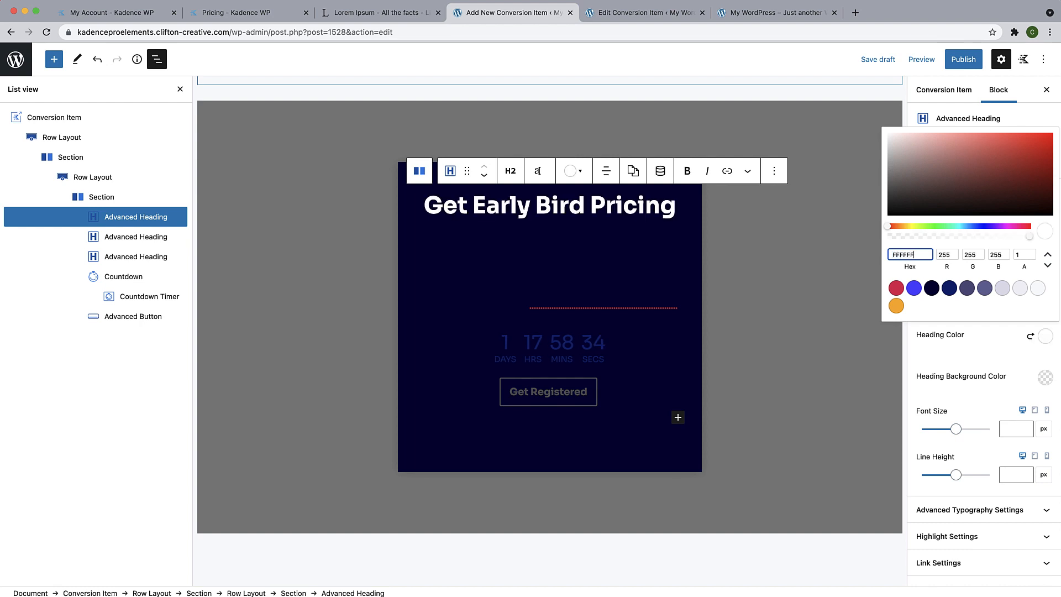
{"action": "left_click", "coordinate": [580, 236]}
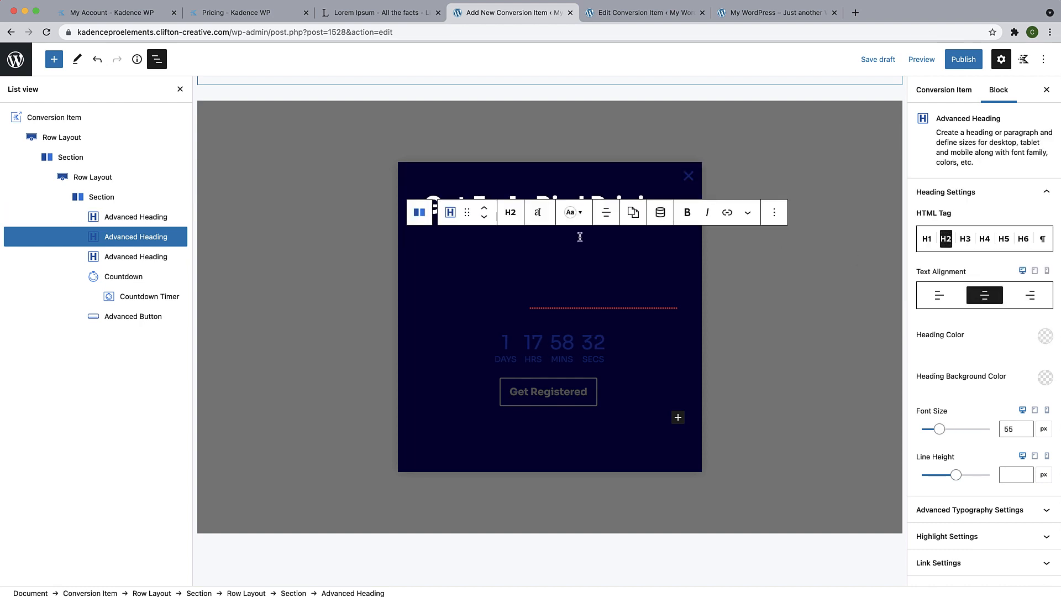
{"action": "left_click", "coordinate": [1045, 336]}
{"action": "type", "text": "FFFFFF"}
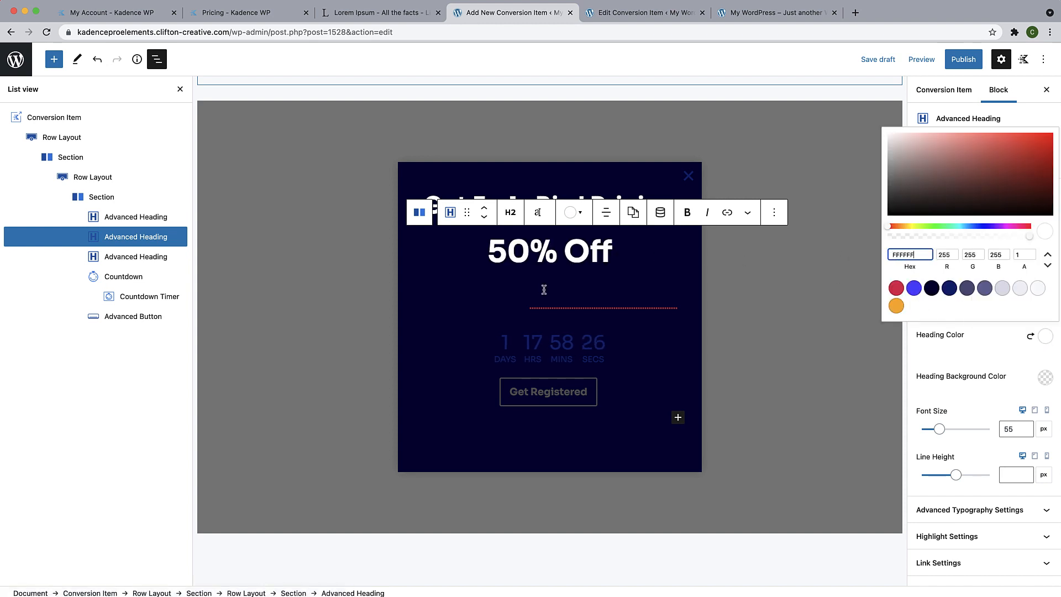
Set the heading color of "Use Code: HALFOFFNOW" to white.
{"action": "left_click", "coordinate": [544, 290]}
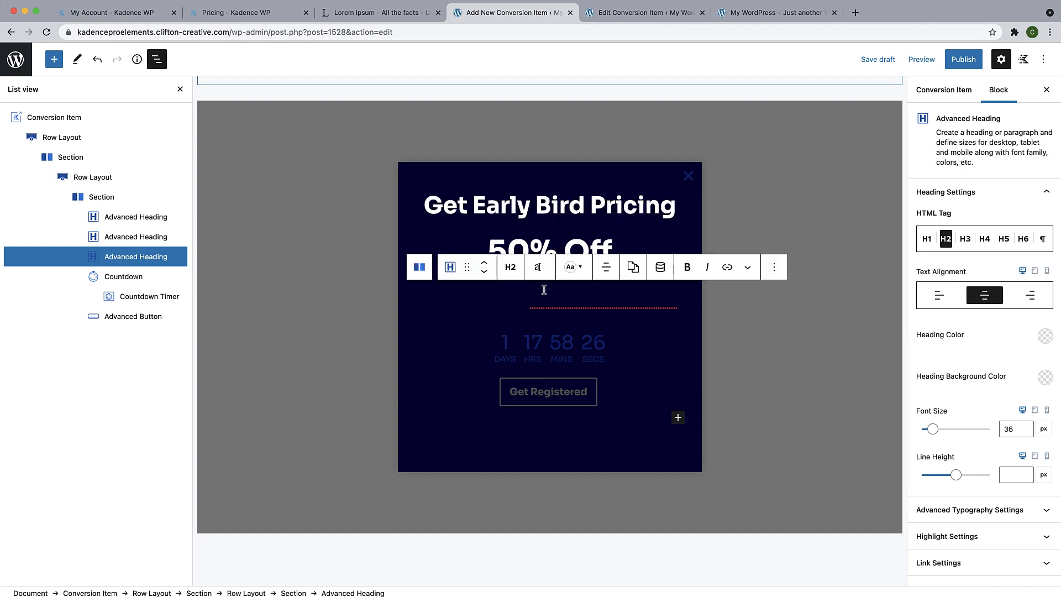
{"action": "left_click", "coordinate": [1045, 335]}
{"action": "left_click_drag", "start_coordinate": [913, 251], "coordinate": [860, 255]}
{"action": "type", "text": "FFFF"}
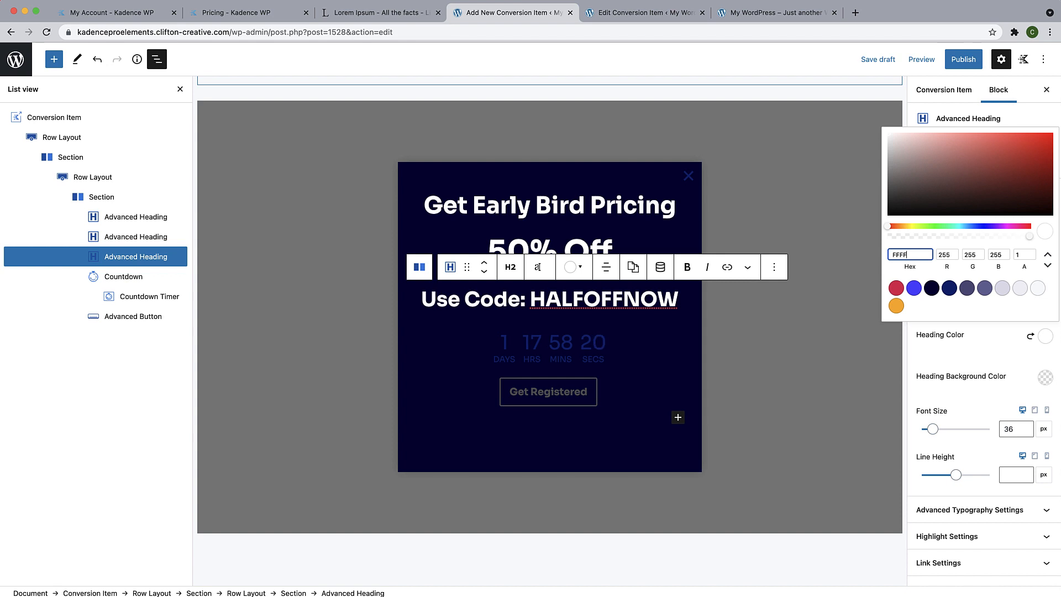
{"action": "left_click", "coordinate": [753, 407]}
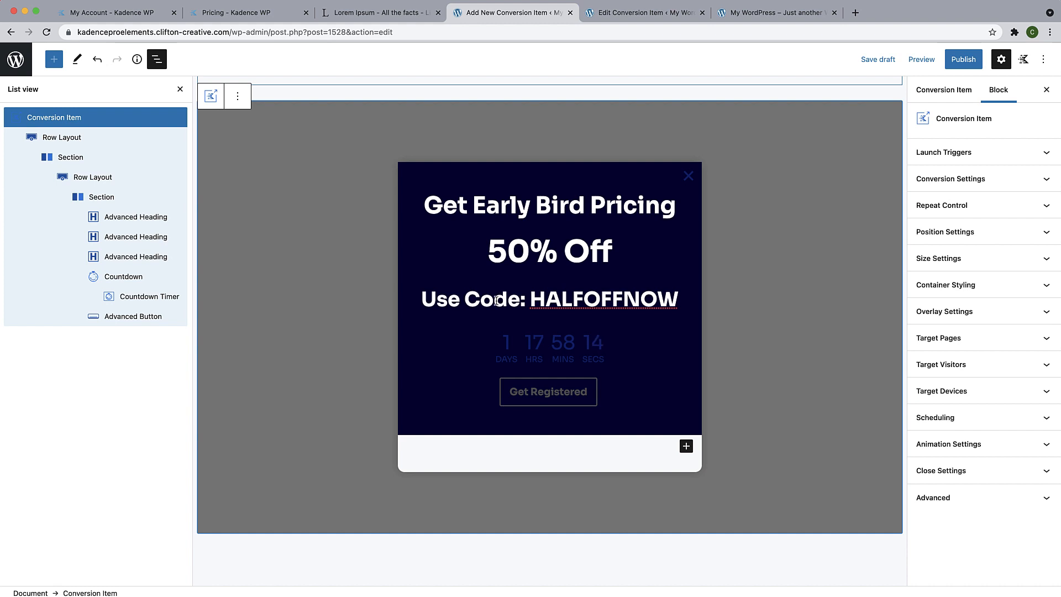
Apply the Highlight format to the words "Use Code:" in the coupon code heading.
{"action": "left_click", "coordinate": [423, 300]}
{"action": "left_click_drag", "start_coordinate": [422, 301], "coordinate": [528, 301]}
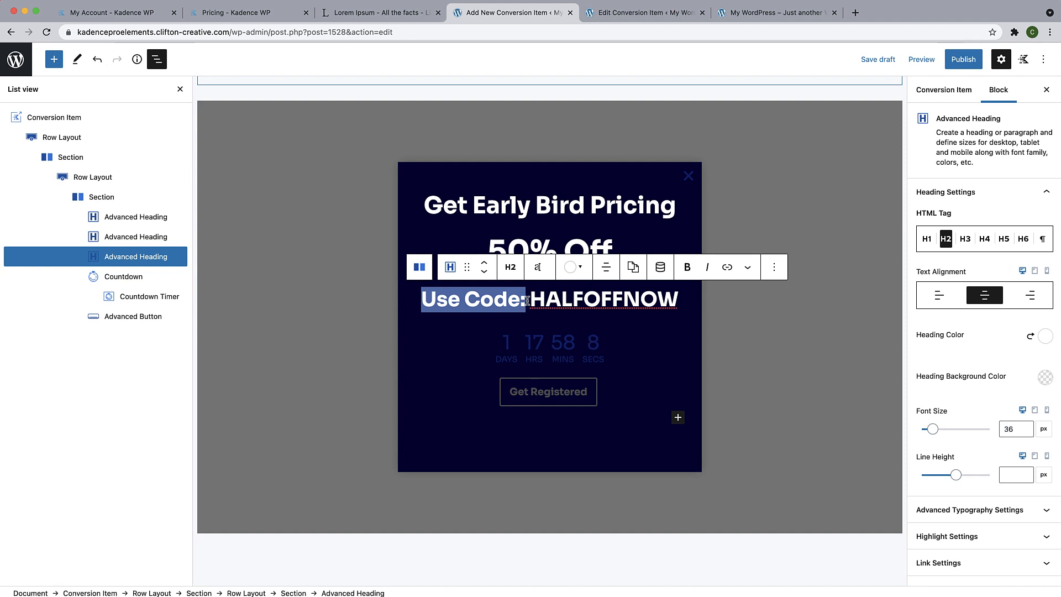
{"action": "left_click", "coordinate": [749, 269]}
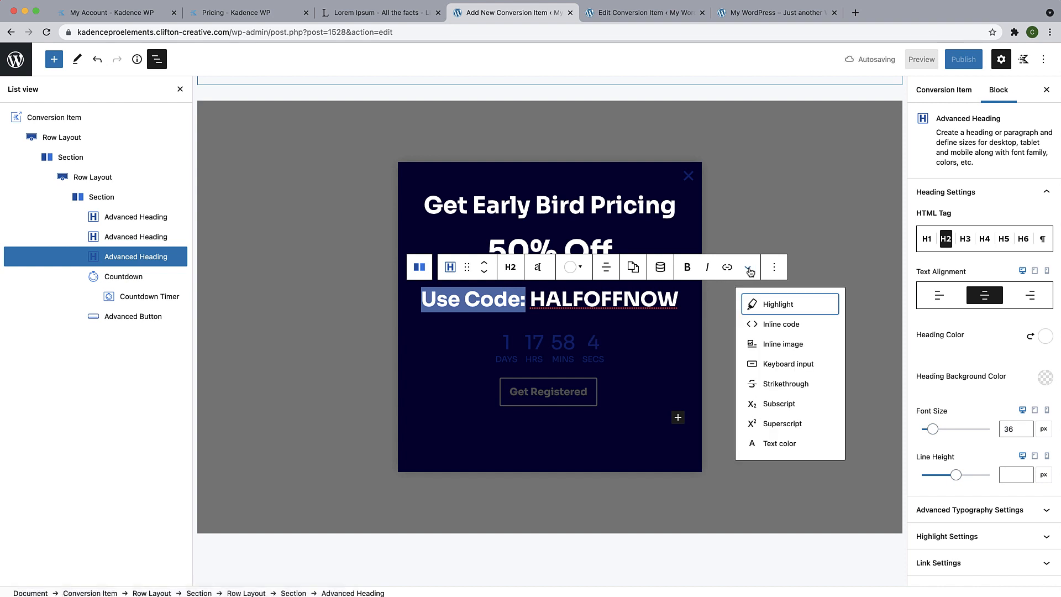
{"action": "left_click", "coordinate": [751, 304]}
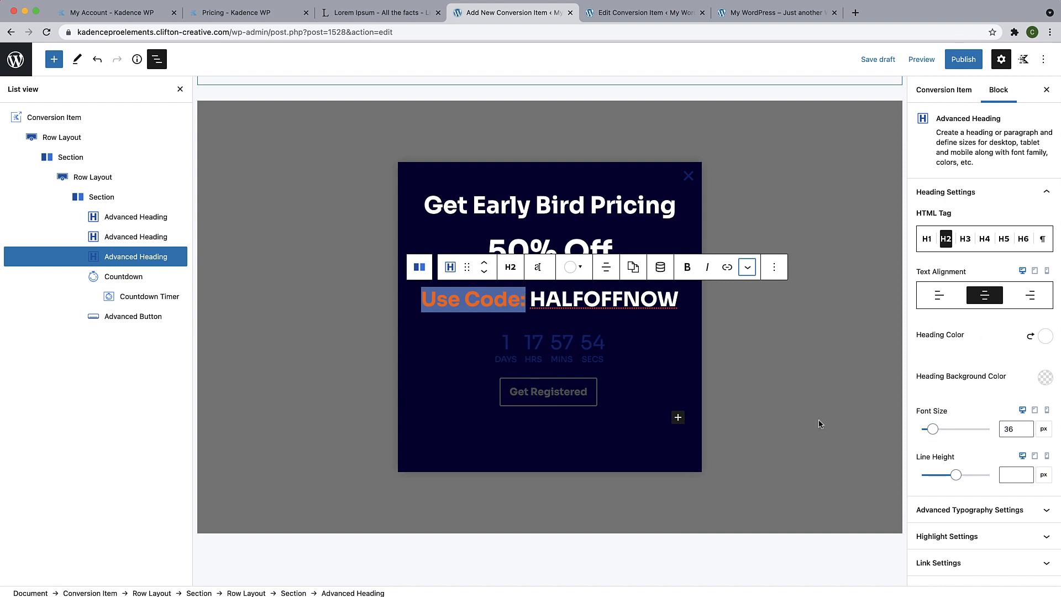
Set the coupon code heading's highlight color to the red palette color E21E51.
{"action": "scroll", "coordinate": [1025, 398], "scroll_direction": "down", "scroll_amount": 4}
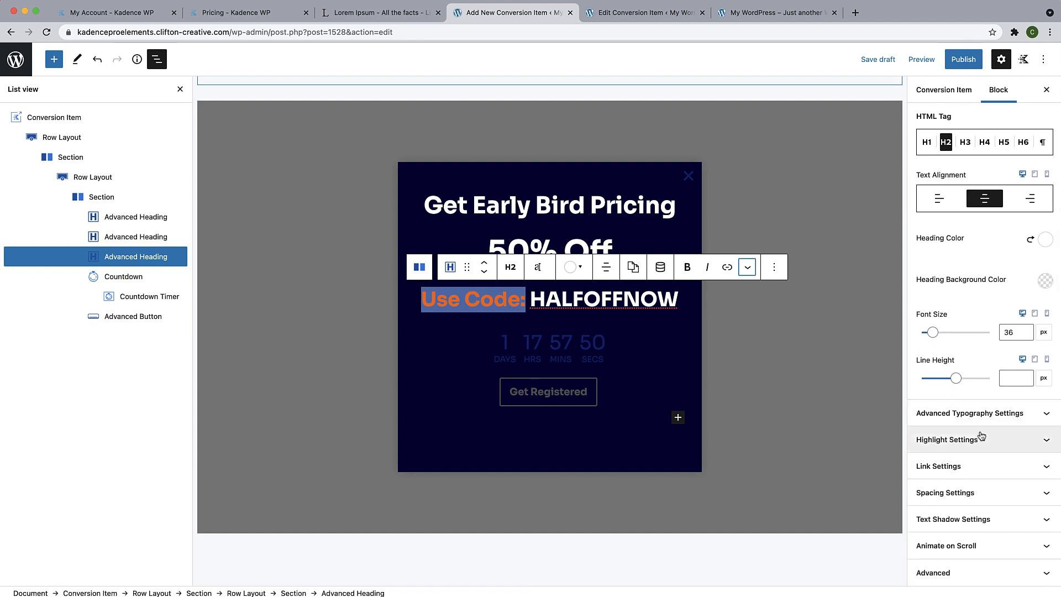
{"action": "left_click", "coordinate": [1049, 445]}
{"action": "scroll", "coordinate": [1039, 221], "scroll_direction": "down", "scroll_amount": 5}
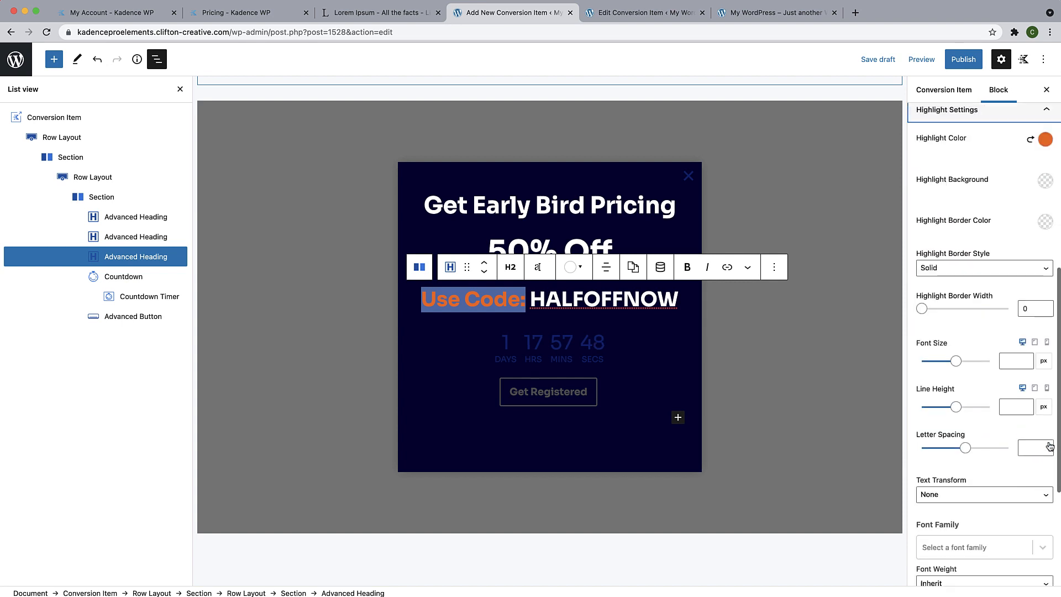
{"action": "left_click", "coordinate": [1042, 125]}
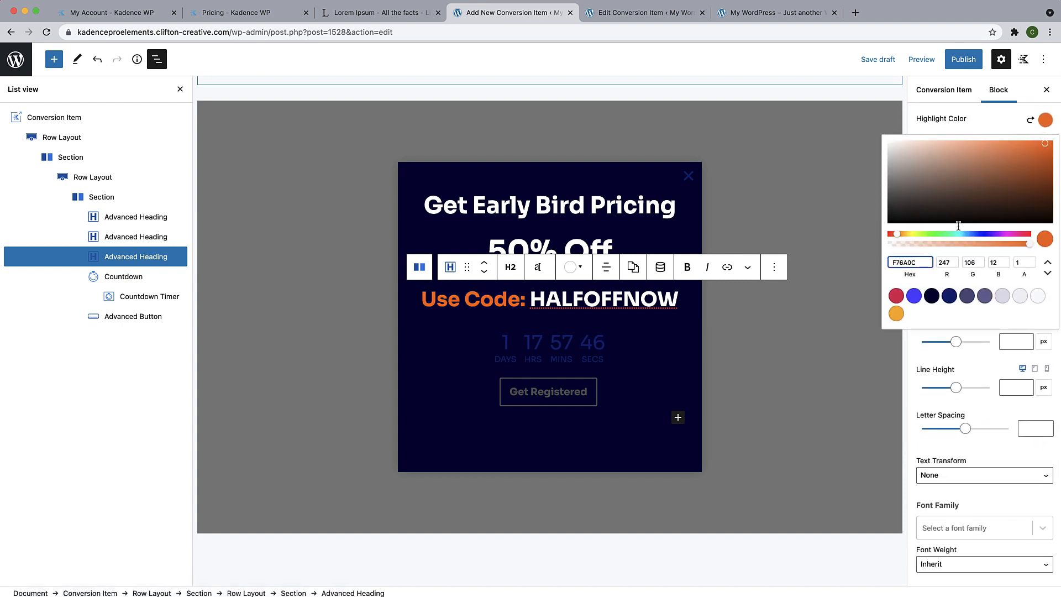
{"action": "left_click", "coordinate": [896, 296]}
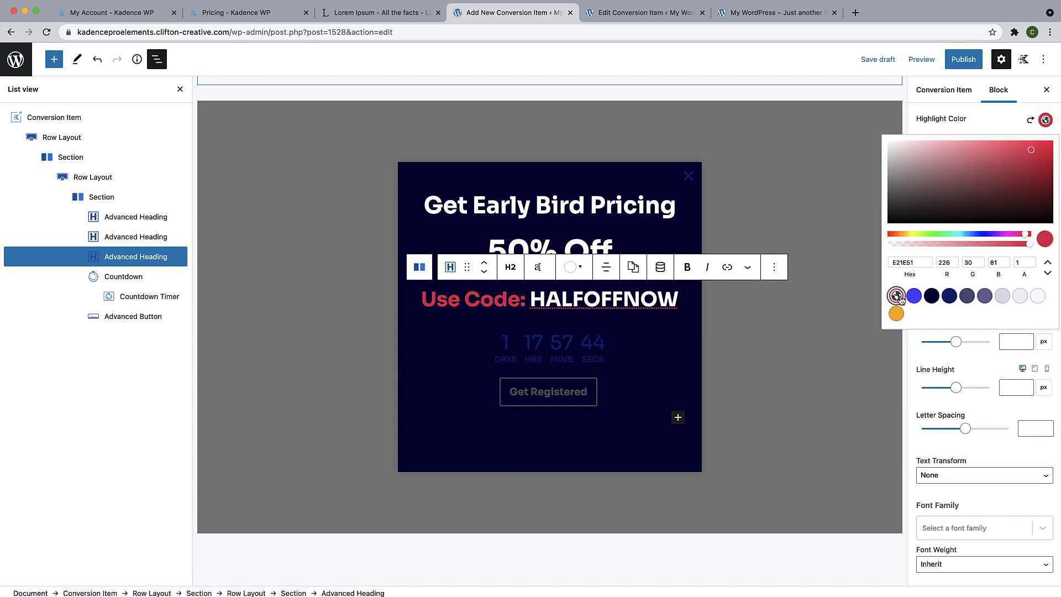
Set the background color of the Countdown block's count items to the orange palette color FFAB00.
{"action": "left_click", "coordinate": [608, 338]}
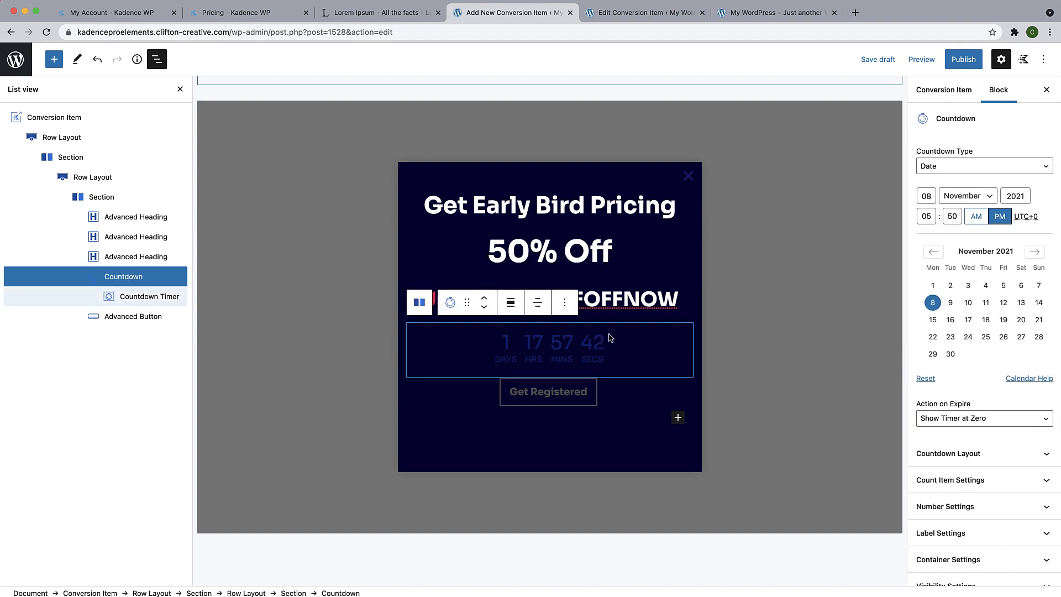
{"action": "left_click", "coordinate": [722, 266]}
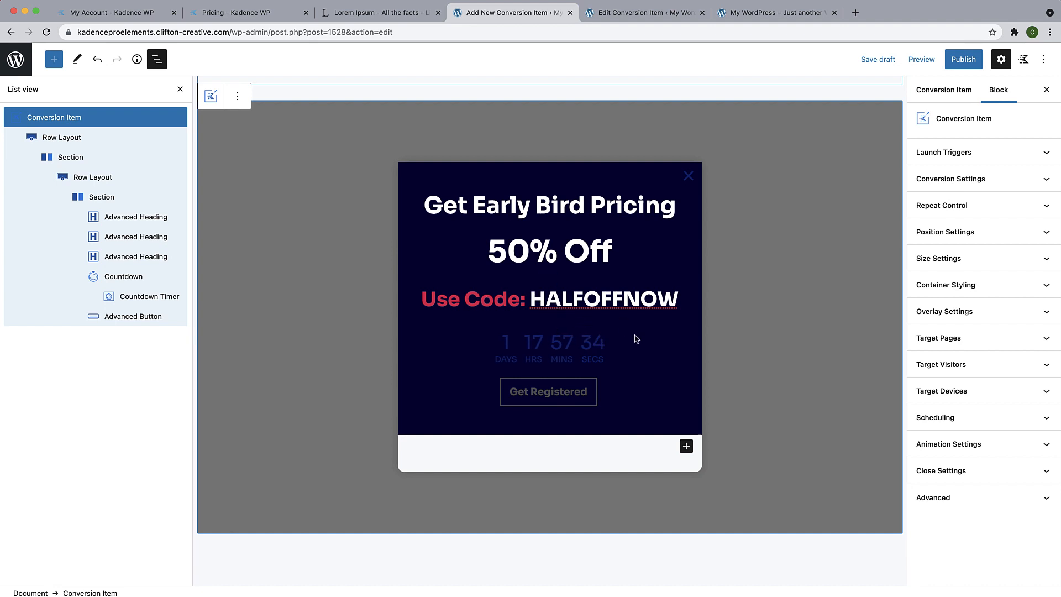
{"action": "left_click", "coordinate": [137, 279]}
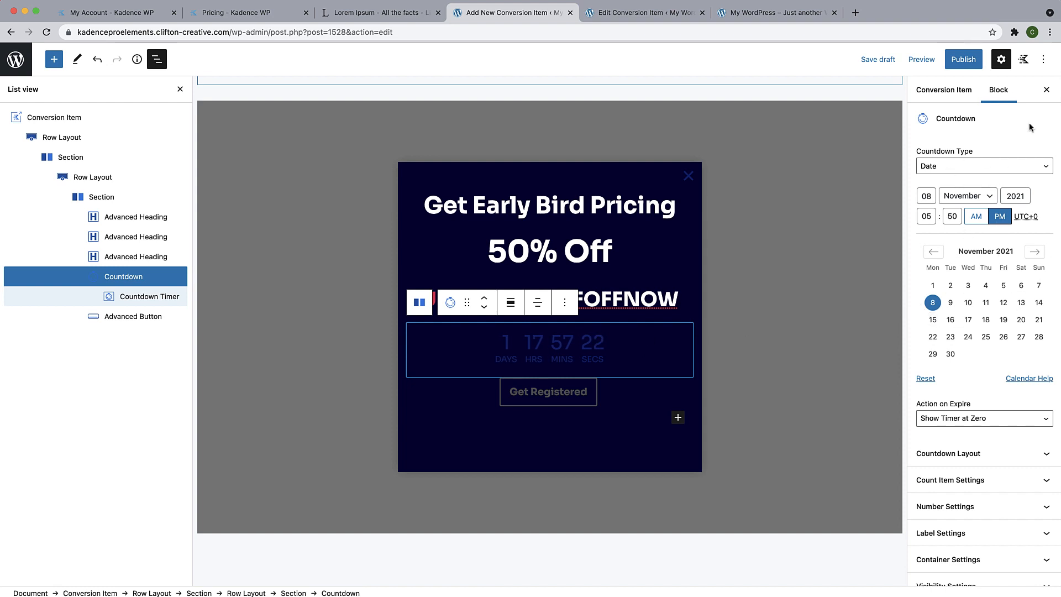
{"action": "scroll", "coordinate": [1002, 307], "scroll_direction": "down", "scroll_amount": 2}
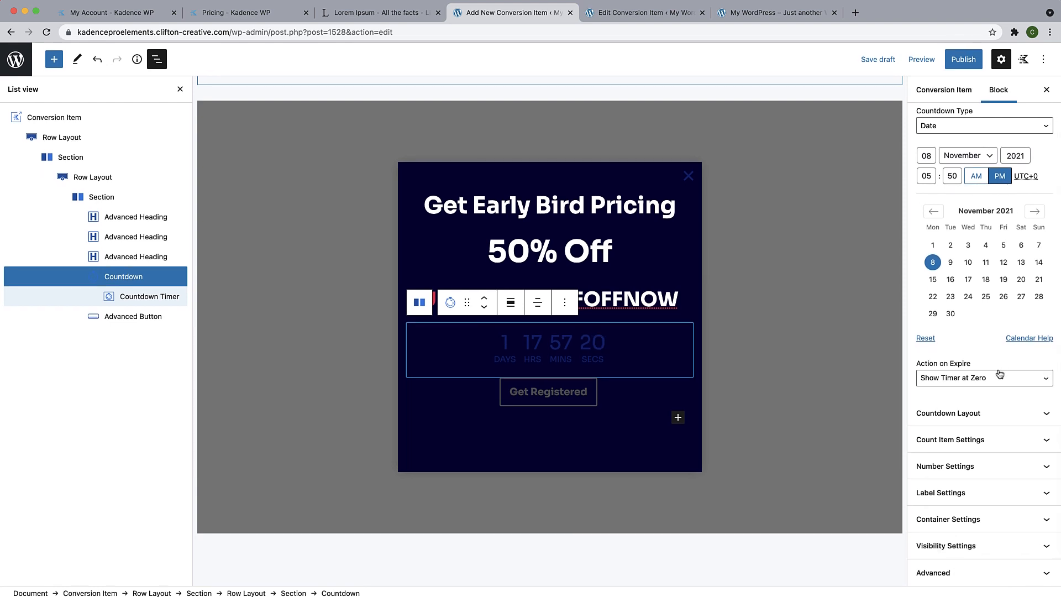
{"action": "left_click", "coordinate": [998, 412]}
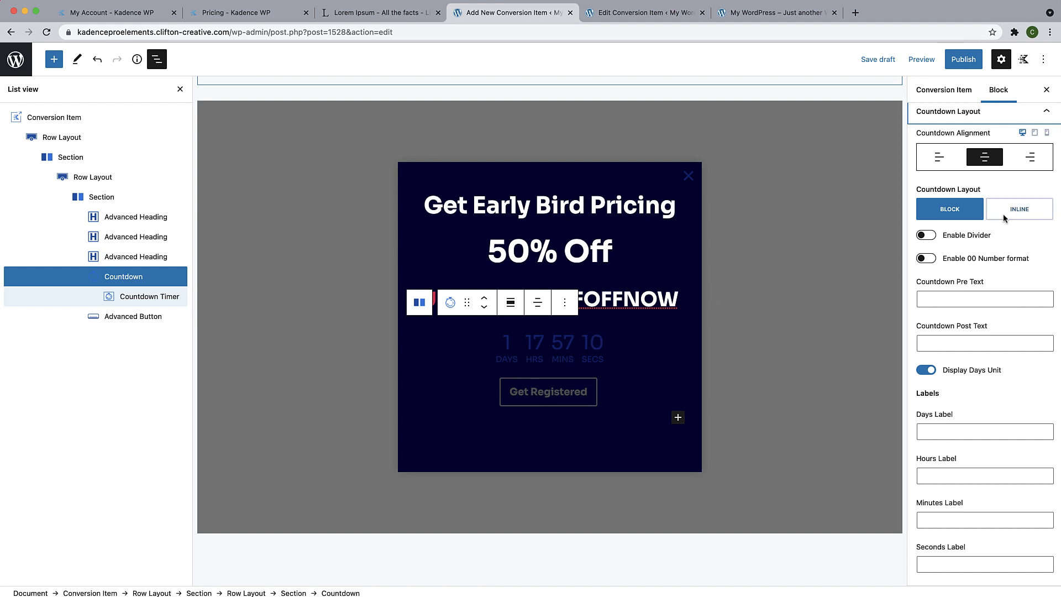
{"action": "scroll", "coordinate": [994, 266], "scroll_direction": "down", "scroll_amount": 5}
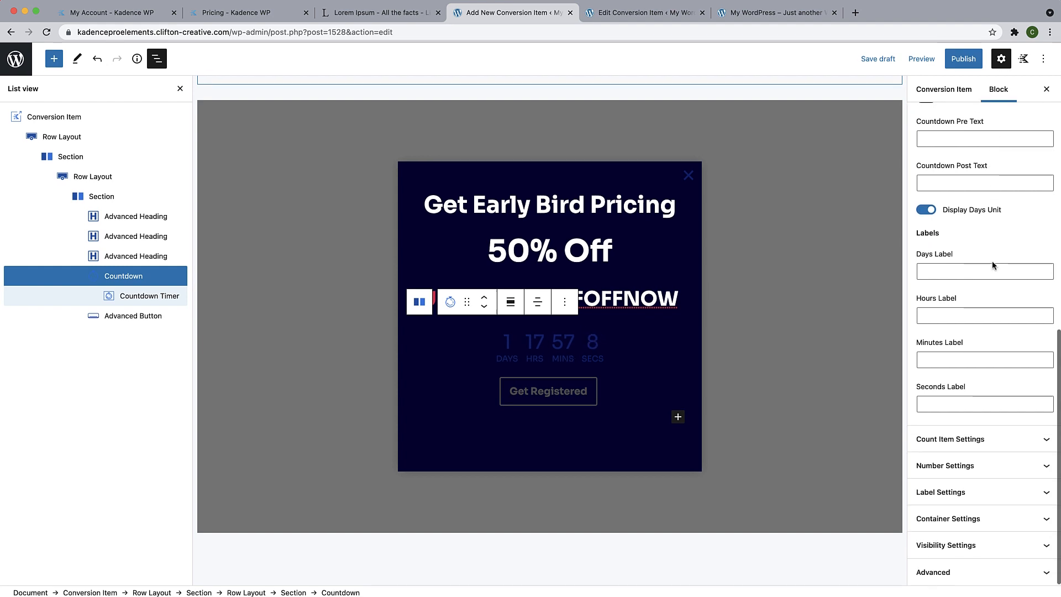
{"action": "left_click", "coordinate": [976, 440]}
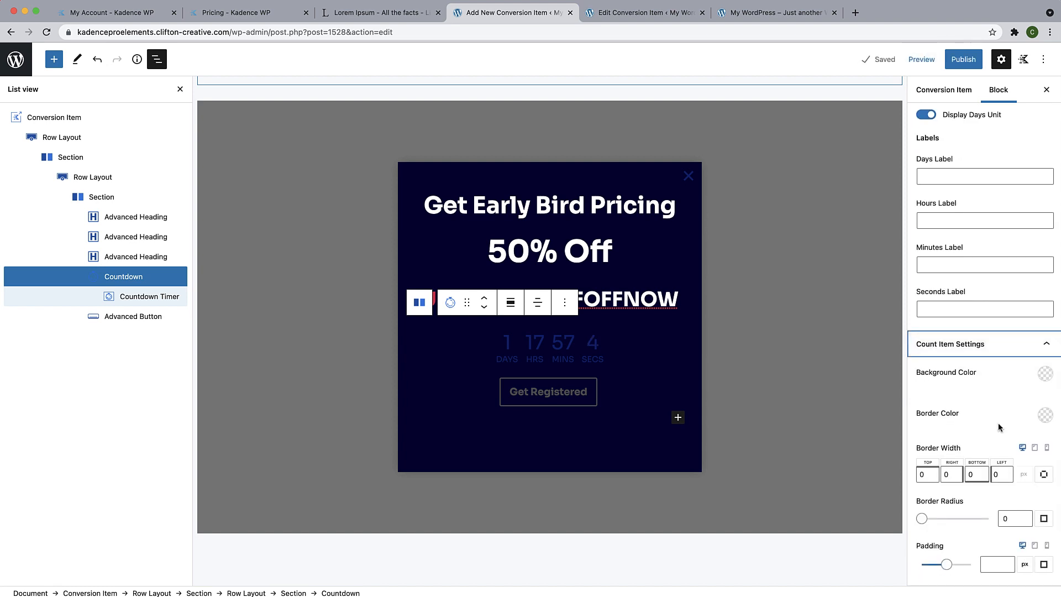
{"action": "left_click", "coordinate": [1046, 378]}
{"action": "left_click", "coordinate": [896, 345]}
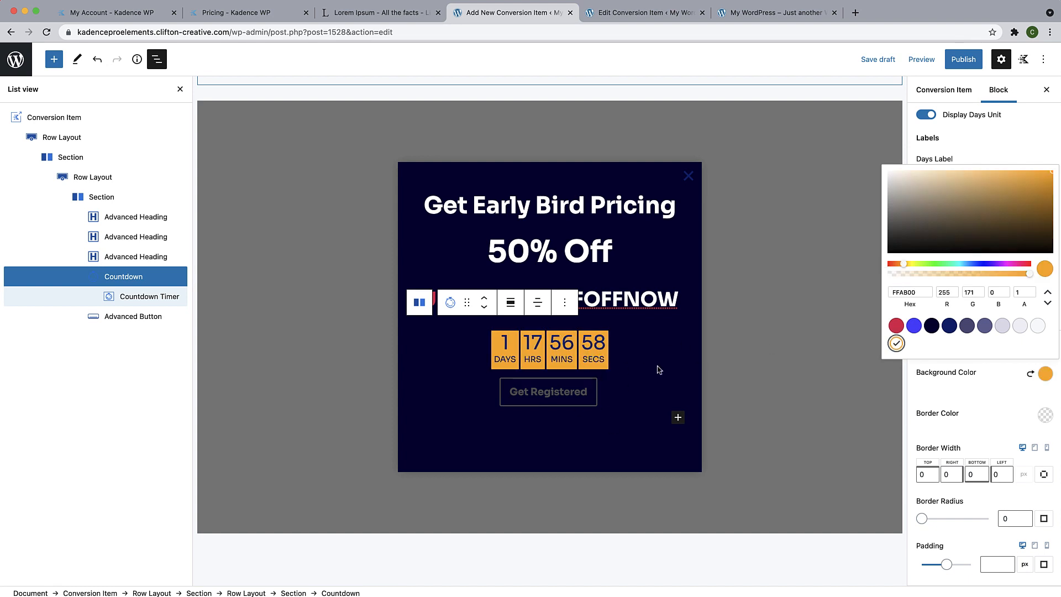
{"action": "left_click", "coordinate": [1006, 400]}
Set the border color of the countdown's count items to a slightly muted orange, F9AD0B.
{"action": "scroll", "coordinate": [1043, 357], "scroll_direction": "down", "scroll_amount": 3}
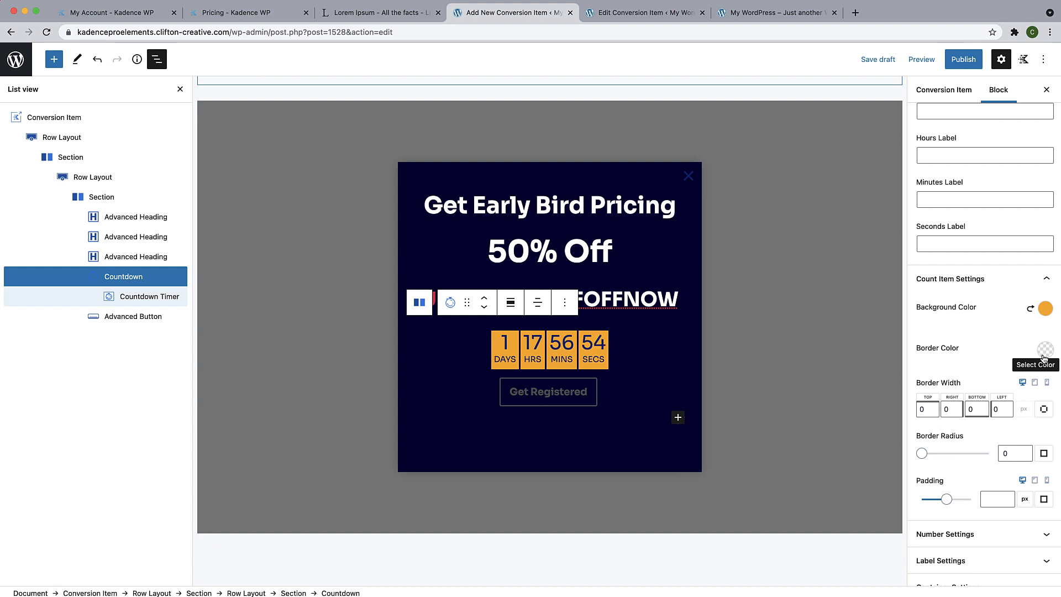
{"action": "left_click", "coordinate": [1044, 353]}
{"action": "left_click", "coordinate": [897, 320]}
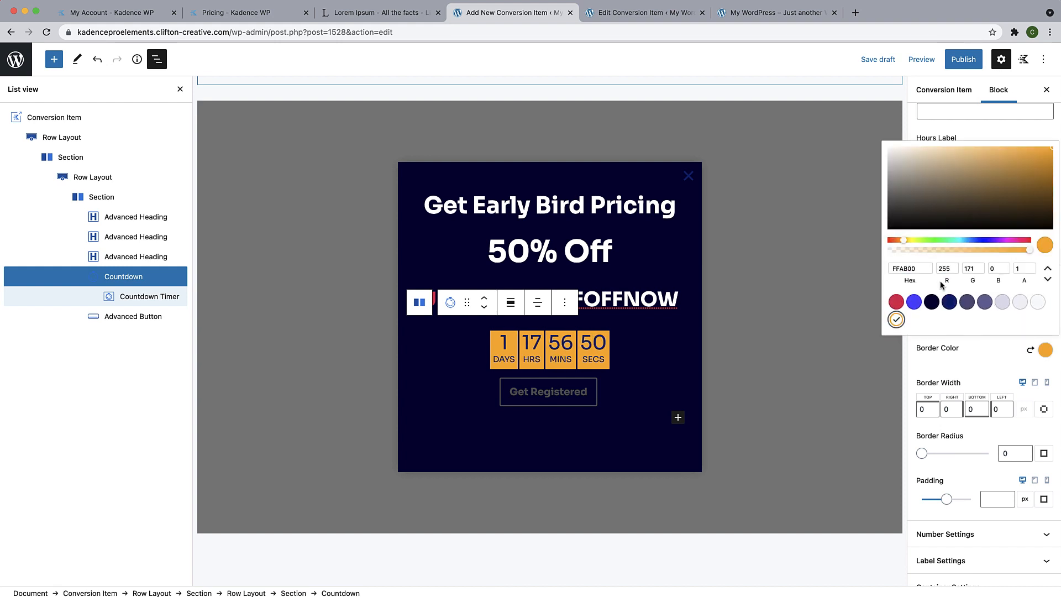
{"action": "left_click_drag", "start_coordinate": [1048, 153], "coordinate": [1046, 151]}
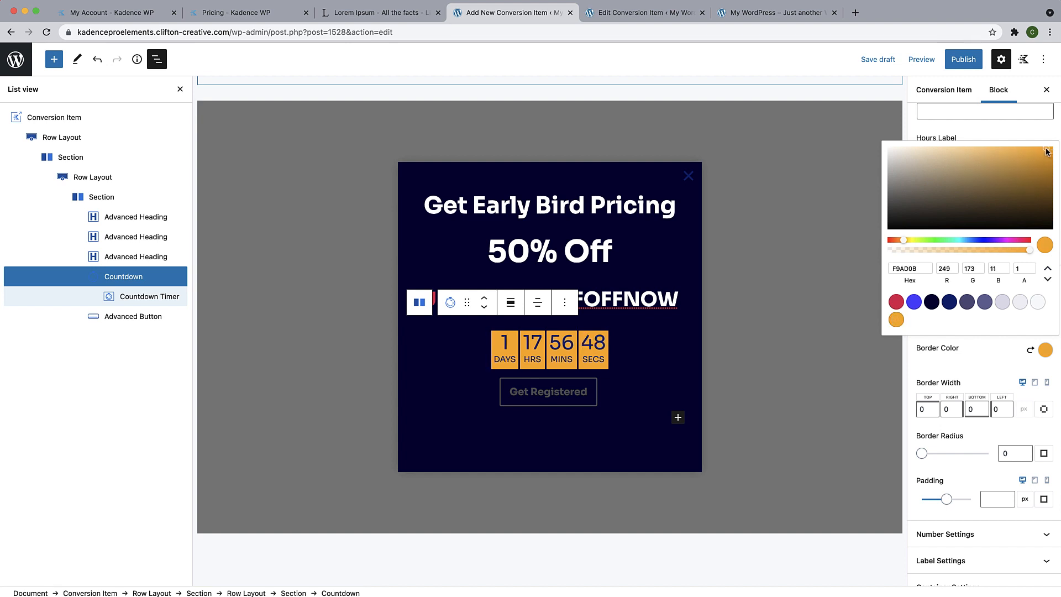
{"action": "left_click", "coordinate": [993, 362]}
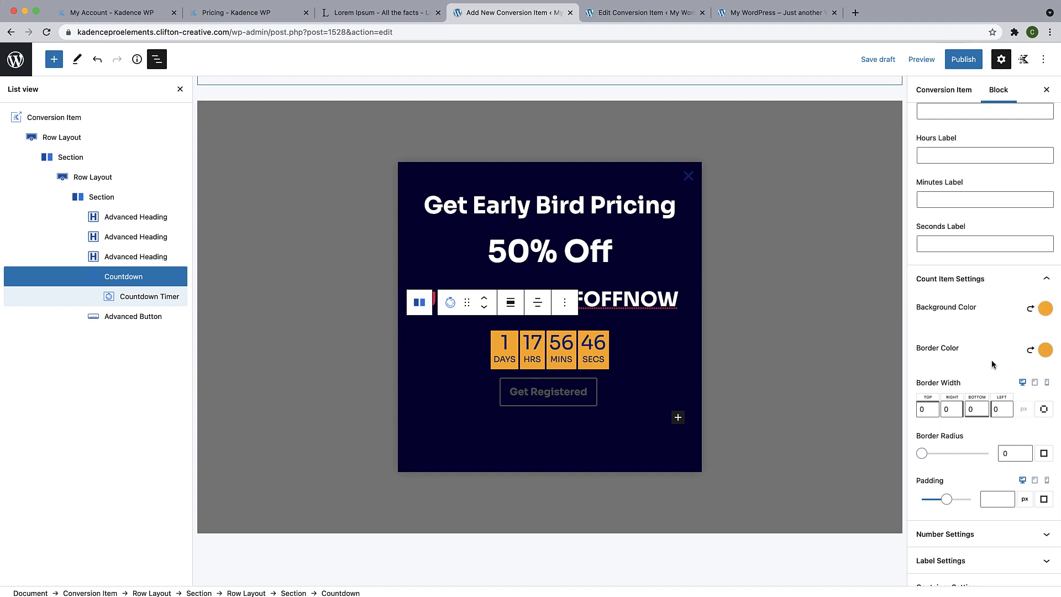
Give the countdown's count items a border width of 2 on all four sides and a border radius of 12.
{"action": "scroll", "coordinate": [993, 363], "scroll_direction": "down", "scroll_amount": 1}
{"action": "scroll", "coordinate": [993, 364], "scroll_direction": "down", "scroll_amount": 1}
{"action": "left_click_drag", "start_coordinate": [931, 343], "coordinate": [992, 341]}
{"action": "type", "text": "2222"}
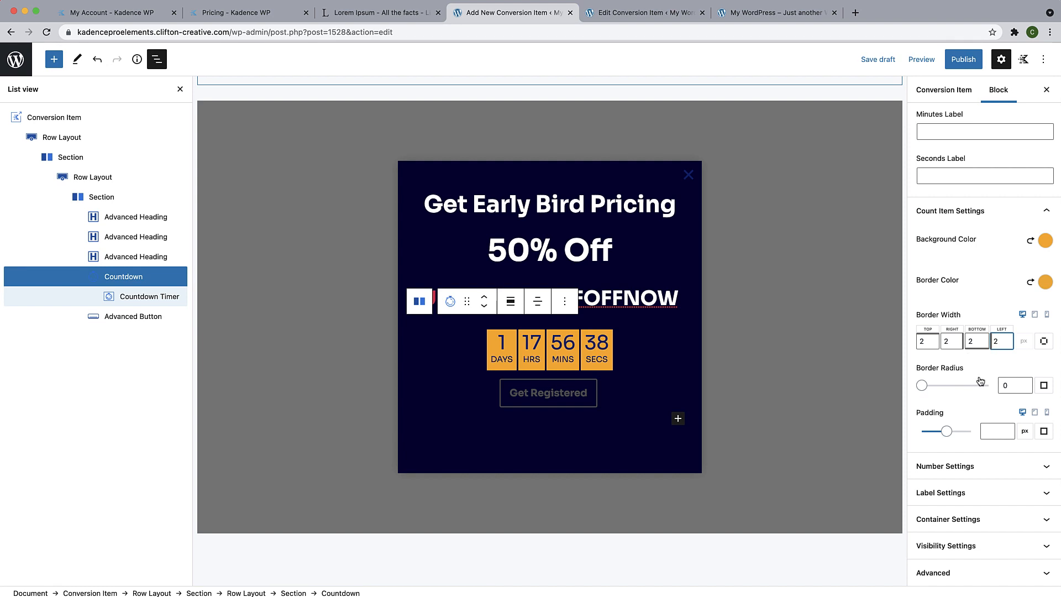
{"action": "left_click", "coordinate": [1006, 386]}
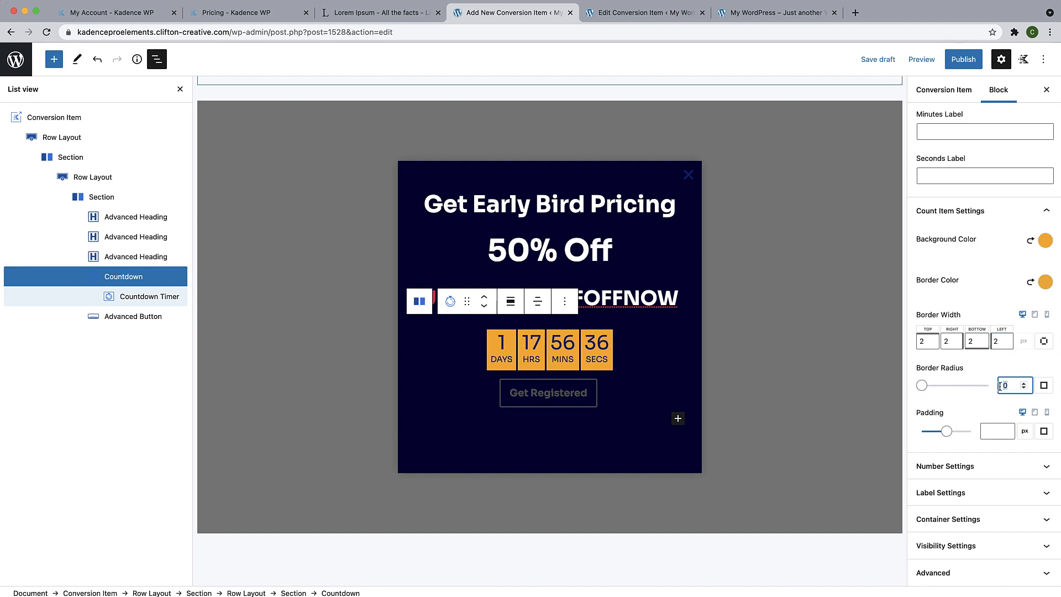
{"action": "type", "text": "12"}
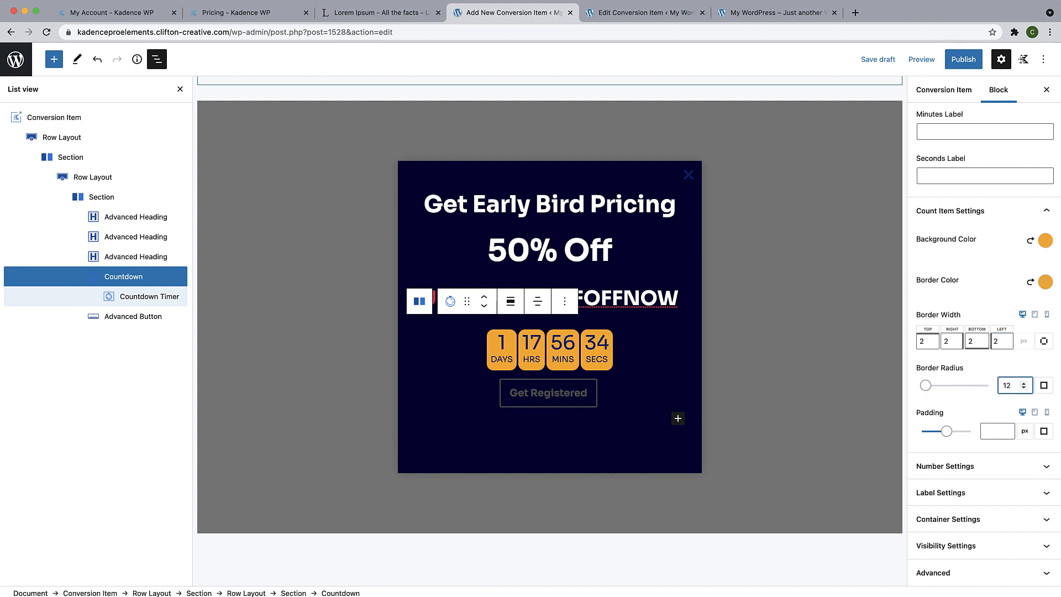
{"action": "left_click", "coordinate": [981, 401]}
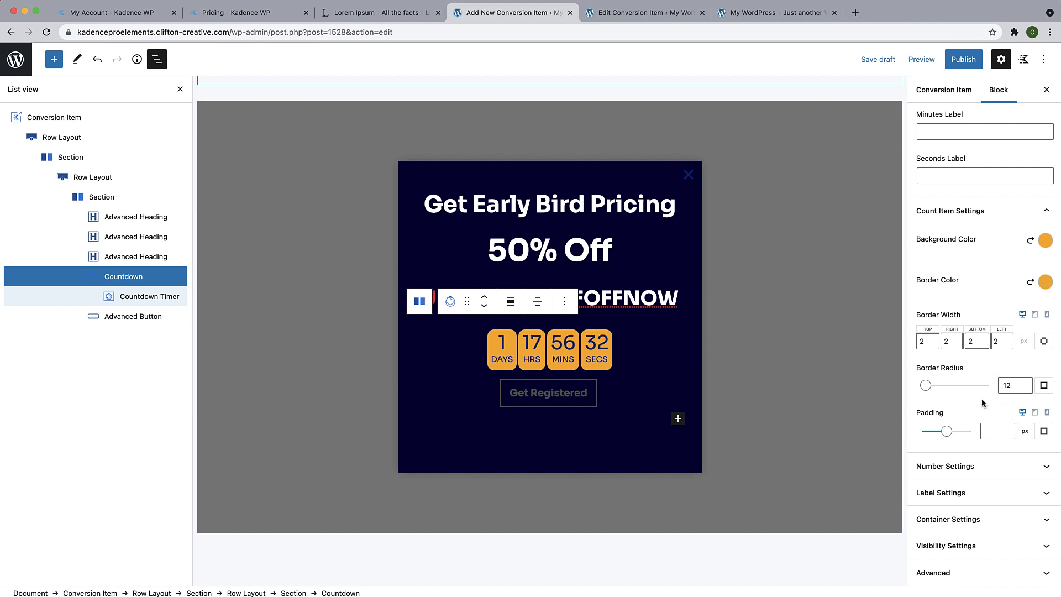
Set the padding of the countdown's count items to 16 px.
{"action": "left_click", "coordinate": [988, 431]}
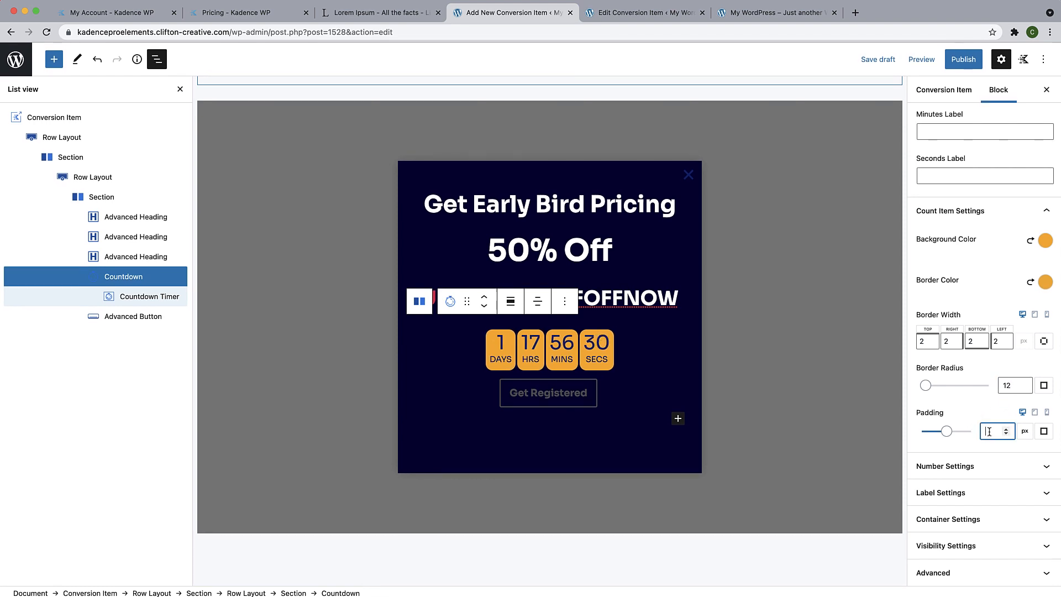
{"action": "type", "text": "20"}
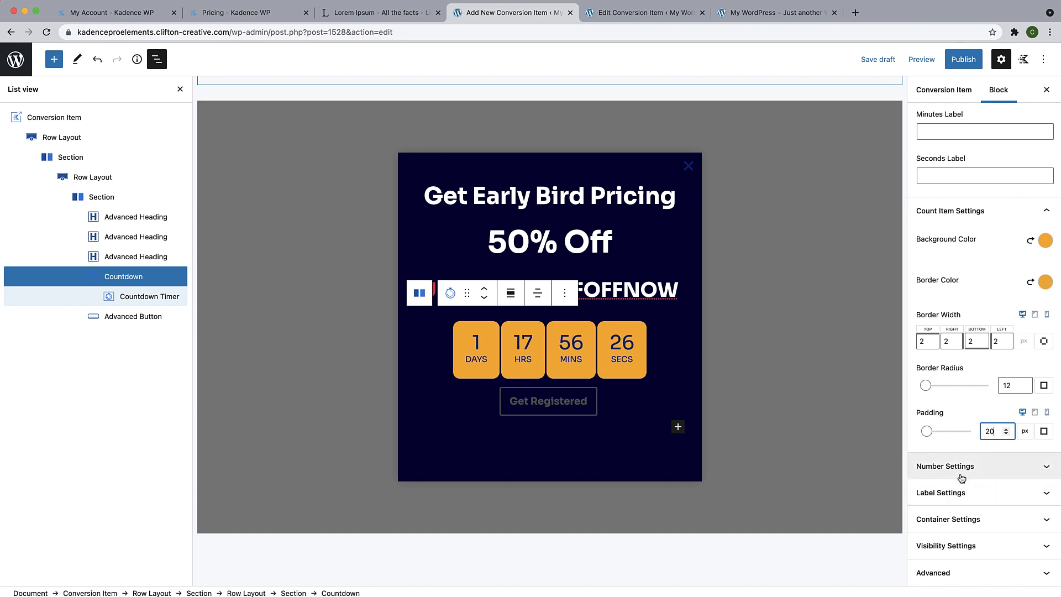
{"action": "left_click_drag", "start_coordinate": [996, 430], "coordinate": [964, 433]}
{"action": "type", "text": "16"}
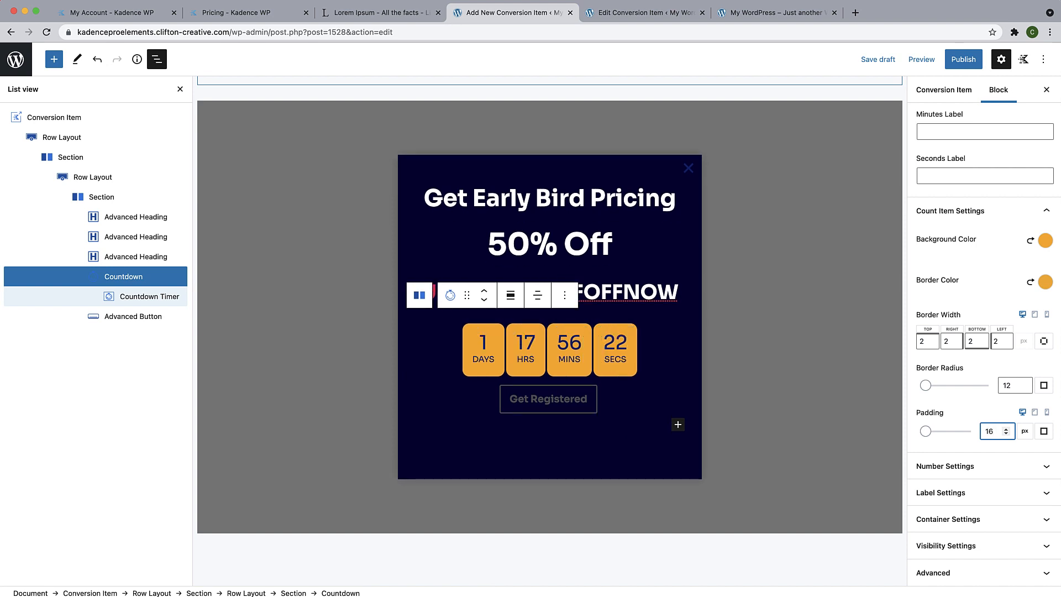
Set the color of the countdown's numbers to the dark navy palette color 040037.
{"action": "left_click", "coordinate": [991, 467]}
{"action": "scroll", "coordinate": [990, 490], "scroll_direction": "down", "scroll_amount": 5}
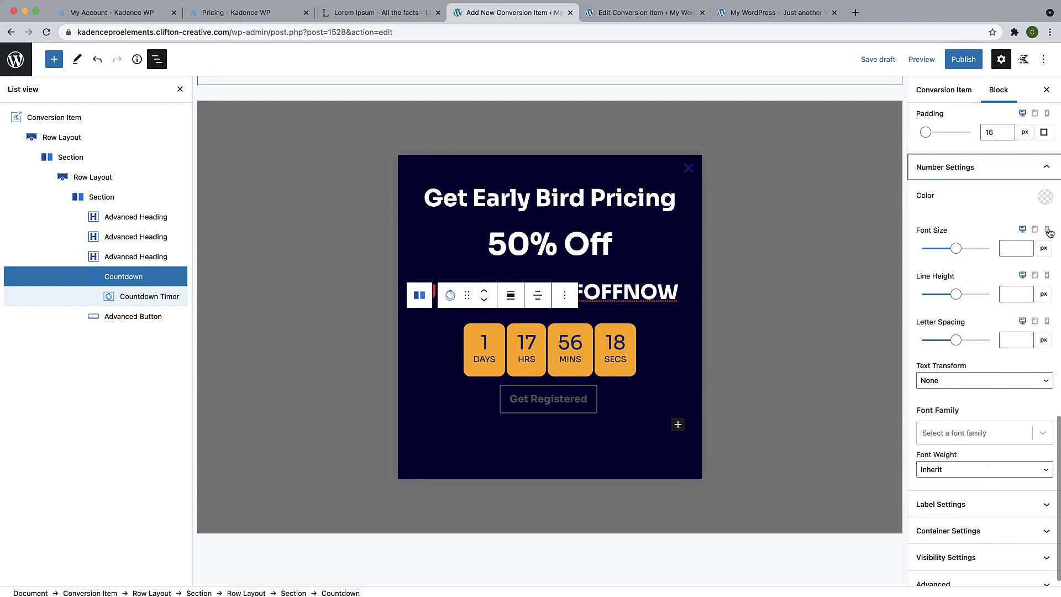
{"action": "left_click", "coordinate": [1047, 198]}
{"action": "left_click", "coordinate": [932, 373]}
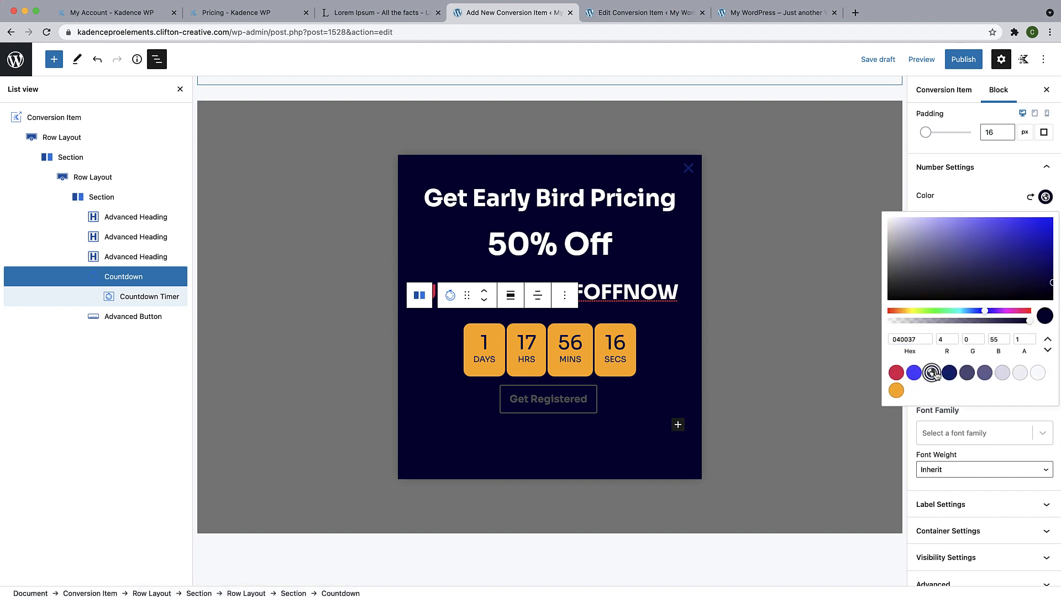
{"action": "left_click", "coordinate": [970, 412]}
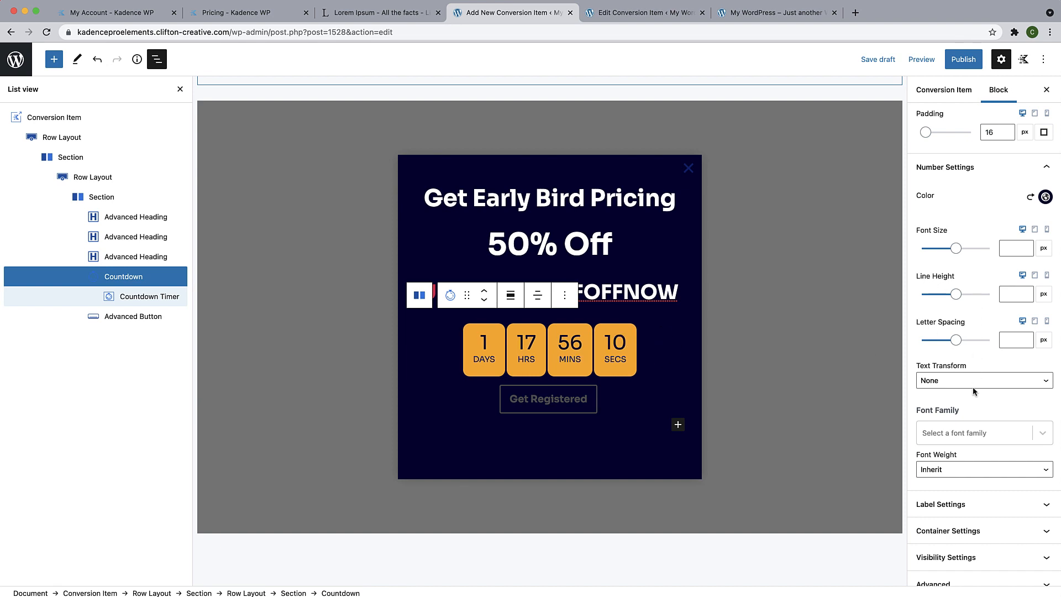
Set the countdown numbers' font family to Montserrat with a font weight of 800.
{"action": "scroll", "coordinate": [973, 432], "scroll_direction": "down", "scroll_amount": 1}
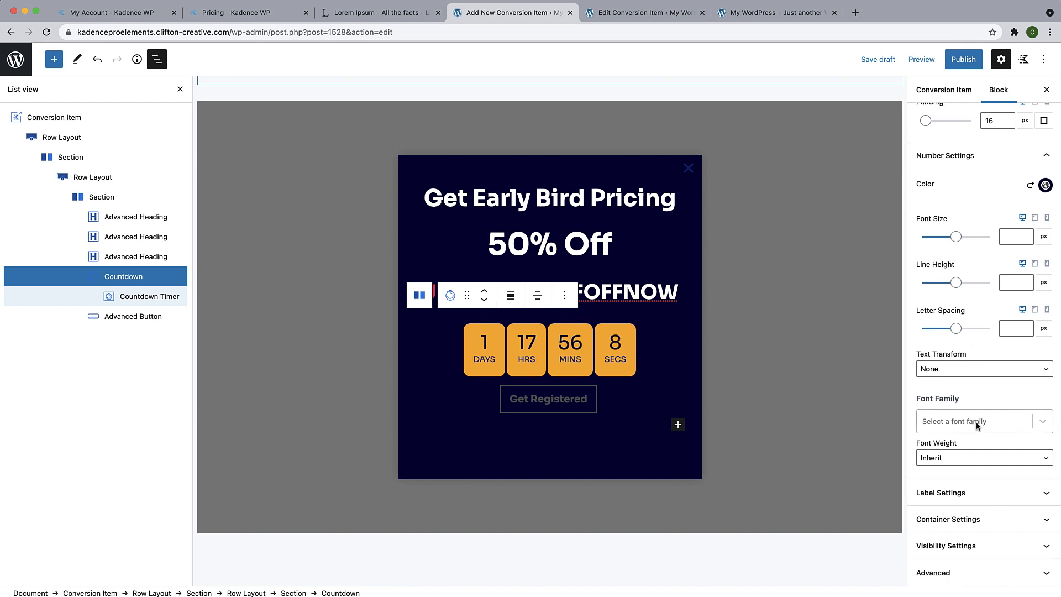
{"action": "left_click", "coordinate": [974, 423]}
{"action": "type", "text": "mont"}
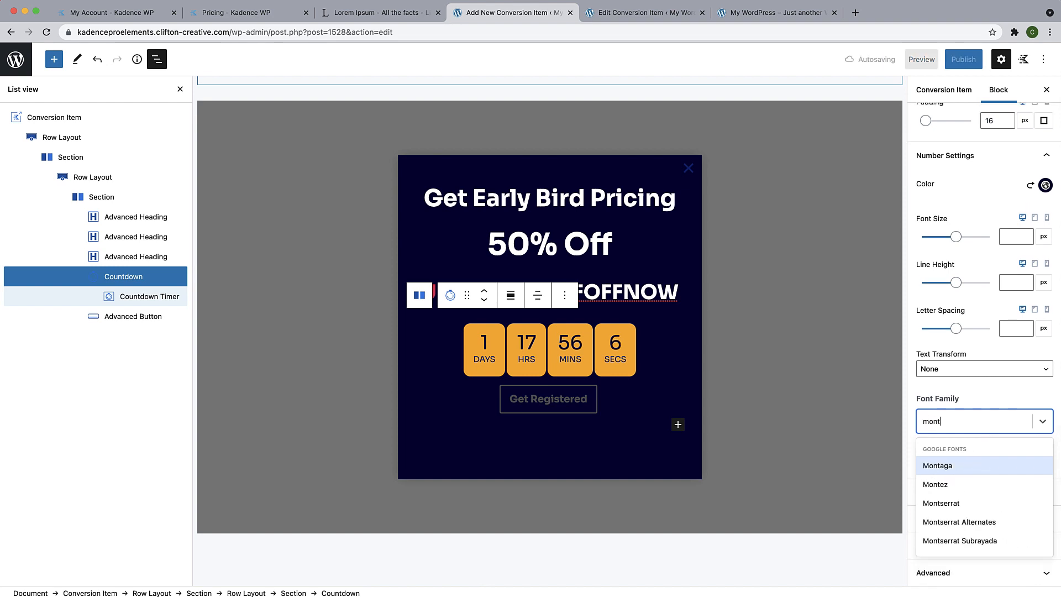
{"action": "left_click", "coordinate": [953, 505]}
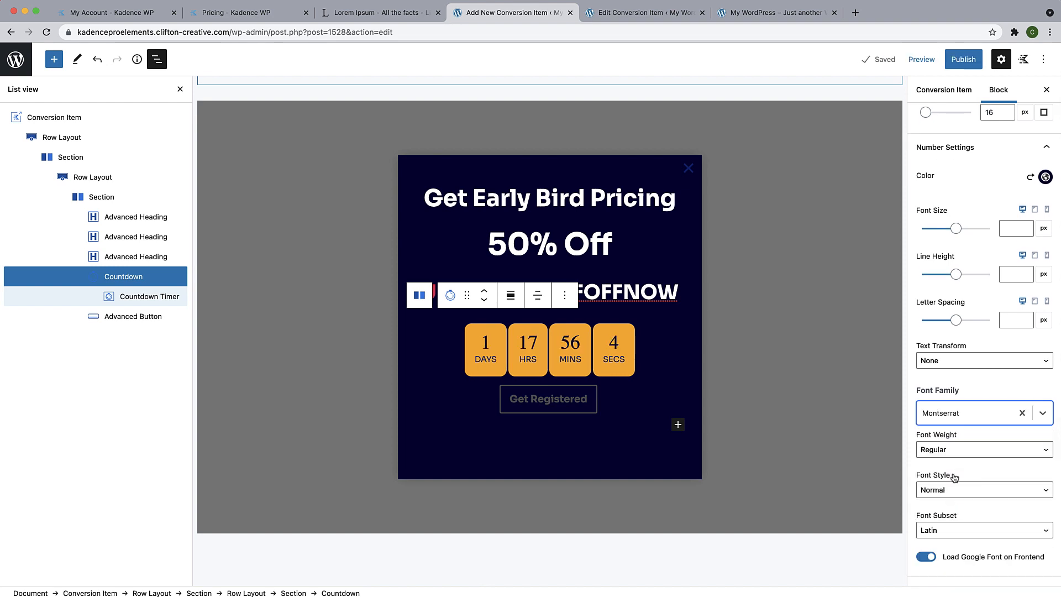
{"action": "scroll", "coordinate": [959, 449], "scroll_direction": "down", "scroll_amount": 3}
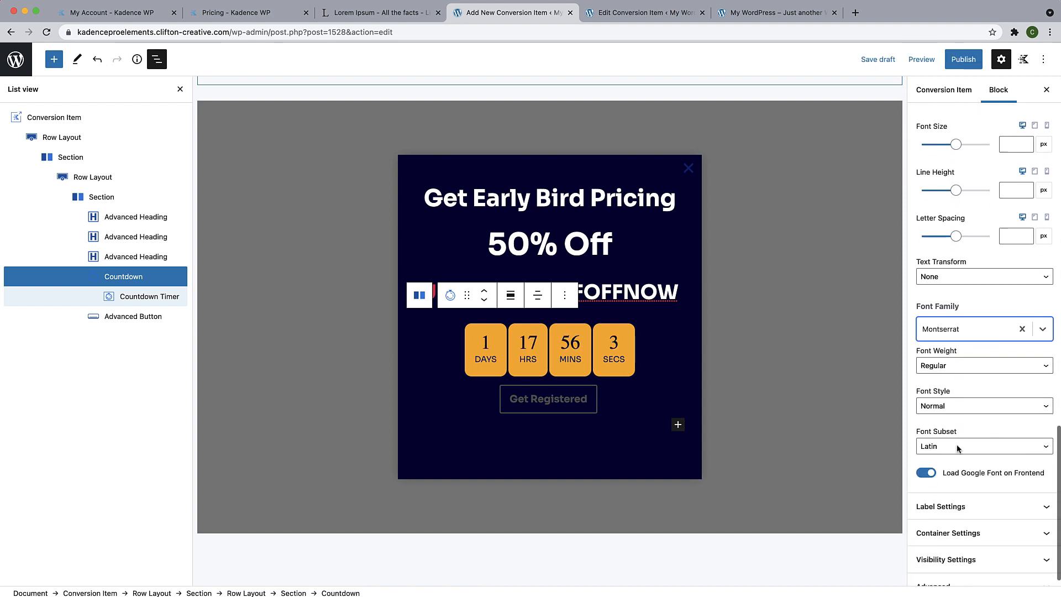
{"action": "left_click", "coordinate": [966, 360]}
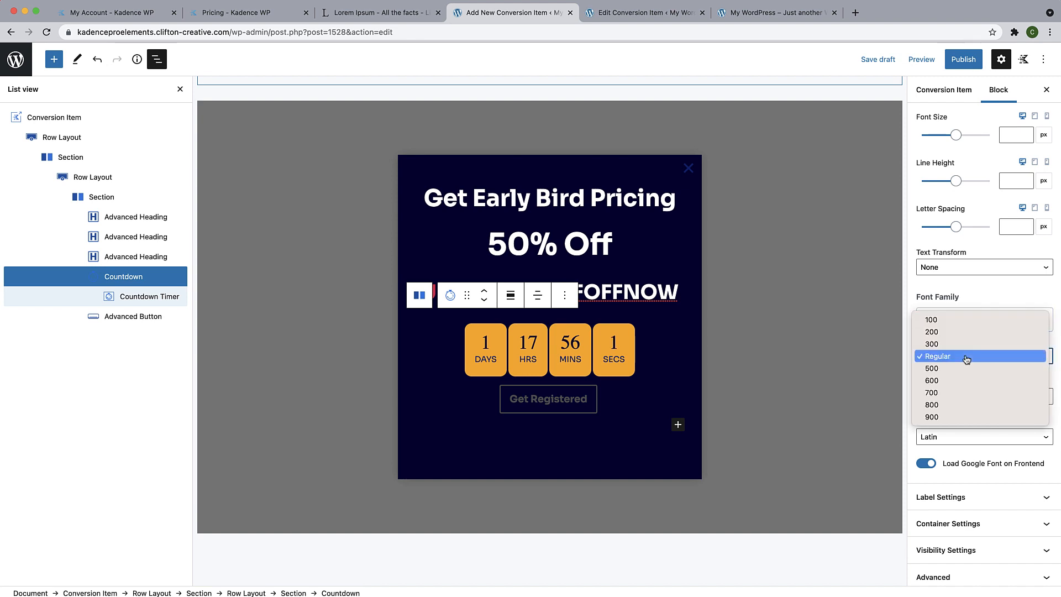
{"action": "left_click", "coordinate": [944, 406]}
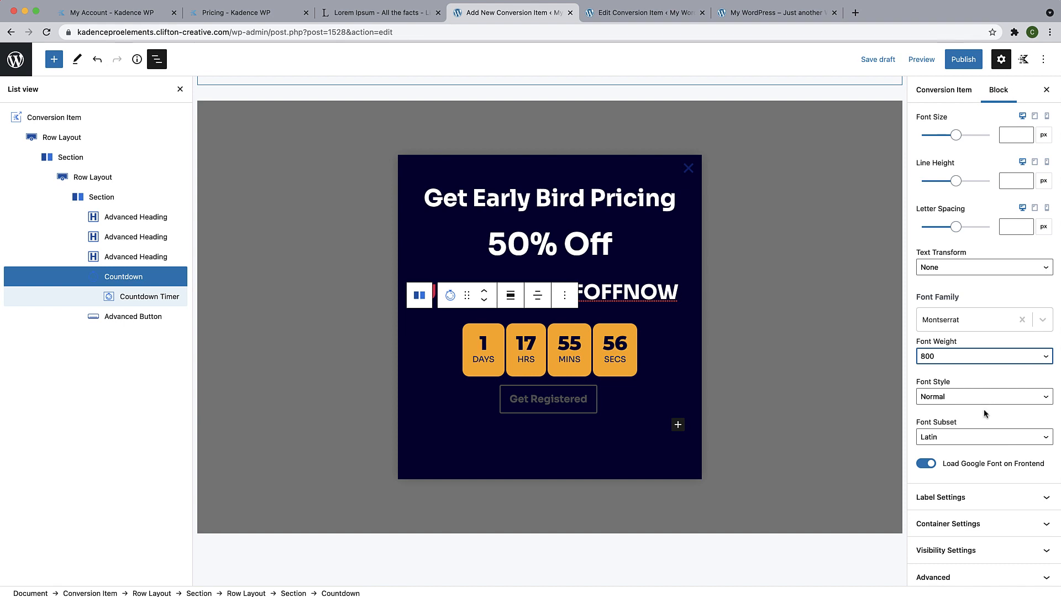
{"action": "scroll", "coordinate": [986, 423], "scroll_direction": "down", "scroll_amount": 1}
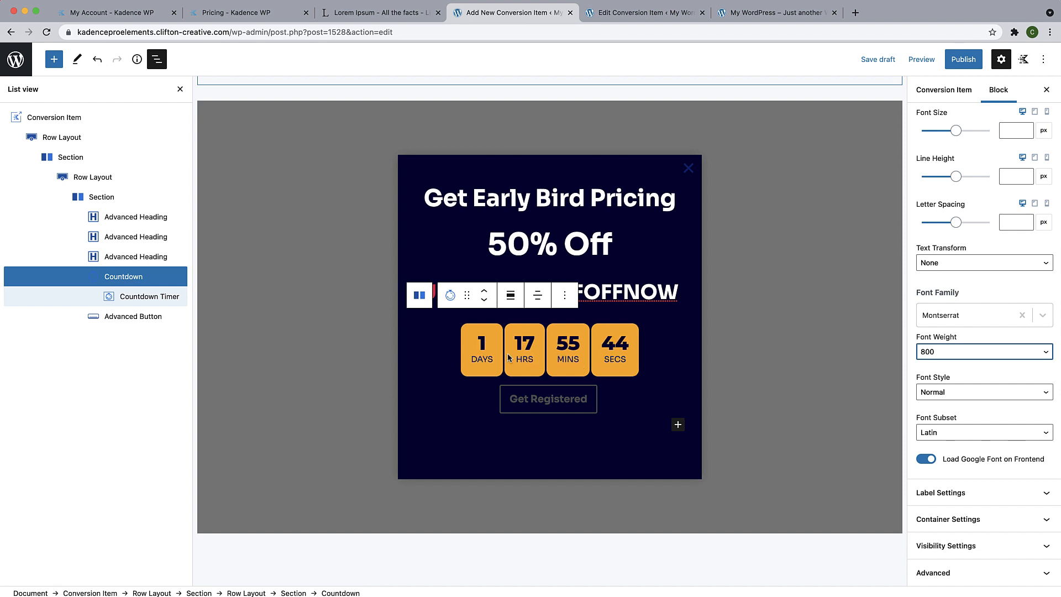
Enable the divider and the 00 number format in the countdown's layout, and leave the Countdown block.
{"action": "scroll", "coordinate": [974, 414], "scroll_direction": "up", "scroll_amount": 5}
{"action": "scroll", "coordinate": [974, 413], "scroll_direction": "up", "scroll_amount": 10}
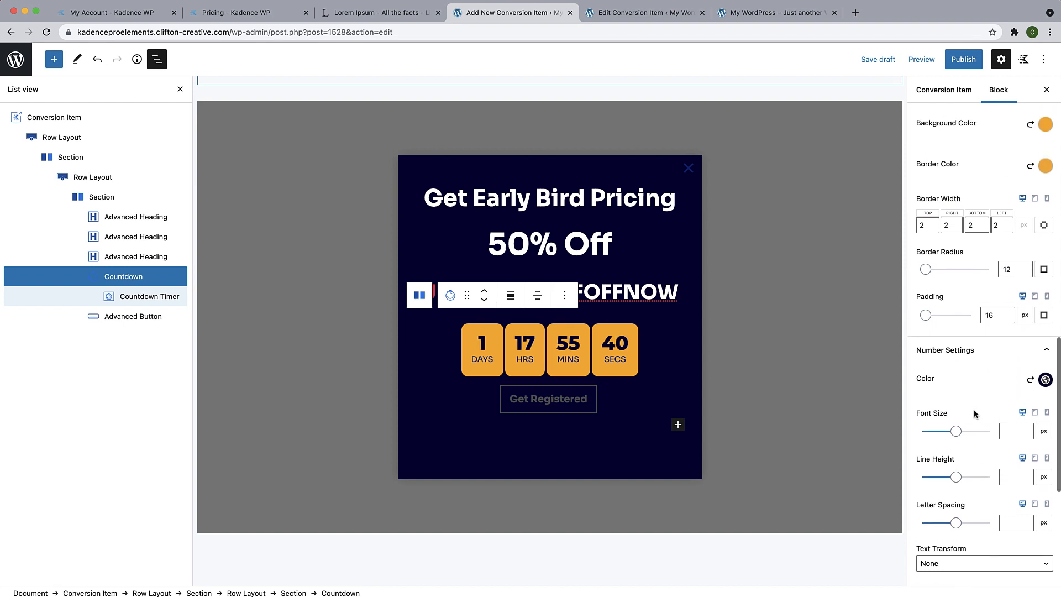
{"action": "scroll", "coordinate": [975, 415], "scroll_direction": "up", "scroll_amount": 10}
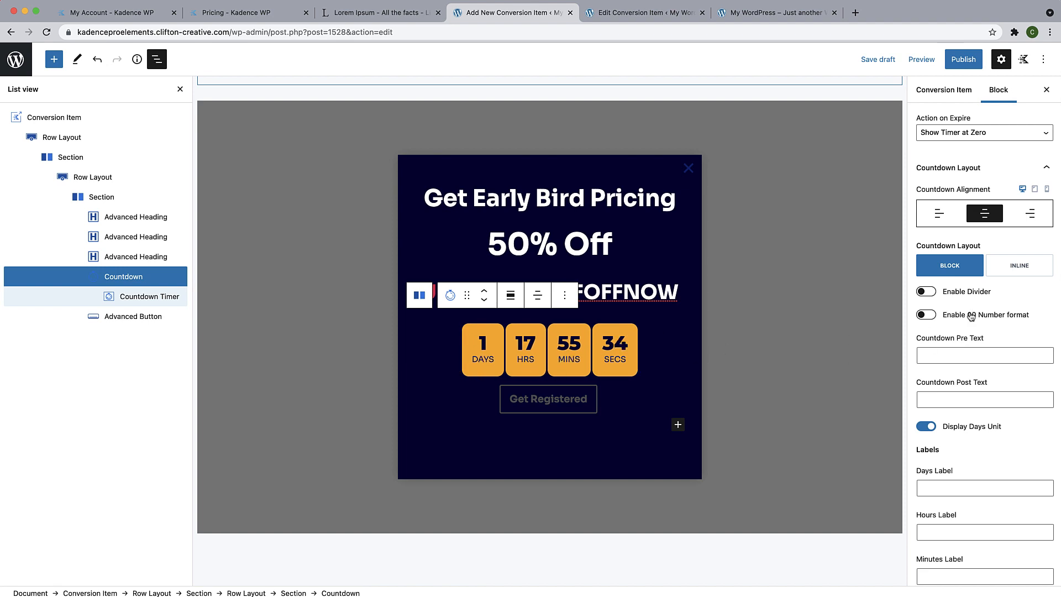
{"action": "left_click", "coordinate": [926, 292]}
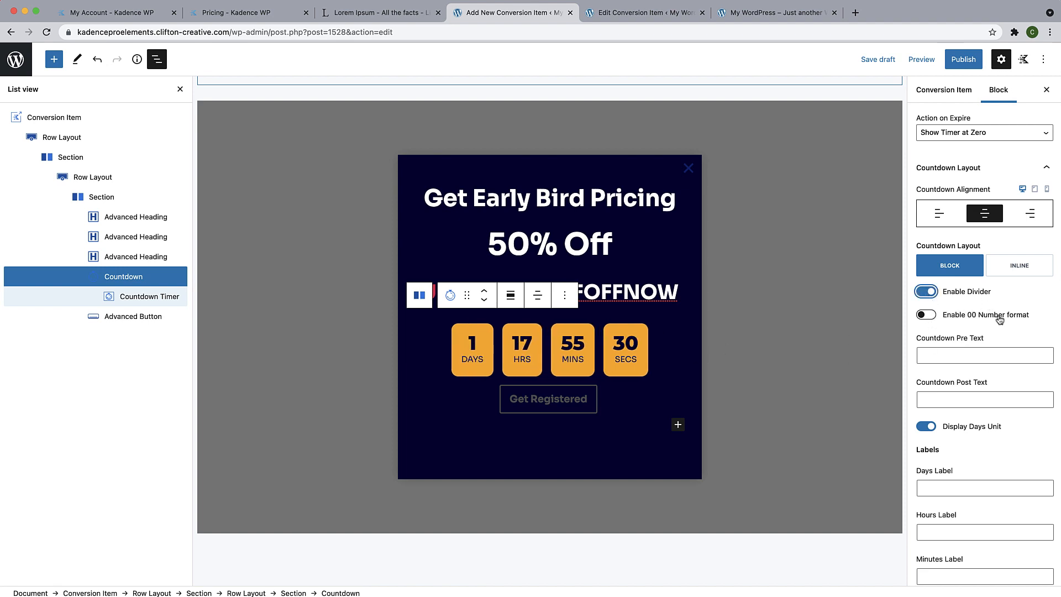
{"action": "left_click", "coordinate": [926, 316]}
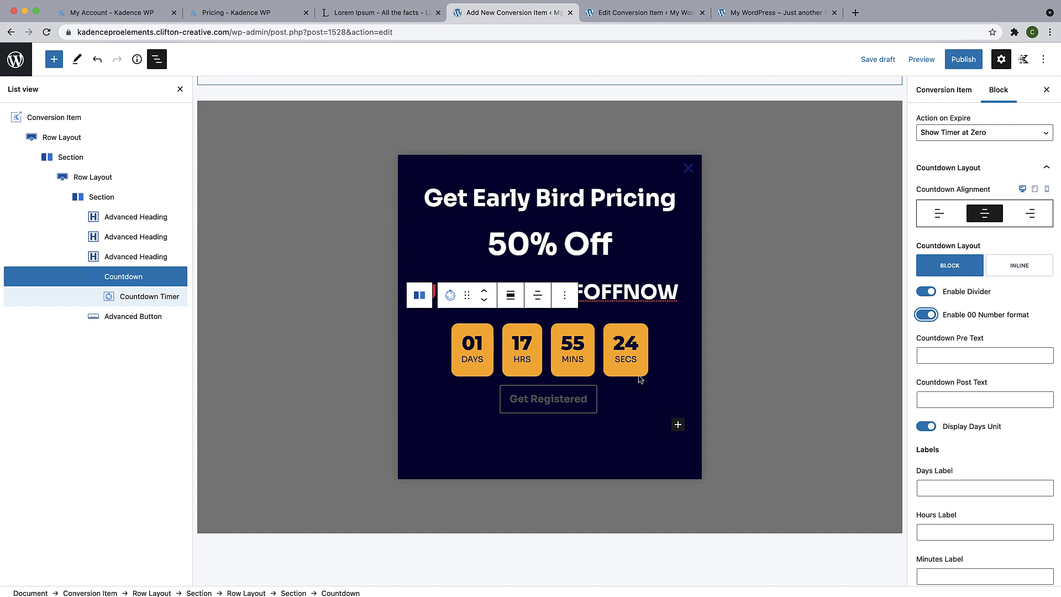
{"action": "left_click", "coordinate": [727, 343]}
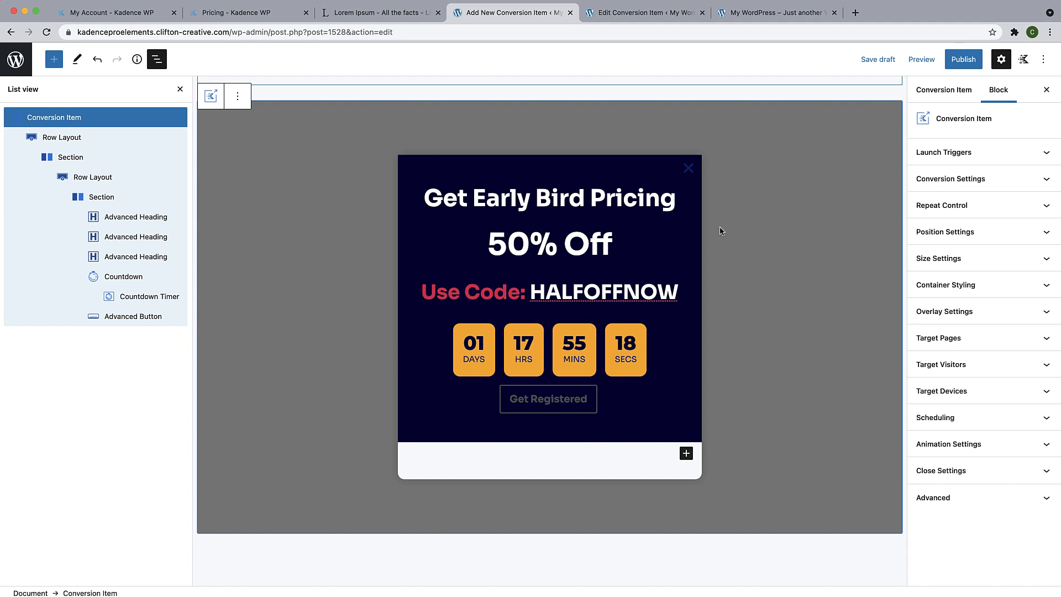
Set the font size of the "Get Registered" button to 24 px.
{"action": "left_click", "coordinate": [602, 403]}
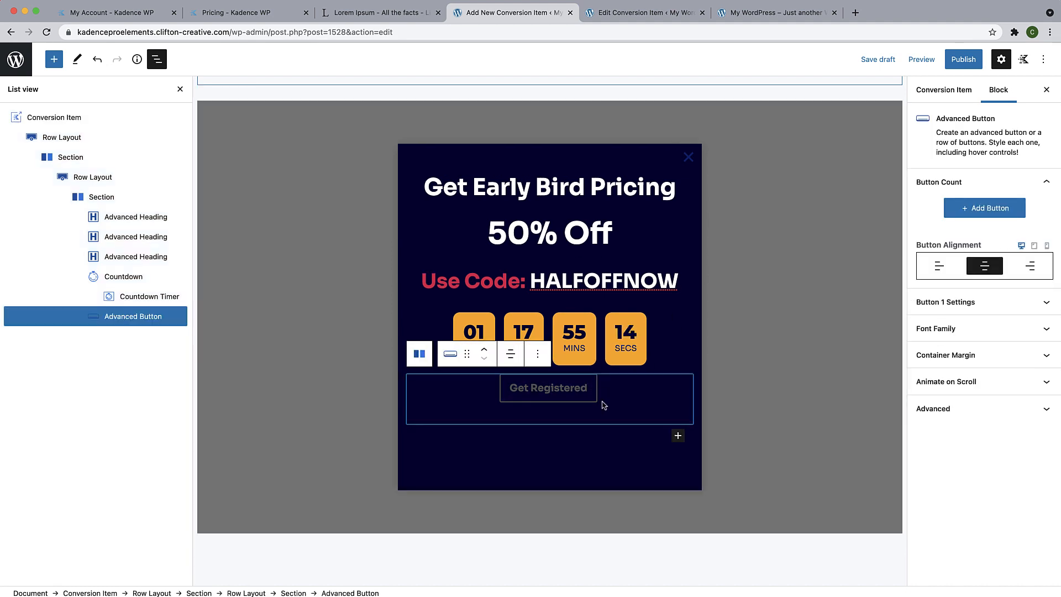
{"action": "left_click", "coordinate": [1046, 302]}
{"action": "scroll", "coordinate": [998, 155], "scroll_direction": "down", "scroll_amount": 5}
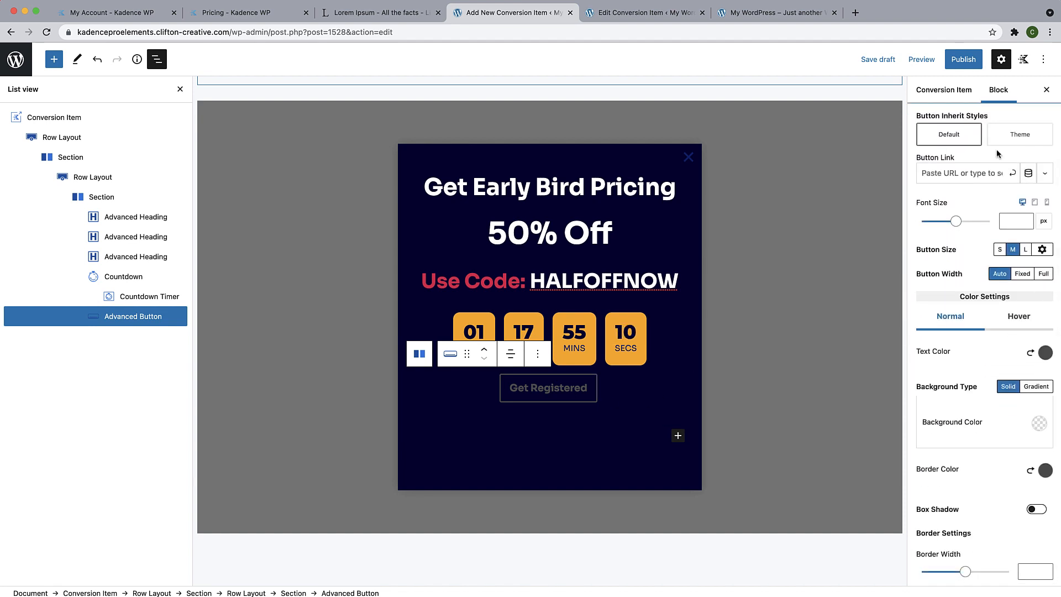
{"action": "scroll", "coordinate": [965, 250], "scroll_direction": "down", "scroll_amount": 1}
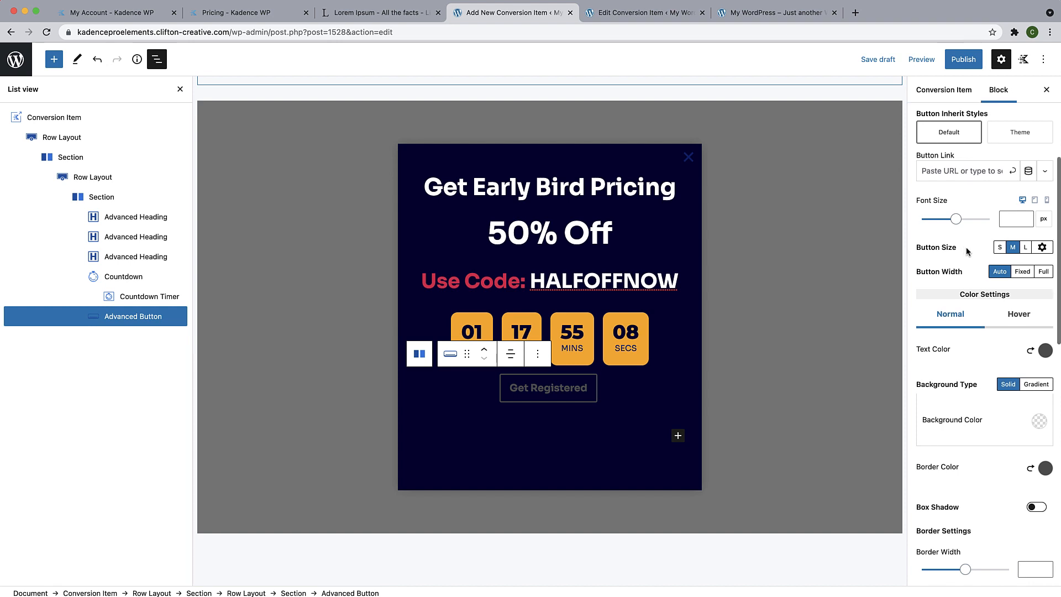
{"action": "left_click", "coordinate": [1007, 219]}
{"action": "type", "text": "24"}
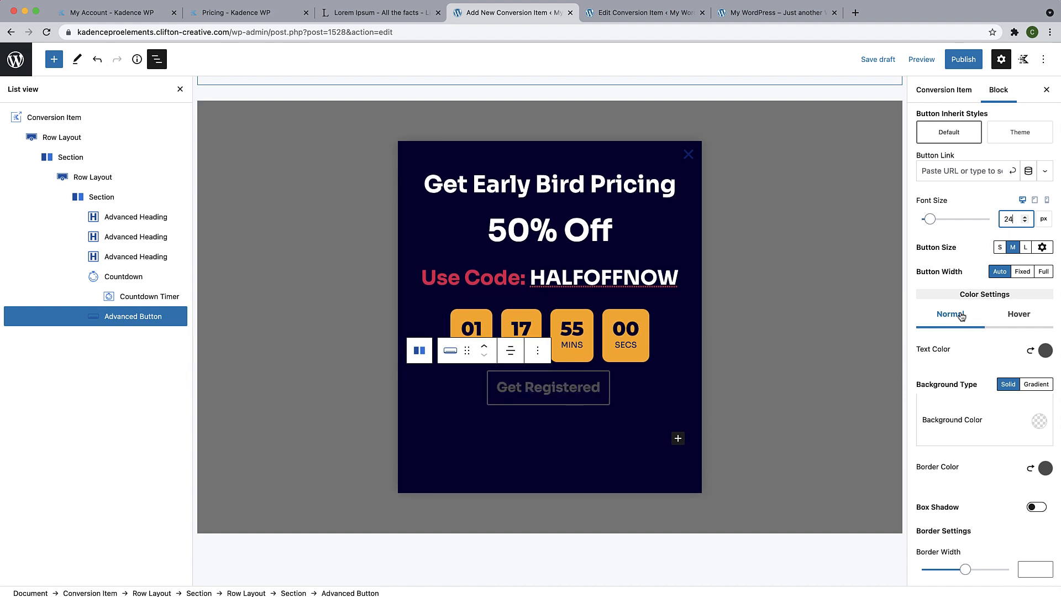
Set the normal text color of the "Get Registered" button to white, FFFFFF.
{"action": "left_click", "coordinate": [1045, 350]}
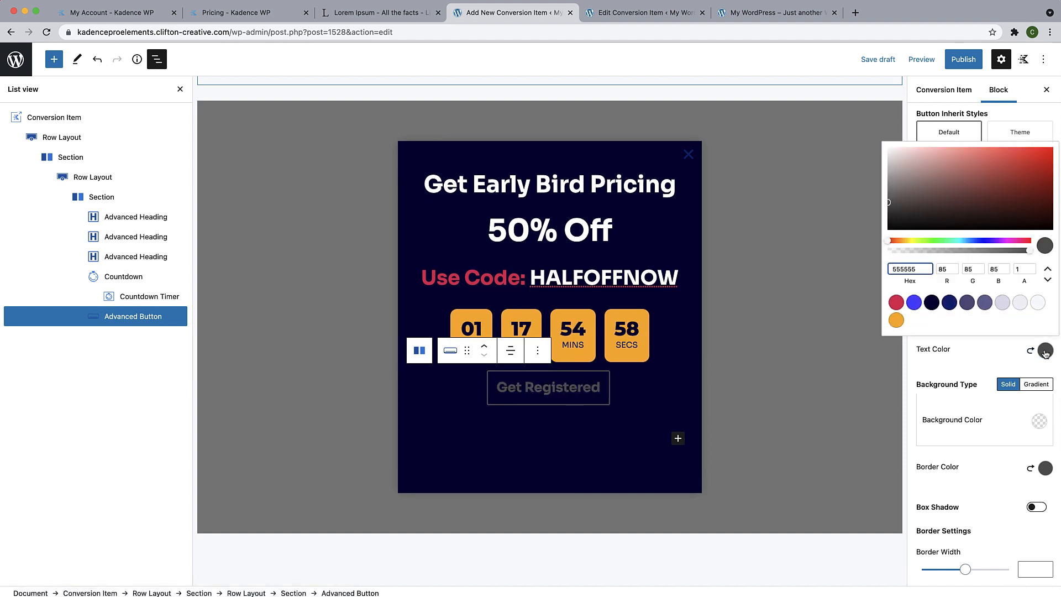
{"action": "double_click", "coordinate": [923, 266]}
{"action": "type", "text": "FFFFFF"}
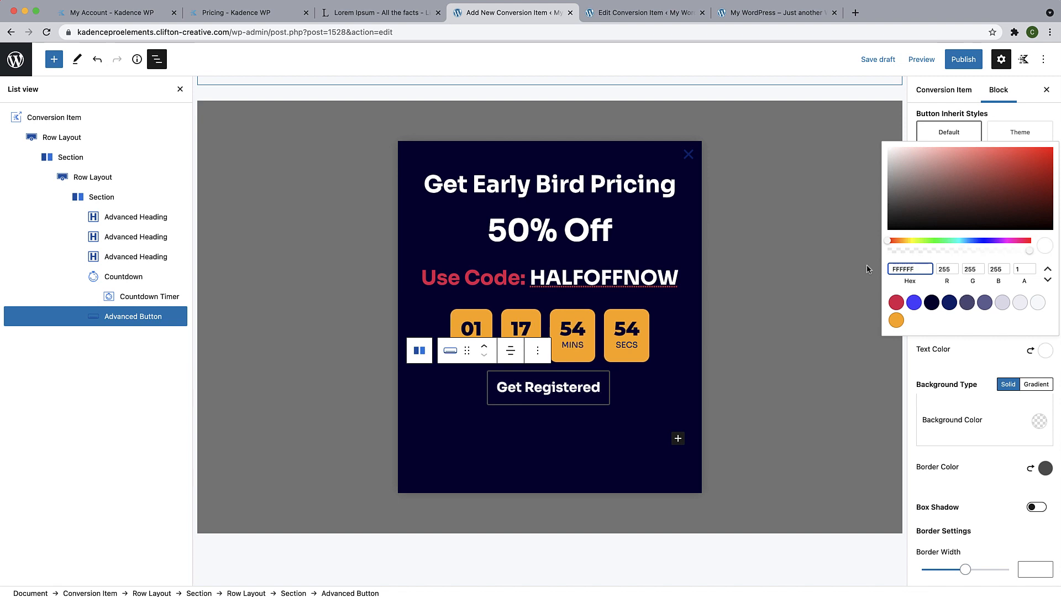
{"action": "left_click", "coordinate": [976, 354]}
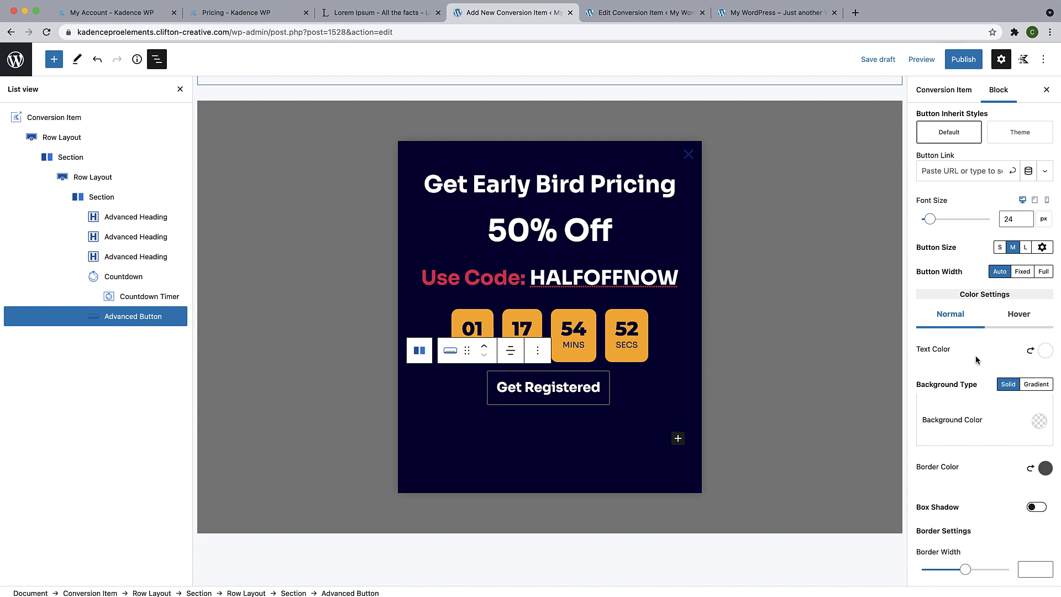
Set the "Get Registered" button's normal background and border colors to the red palette color E21E51.
{"action": "left_click", "coordinate": [1037, 421]}
{"action": "left_click", "coordinate": [891, 373]}
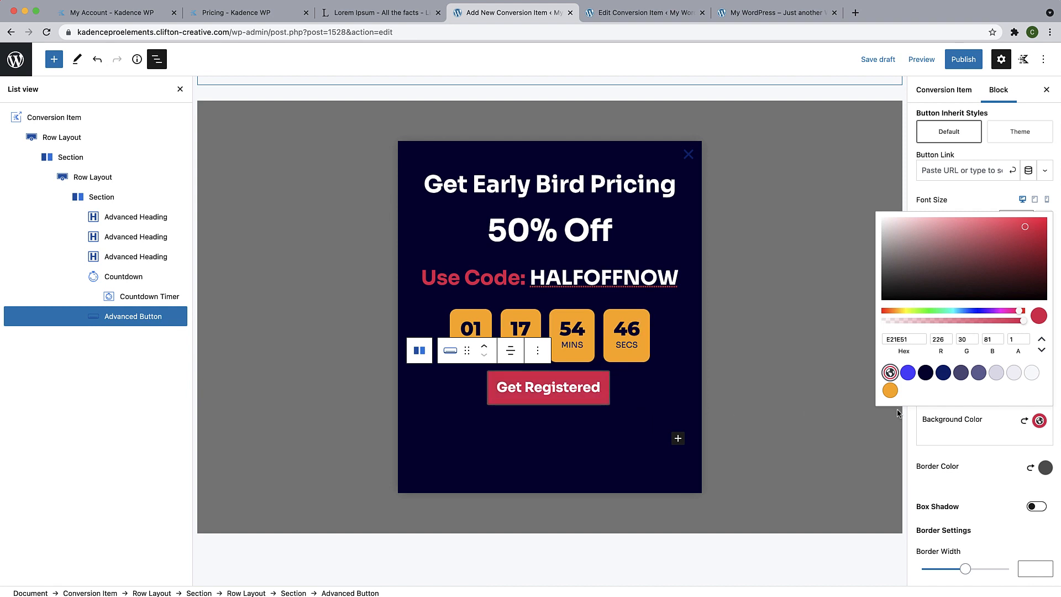
{"action": "left_click", "coordinate": [996, 467]}
{"action": "left_click", "coordinate": [1045, 467]}
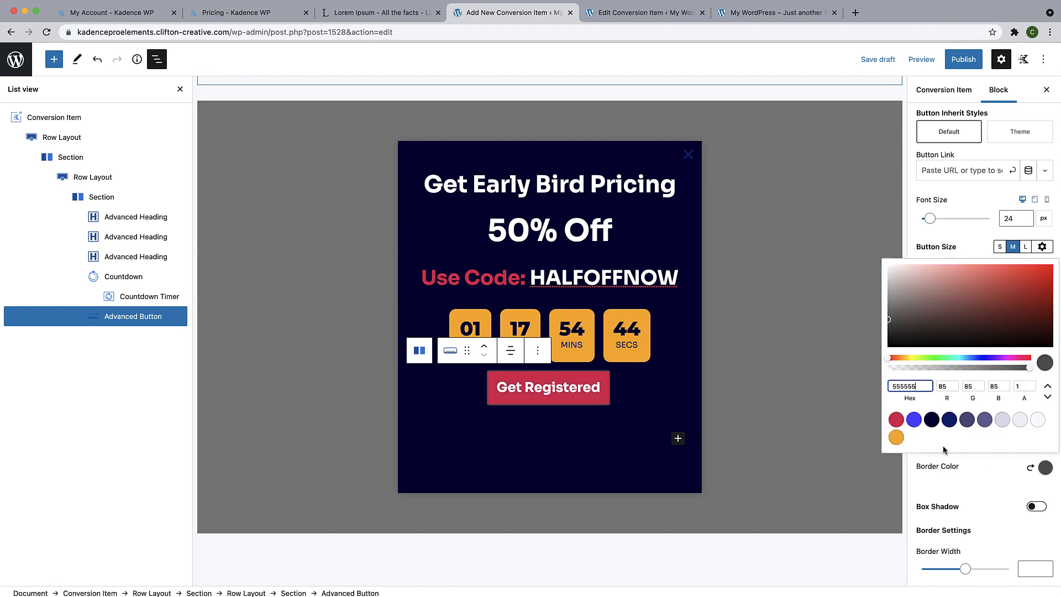
{"action": "left_click", "coordinate": [897, 420]}
{"action": "left_click", "coordinate": [984, 483]}
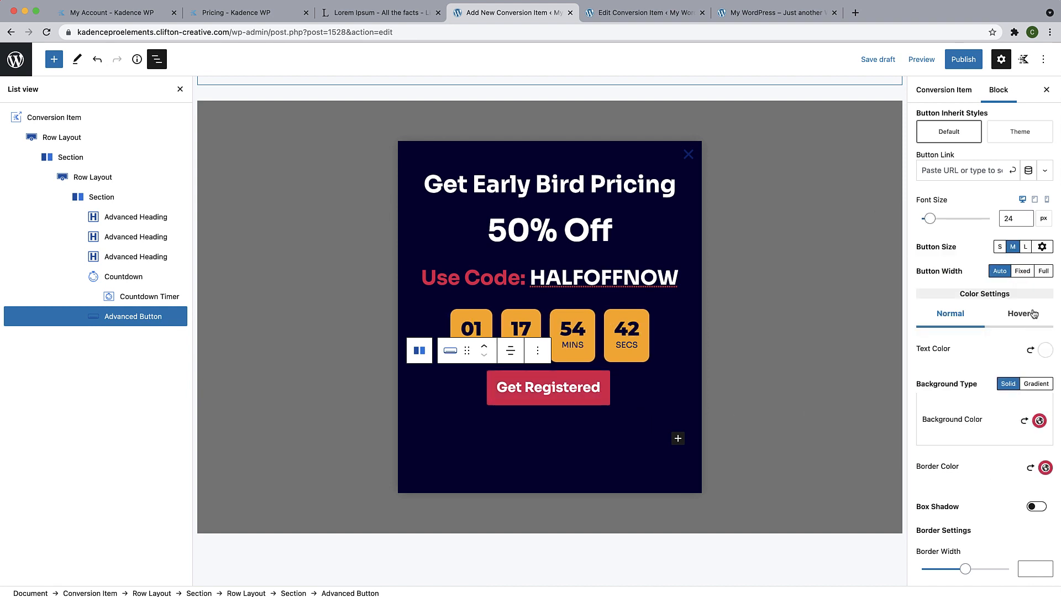
Open the "Get Registered" button's hover color settings and check the hover text color.
{"action": "left_click", "coordinate": [1026, 323]}
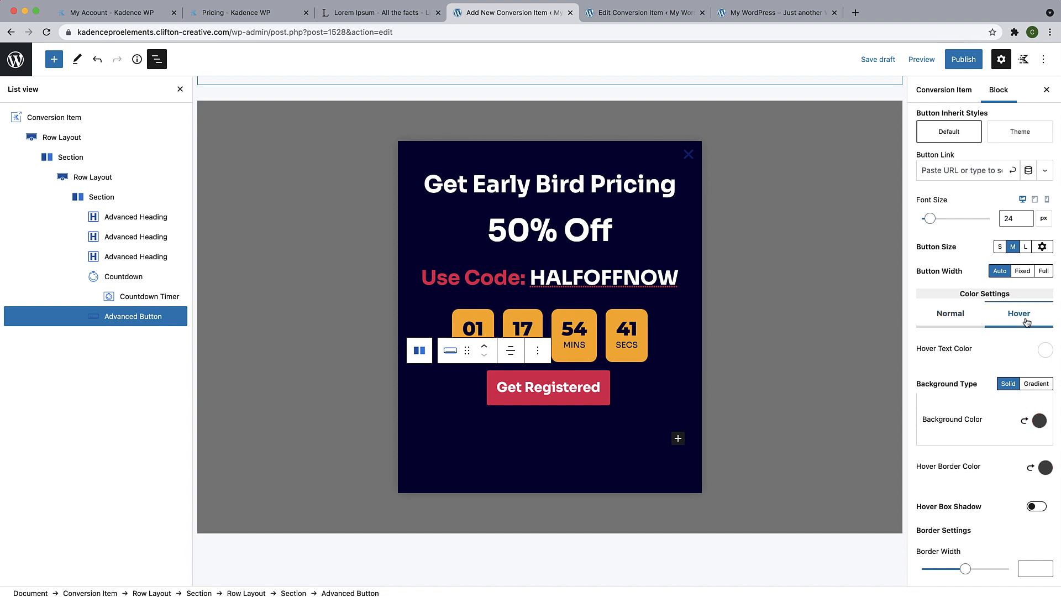
{"action": "left_click", "coordinate": [1045, 351]}
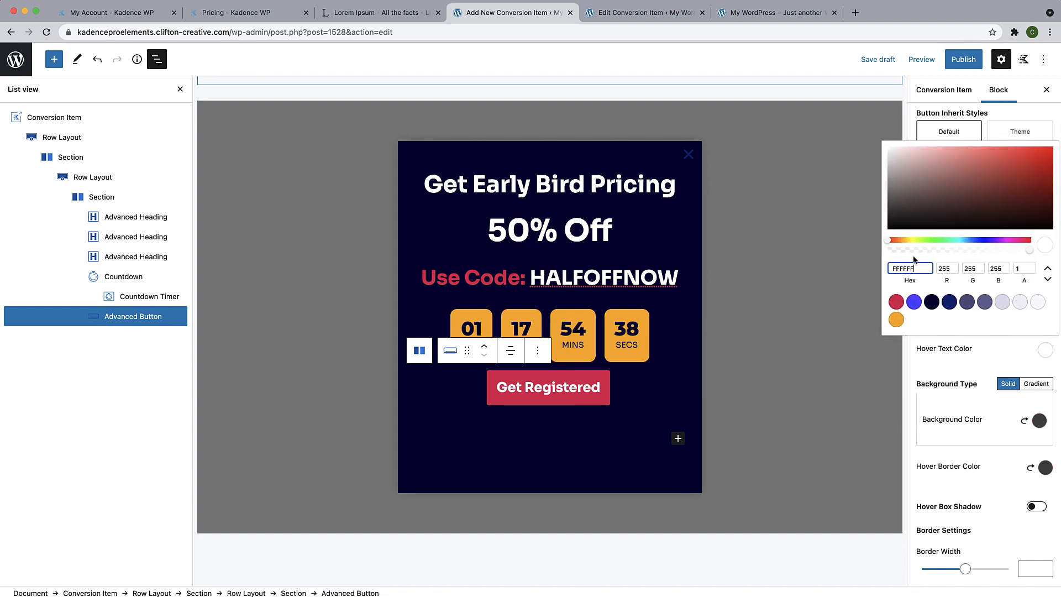
{"action": "left_click", "coordinate": [980, 413]}
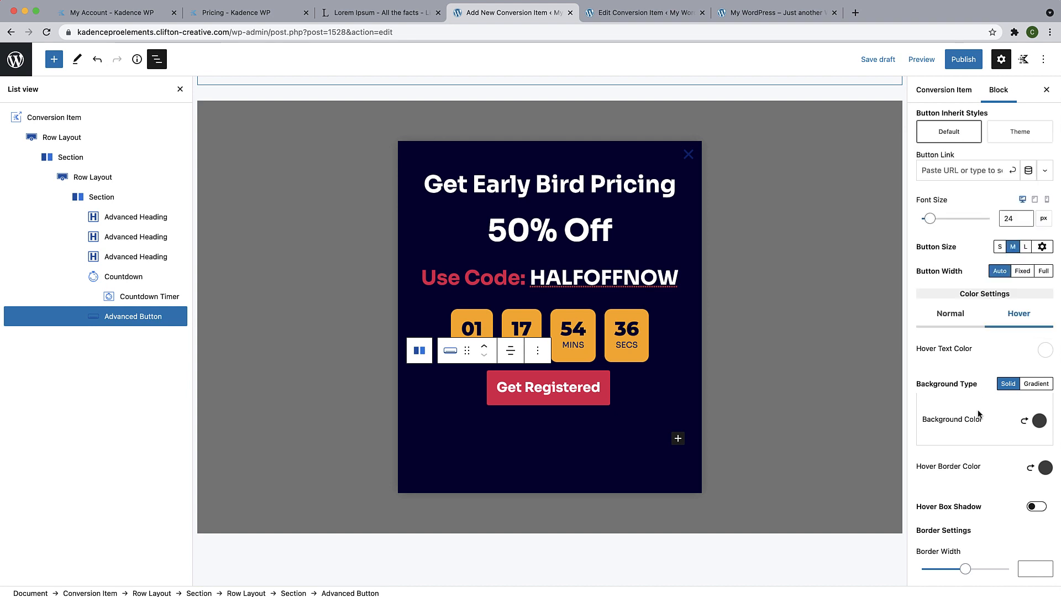
Set the "Get Registered" button's hover background and hover border colors to the blue palette color 4D40FF.
{"action": "left_click", "coordinate": [1040, 422]}
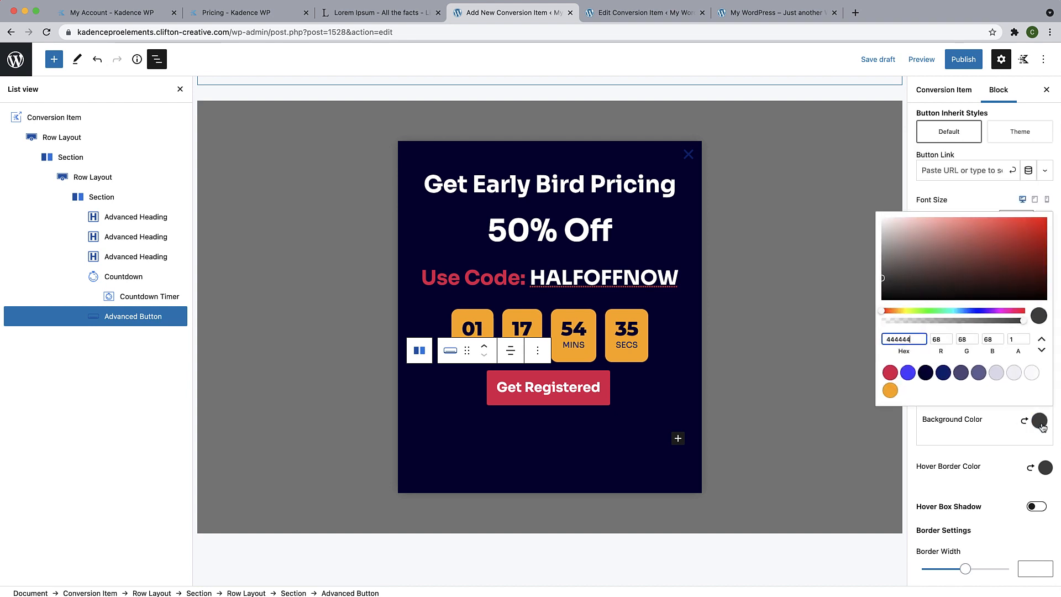
{"action": "left_click", "coordinate": [908, 373]}
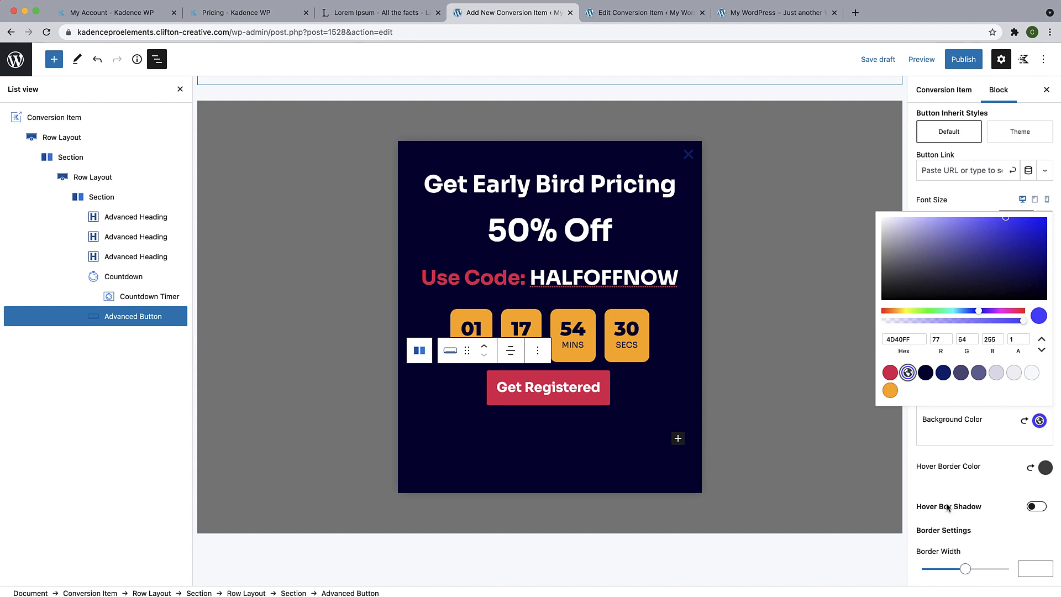
{"action": "left_click", "coordinate": [980, 448]}
{"action": "scroll", "coordinate": [990, 472], "scroll_direction": "down", "scroll_amount": 3}
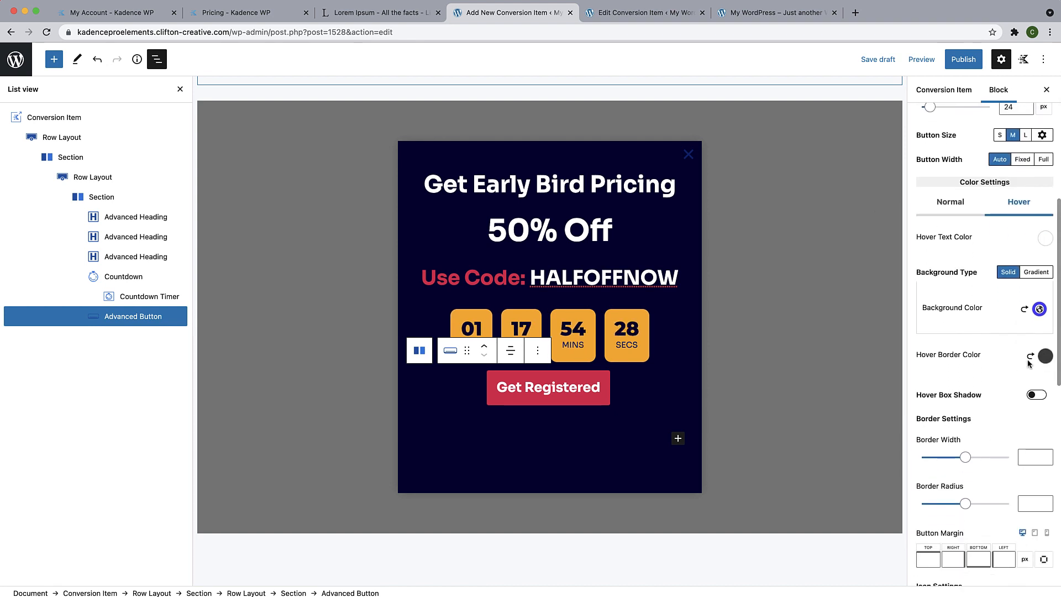
{"action": "left_click", "coordinate": [1044, 357]}
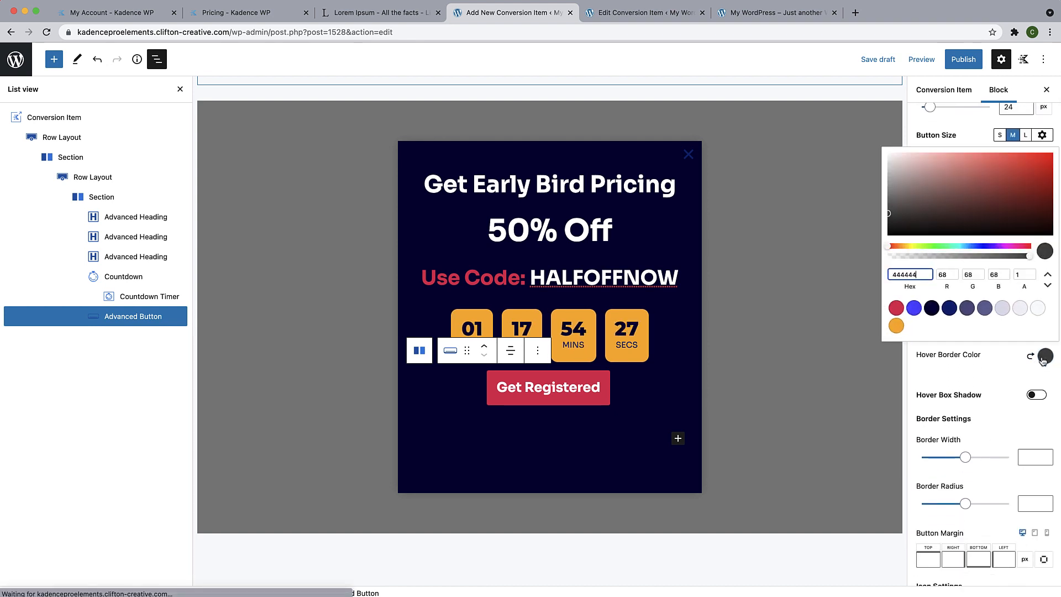
{"action": "left_click", "coordinate": [914, 308]}
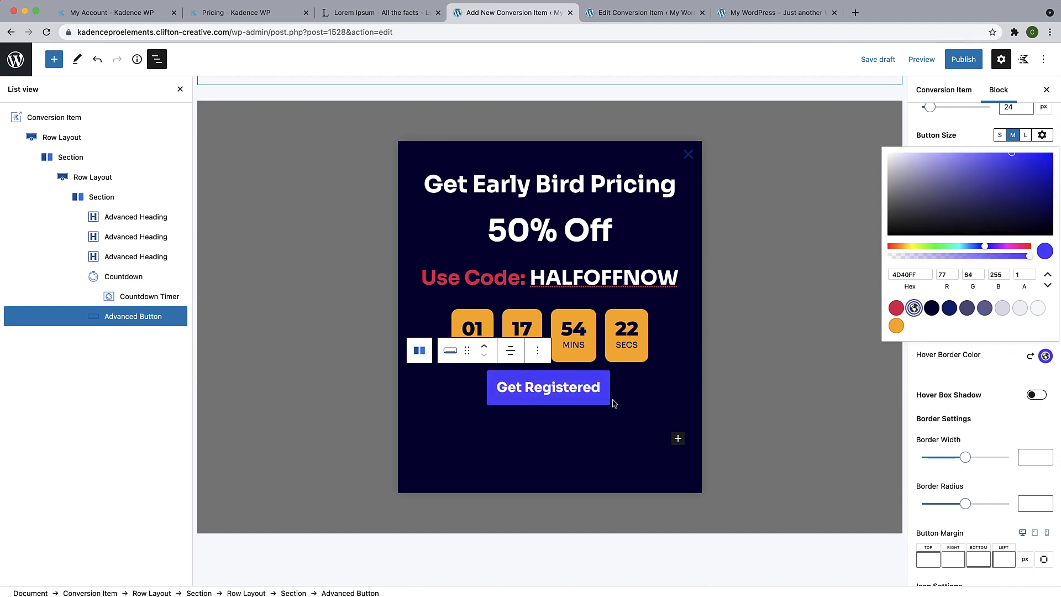
{"action": "left_click", "coordinate": [997, 414]}
Set the top margin of the "Get Registered" button to 20 px.
{"action": "scroll", "coordinate": [995, 410], "scroll_direction": "down", "scroll_amount": 3}
{"action": "left_click", "coordinate": [922, 431]}
{"action": "type", "text": "20"}
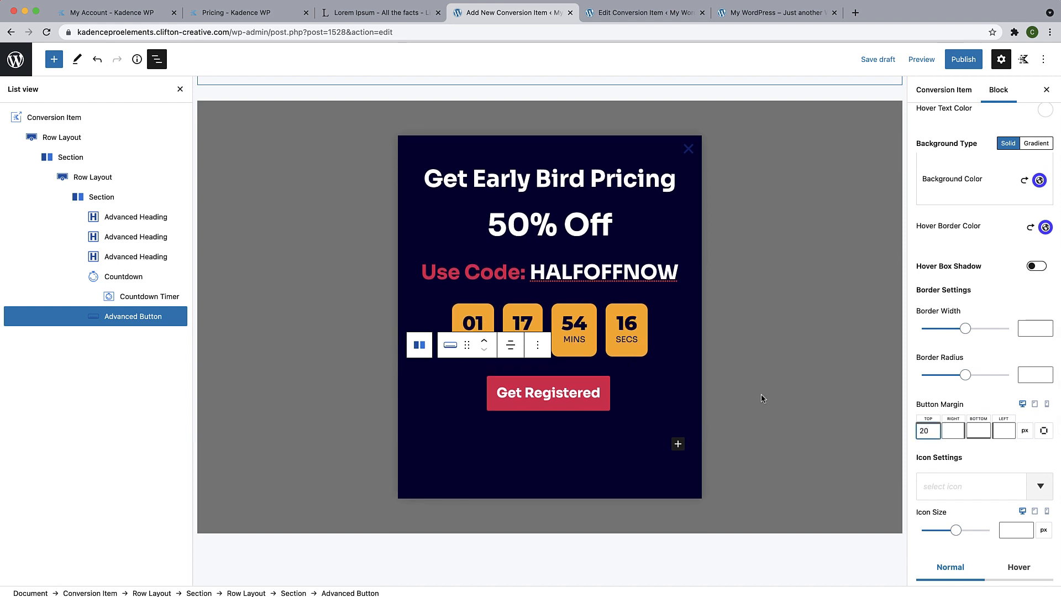
Give the popup's outer Row Layout block a border radius of 12.
{"action": "left_click", "coordinate": [759, 410]}
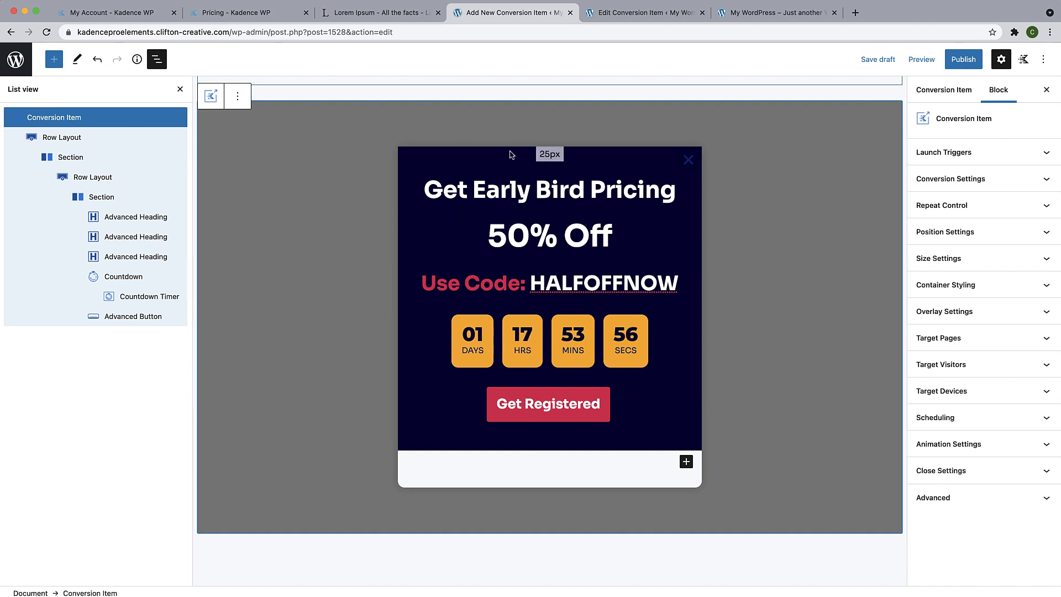
{"action": "left_click", "coordinate": [97, 138]}
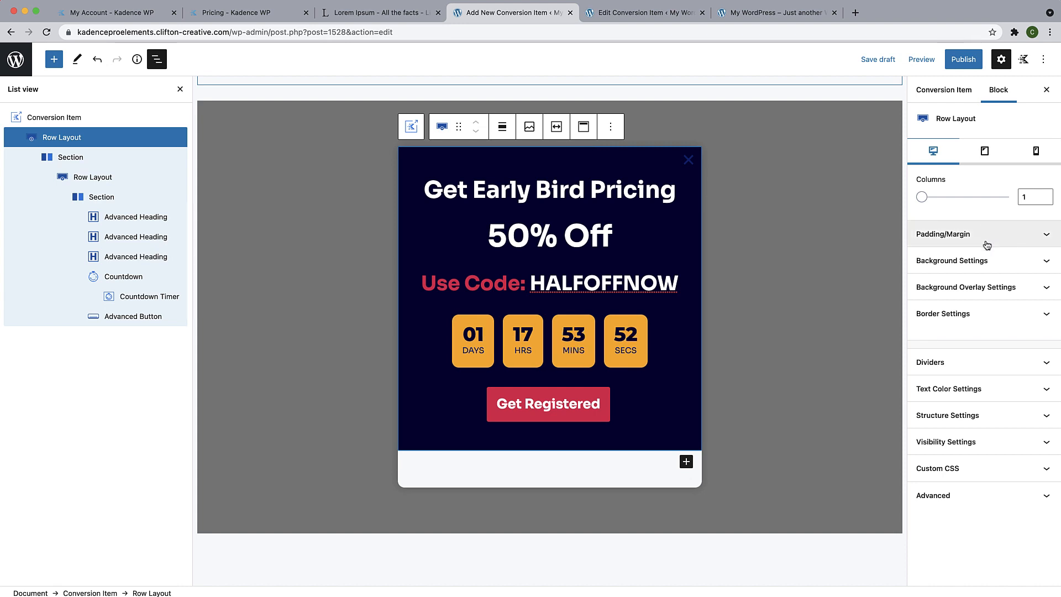
{"action": "left_click", "coordinate": [1047, 315]}
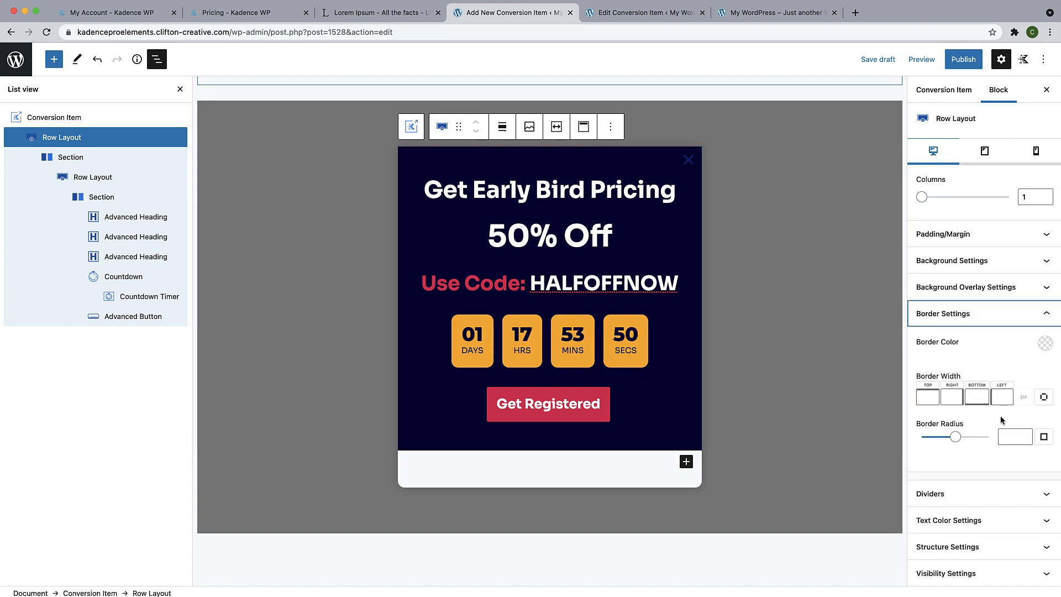
{"action": "left_click", "coordinate": [1010, 436]}
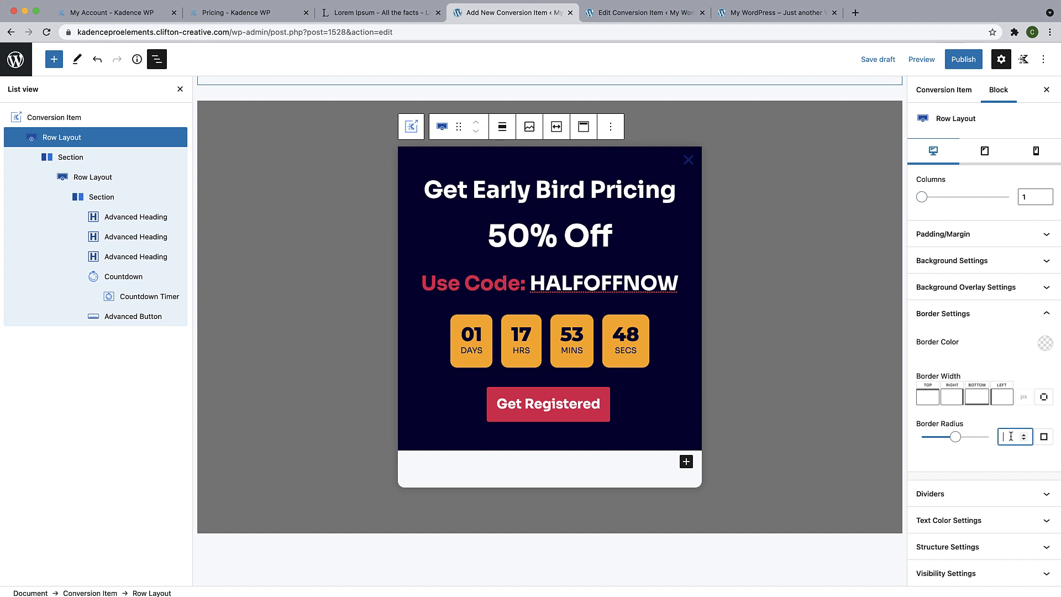
{"action": "type", "text": "12"}
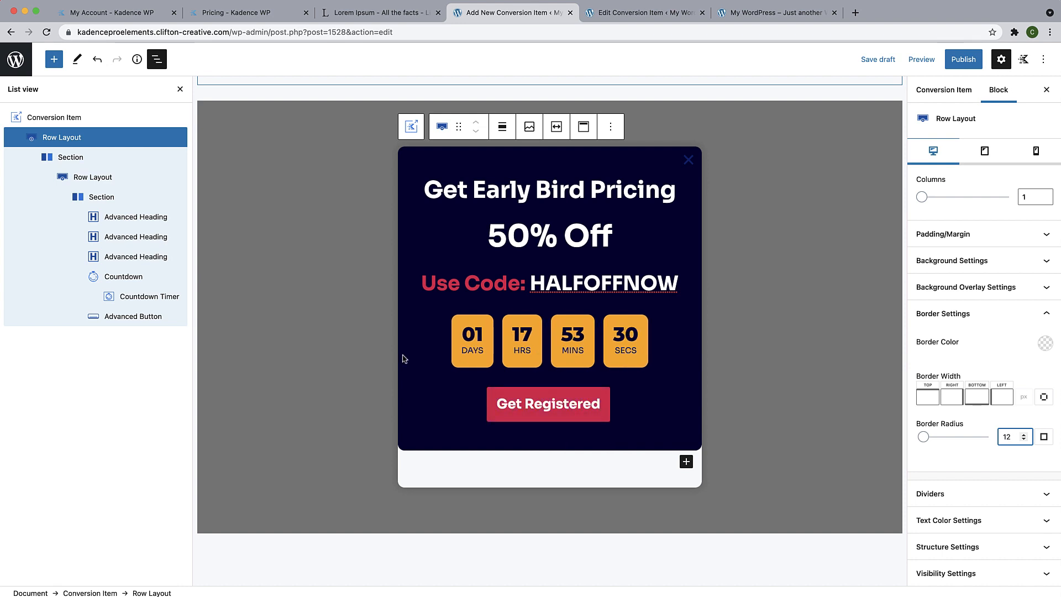
Set the border radius of the Get Registered button to 12.
{"action": "left_click", "coordinate": [628, 410]}
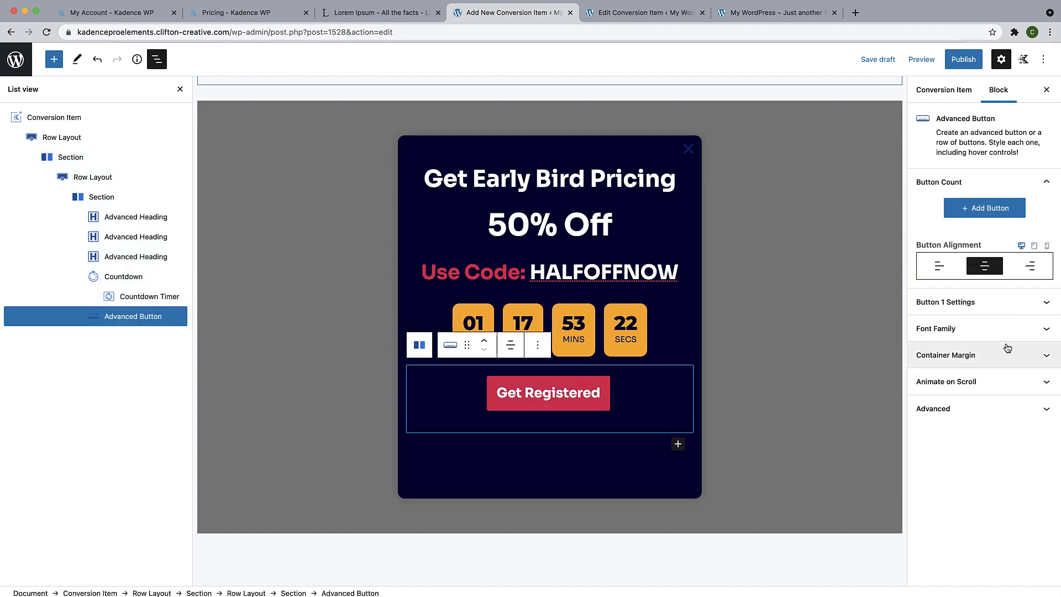
{"action": "left_click", "coordinate": [1037, 303]}
{"action": "scroll", "coordinate": [992, 387], "scroll_direction": "down", "scroll_amount": 3}
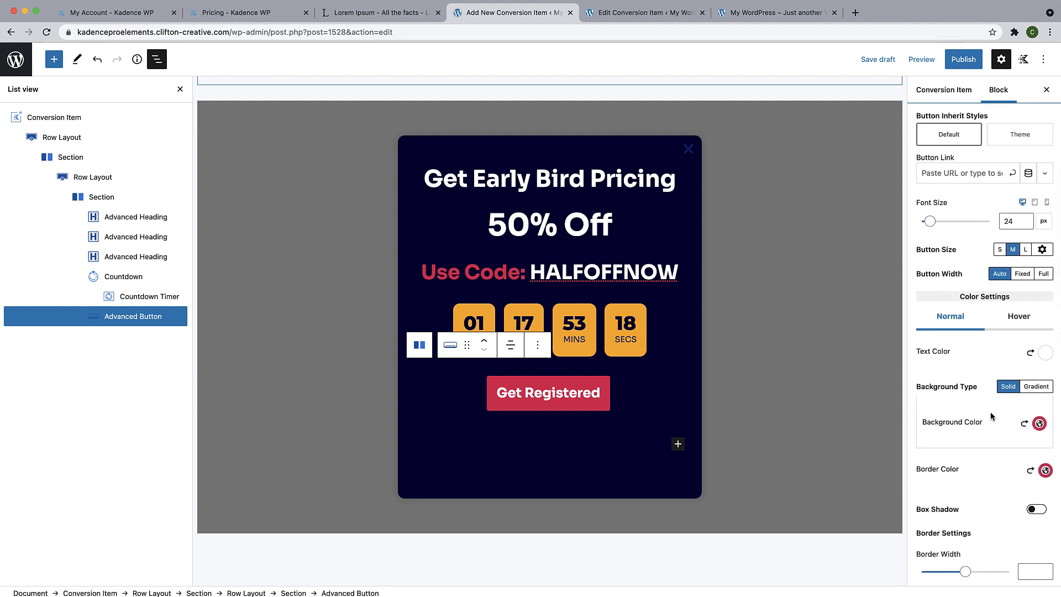
{"action": "scroll", "coordinate": [991, 416], "scroll_direction": "down", "scroll_amount": 2}
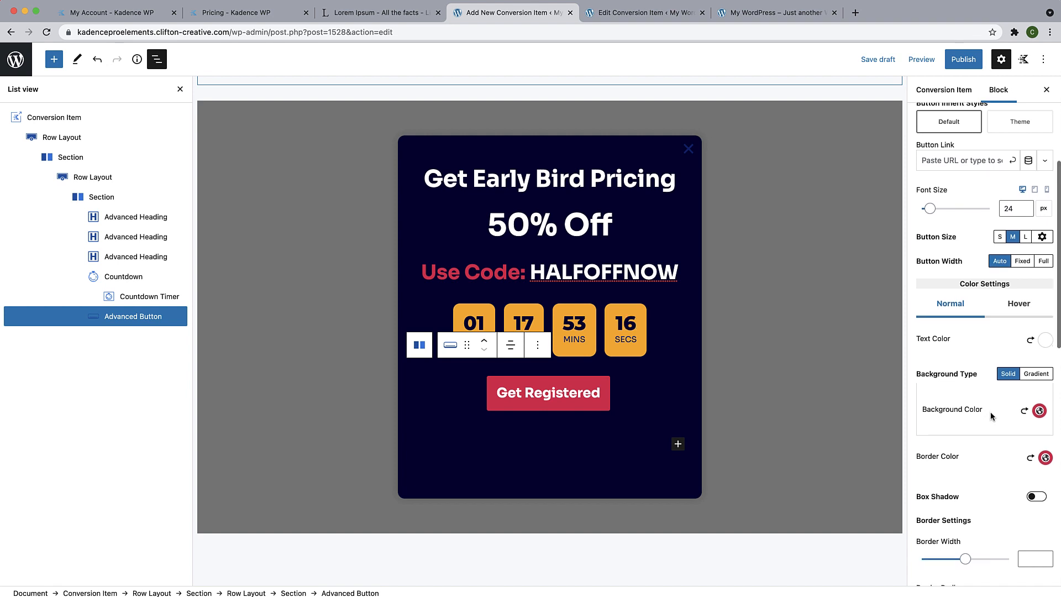
{"action": "scroll", "coordinate": [990, 413], "scroll_direction": "down", "scroll_amount": 3}
{"action": "left_click", "coordinate": [1029, 465]}
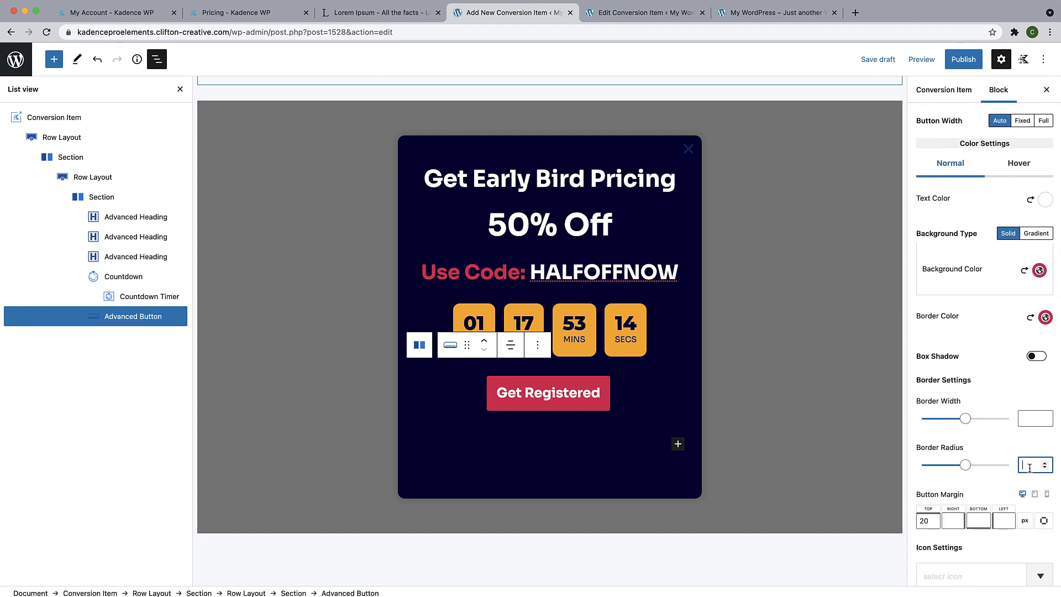
{"action": "type", "text": "12"}
{"action": "left_click", "coordinate": [814, 460]}
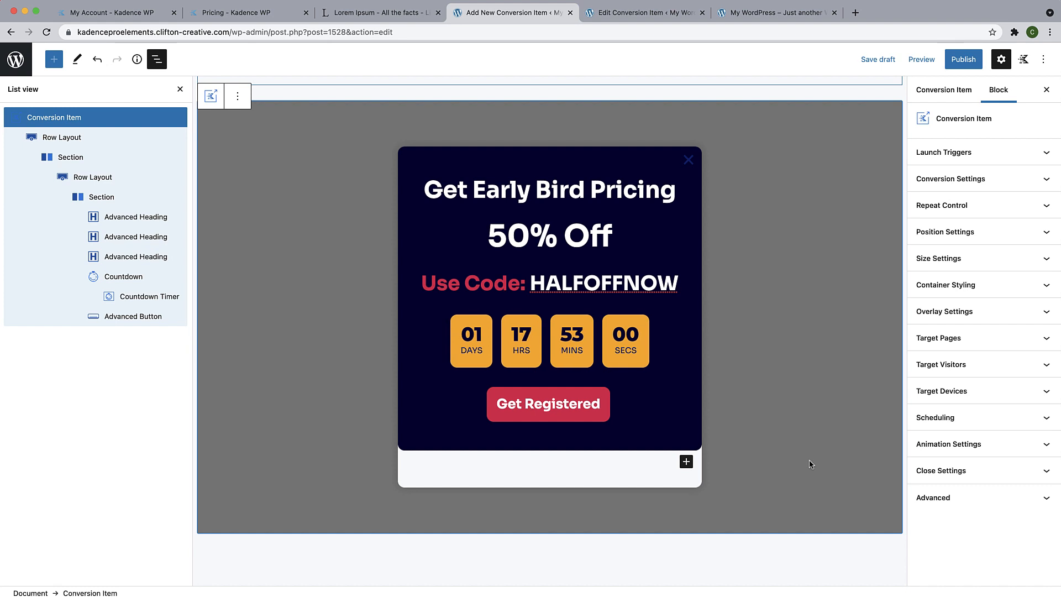
Publish the conversion item and reload the site's home page to check the popup there.
{"action": "left_click", "coordinate": [967, 66]}
{"action": "left_click", "coordinate": [967, 66]}
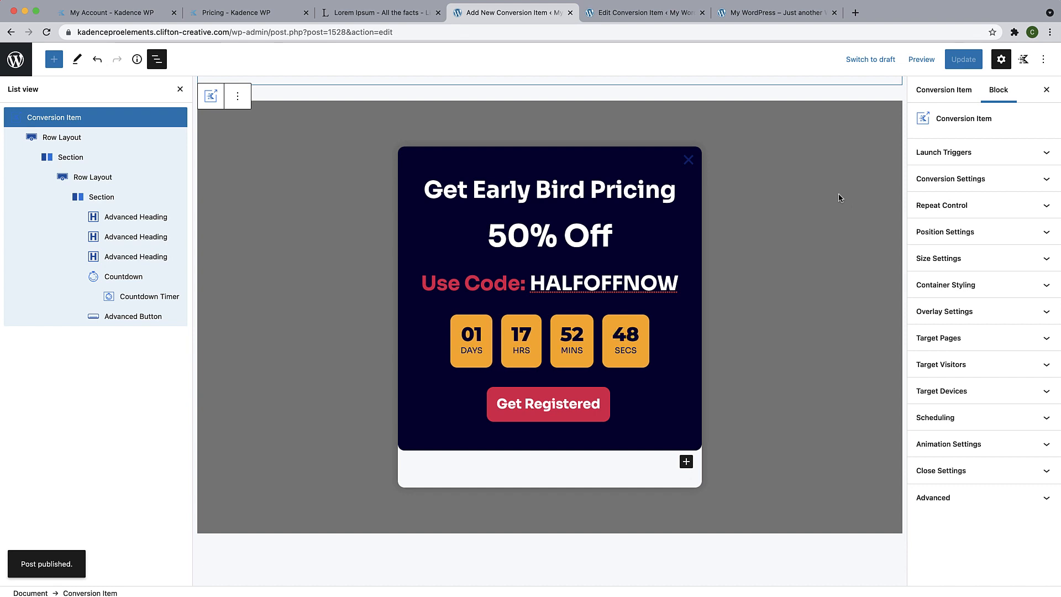
{"action": "left_click", "coordinate": [777, 13]}
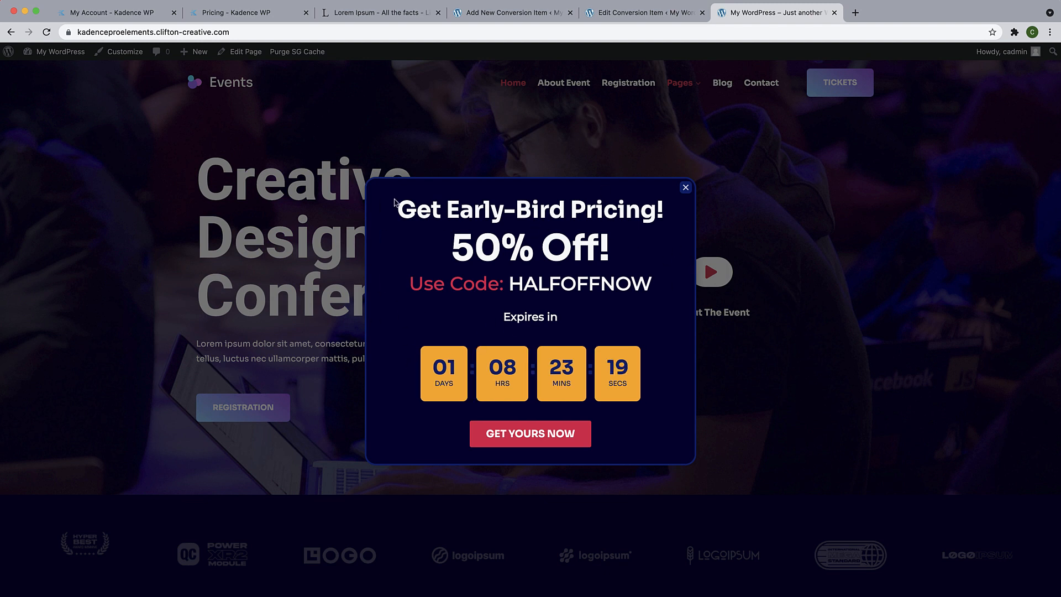
{"action": "left_click", "coordinate": [47, 33]}
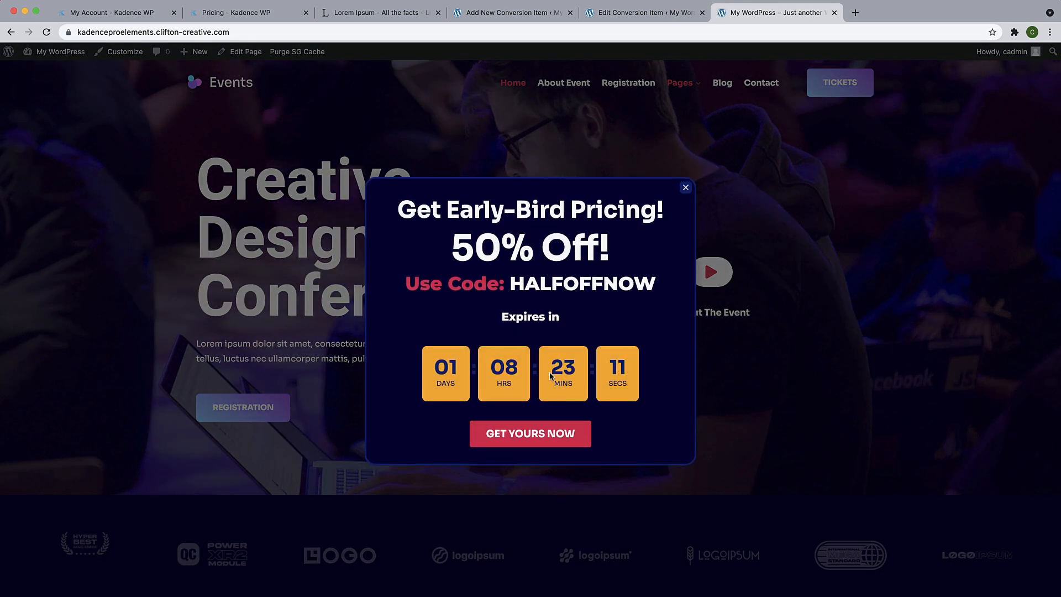
Back in the conversion item's editor, set both Close Color swatches to the off-white palette colour F8F9FA.
{"action": "left_click", "coordinate": [539, 16]}
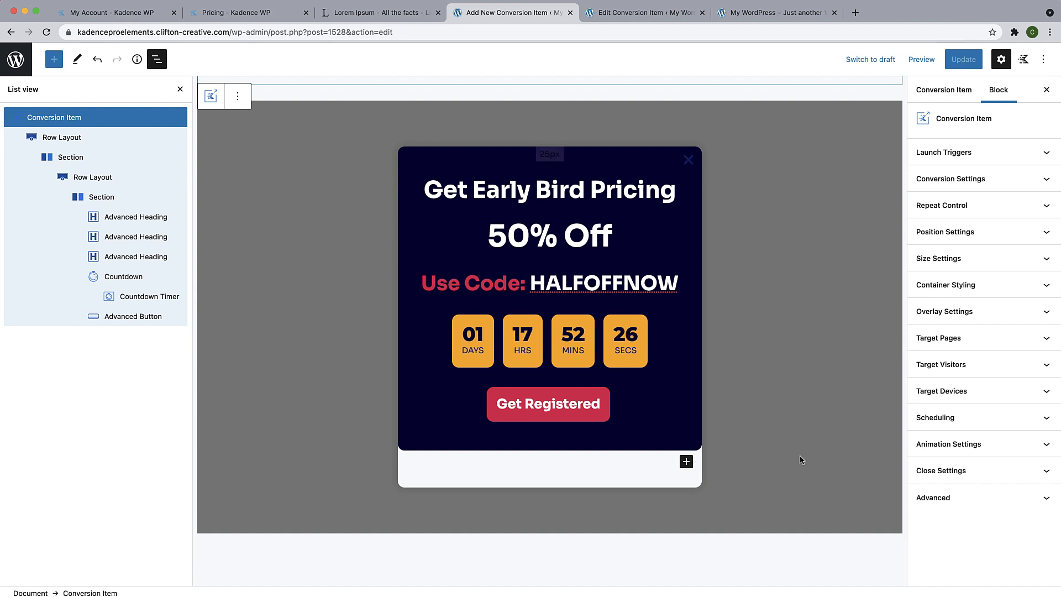
{"action": "left_click", "coordinate": [1010, 476]}
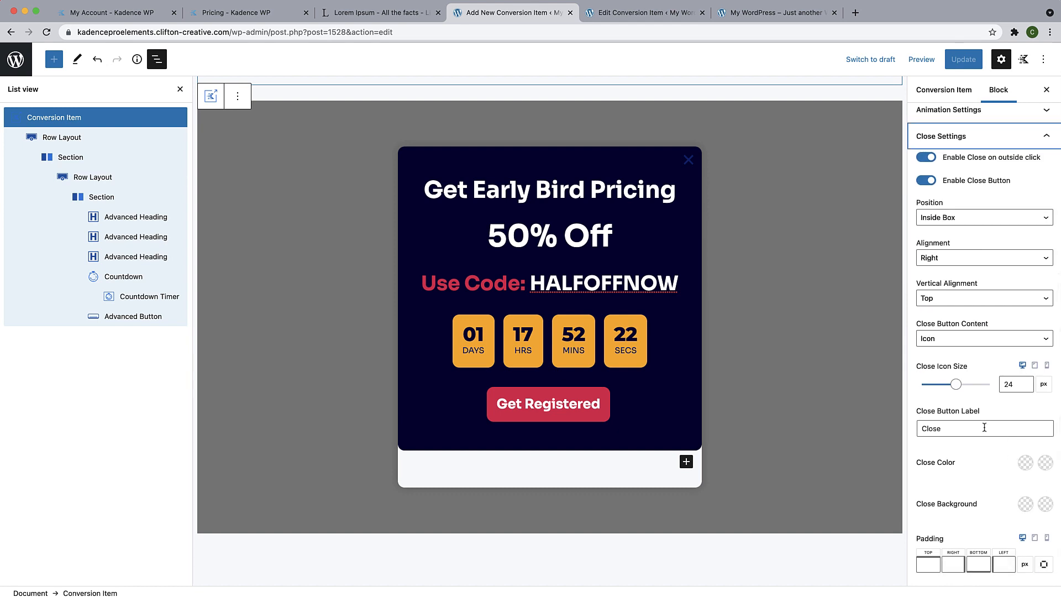
{"action": "scroll", "coordinate": [972, 443], "scroll_direction": "down", "scroll_amount": 1}
{"action": "left_click", "coordinate": [1025, 455]}
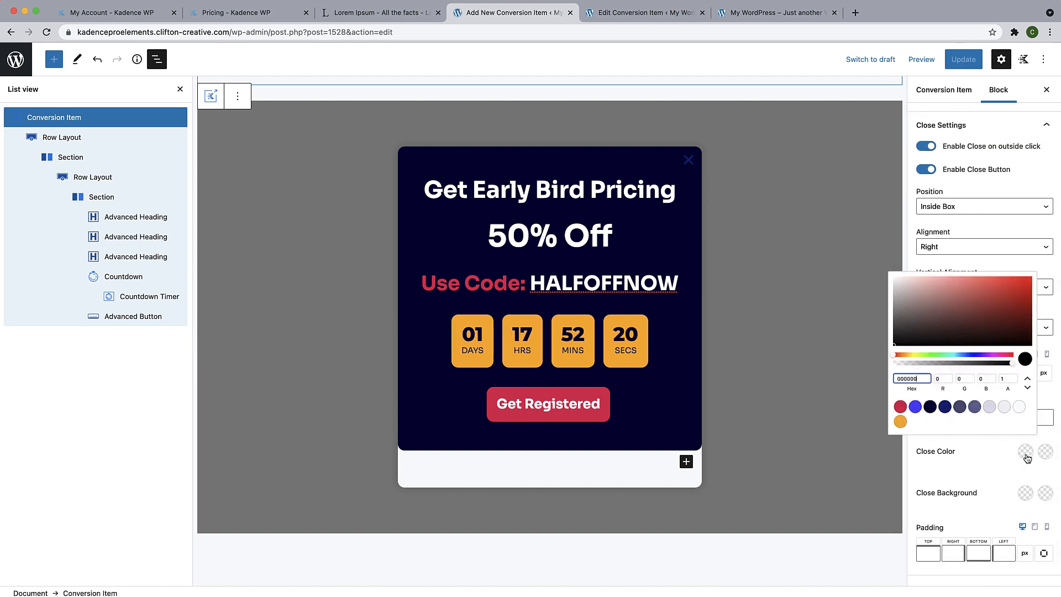
{"action": "left_click", "coordinate": [1018, 404]}
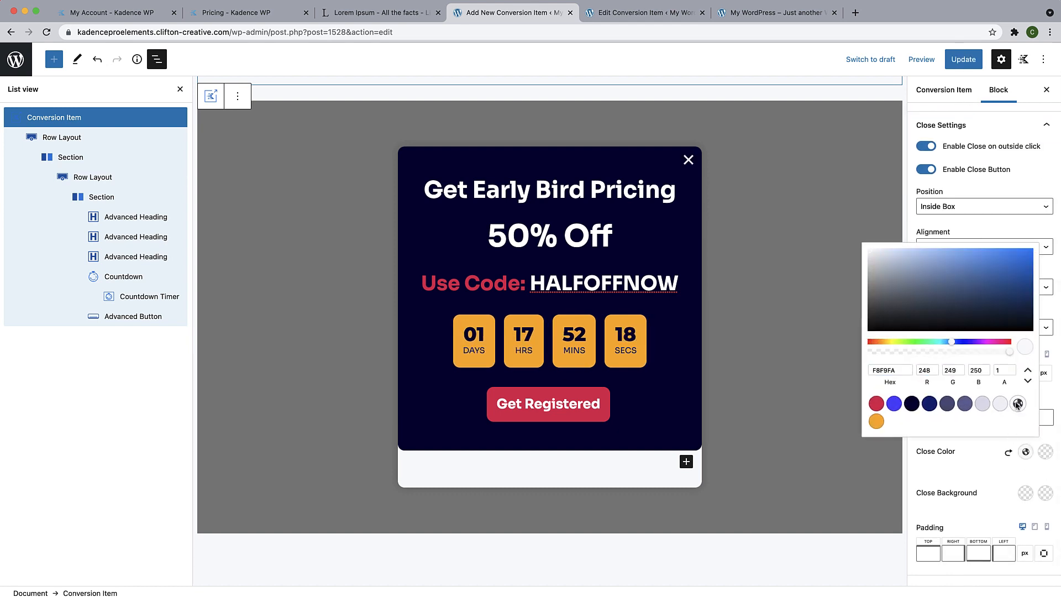
{"action": "left_click", "coordinate": [989, 474]}
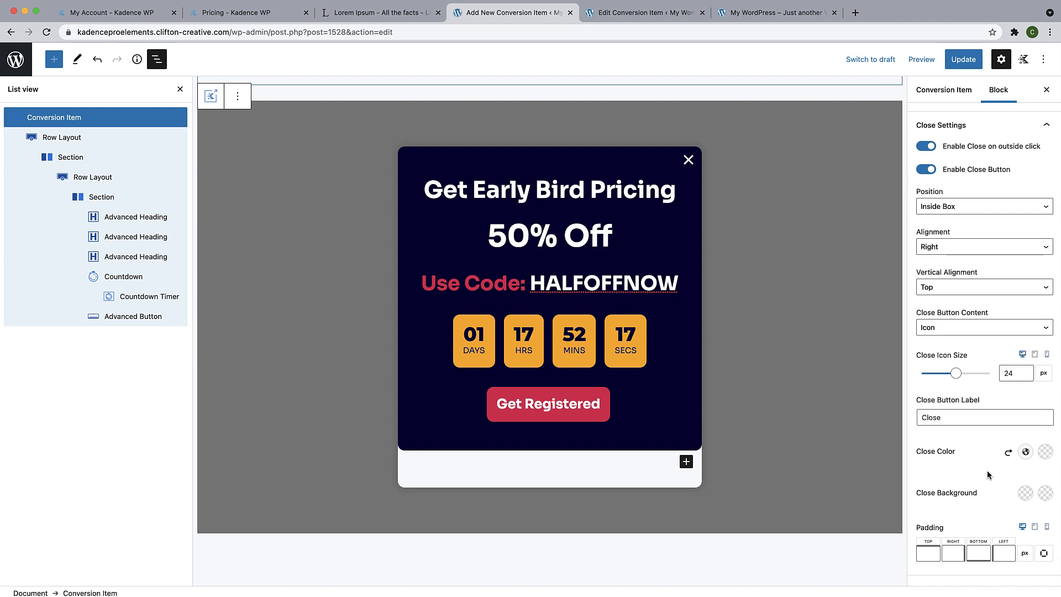
{"action": "left_click", "coordinate": [1045, 452]}
{"action": "left_click", "coordinate": [1037, 405]}
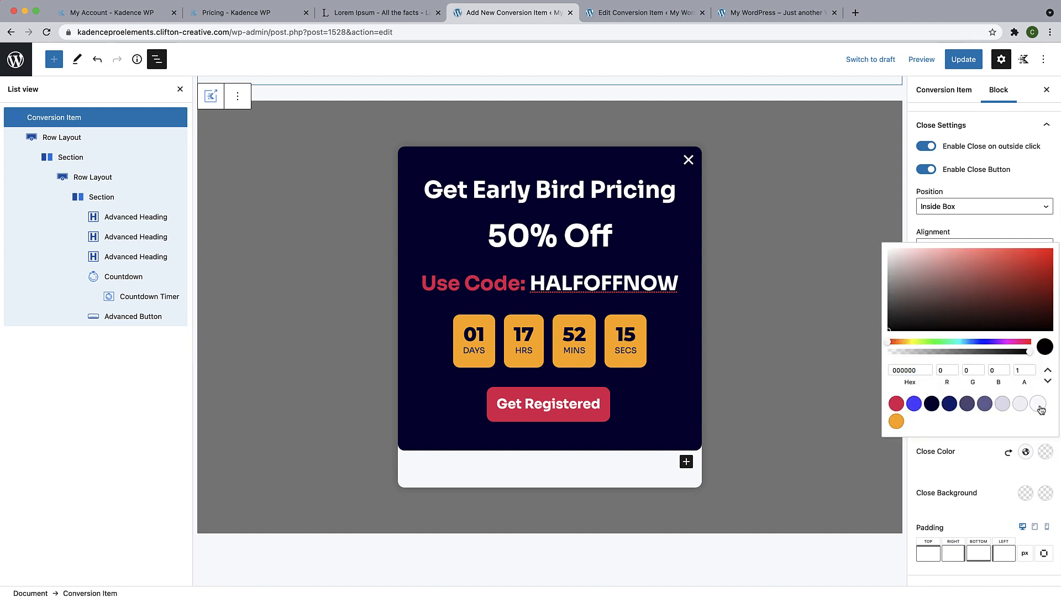
{"action": "left_click", "coordinate": [987, 468]}
Try several palette colours for the first Close Background swatch and settle on dark blue 032075.
{"action": "scroll", "coordinate": [997, 497], "scroll_direction": "down", "scroll_amount": 1}
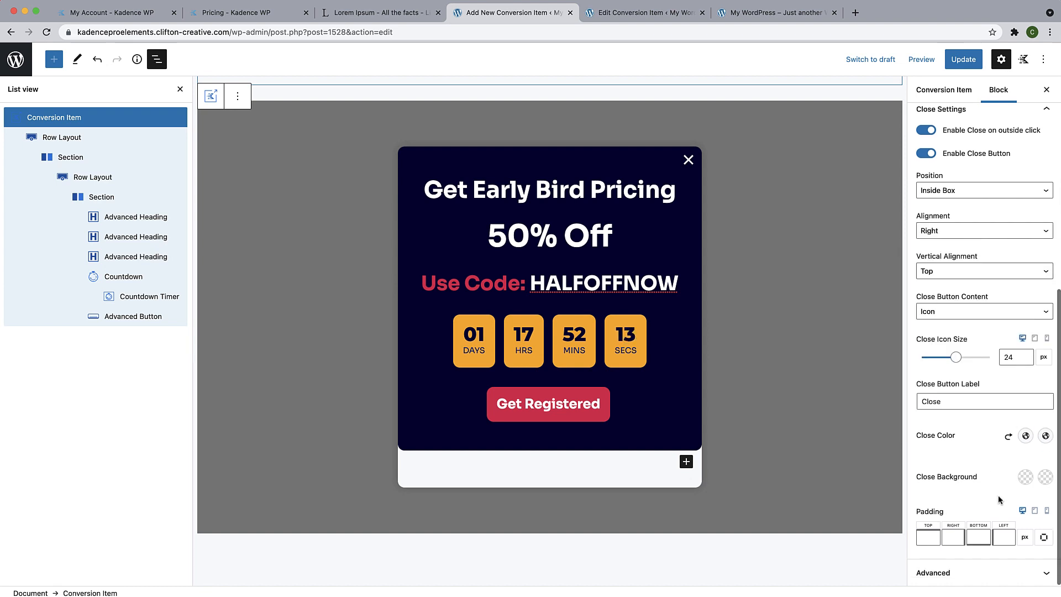
{"action": "left_click", "coordinate": [1025, 478]}
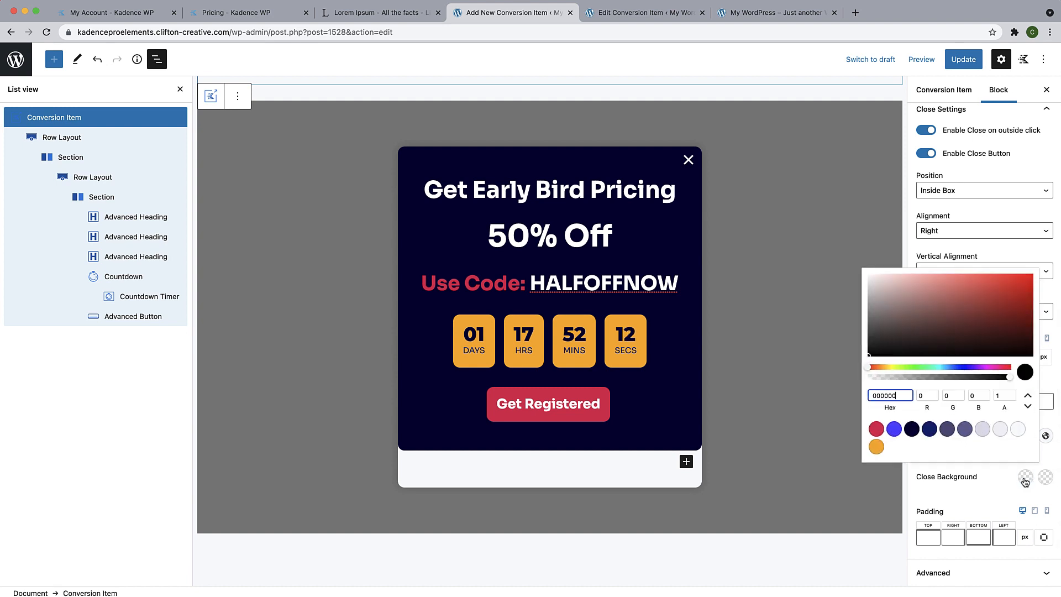
{"action": "left_click", "coordinate": [948, 429]}
{"action": "left_click", "coordinate": [965, 430]}
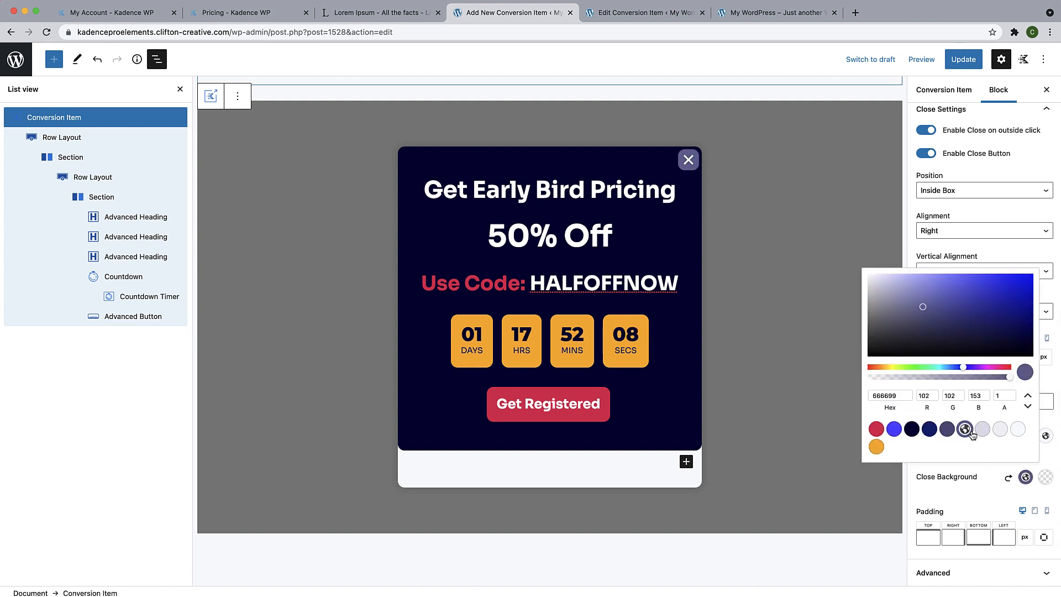
{"action": "left_click", "coordinate": [982, 429]}
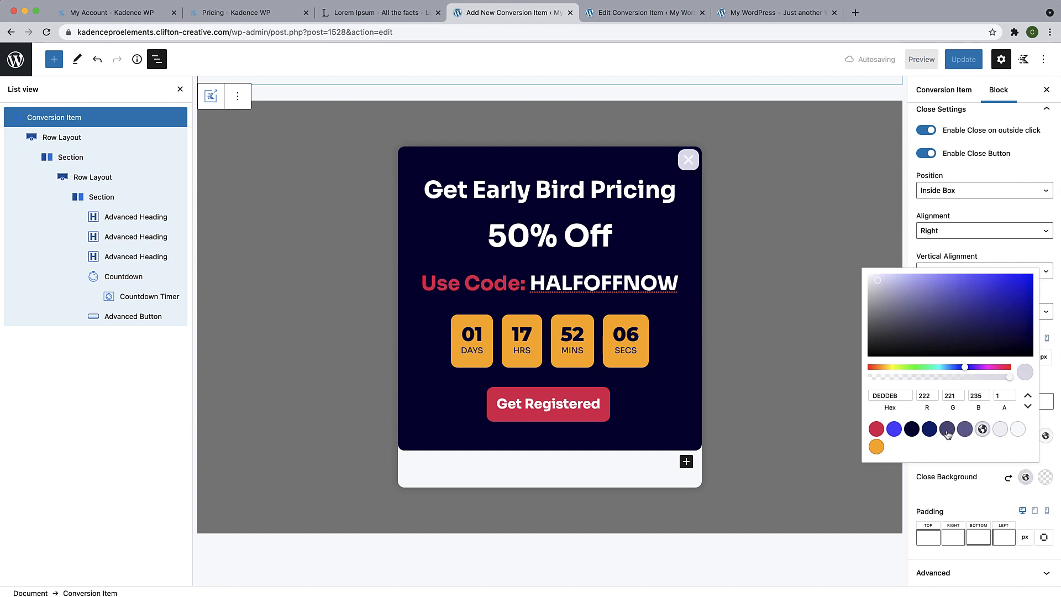
{"action": "left_click", "coordinate": [925, 432]}
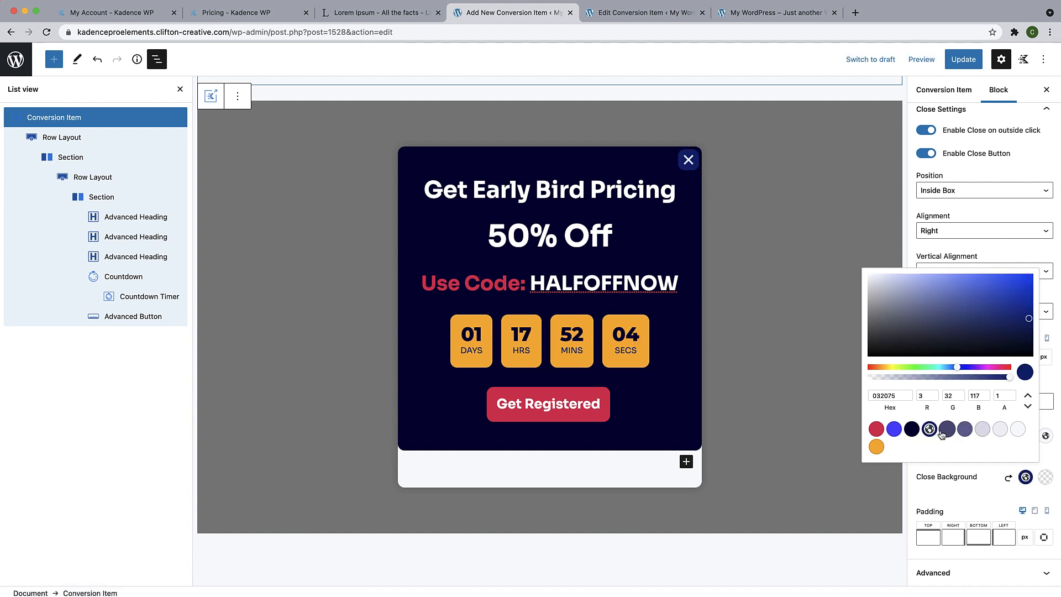
{"action": "left_click", "coordinate": [981, 475]}
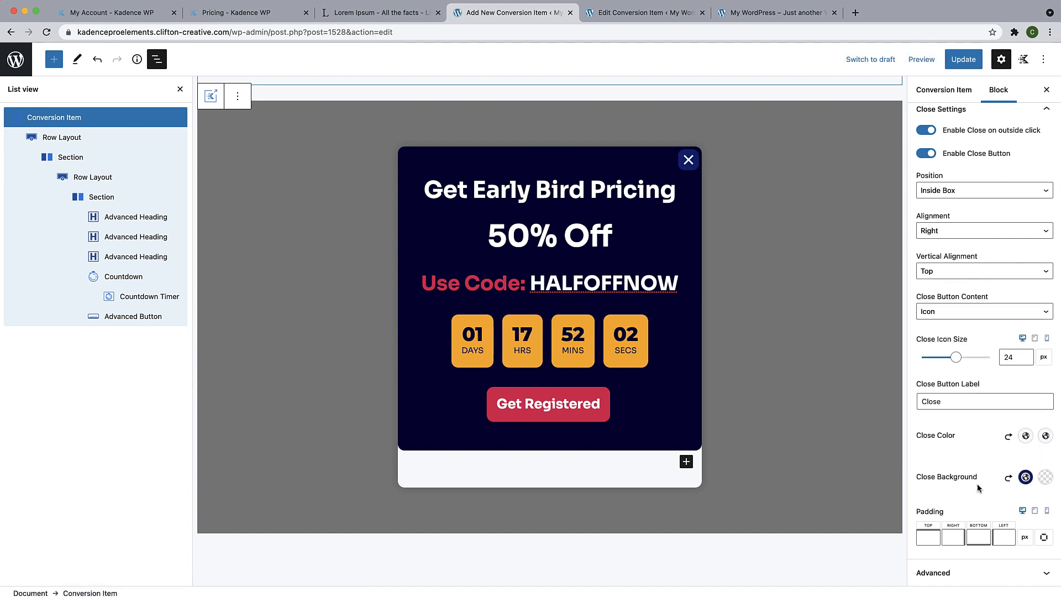
Set the close icon size to 18 px and update the conversion item.
{"action": "scroll", "coordinate": [978, 486], "scroll_direction": "up", "scroll_amount": 2}
{"action": "scroll", "coordinate": [977, 488], "scroll_direction": "down", "scroll_amount": 2}
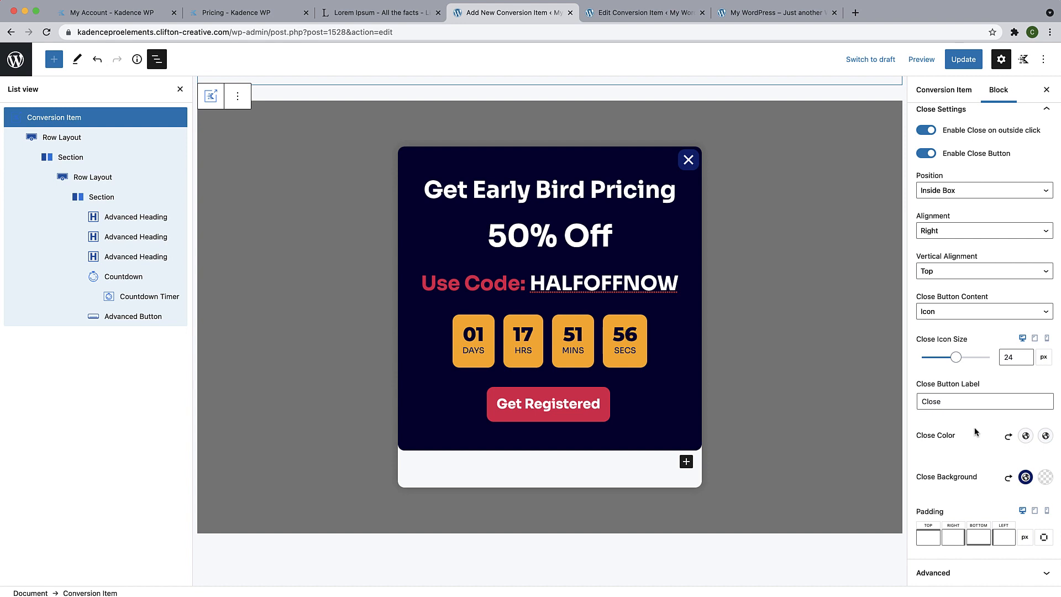
{"action": "scroll", "coordinate": [979, 448], "scroll_direction": "up", "scroll_amount": 4}
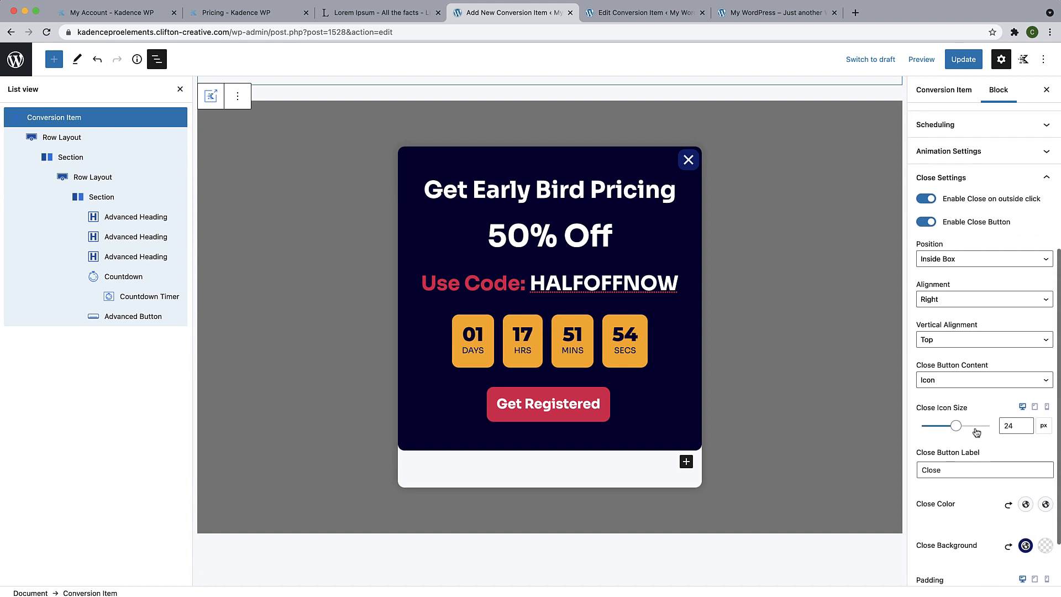
{"action": "left_click", "coordinate": [1007, 426]}
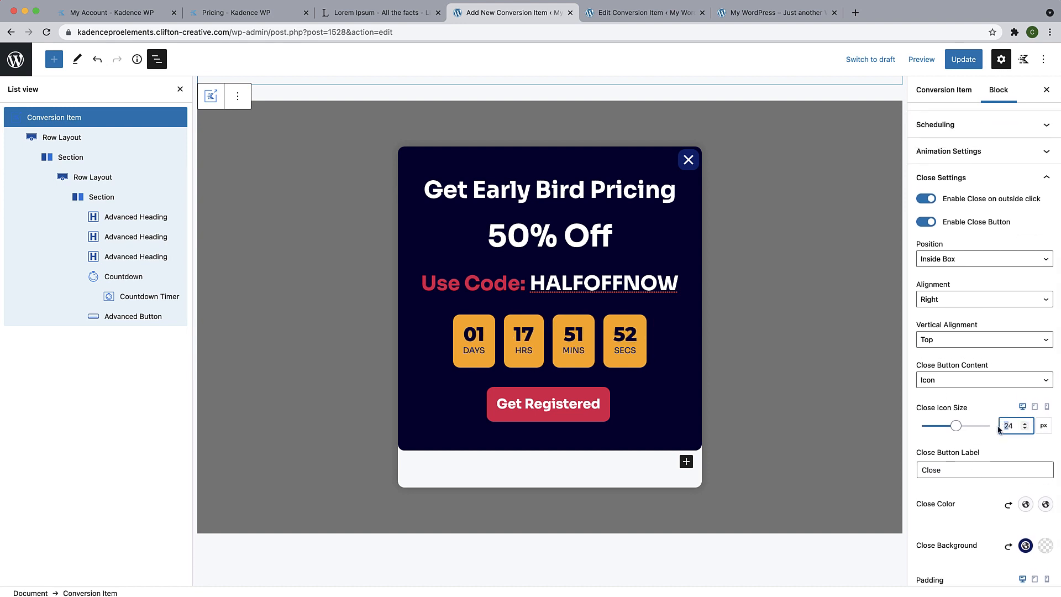
{"action": "double_click", "coordinate": [1015, 425]}
{"action": "type", "text": "18"}
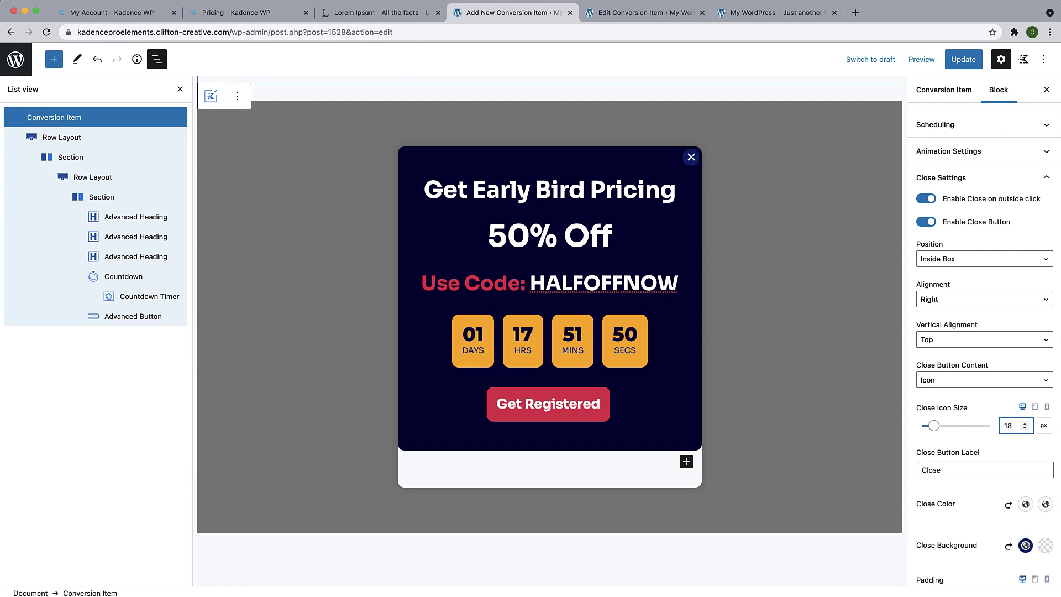
{"action": "left_click", "coordinate": [826, 466]}
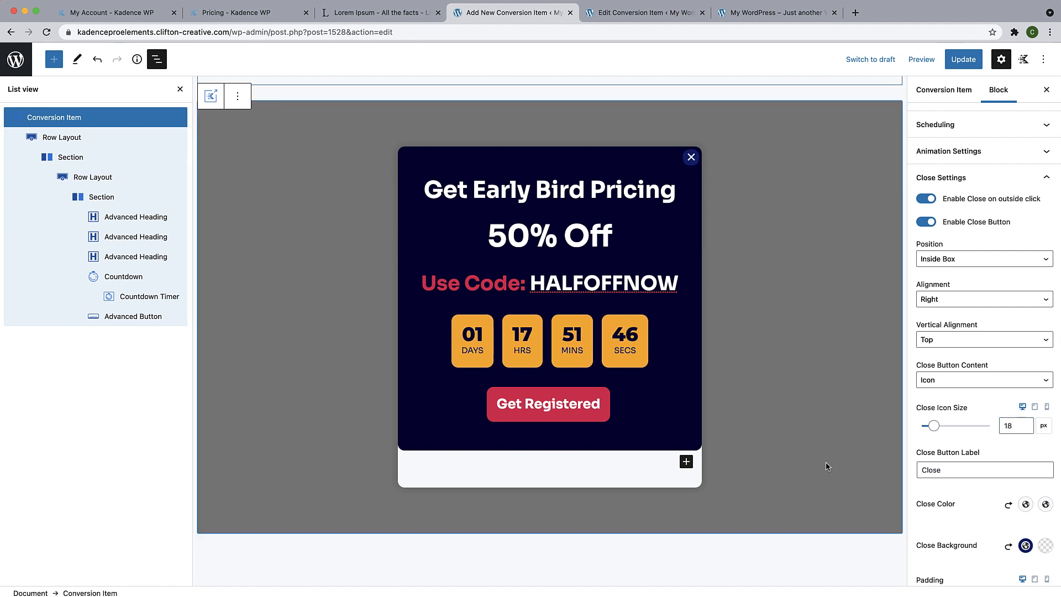
{"action": "left_click", "coordinate": [958, 62]}
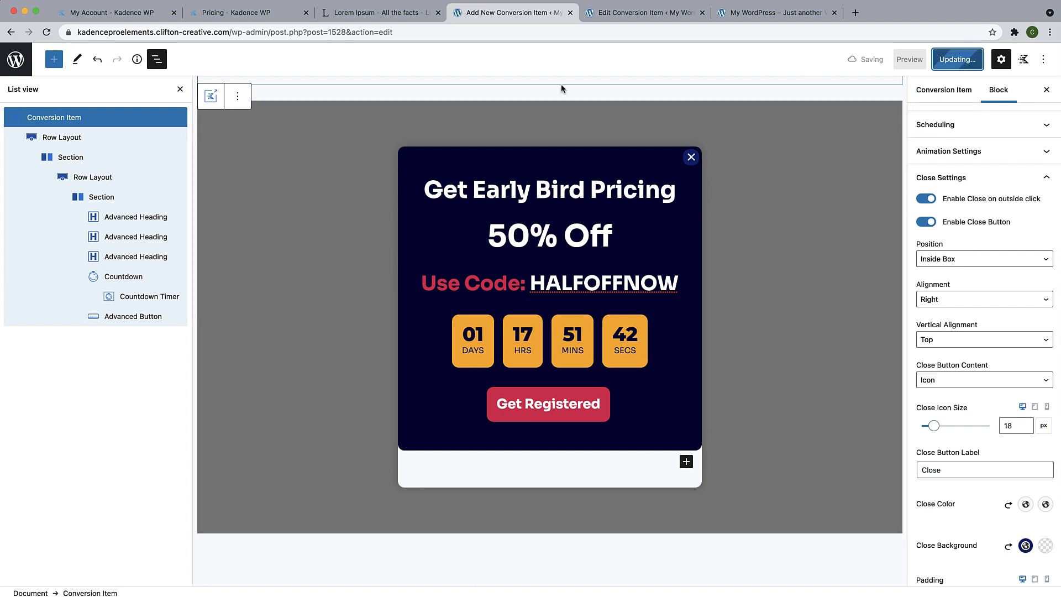
Return to the Conversion Items list once the update is saved and open Early Bird Pop-up for editing.
{"action": "left_click", "coordinate": [22, 67]}
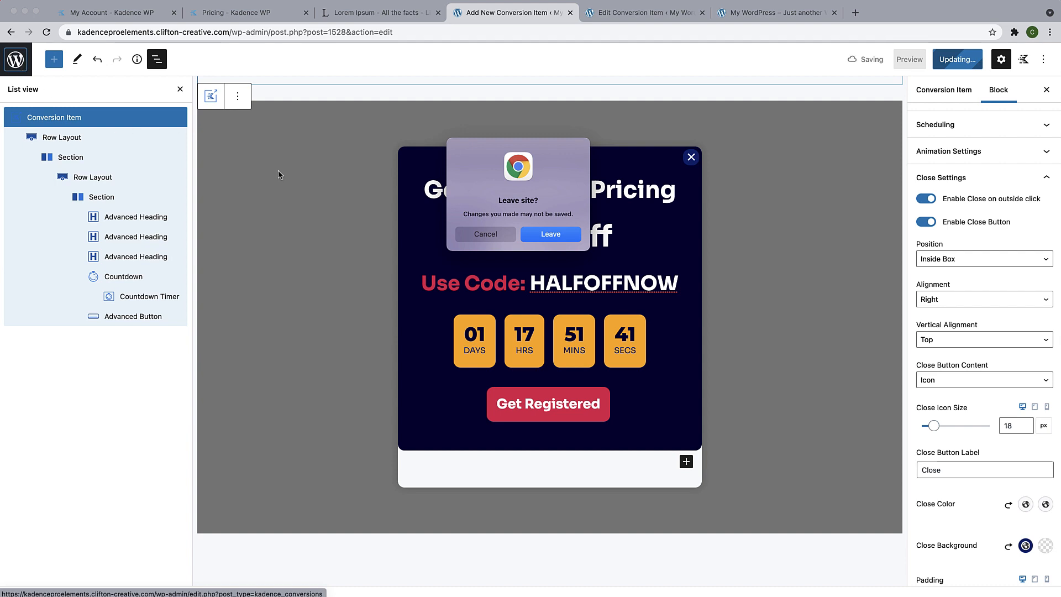
{"action": "left_click", "coordinate": [473, 239]}
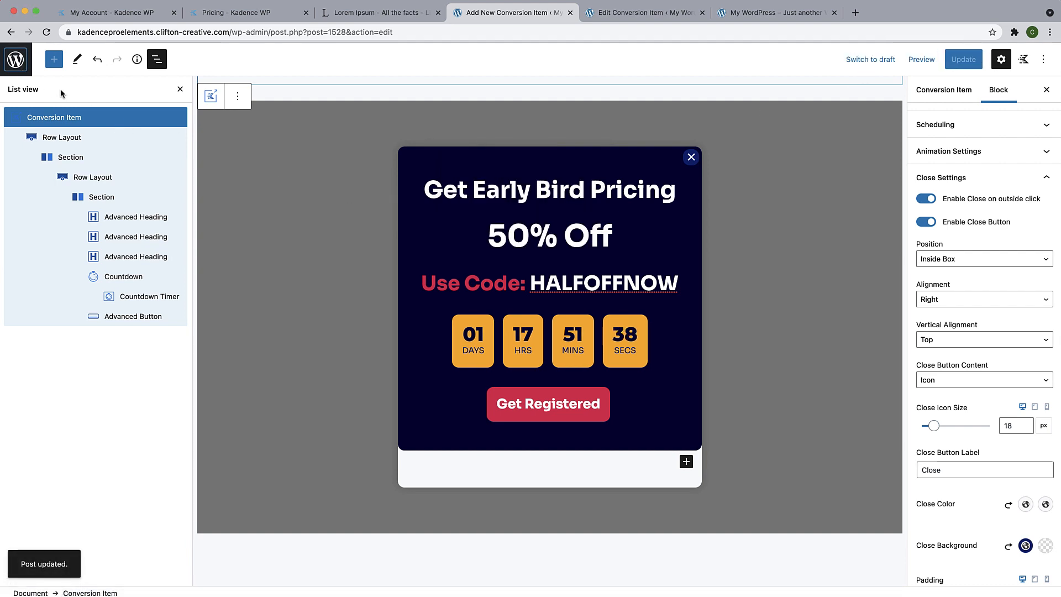
{"action": "left_click", "coordinate": [16, 64]}
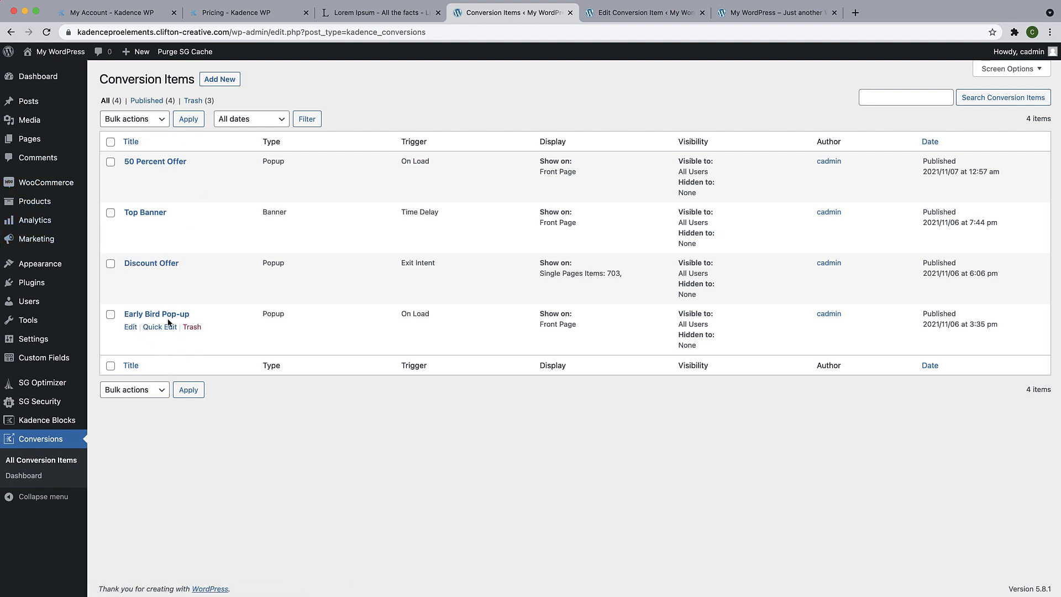
{"action": "left_click", "coordinate": [132, 328]}
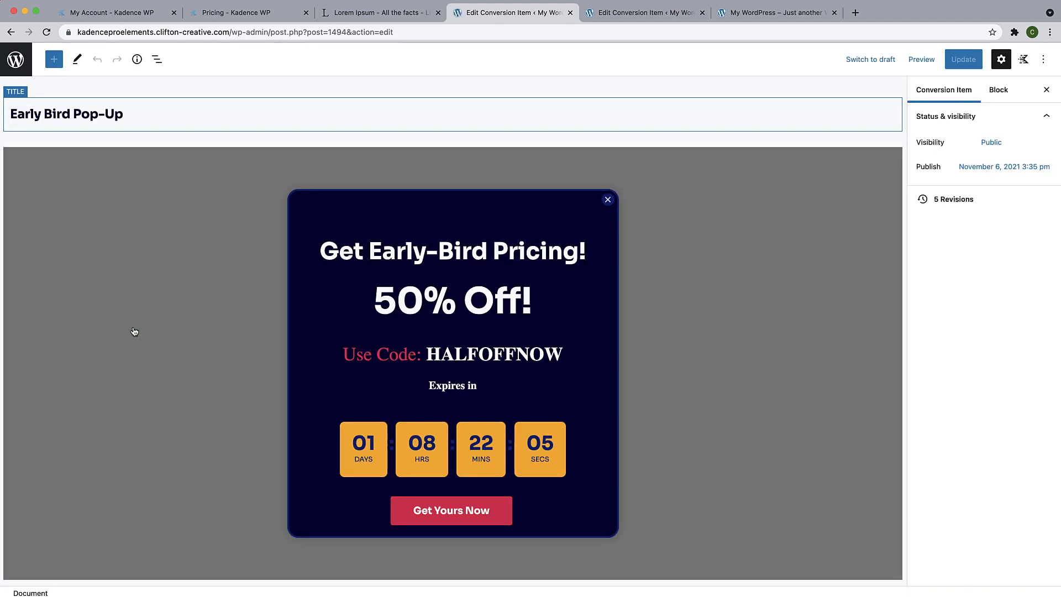
Set the Early Bird Pop-Up conversion item's launch trigger to None and update it.
{"action": "left_click", "coordinate": [999, 90]}
{"action": "left_click", "coordinate": [967, 92]}
{"action": "left_click", "coordinate": [857, 161]}
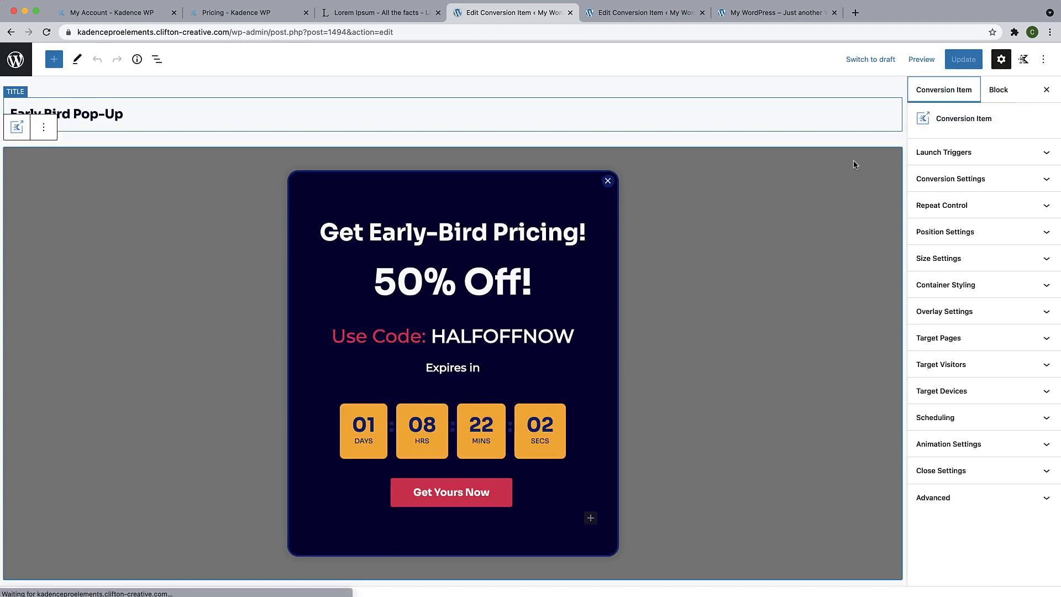
{"action": "left_click", "coordinate": [986, 150]}
{"action": "left_click", "coordinate": [950, 187]}
{"action": "left_click", "coordinate": [950, 127]}
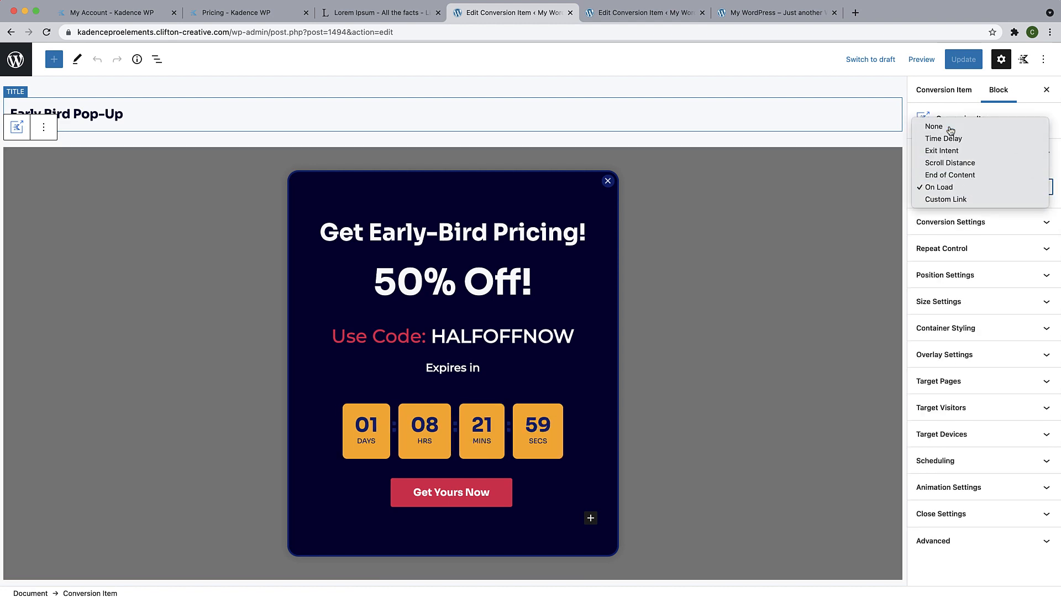
{"action": "left_click", "coordinate": [971, 64]}
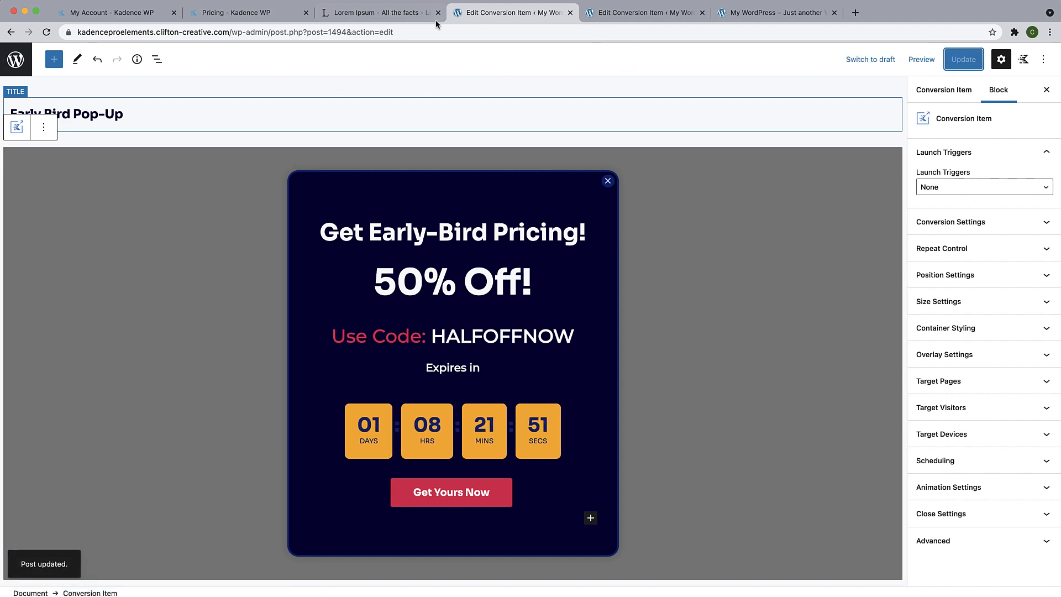
Open the 50 Percent Offer conversion item for editing and add an Advanced Heading block below the "Use Code: HALFOFFNOW" line.
{"action": "left_click", "coordinate": [20, 60]}
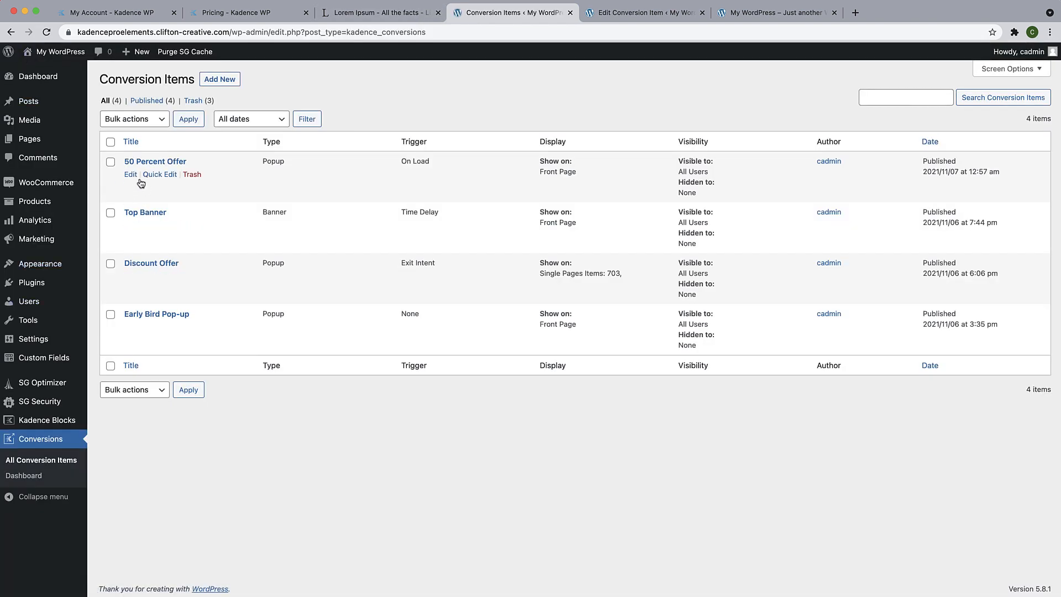
{"action": "left_click", "coordinate": [131, 175]}
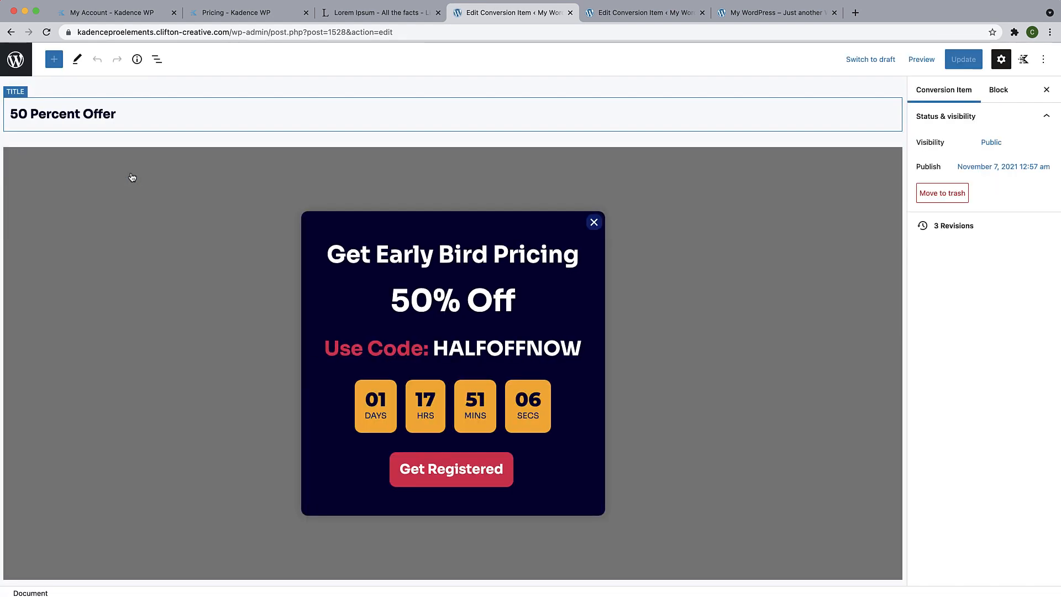
{"action": "left_click", "coordinate": [583, 353]}
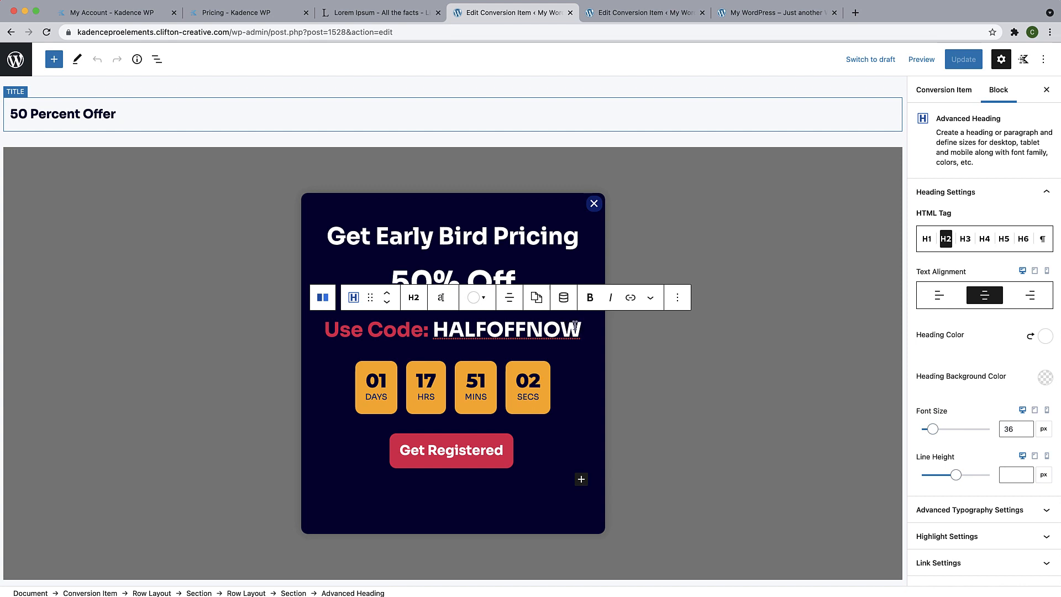
{"action": "key", "text": "Return"}
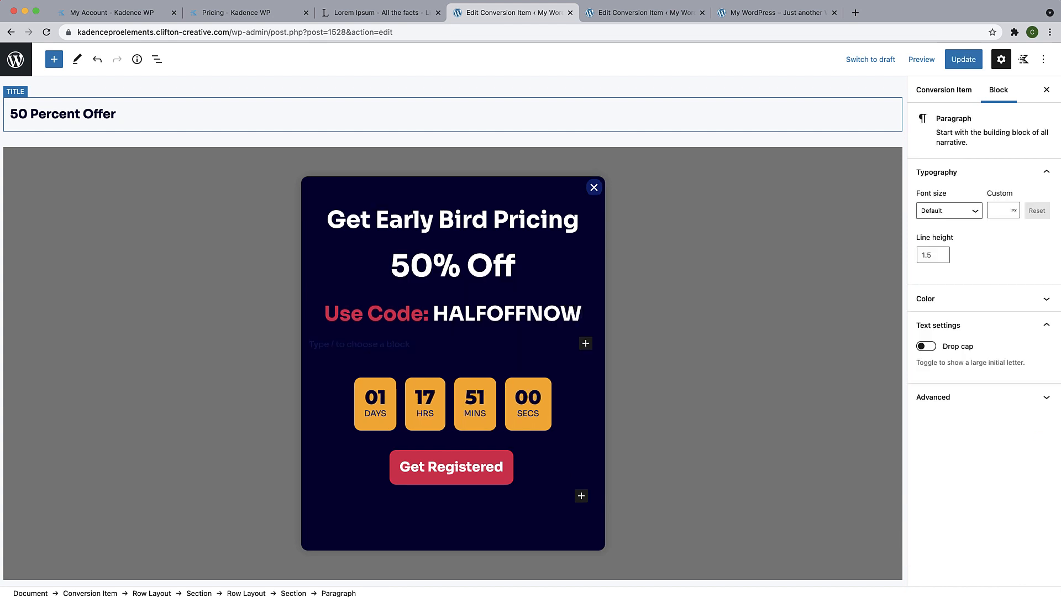
{"action": "type", "text": "Expires"}
{"action": "key", "text": "BackSpace"}
{"action": "key", "text": "BackSpace"}
{"action": "key", "text": "BackSpace"}
{"action": "type", "text": "/"}
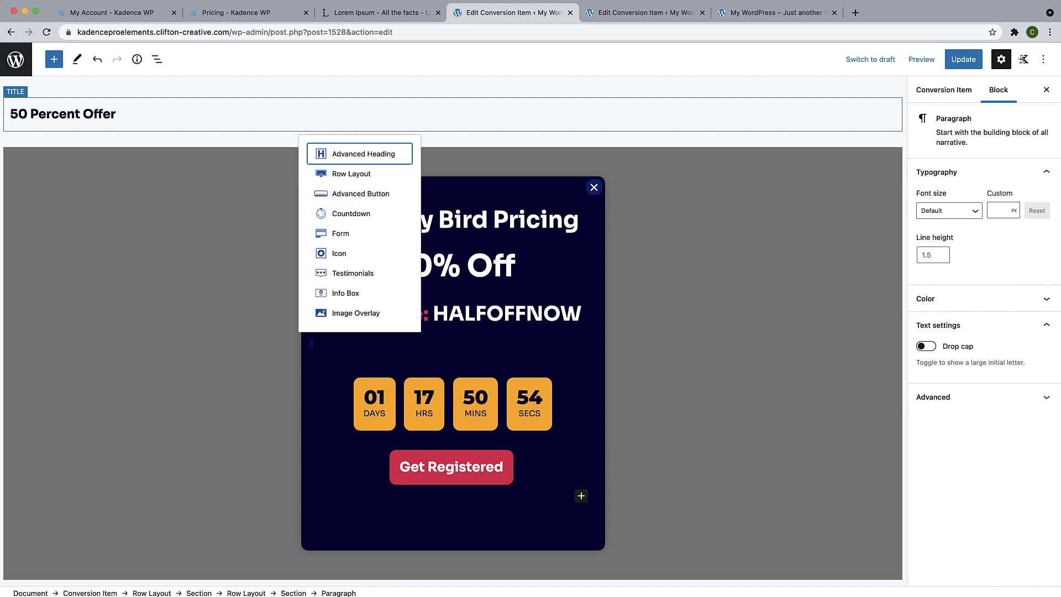
{"action": "left_click", "coordinate": [399, 154]}
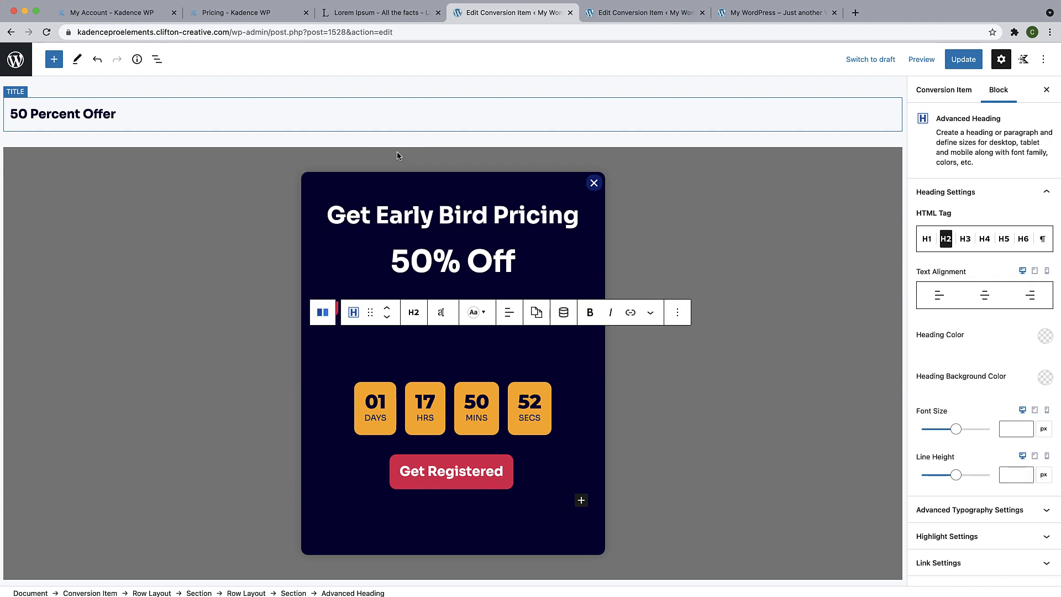
Change the new heading to a centre-aligned paragraph with the text "Expire In".
{"action": "left_click", "coordinate": [416, 313]}
{"action": "left_click", "coordinate": [432, 489]}
{"action": "left_click", "coordinate": [350, 347]}
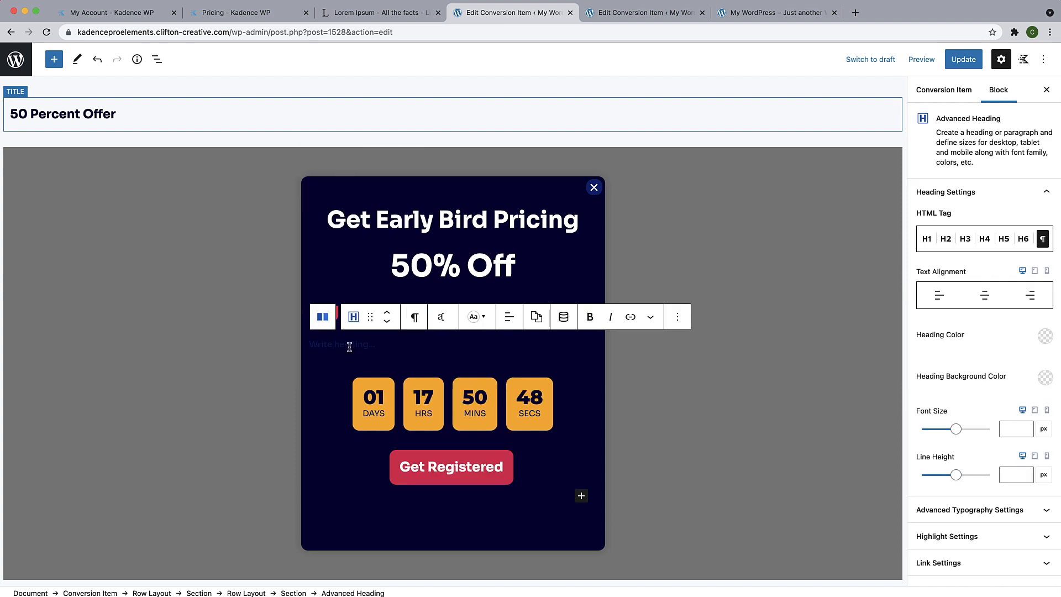
{"action": "type", "text": "Expire In"}
{"action": "left_click", "coordinate": [509, 316]}
{"action": "left_click", "coordinate": [528, 375]}
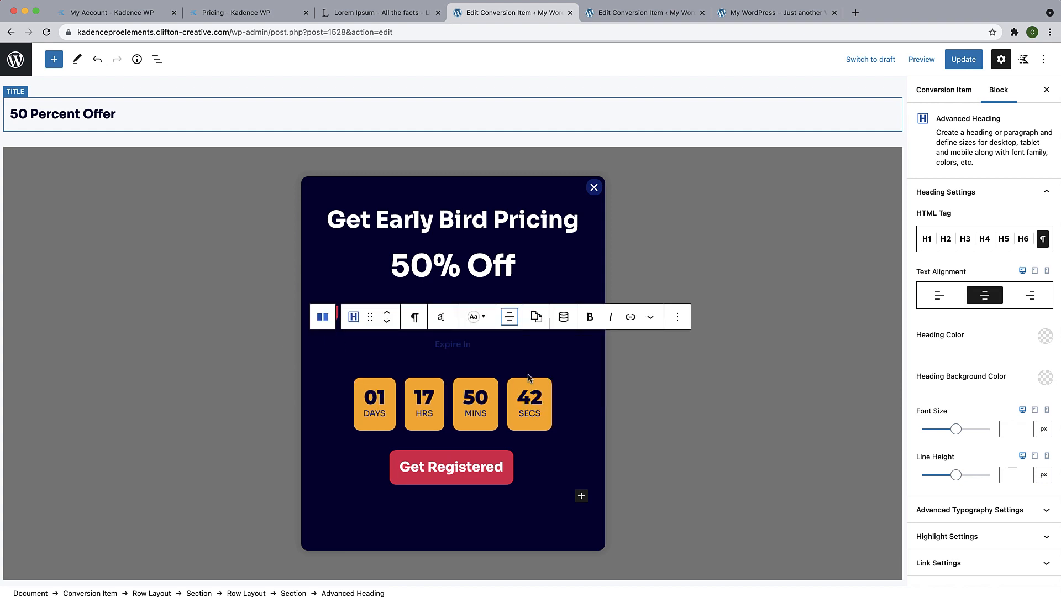
Set the "Expire In" text colour to white FFFFFF and its font size to 20 px.
{"action": "left_click", "coordinate": [474, 316]}
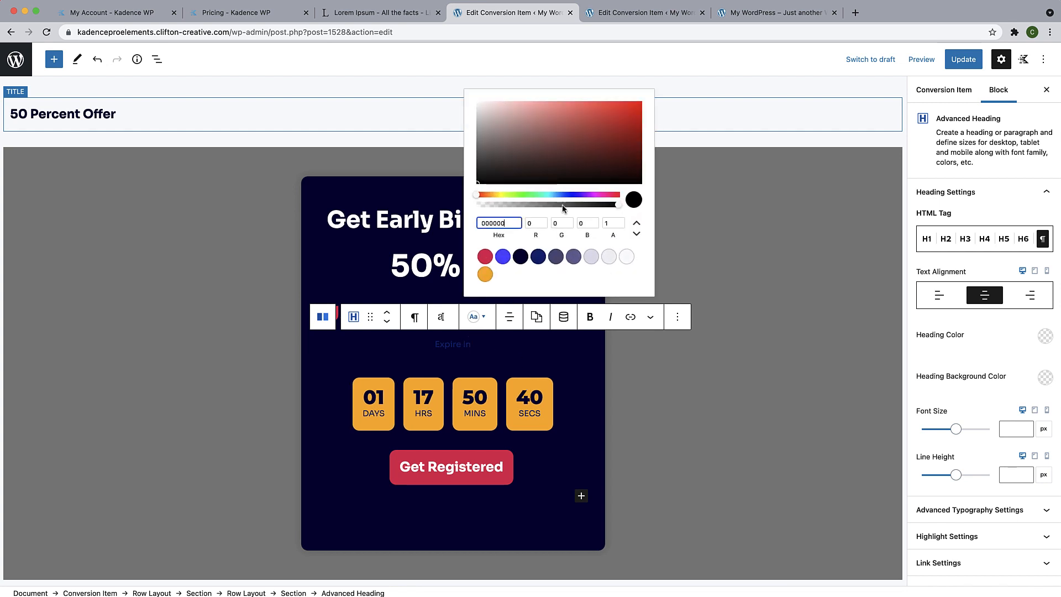
{"action": "type", "text": "FFFFFF"}
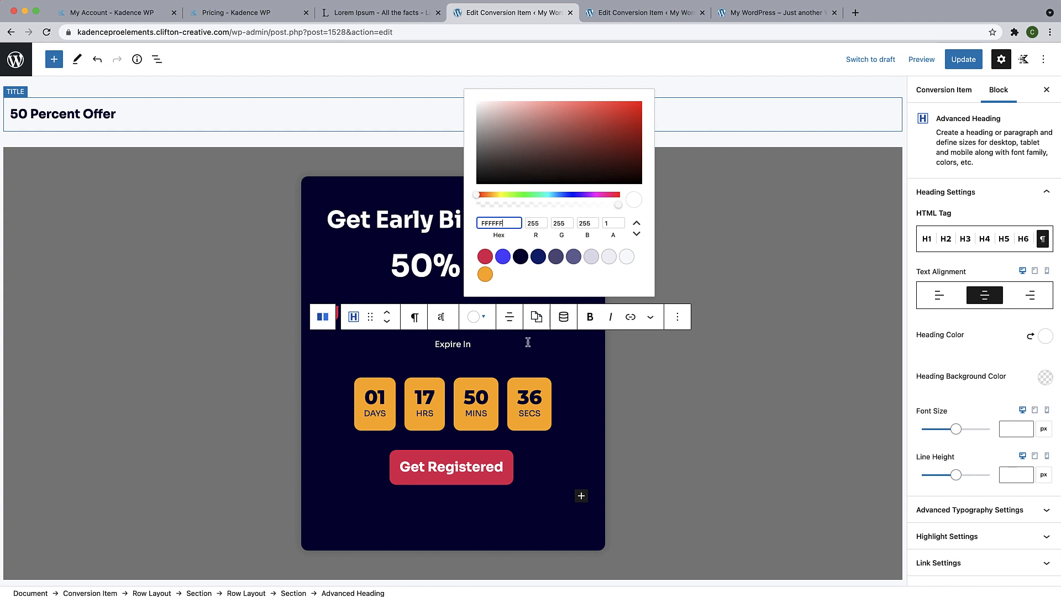
{"action": "left_click", "coordinate": [450, 324]}
{"action": "left_click", "coordinate": [450, 324]}
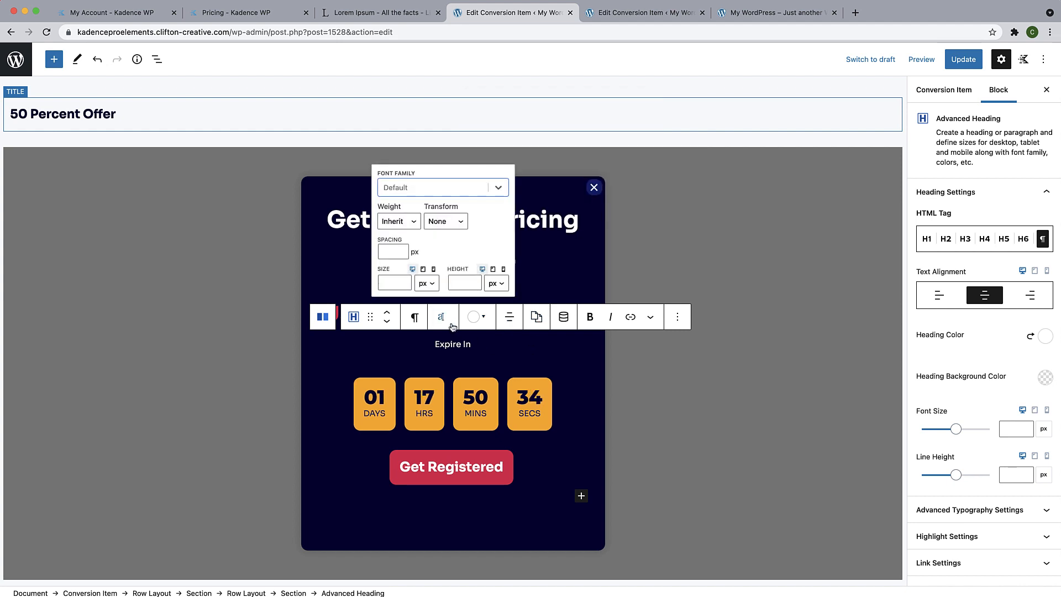
{"action": "left_click", "coordinate": [395, 283]}
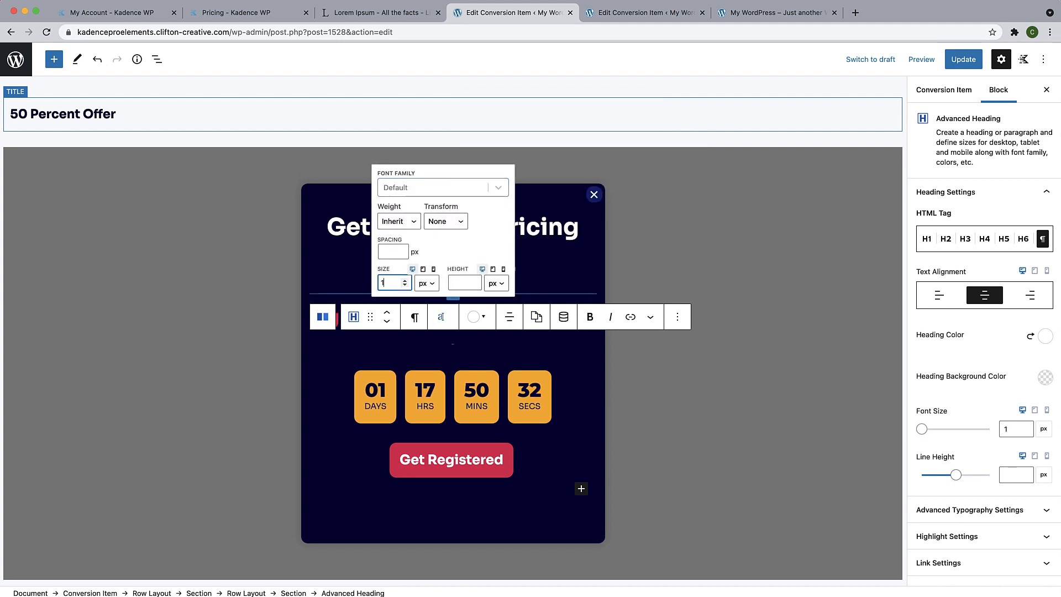
{"action": "type", "text": "20"}
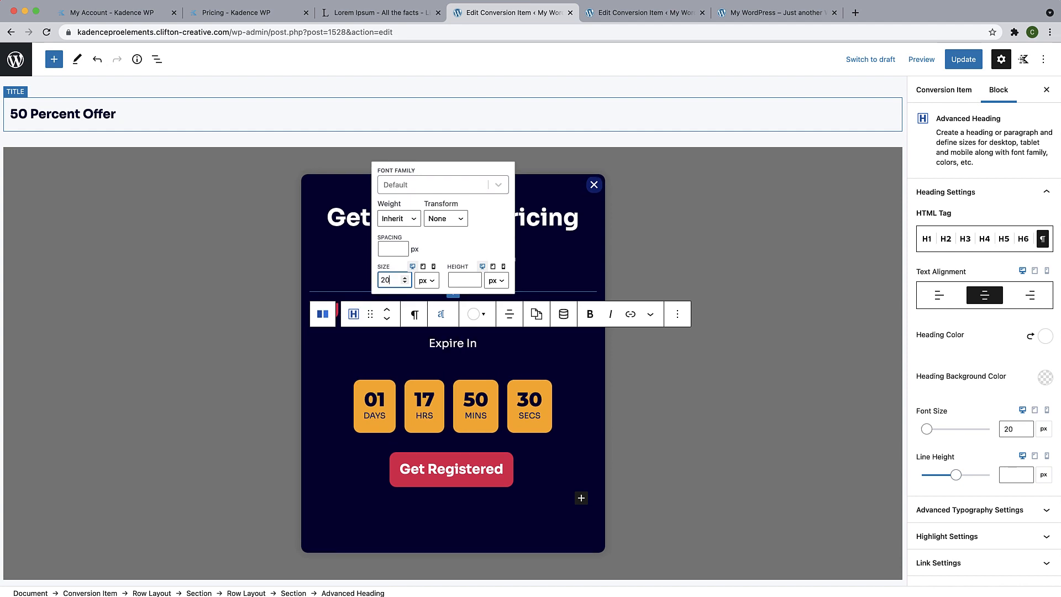
{"action": "left_click", "coordinate": [529, 366]}
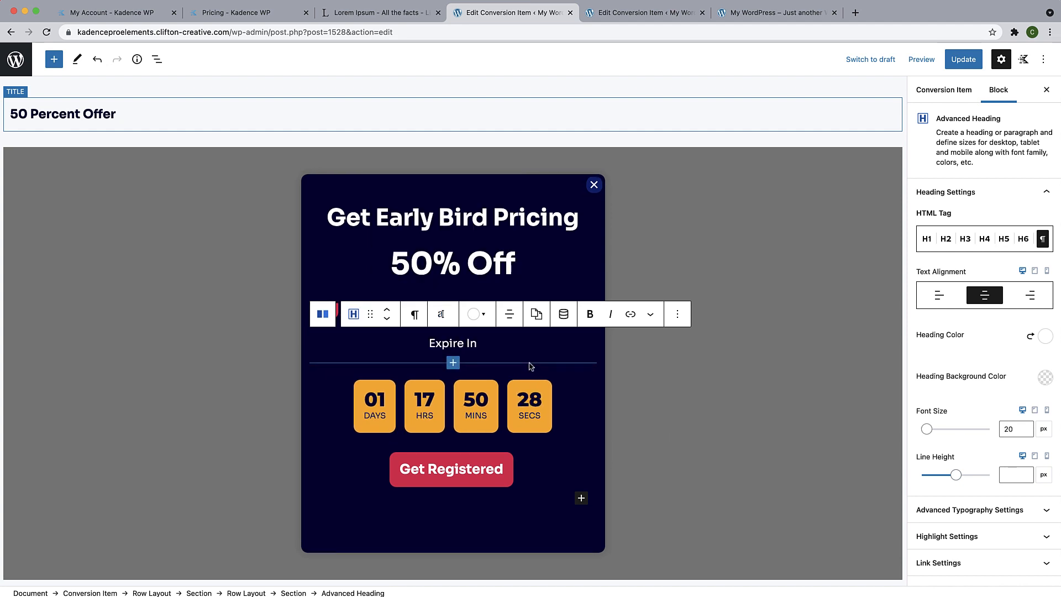
Update the 50 Percent Offer item, close the old popup on the live home page and reload the page to check the result.
{"action": "left_click", "coordinate": [672, 387]}
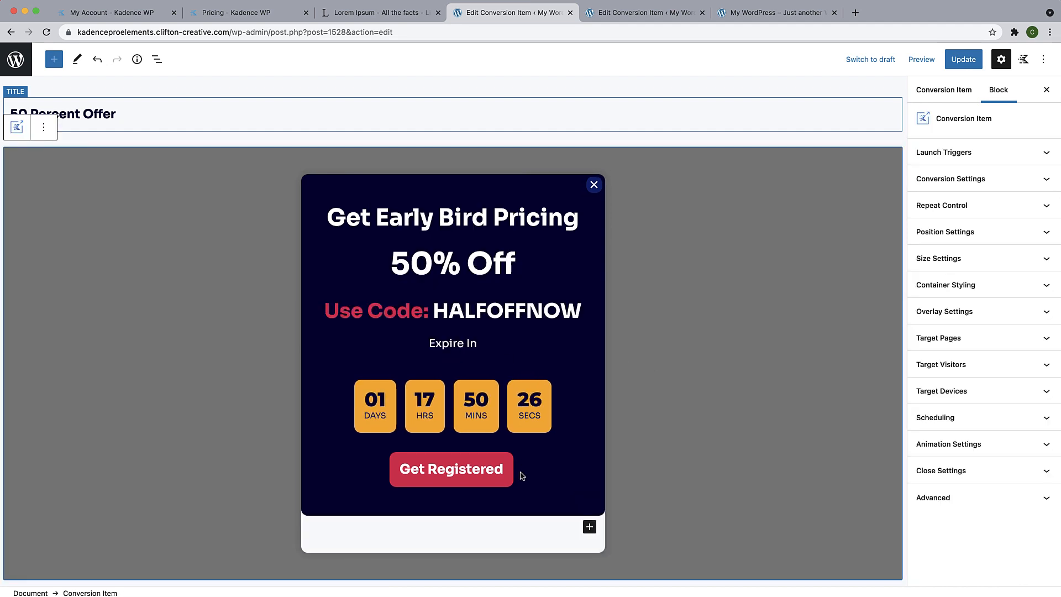
{"action": "left_click", "coordinate": [968, 67]}
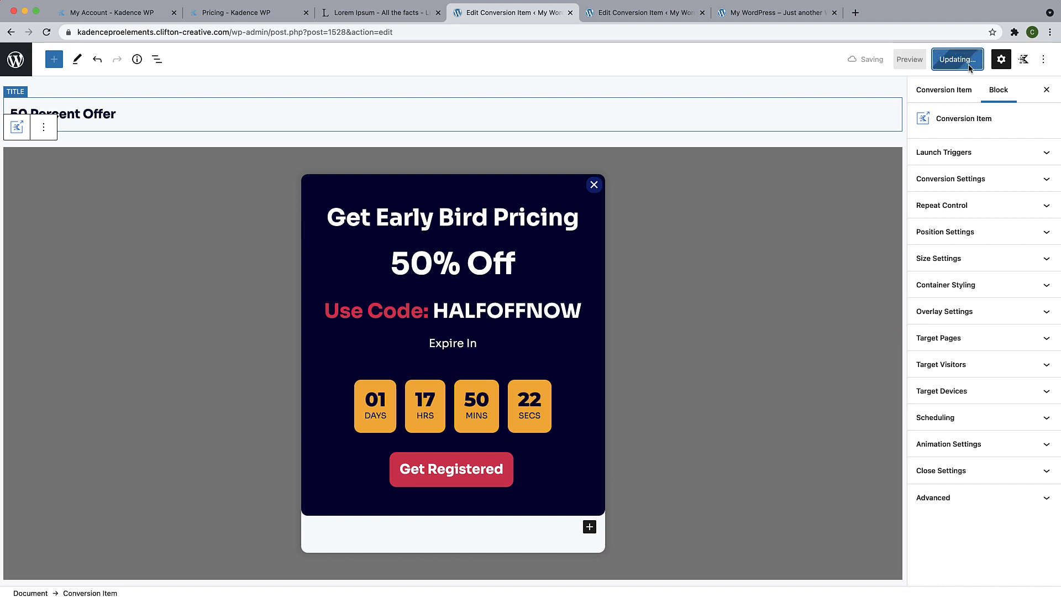
{"action": "left_click", "coordinate": [766, 17]}
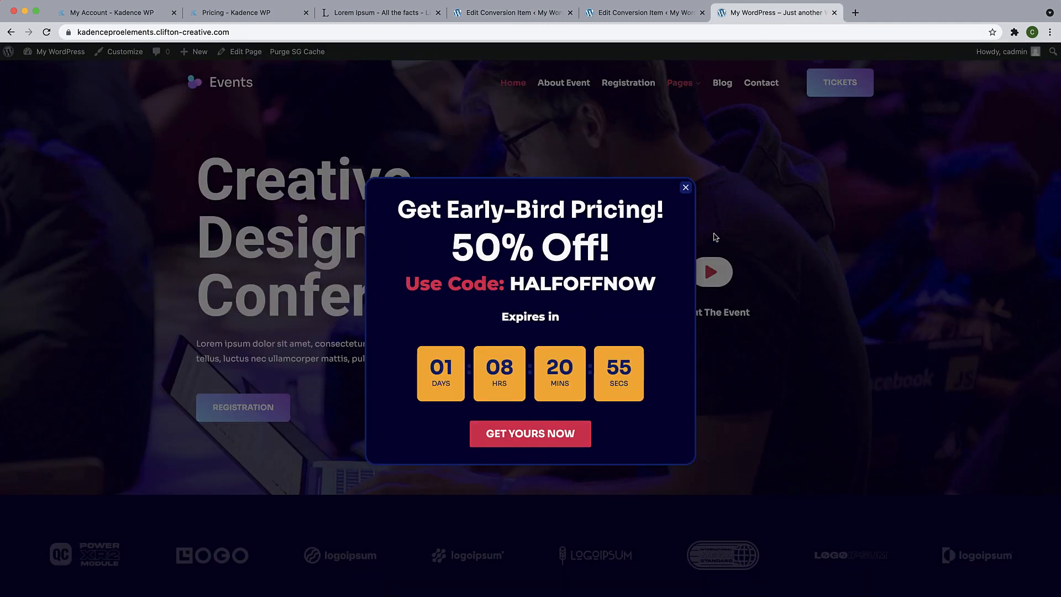
{"action": "left_click", "coordinate": [685, 188]}
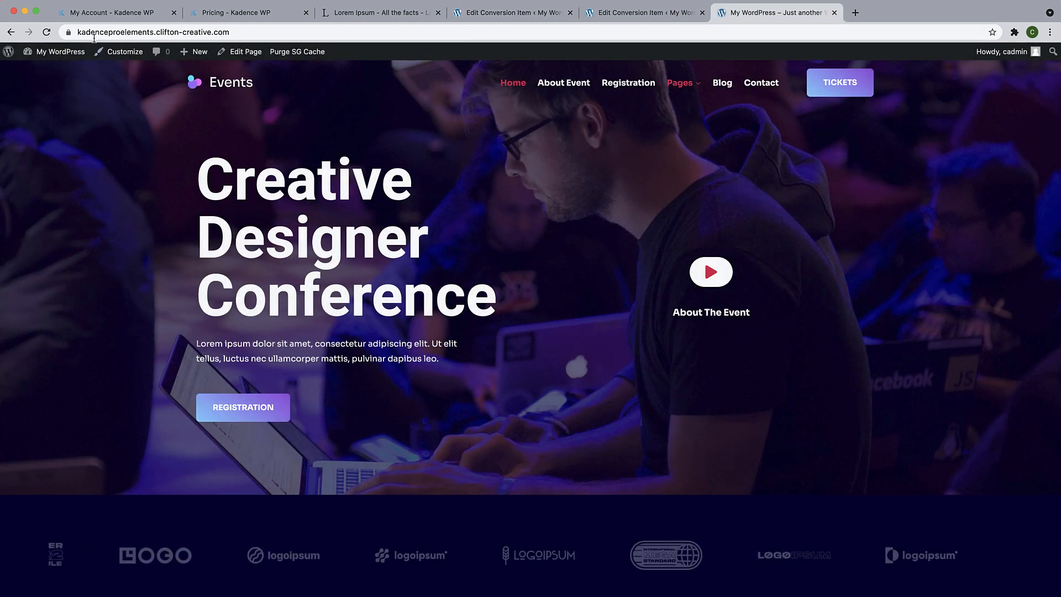
{"action": "left_click", "coordinate": [46, 33]}
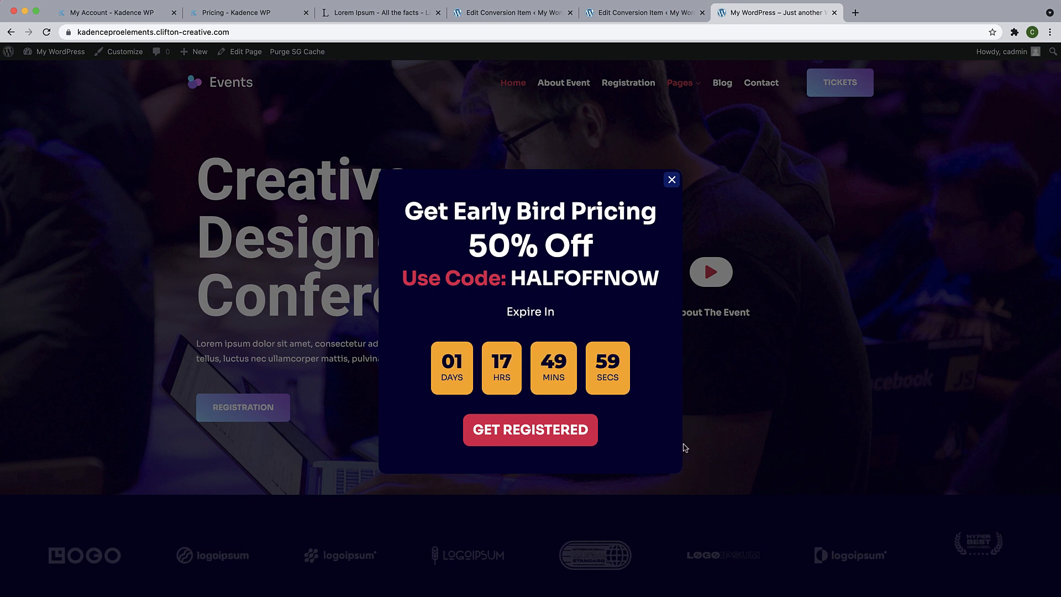
Back in the 50 Percent Offer editor, show the block list and set the outer Row Layout's border color to palette blue 4D40FF.
{"action": "left_click", "coordinate": [522, 12]}
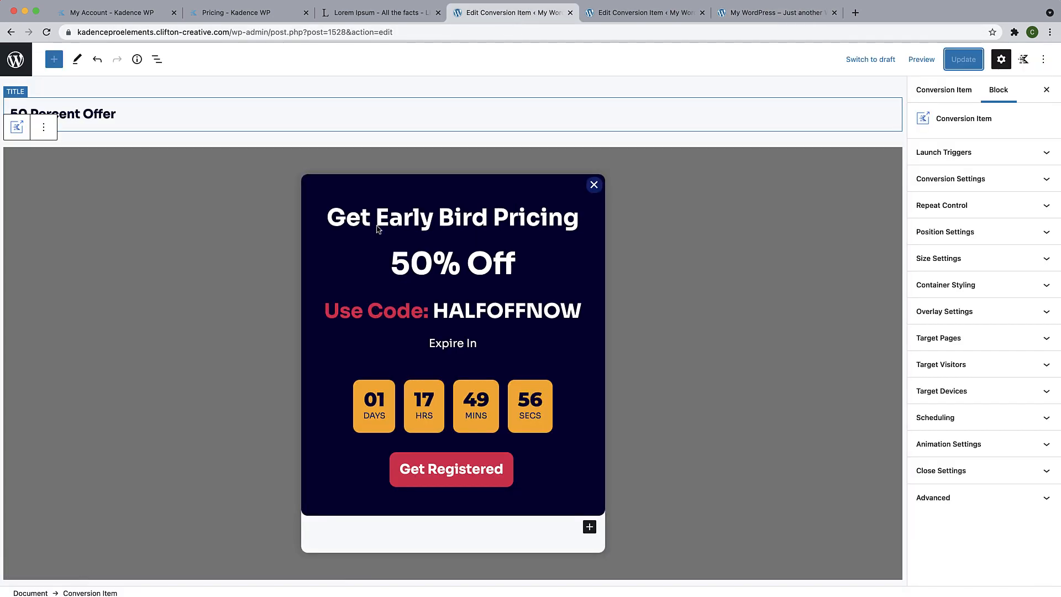
{"action": "left_click", "coordinate": [693, 196]}
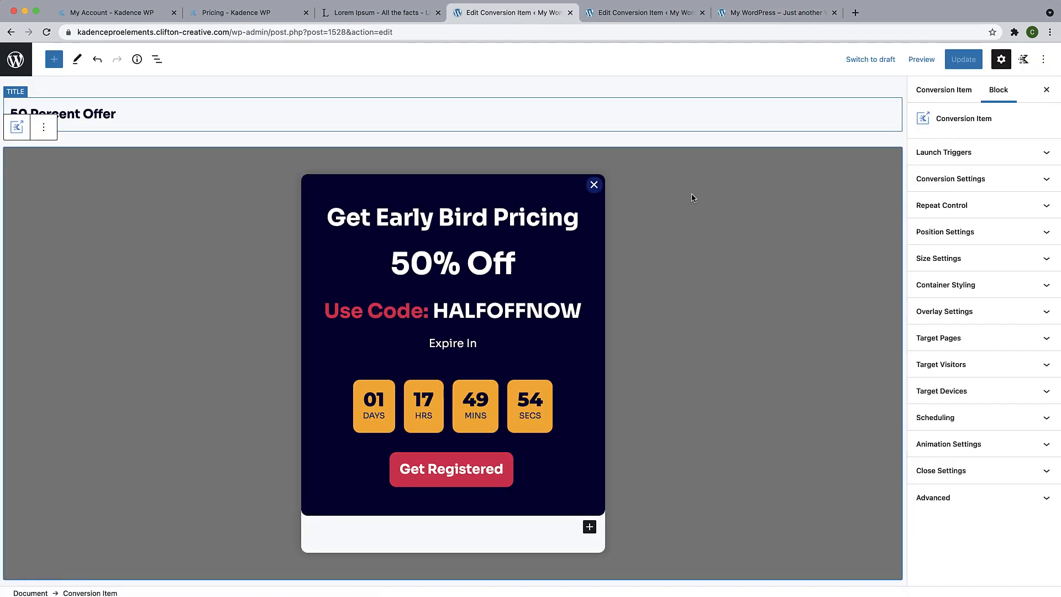
{"action": "left_click", "coordinate": [558, 182]}
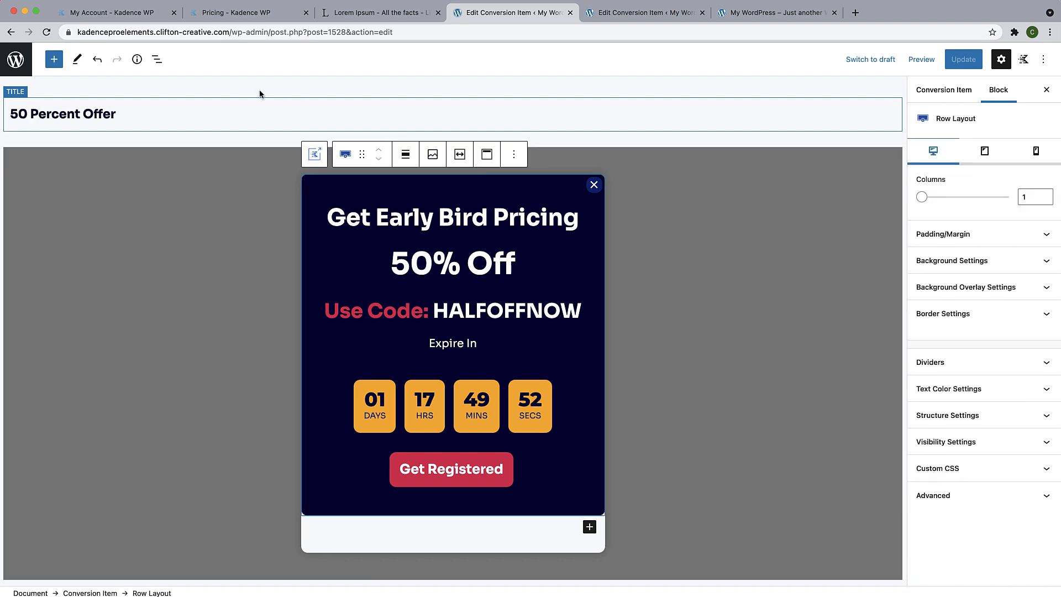
{"action": "left_click", "coordinate": [157, 59]}
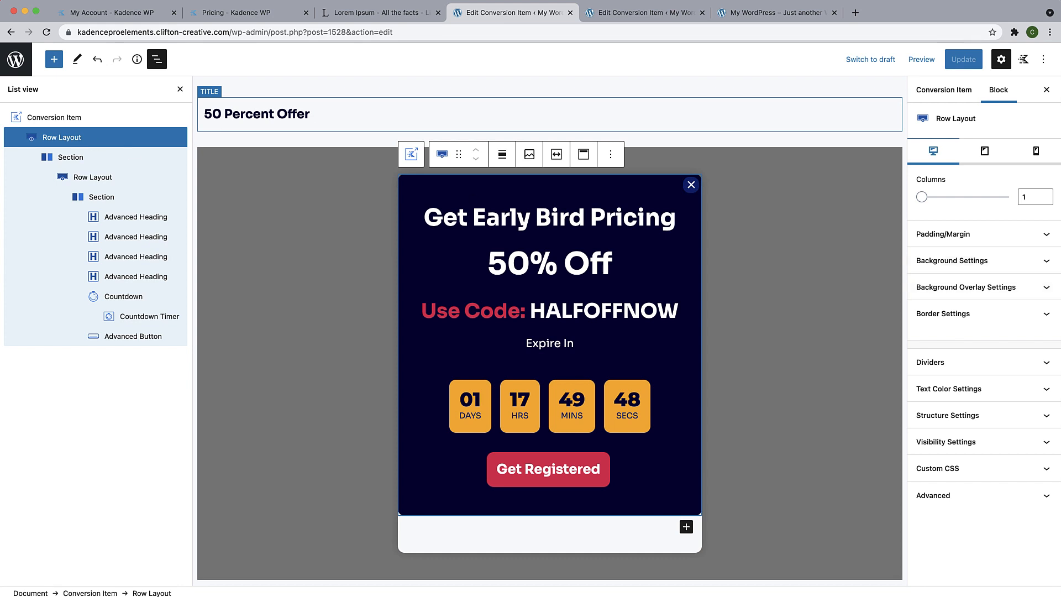
{"action": "left_click", "coordinate": [1045, 315]}
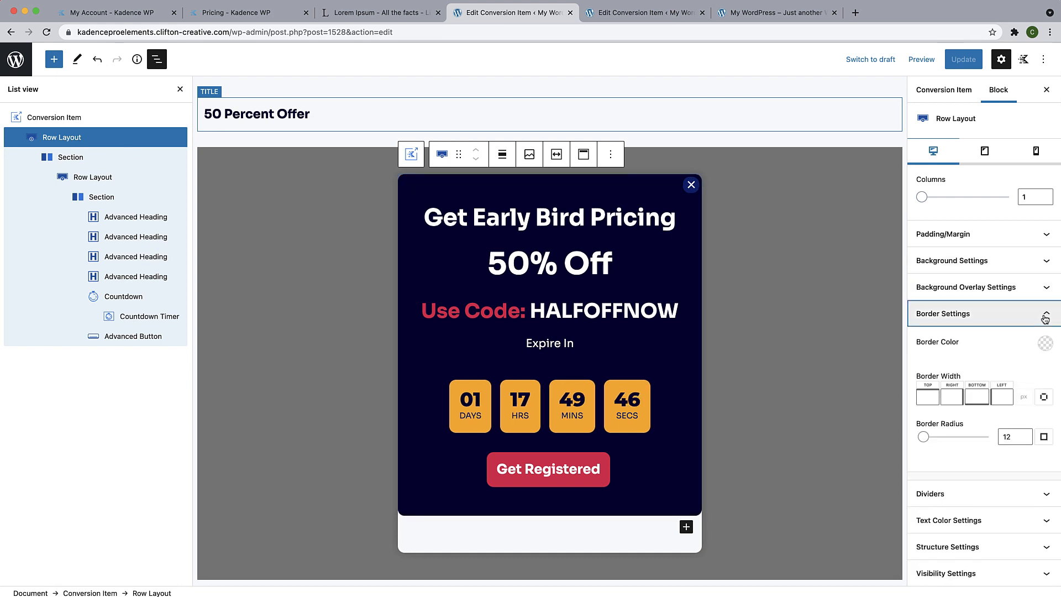
{"action": "left_click", "coordinate": [1043, 350]}
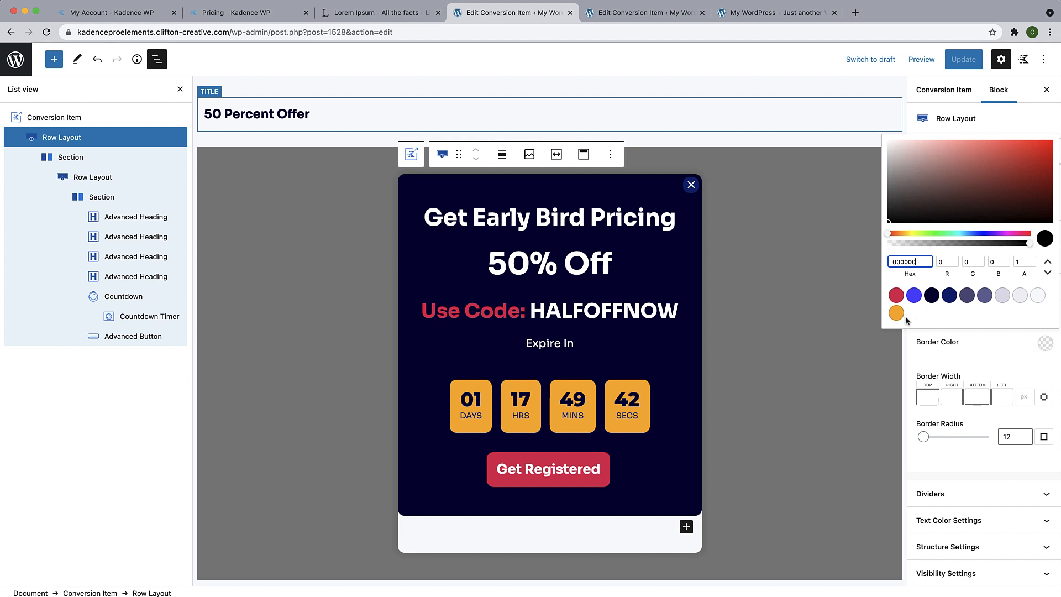
{"action": "left_click", "coordinate": [914, 295]}
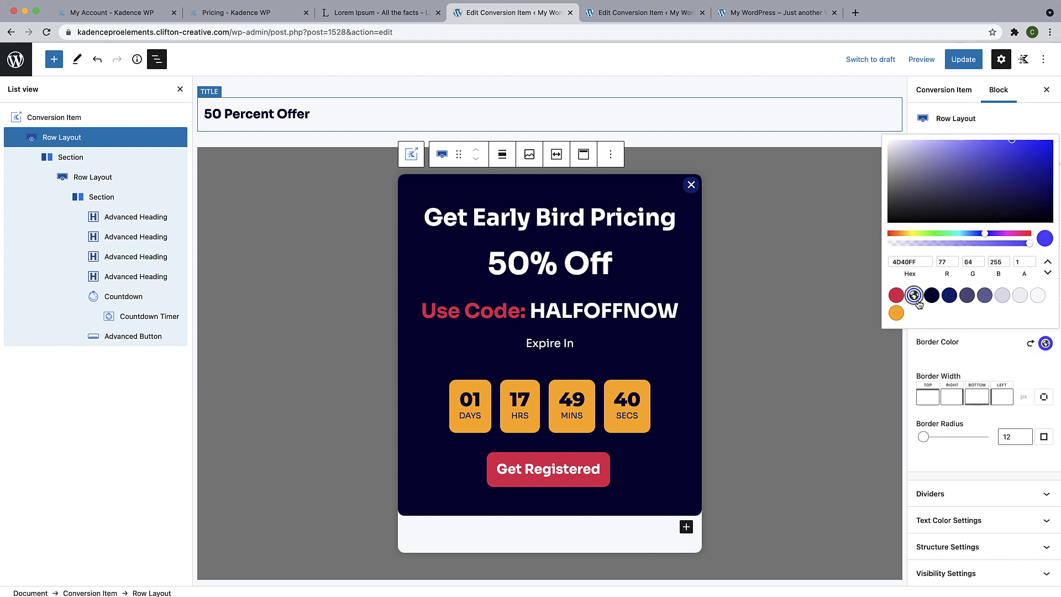
{"action": "left_click", "coordinate": [993, 358]}
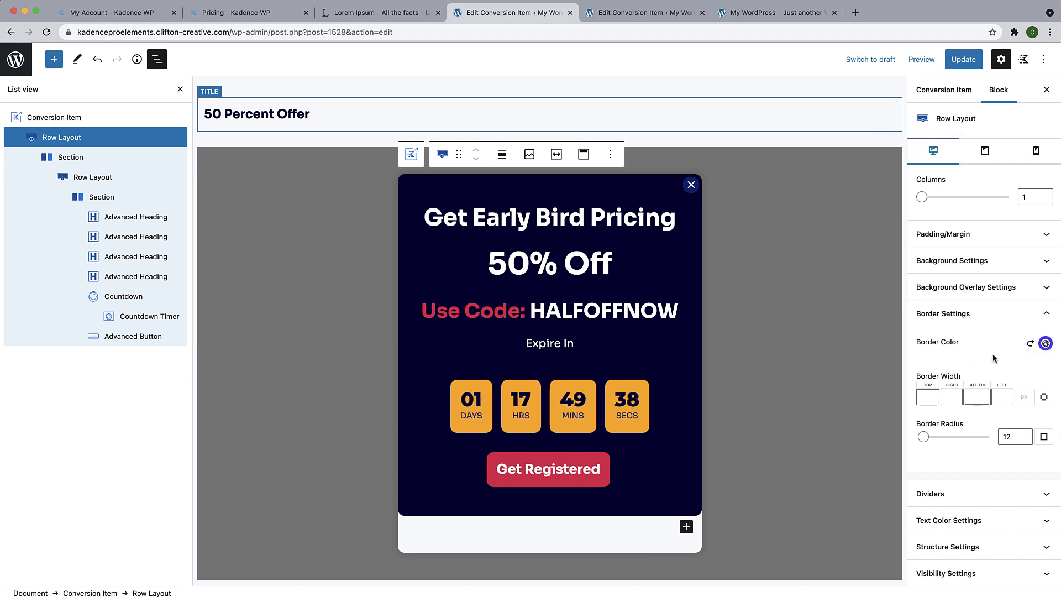
Set the outer Row Layout's border width to 2 px on all four sides.
{"action": "left_click", "coordinate": [928, 396]}
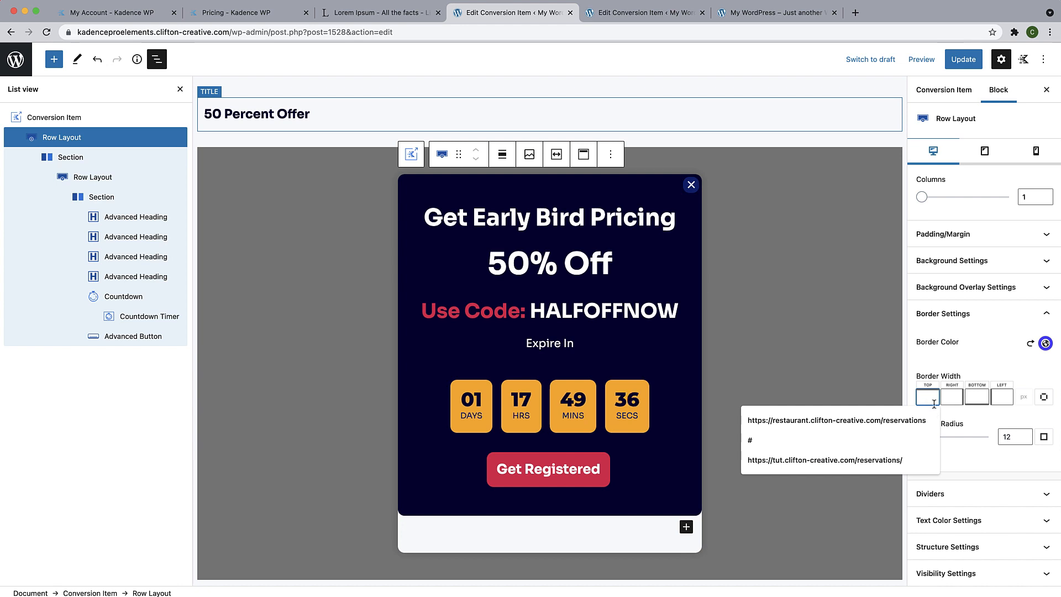
{"action": "type", "text": "2"}
{"action": "left_click", "coordinate": [952, 396]}
{"action": "type", "text": "2"}
{"action": "left_click", "coordinate": [977, 396]}
{"action": "type", "text": "2"}
{"action": "left_click", "coordinate": [995, 399]}
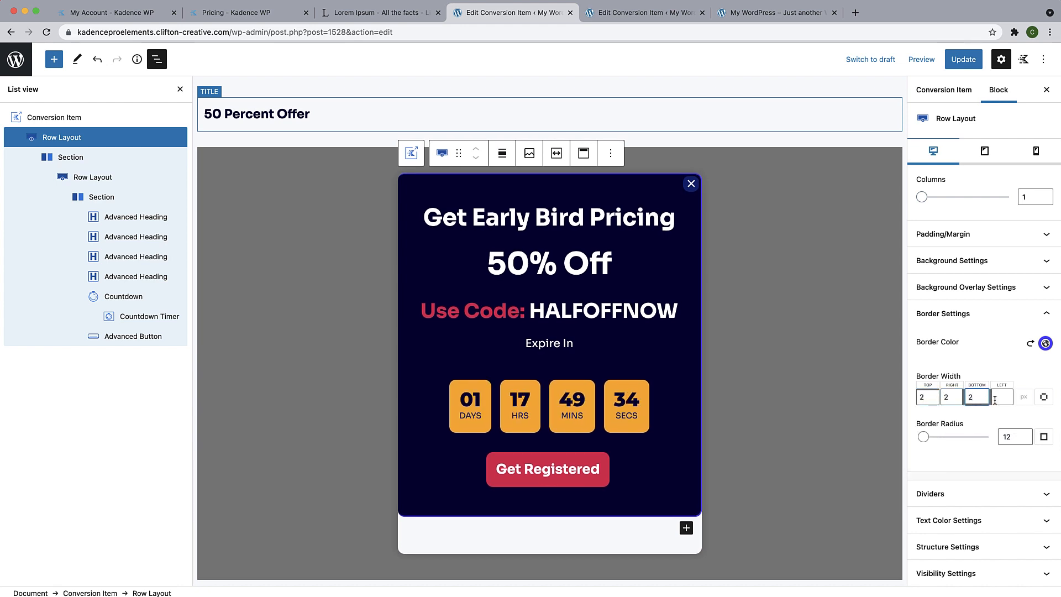
{"action": "type", "text": "2"}
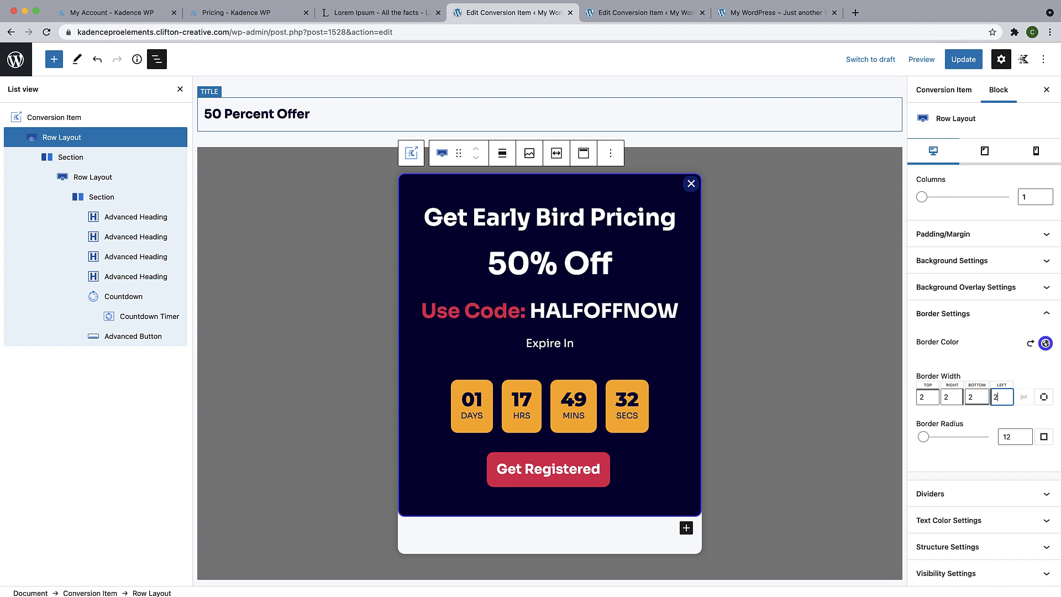
Set the Conversion Item's overlay background color to the palette's dark navy 040037.
{"action": "left_click", "coordinate": [860, 178]}
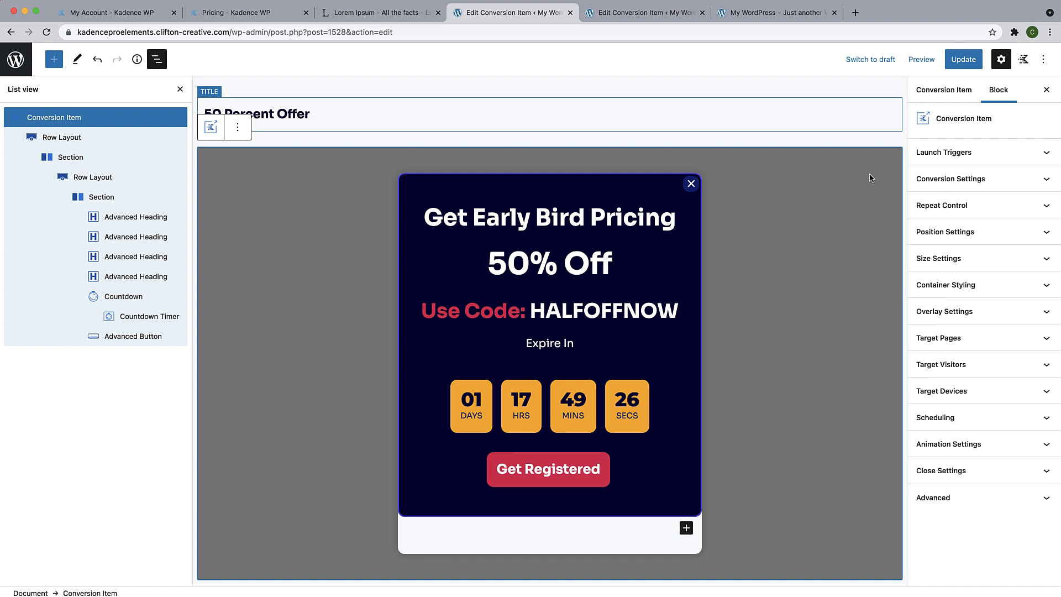
{"action": "left_click", "coordinate": [964, 311]}
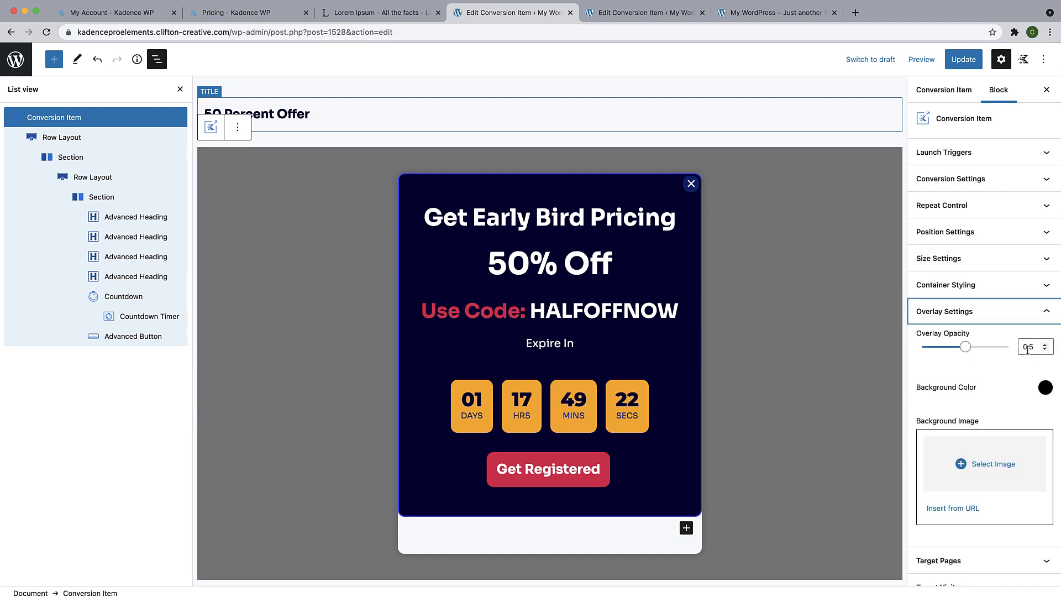
{"action": "left_click", "coordinate": [1045, 387]}
{"action": "left_click", "coordinate": [932, 339]}
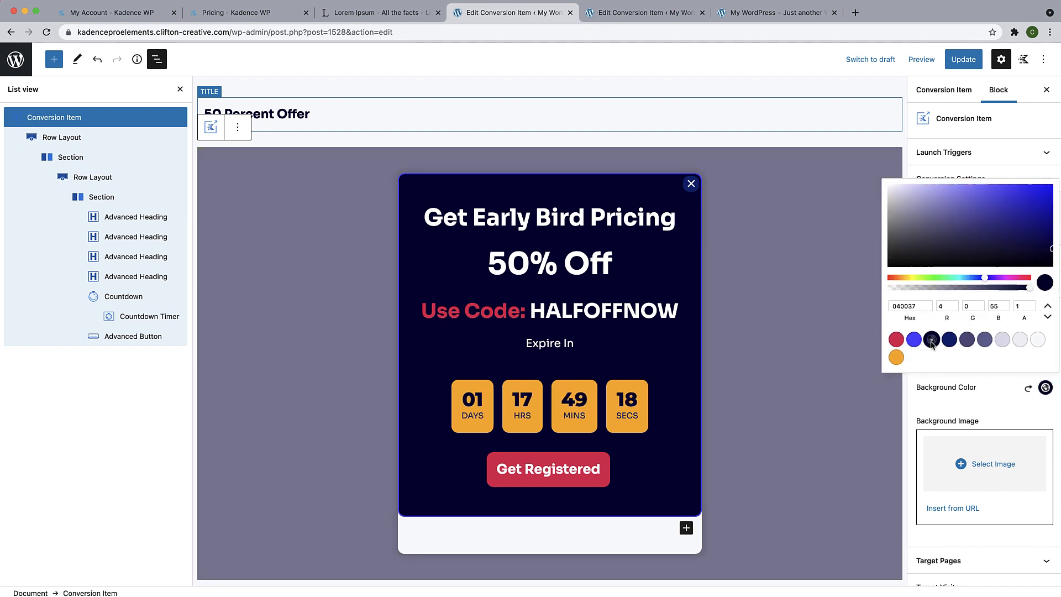
{"action": "left_click", "coordinate": [992, 402]}
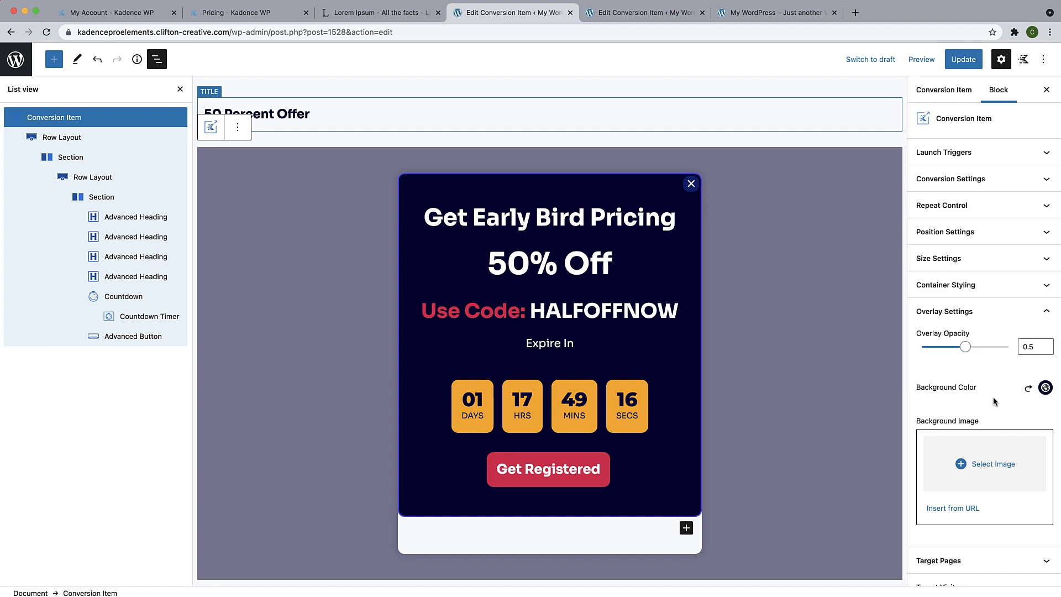
Raise the popup's overlay opacity to 0.8 and update the 50 Percent Offer item.
{"action": "left_click_drag", "start_coordinate": [967, 348], "coordinate": [987, 349]}
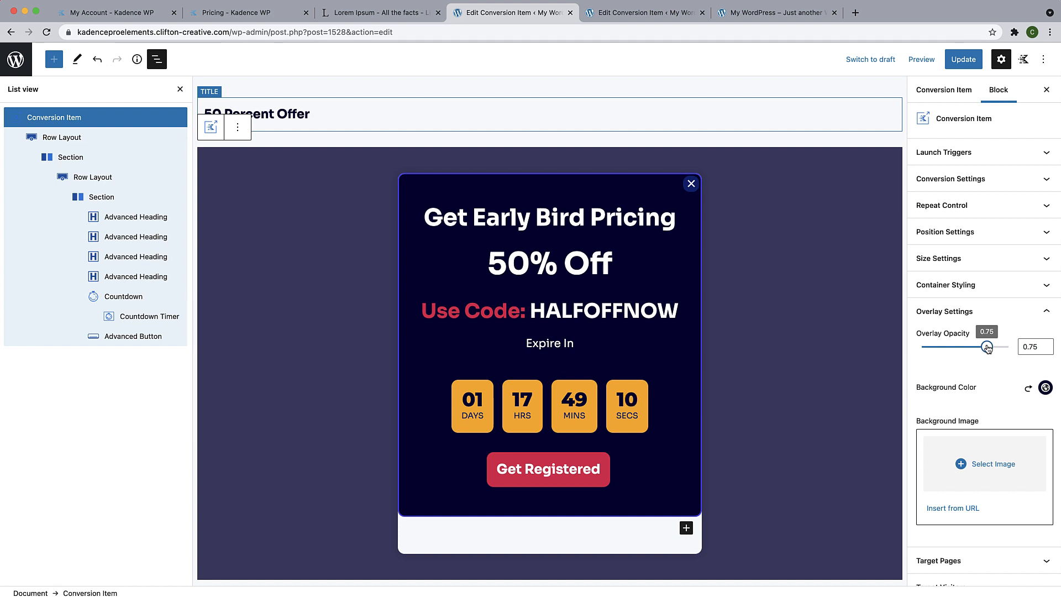
{"action": "left_click_drag", "start_coordinate": [986, 348], "coordinate": [991, 348]}
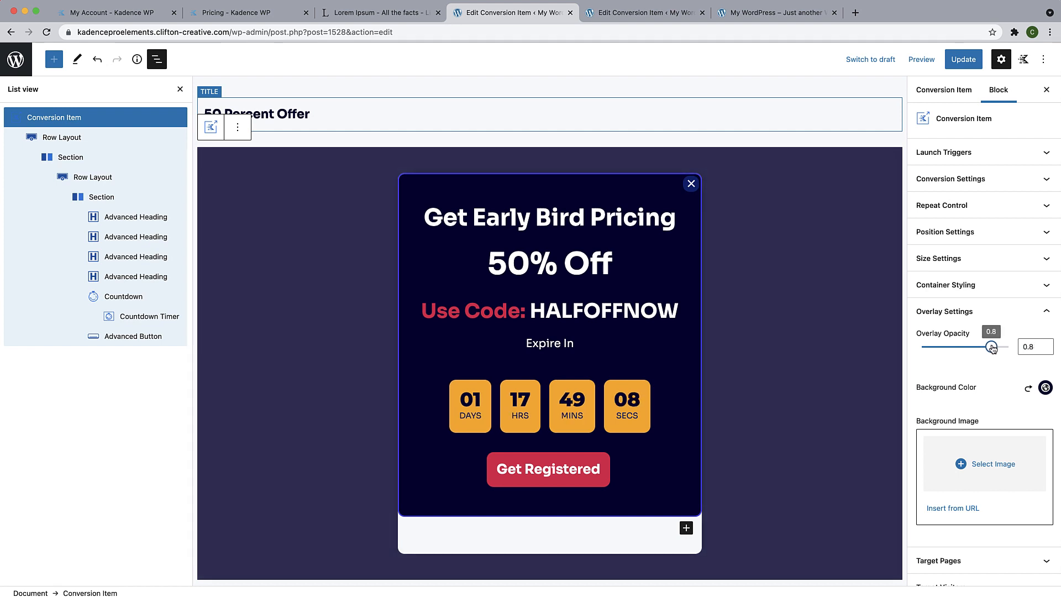
{"action": "left_click", "coordinate": [974, 63]}
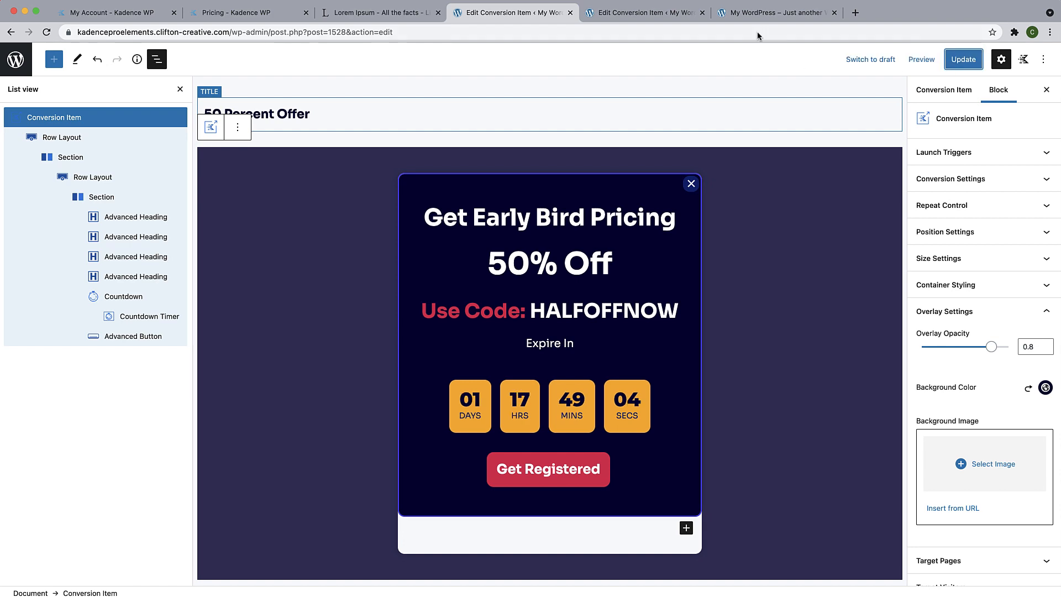
On the live home page, close the old popup and reload the page to check the new border and overlay.
{"action": "left_click", "coordinate": [759, 13]}
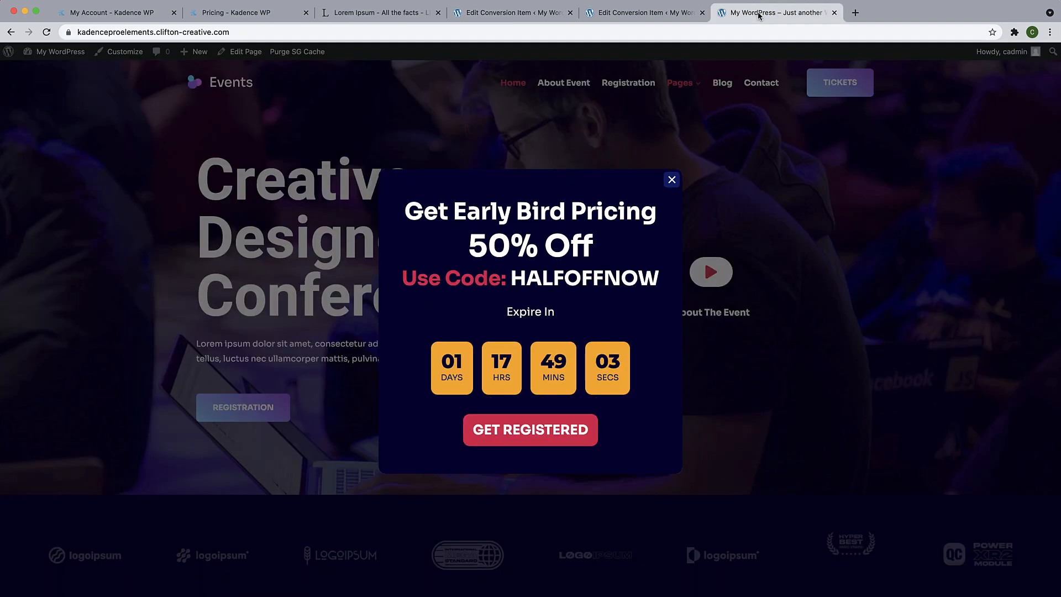
{"action": "left_click", "coordinate": [670, 181]}
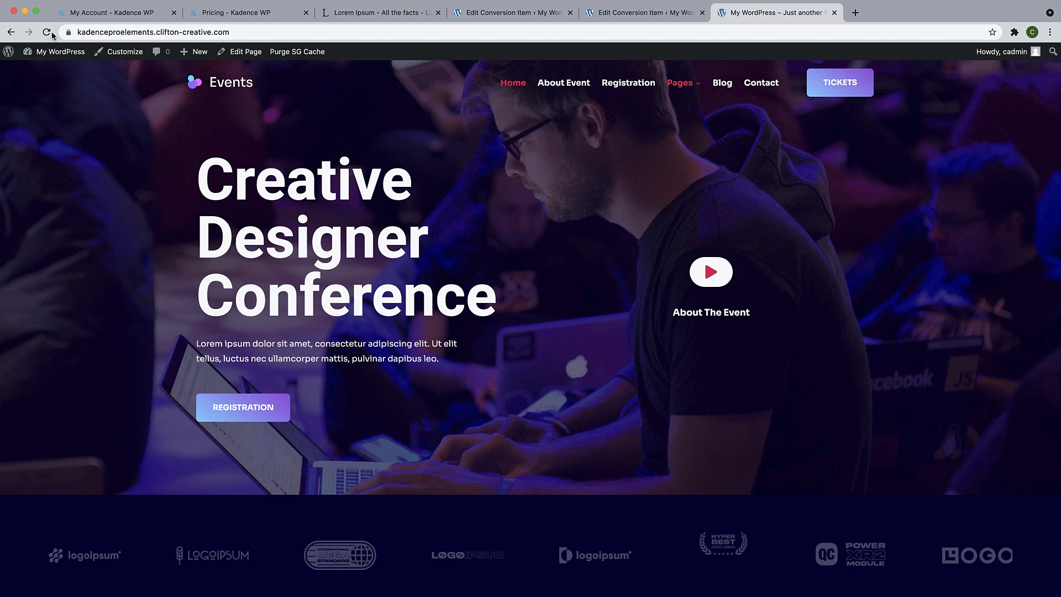
{"action": "left_click", "coordinate": [45, 32]}
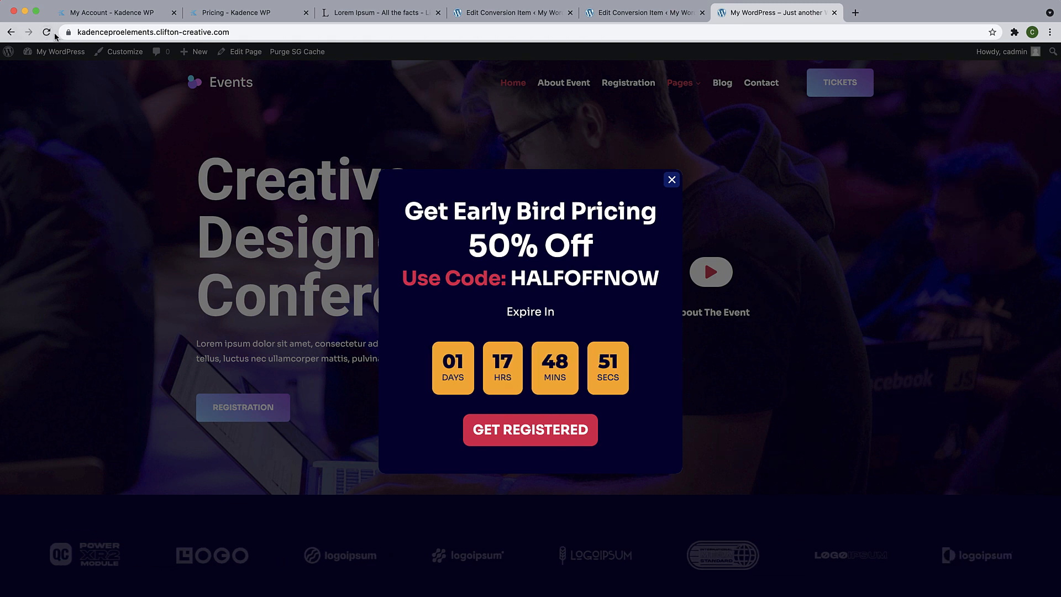
{"action": "left_click", "coordinate": [48, 33]}
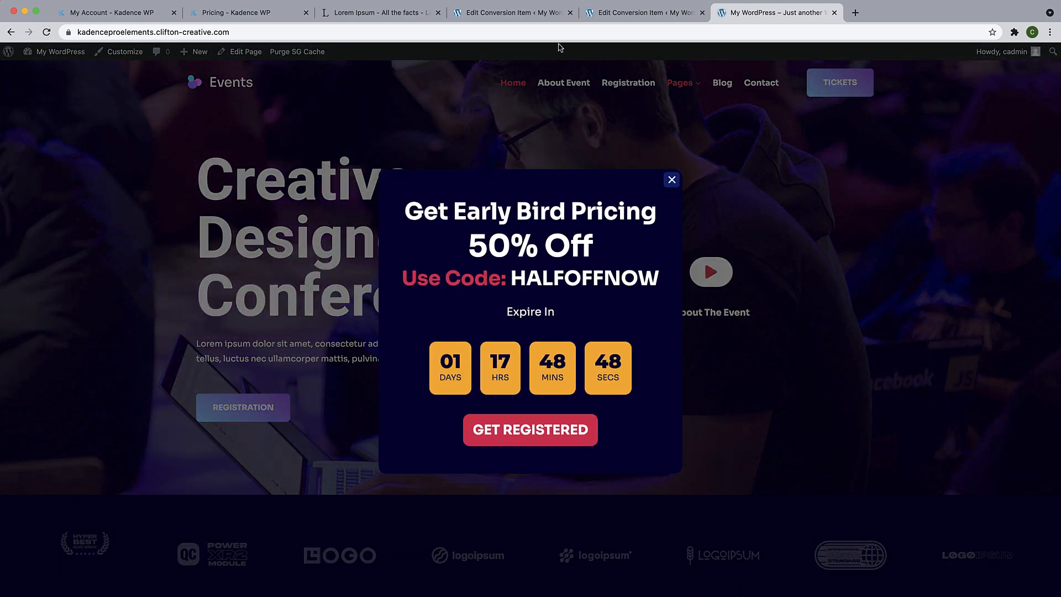
Update the 50 Percent Offer item again from its editor and reload the live home page.
{"action": "left_click", "coordinate": [509, 16]}
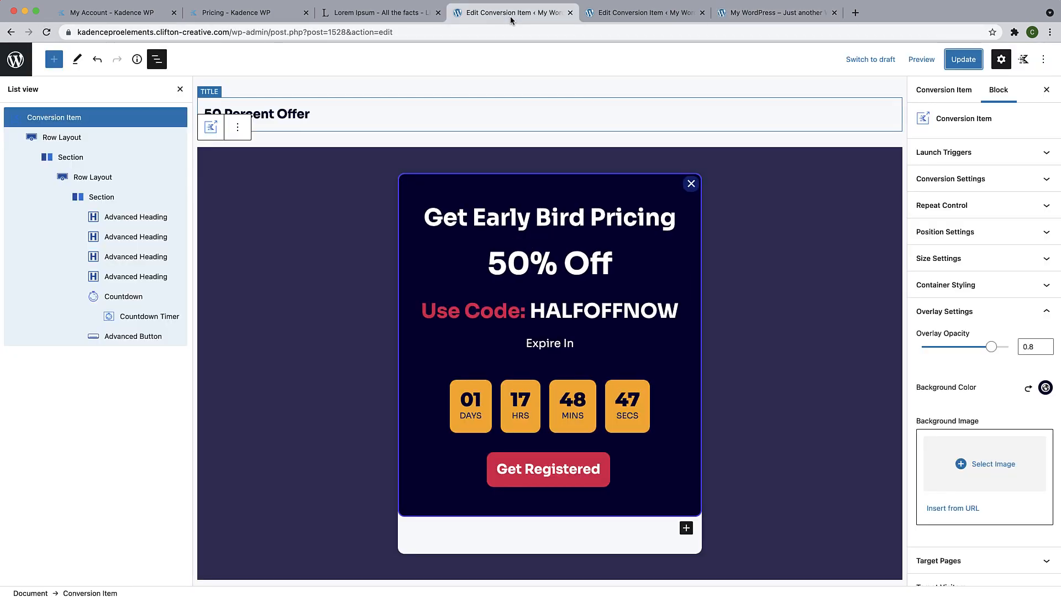
{"action": "left_click", "coordinate": [958, 62]}
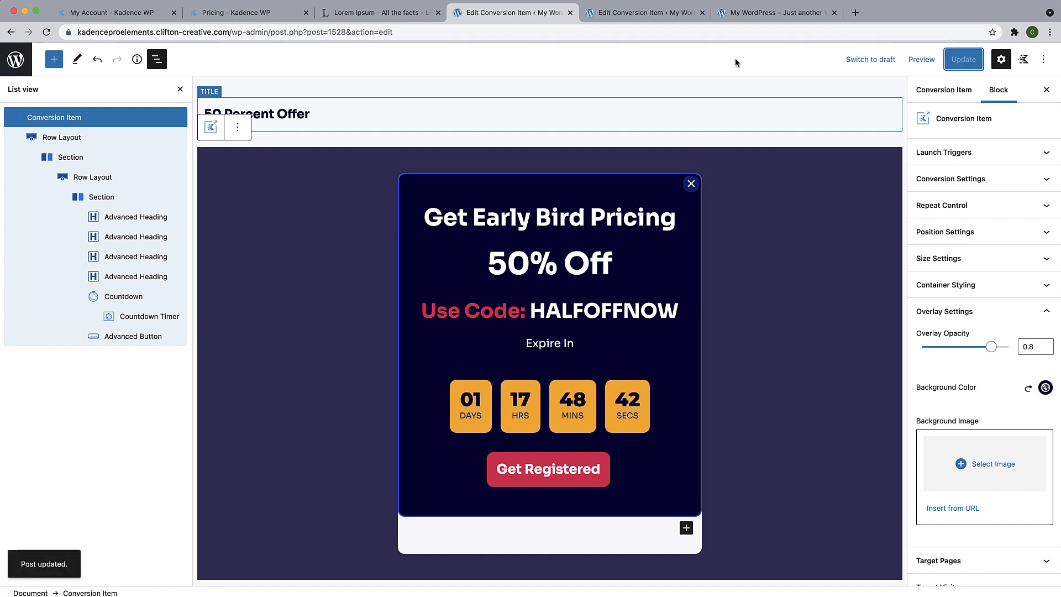
{"action": "left_click", "coordinate": [779, 12]}
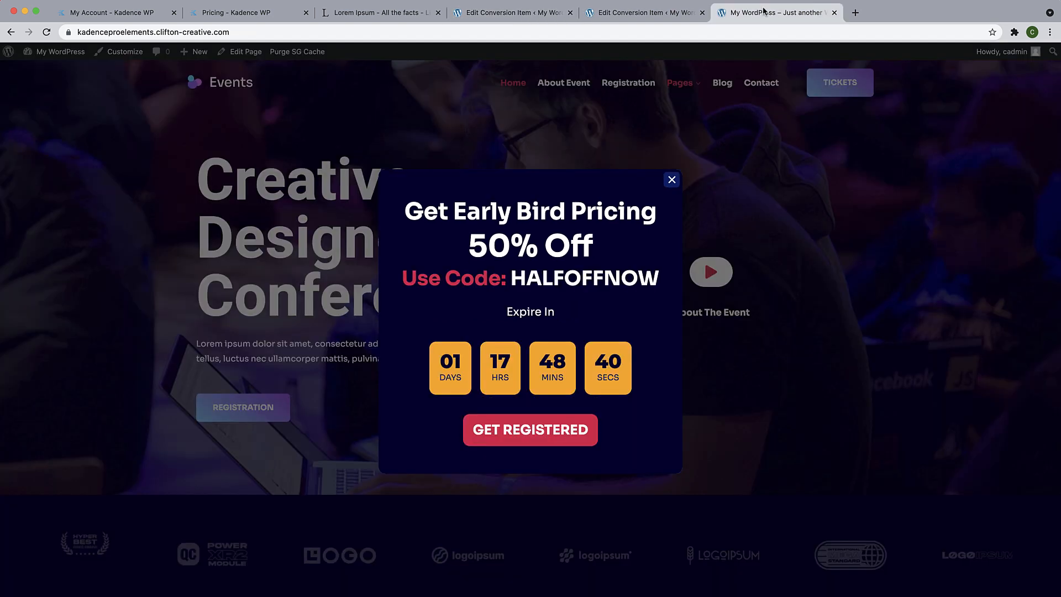
{"action": "left_click", "coordinate": [47, 32]}
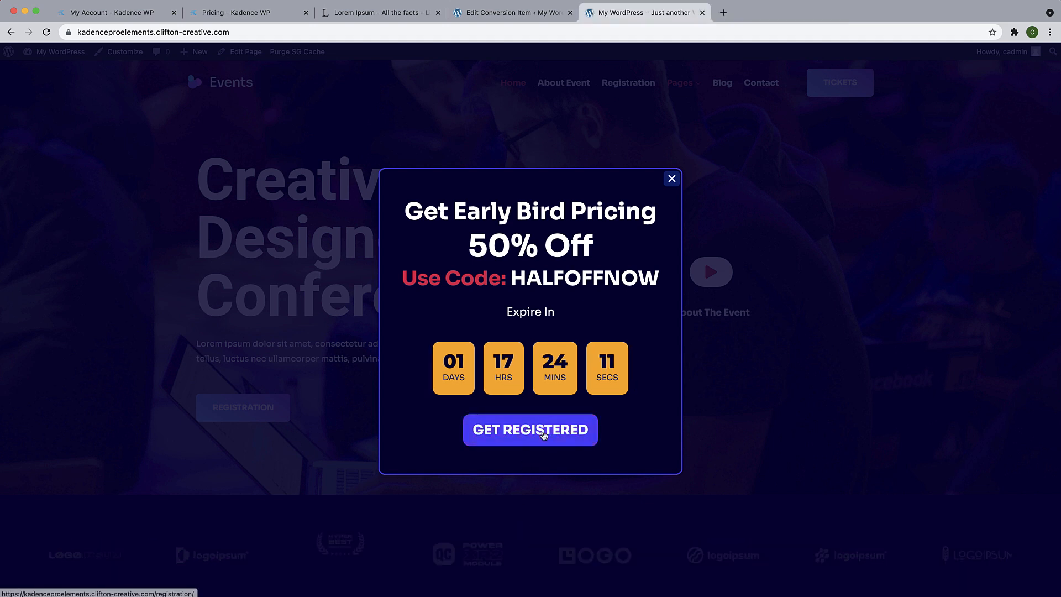
Follow the popup's Get Registered button to the Registration page and open the Kadence Conversions dashboard.
{"action": "left_click", "coordinate": [543, 435]}
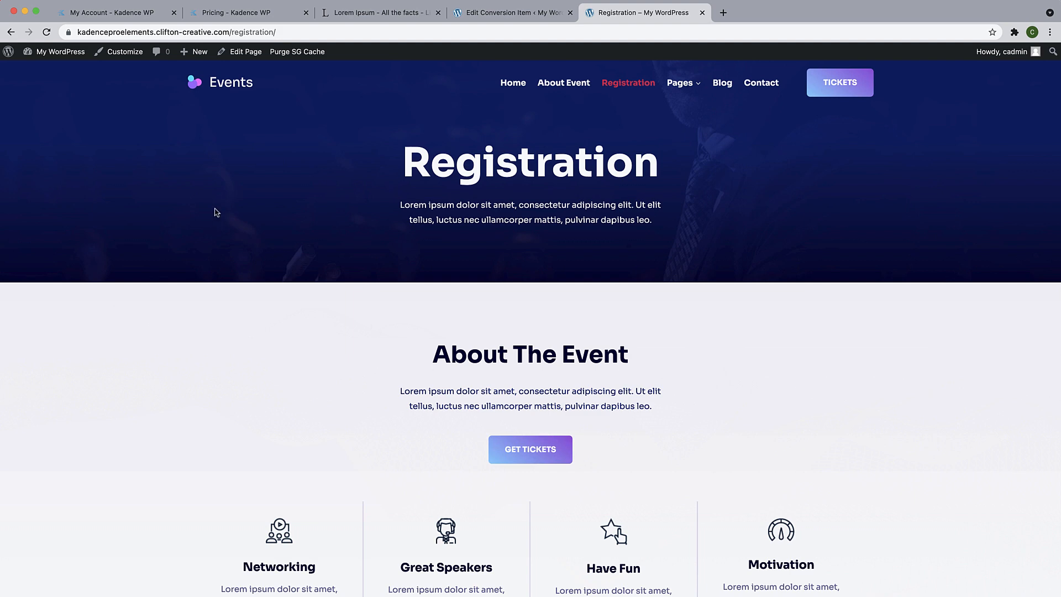
{"action": "mouse_move", "coordinate": [60, 51]}
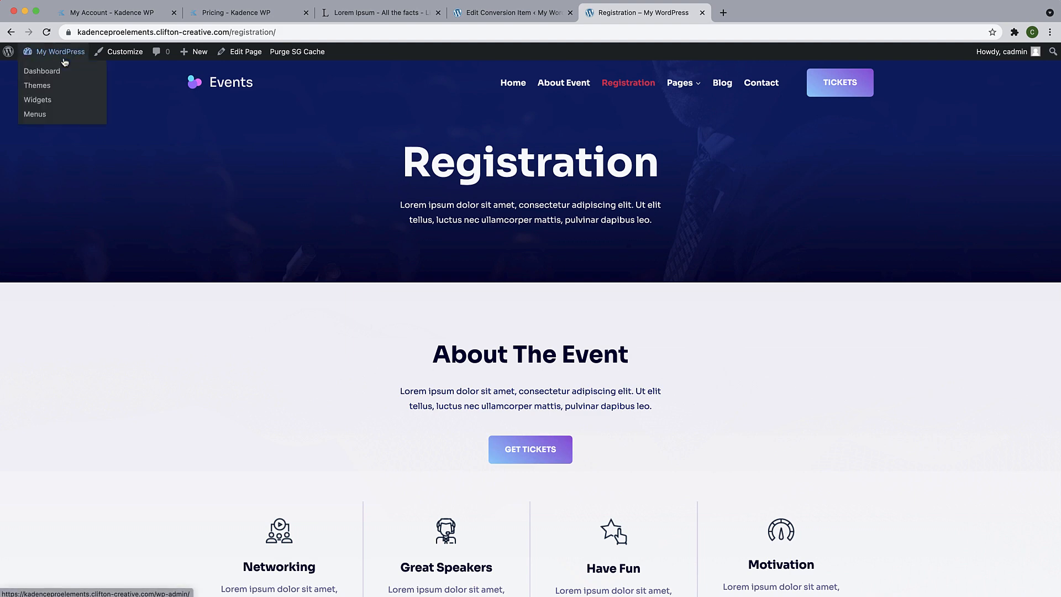
{"action": "left_click", "coordinate": [55, 72]}
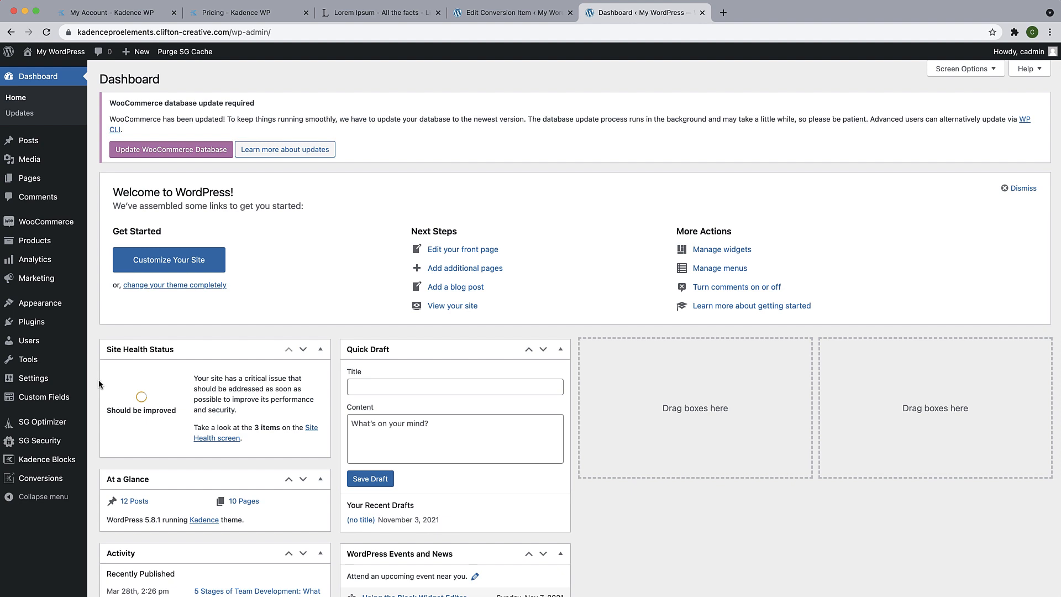
{"action": "mouse_move", "coordinate": [42, 479]}
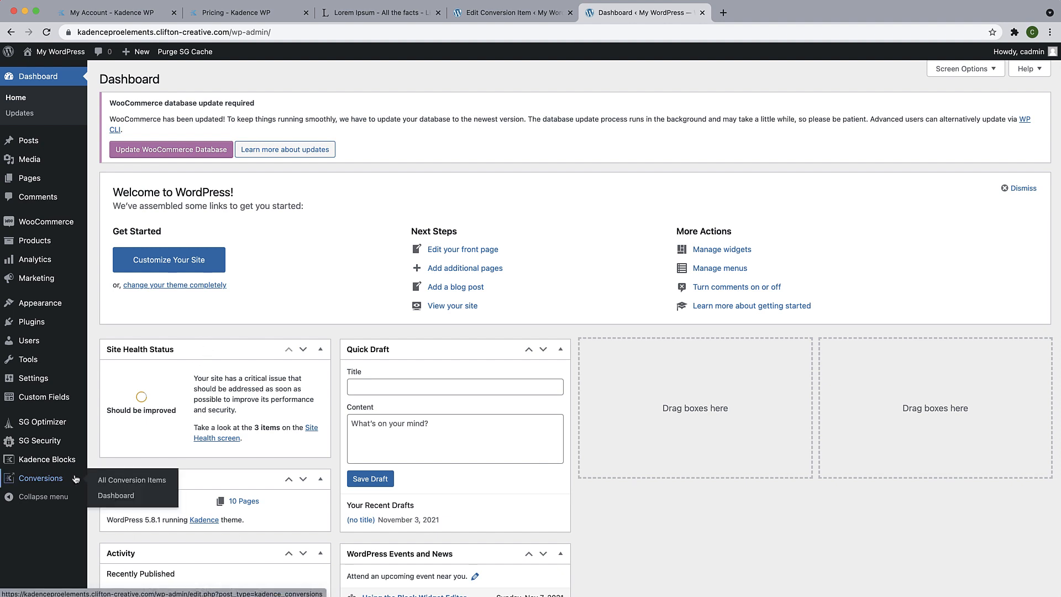
{"action": "left_click", "coordinate": [115, 496]}
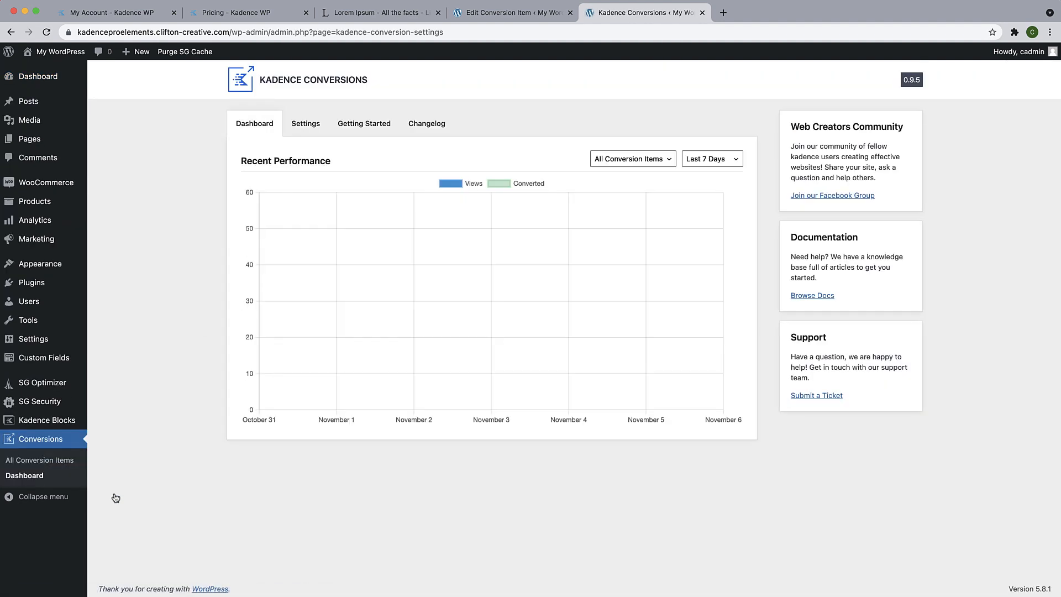
Examine the Recent Performance chart for all items, filter it to 50 Percent Offer and view the available date ranges.
{"action": "mouse_move", "coordinate": [728, 209]}
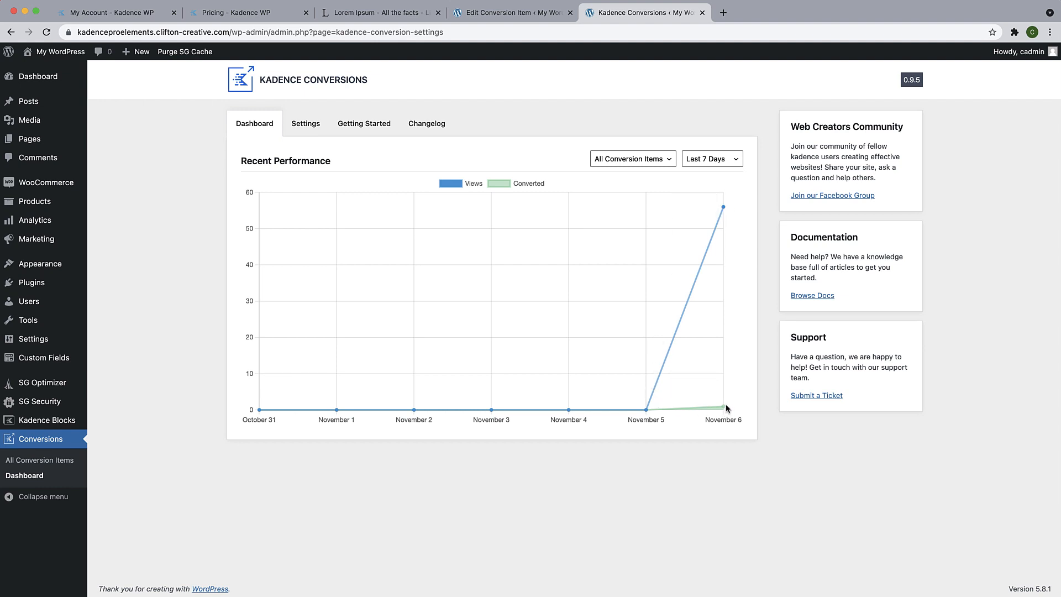
{"action": "mouse_move", "coordinate": [725, 408]}
{"action": "left_click", "coordinate": [624, 161]}
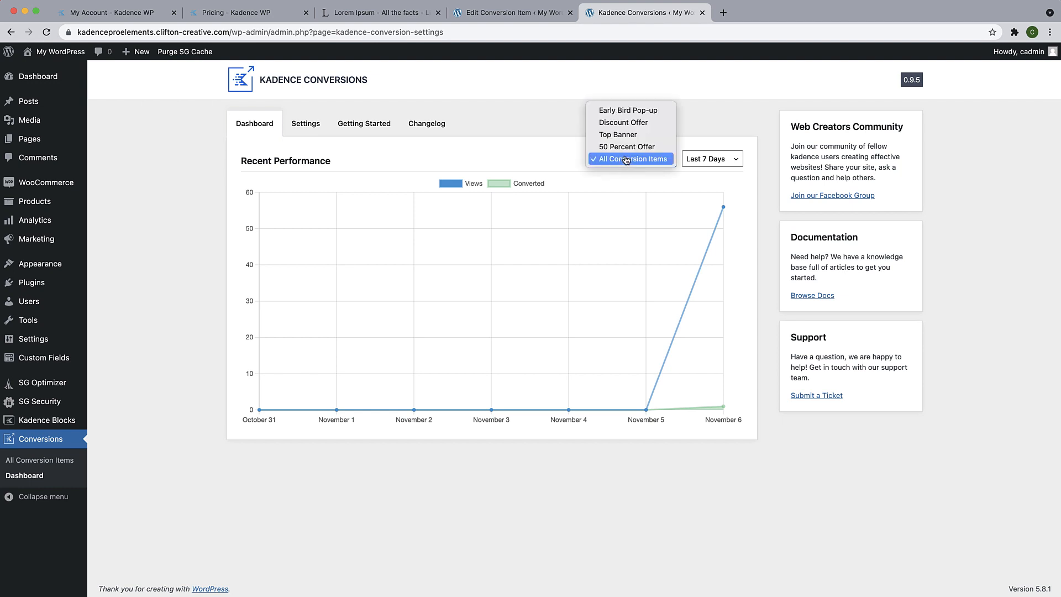
{"action": "left_click", "coordinate": [626, 146]}
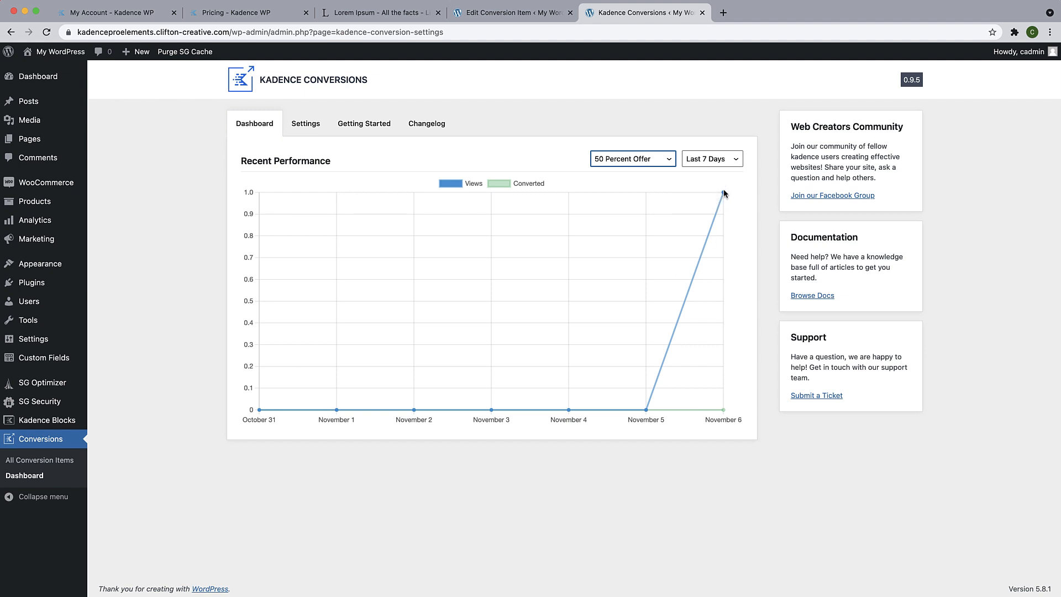
{"action": "left_click", "coordinate": [730, 159]}
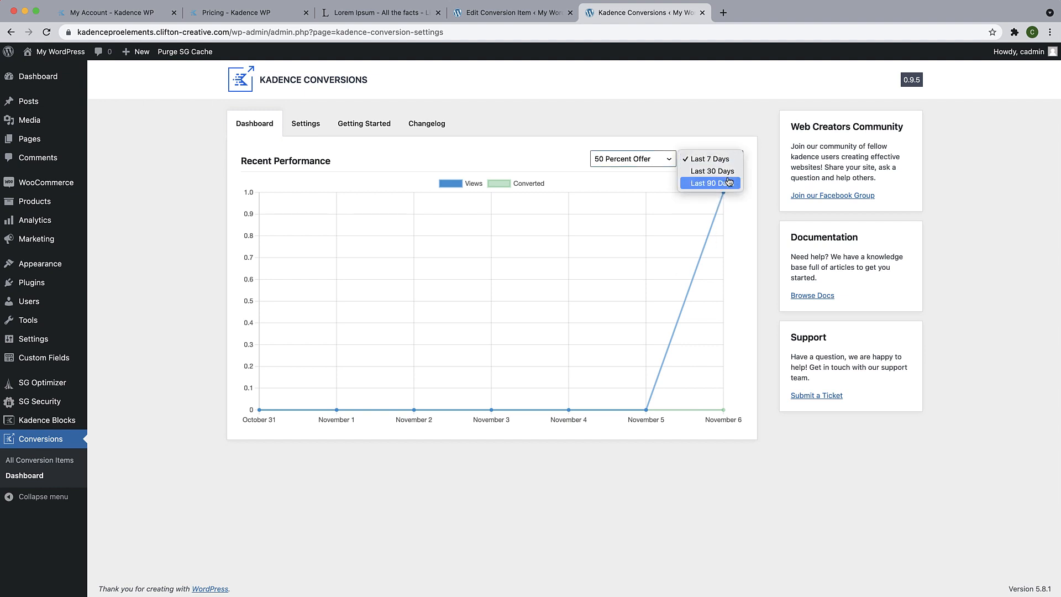
{"action": "left_click", "coordinate": [728, 252]}
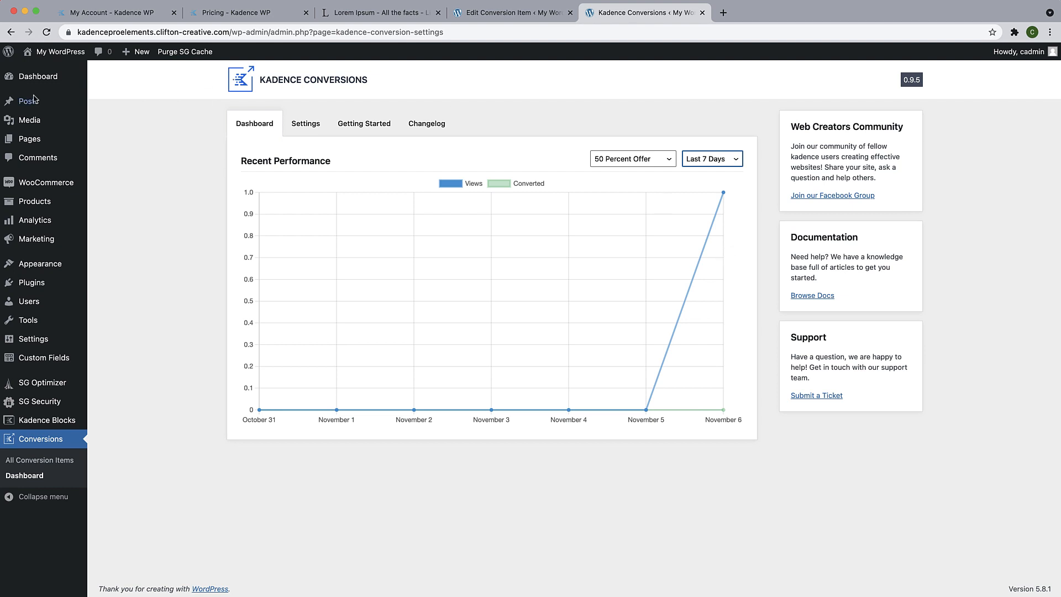
Visit the live home page, close the popup and reload the page to test whether the popup shows again.
{"action": "left_click", "coordinate": [58, 53]}
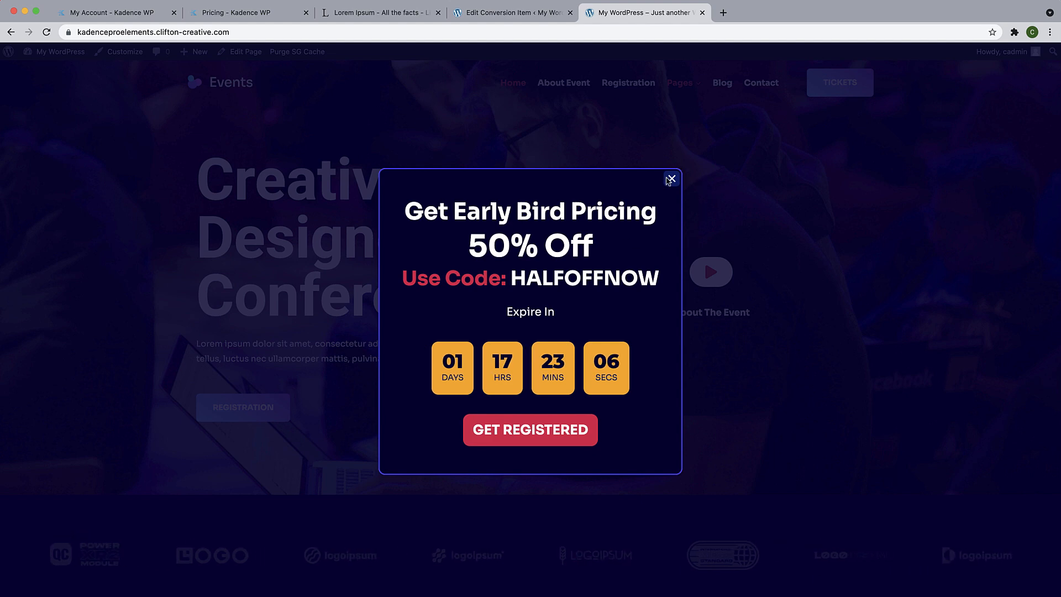
{"action": "double_click", "coordinate": [671, 178]}
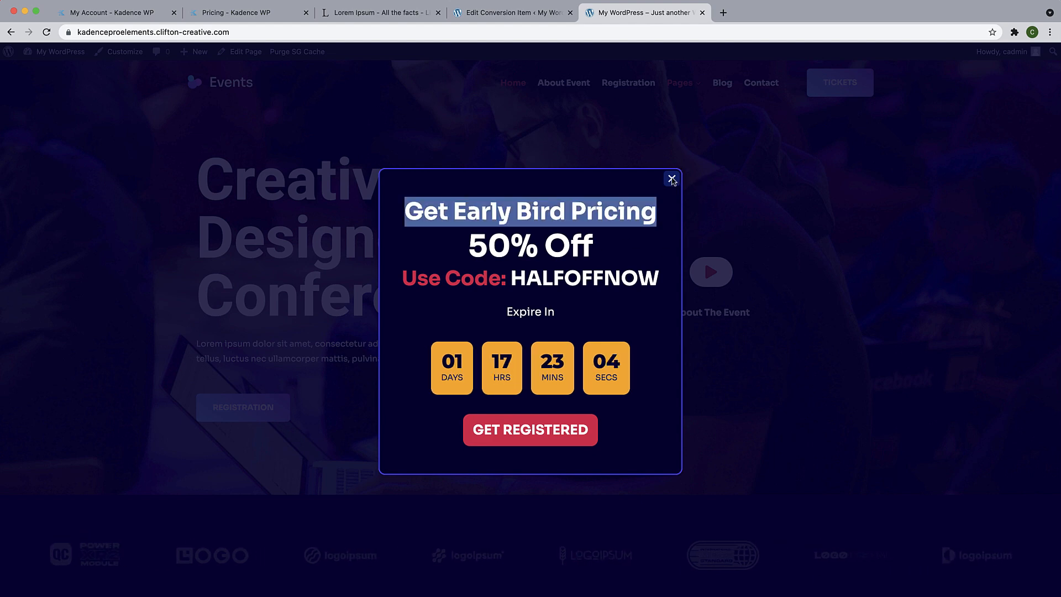
{"action": "left_click", "coordinate": [671, 178]}
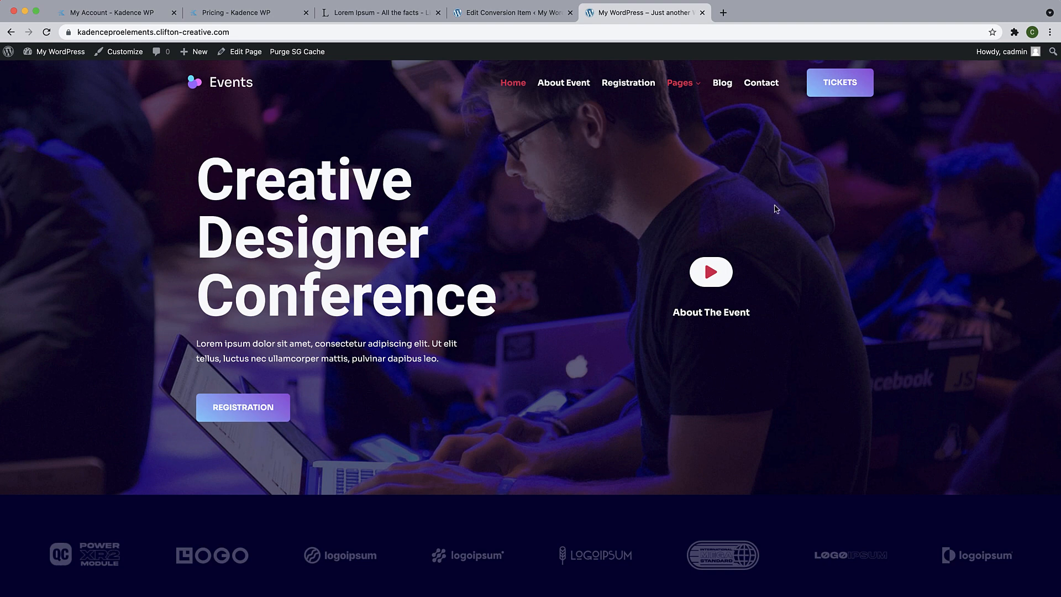
{"action": "left_click", "coordinate": [47, 32]}
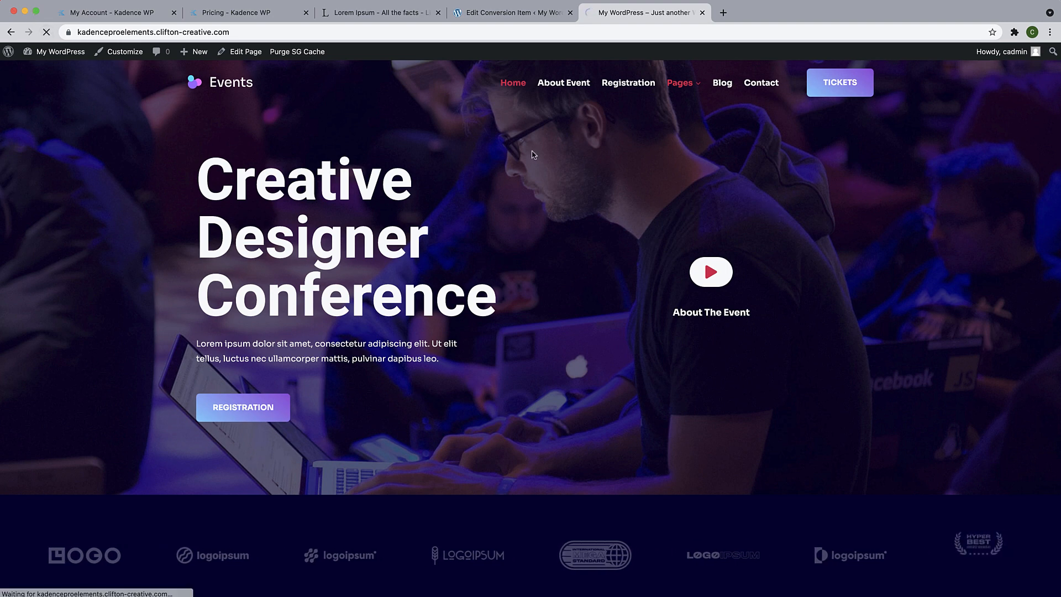
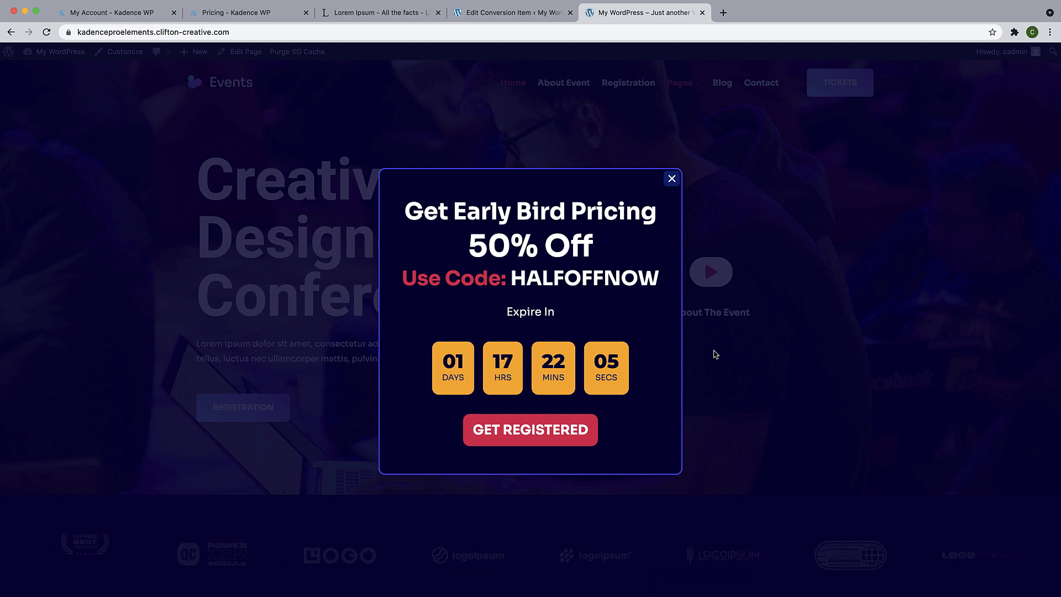
{"action": "right_click", "coordinate": [715, 353]}
{"action": "left_click", "coordinate": [722, 325]}
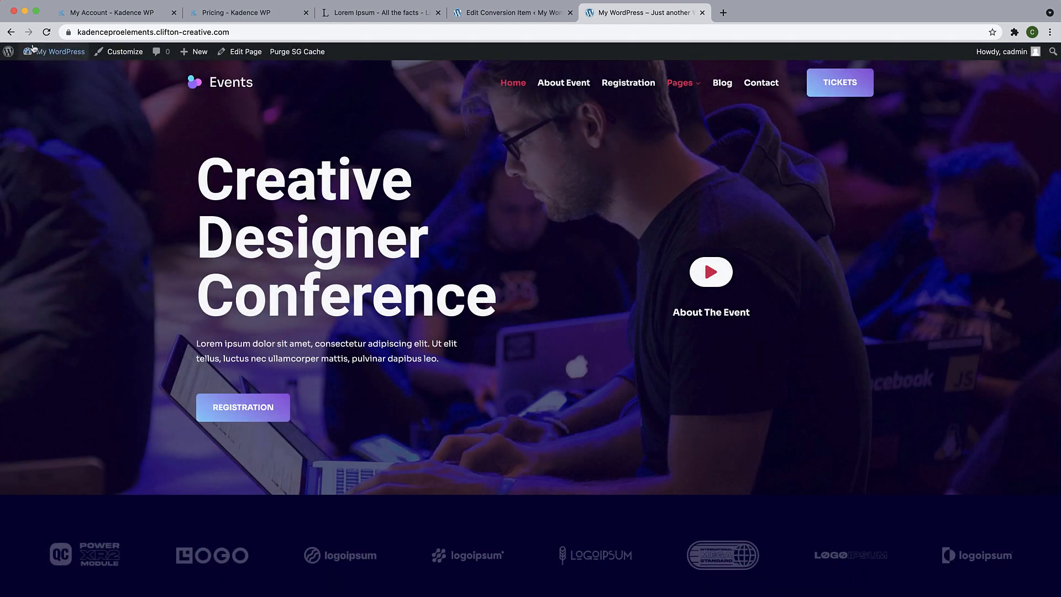
Return to the live home page via the WordPress dashboard and follow the popup's Get Registered button to view the Registration page.
{"action": "left_click", "coordinate": [41, 73]}
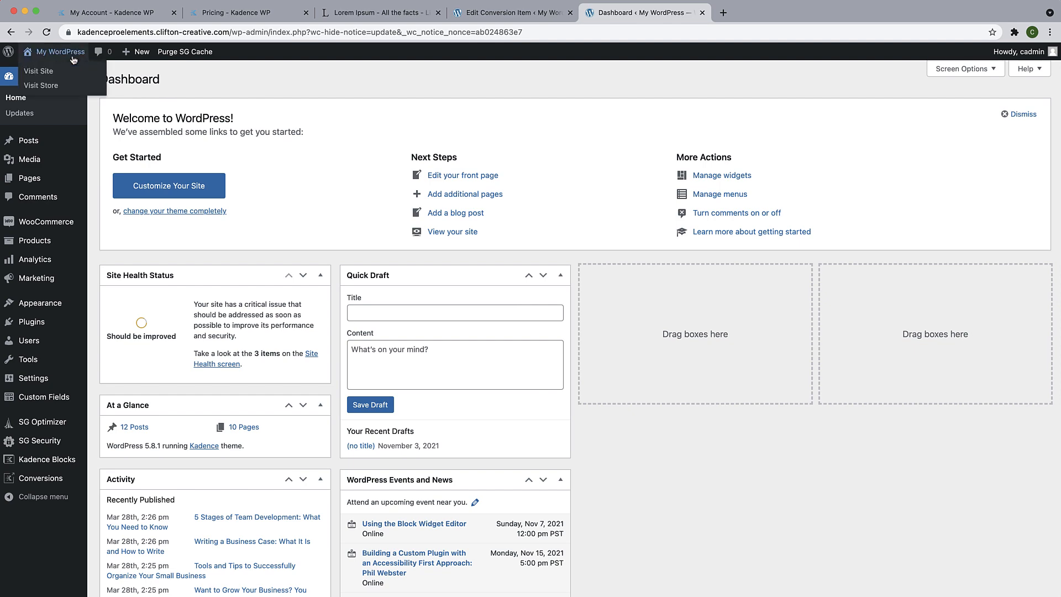
{"action": "left_click", "coordinate": [73, 56]}
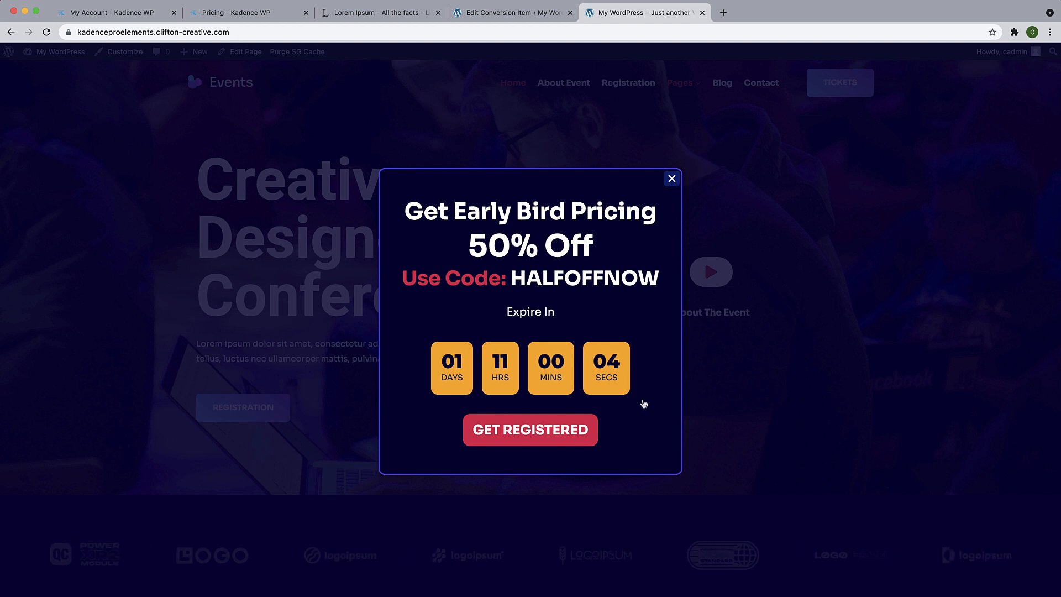
{"action": "left_click", "coordinate": [517, 430]}
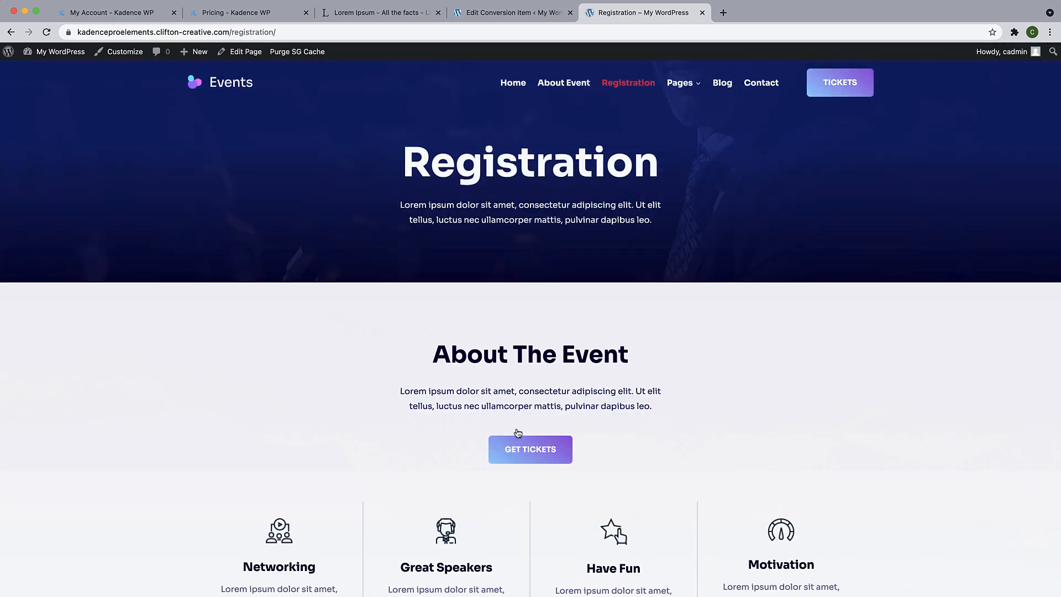
{"action": "scroll", "coordinate": [549, 423], "scroll_direction": "down", "scroll_amount": 15}
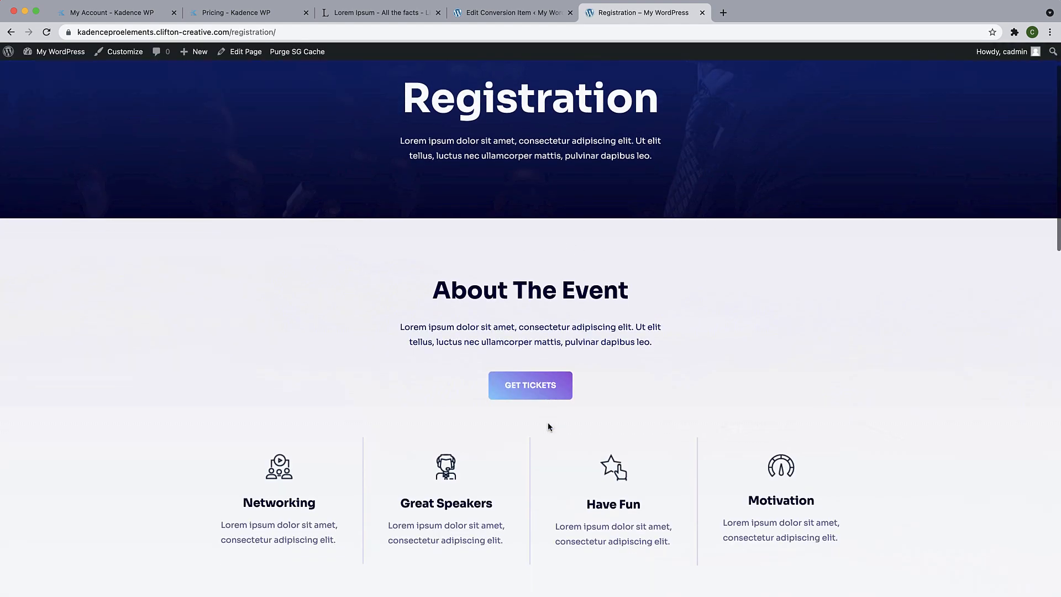
Visit the live home page from the WordPress dashboard, close the popup and view the ticket passes on the Registration page.
{"action": "scroll", "coordinate": [549, 426], "scroll_direction": "up", "scroll_amount": 1}
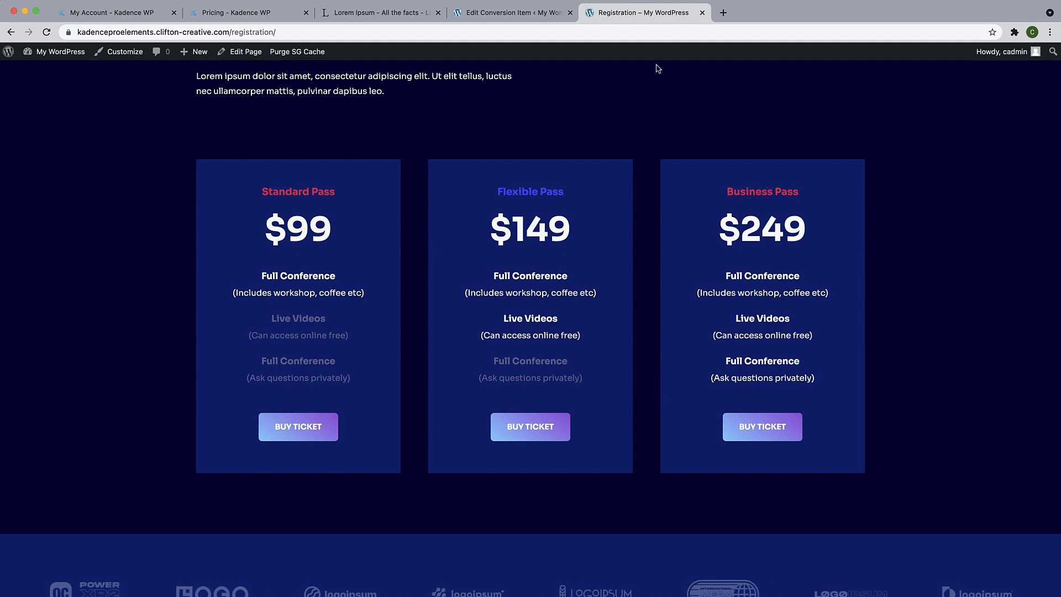
{"action": "mouse_move", "coordinate": [660, 34]}
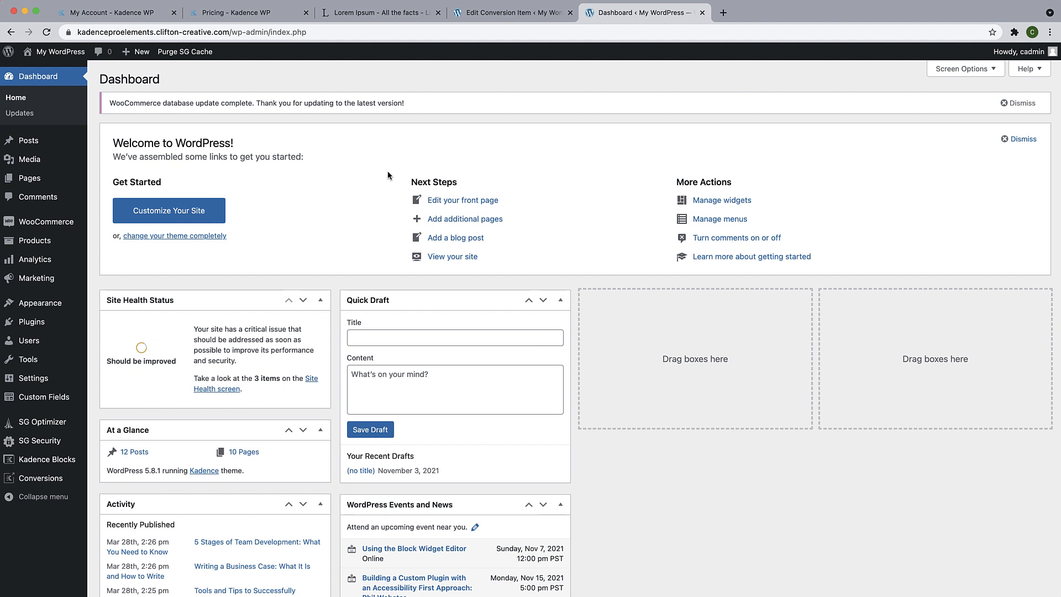
{"action": "left_click", "coordinate": [54, 56]}
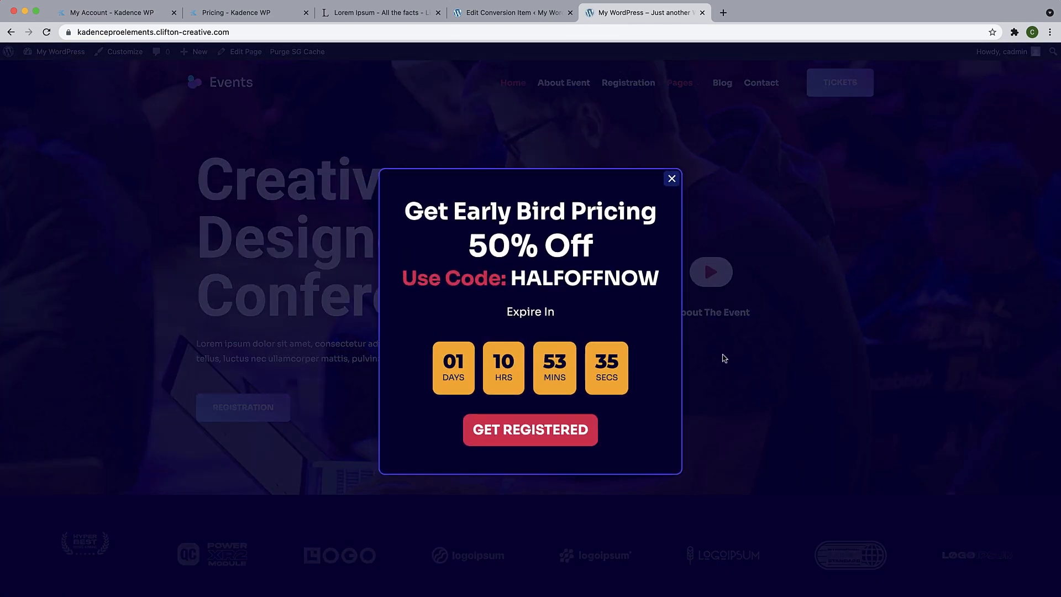
{"action": "left_click", "coordinate": [715, 357]}
{"action": "left_click", "coordinate": [640, 84]}
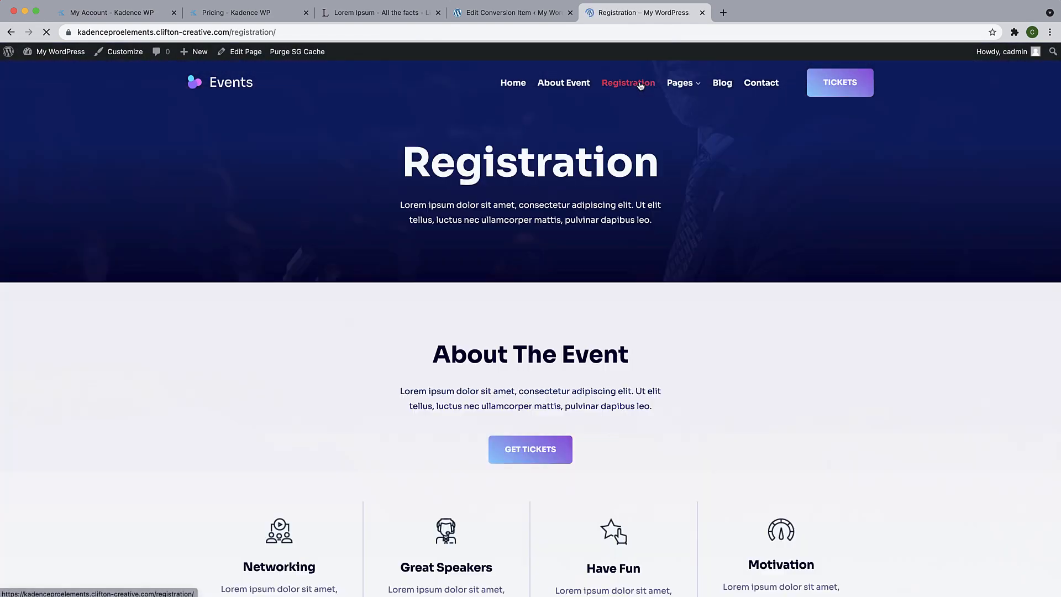
{"action": "scroll", "coordinate": [526, 371], "scroll_direction": "down", "scroll_amount": 15}
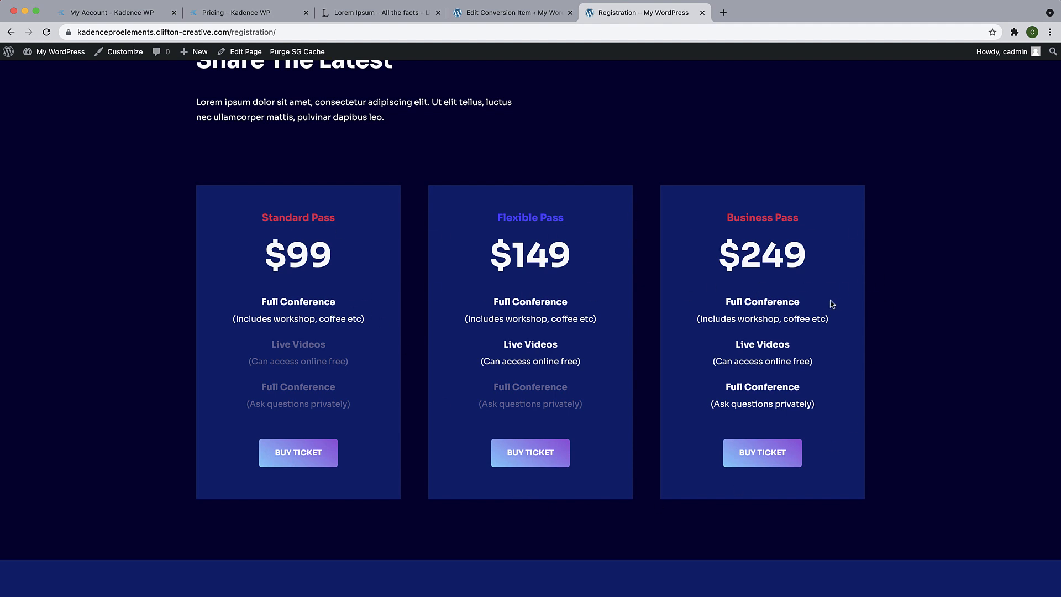
Open the Registration page for editing and copy the Row Layout block holding the three ticket pass cards.
{"action": "left_click", "coordinate": [249, 56]}
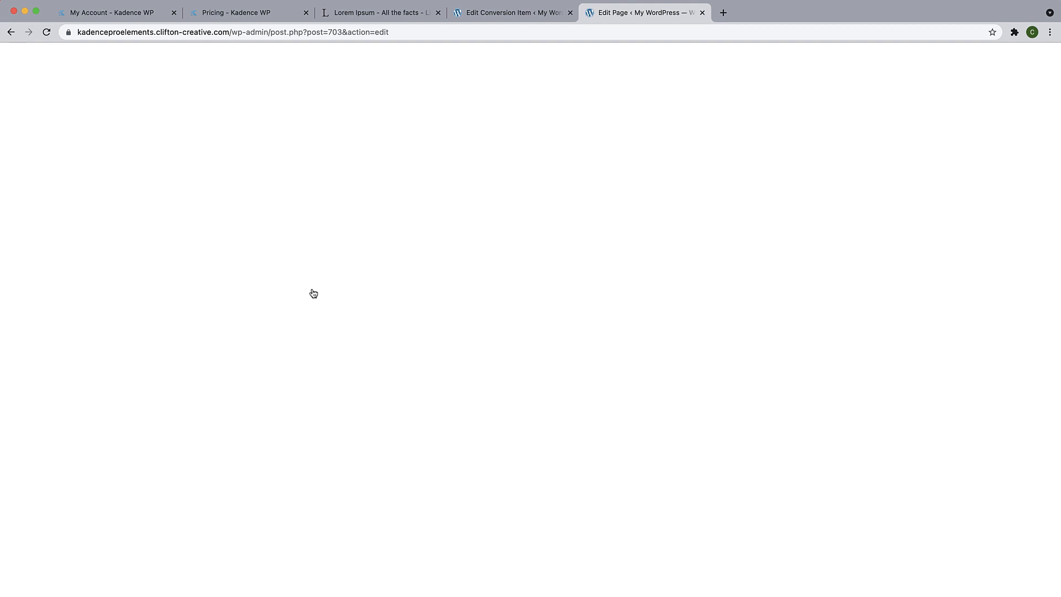
{"action": "scroll", "coordinate": [313, 293], "scroll_direction": "down", "scroll_amount": 15}
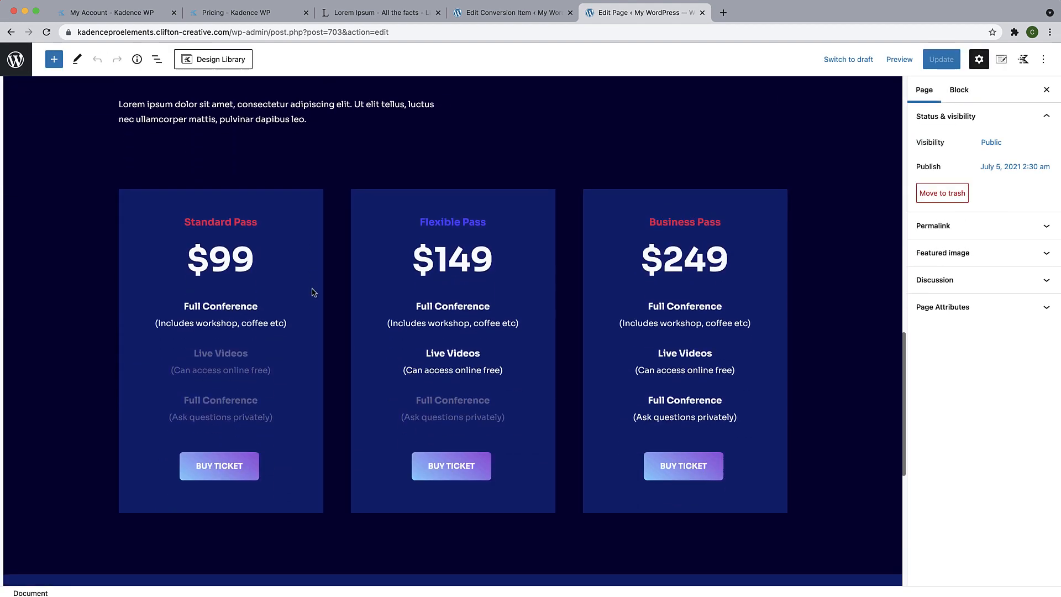
{"action": "scroll", "coordinate": [314, 293], "scroll_direction": "up", "scroll_amount": 1}
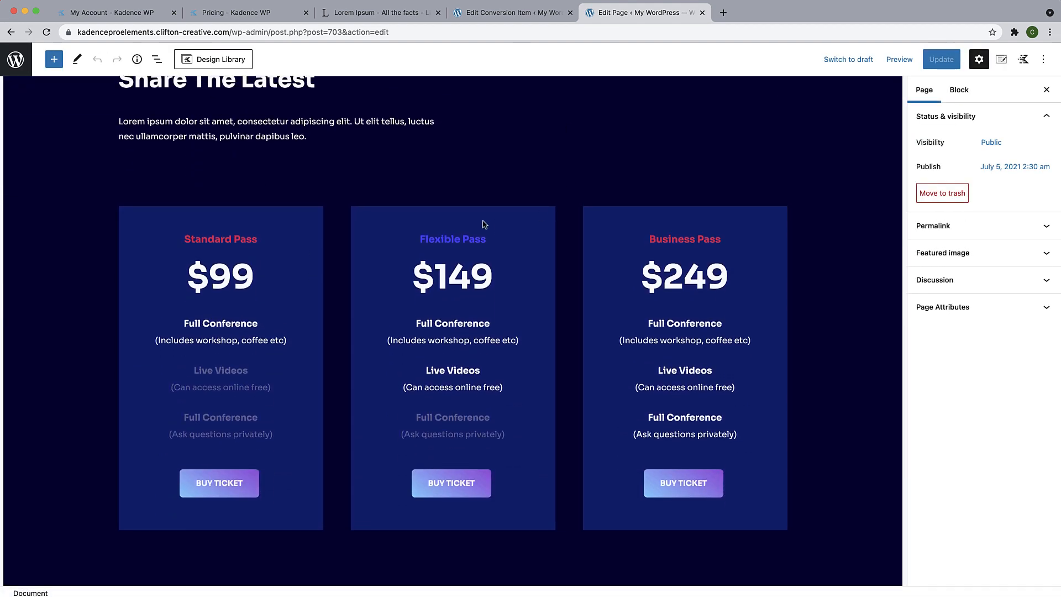
{"action": "left_click", "coordinate": [85, 201]}
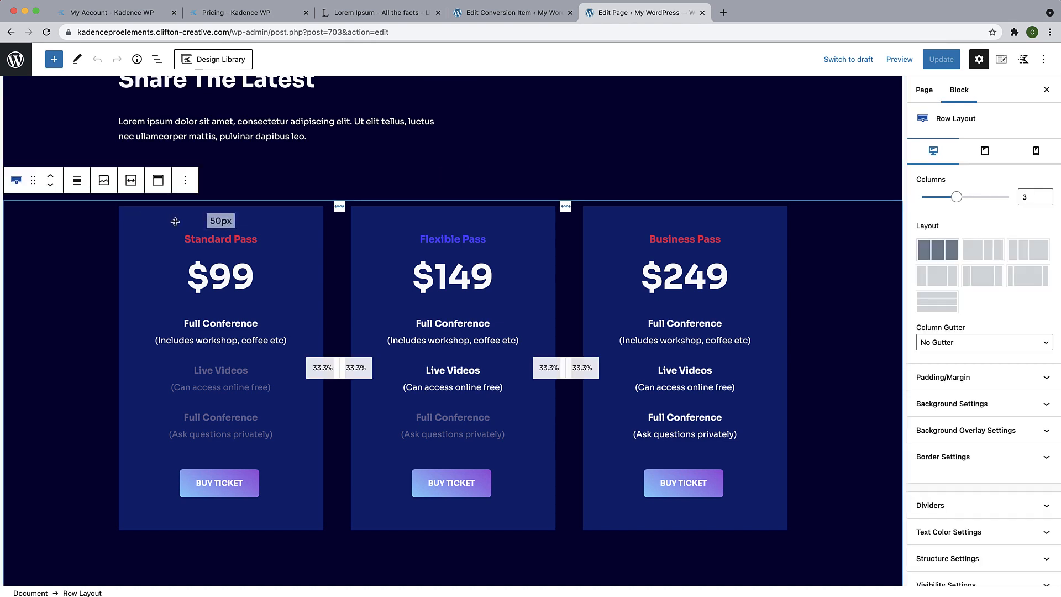
{"action": "left_click", "coordinate": [186, 183]}
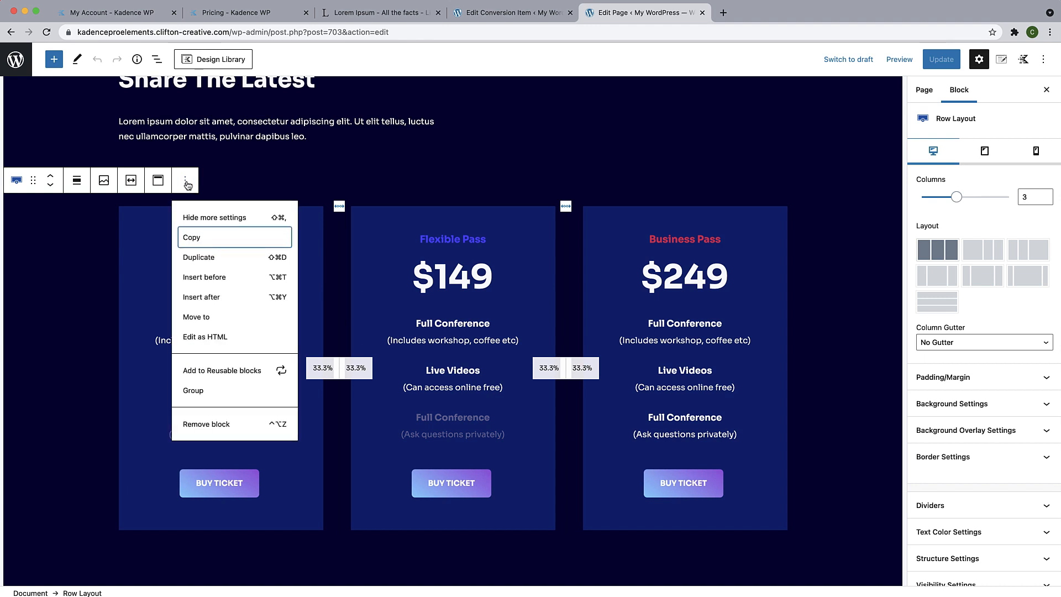
{"action": "left_click", "coordinate": [188, 239]}
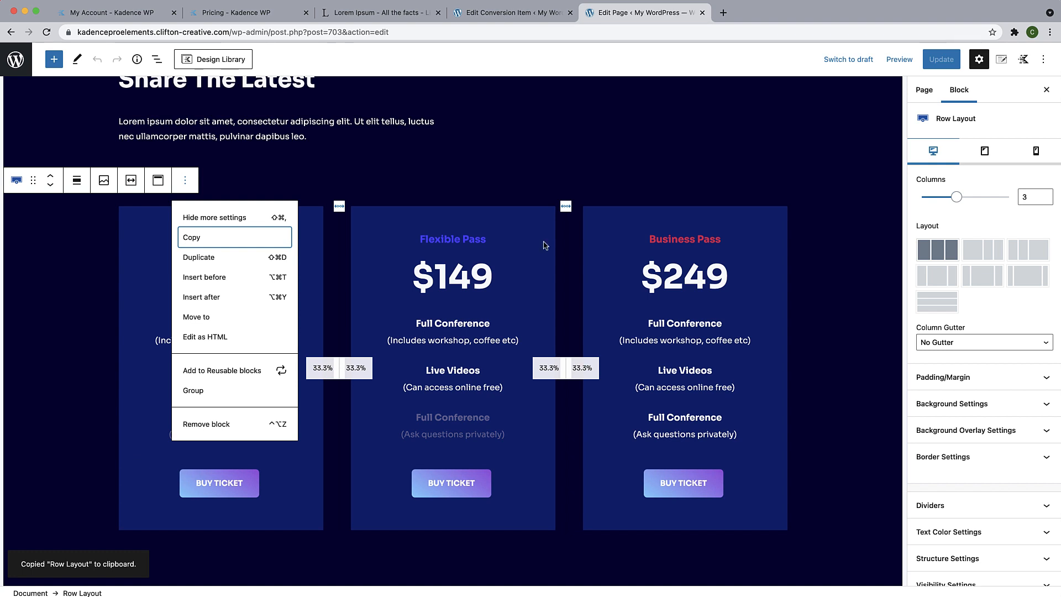
Add a new conversion item of type Popup using the Start Blank template.
{"action": "left_click", "coordinate": [15, 59]}
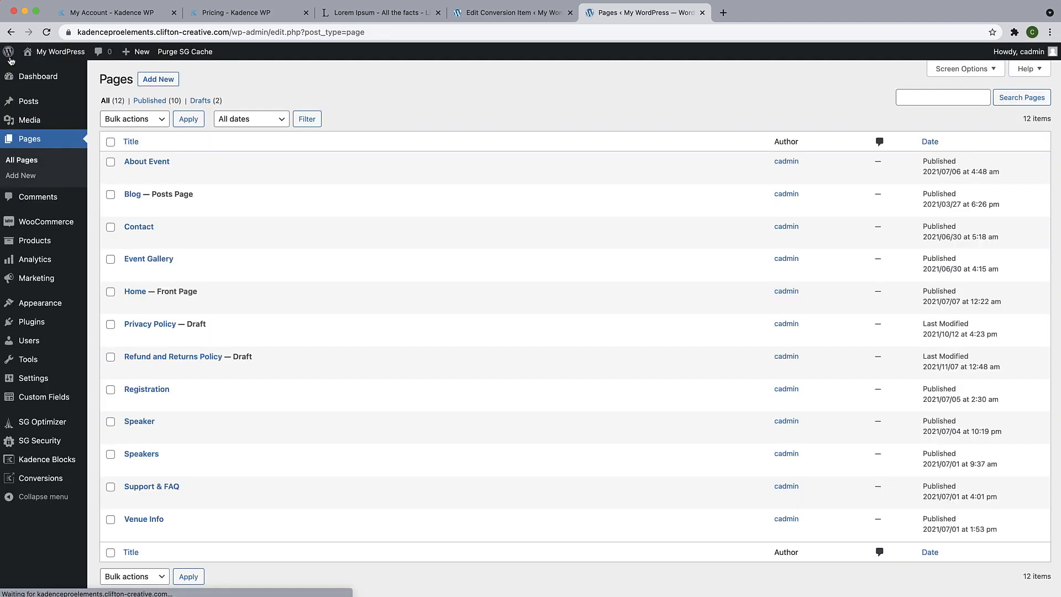
{"action": "mouse_move", "coordinate": [37, 479]}
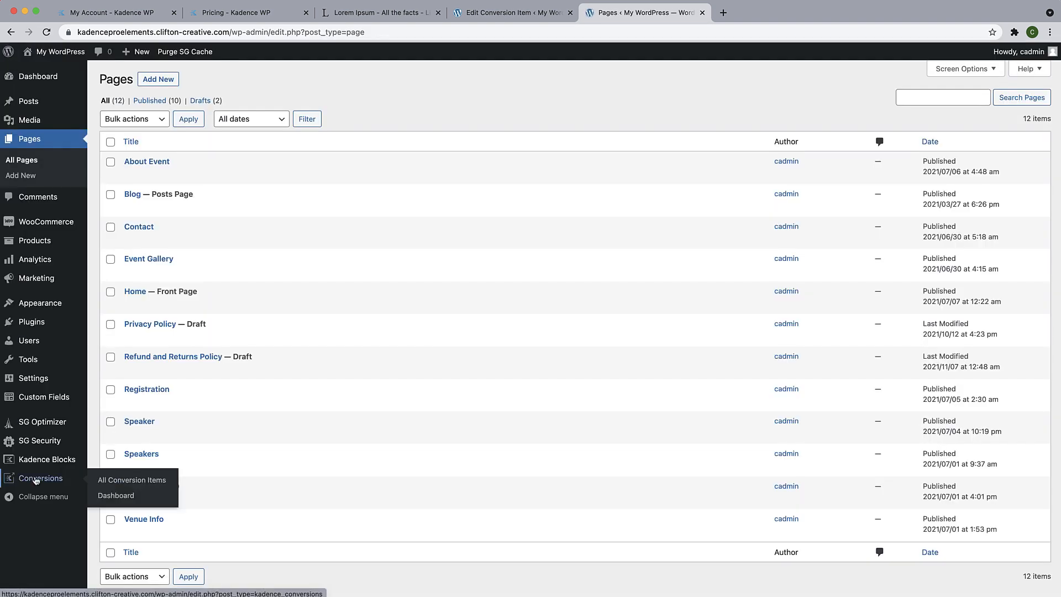
{"action": "left_click", "coordinate": [109, 481]}
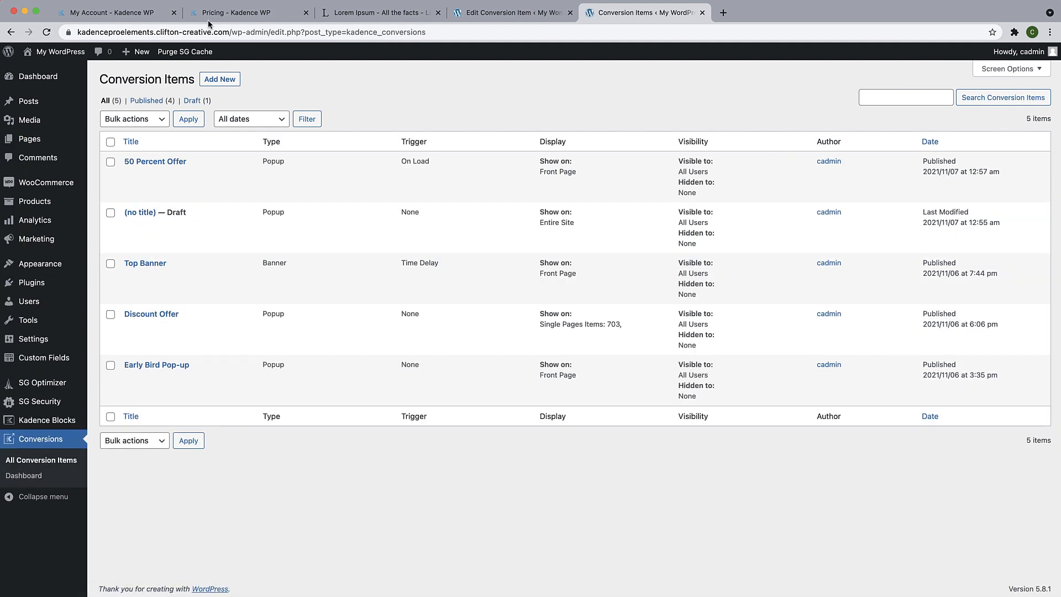
{"action": "left_click", "coordinate": [216, 77]}
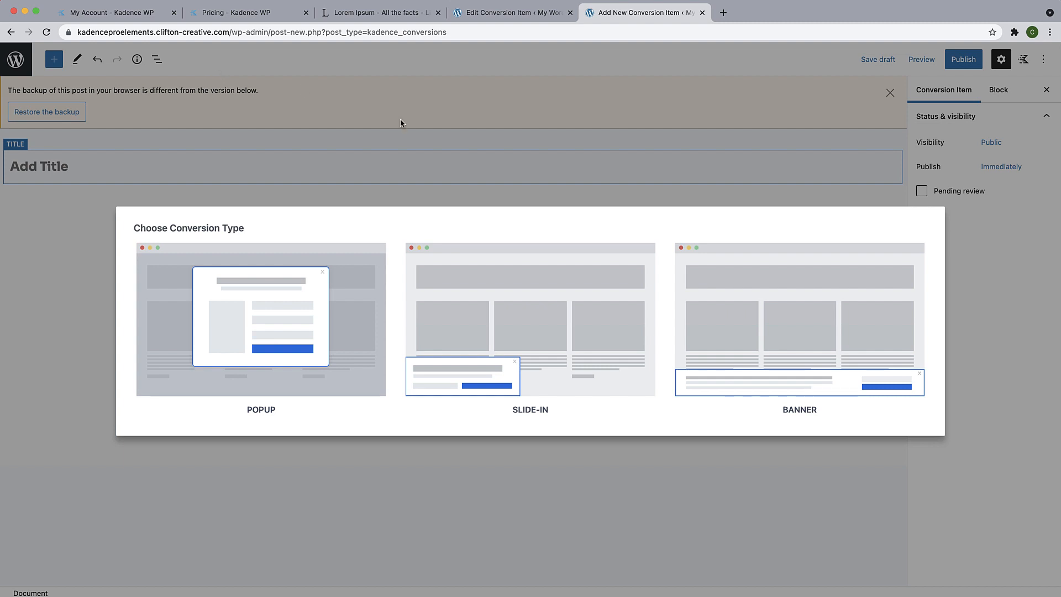
{"action": "left_click", "coordinate": [274, 344]}
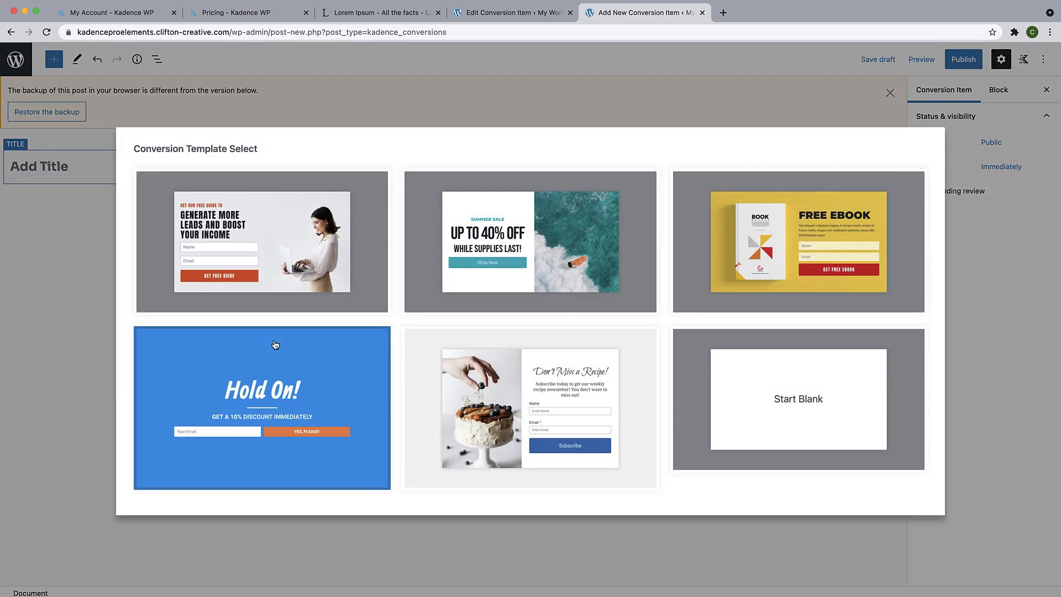
{"action": "left_click", "coordinate": [807, 397]}
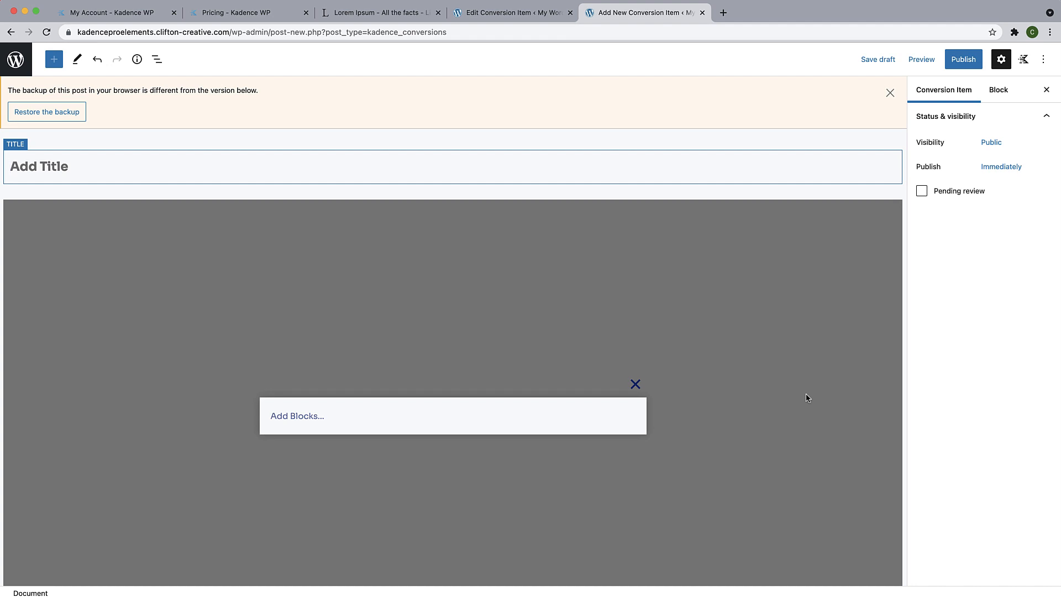
Dismiss the backup notice and title the conversion item "New Discount Offer".
{"action": "left_click", "coordinate": [889, 92]}
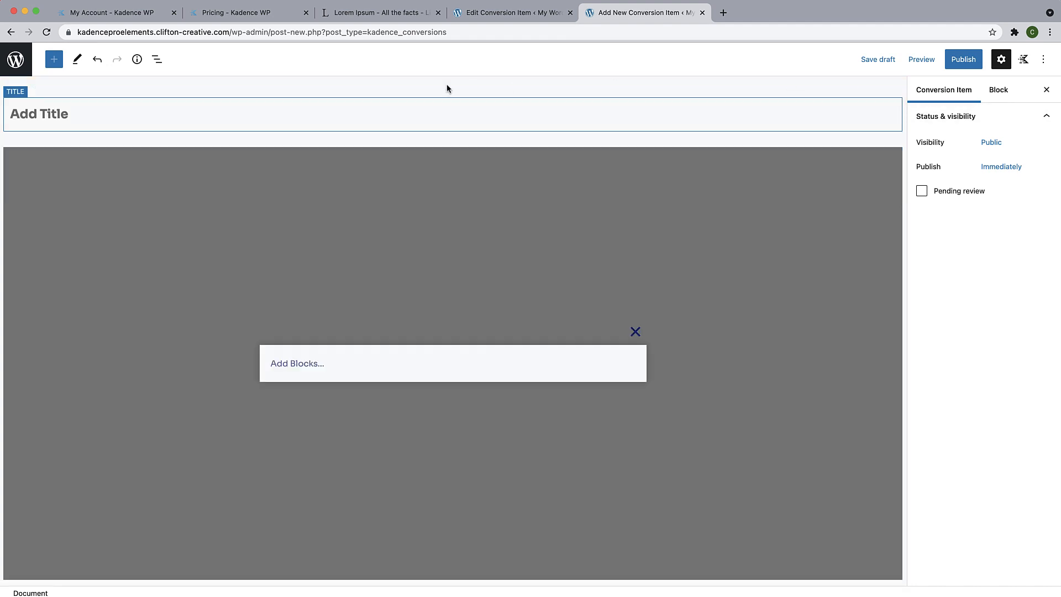
{"action": "type", "text": "New Discount "}
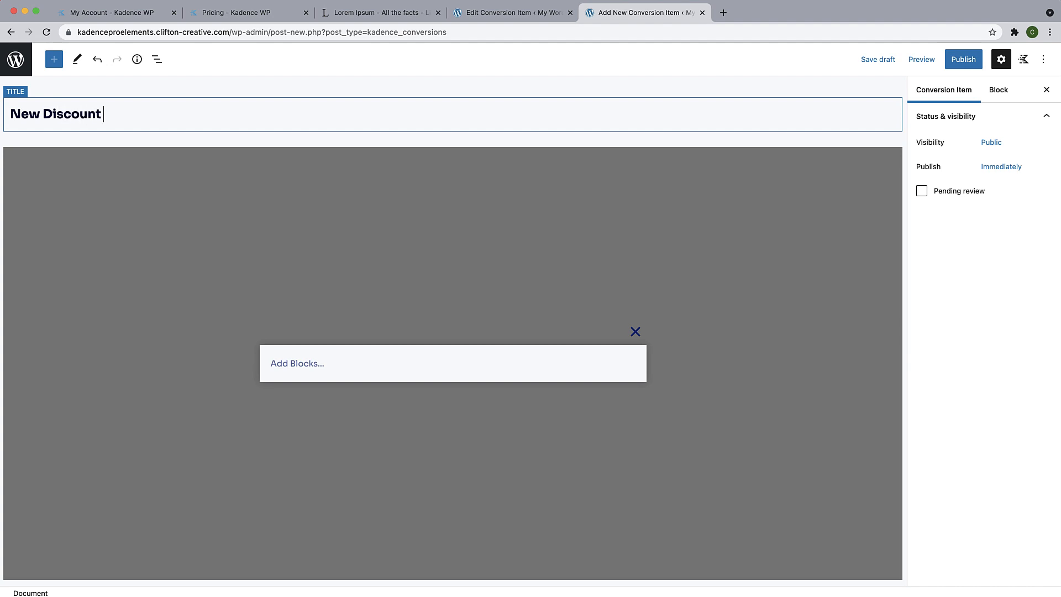
{"action": "type", "text": "Offer"}
Set the popup's launch trigger to Exit Intent.
{"action": "left_click", "coordinate": [665, 217]}
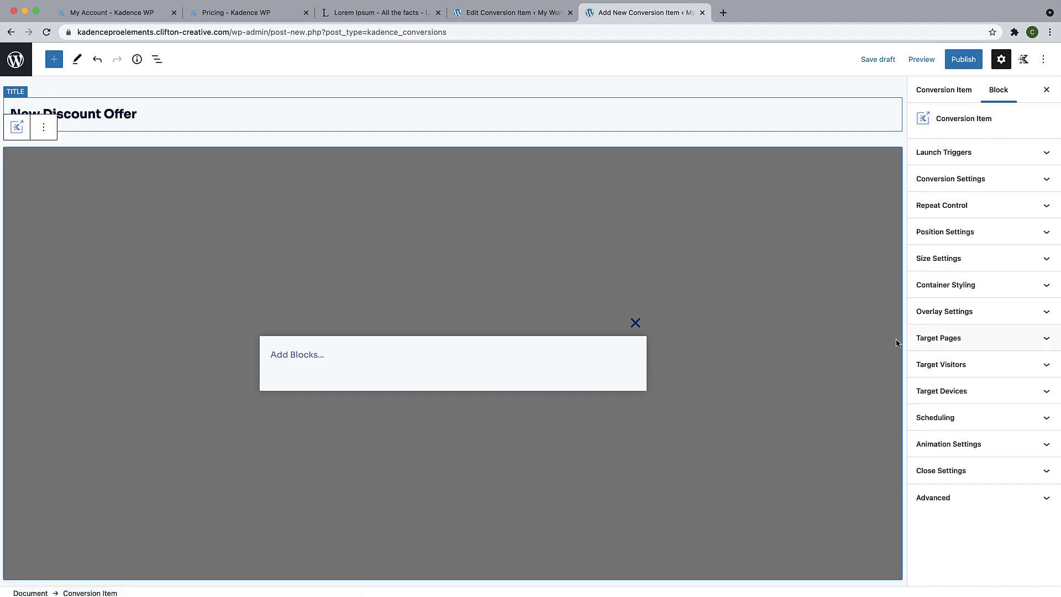
{"action": "left_click", "coordinate": [1011, 163]}
{"action": "left_click", "coordinate": [1018, 188]}
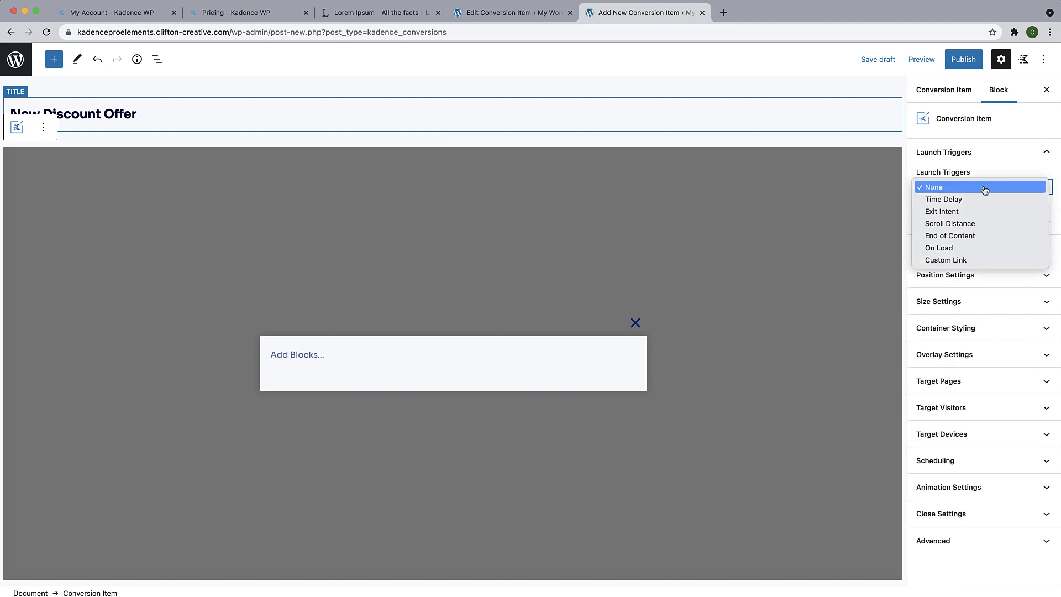
{"action": "left_click", "coordinate": [965, 214]}
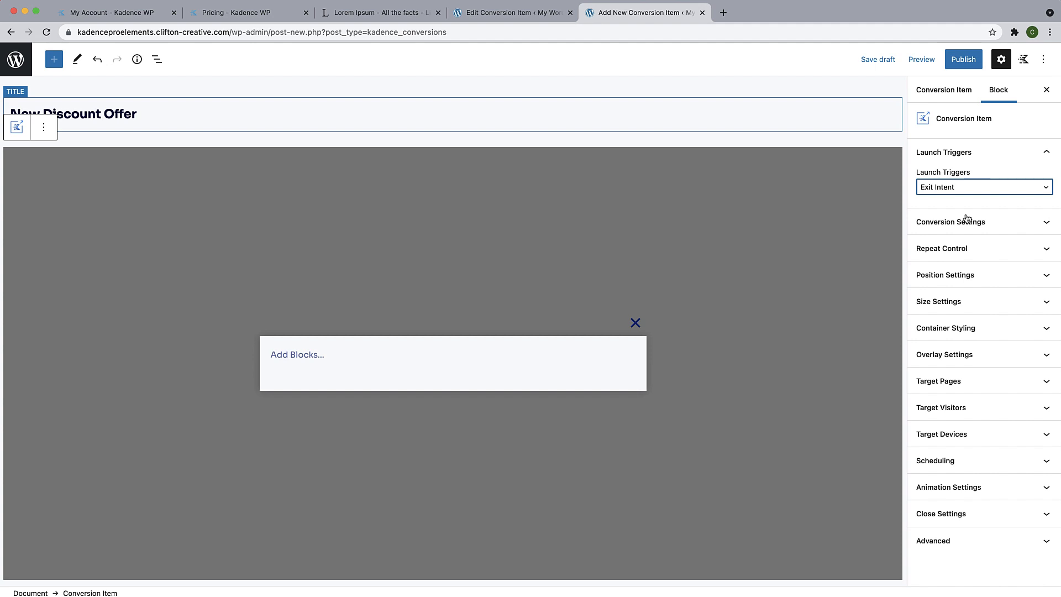
Set the popup's conversion goal to Click Button with the goal specific button class "discountregister".
{"action": "left_click", "coordinate": [988, 224]}
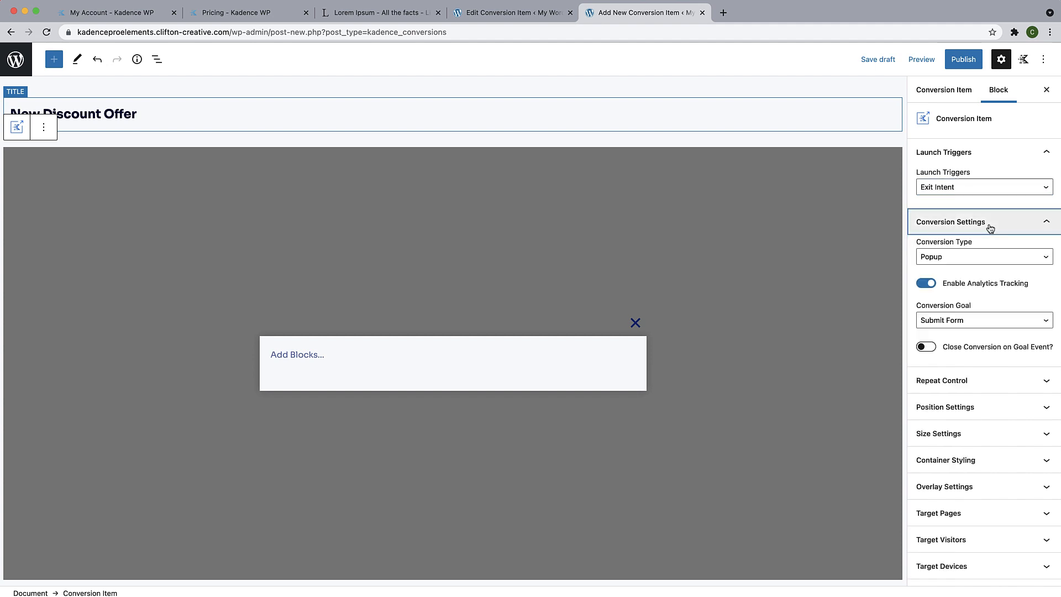
{"action": "left_click", "coordinate": [955, 324]}
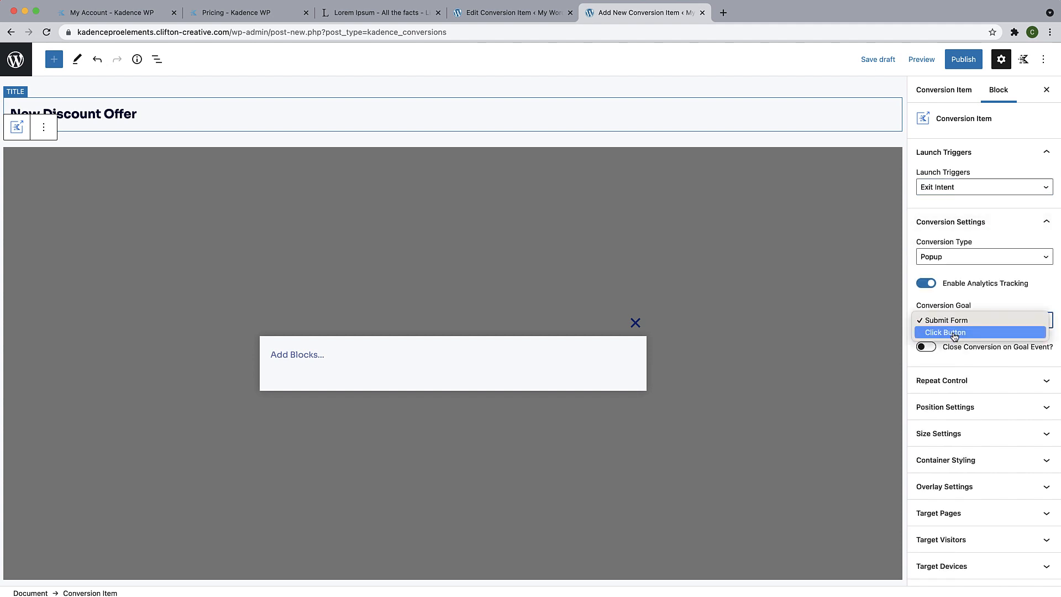
{"action": "left_click", "coordinate": [955, 334]}
{"action": "left_click", "coordinate": [935, 363]}
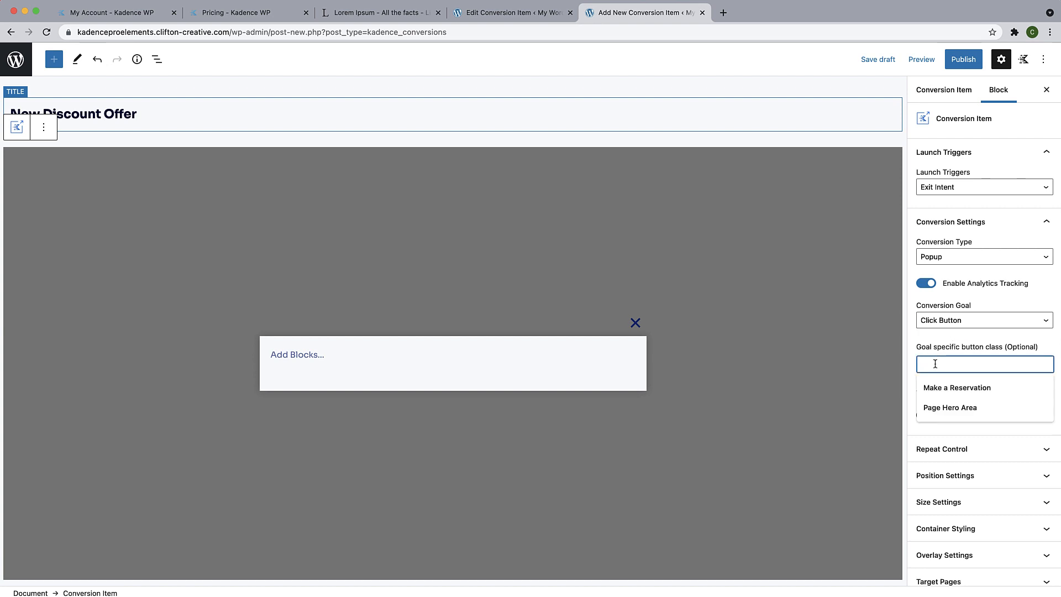
{"action": "type", "text": "discountregister"}
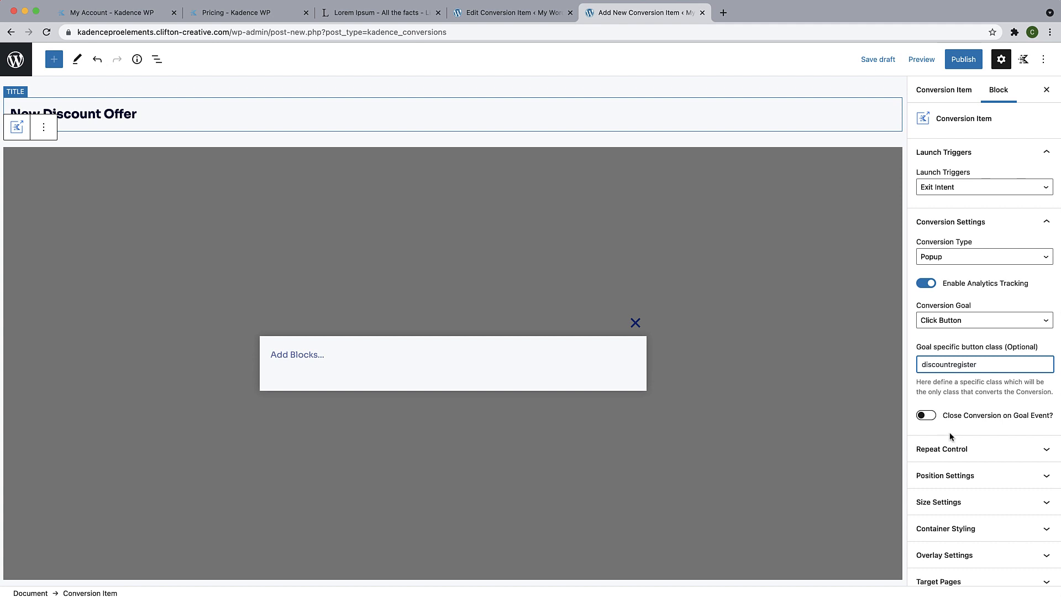
Turn off Repeat Control for the New Discount Offer popup.
{"action": "scroll", "coordinate": [959, 369], "scroll_direction": "down", "scroll_amount": 5}
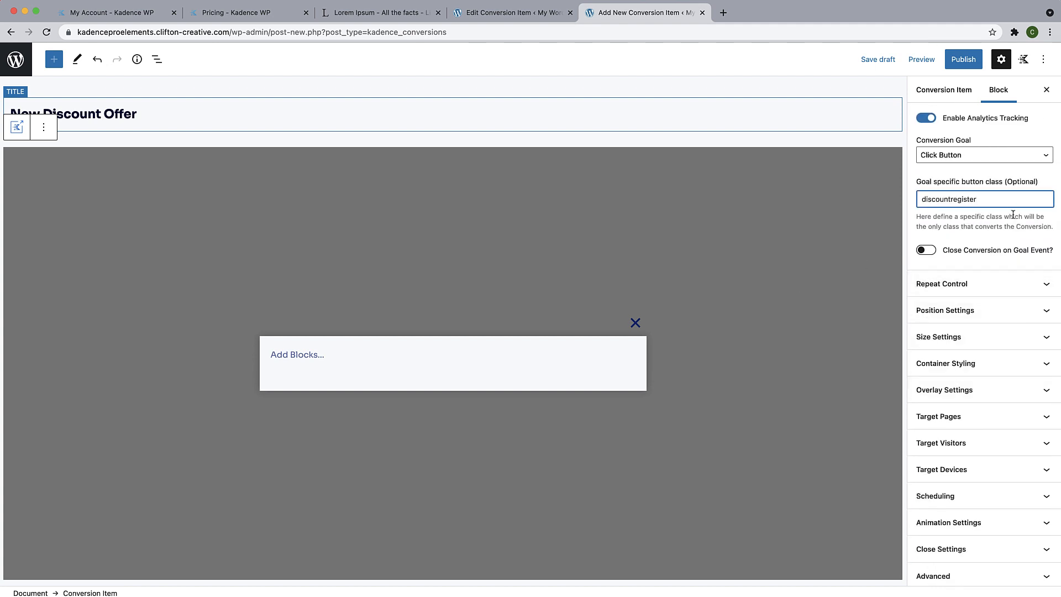
{"action": "left_click", "coordinate": [959, 291]}
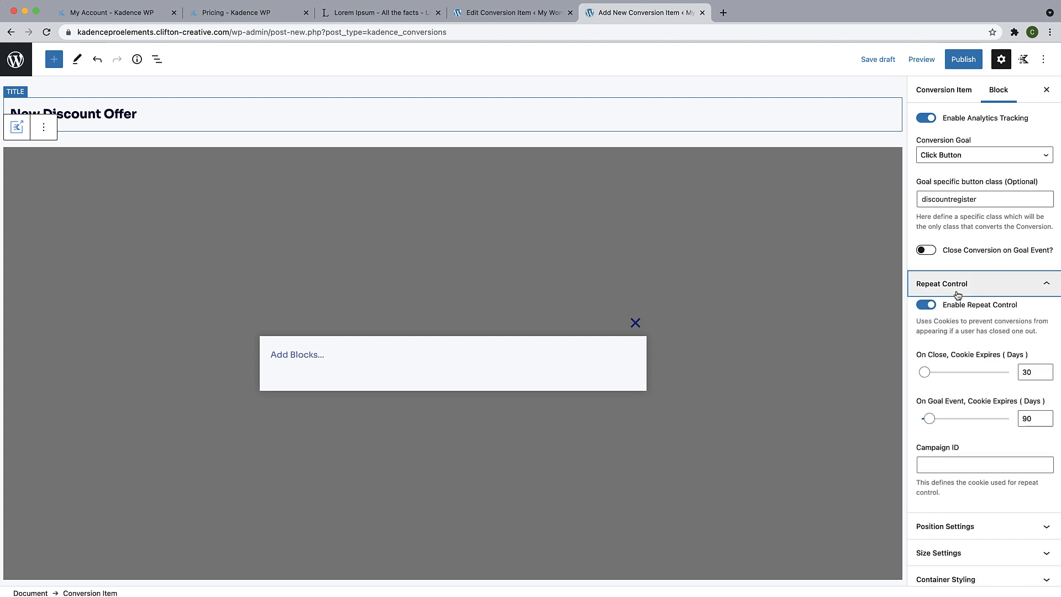
{"action": "left_click", "coordinate": [924, 304]}
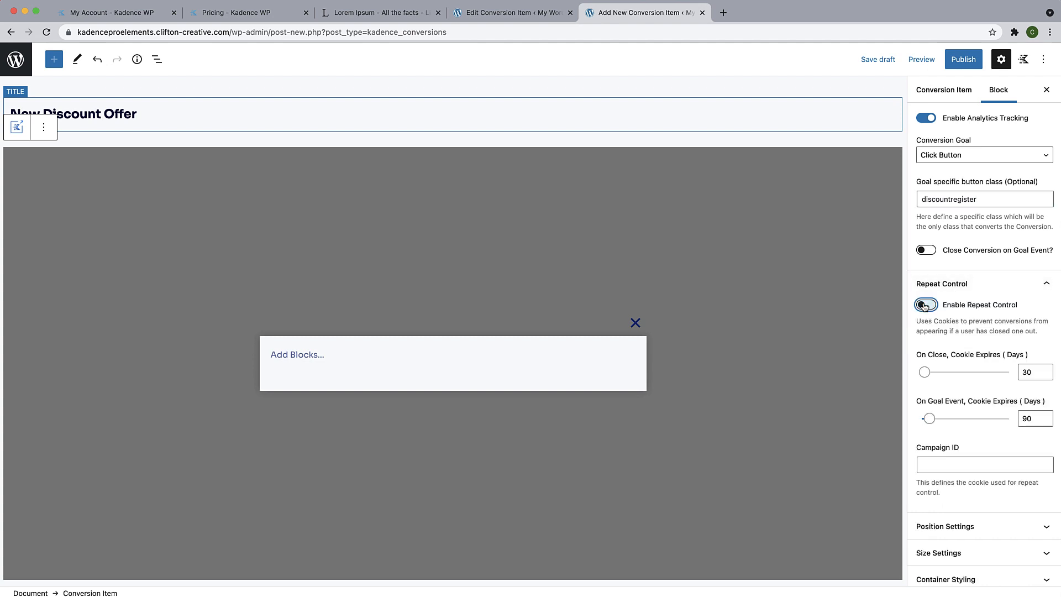
View the popup's position settings and its horizontal alignment options, keeping Center.
{"action": "scroll", "coordinate": [924, 355], "scroll_direction": "down", "scroll_amount": 5}
{"action": "left_click", "coordinate": [943, 356]}
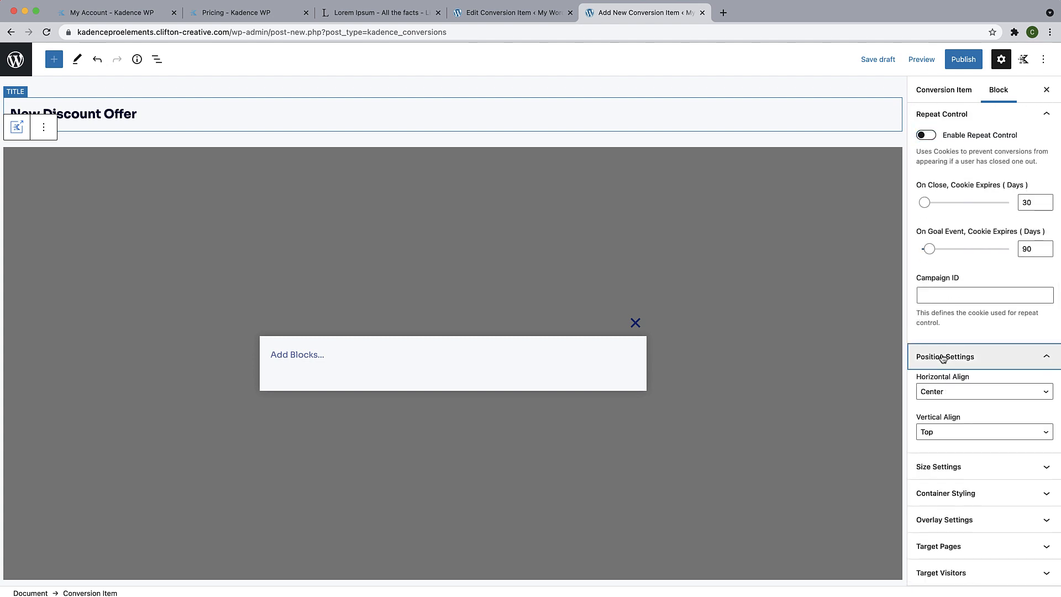
{"action": "left_click", "coordinate": [942, 397]}
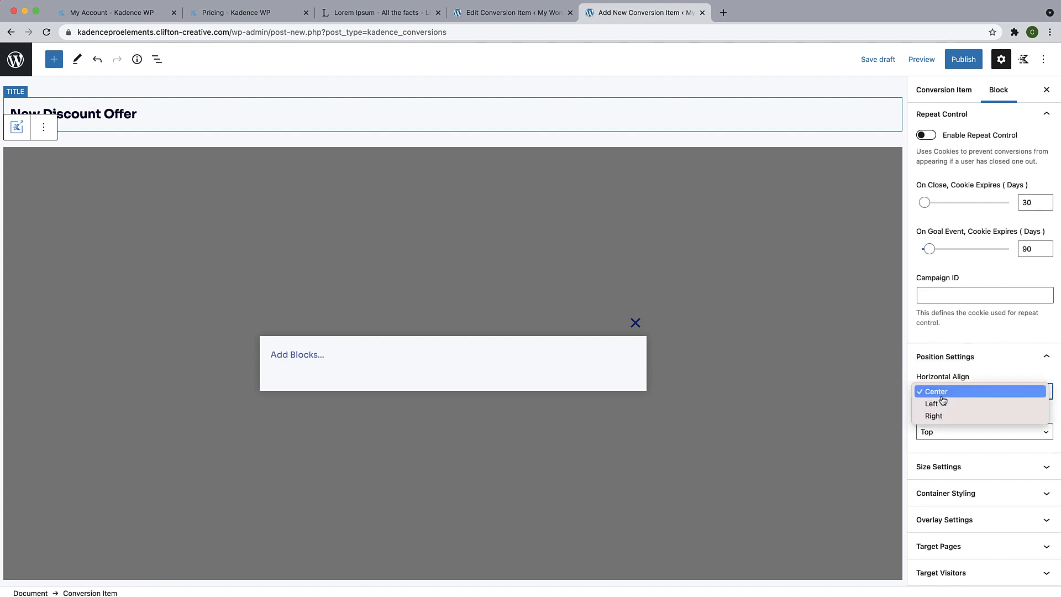
{"action": "left_click", "coordinate": [942, 396]}
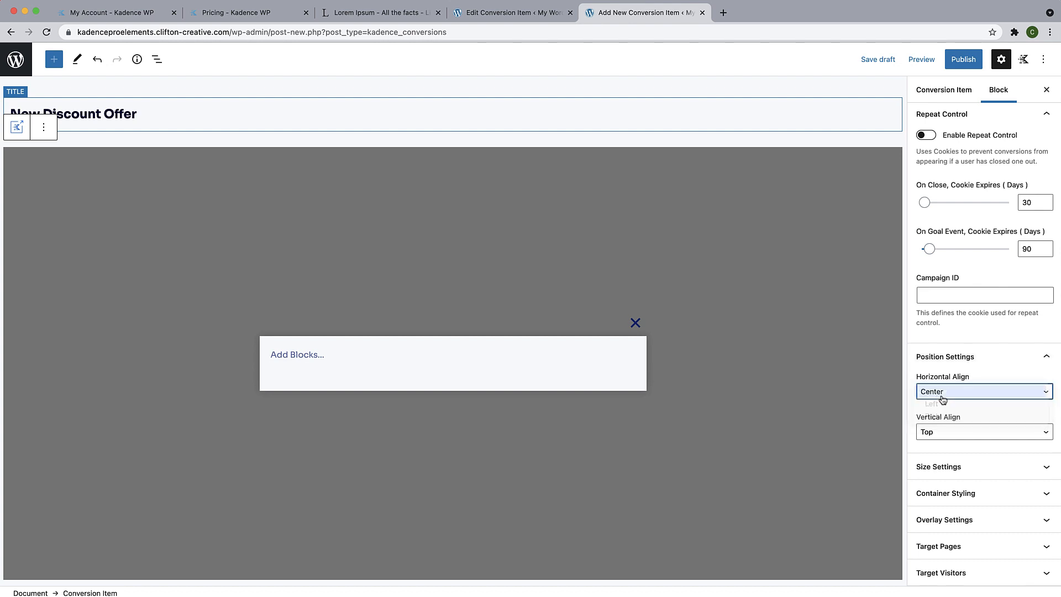
Set the popup's maximum width to 1200 px in its size settings.
{"action": "scroll", "coordinate": [944, 436], "scroll_direction": "down", "scroll_amount": 1}
{"action": "scroll", "coordinate": [943, 436], "scroll_direction": "down", "scroll_amount": 2}
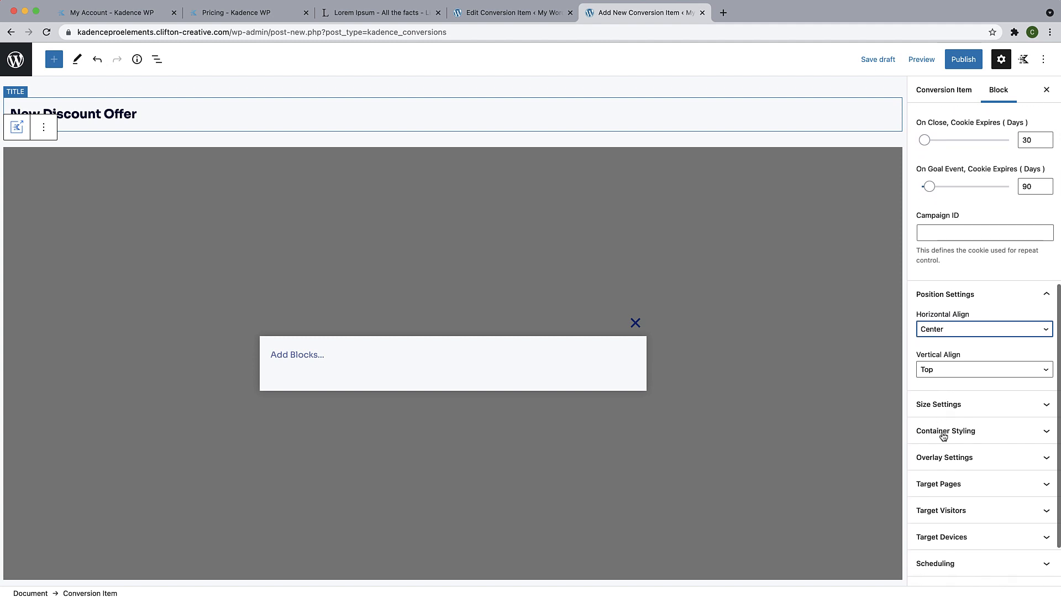
{"action": "left_click", "coordinate": [961, 404]}
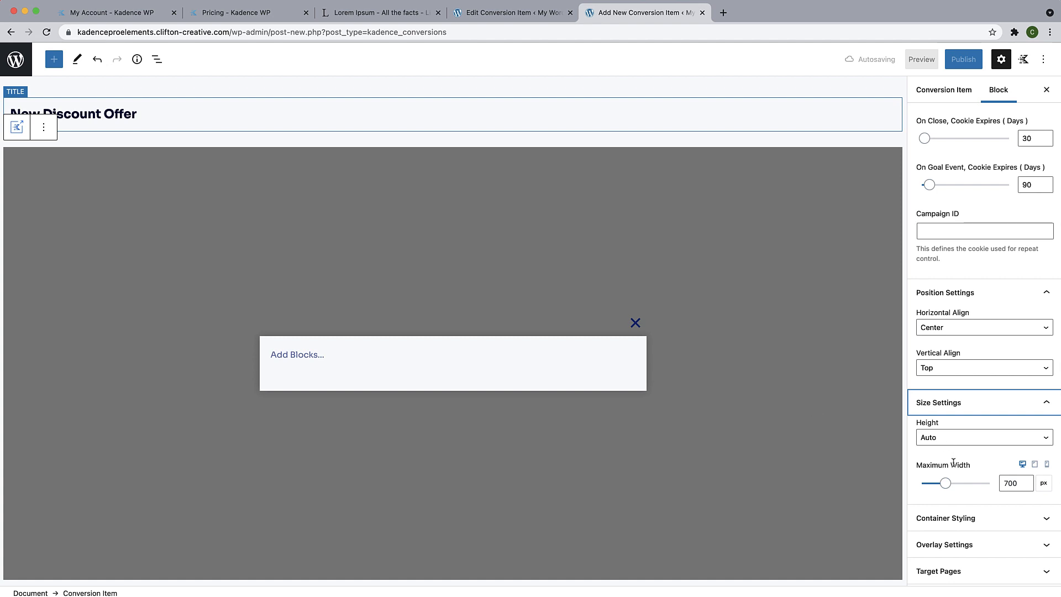
{"action": "scroll", "coordinate": [951, 444], "scroll_direction": "down", "scroll_amount": 2}
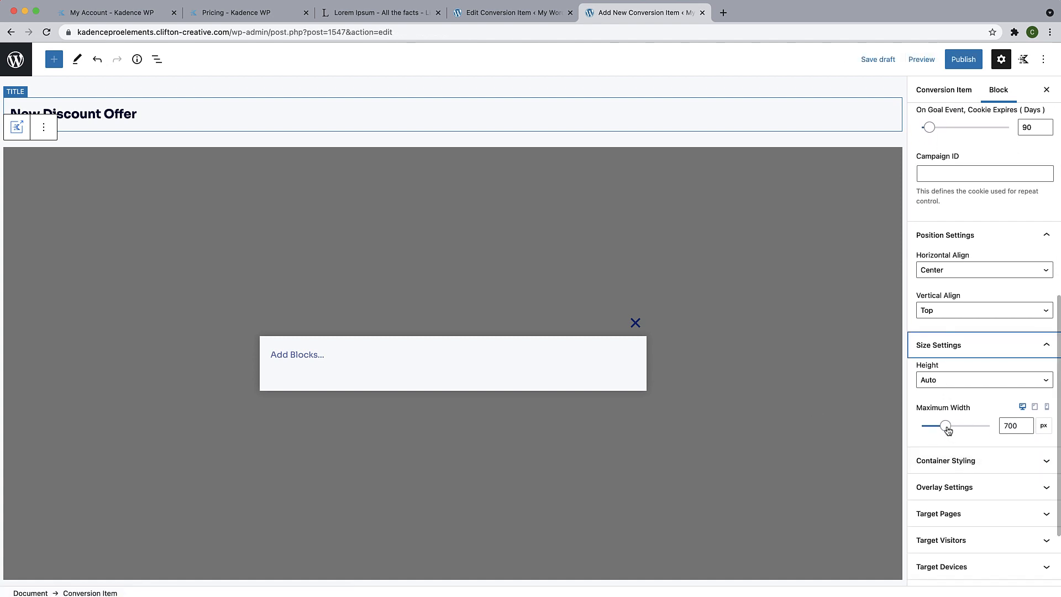
{"action": "left_click", "coordinate": [948, 428]}
{"action": "mouse_move", "coordinate": [948, 429]}
{"action": "left_mouse_down"}
{"action": "mouse_move", "coordinate": [993, 426]}
{"action": "mouse_move", "coordinate": [967, 428]}
{"action": "left_mouse_up"}
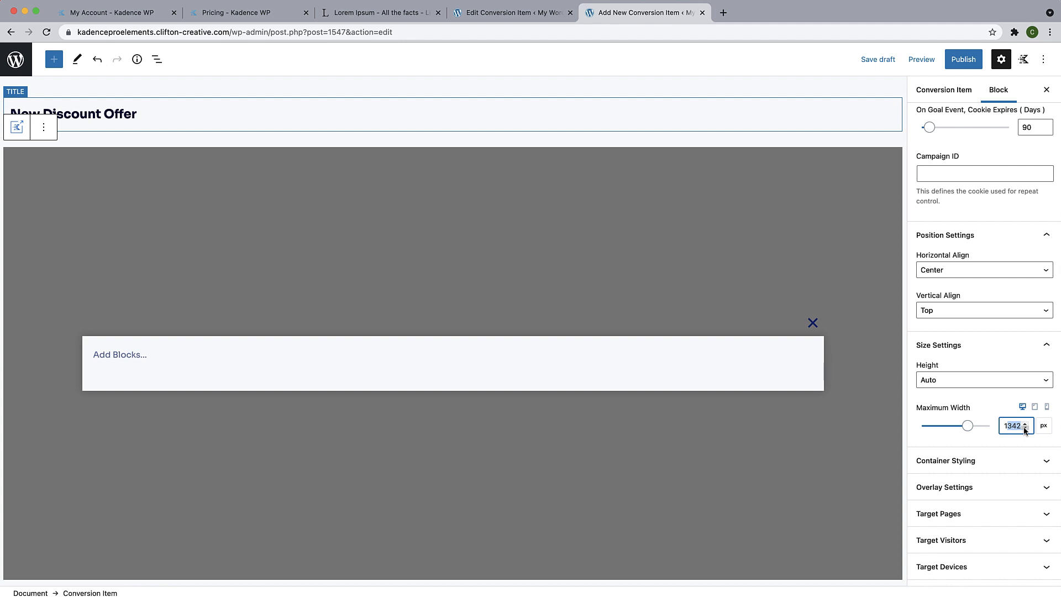
{"action": "type", "text": "200"}
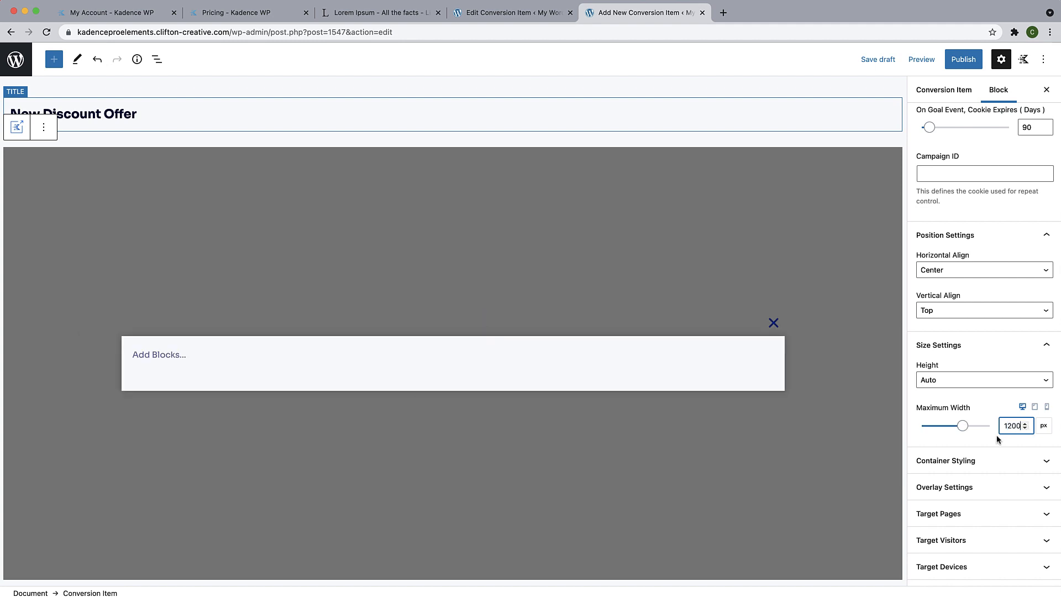
Check the popup's horizontal and vertical alignment options, keeping Center and Top.
{"action": "scroll", "coordinate": [992, 437], "scroll_direction": "up", "scroll_amount": 1}
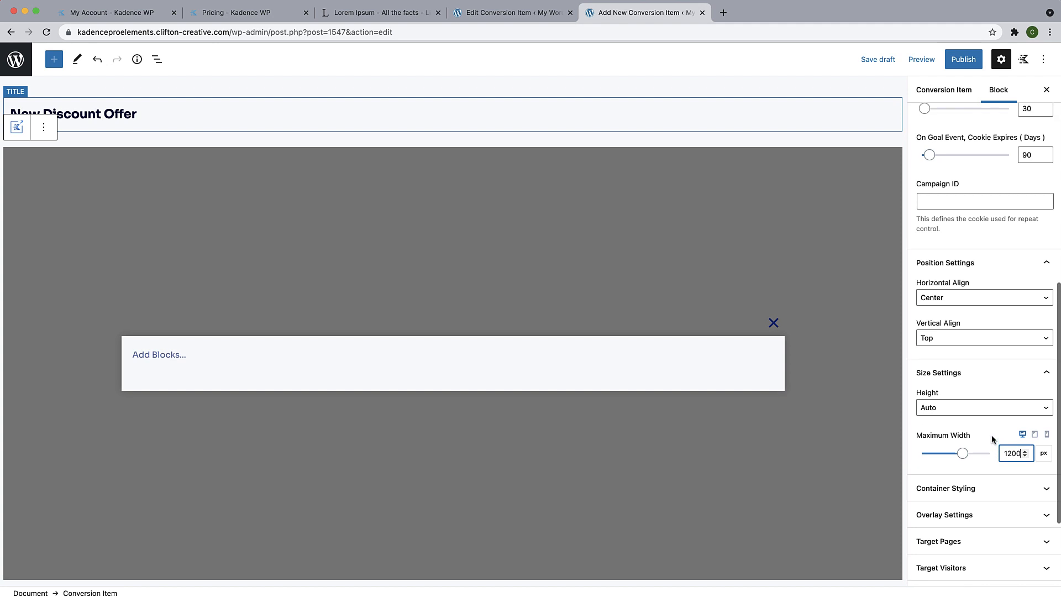
{"action": "left_click", "coordinate": [972, 301]}
{"action": "left_click", "coordinate": [972, 303]}
{"action": "left_click", "coordinate": [969, 340]}
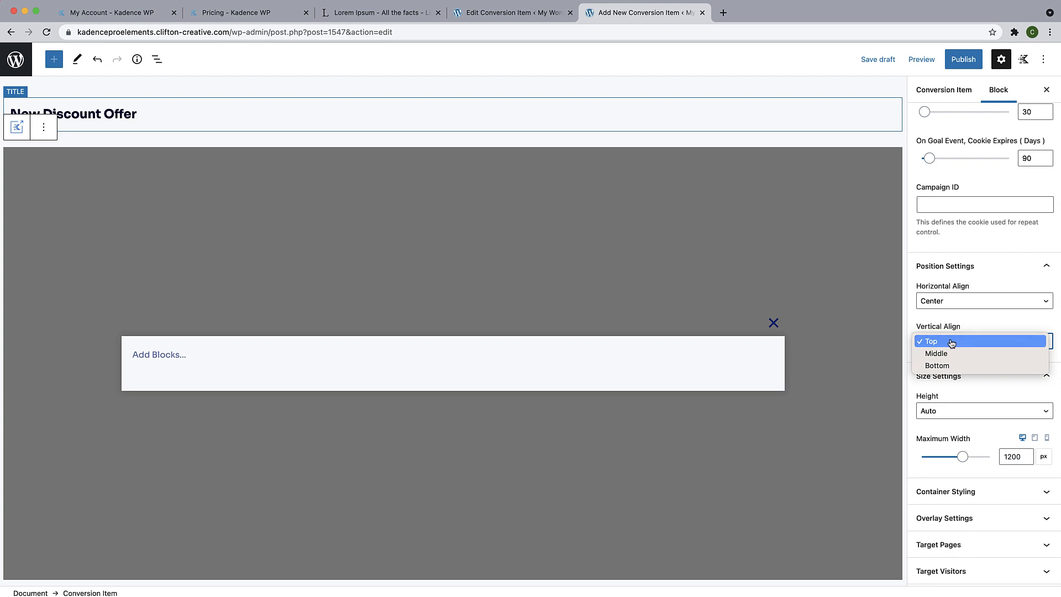
{"action": "left_click", "coordinate": [951, 342]}
Set the popup container's background color to the dark navy palette color 040037.
{"action": "scroll", "coordinate": [962, 422], "scroll_direction": "down", "scroll_amount": 2}
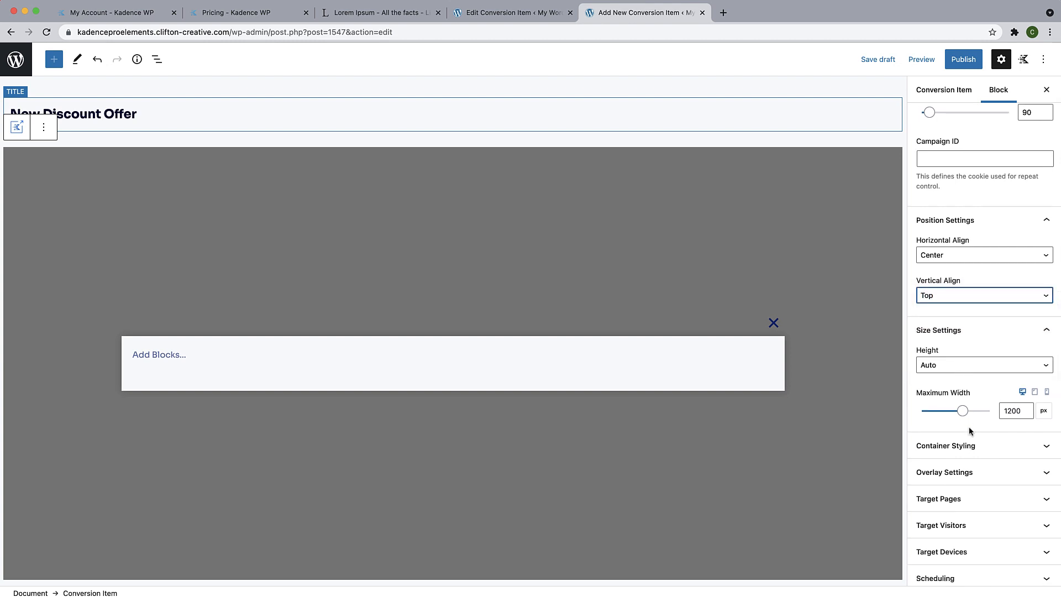
{"action": "scroll", "coordinate": [970, 430], "scroll_direction": "down", "scroll_amount": 2}
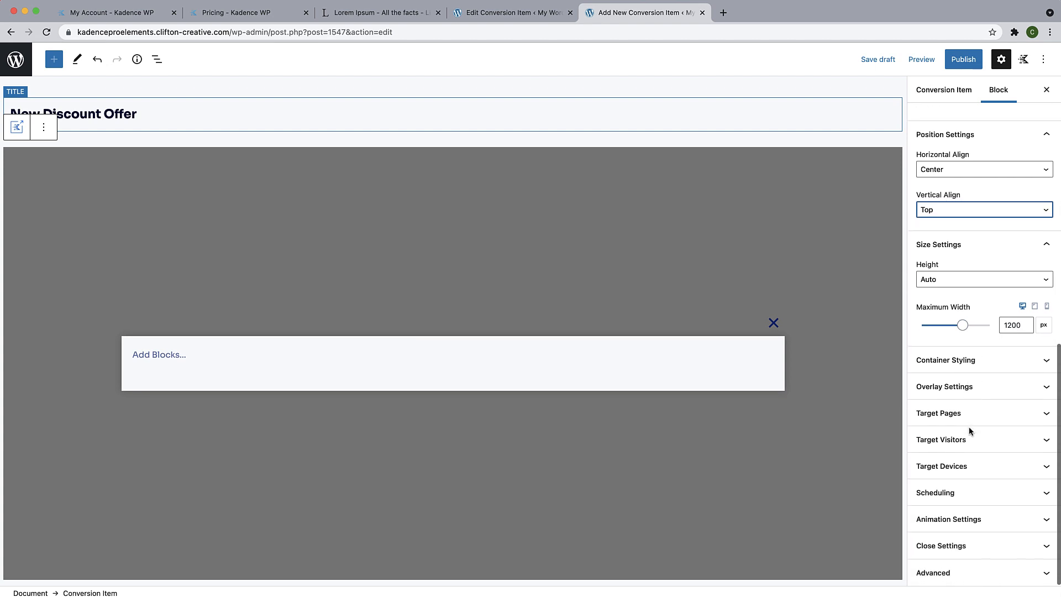
{"action": "left_click", "coordinate": [969, 373]}
{"action": "scroll", "coordinate": [970, 363], "scroll_direction": "up", "scroll_amount": 5}
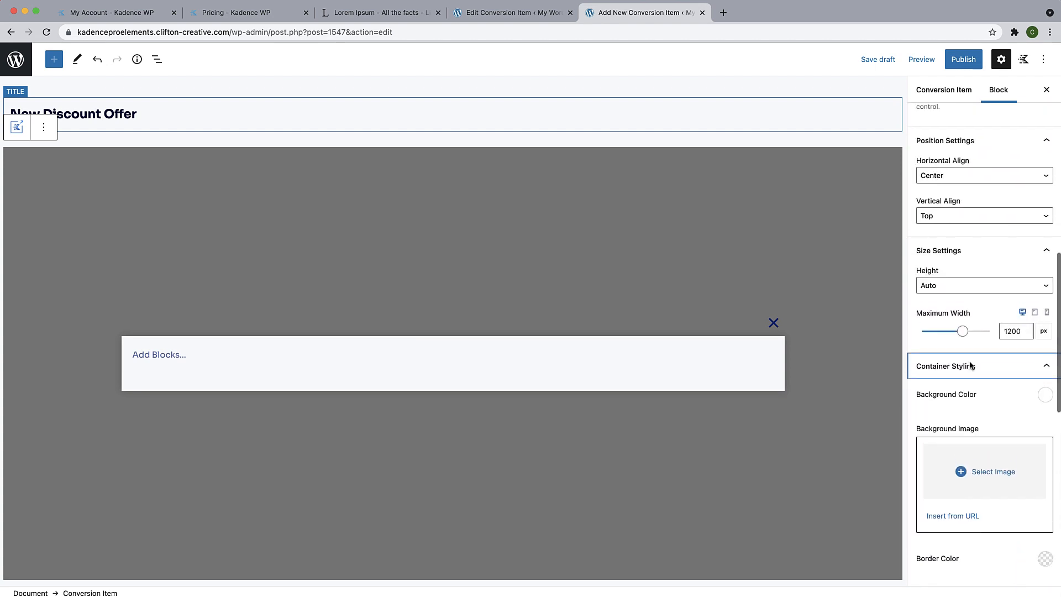
{"action": "scroll", "coordinate": [970, 359], "scroll_direction": "down", "scroll_amount": 1}
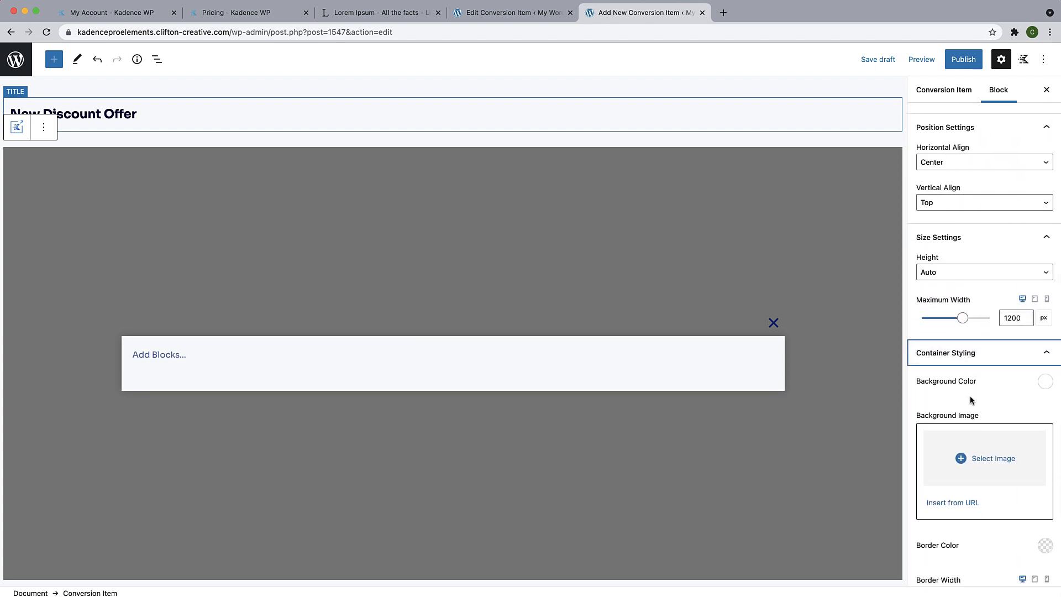
{"action": "scroll", "coordinate": [971, 397], "scroll_direction": "down", "scroll_amount": 3}
{"action": "scroll", "coordinate": [978, 393], "scroll_direction": "down", "scroll_amount": 1}
{"action": "left_click", "coordinate": [1045, 274]}
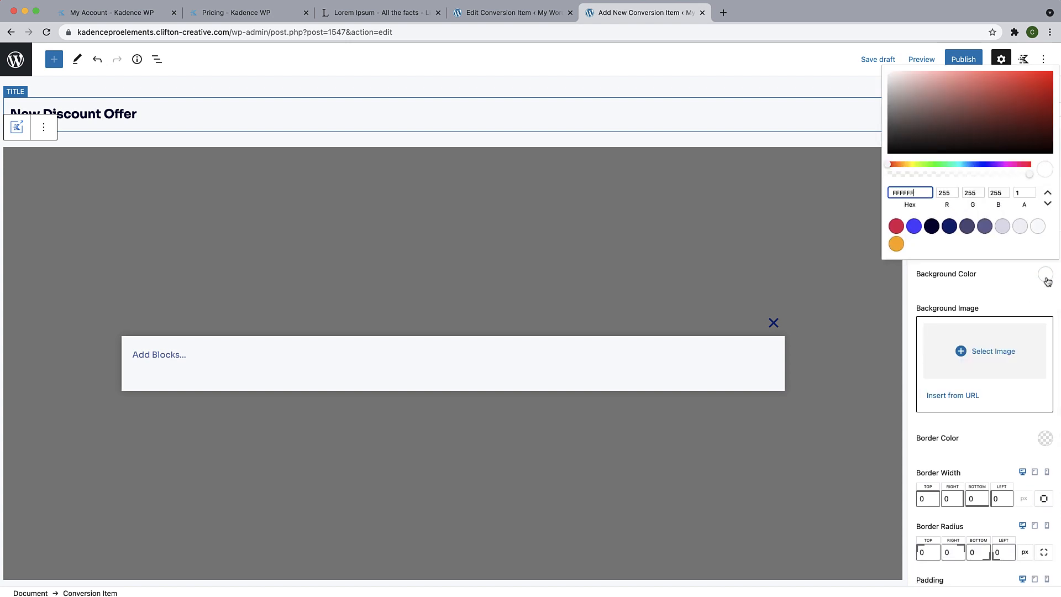
{"action": "left_click", "coordinate": [948, 226]}
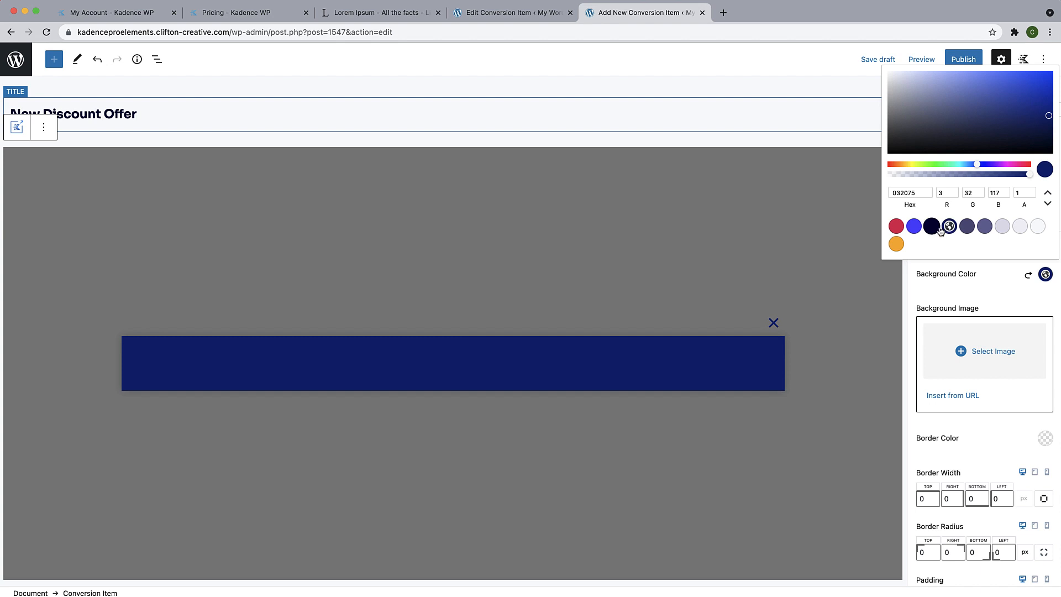
{"action": "left_click", "coordinate": [931, 226]}
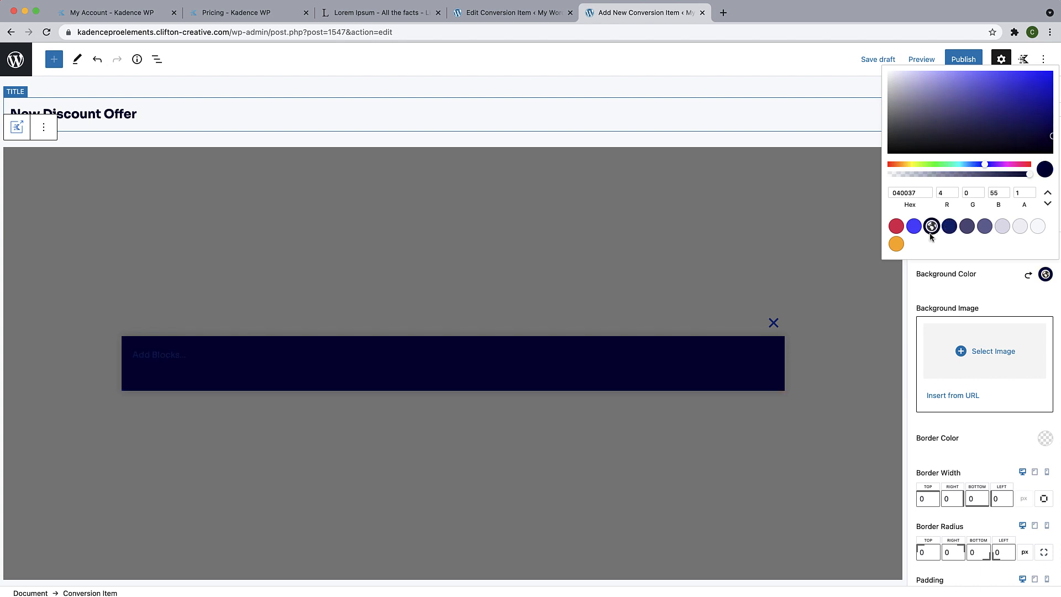
Set the popup's target pages to show on Single Pages.
{"action": "scroll", "coordinate": [937, 419], "scroll_direction": "down", "scroll_amount": 3}
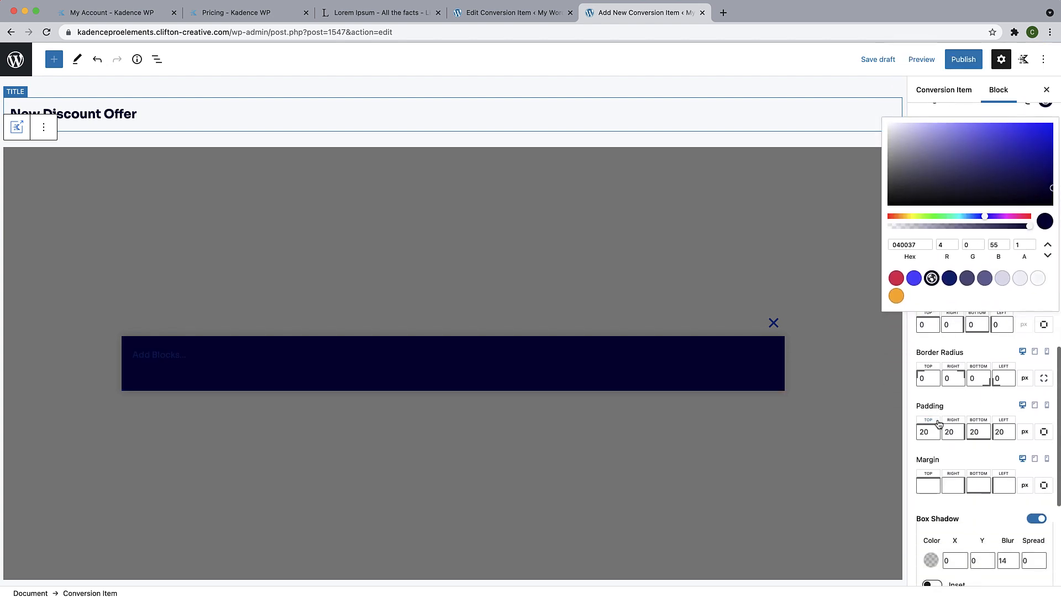
{"action": "scroll", "coordinate": [938, 424], "scroll_direction": "down", "scroll_amount": 1}
{"action": "scroll", "coordinate": [938, 424], "scroll_direction": "down", "scroll_amount": 3}
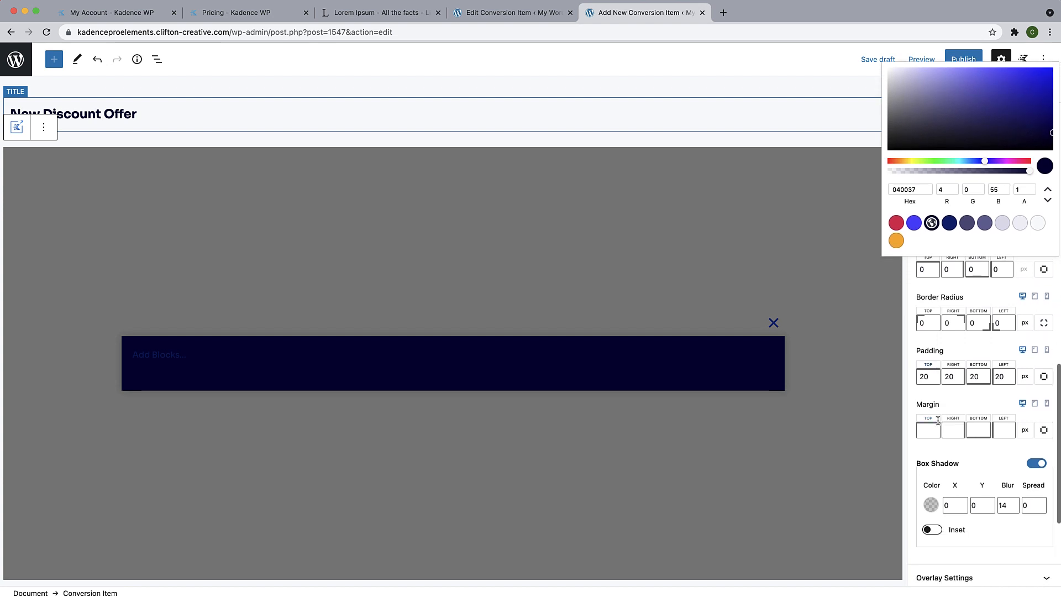
{"action": "scroll", "coordinate": [938, 421], "scroll_direction": "down", "scroll_amount": 5}
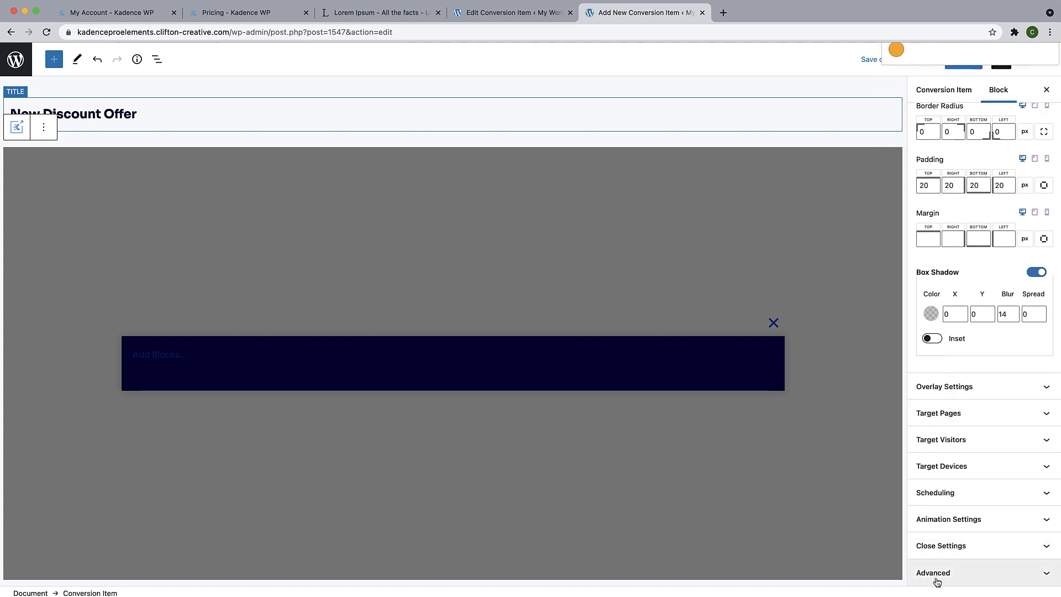
{"action": "left_click", "coordinate": [969, 423]}
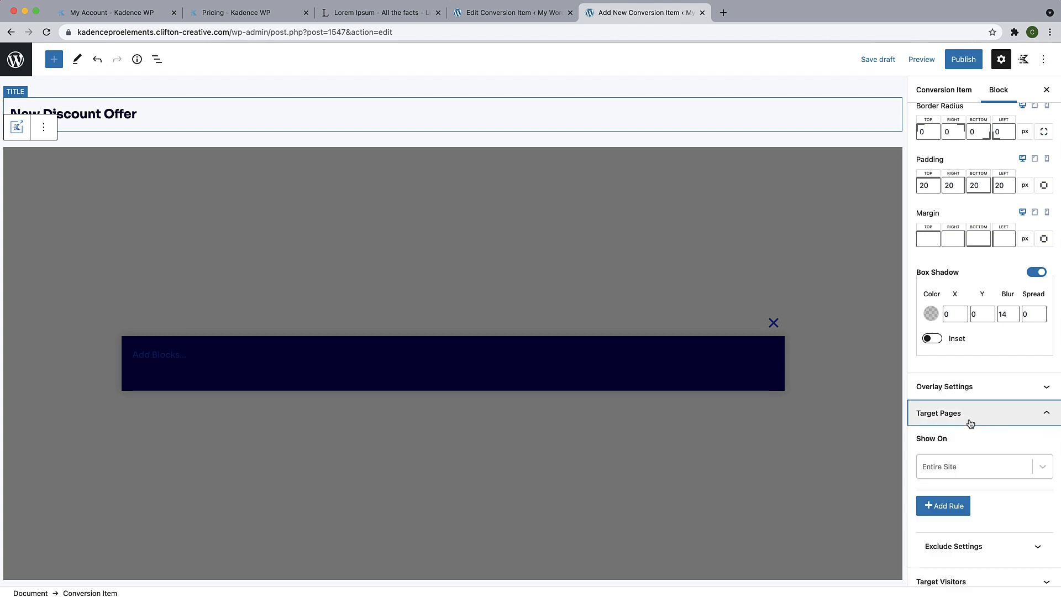
{"action": "left_click", "coordinate": [1046, 471]}
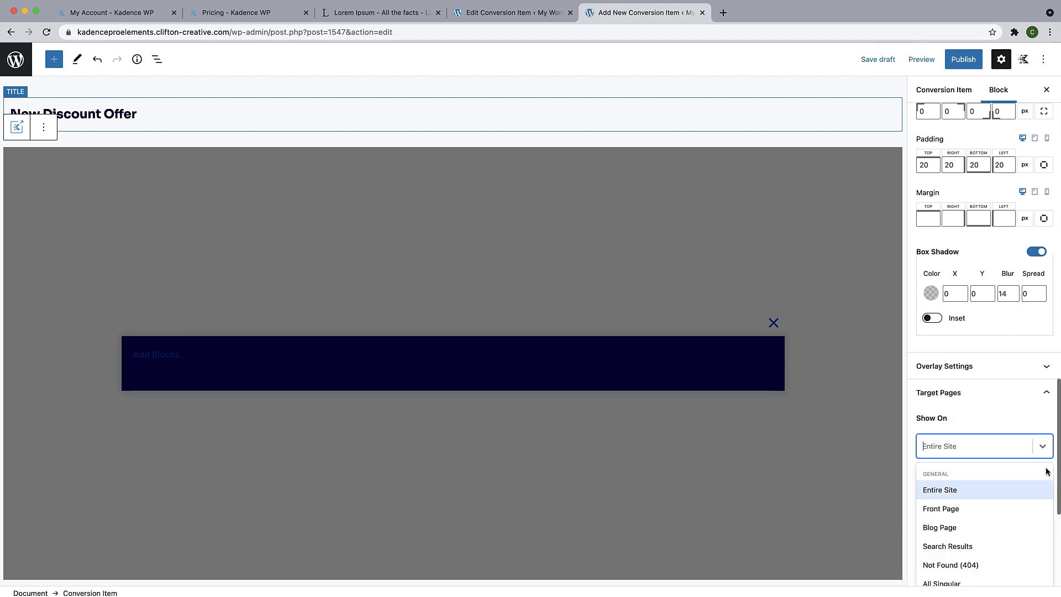
{"action": "scroll", "coordinate": [943, 522], "scroll_direction": "down", "scroll_amount": 3}
{"action": "scroll", "coordinate": [943, 522], "scroll_direction": "down", "scroll_amount": 5}
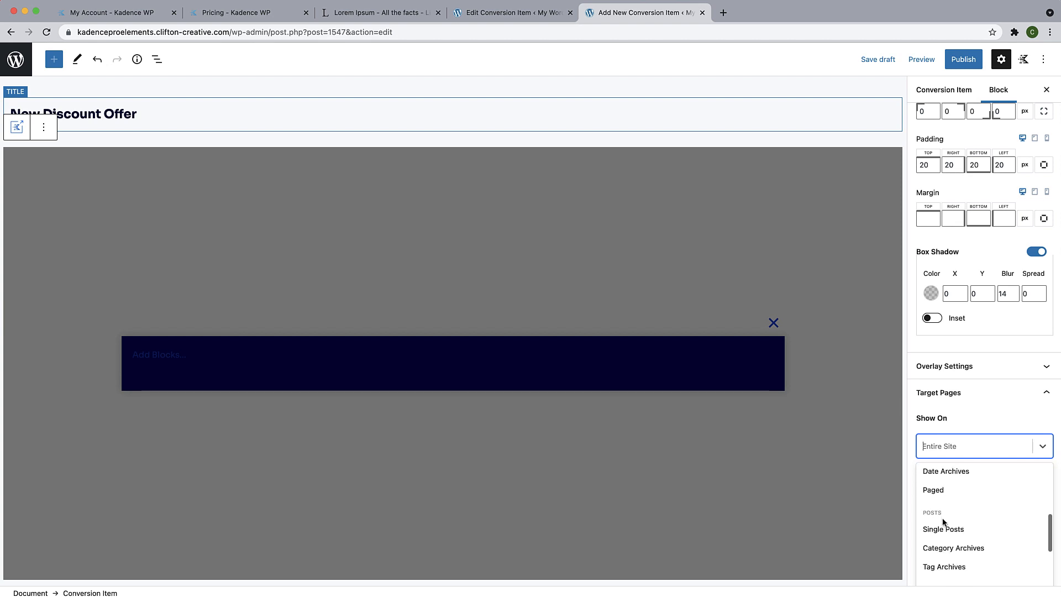
{"action": "left_click", "coordinate": [942, 523]}
Target pages individually and select only the Registration page for the popup.
{"action": "left_click", "coordinate": [997, 490]}
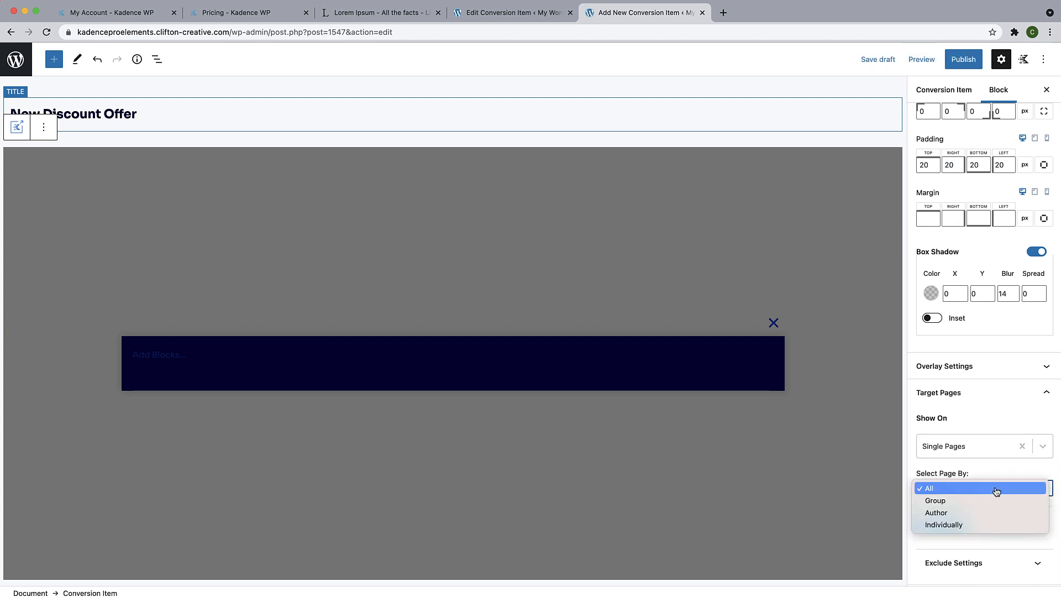
{"action": "left_click", "coordinate": [946, 525]}
{"action": "left_click", "coordinate": [947, 525]}
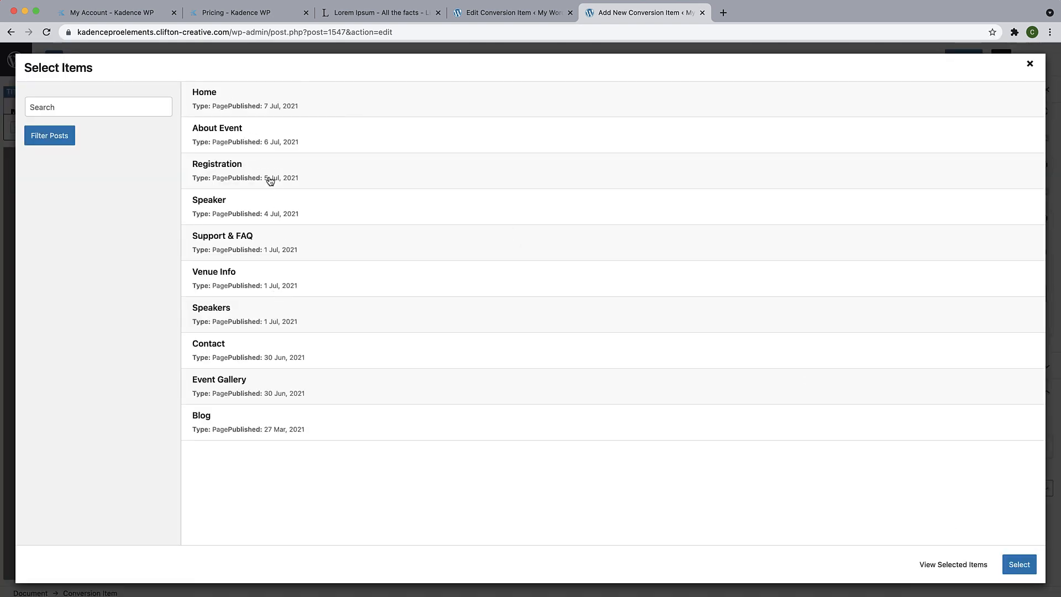
{"action": "left_click", "coordinate": [245, 176]}
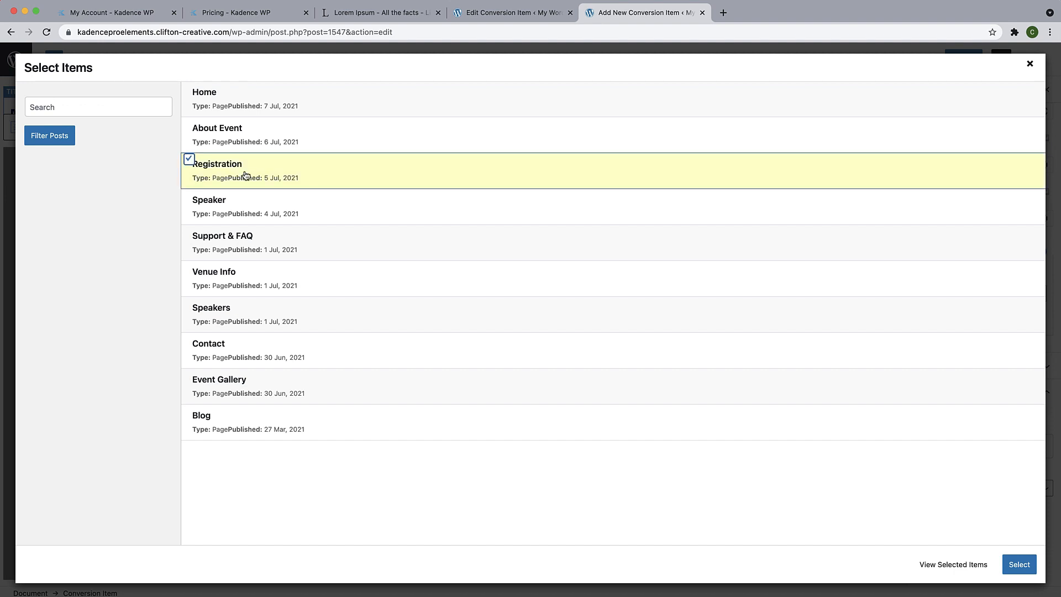
{"action": "left_click", "coordinate": [1019, 564]}
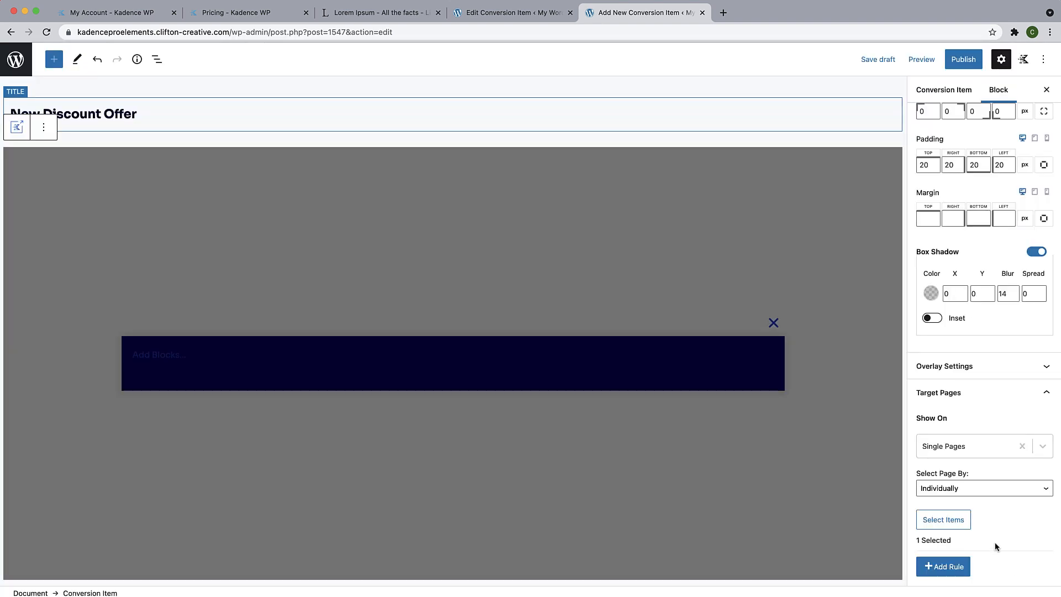
Insert an Advanced Heading block inside the popup container.
{"action": "scroll", "coordinate": [997, 546], "scroll_direction": "down", "scroll_amount": 5}
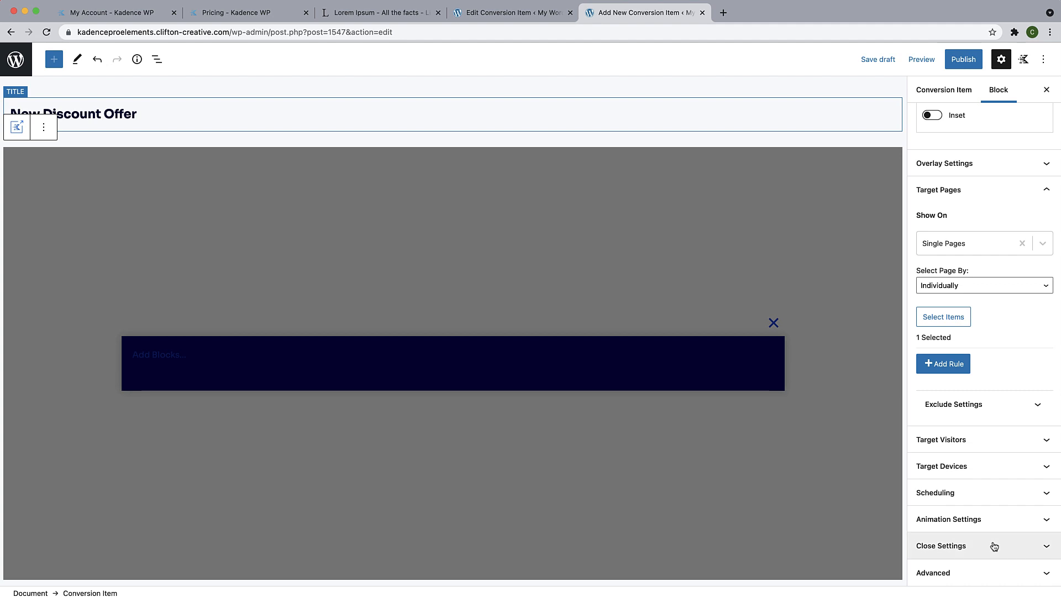
{"action": "scroll", "coordinate": [990, 474], "scroll_direction": "up", "scroll_amount": 15}
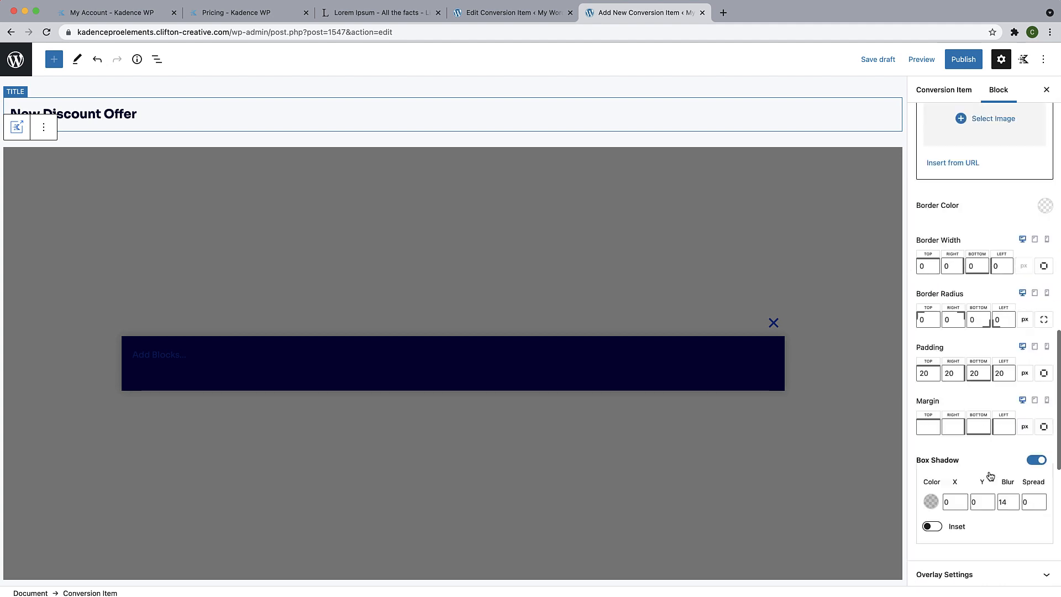
{"action": "scroll", "coordinate": [989, 475], "scroll_direction": "up", "scroll_amount": 1}
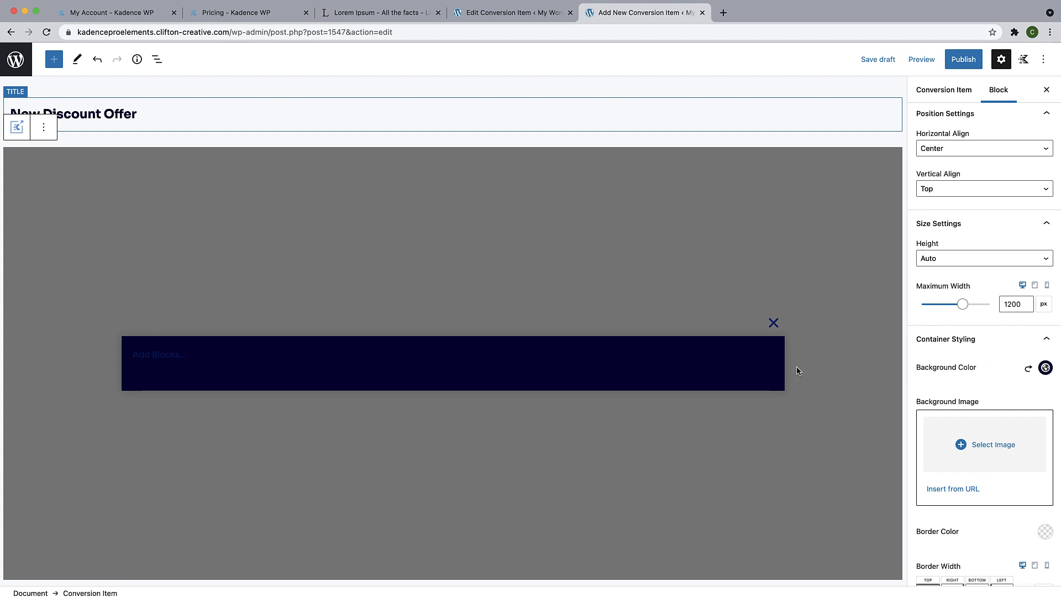
{"action": "left_click", "coordinate": [157, 357]}
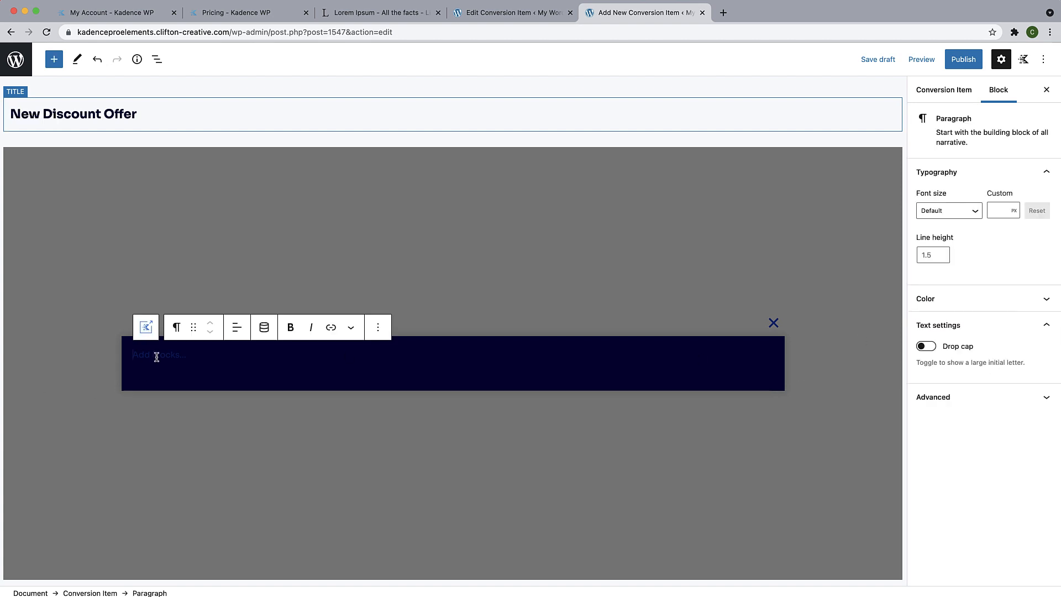
{"action": "type", "text": "/"}
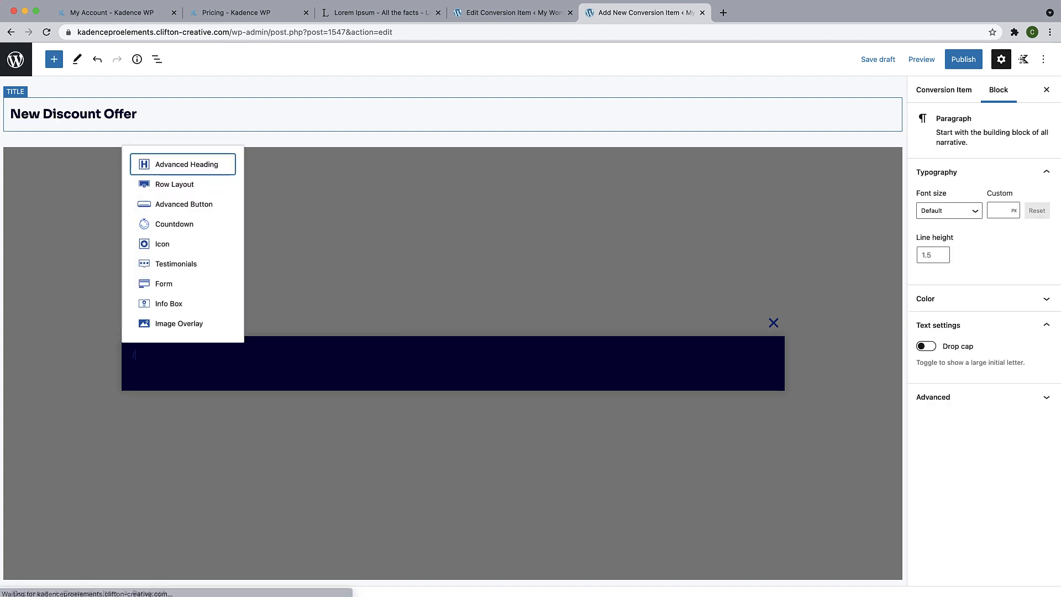
{"action": "left_click", "coordinate": [178, 164]}
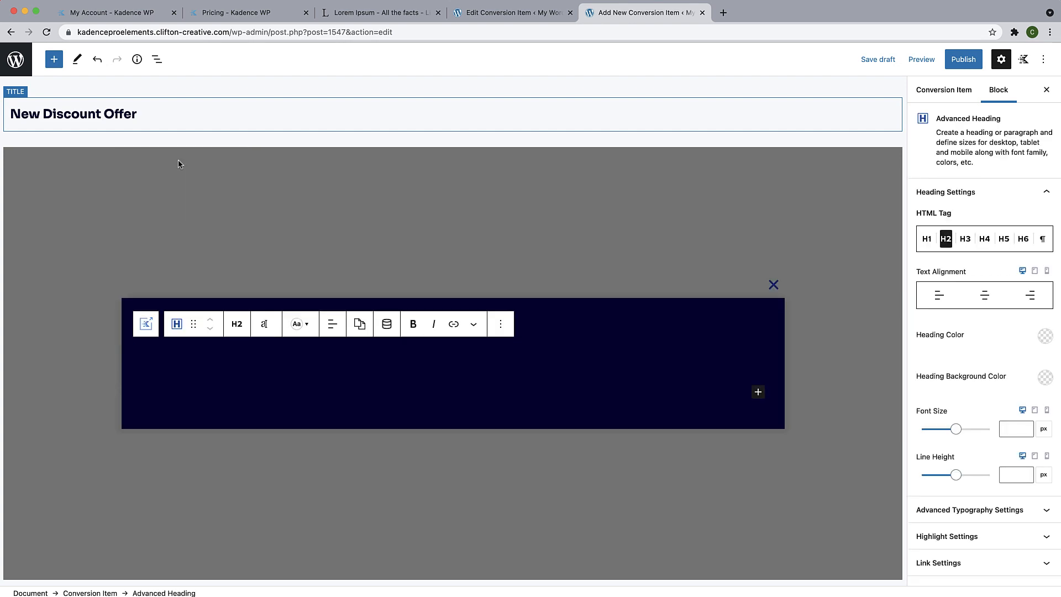
Set the heading's text color to white, hex ffffff.
{"action": "left_click", "coordinate": [299, 325]}
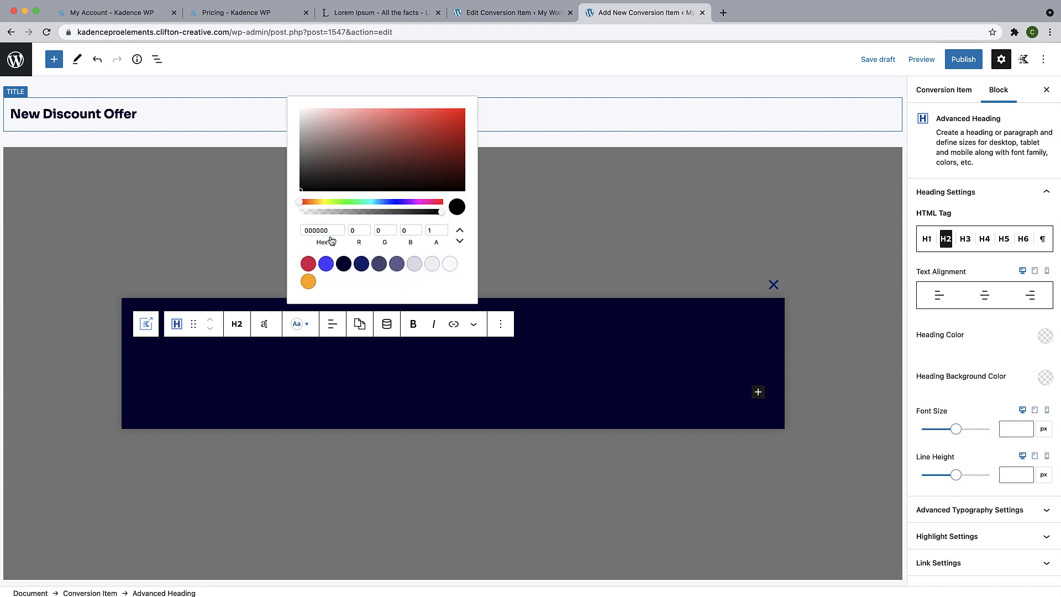
{"action": "left_click_drag", "start_coordinate": [334, 230], "coordinate": [258, 227]}
{"action": "type", "text": "ffffffv"}
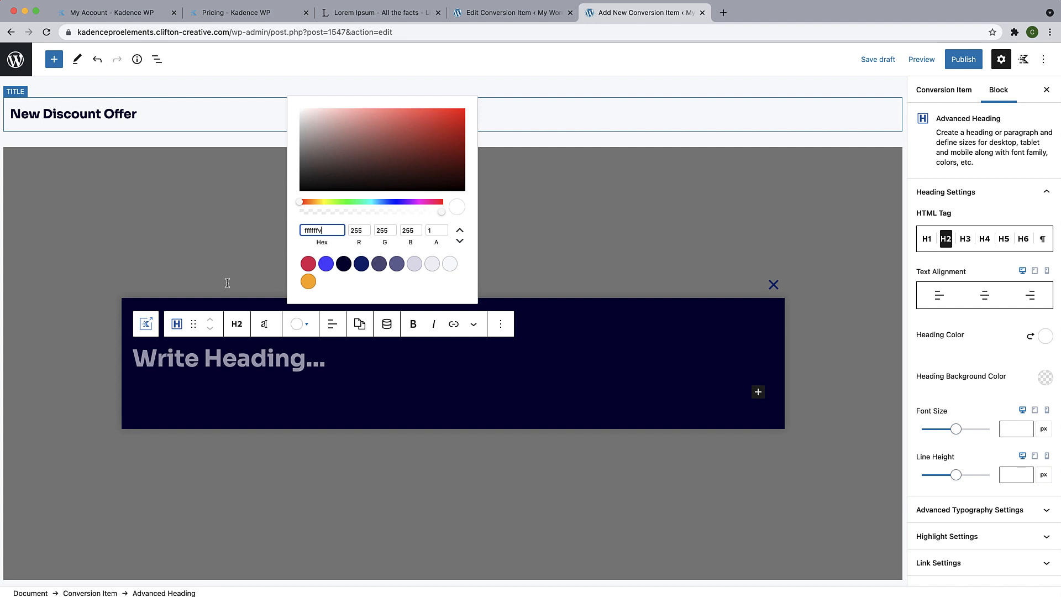
Enter the heading text "Wait! One-Time Only Discount Offer" in the popup's Advanced Heading block.
{"action": "left_click", "coordinate": [227, 362]}
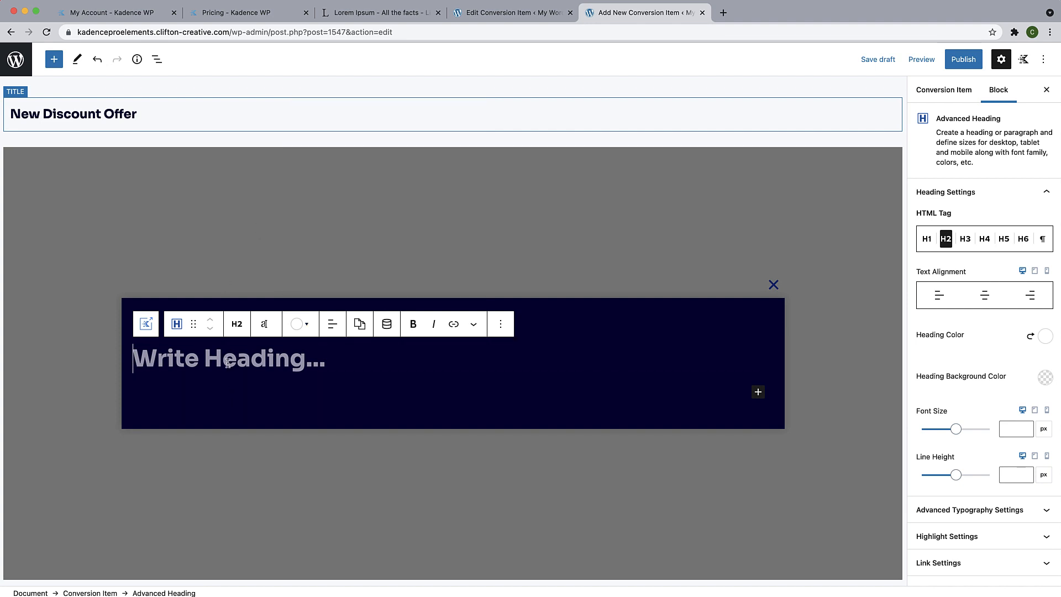
{"action": "type", "text": "Wai"}
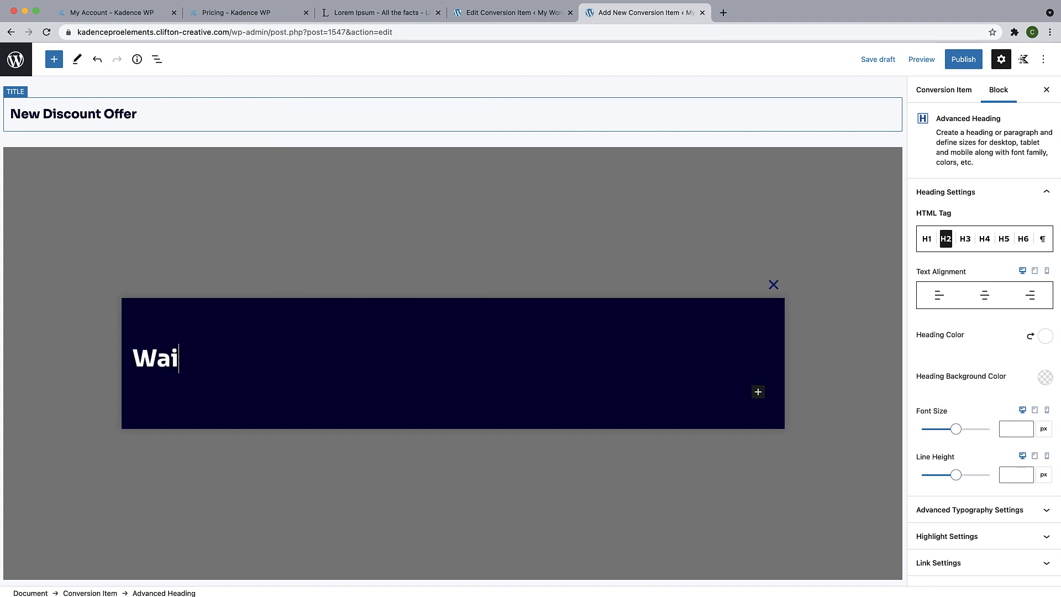
{"action": "type", "text": "t! One"}
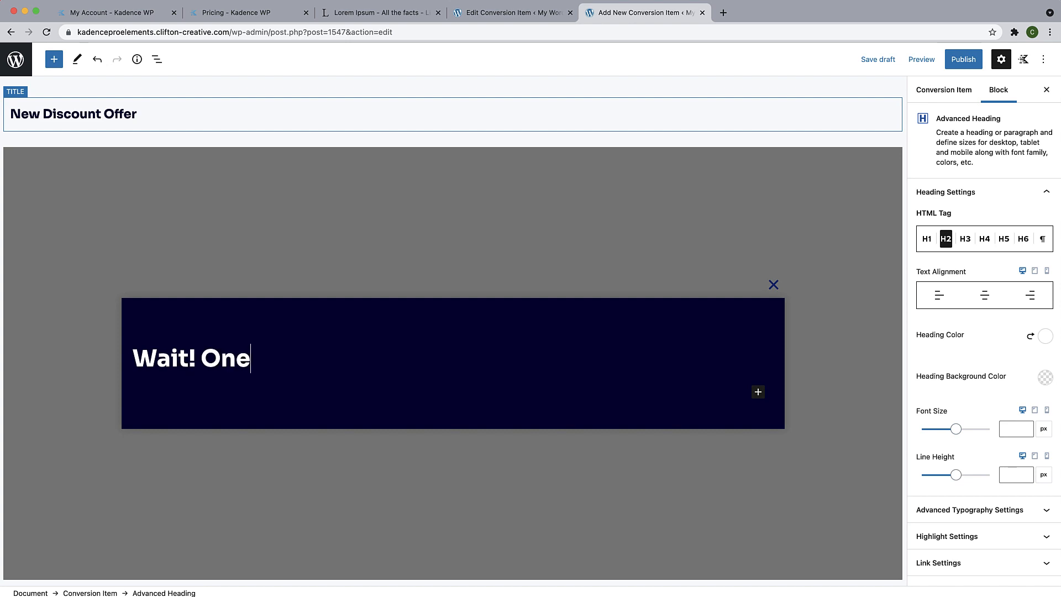
{"action": "type", "text": "-Tim"}
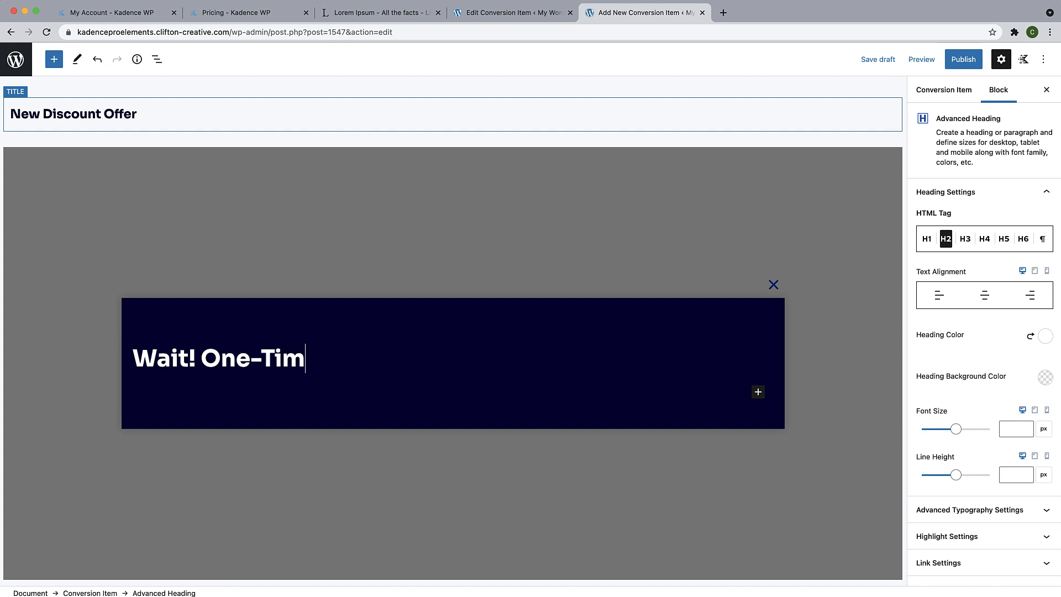
{"action": "type", "text": "e Only D"}
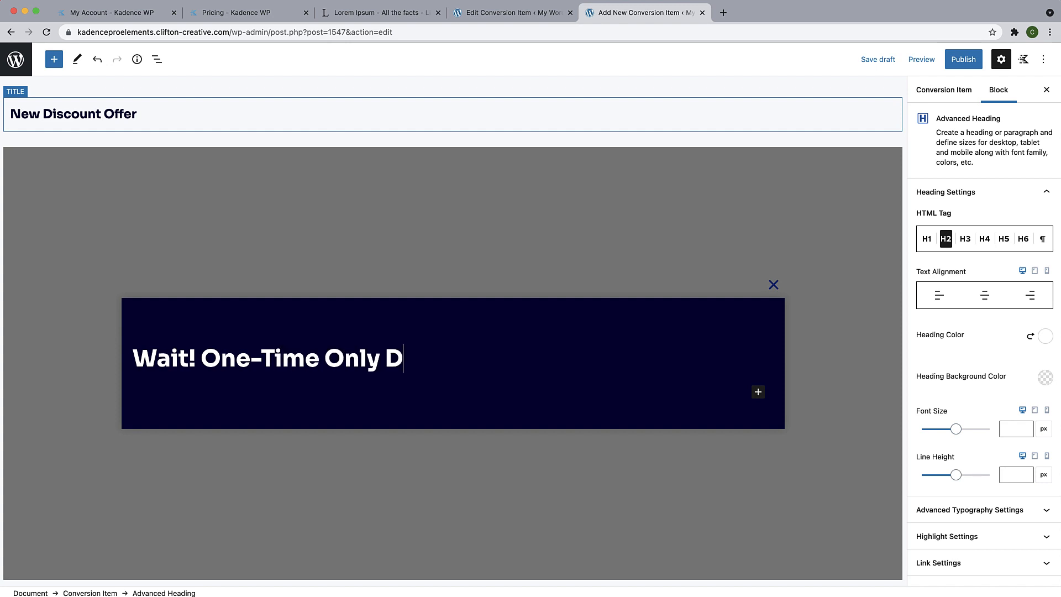
{"action": "type", "text": "iscount "}
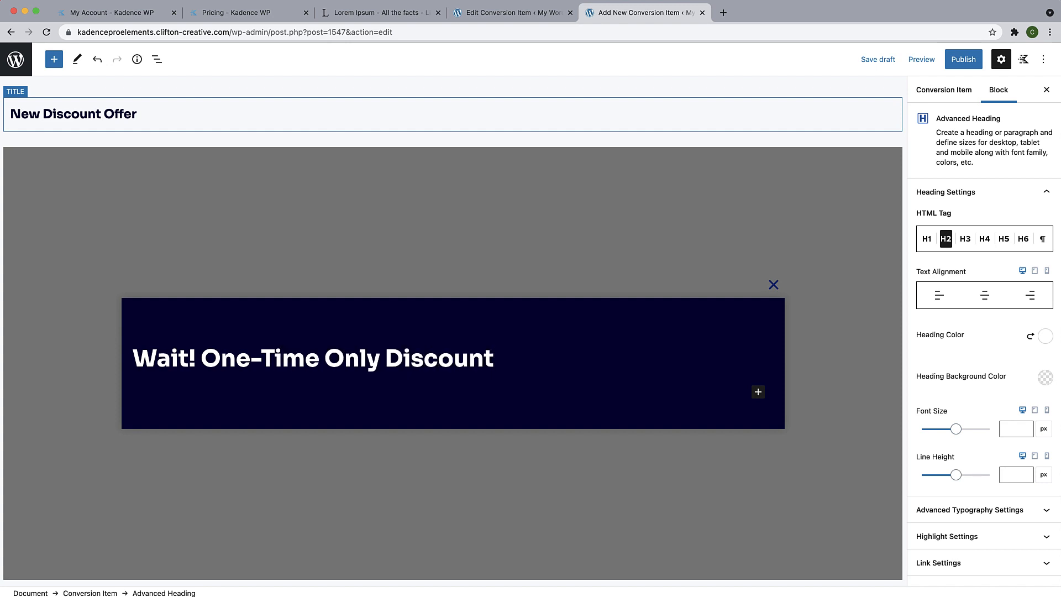
{"action": "type", "text": "Offe"}
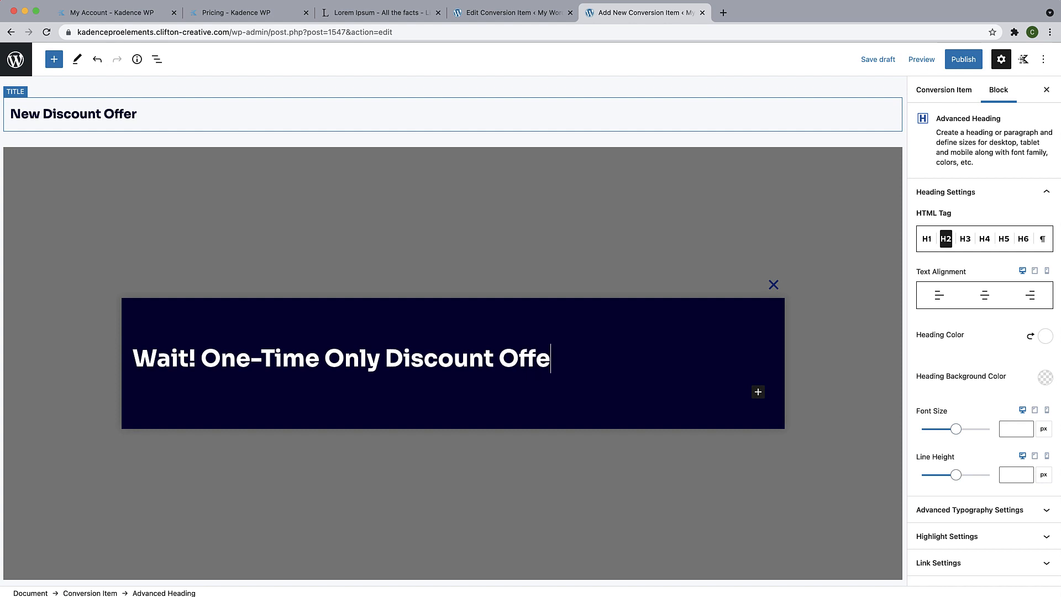
{"action": "type", "text": "r"}
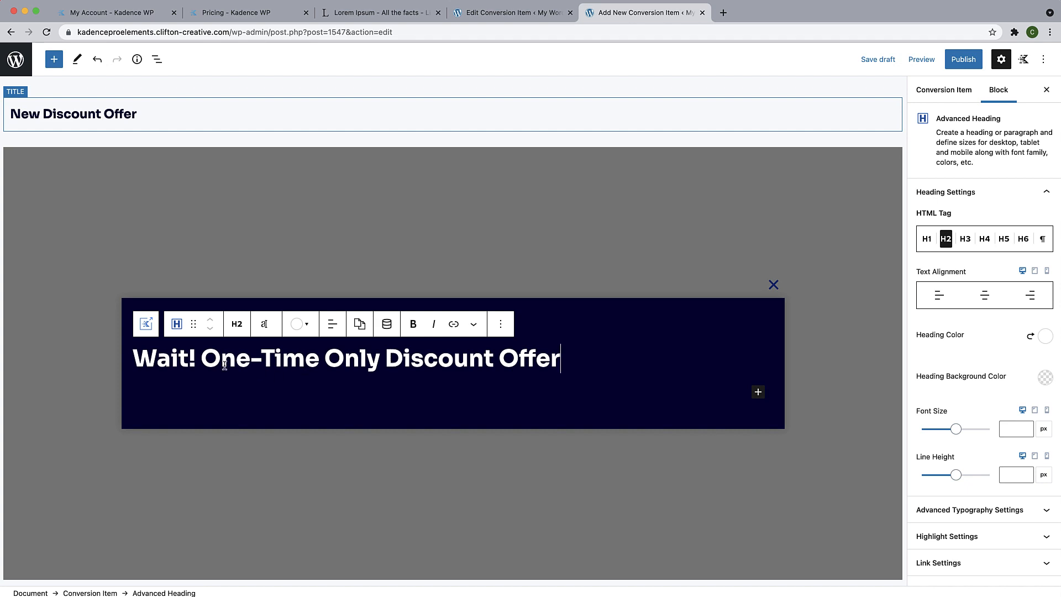
Highlight the word "Wait!" in the heading and set the highlight color to the red palette color, hex E21E51.
{"action": "left_click_drag", "start_coordinate": [136, 357], "coordinate": [197, 358]}
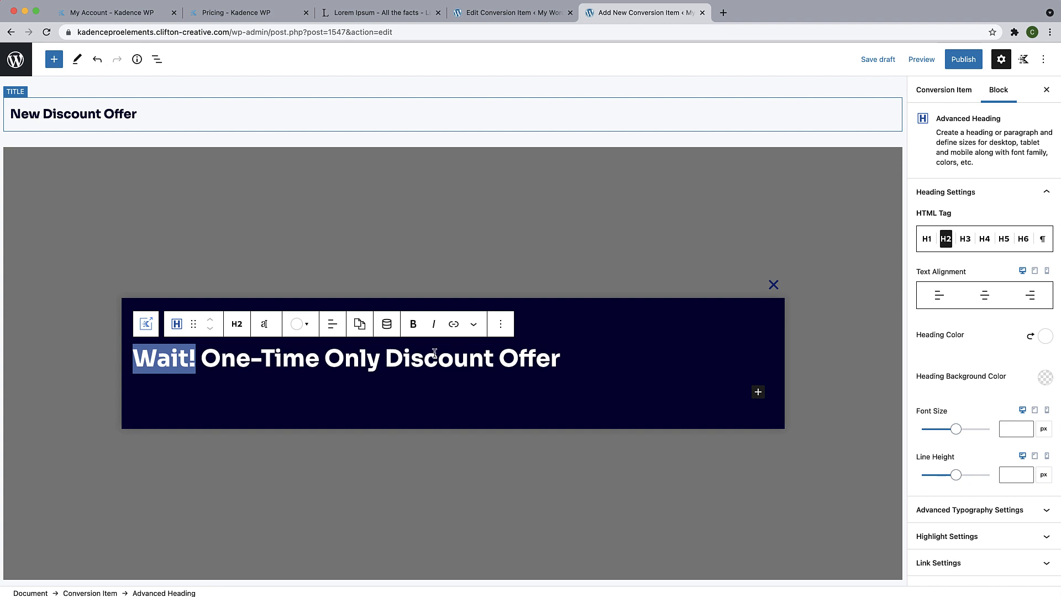
{"action": "left_click", "coordinate": [475, 327]}
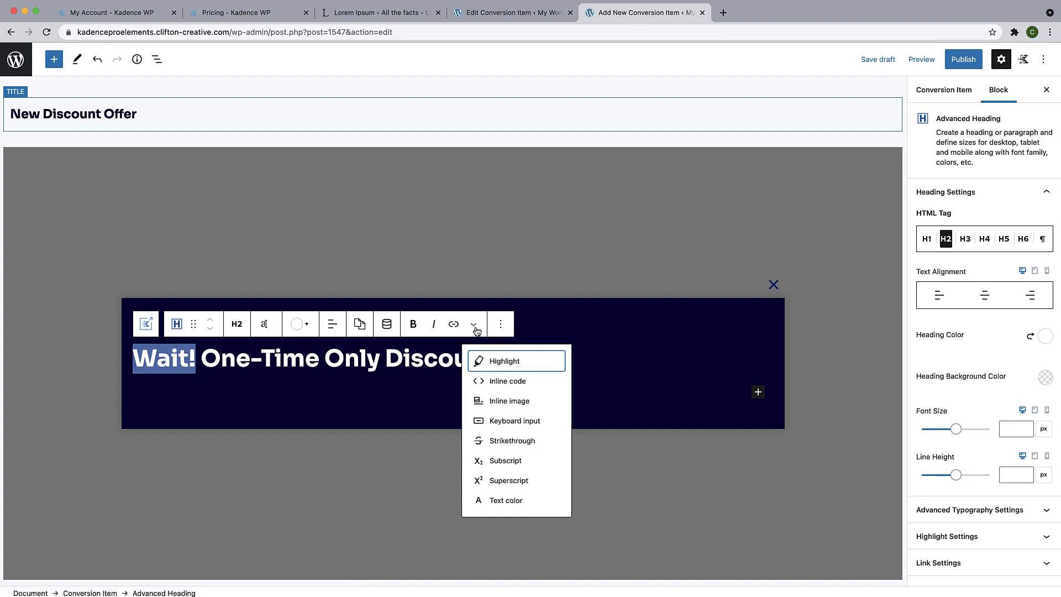
{"action": "left_click", "coordinate": [492, 362]}
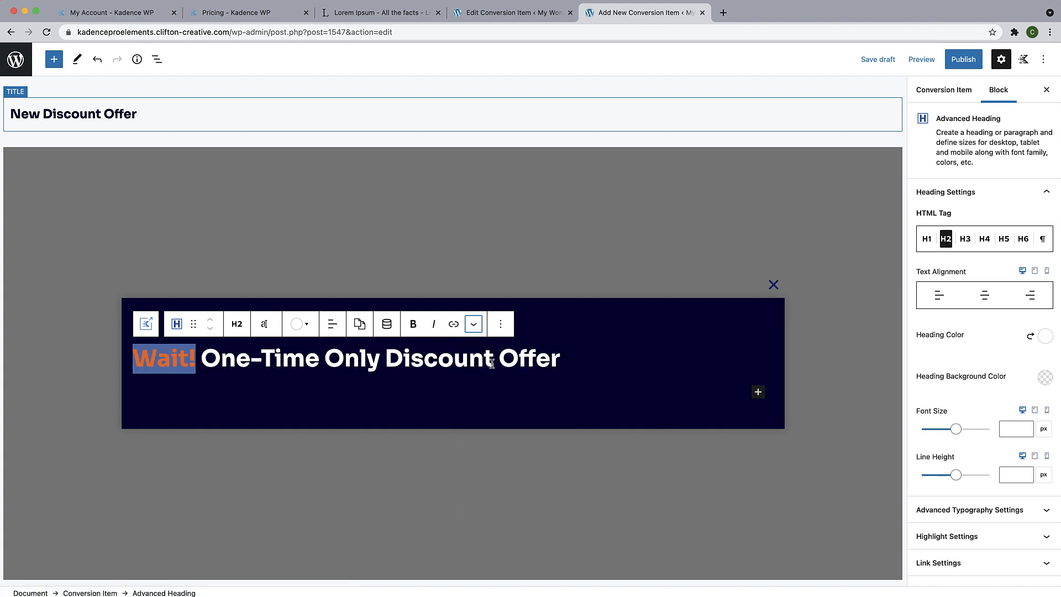
{"action": "scroll", "coordinate": [1013, 525], "scroll_direction": "down", "scroll_amount": 3}
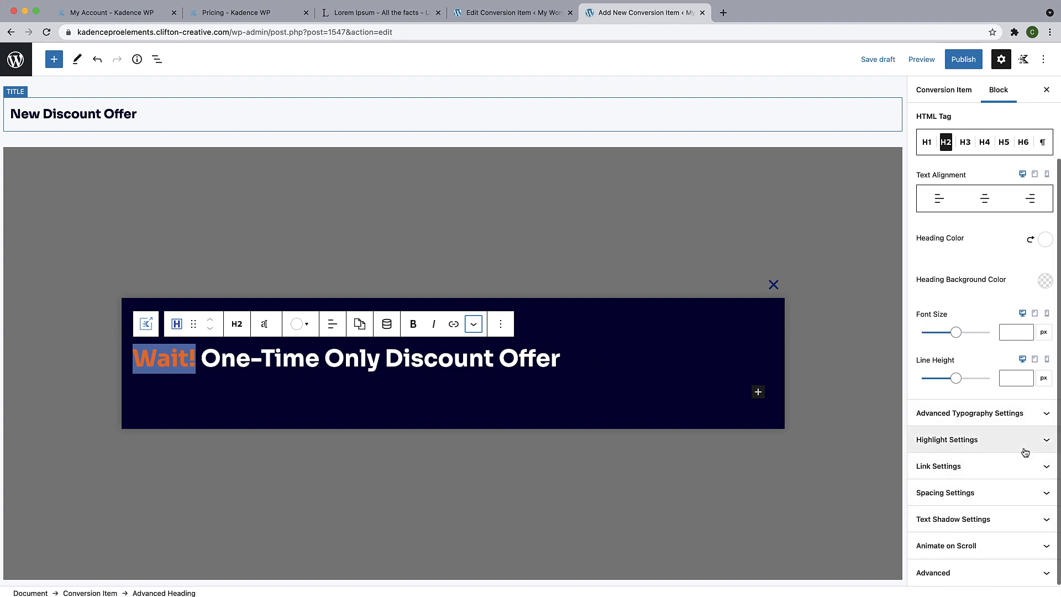
{"action": "left_click", "coordinate": [1023, 439]}
{"action": "scroll", "coordinate": [1025, 452], "scroll_direction": "down", "scroll_amount": 4}
{"action": "left_click", "coordinate": [1045, 119]}
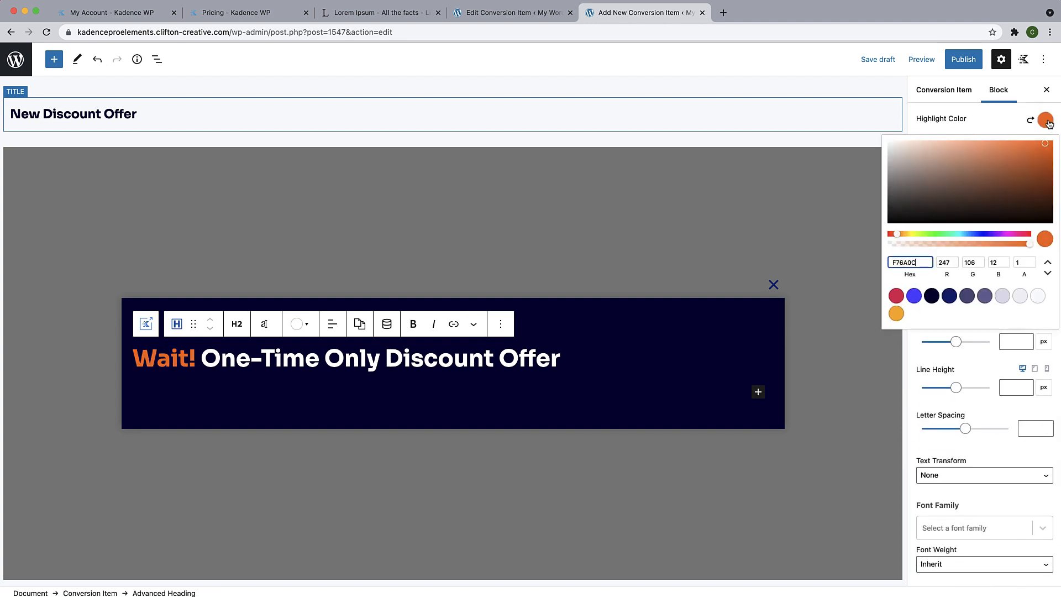
{"action": "left_click", "coordinate": [895, 298]}
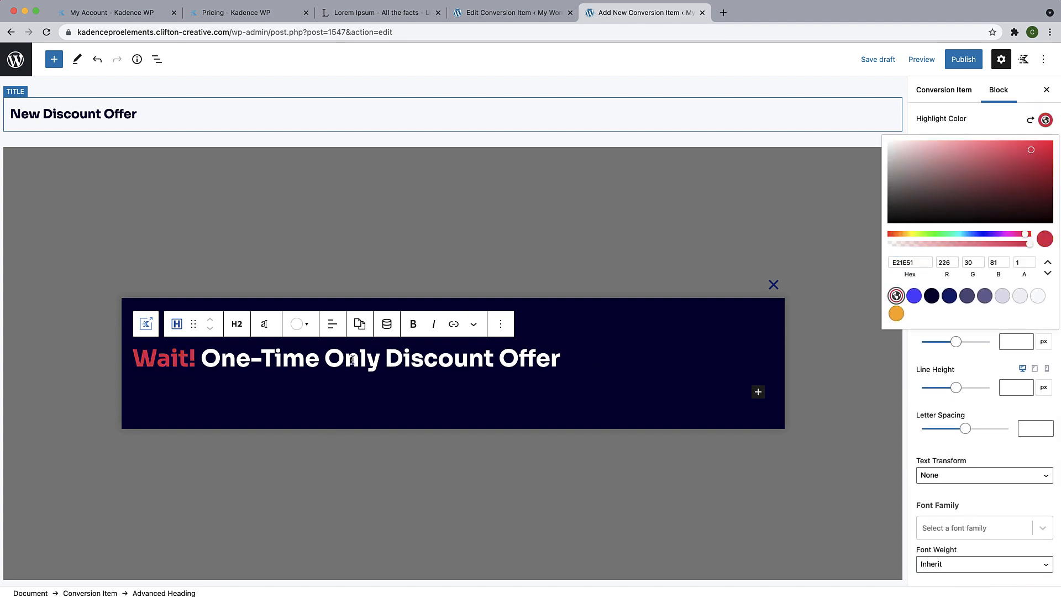
Highlight the words "Discount Offer" in the heading and center-align the heading.
{"action": "left_click_drag", "start_coordinate": [388, 359], "coordinate": [558, 360]}
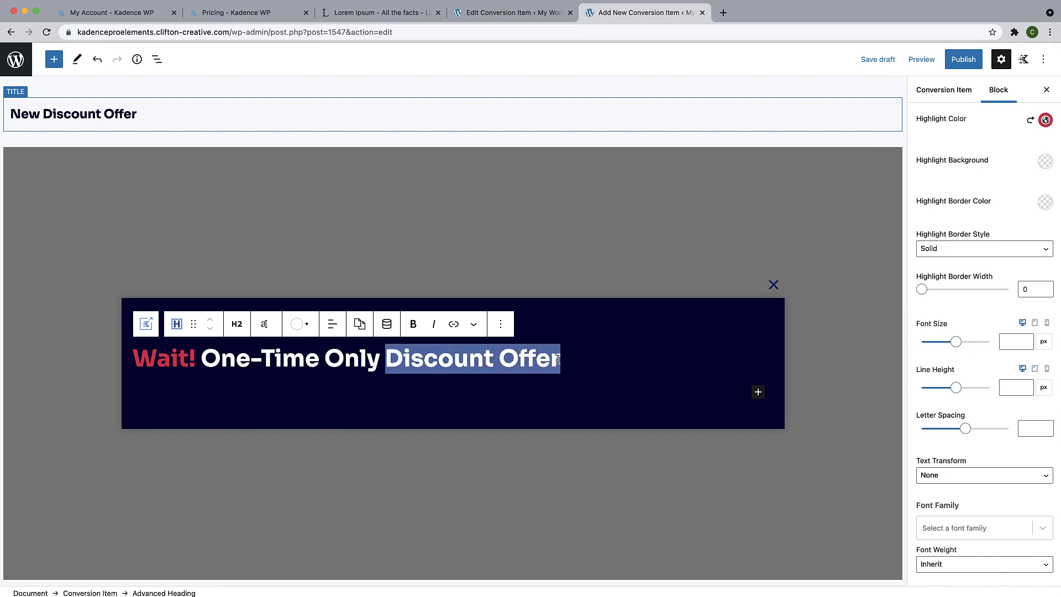
{"action": "left_click", "coordinate": [473, 323]}
{"action": "left_click", "coordinate": [481, 358]}
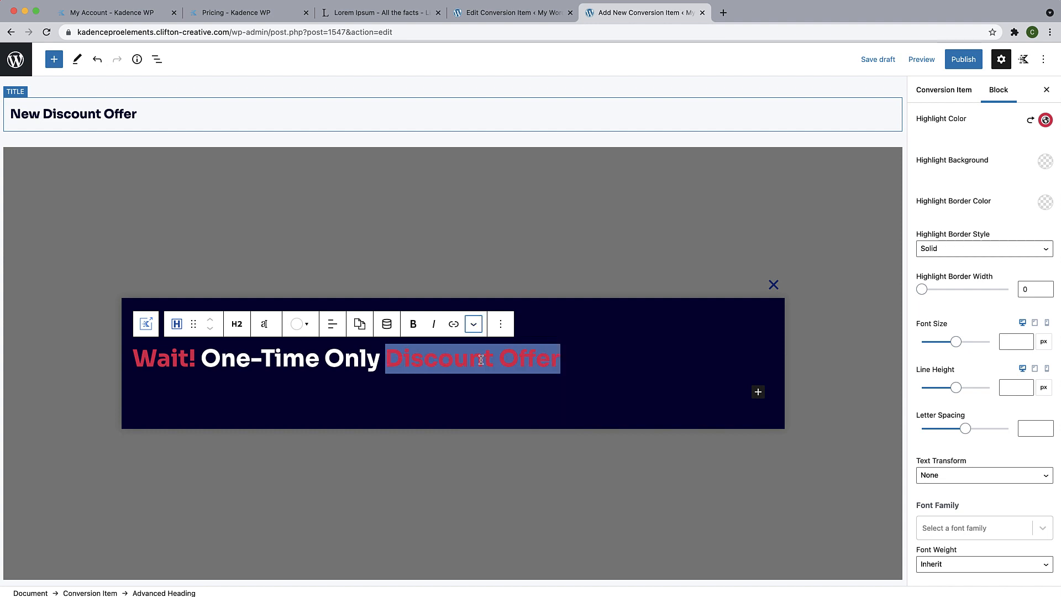
{"action": "left_click", "coordinate": [332, 323]}
{"action": "left_click", "coordinate": [347, 381]}
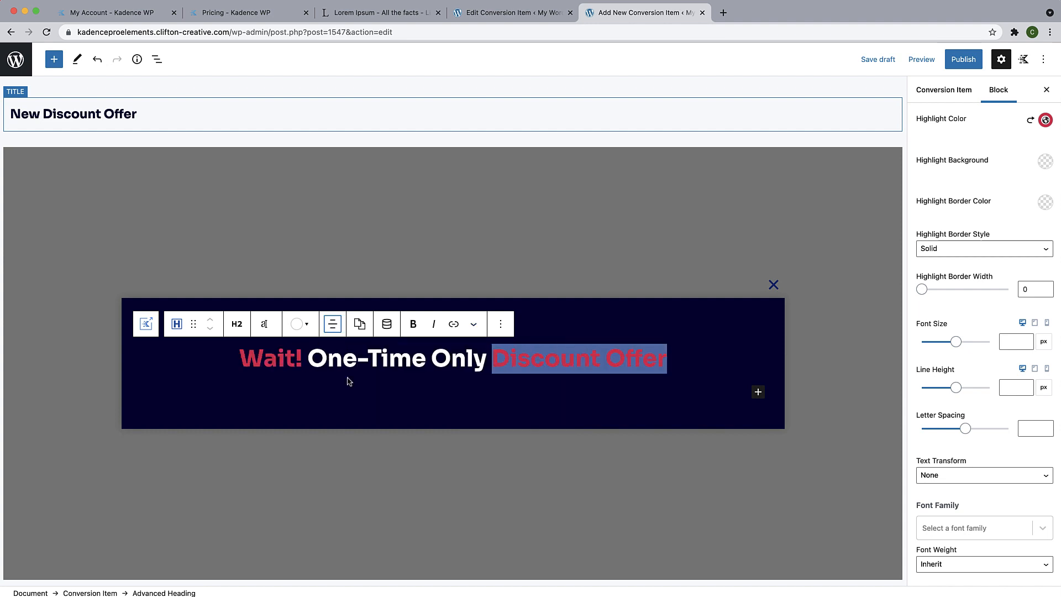
Duplicate the heading block and replace the copy's text with "Take 10% Off Event Ticket Pricing".
{"action": "left_click", "coordinate": [668, 363]}
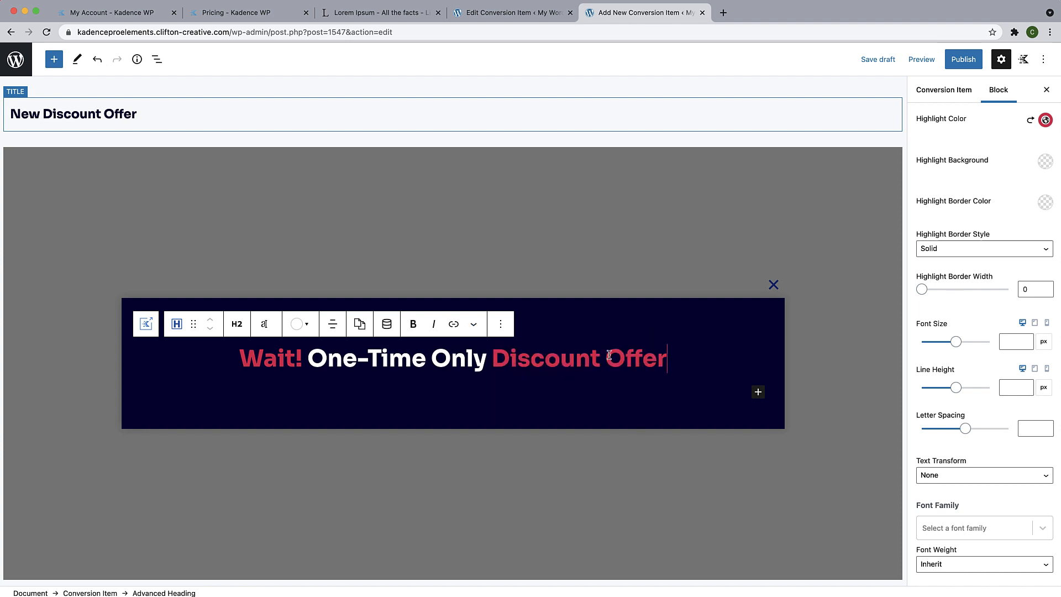
{"action": "left_click", "coordinate": [500, 324]}
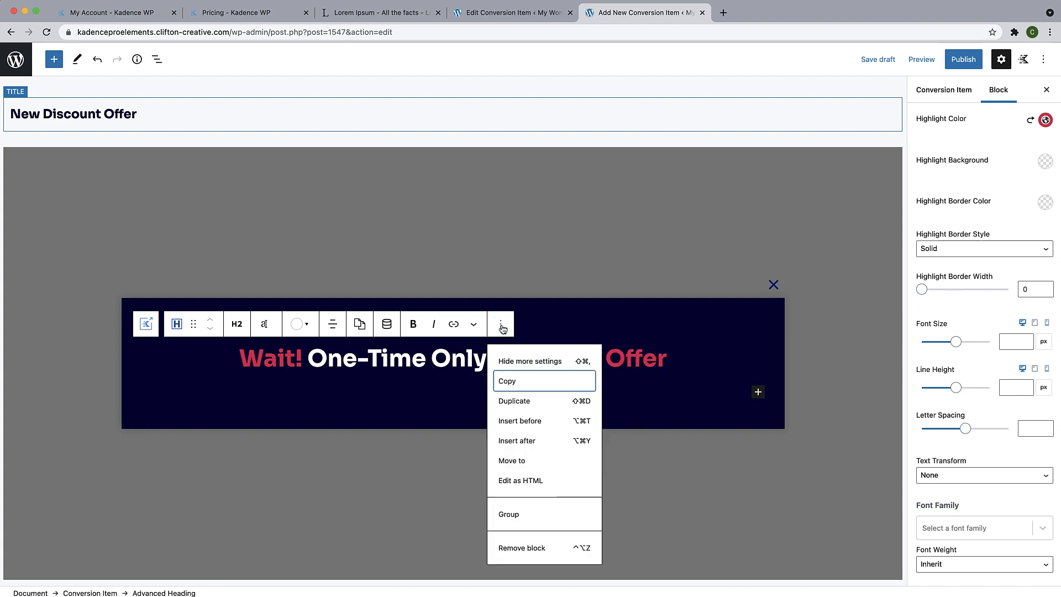
{"action": "left_click", "coordinate": [527, 402]}
{"action": "triple_click", "coordinate": [431, 376]}
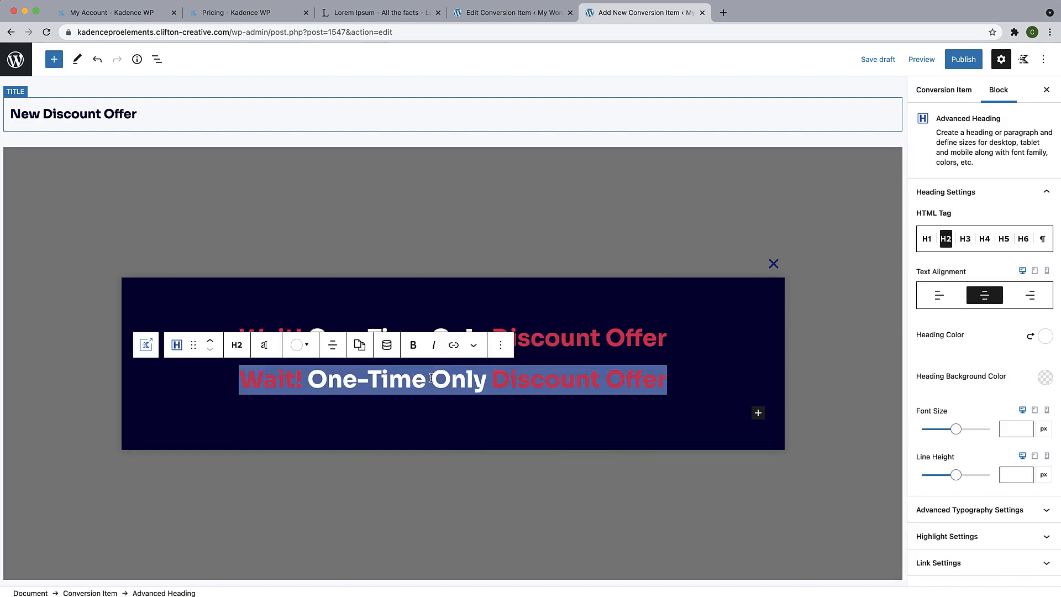
{"action": "type", "text": "Take 10"}
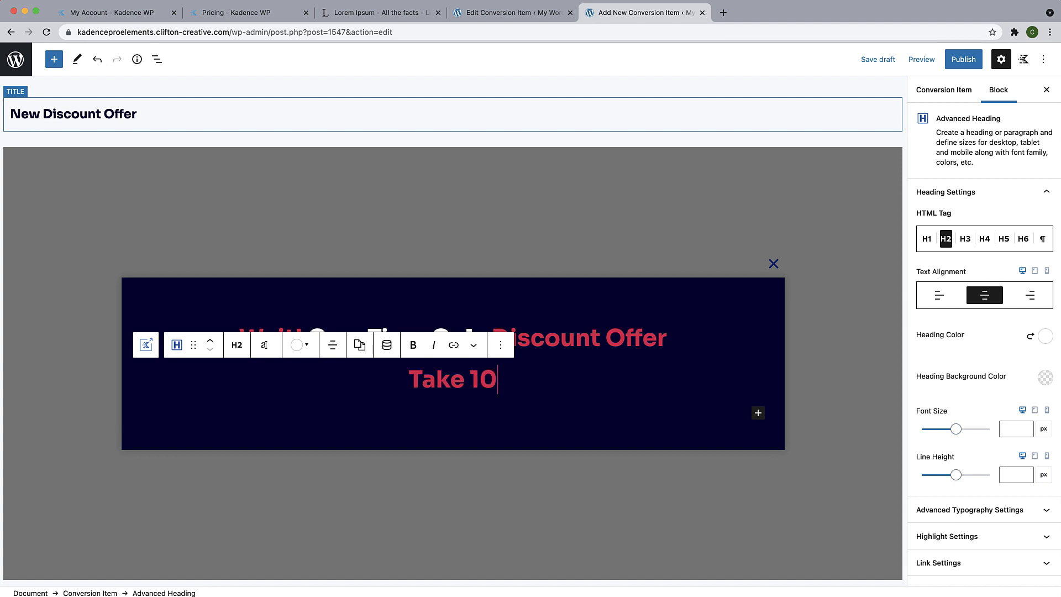
{"action": "type", "text": "% "}
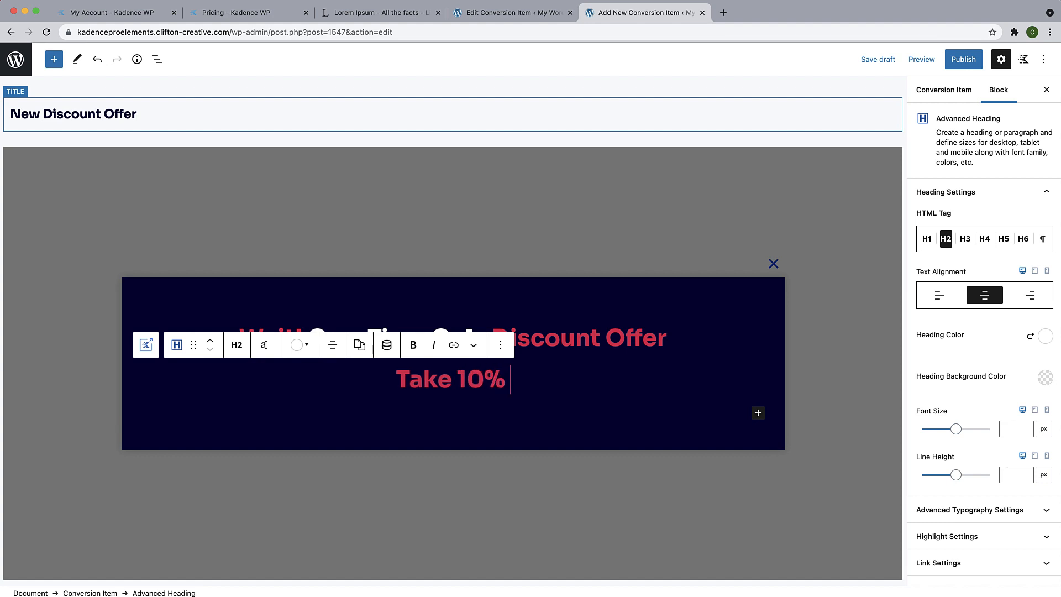
{"action": "type", "text": "O"}
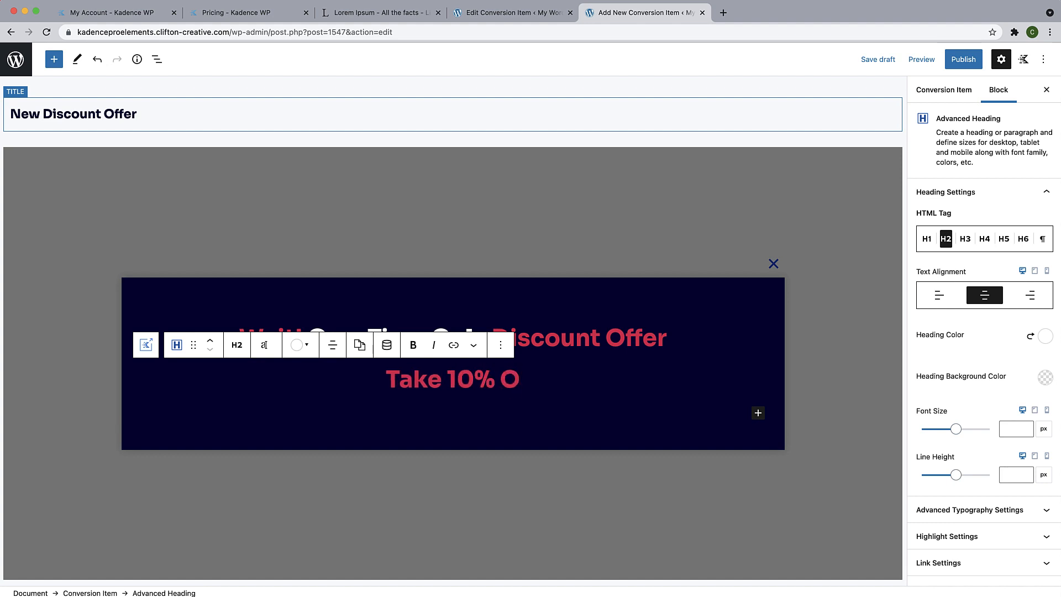
{"action": "type", "text": "ff Ev"}
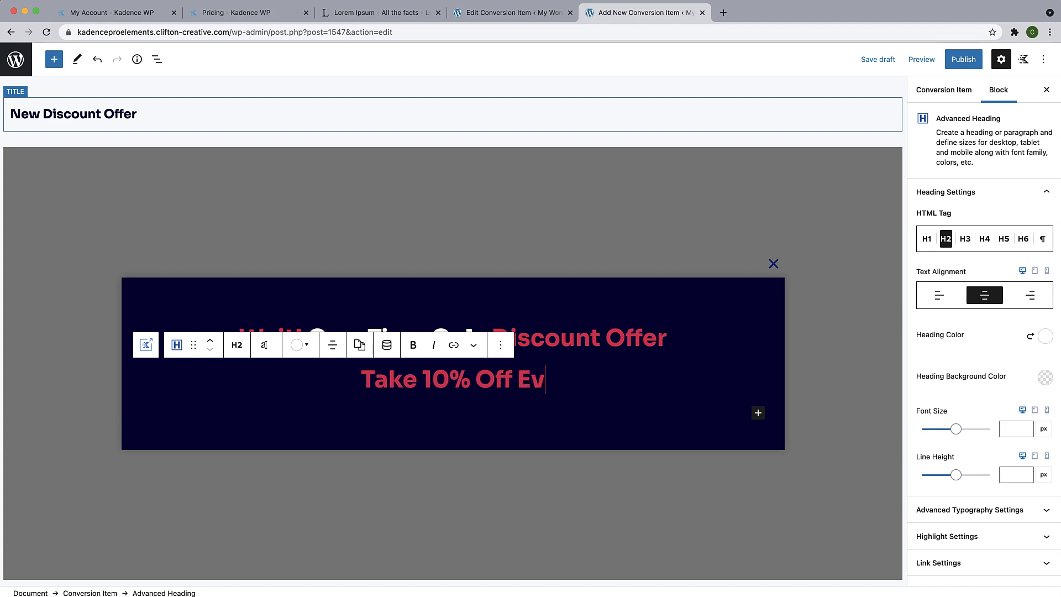
{"action": "type", "text": "ent Ticket "}
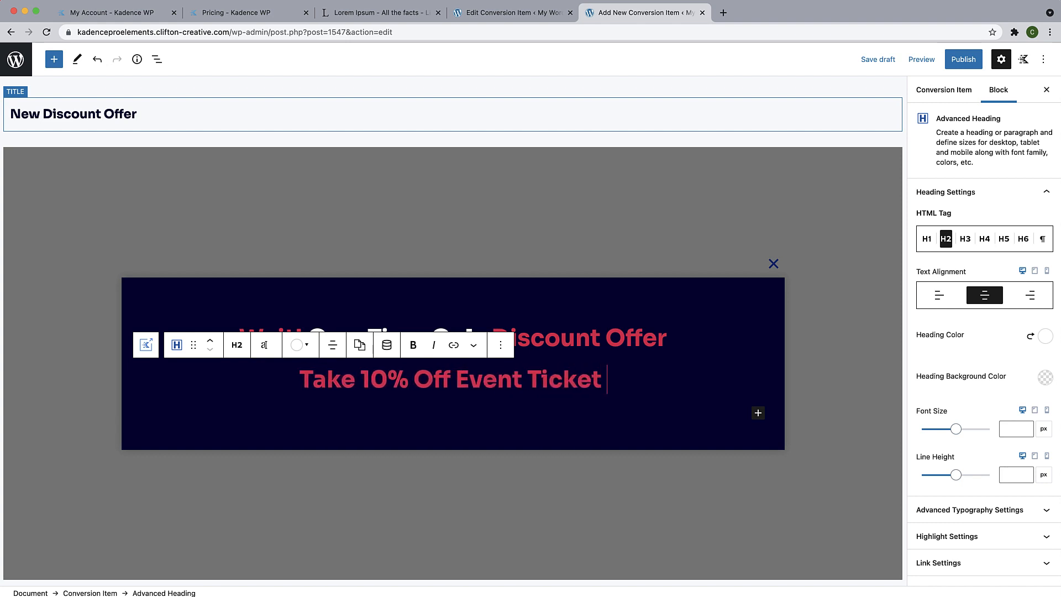
{"action": "type", "text": "Pricing"}
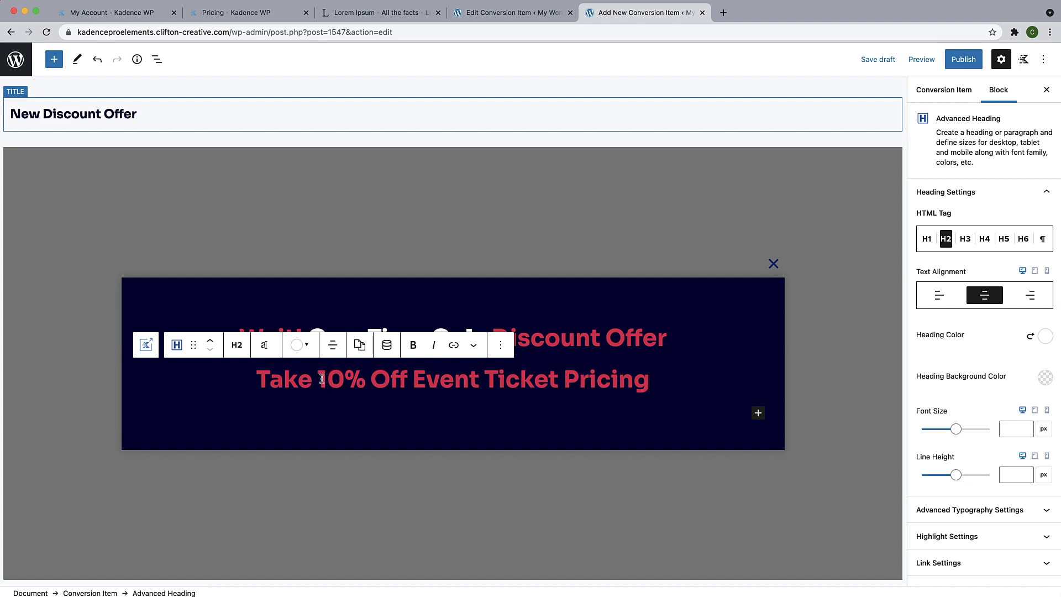
Remove the highlight formatting from the whole text of the second heading.
{"action": "left_click_drag", "start_coordinate": [263, 379], "coordinate": [634, 381]}
{"action": "left_click", "coordinate": [474, 345]}
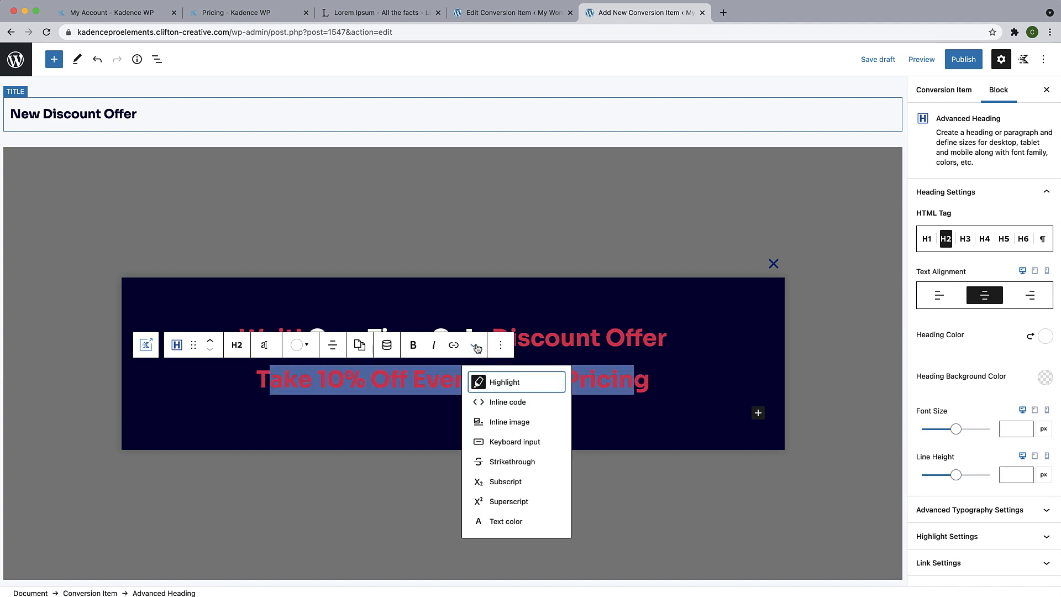
{"action": "left_click", "coordinate": [399, 381]}
{"action": "left_click_drag", "start_coordinate": [256, 379], "coordinate": [699, 383]}
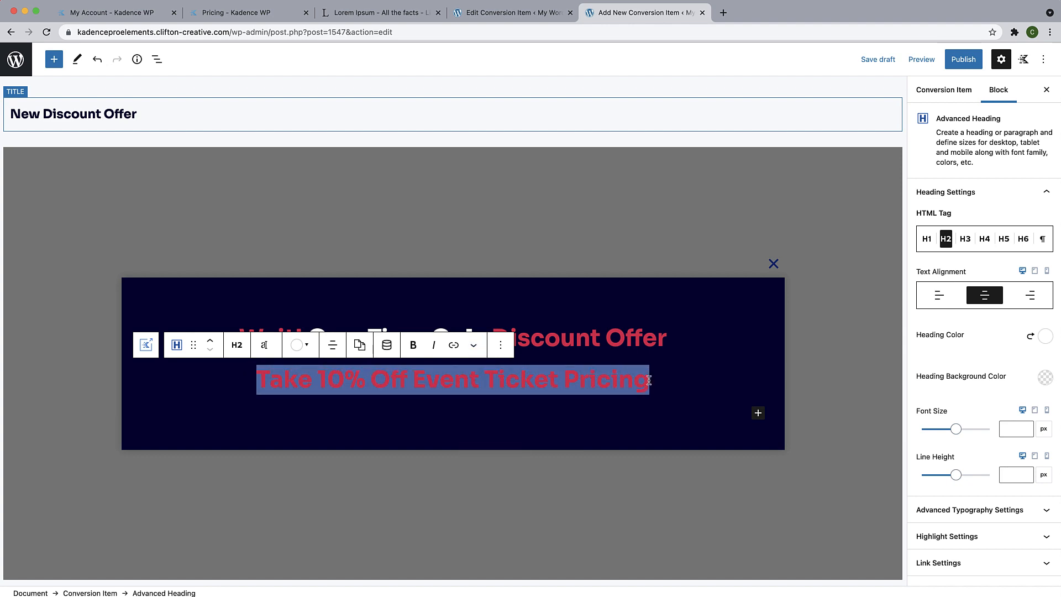
{"action": "left_click", "coordinate": [474, 346]}
{"action": "left_click", "coordinate": [479, 379]}
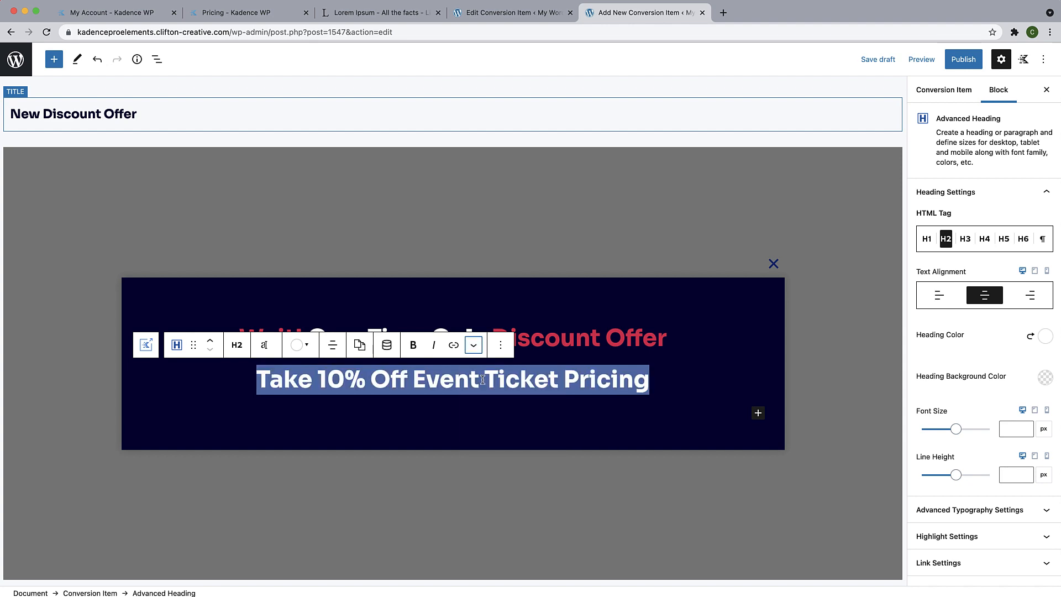
{"action": "left_click", "coordinate": [477, 380]}
Apply the highlight only to "10% Off" in the second heading.
{"action": "left_click_drag", "start_coordinate": [317, 380], "coordinate": [407, 379]}
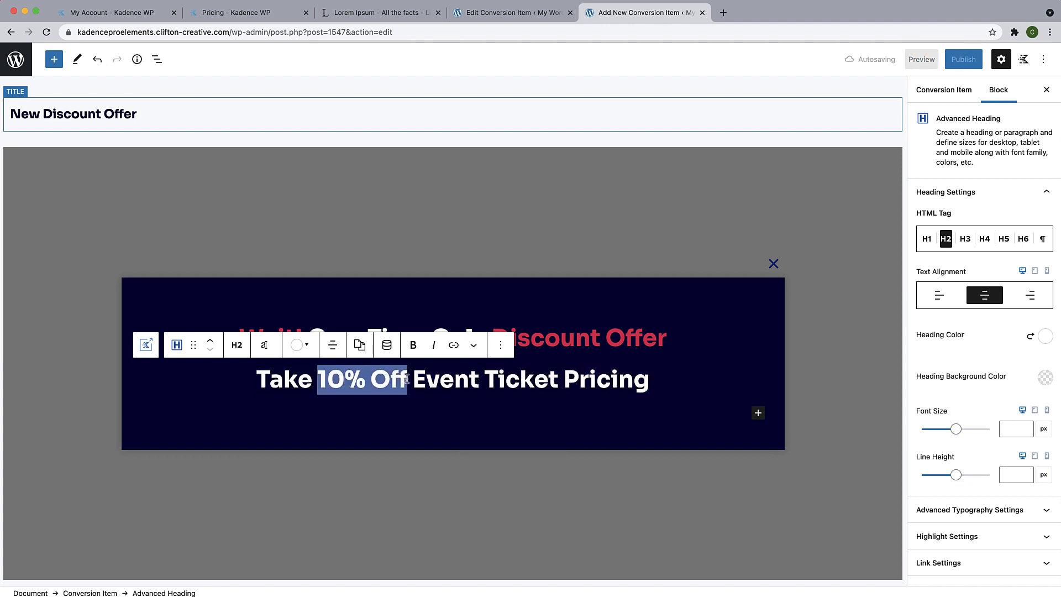
{"action": "left_click", "coordinate": [478, 347]}
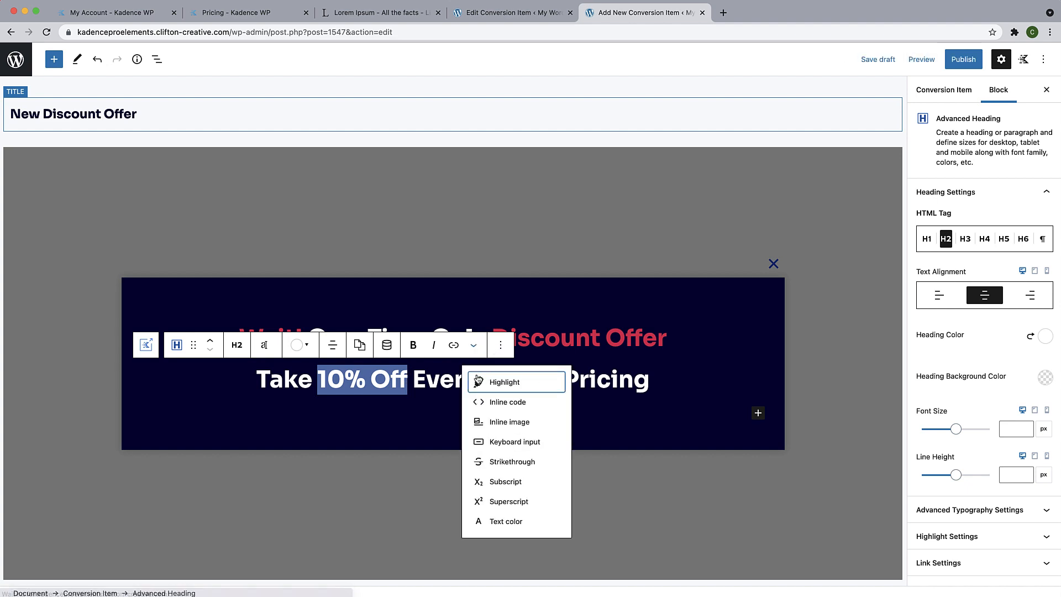
{"action": "left_click", "coordinate": [499, 379]}
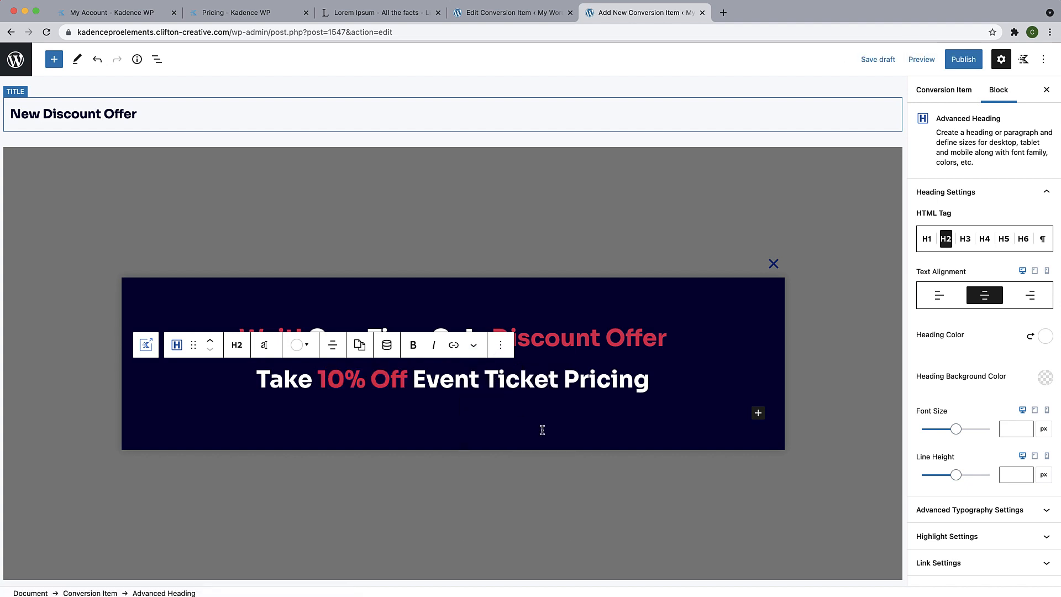
Duplicate the "Take 10% Off Event Ticket Pricing" heading and change the copy's HTML tag to paragraph.
{"action": "left_click", "coordinate": [664, 379]}
{"action": "left_click", "coordinate": [501, 345]}
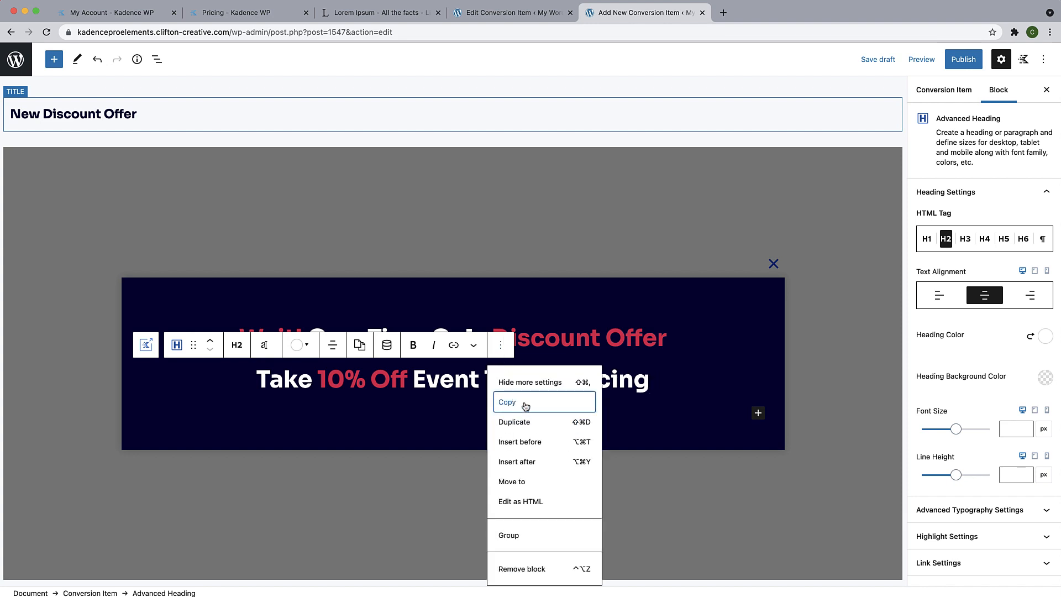
{"action": "left_click", "coordinate": [517, 423]}
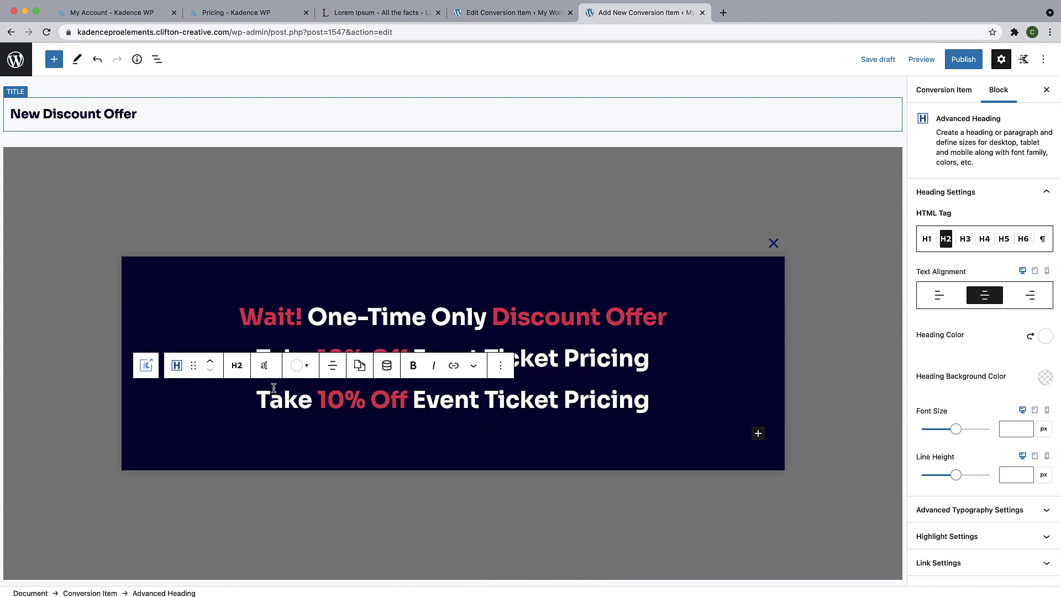
{"action": "left_click", "coordinate": [237, 369]}
{"action": "left_click", "coordinate": [244, 542]}
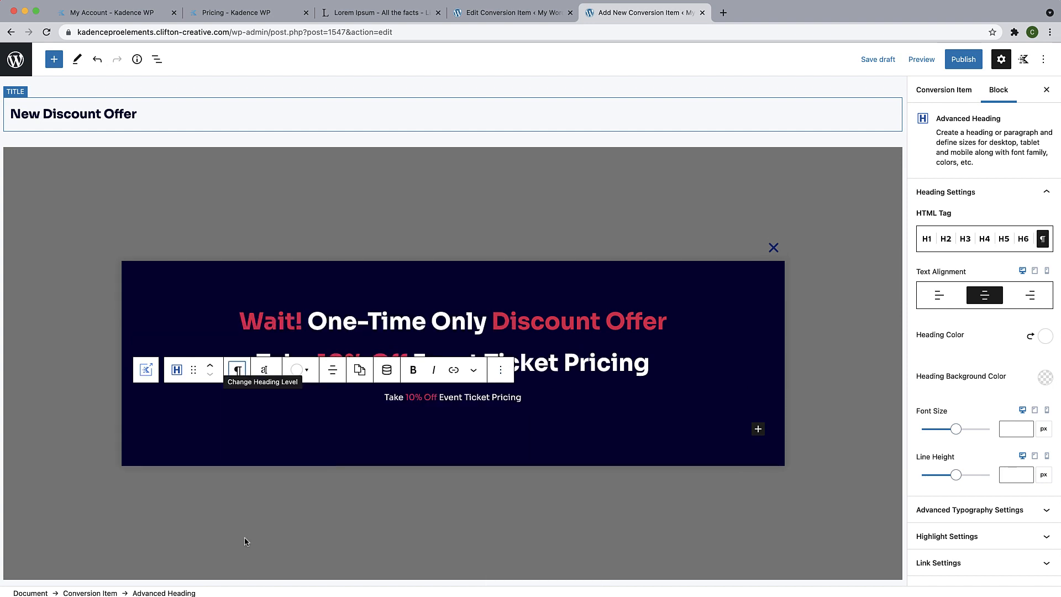
Replace the paragraph text with "This offer is only available one-time only. Once you leave this page, you will not see it again.".
{"action": "double_click", "coordinate": [451, 397]}
{"action": "triple_click", "coordinate": [452, 396]}
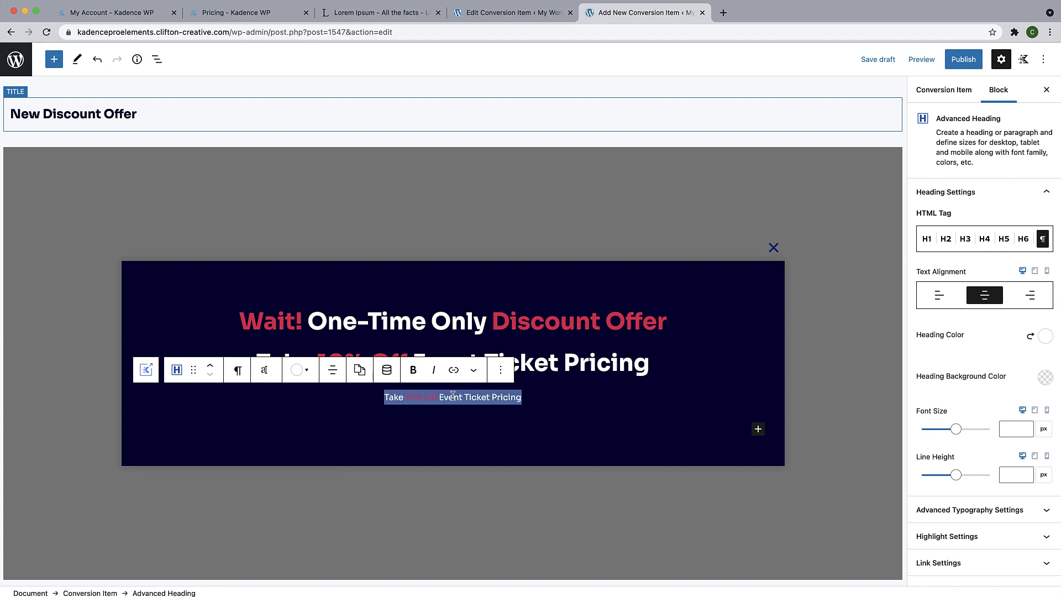
{"action": "type", "text": "This"}
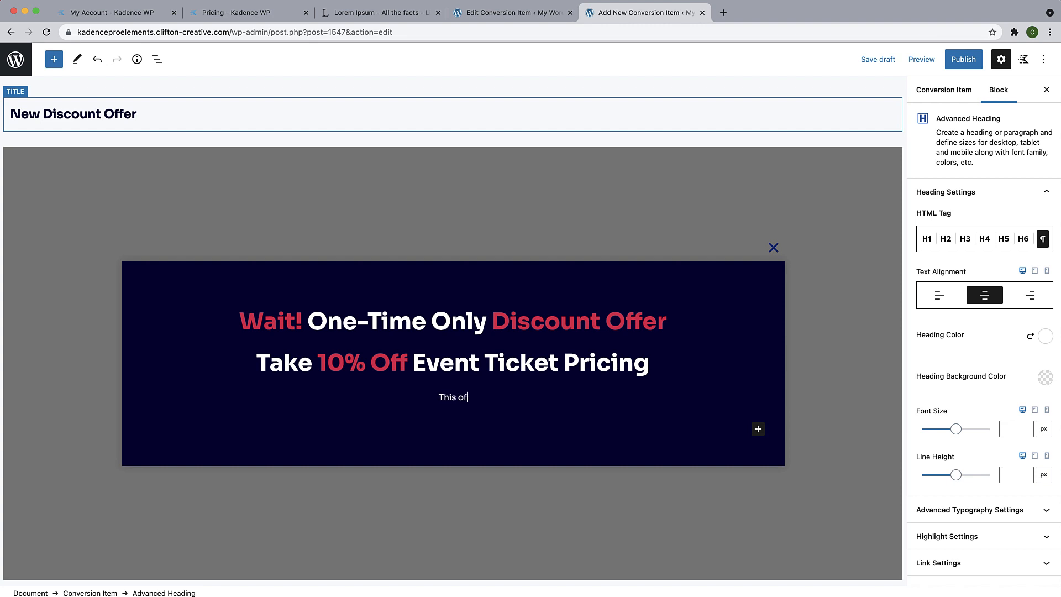
{"action": "type", "text": "offer is only available one-time only."}
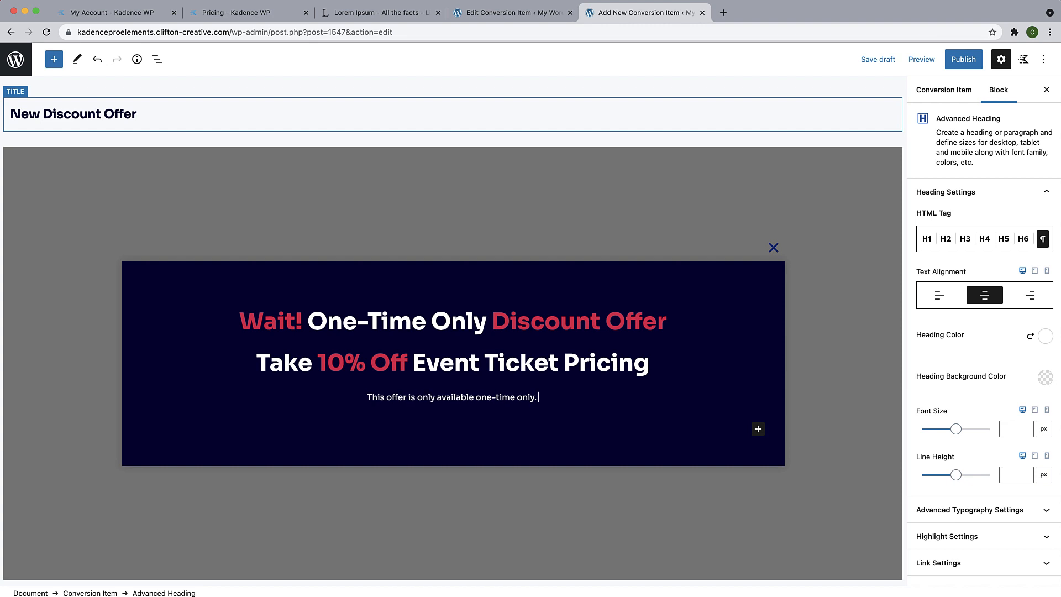
{"action": "type", "text": "yo"}
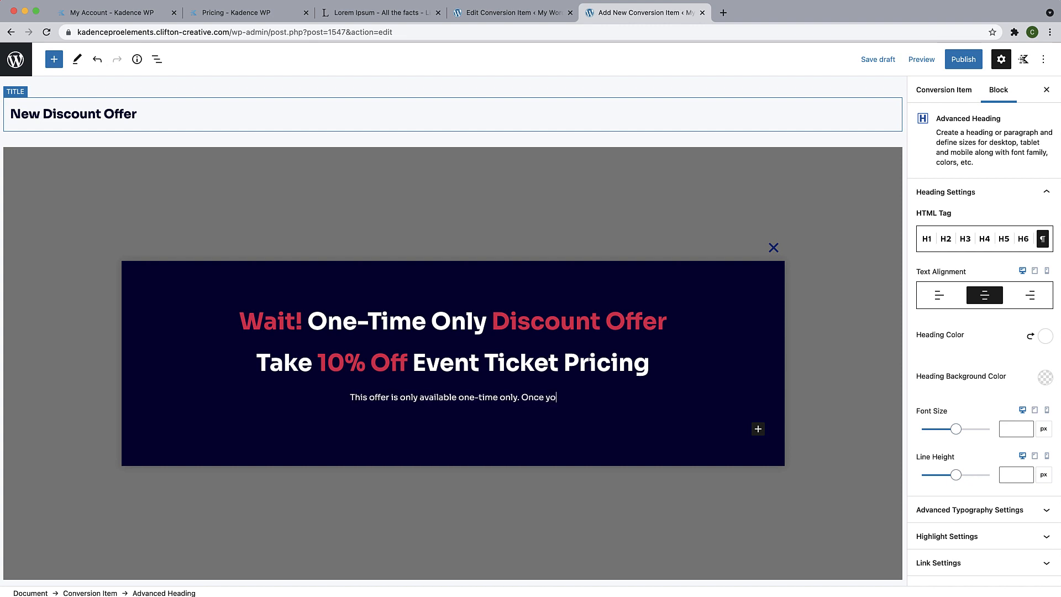
{"action": "type", "text": "u leave this "}
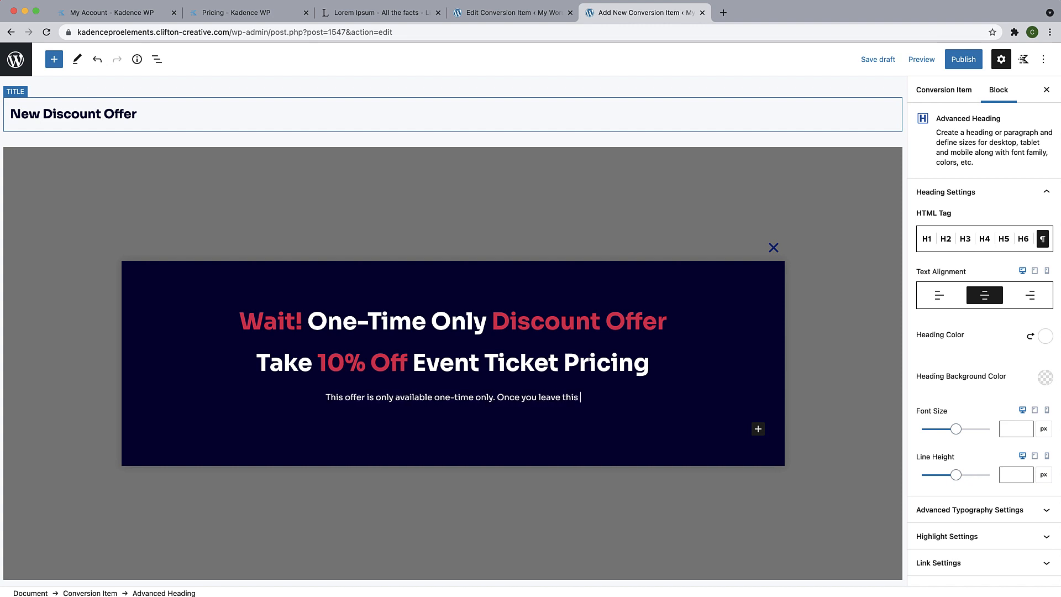
{"action": "type", "text": "page."}
{"action": "key", "text": "BackSpace"}
{"action": "type", "text": ", "}
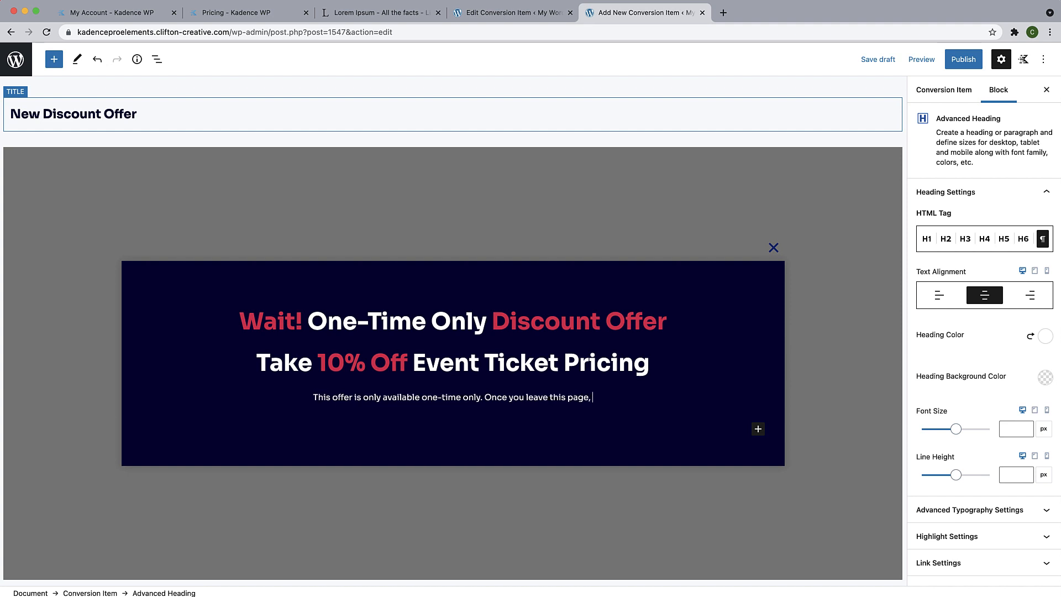
{"action": "type", "text": "you will not s"}
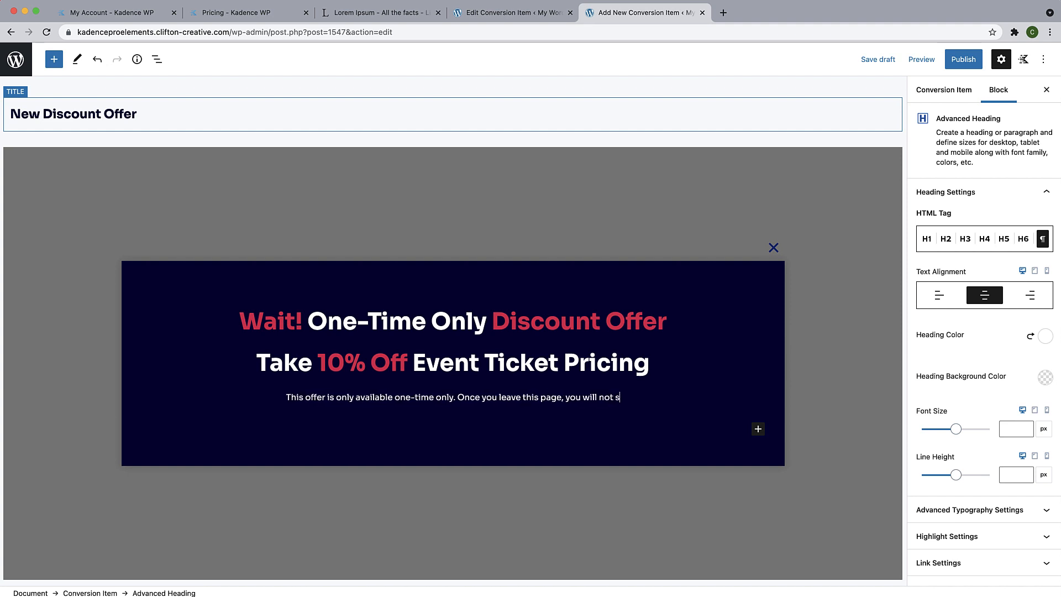
{"action": "type", "text": "ee it again."}
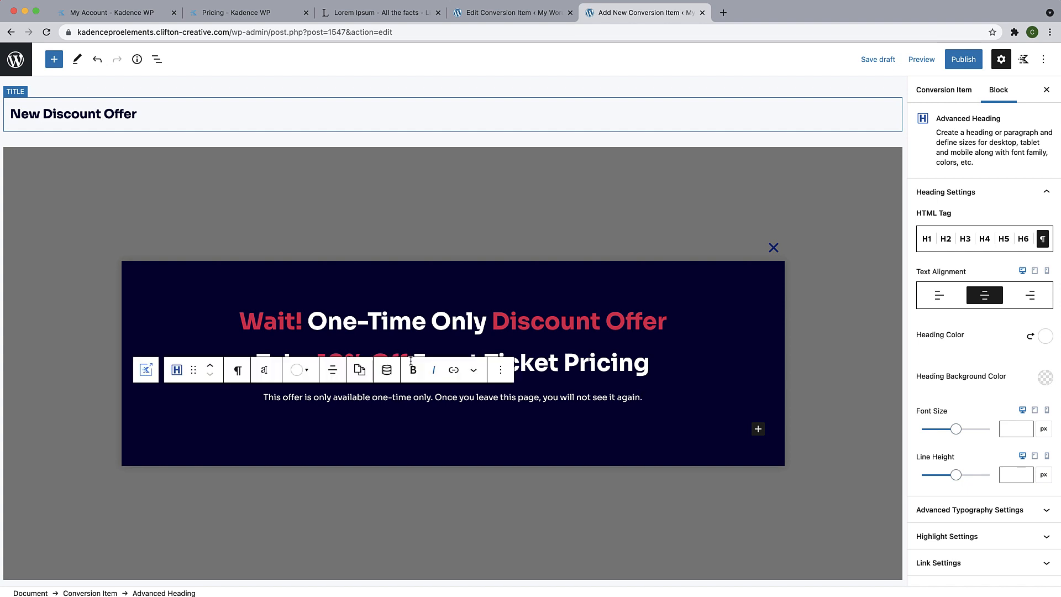
Try enabling Repeat Control for the whole conversion item and switch it back off.
{"action": "left_click", "coordinate": [633, 352]}
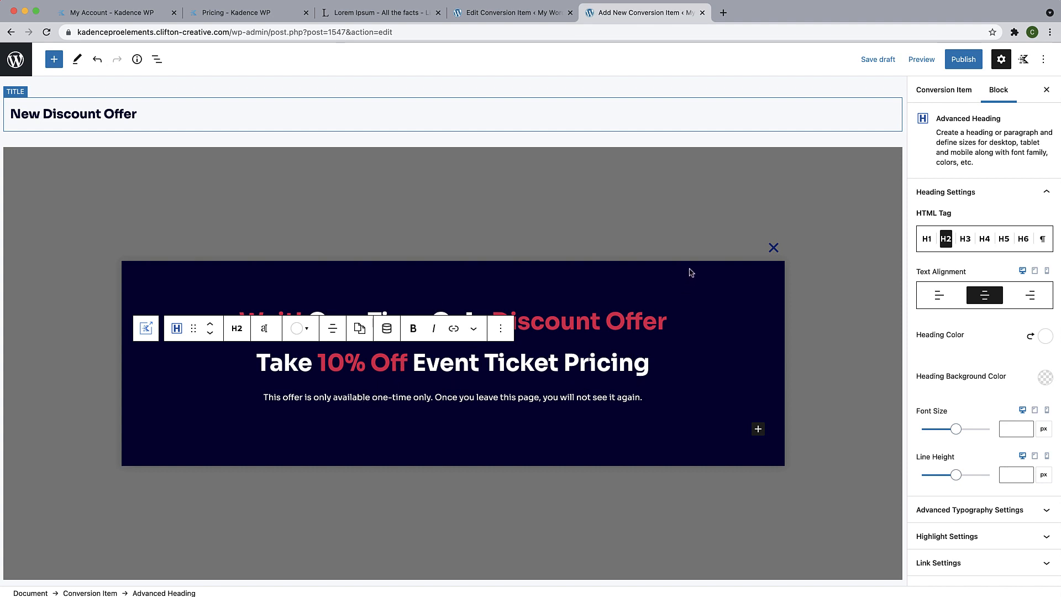
{"action": "left_click", "coordinate": [773, 168]}
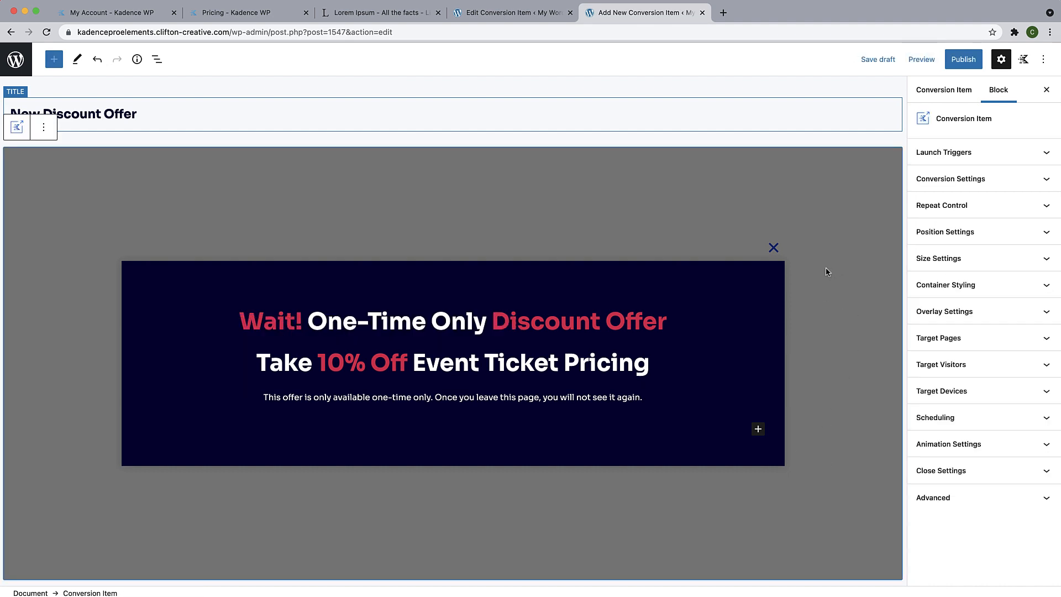
{"action": "left_click", "coordinate": [991, 185]}
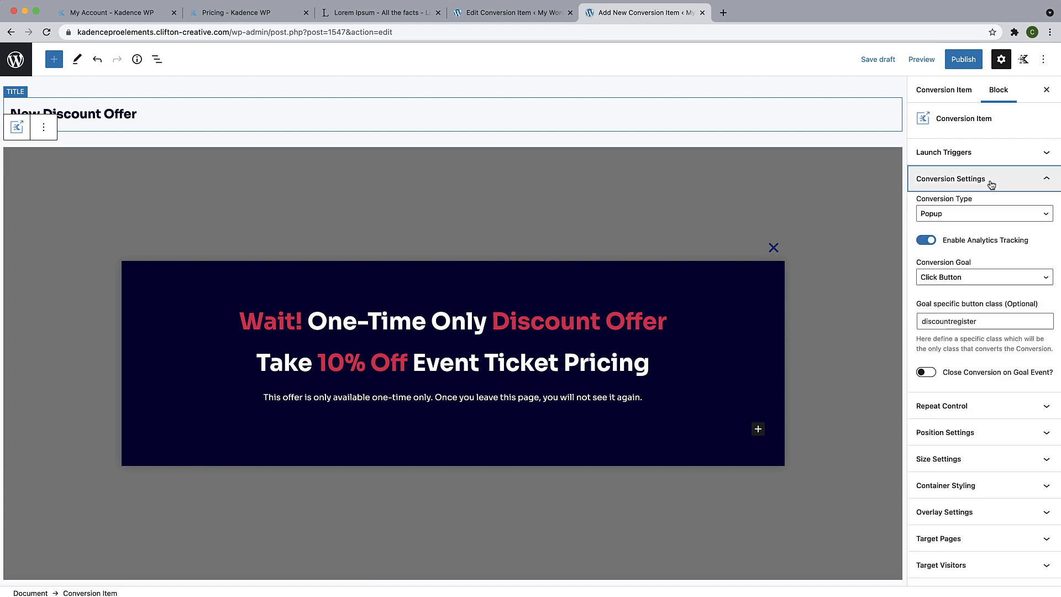
{"action": "left_click", "coordinate": [964, 401]}
{"action": "scroll", "coordinate": [964, 401], "scroll_direction": "down", "scroll_amount": 5}
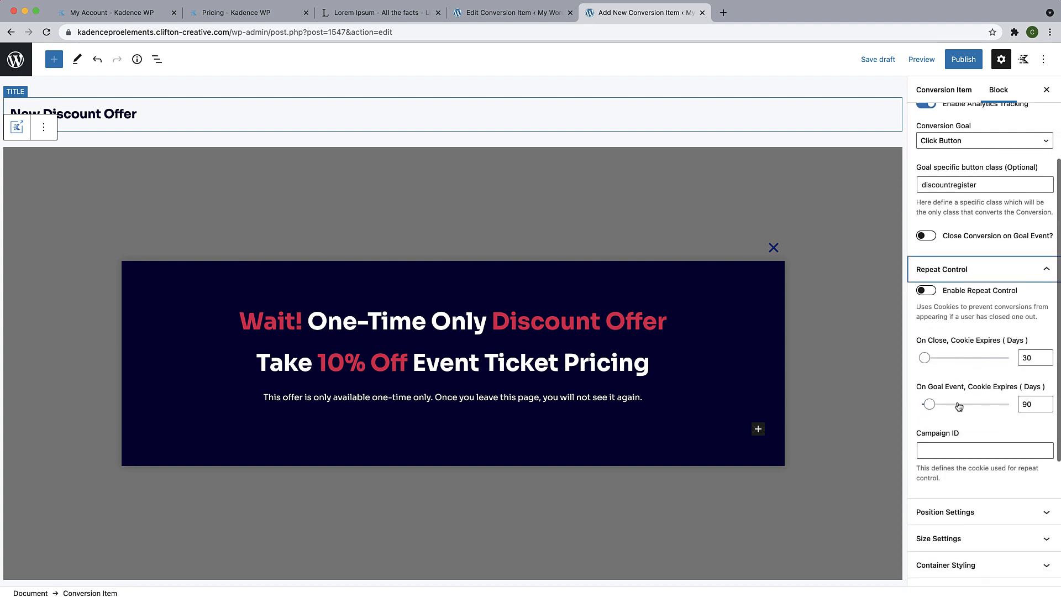
{"action": "left_click", "coordinate": [928, 284]}
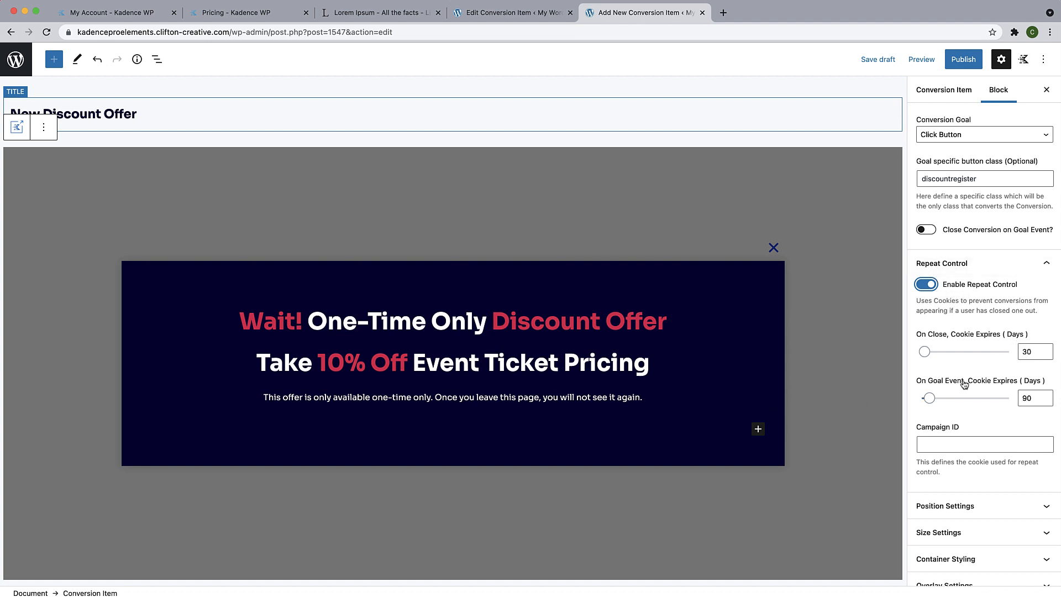
{"action": "left_click", "coordinate": [926, 285]}
Add a new block below the supporting text and paste the copied ticket pass row into it.
{"action": "left_click", "coordinate": [757, 429]}
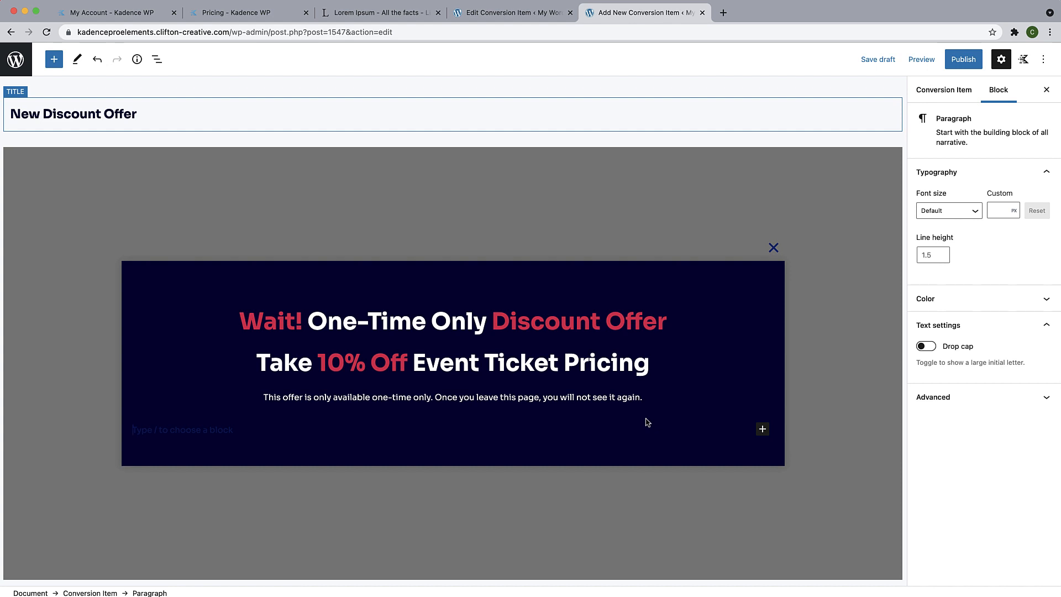
{"action": "key", "text": "super+v"}
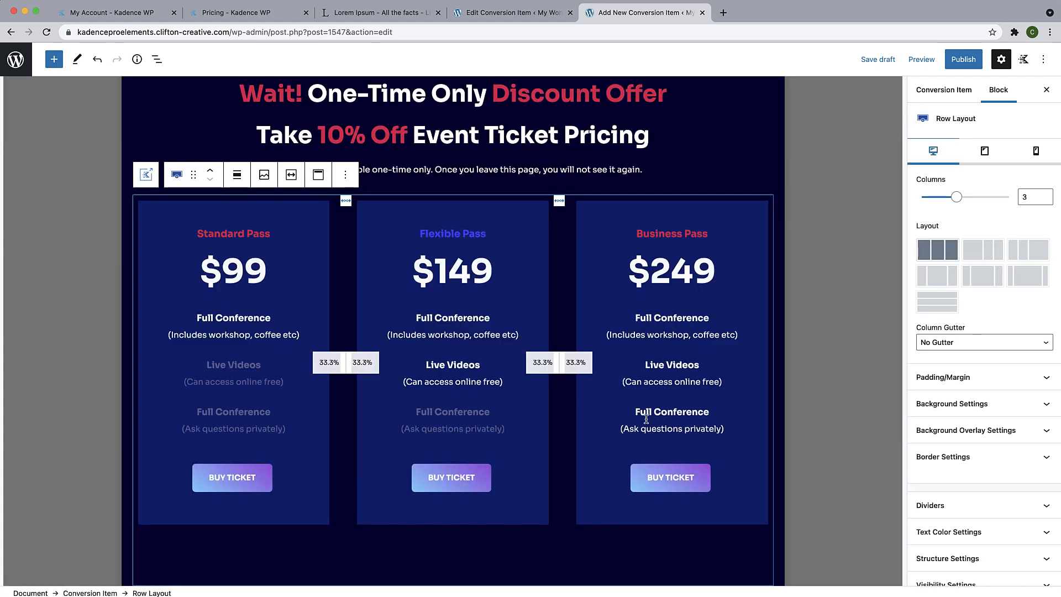
{"action": "scroll", "coordinate": [647, 419], "scroll_direction": "up", "scroll_amount": 2}
{"action": "scroll", "coordinate": [648, 422], "scroll_direction": "down", "scroll_amount": 2}
{"action": "scroll", "coordinate": [648, 423], "scroll_direction": "down", "scroll_amount": 1}
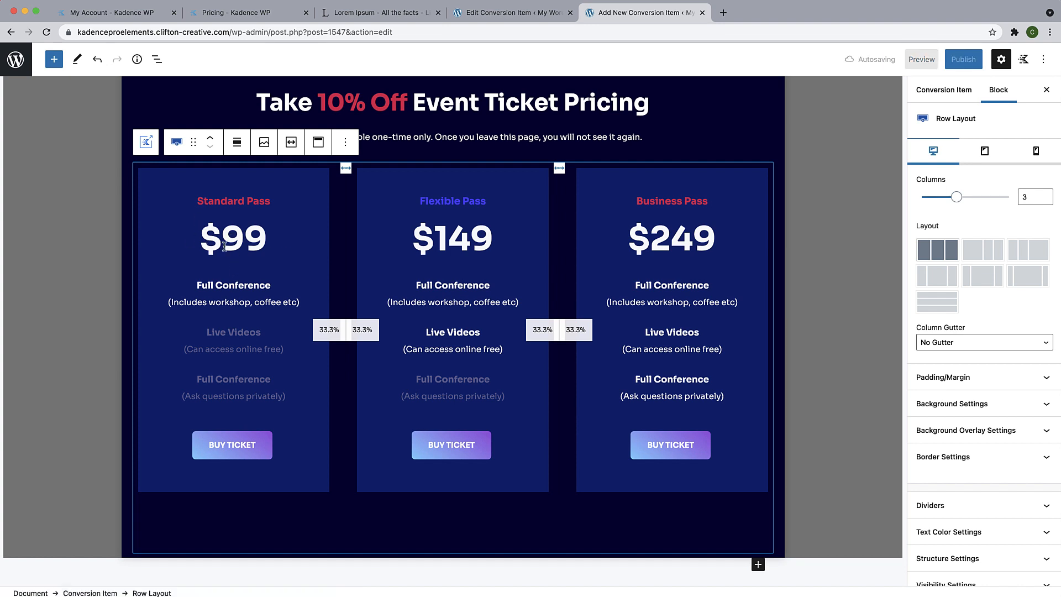
Duplicate the $99 price heading in the Standard Pass column.
{"action": "left_click", "coordinate": [260, 232]}
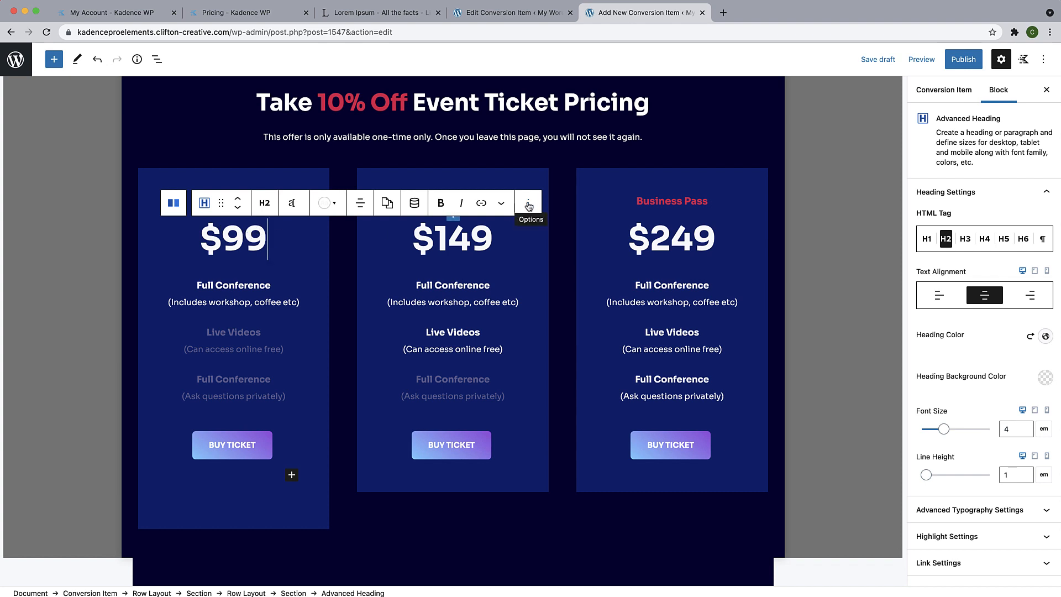
{"action": "left_click", "coordinate": [528, 204]}
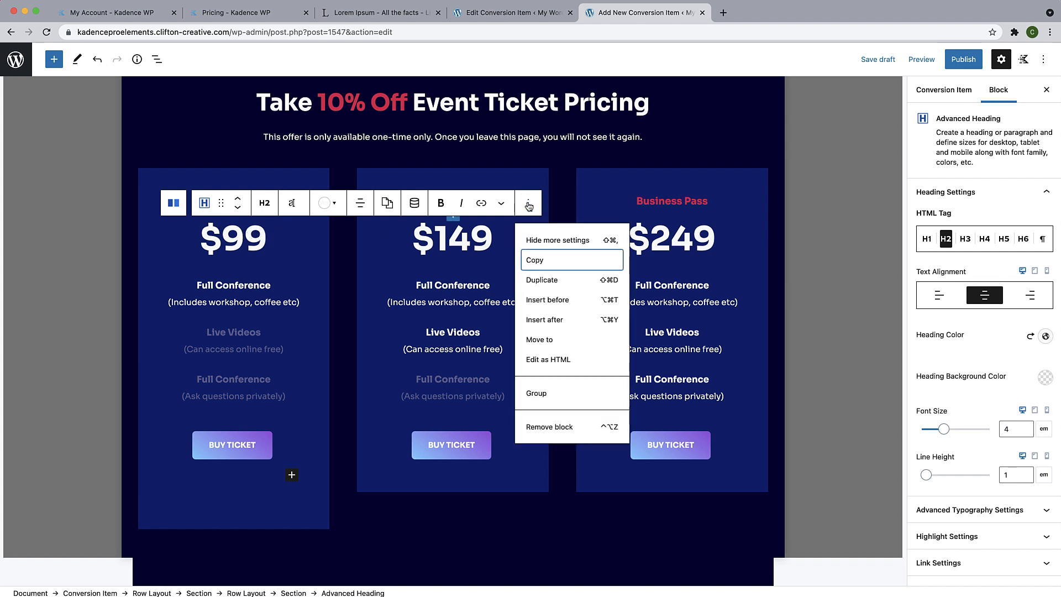
{"action": "left_click", "coordinate": [544, 281]}
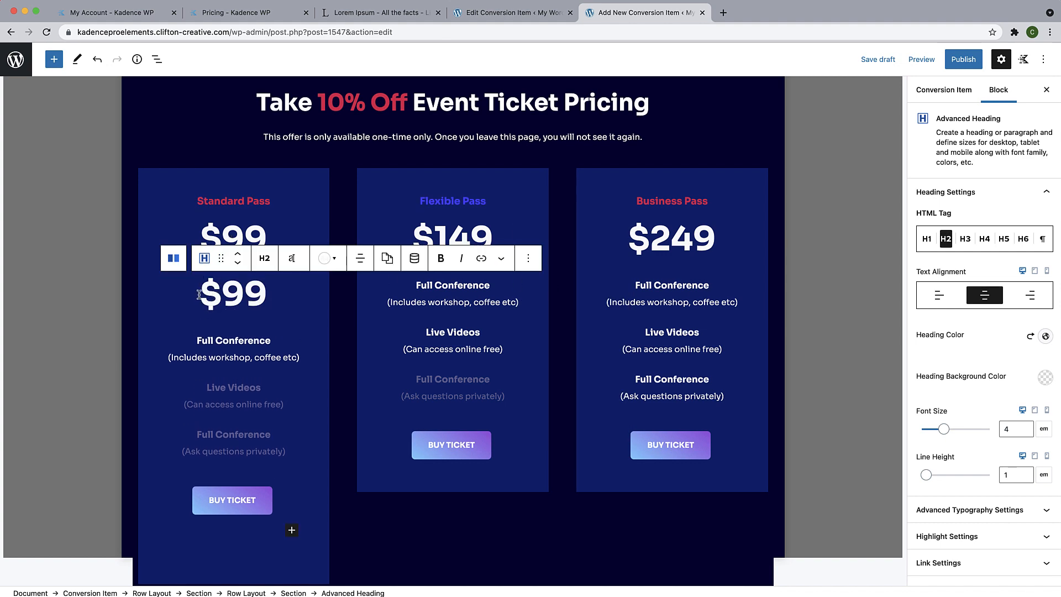
Apply strikethrough to the duplicated Standard Pass price and set its heading color to the muted purple 666699.
{"action": "left_click_drag", "start_coordinate": [204, 294], "coordinate": [256, 296]}
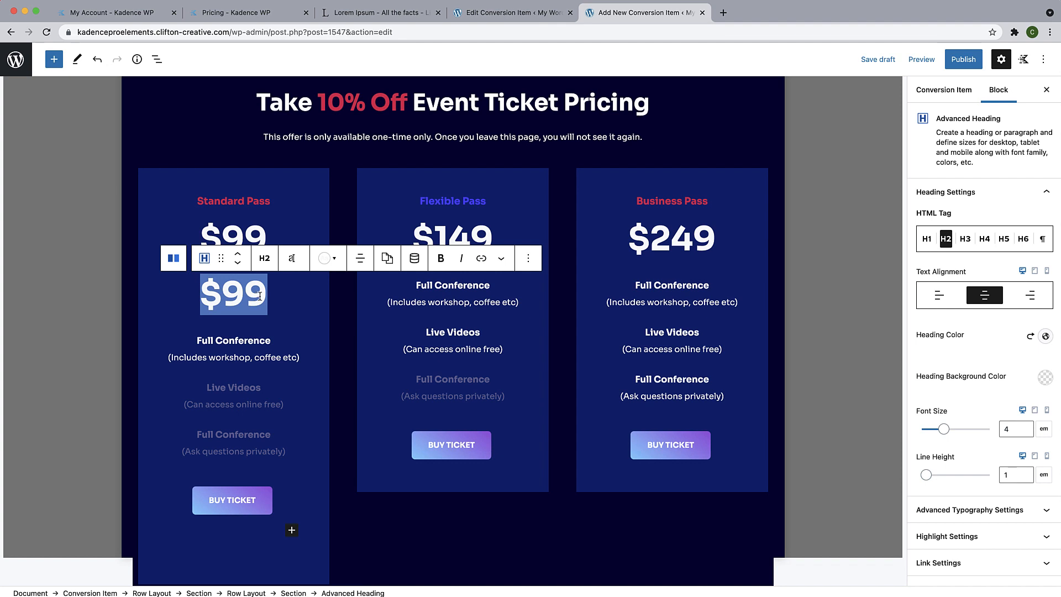
{"action": "left_click", "coordinate": [502, 267]}
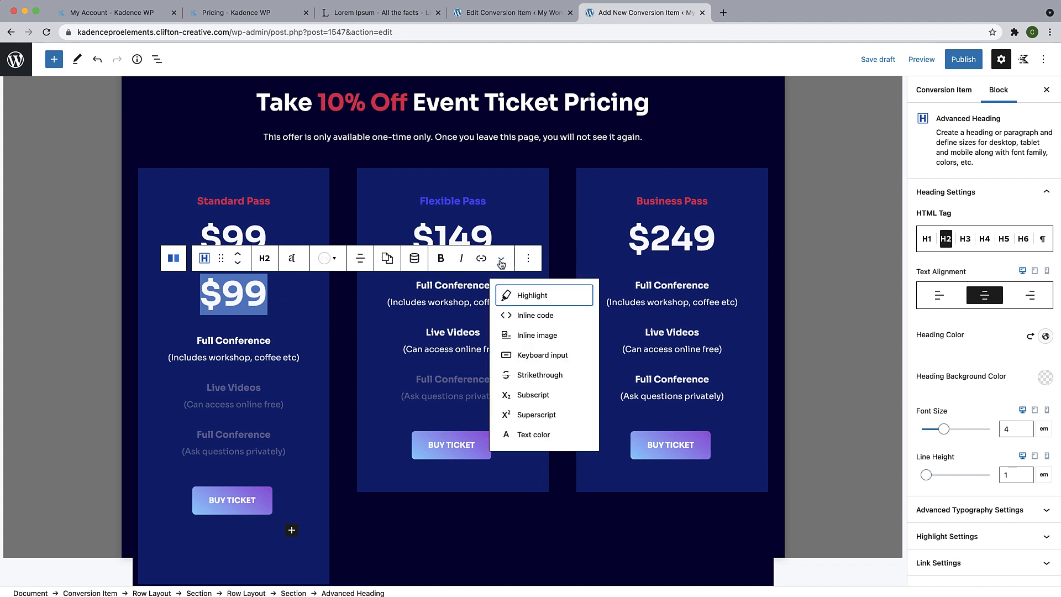
{"action": "left_click", "coordinate": [529, 376]}
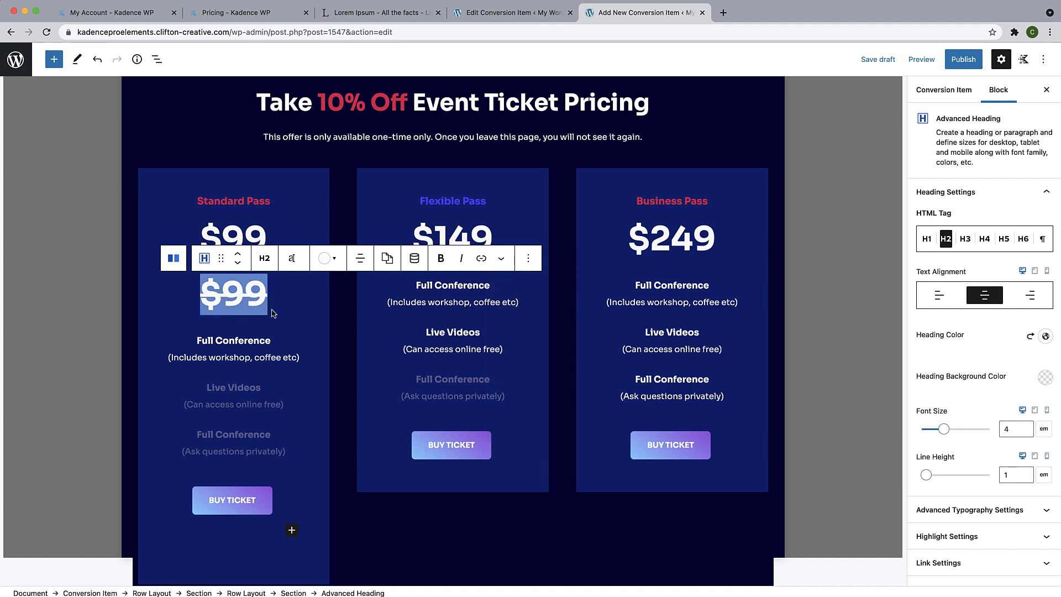
{"action": "left_click", "coordinate": [330, 258]}
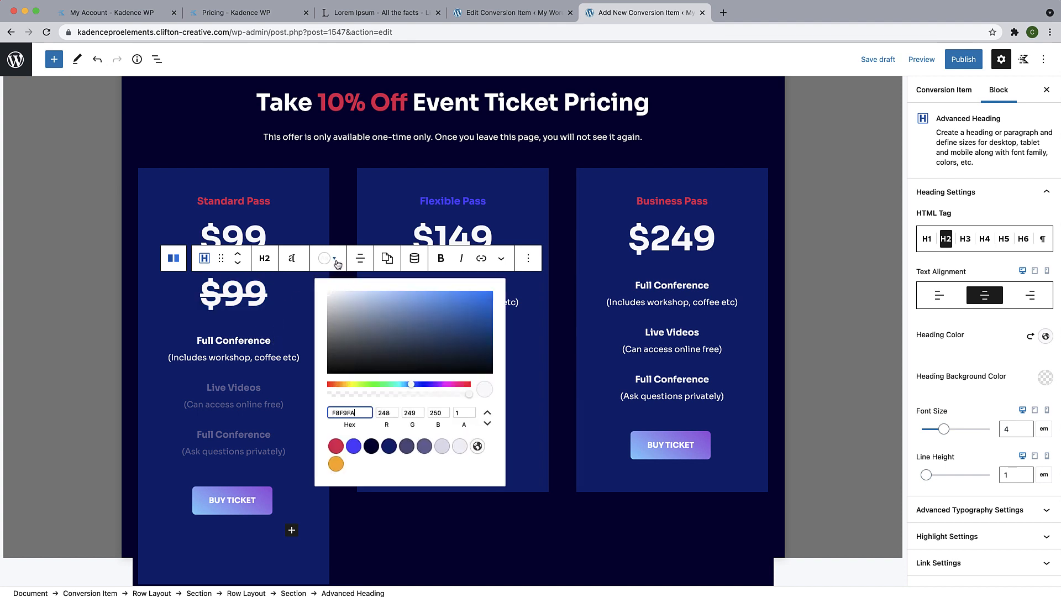
{"action": "left_click", "coordinate": [443, 447]}
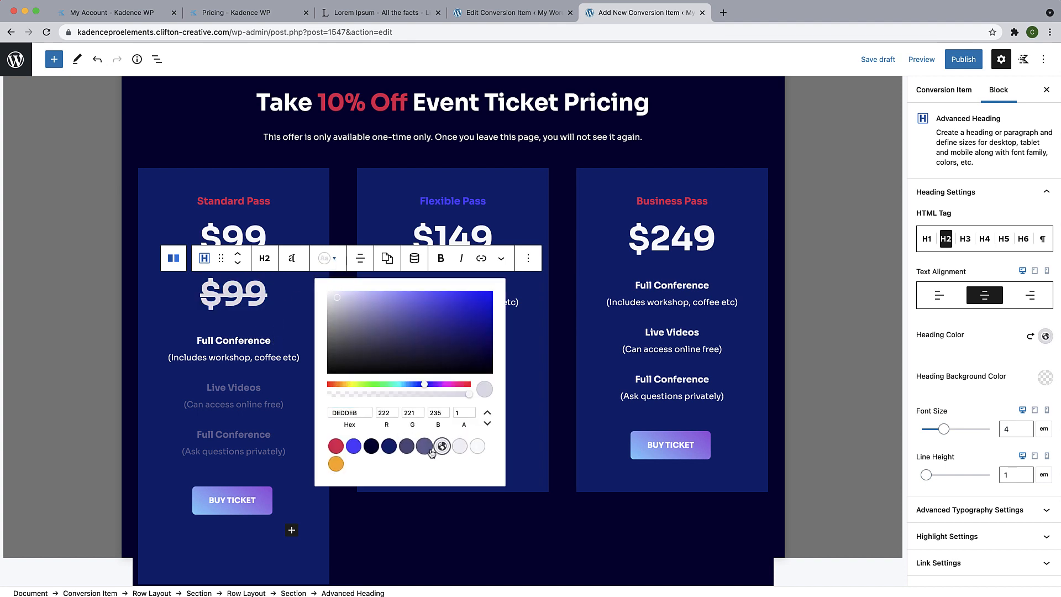
{"action": "left_click", "coordinate": [425, 445]}
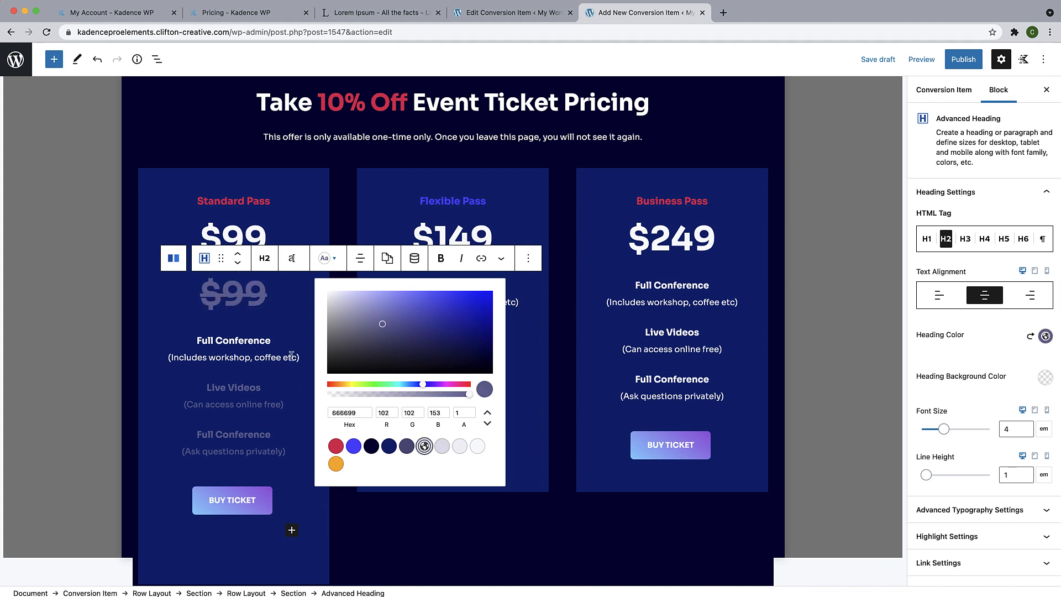
Change the upper Standard Pass price to $89.
{"action": "left_click", "coordinate": [244, 231]}
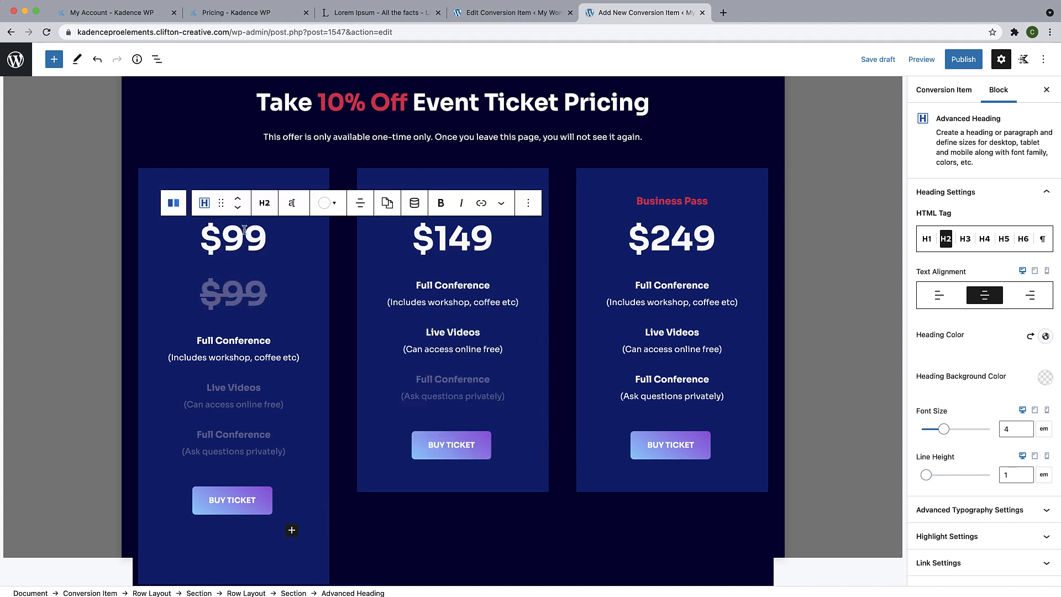
{"action": "key", "text": "BackSpace"}
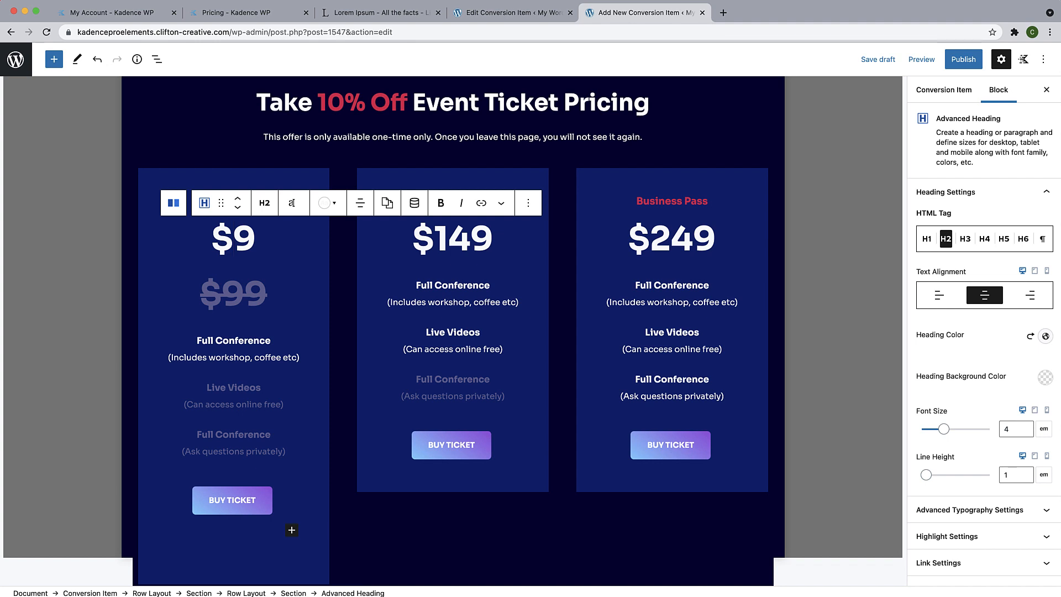
{"action": "type", "text": "8"}
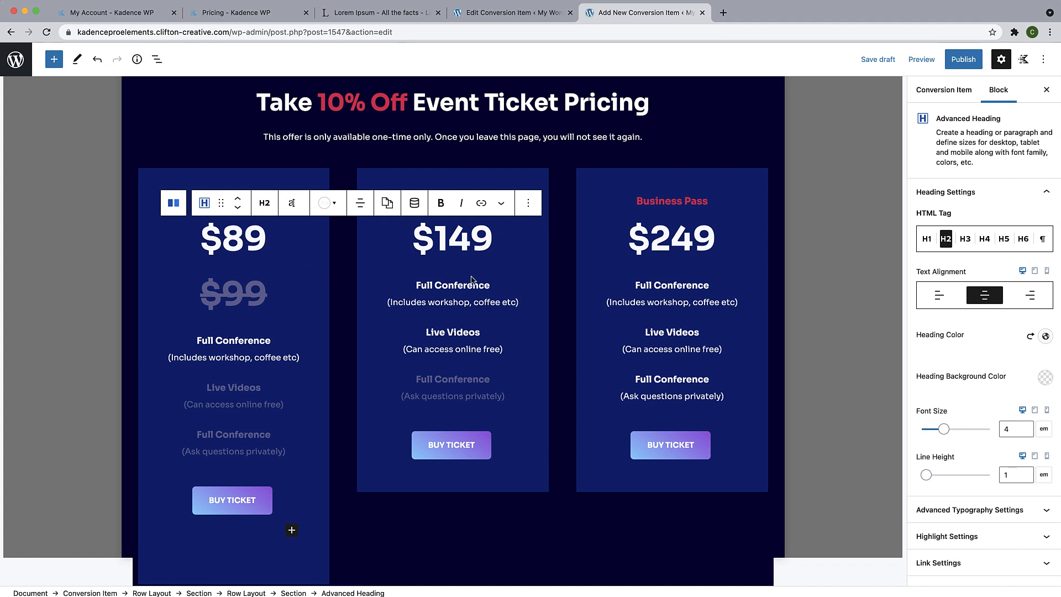
Duplicate the $149 price heading in the Flexible Pass column.
{"action": "left_click", "coordinate": [470, 239]}
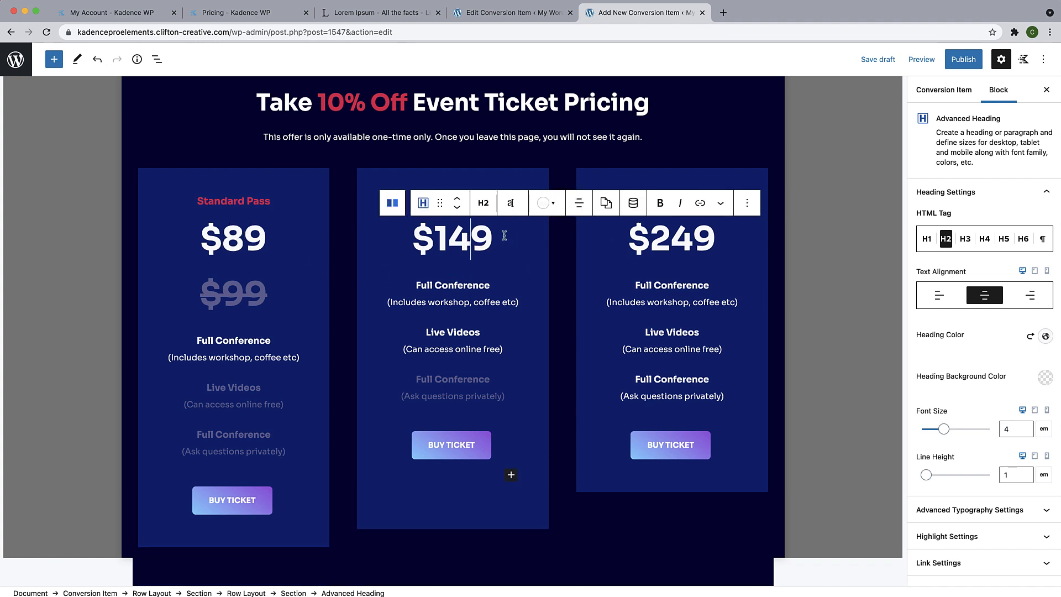
{"action": "left_click", "coordinate": [747, 203]}
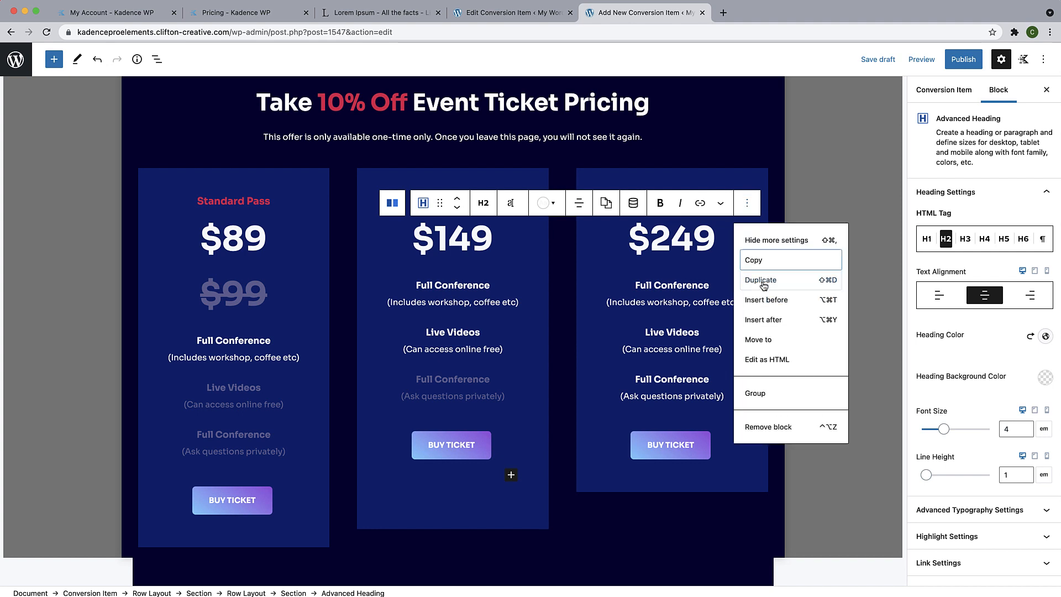
{"action": "left_click", "coordinate": [760, 280]}
Apply strikethrough to the duplicated Flexible Pass price and give it the same muted purple color as the struck-out Standard Pass price.
{"action": "left_click_drag", "start_coordinate": [413, 293], "coordinate": [506, 294]}
{"action": "left_click", "coordinate": [721, 259]}
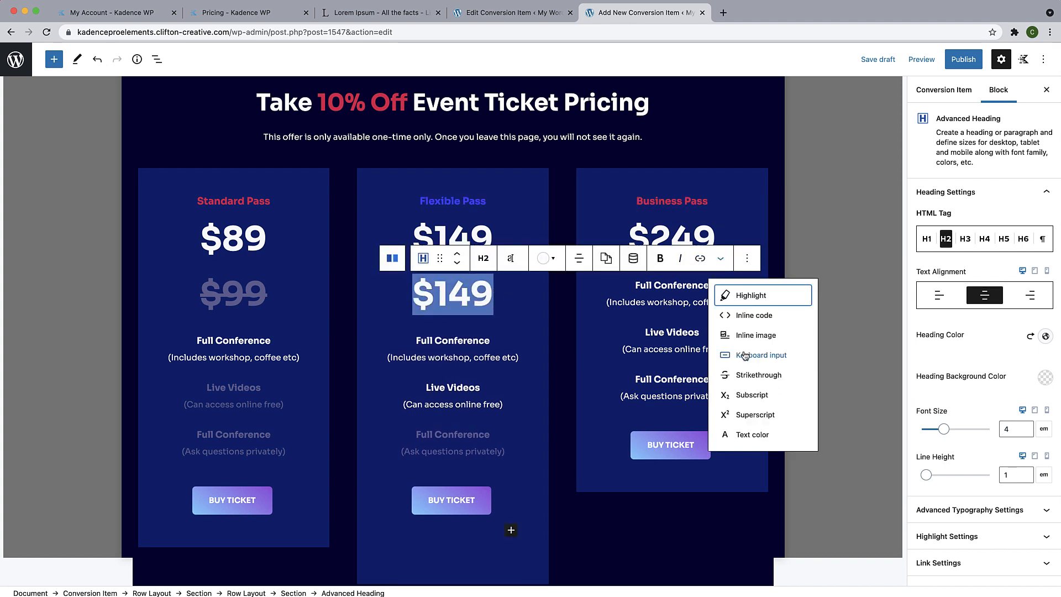
{"action": "left_click", "coordinate": [752, 373]}
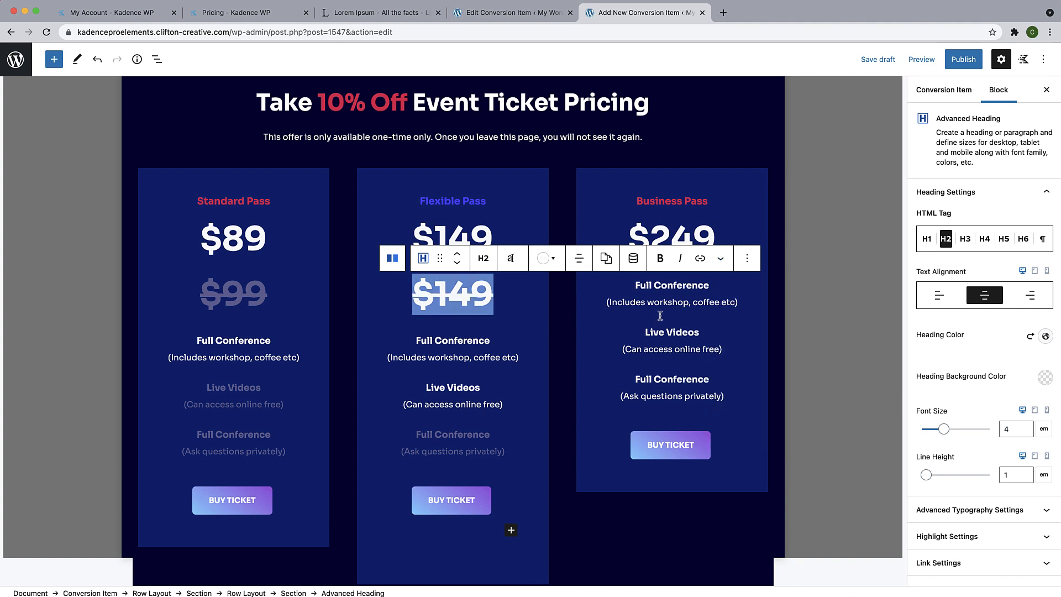
{"action": "left_click", "coordinate": [543, 258]}
{"action": "left_click", "coordinate": [644, 446]}
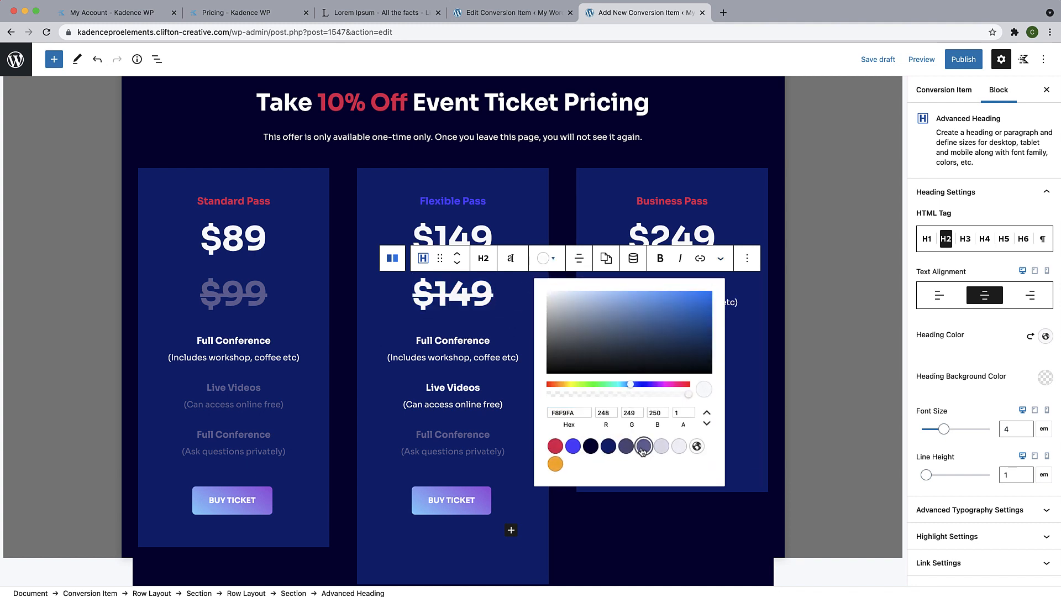
Change the upper Flexible Pass price to $99.
{"action": "left_click", "coordinate": [502, 236]}
{"action": "left_click", "coordinate": [441, 238]}
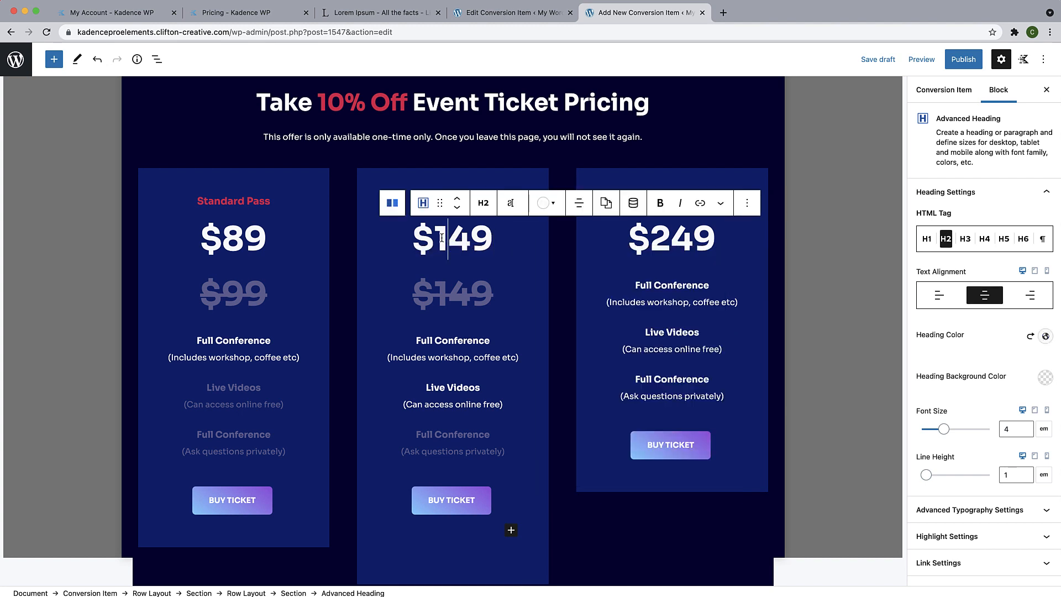
{"action": "left_click_drag", "start_coordinate": [442, 238], "coordinate": [477, 238]}
{"action": "key", "text": "BackSpace"}
{"action": "key", "text": "BackSpace"}
{"action": "type", "text": "9"}
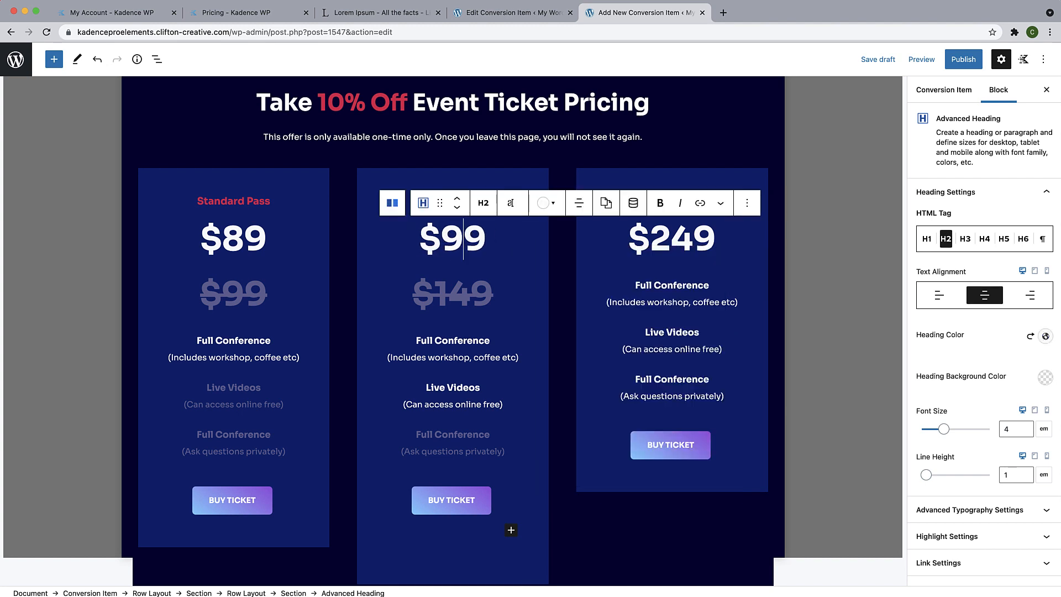
Duplicate the $249 price heading in the Business Pass column.
{"action": "left_click", "coordinate": [675, 246]}
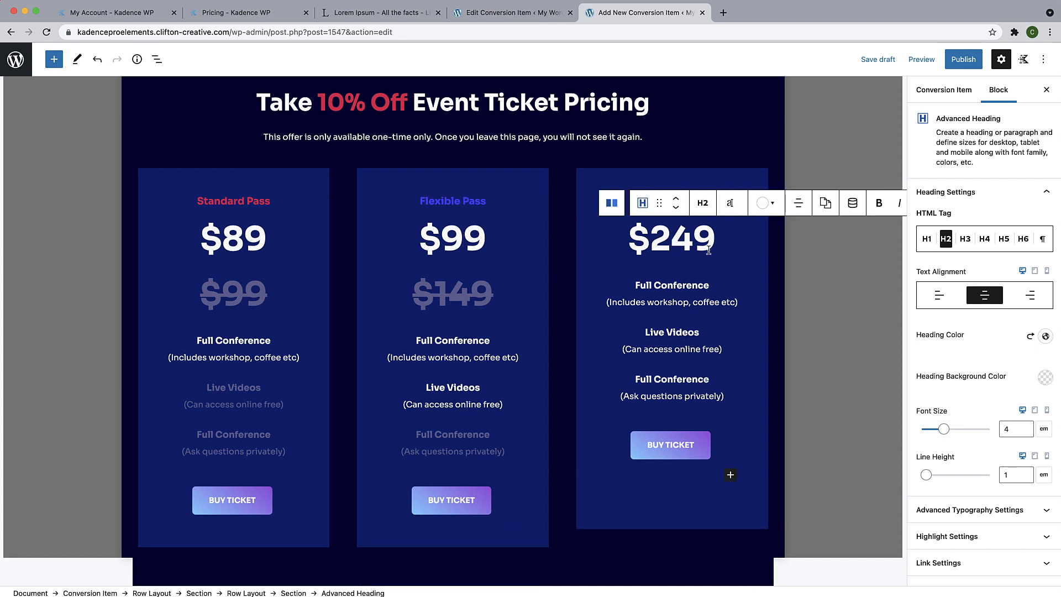
{"action": "left_click", "coordinate": [1045, 93]}
{"action": "left_click", "coordinate": [1044, 202]}
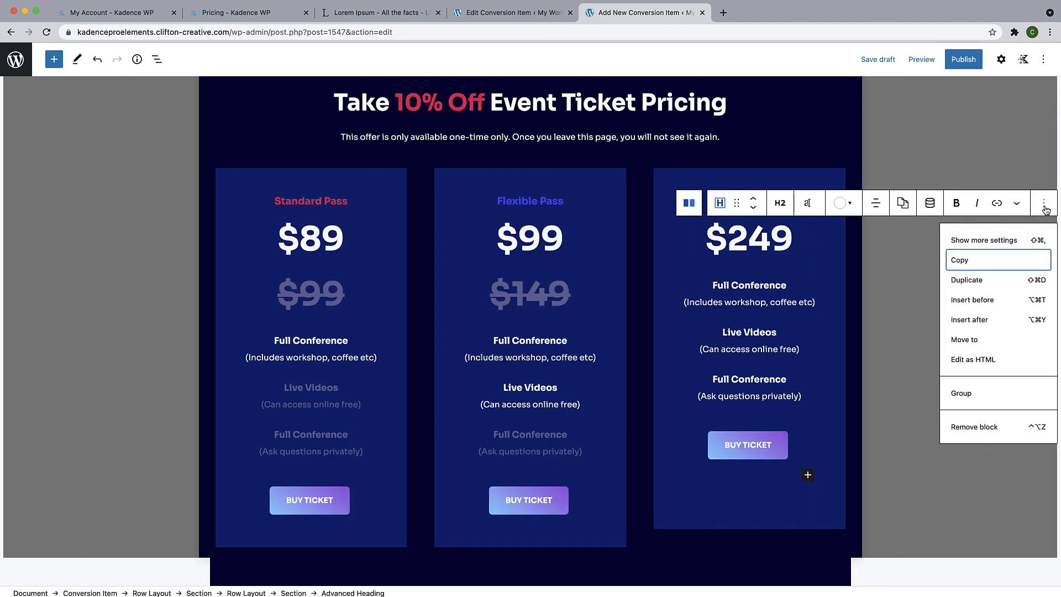
{"action": "left_click", "coordinate": [986, 280]}
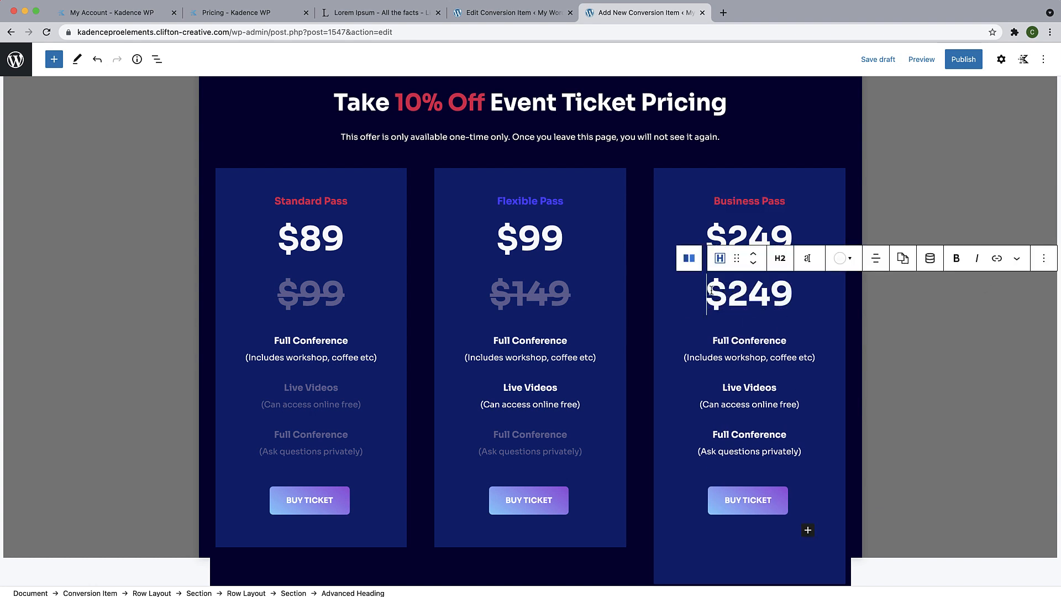
Apply strikethrough to the duplicated Business Pass price and color it the same muted purple (666699) as the other struck-out prices.
{"action": "left_click_drag", "start_coordinate": [712, 290], "coordinate": [796, 287]}
{"action": "left_click", "coordinate": [1017, 258]}
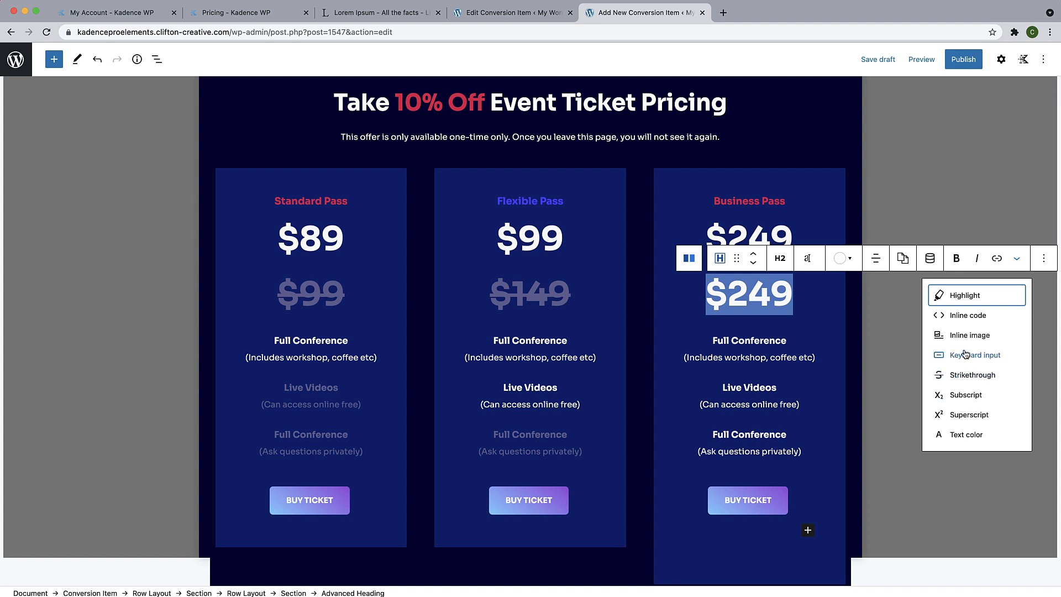
{"action": "left_click", "coordinate": [966, 375]}
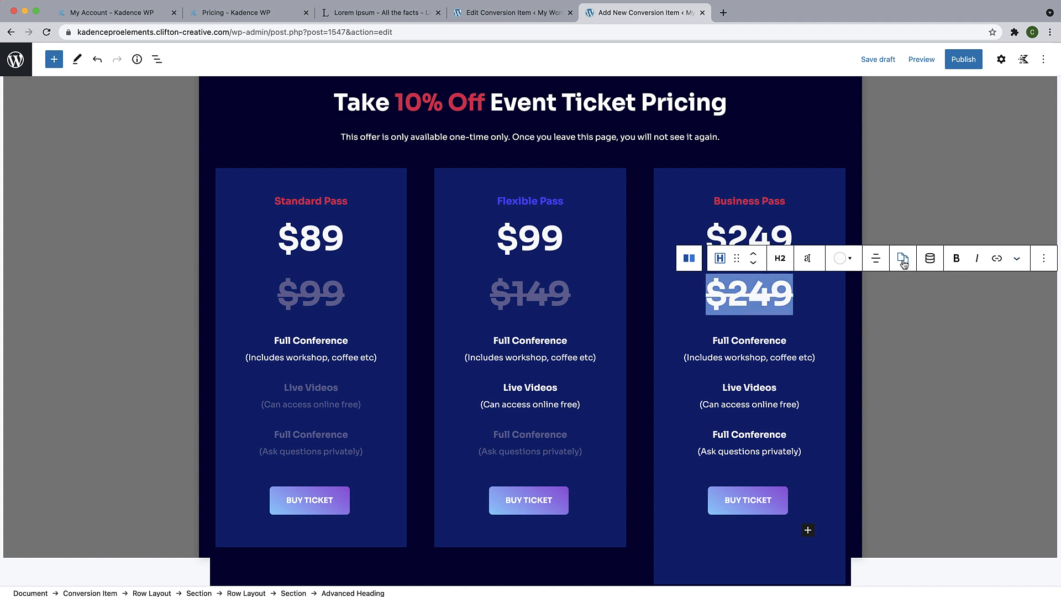
{"action": "left_click", "coordinate": [841, 258]}
{"action": "left_click", "coordinate": [940, 446]}
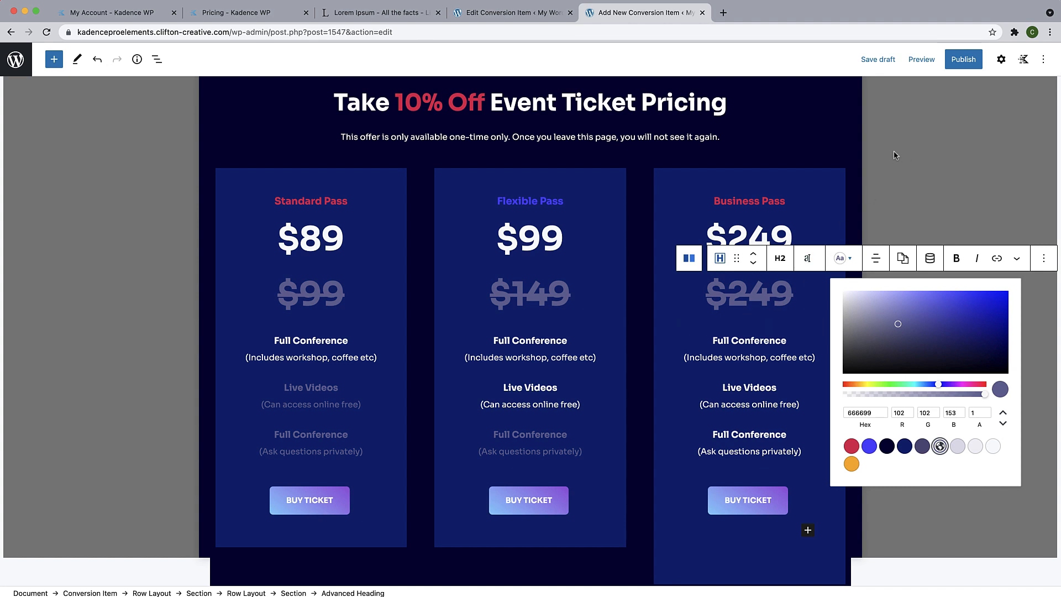
{"action": "left_click", "coordinate": [816, 178]}
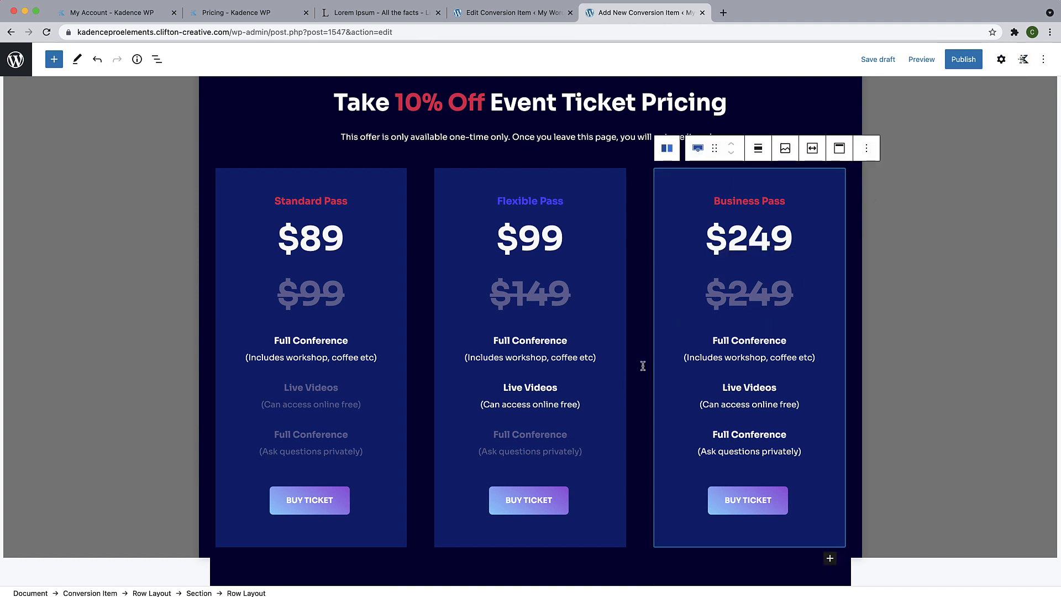
{"action": "left_click", "coordinate": [770, 295]}
{"action": "left_click_drag", "start_coordinate": [761, 295], "coordinate": [755, 295]}
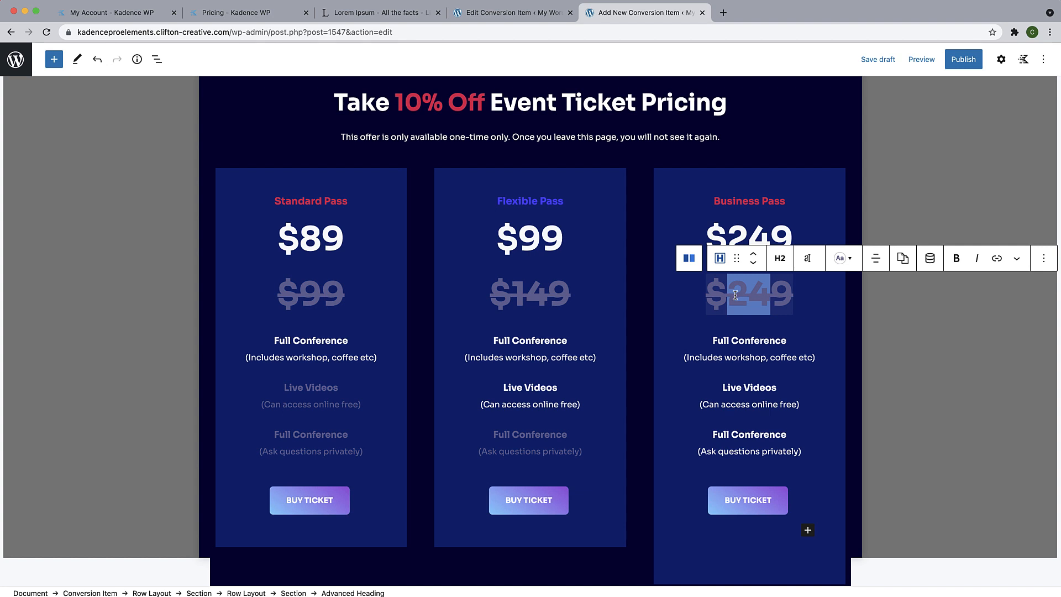
{"action": "type", "text": "225"}
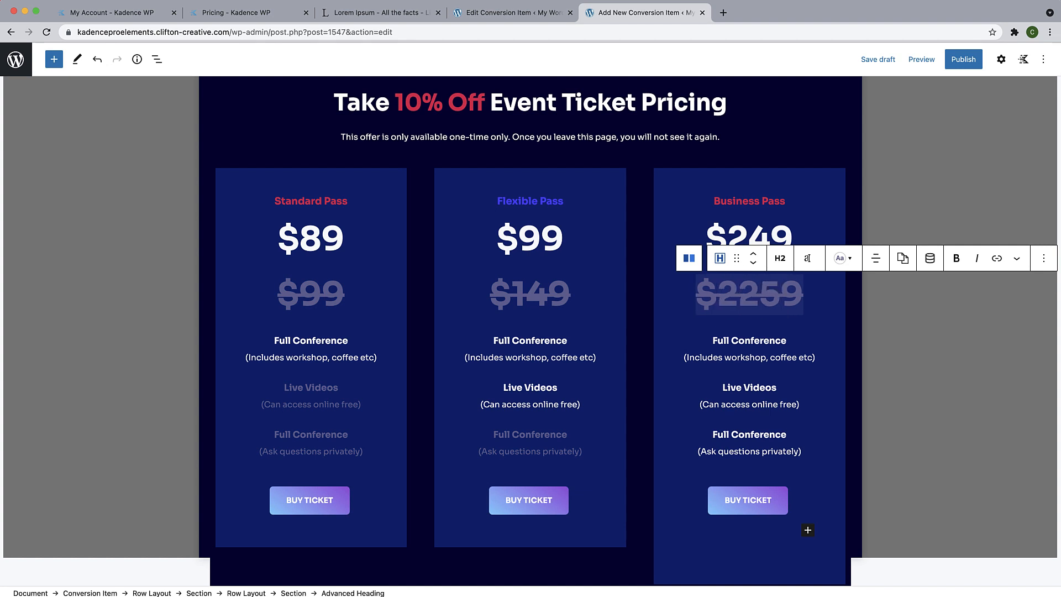
{"action": "key", "text": "BackSpace"}
{"action": "key", "text": "BackSpace"}
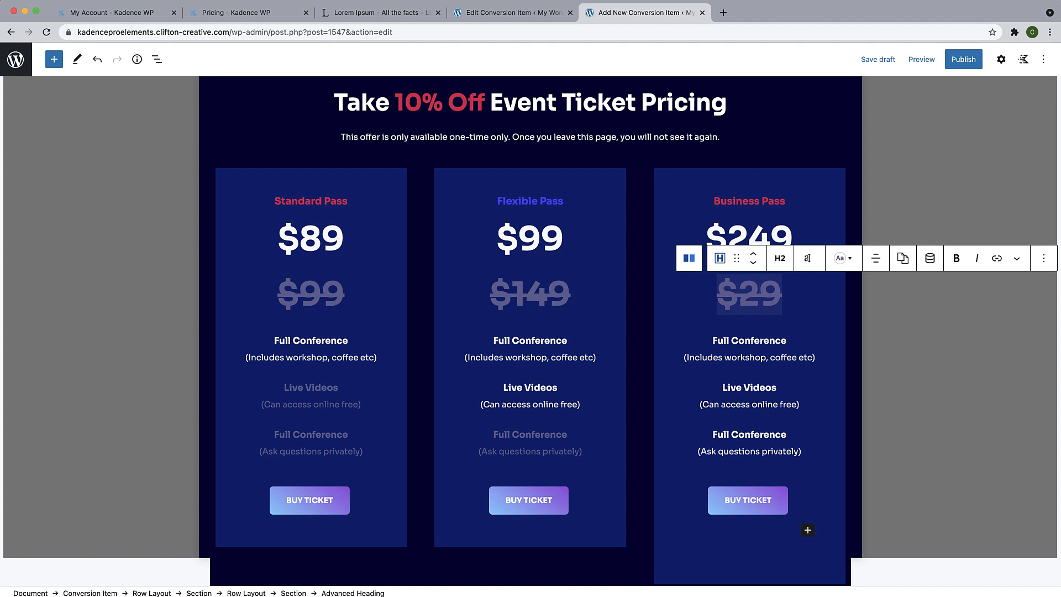
{"action": "type", "text": "4"}
Change the upper Business Pass price to $225.
{"action": "left_click", "coordinate": [769, 235]}
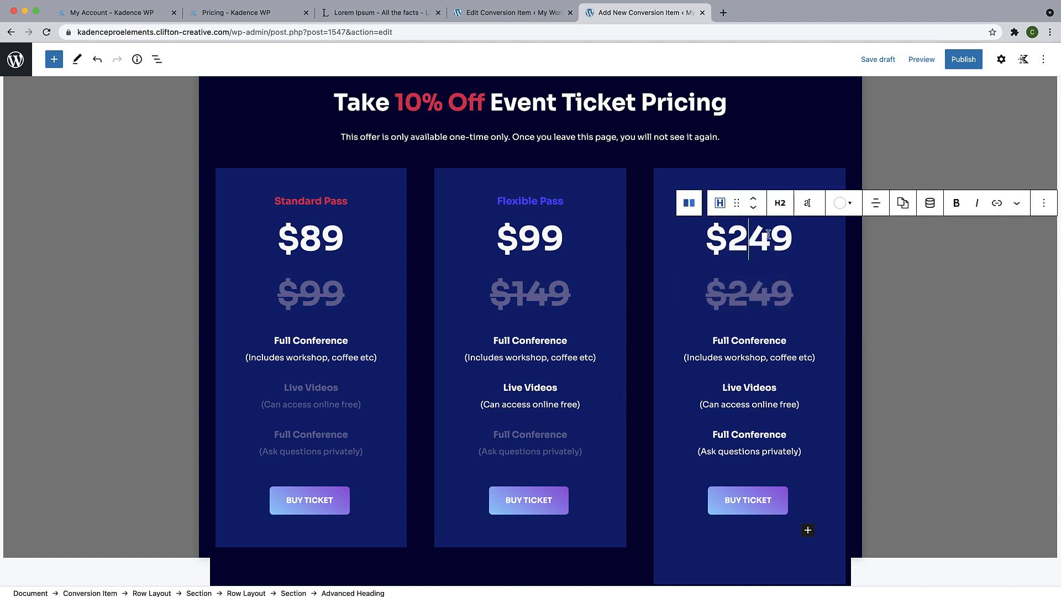
{"action": "left_click_drag", "start_coordinate": [795, 235], "coordinate": [759, 235]}
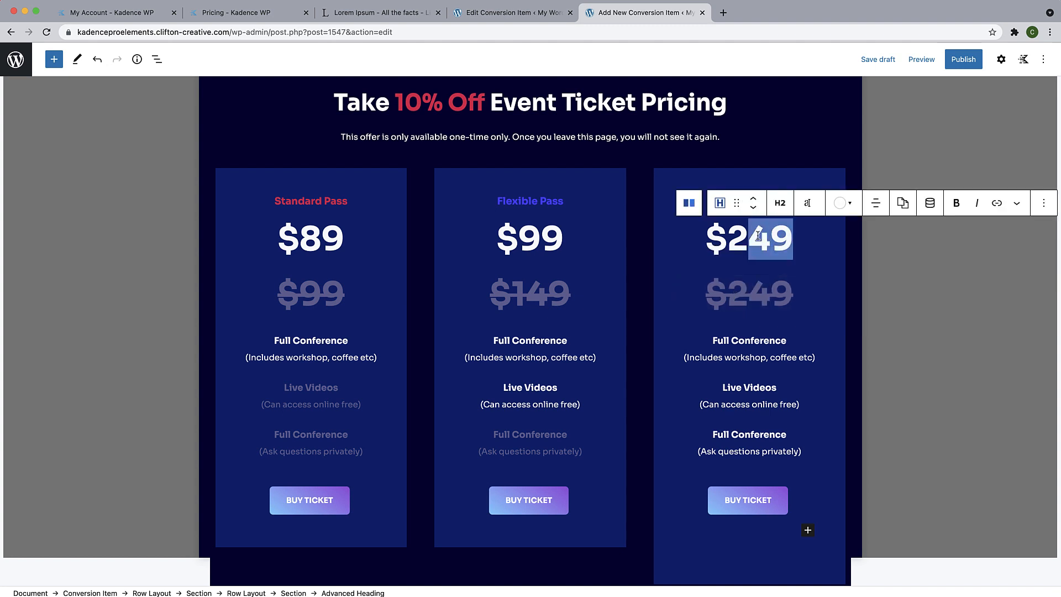
{"action": "type", "text": "25"}
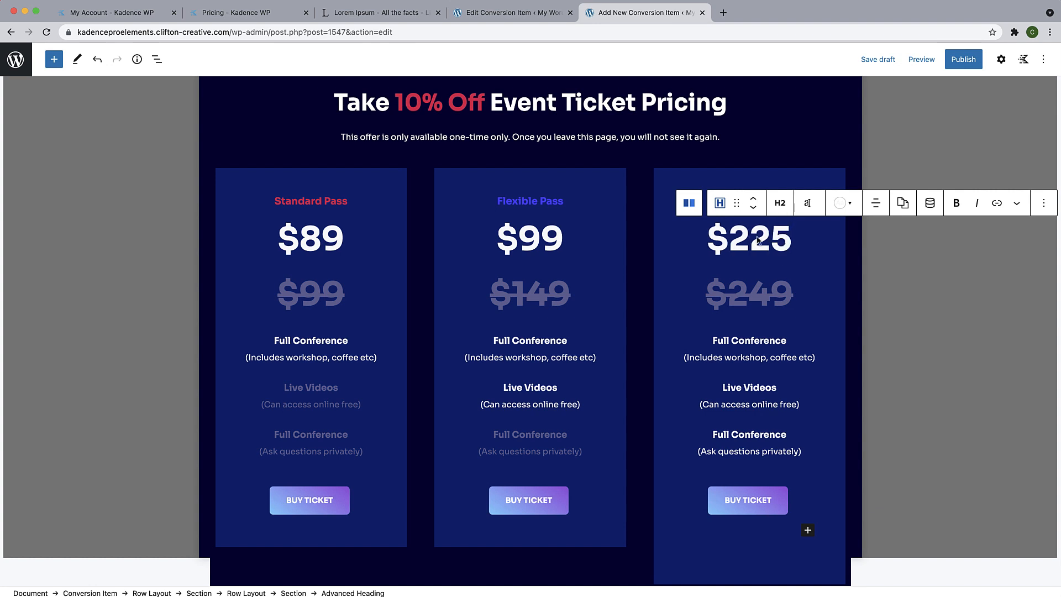
{"action": "left_click", "coordinate": [747, 321]}
{"action": "left_click", "coordinate": [690, 298]}
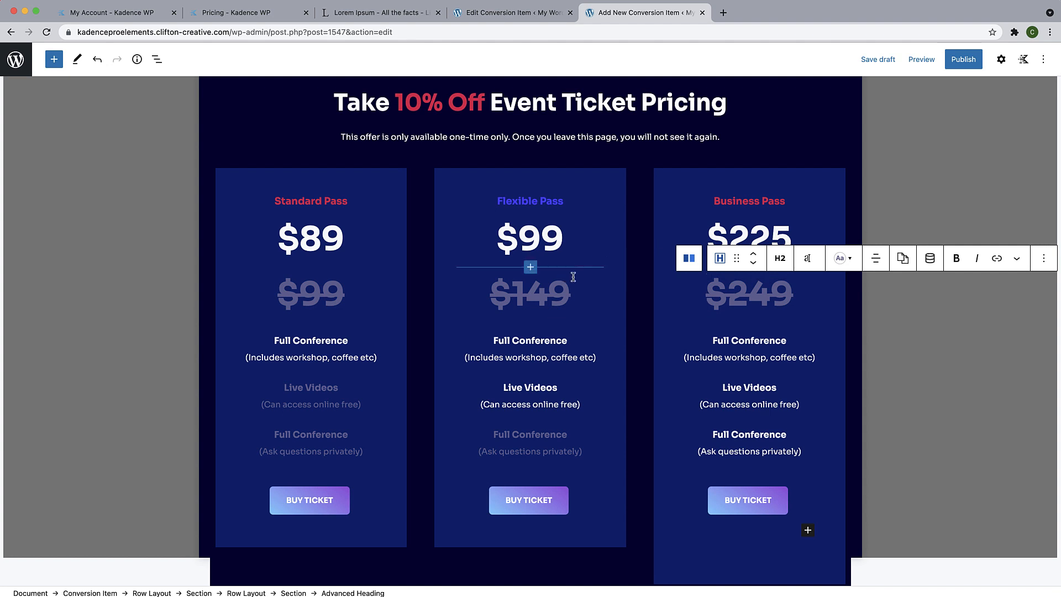
Duplicate the Standard Pass title, reword the copy as "Was" and place it between the $89 and struck-out $99 prices.
{"action": "left_click", "coordinate": [336, 201]}
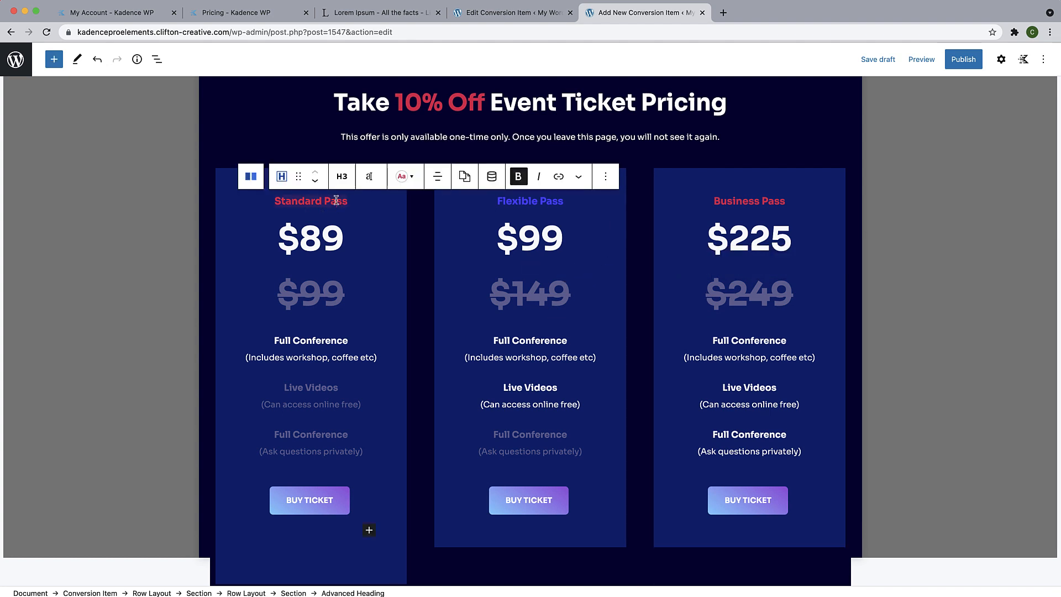
{"action": "left_click", "coordinate": [605, 176]}
{"action": "left_click", "coordinate": [635, 255]}
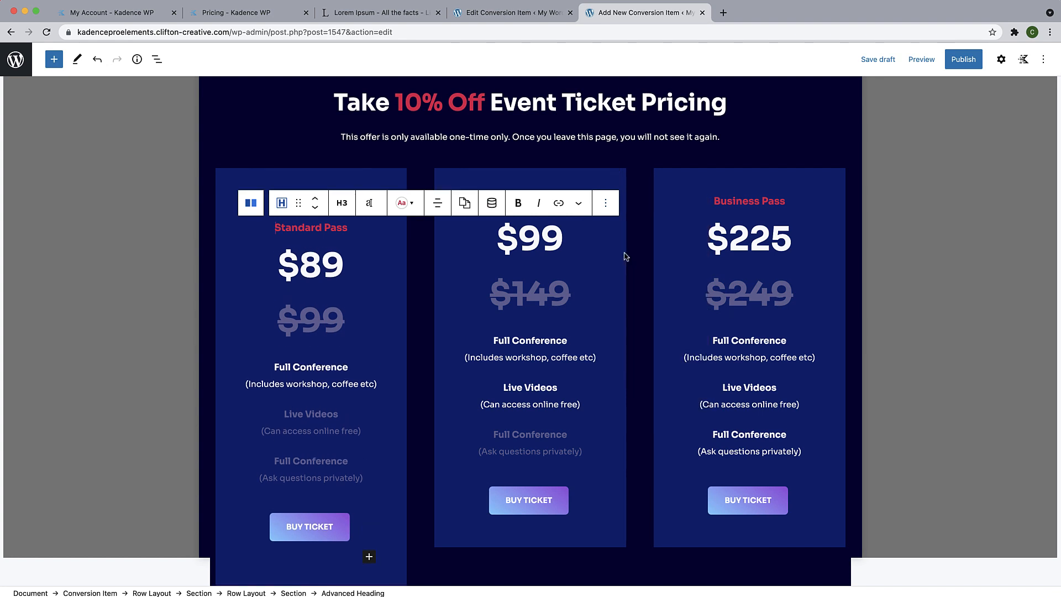
{"action": "left_click_drag", "start_coordinate": [275, 228], "coordinate": [362, 228]}
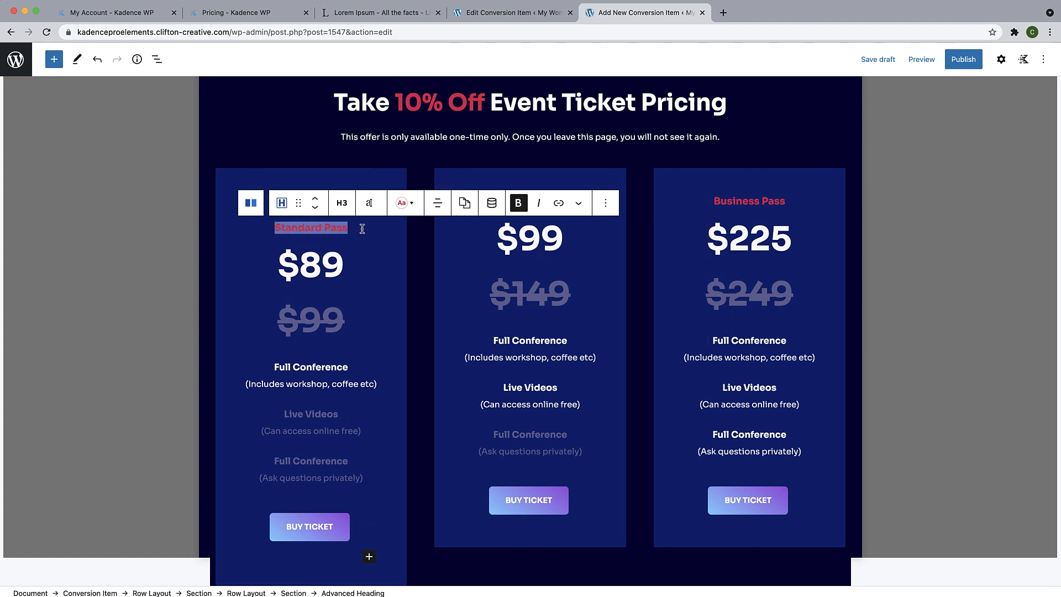
{"action": "type", "text": "Was"}
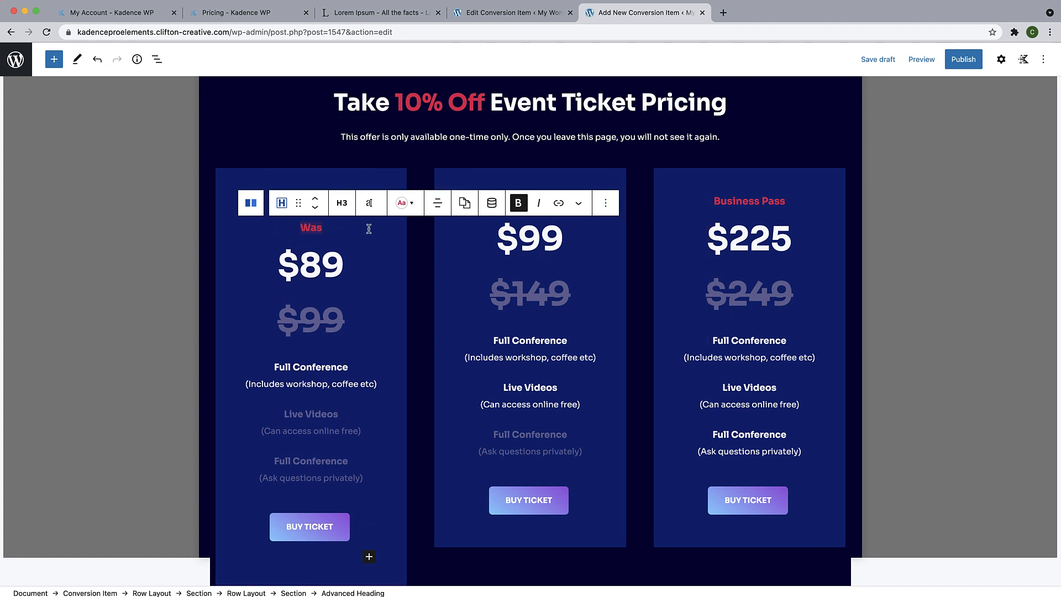
{"action": "left_click", "coordinate": [315, 207]}
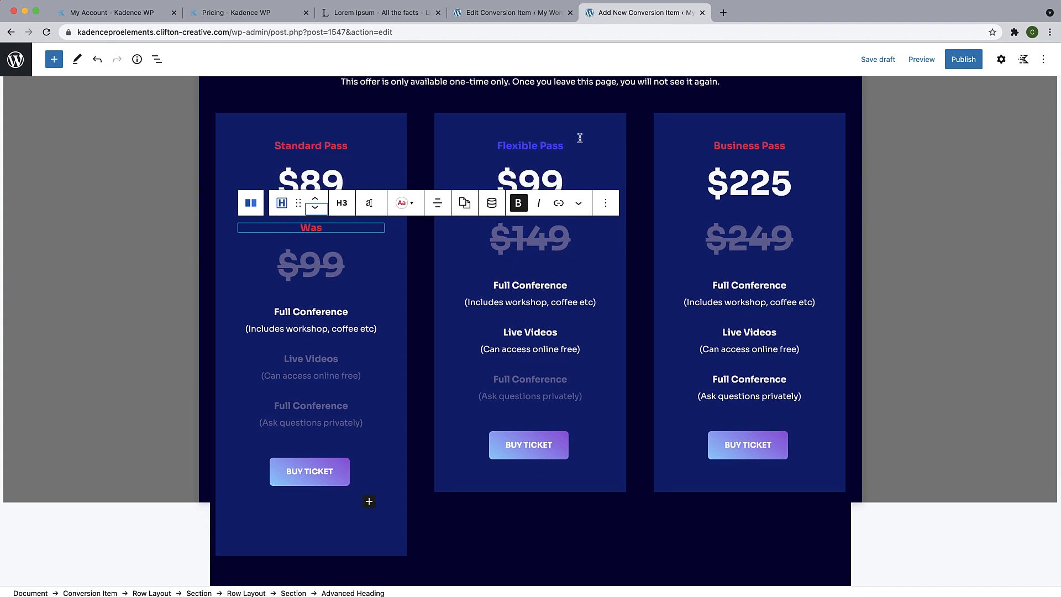
Duplicate the Flexible Pass title, reword the copy as "Was" and place it between the $99 and struck-out $149 prices.
{"action": "left_click", "coordinate": [541, 146]}
{"action": "left_click", "coordinate": [824, 121]}
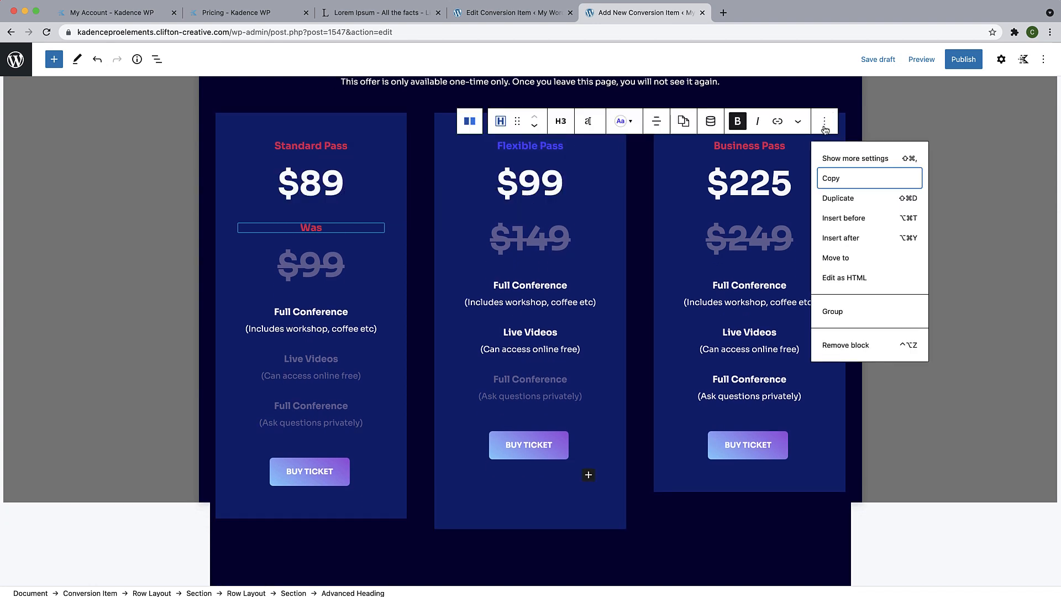
{"action": "left_click", "coordinate": [831, 197]}
{"action": "left_click_drag", "start_coordinate": [498, 175], "coordinate": [560, 175]}
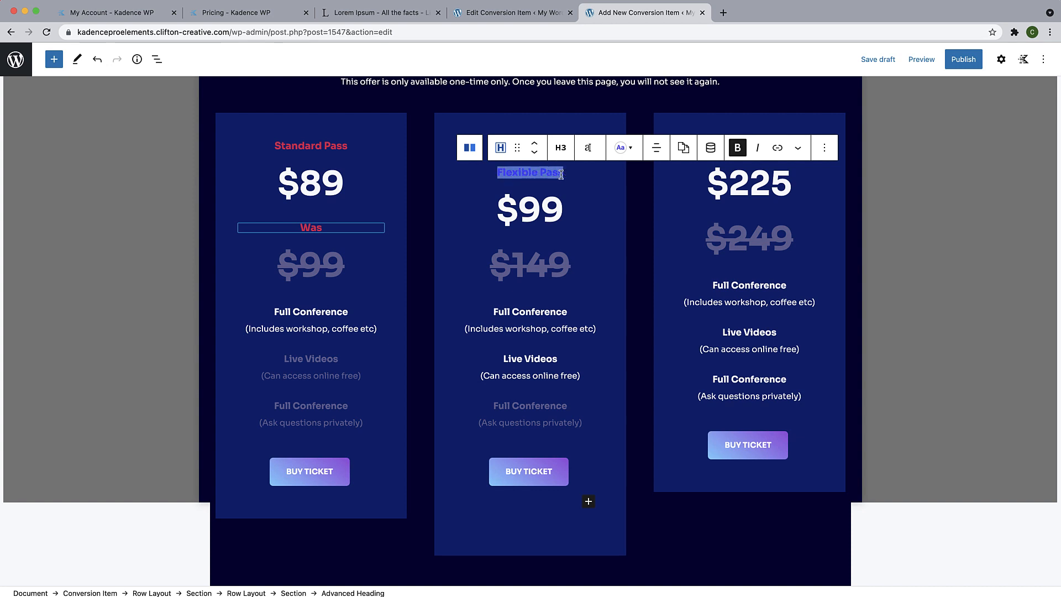
{"action": "type", "text": "Was"}
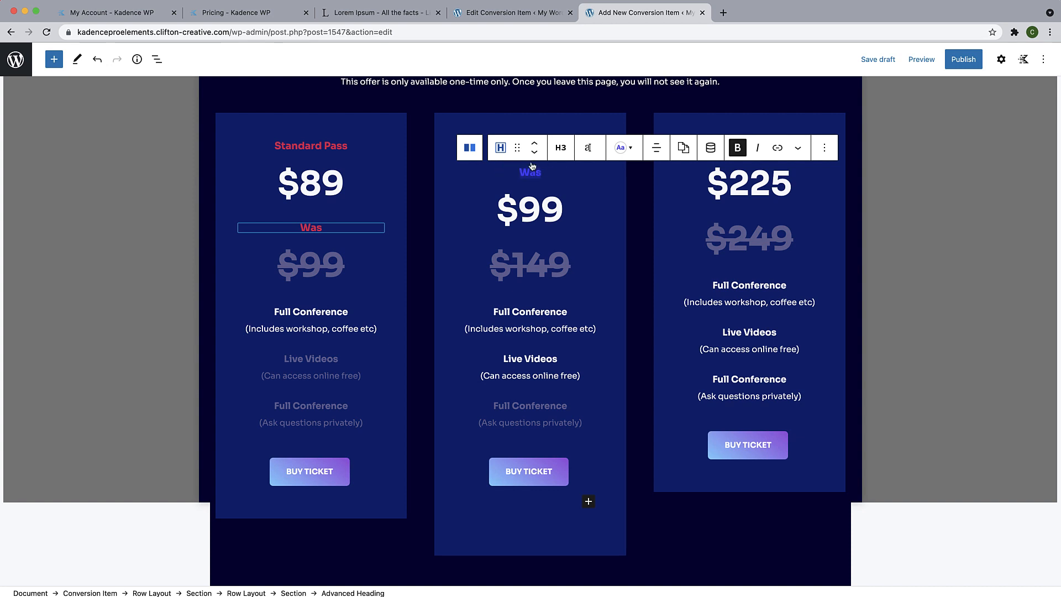
{"action": "left_click", "coordinate": [534, 153]}
Duplicate the Business Pass title, reword the copy as "Was" and place it between the $225 and struck-out $249 prices.
{"action": "left_click", "coordinate": [732, 91]}
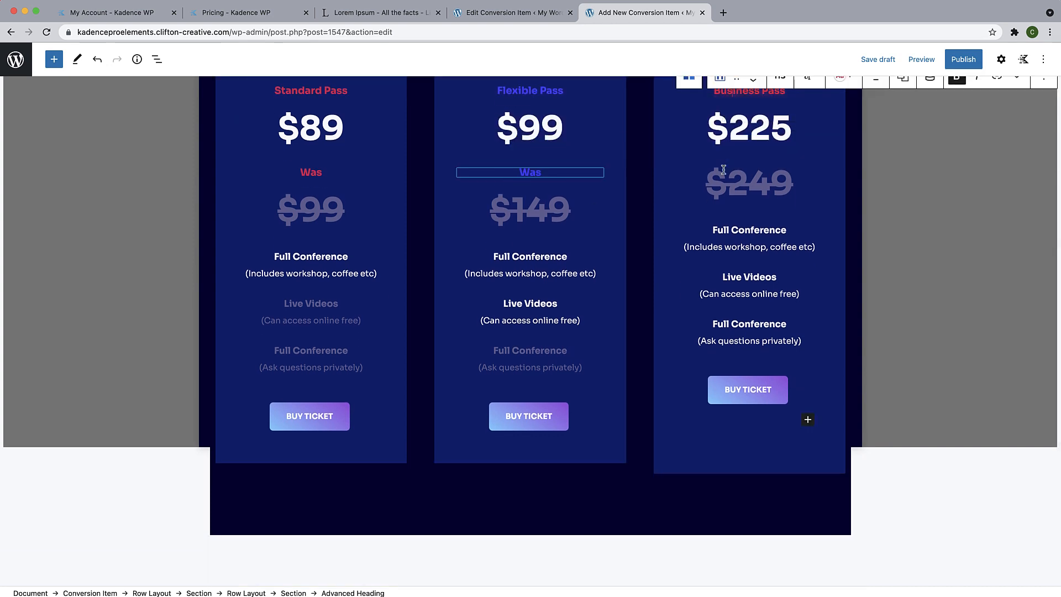
{"action": "scroll", "coordinate": [724, 170], "scroll_direction": "up", "scroll_amount": 2}
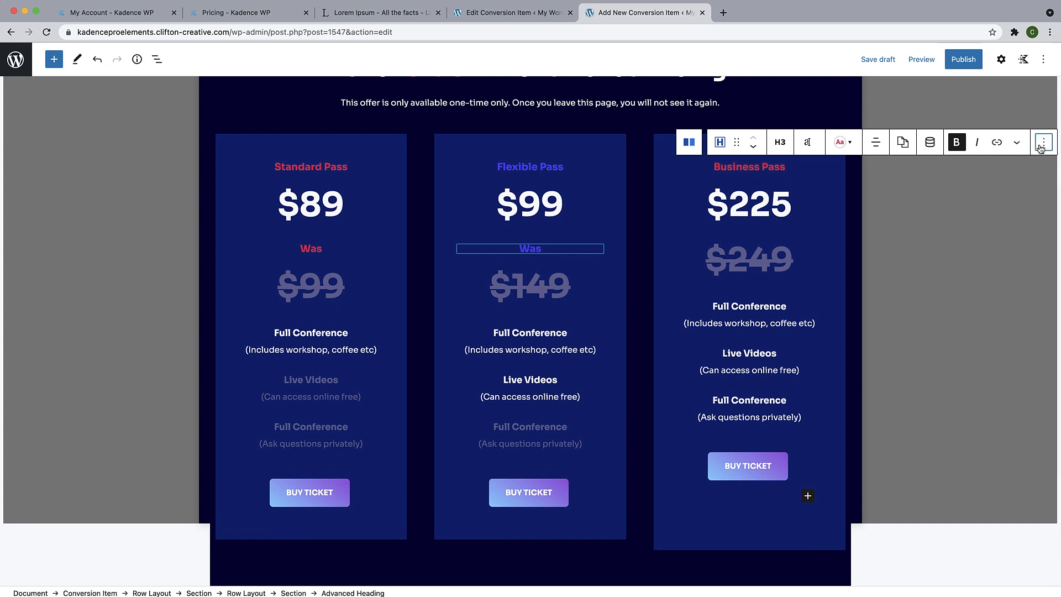
{"action": "left_click", "coordinate": [1043, 143]}
{"action": "left_click", "coordinate": [983, 221]}
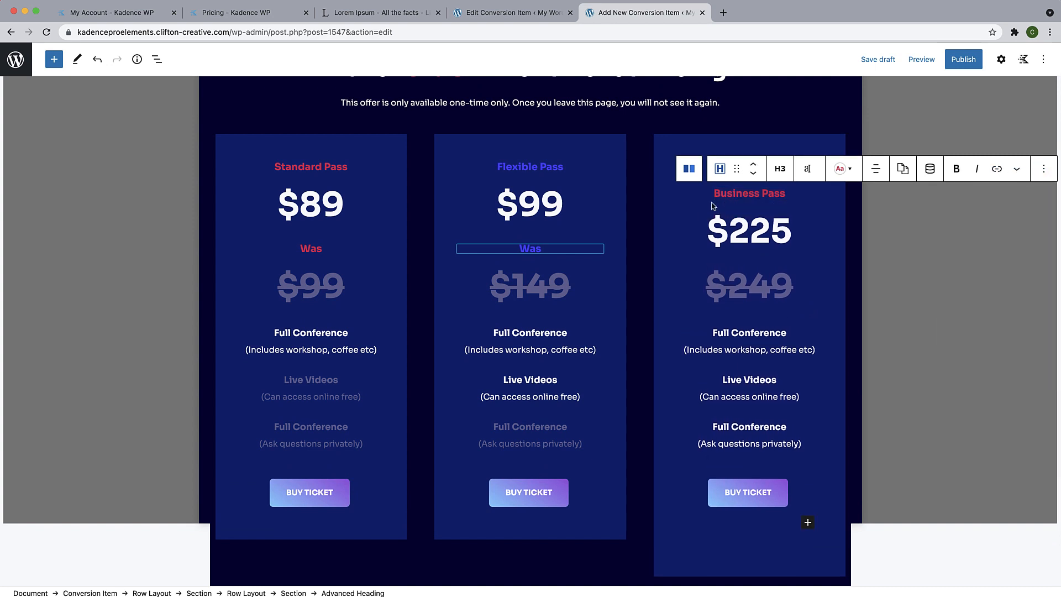
{"action": "left_click_drag", "start_coordinate": [720, 193], "coordinate": [790, 197]}
{"action": "key", "text": "BackSpace"}
{"action": "key", "text": "BackSpace"}
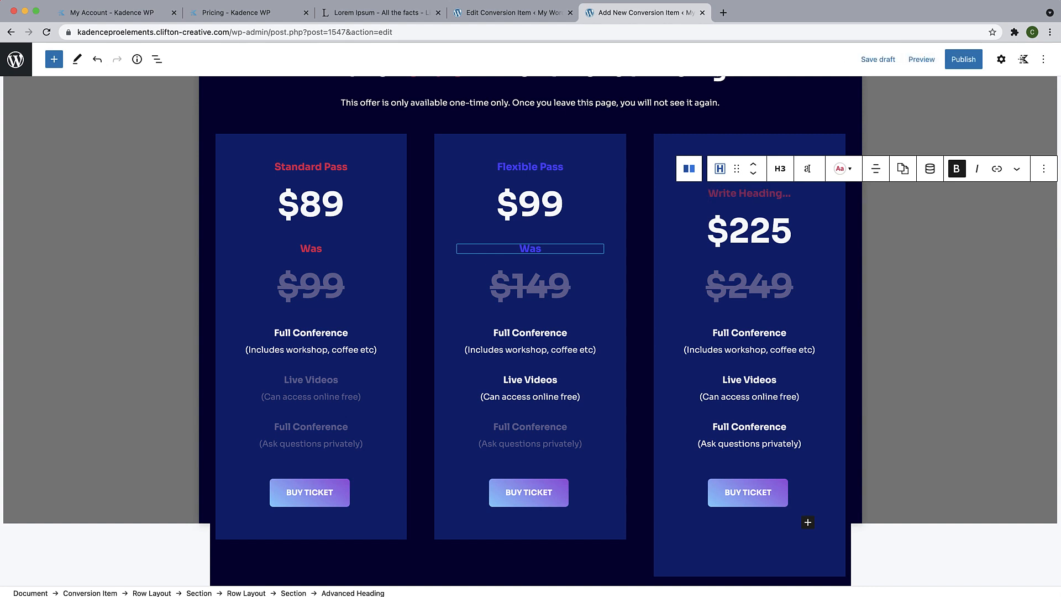
{"action": "type", "text": "Was"}
{"action": "left_click", "coordinate": [754, 173]}
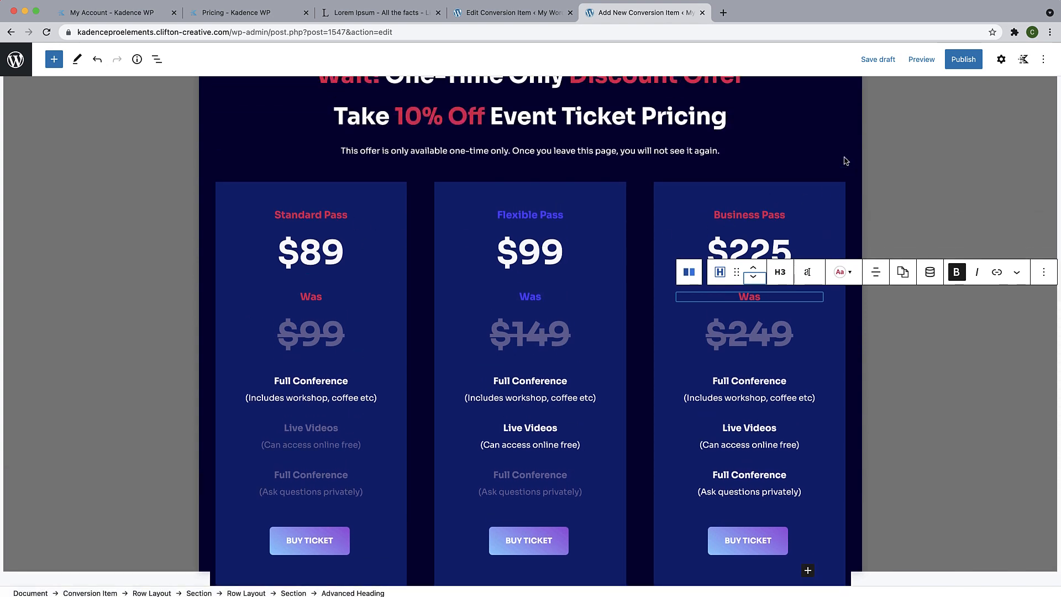
Check the finished popup layout and publish the New Discount Offer conversion item.
{"action": "scroll", "coordinate": [773, 260], "scroll_direction": "down", "scroll_amount": 5}
{"action": "scroll", "coordinate": [773, 262], "scroll_direction": "up", "scroll_amount": 10}
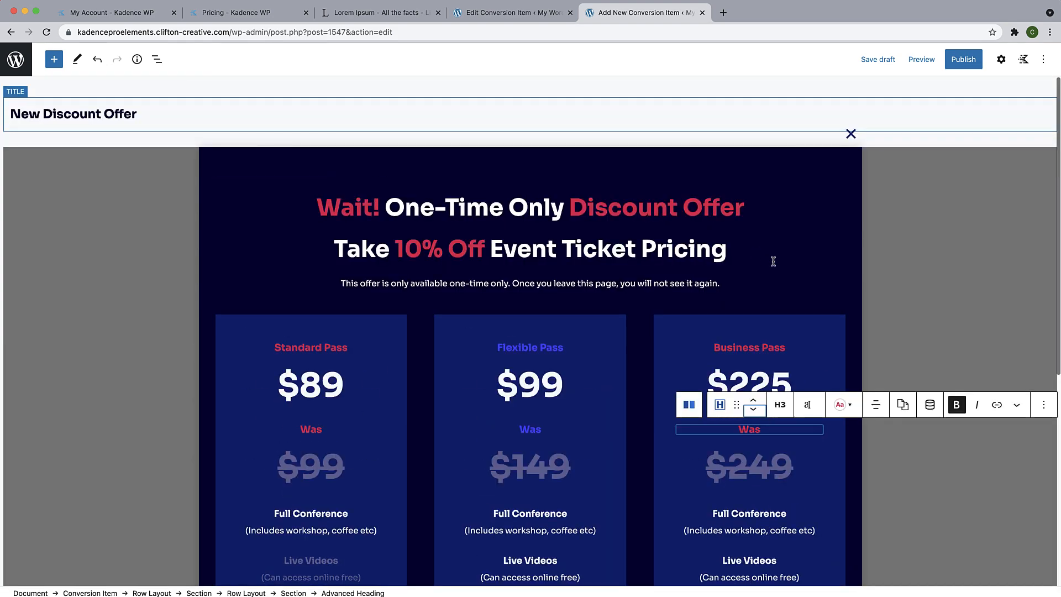
{"action": "left_click", "coordinate": [773, 261]}
{"action": "scroll", "coordinate": [767, 232], "scroll_direction": "down", "scroll_amount": 2}
{"action": "scroll", "coordinate": [767, 232], "scroll_direction": "up", "scroll_amount": 2}
{"action": "left_click", "coordinate": [1001, 59]}
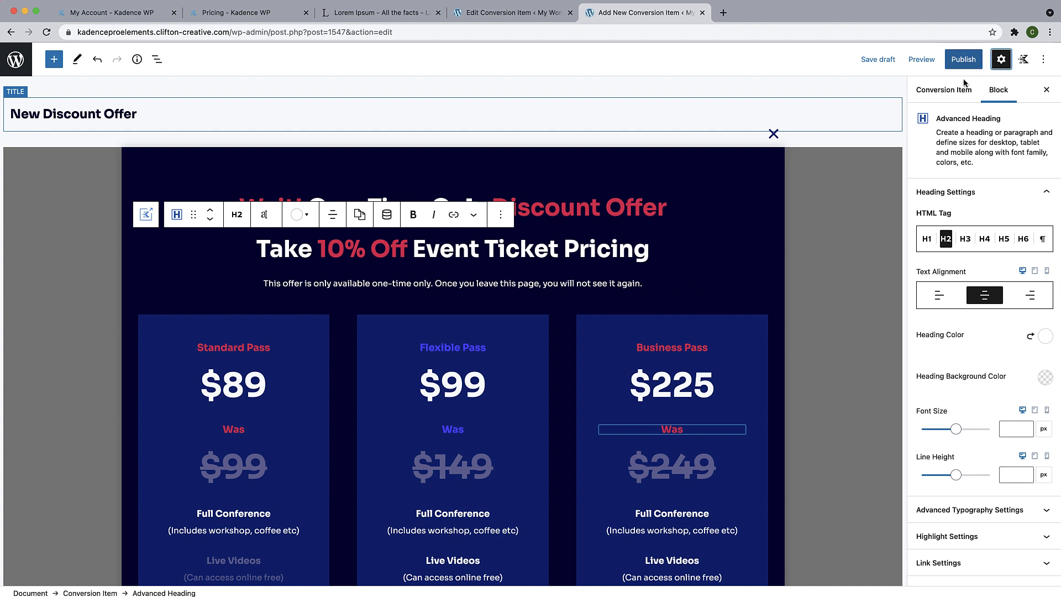
{"action": "left_click", "coordinate": [974, 64]}
{"action": "left_click", "coordinate": [974, 64]}
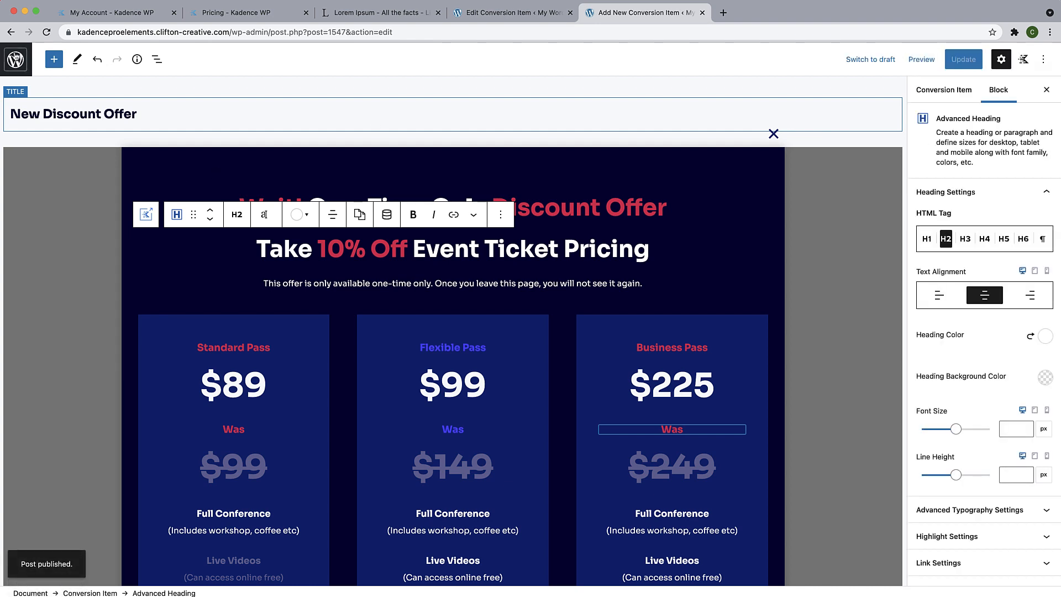
Visit the live site and follow the early-bird popup's Get Registered link to the Registration page.
{"action": "left_click", "coordinate": [16, 59]}
{"action": "left_click", "coordinate": [48, 53]}
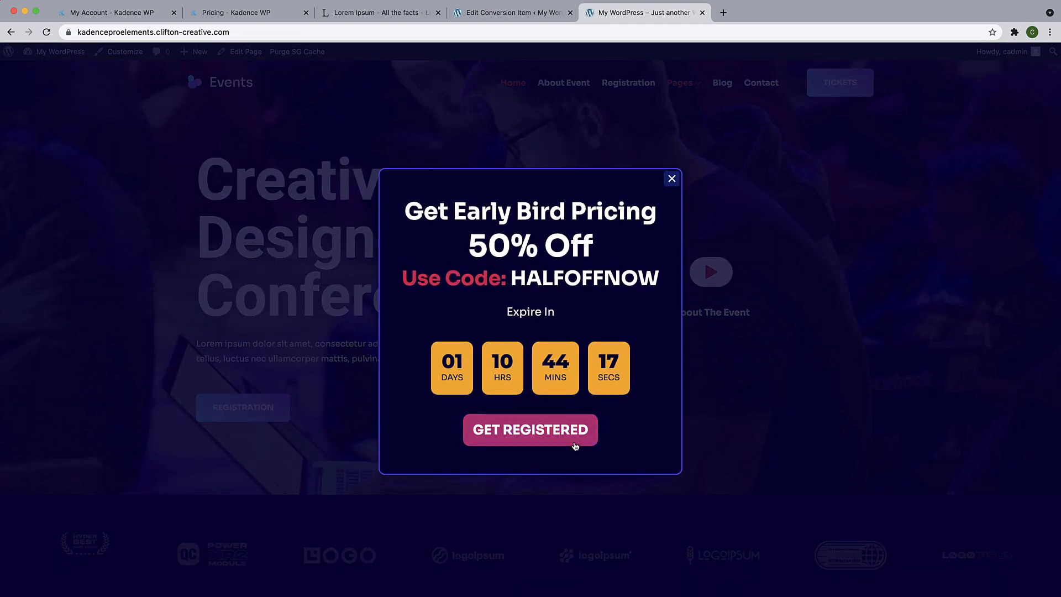
{"action": "left_click", "coordinate": [537, 439]}
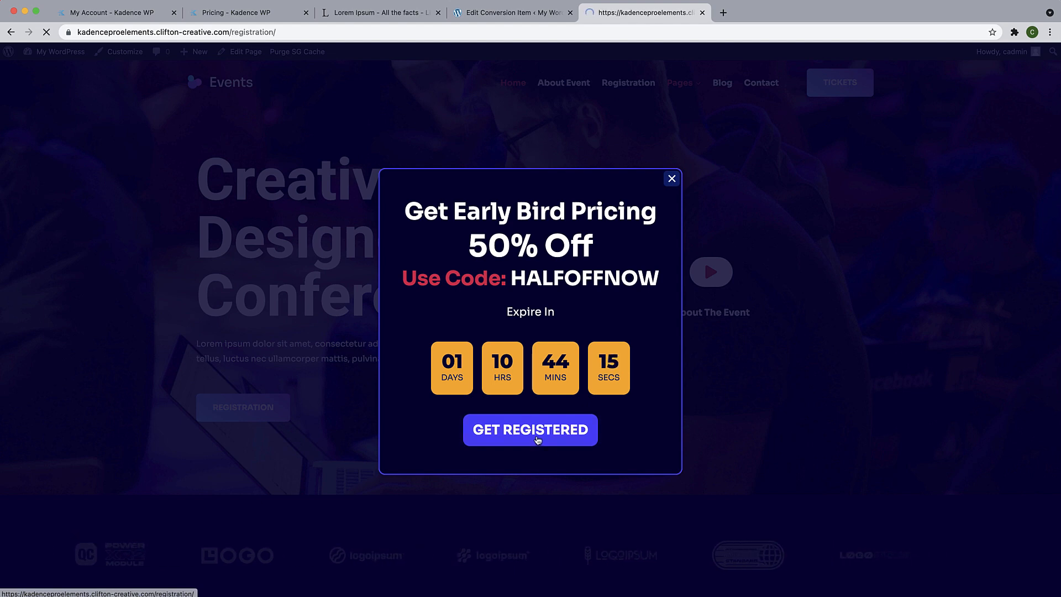
Look over the ticket passes on the live Registration page and trigger the exit-intent popup to check it.
{"action": "scroll", "coordinate": [537, 439], "scroll_direction": "down", "scroll_amount": 15}
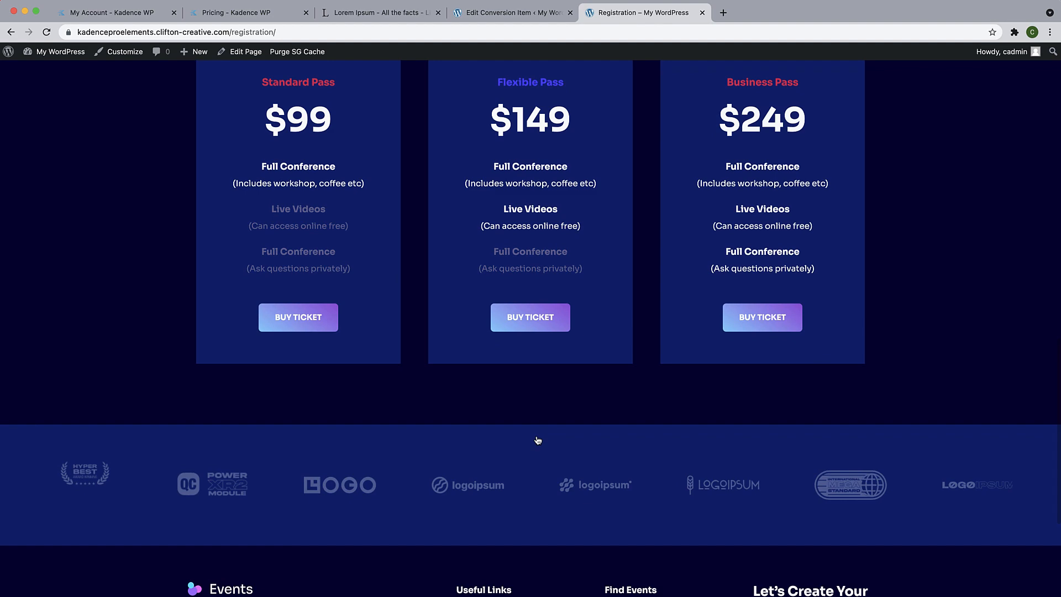
{"action": "scroll", "coordinate": [538, 439], "scroll_direction": "up", "scroll_amount": 1}
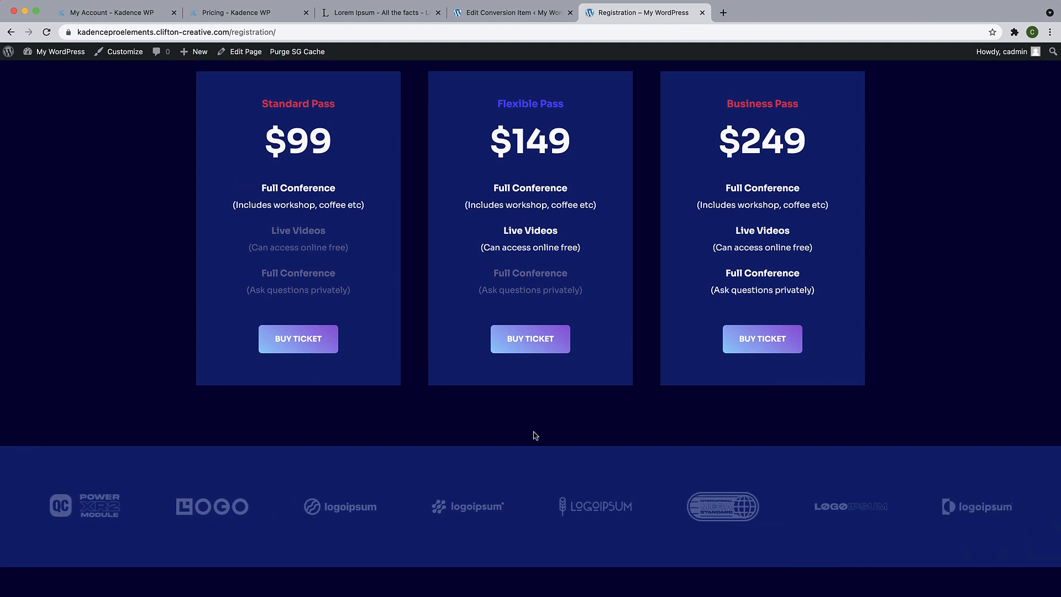
{"action": "mouse_move", "coordinate": [658, 17]}
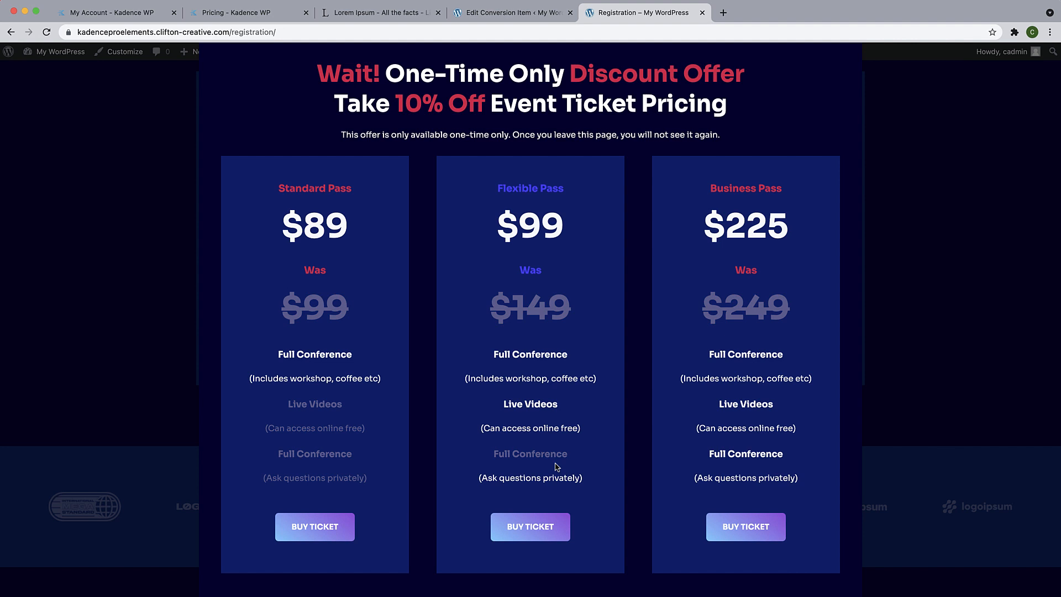
Leave the live Registration page for the WordPress dashboard and start a new item in Kadence Conversions.
{"action": "left_click", "coordinate": [995, 1]}
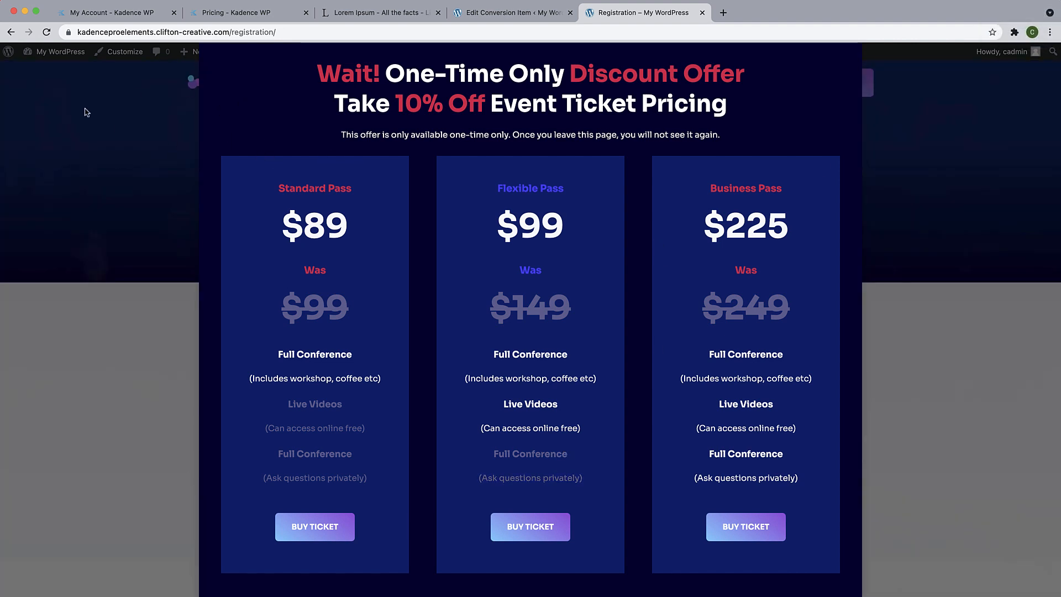
{"action": "left_click", "coordinate": [65, 61]}
{"action": "left_click", "coordinate": [47, 71]}
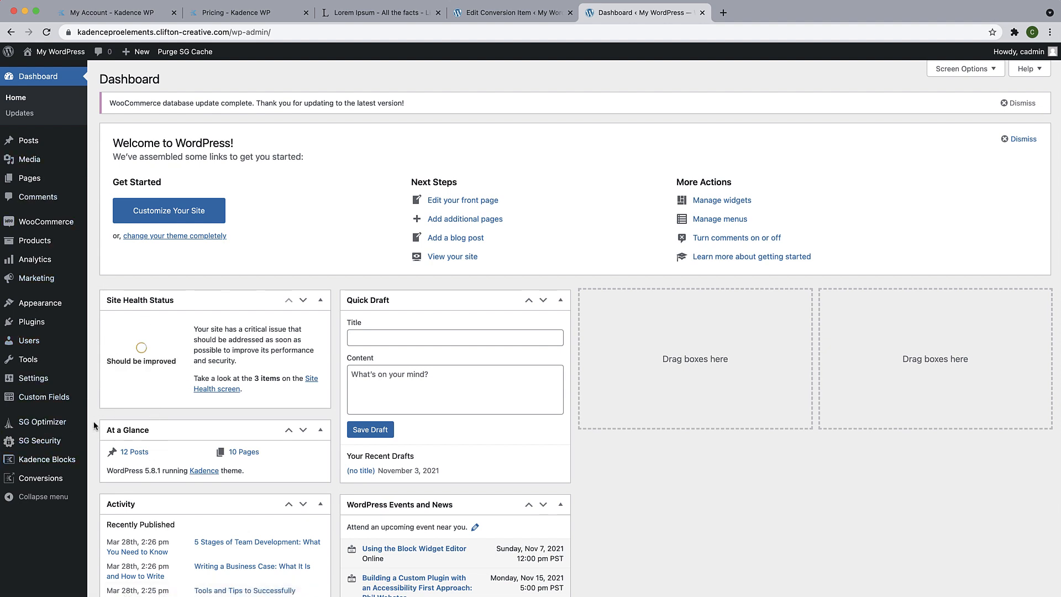
{"action": "mouse_move", "coordinate": [48, 476]}
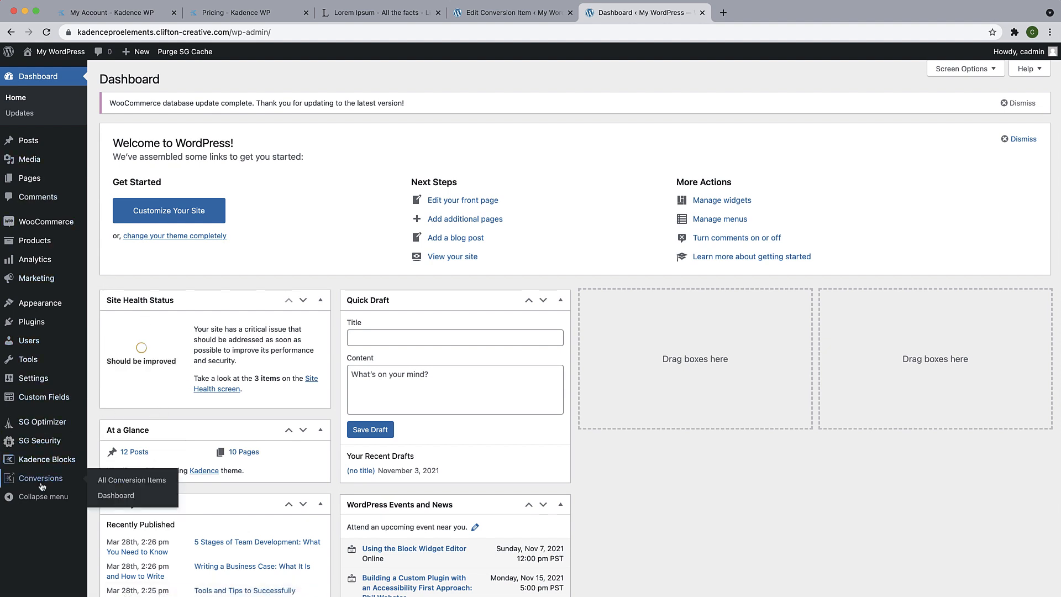
{"action": "left_click", "coordinate": [113, 488]}
{"action": "left_click", "coordinate": [227, 84]}
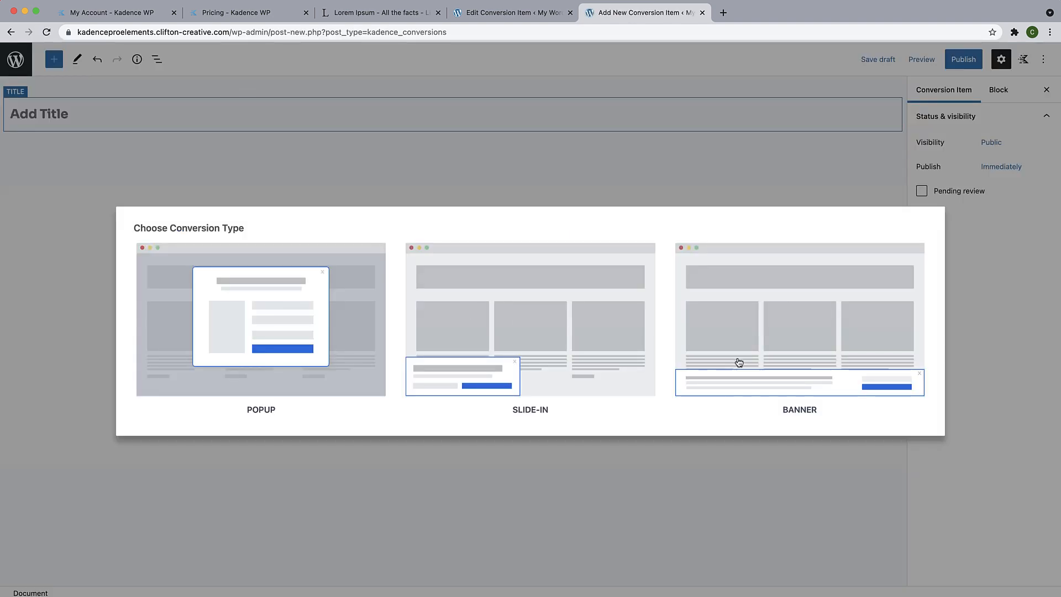
Create the conversion as a banner from the red countdown template with a Buy Now button and title it "Top Banner Offer".
{"action": "left_click", "coordinate": [755, 359]}
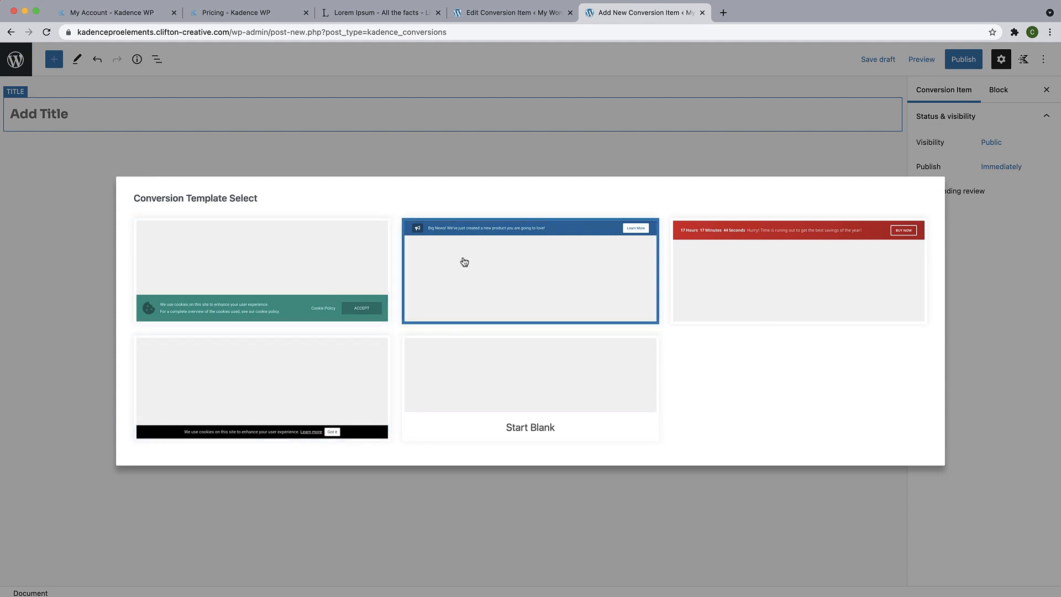
{"action": "left_click", "coordinate": [824, 274]}
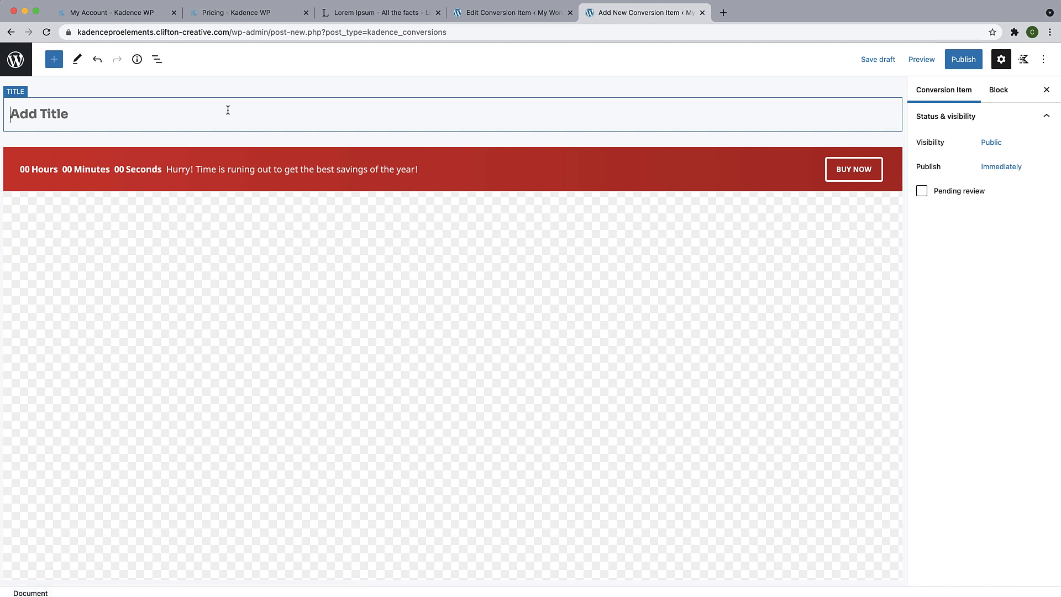
{"action": "type", "text": "Top Banner Offer"}
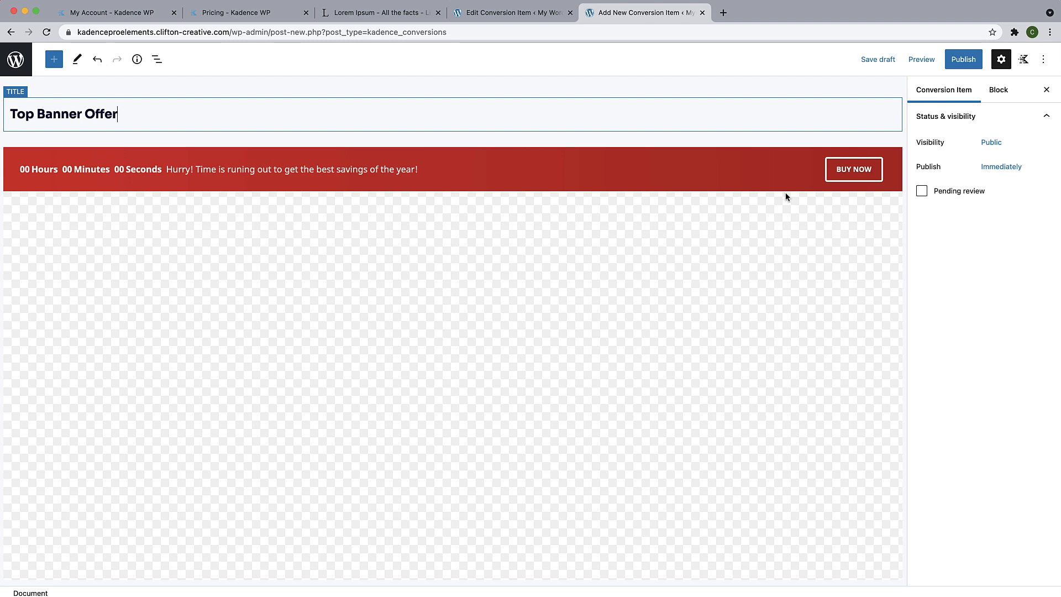
Recolor the banner row's gradient overlay to run from dark navy 040037 to the palette's crimson E21E51.
{"action": "left_click", "coordinate": [539, 189]}
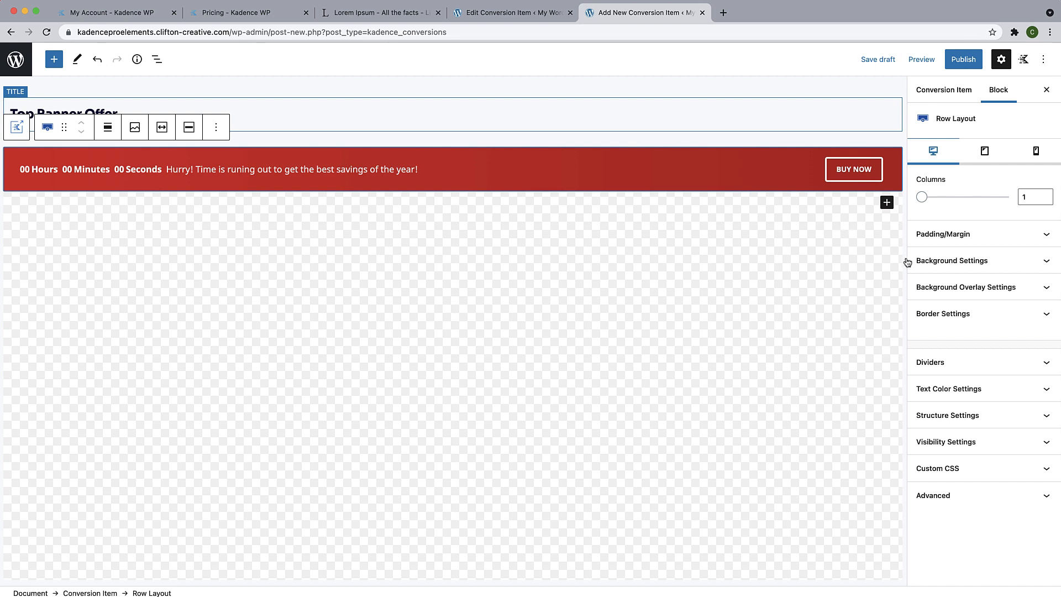
{"action": "left_click", "coordinate": [929, 287]}
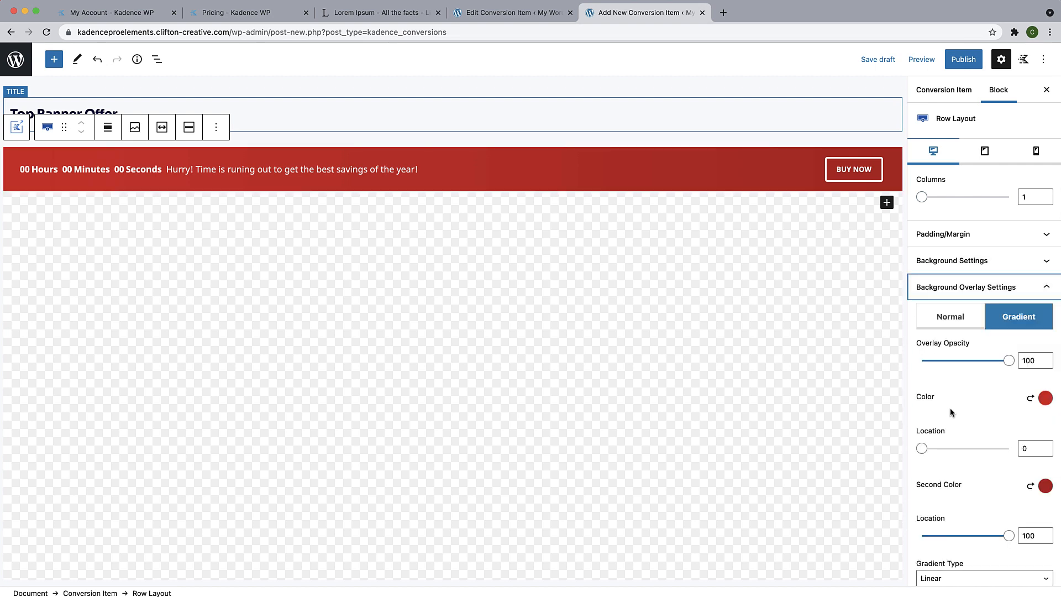
{"action": "scroll", "coordinate": [950, 411], "scroll_direction": "down", "scroll_amount": 3}
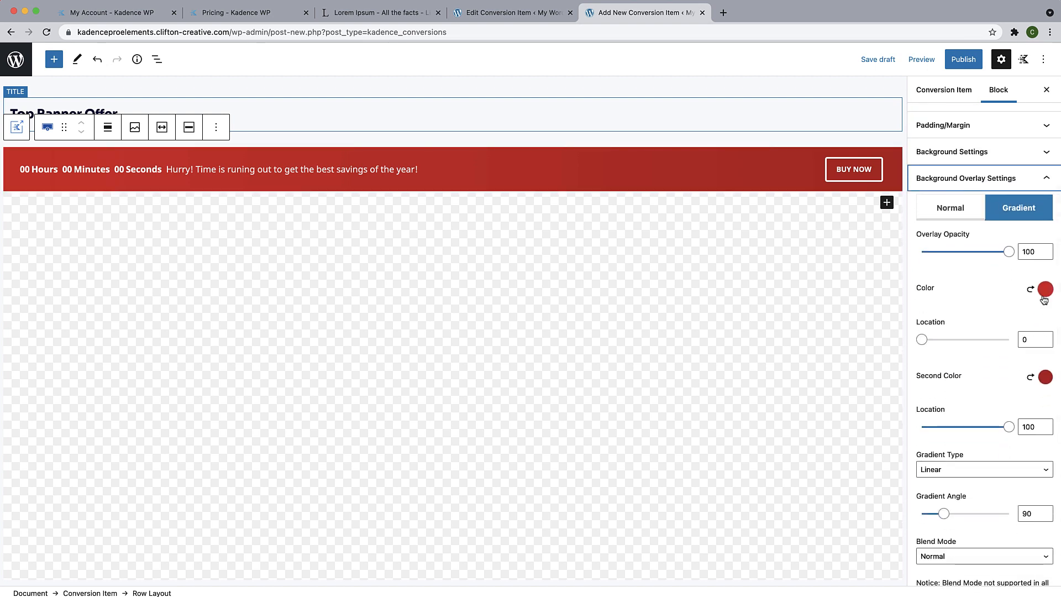
{"action": "left_click", "coordinate": [1045, 296]}
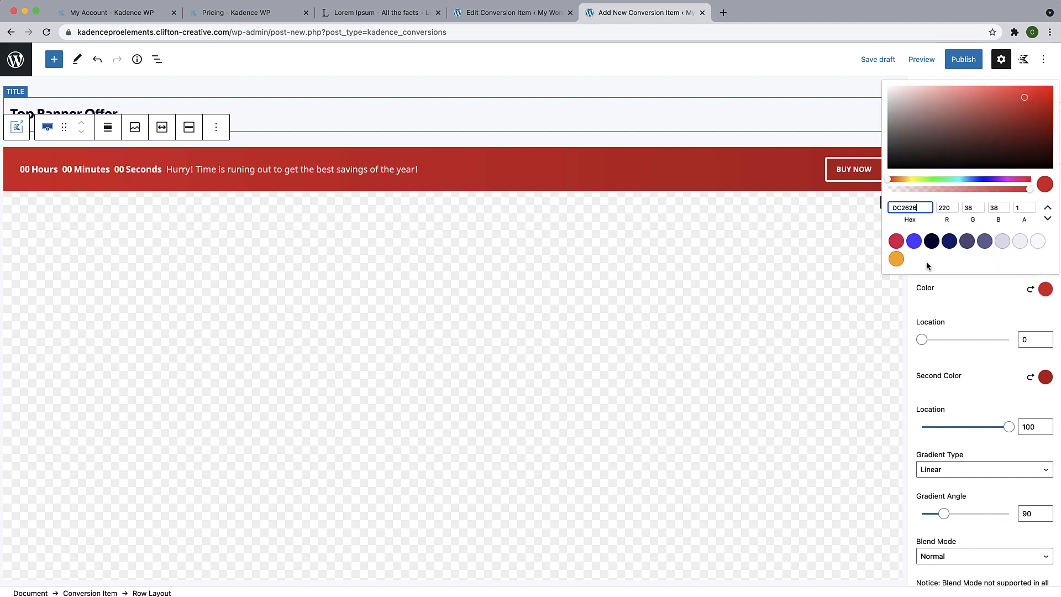
{"action": "left_click", "coordinate": [932, 241]}
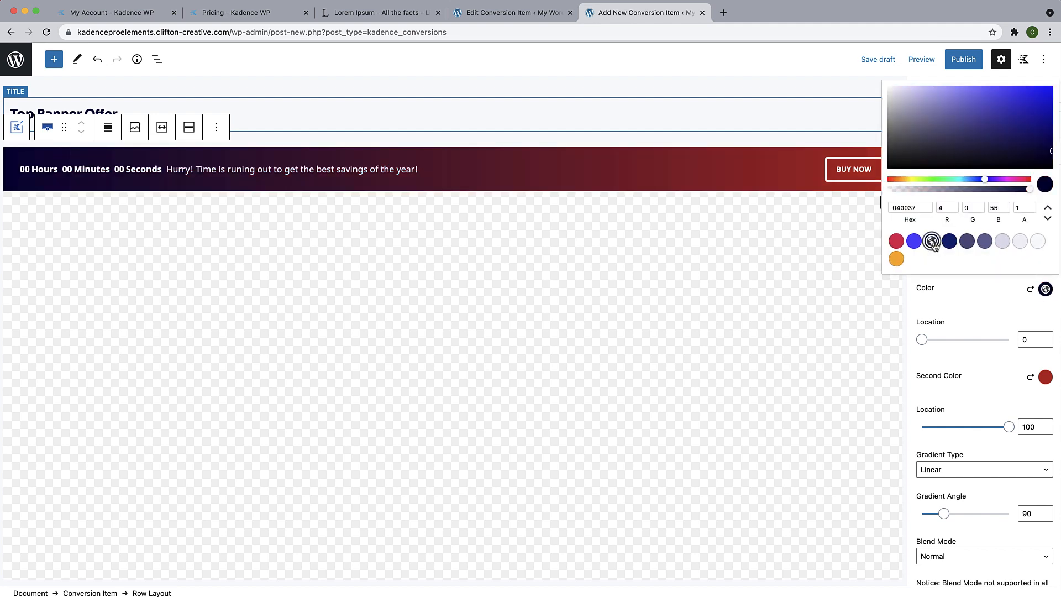
{"action": "left_click", "coordinate": [1048, 381]}
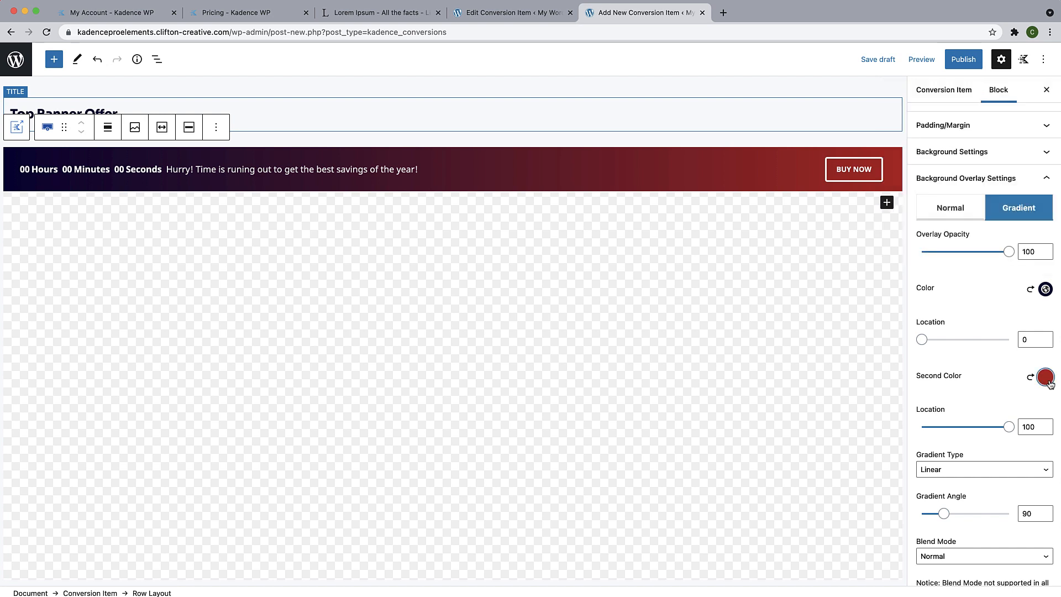
{"action": "left_click", "coordinate": [1048, 381]}
{"action": "left_click", "coordinate": [897, 329]}
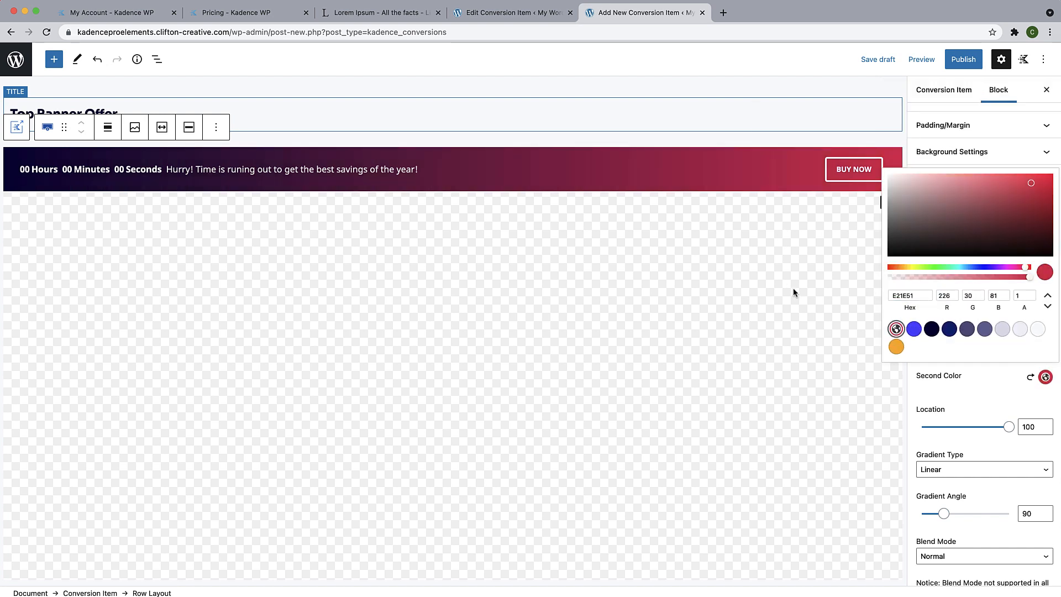
Link the banner's Buy Now button to the Registration page.
{"action": "left_click", "coordinate": [834, 176]}
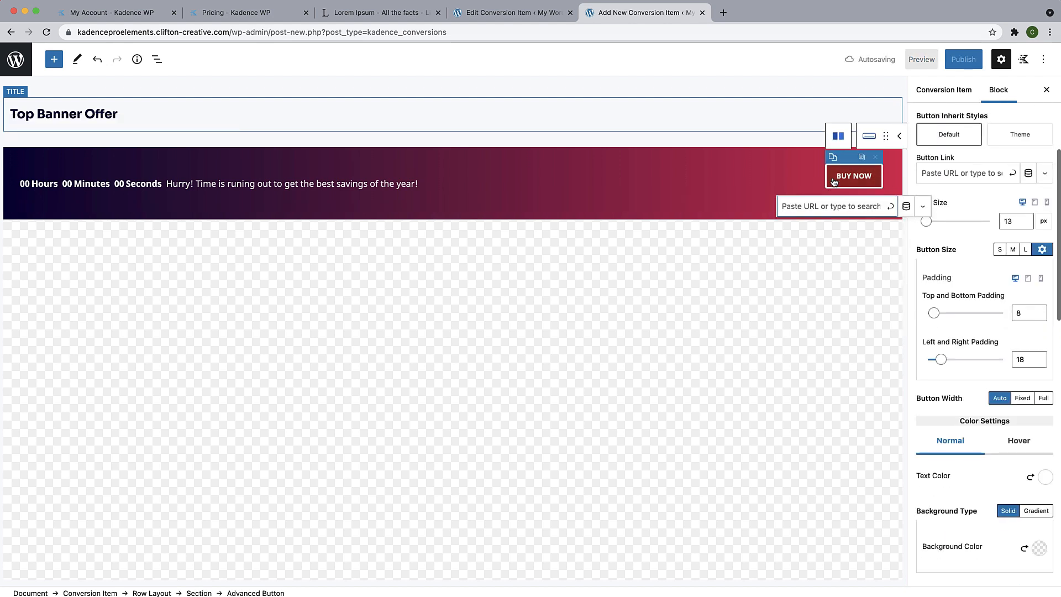
{"action": "left_click", "coordinate": [962, 175]}
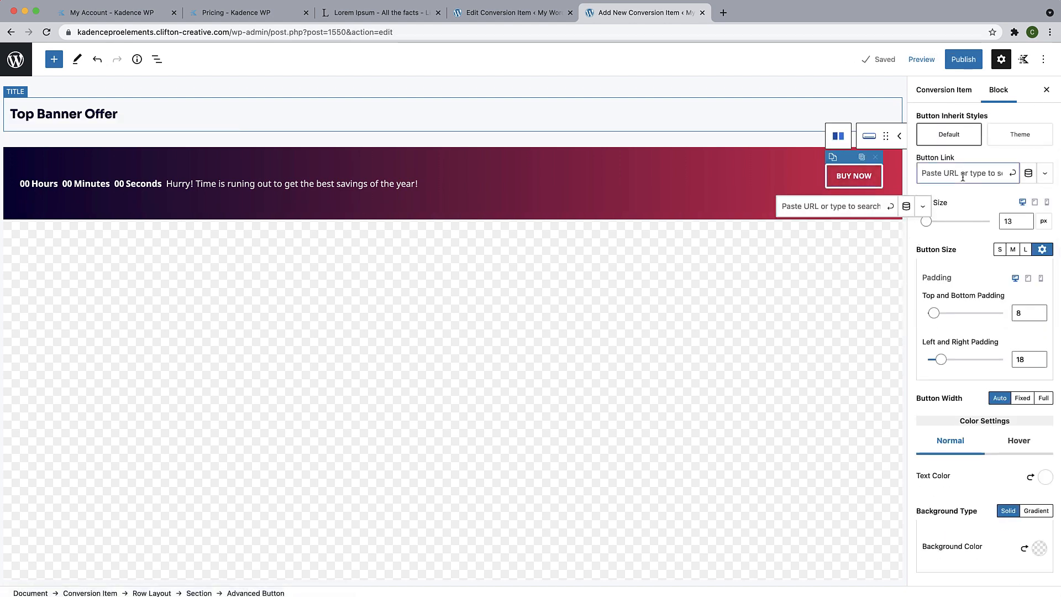
{"action": "type", "text": "registr"}
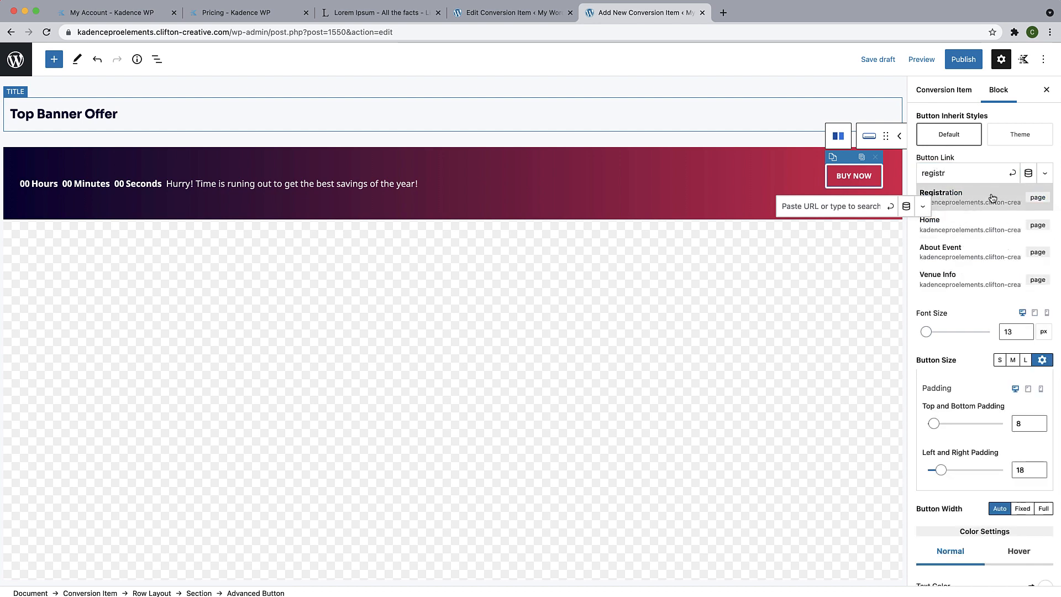
{"action": "left_click", "coordinate": [971, 204]}
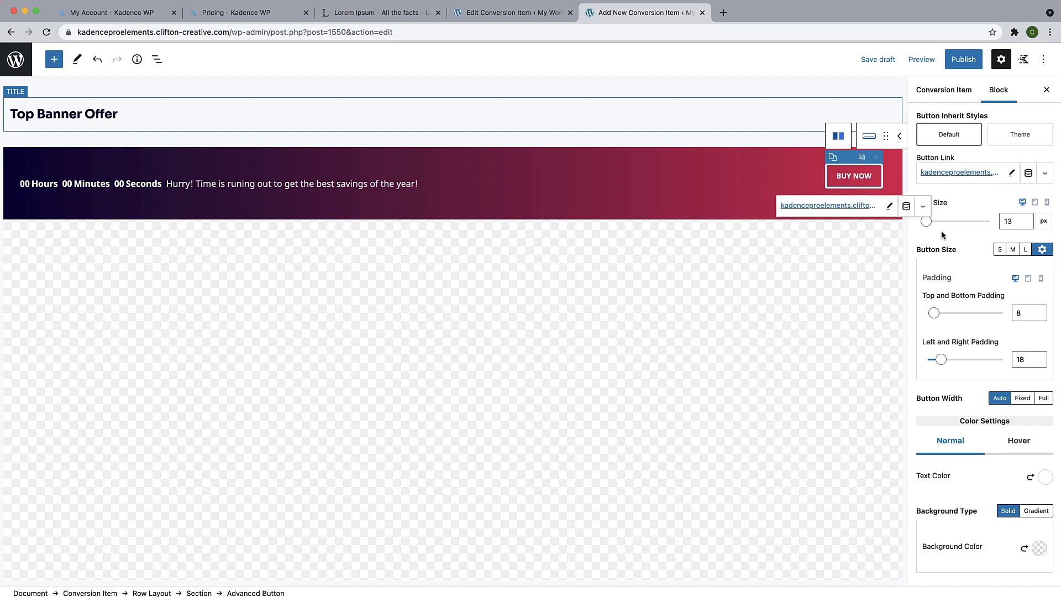
Set the banner countdown's end date to 7 November 2021.
{"action": "left_click", "coordinate": [121, 188]}
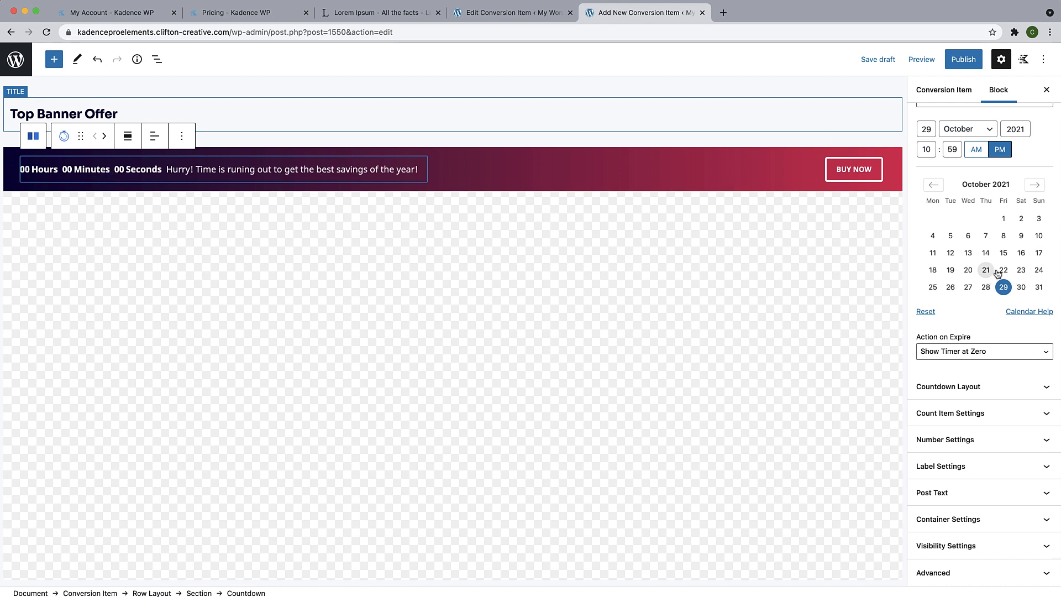
{"action": "left_click", "coordinate": [1034, 185]}
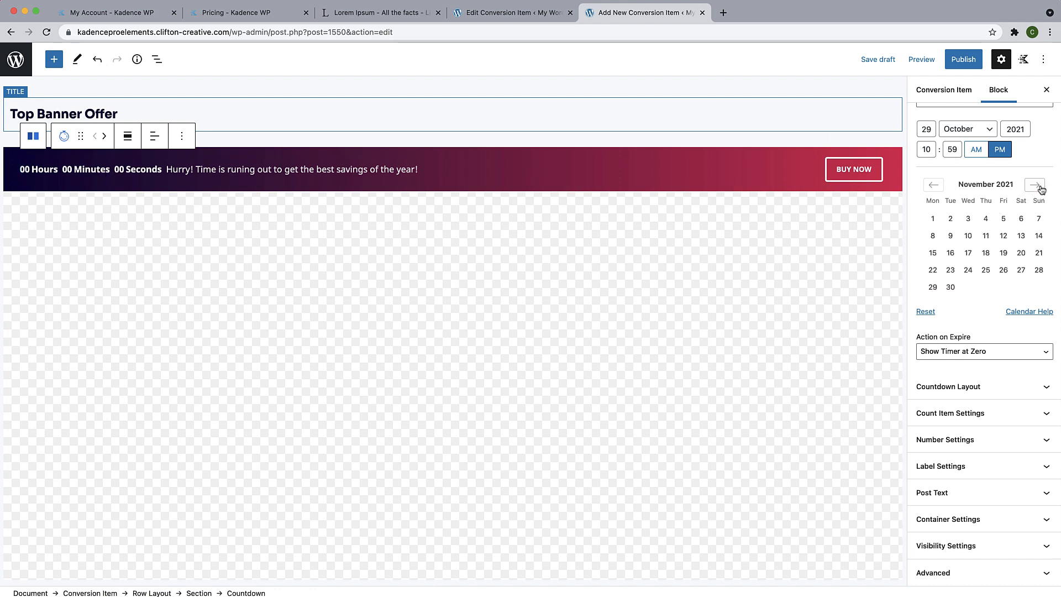
{"action": "left_click", "coordinate": [1037, 219]}
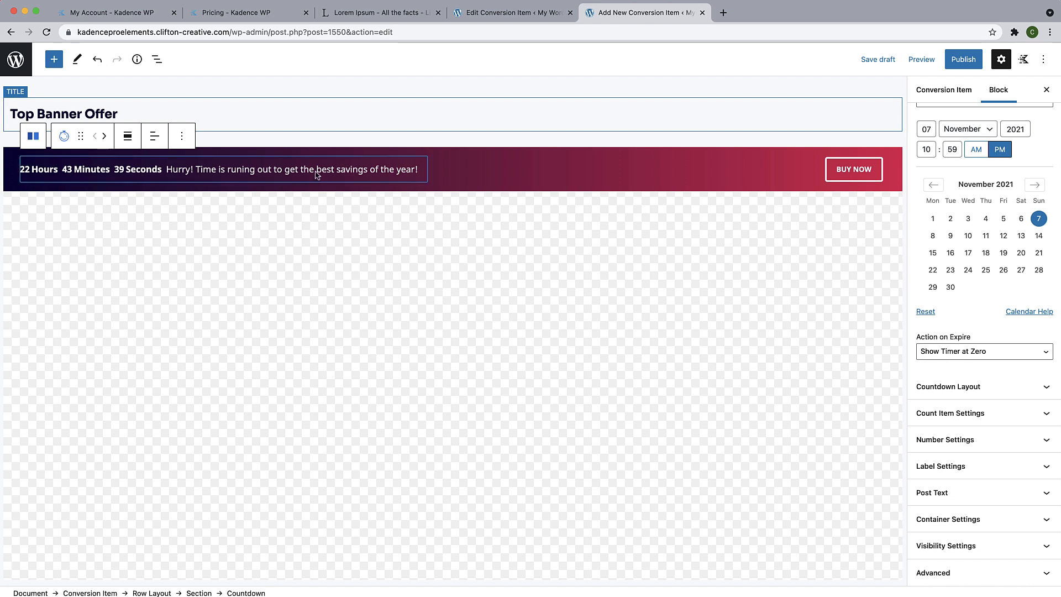
{"action": "left_click_drag", "start_coordinate": [317, 172], "coordinate": [415, 184]}
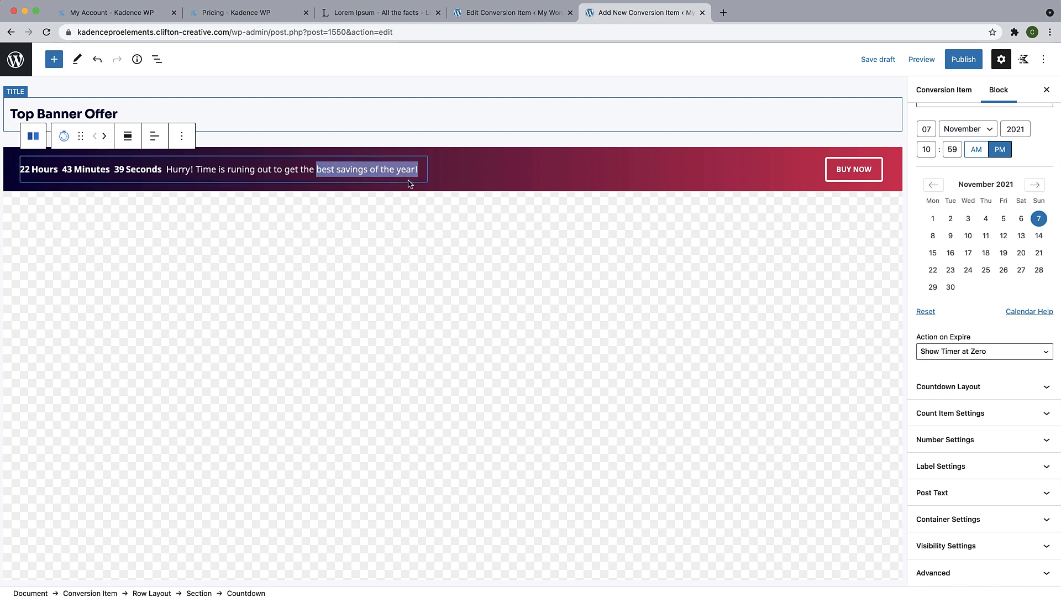
{"action": "left_click", "coordinate": [375, 177]}
{"action": "double_click", "coordinate": [346, 172]}
{"action": "double_click", "coordinate": [330, 172]}
{"action": "left_click", "coordinate": [416, 171]}
{"action": "double_click", "coordinate": [391, 171]}
{"action": "left_click", "coordinate": [396, 179]}
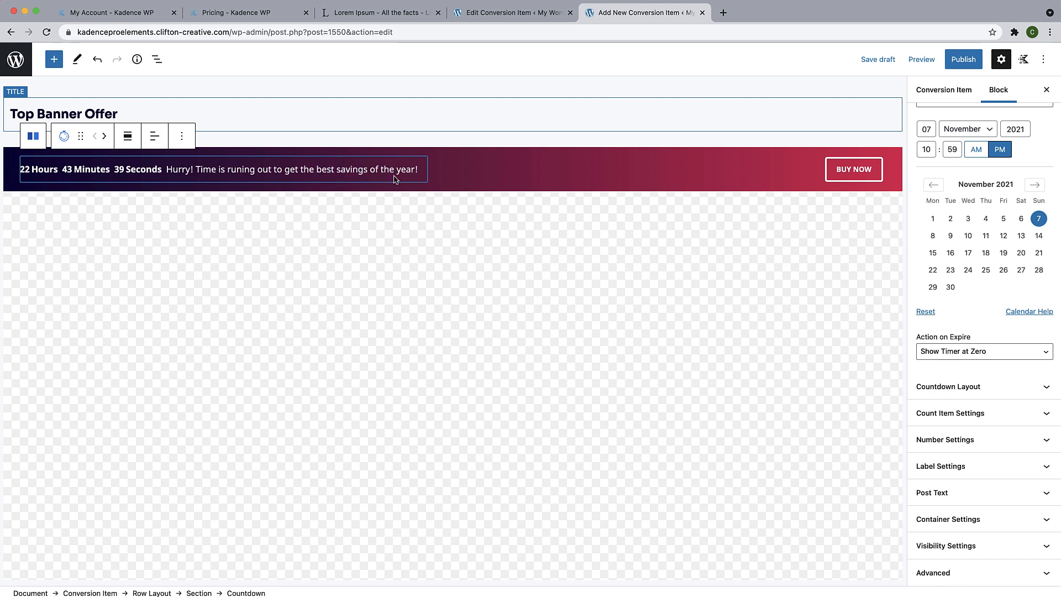
Replace the end of the countdown's post text, "best savings of the year!", with "early bird tickets!".
{"action": "left_click", "coordinate": [967, 387]}
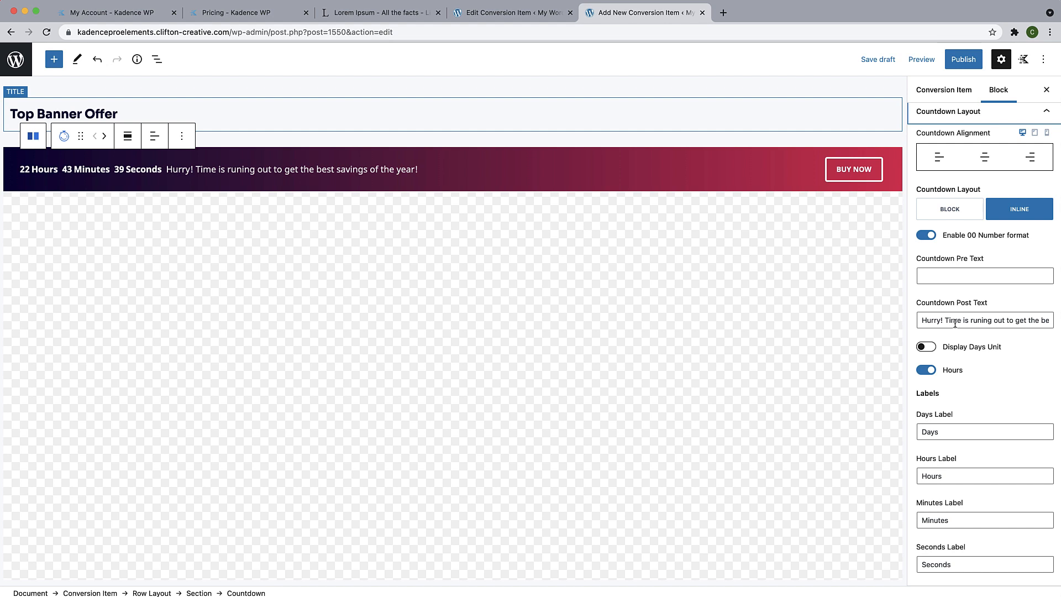
{"action": "left_click_drag", "start_coordinate": [1028, 321], "coordinate": [1047, 321]}
{"action": "left_click", "coordinate": [998, 322]}
{"action": "left_click_drag", "start_coordinate": [968, 320], "coordinate": [1049, 321]}
{"action": "type", "text": "early bird tickets!"}
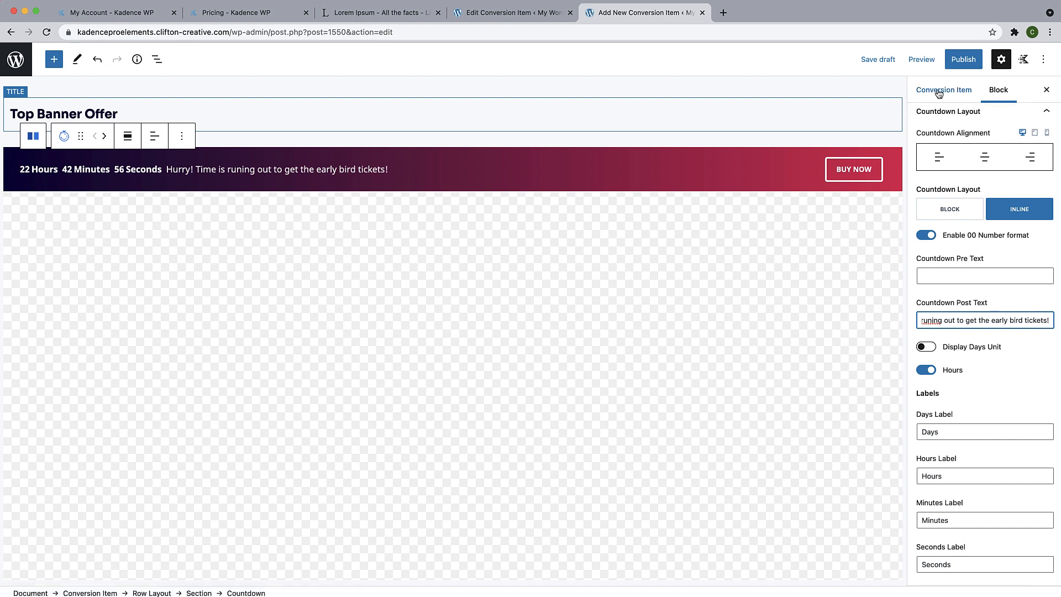
Set the banner's launch trigger to Time Delay with a delay of 2000 milliseconds.
{"action": "left_click", "coordinate": [856, 240]}
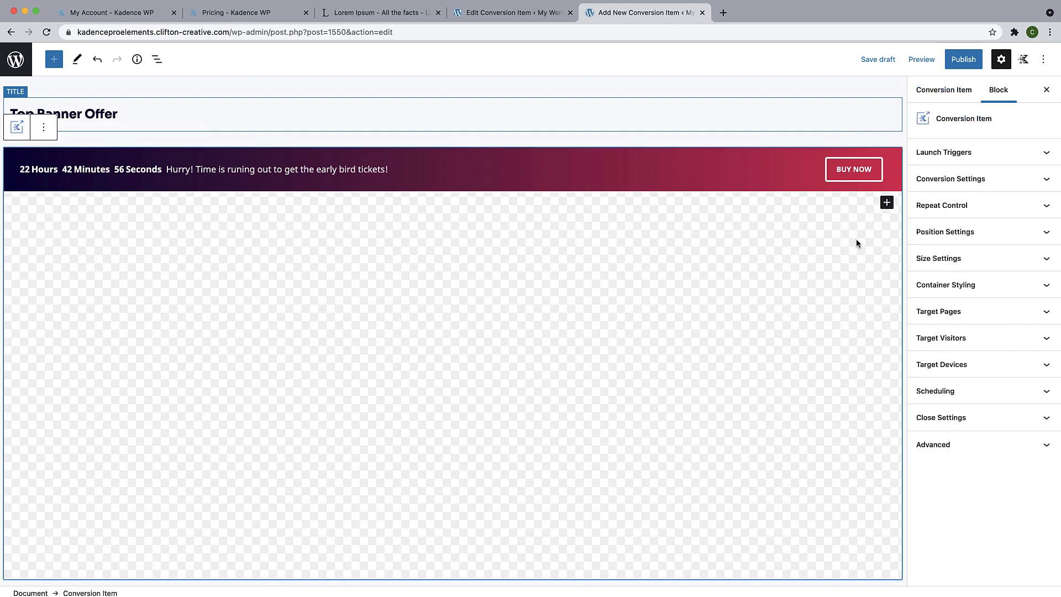
{"action": "left_click", "coordinate": [1003, 160]}
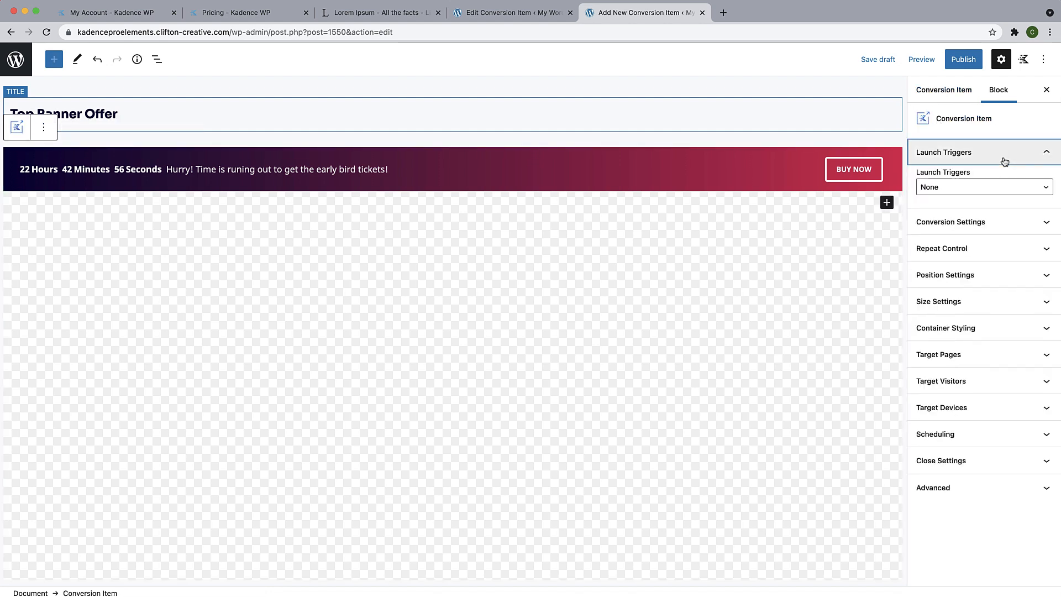
{"action": "left_click", "coordinate": [984, 189]}
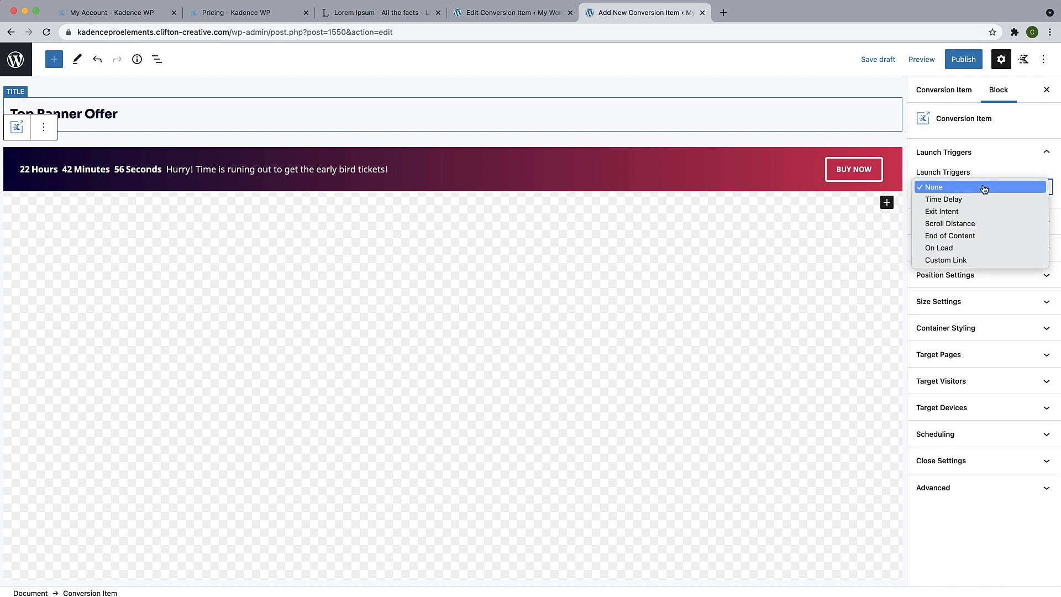
{"action": "left_click", "coordinate": [961, 199]}
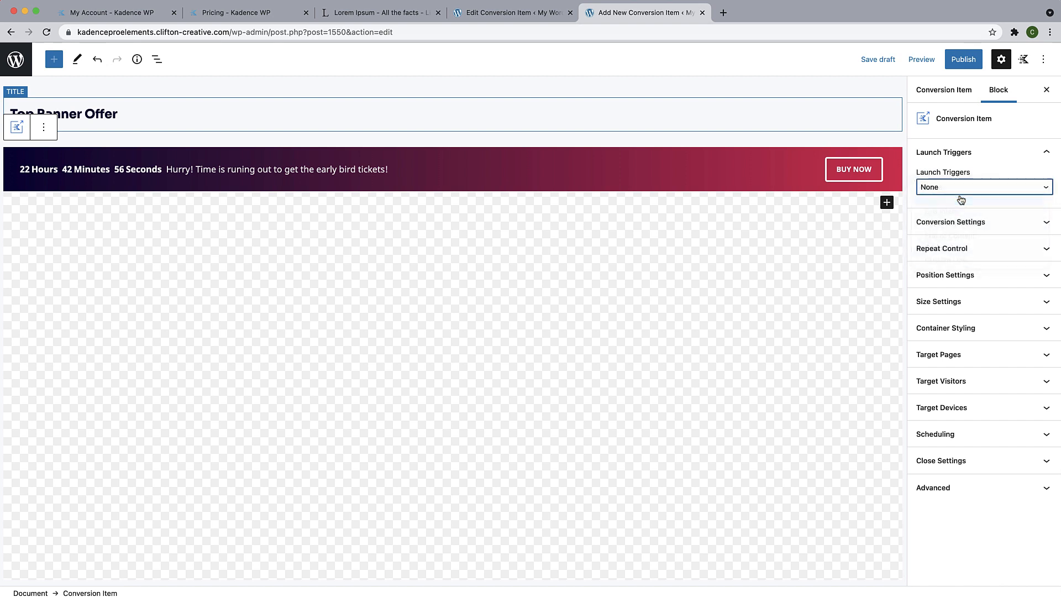
{"action": "left_click", "coordinate": [1003, 232]}
{"action": "type", "text": "2000"}
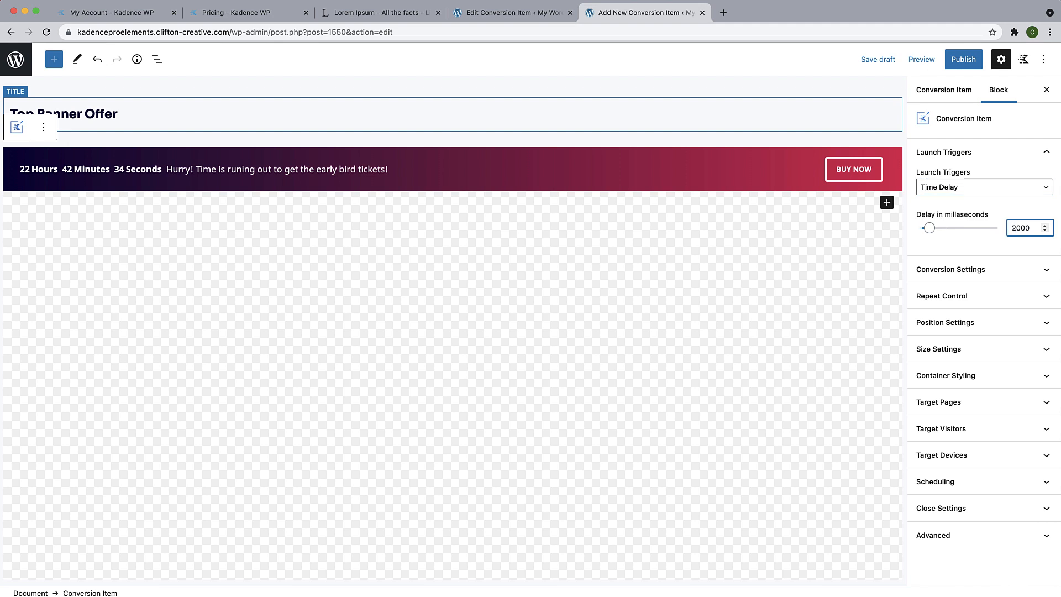
Copy the goal-specific button class "conversion-button" from the banner's Conversion Settings.
{"action": "left_click", "coordinate": [1005, 277]}
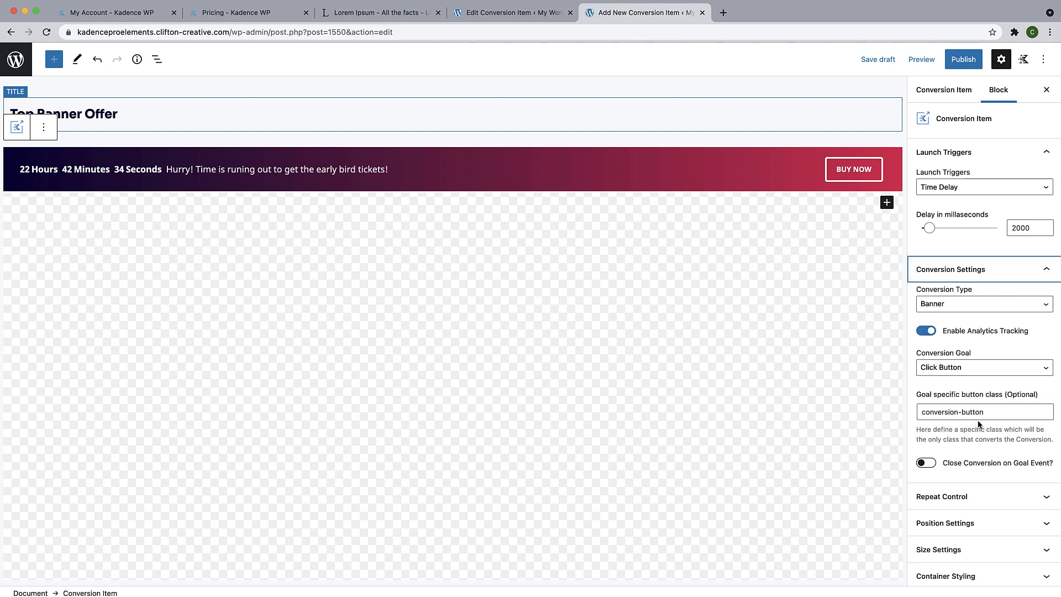
{"action": "left_click_drag", "start_coordinate": [985, 412], "coordinate": [927, 413]}
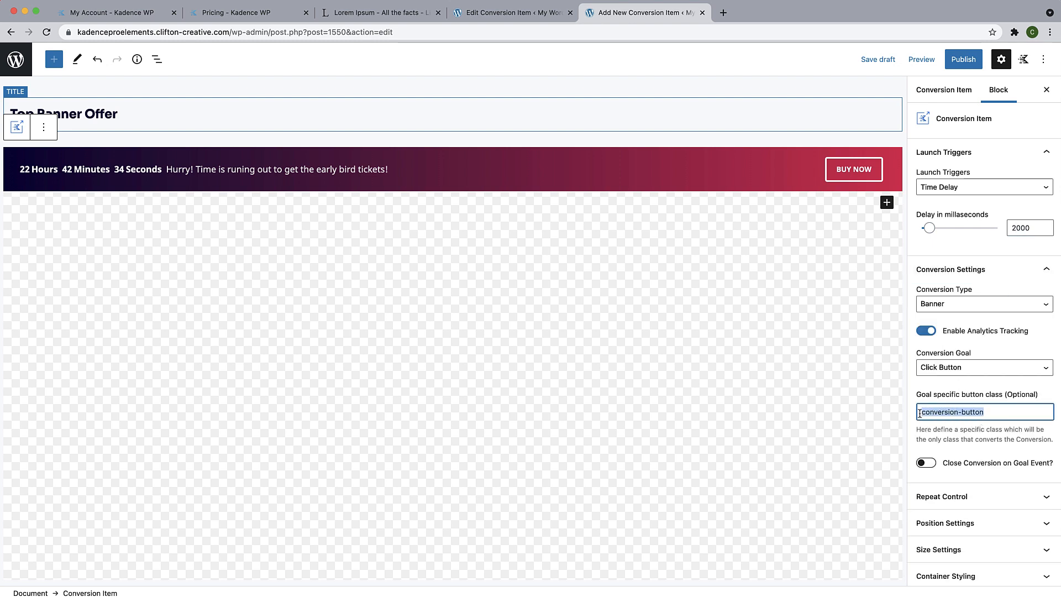
{"action": "left_click", "coordinate": [998, 412]}
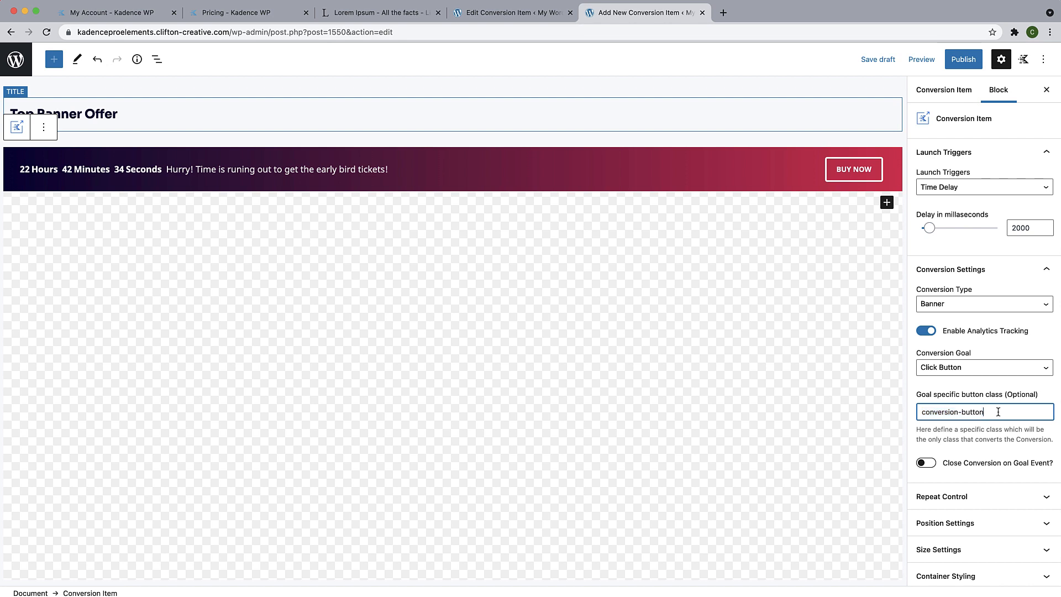
{"action": "left_click_drag", "start_coordinate": [1002, 411], "coordinate": [920, 411]}
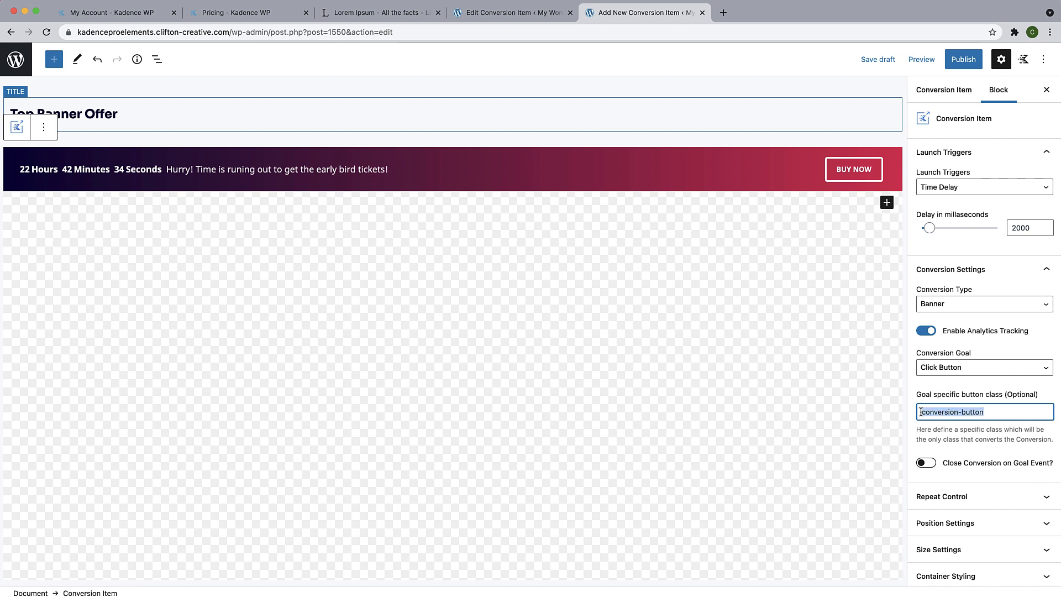
Set the Buy Now button block's additional CSS class to "conversion-button".
{"action": "left_click", "coordinate": [879, 176]}
{"action": "scroll", "coordinate": [993, 407], "scroll_direction": "down", "scroll_amount": 15}
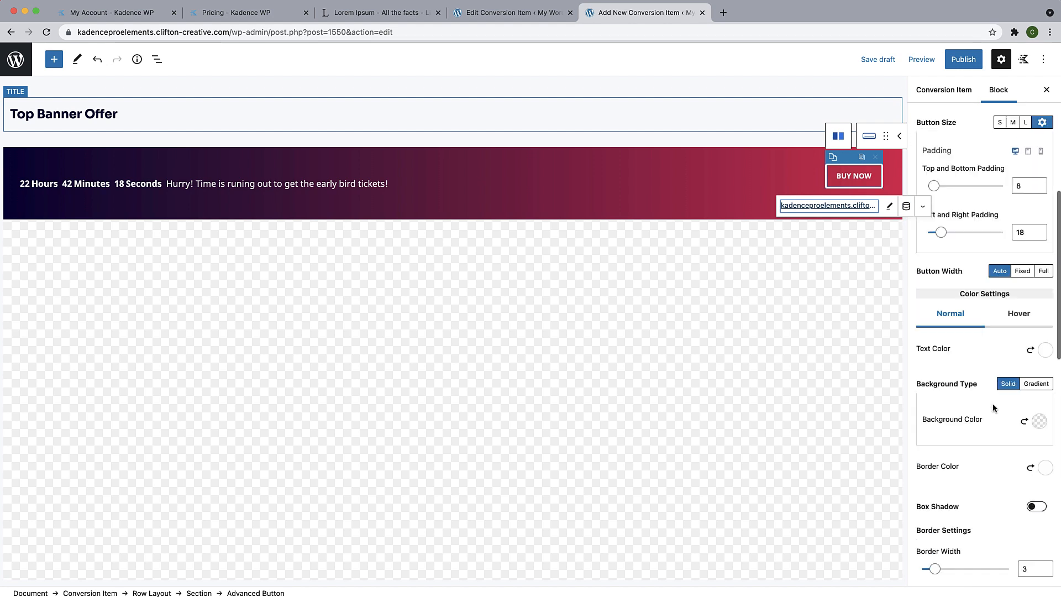
{"action": "left_click", "coordinate": [967, 571]}
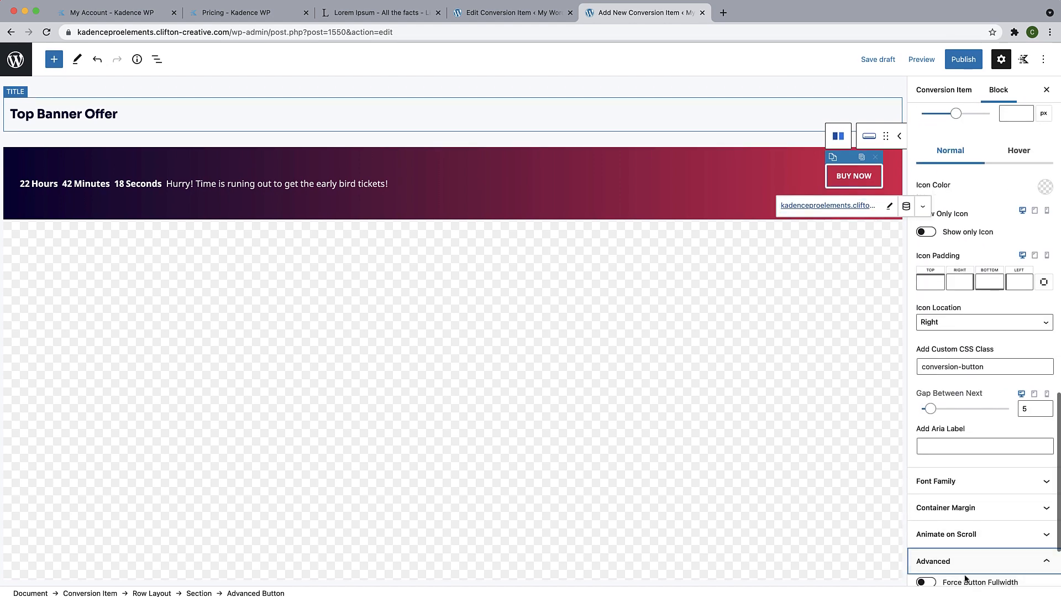
{"action": "scroll", "coordinate": [967, 575], "scroll_direction": "down", "scroll_amount": 3}
{"action": "left_click", "coordinate": [949, 549]}
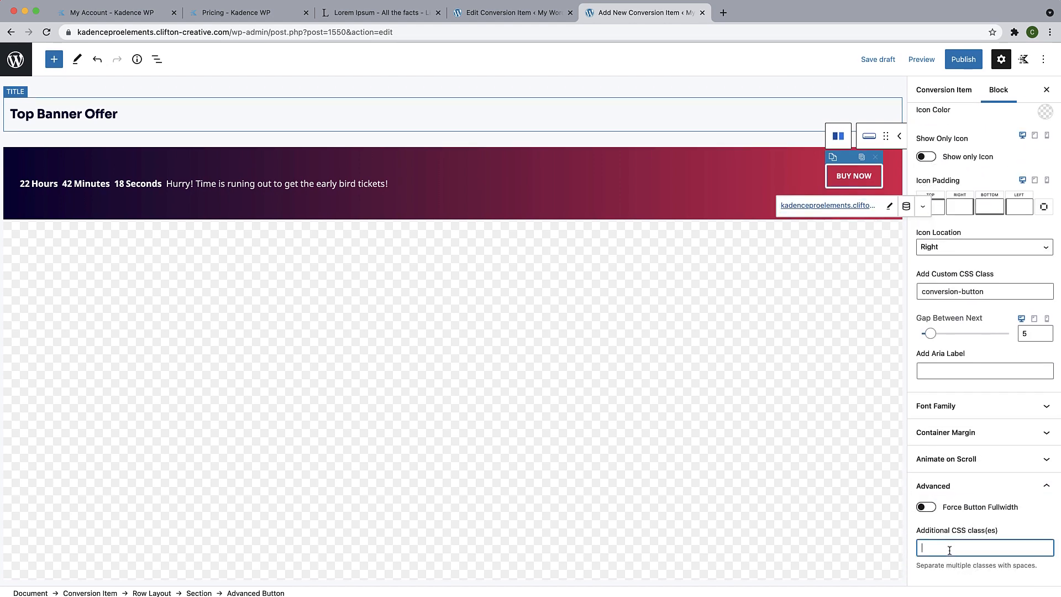
{"action": "type", "text": "</div> <!-- /wp:kadence/rowlayout -->"}
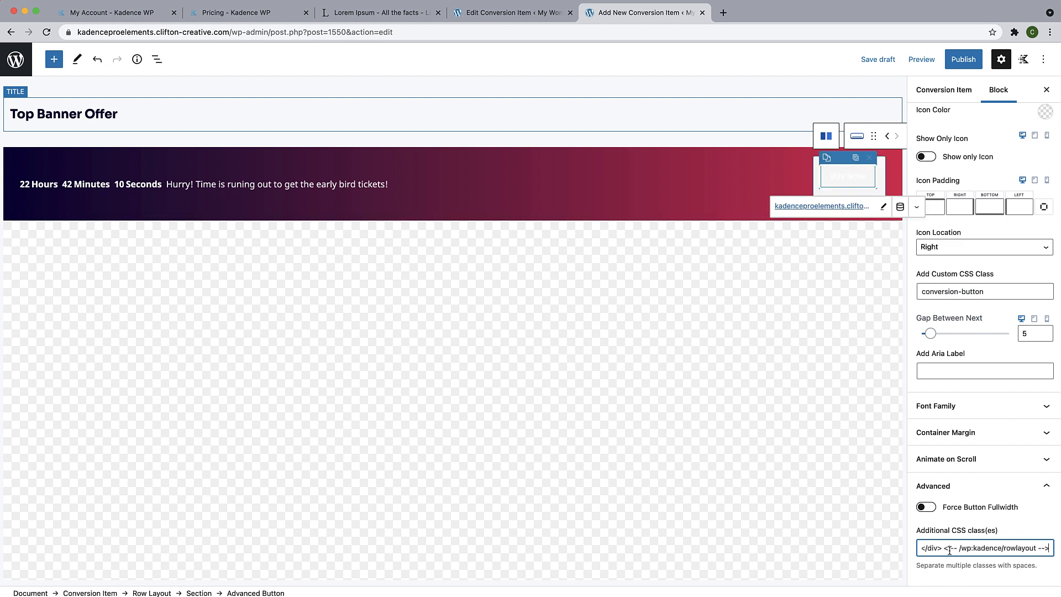
{"action": "key", "text": "super+a"}
{"action": "type", "text": "conversion-button"}
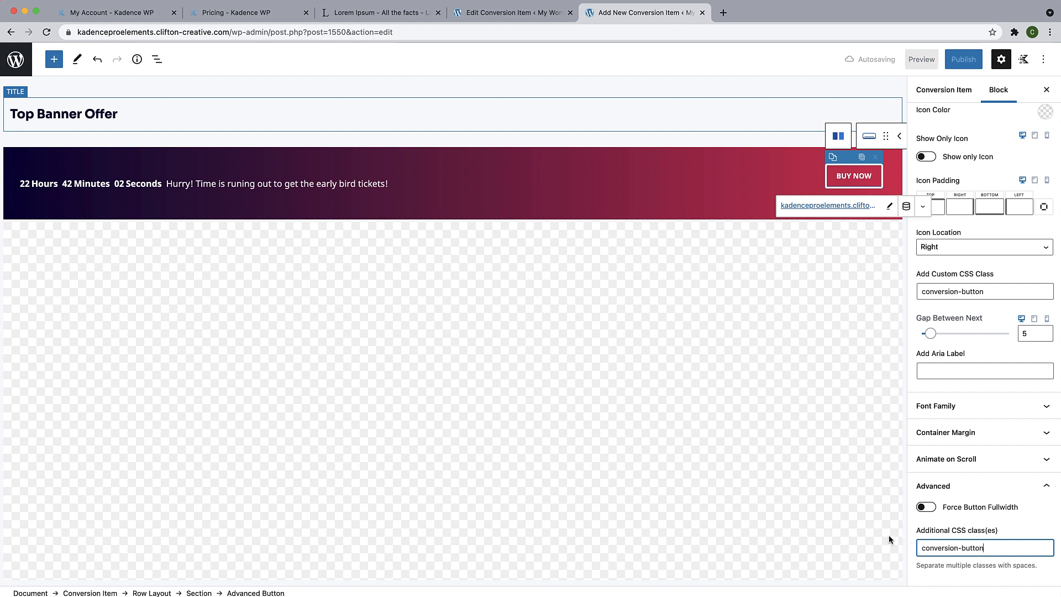
Set the banner conversion item to show on the Entire Site and publish it.
{"action": "left_click", "coordinate": [891, 535]}
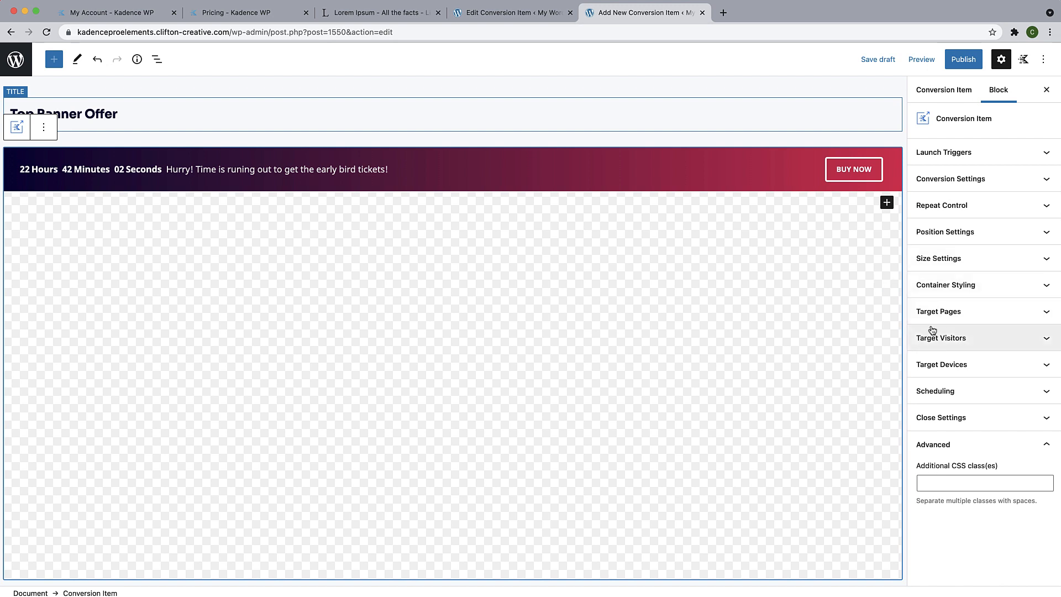
{"action": "left_click", "coordinate": [987, 317]}
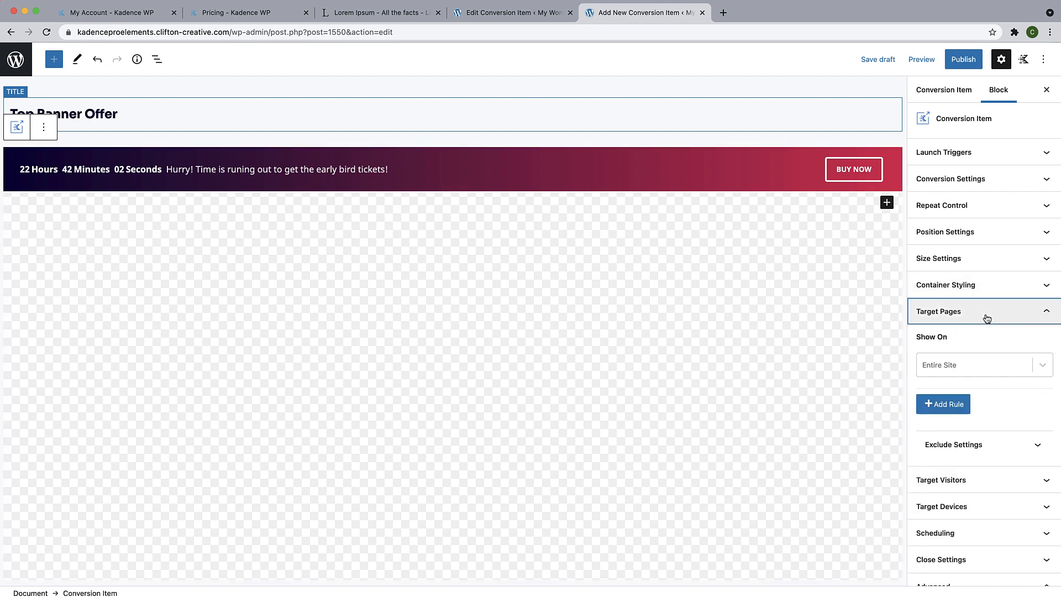
{"action": "left_click", "coordinate": [1039, 370]}
{"action": "left_click", "coordinate": [952, 408]}
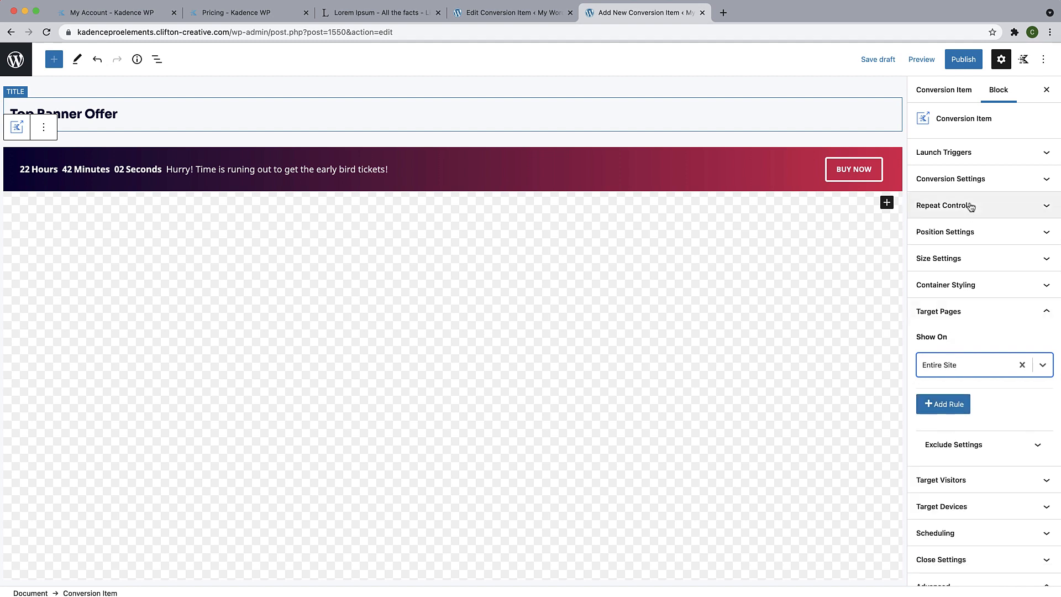
{"action": "left_click", "coordinate": [971, 60]}
{"action": "left_click", "coordinate": [970, 61]}
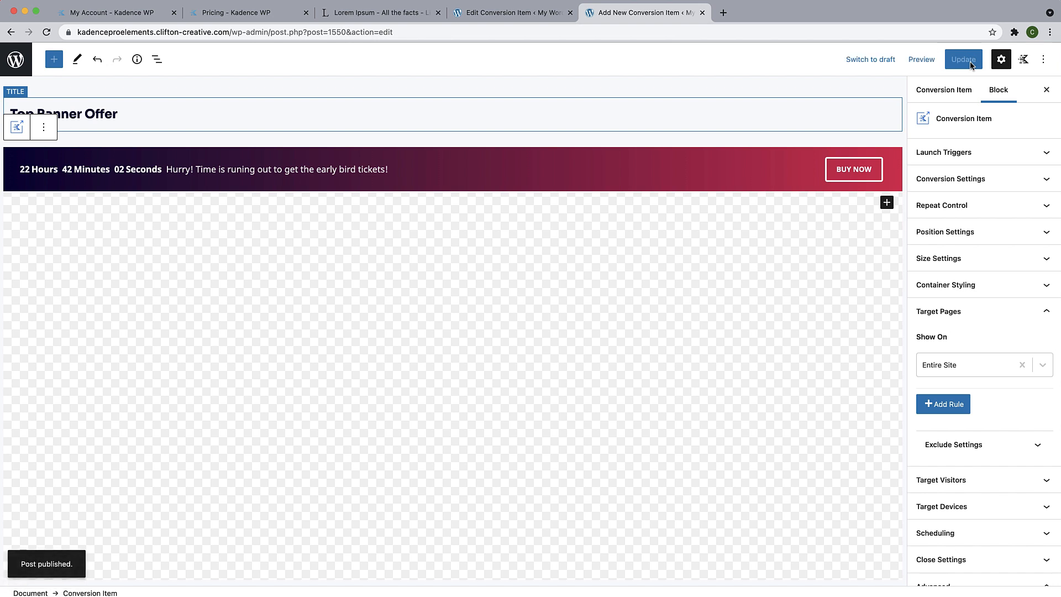
Test the published banner's Buy Now link from the site's front page and dismiss the discount popup on the Registration page.
{"action": "left_click", "coordinate": [22, 65]}
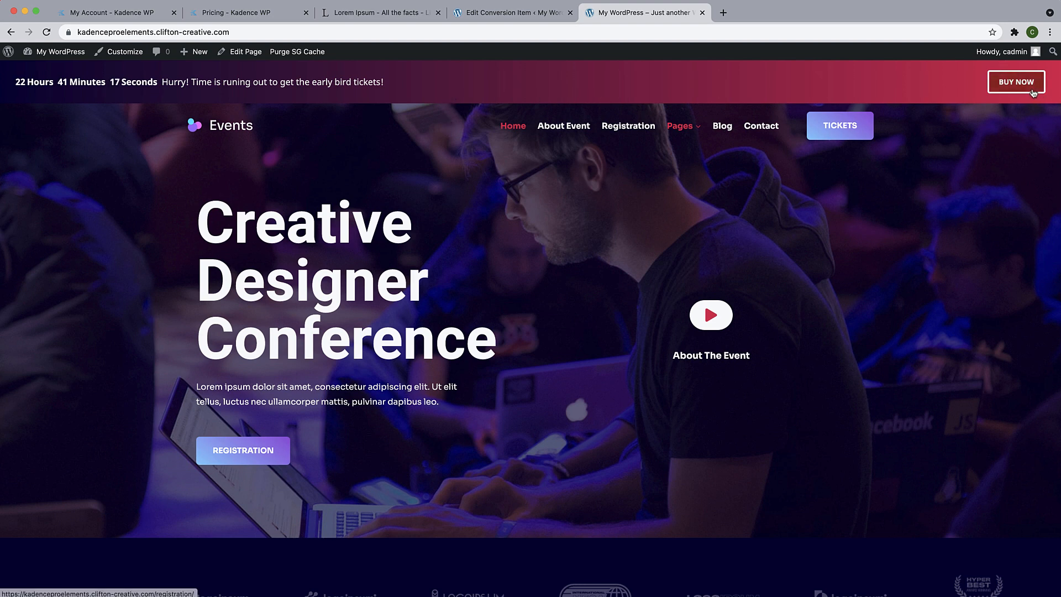
{"action": "left_click", "coordinate": [1014, 90]}
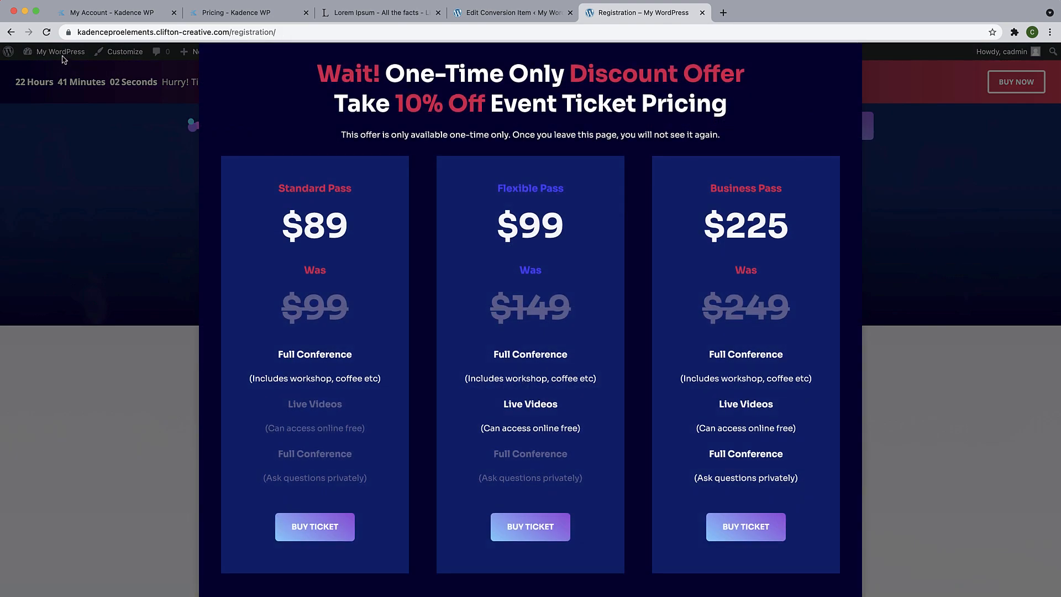
{"action": "left_click", "coordinate": [64, 59]}
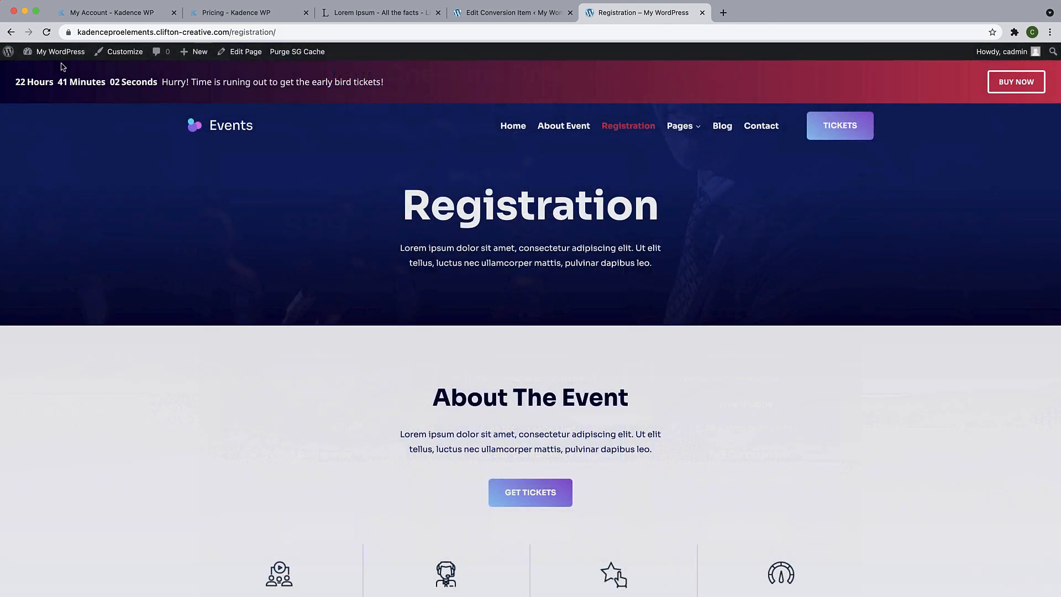
Return to the site's admin dashboard and reopen the Top Banner Offer conversion item for editing.
{"action": "left_click", "coordinate": [48, 71]}
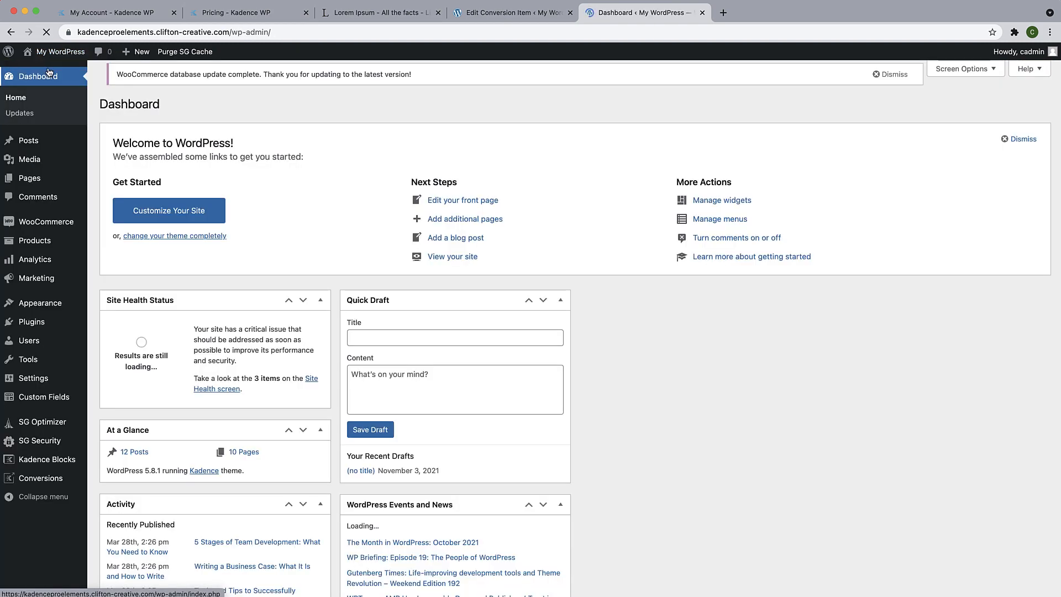
{"action": "mouse_move", "coordinate": [61, 223]}
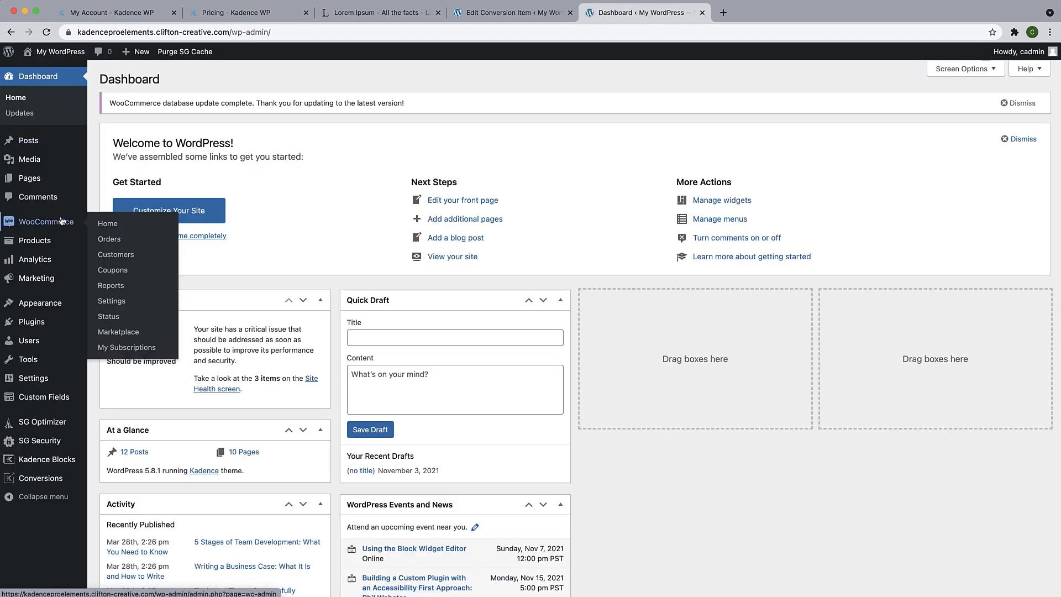
{"action": "mouse_move", "coordinate": [54, 351]}
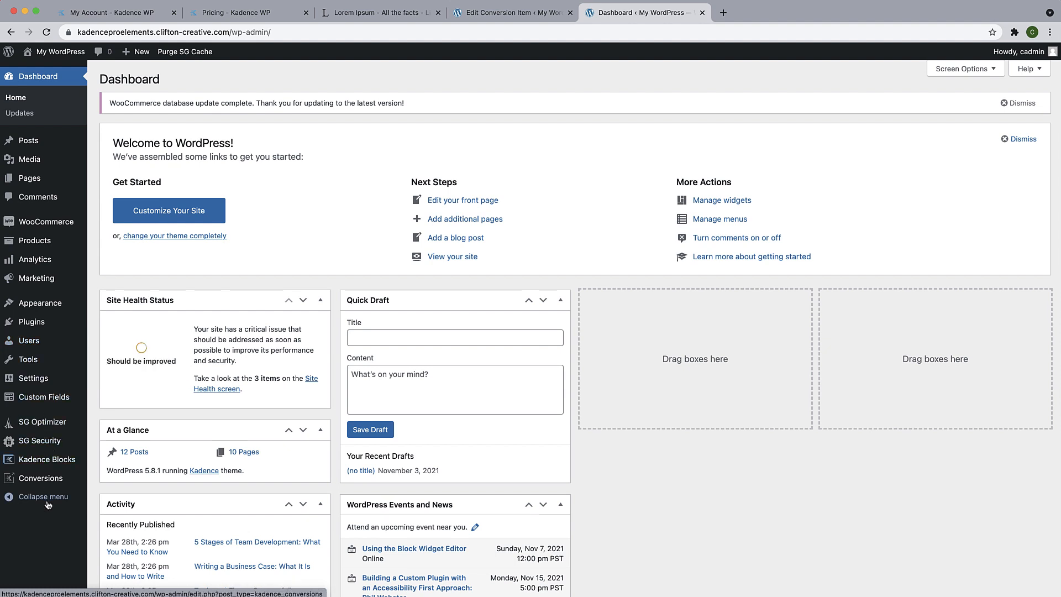
{"action": "left_click", "coordinate": [40, 478]}
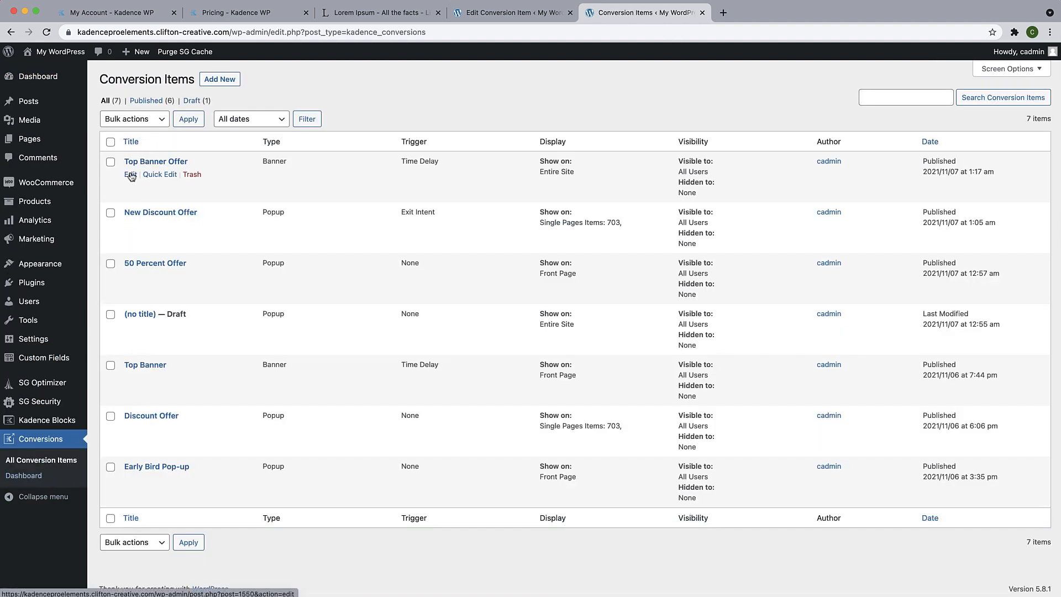
{"action": "left_click", "coordinate": [131, 175]}
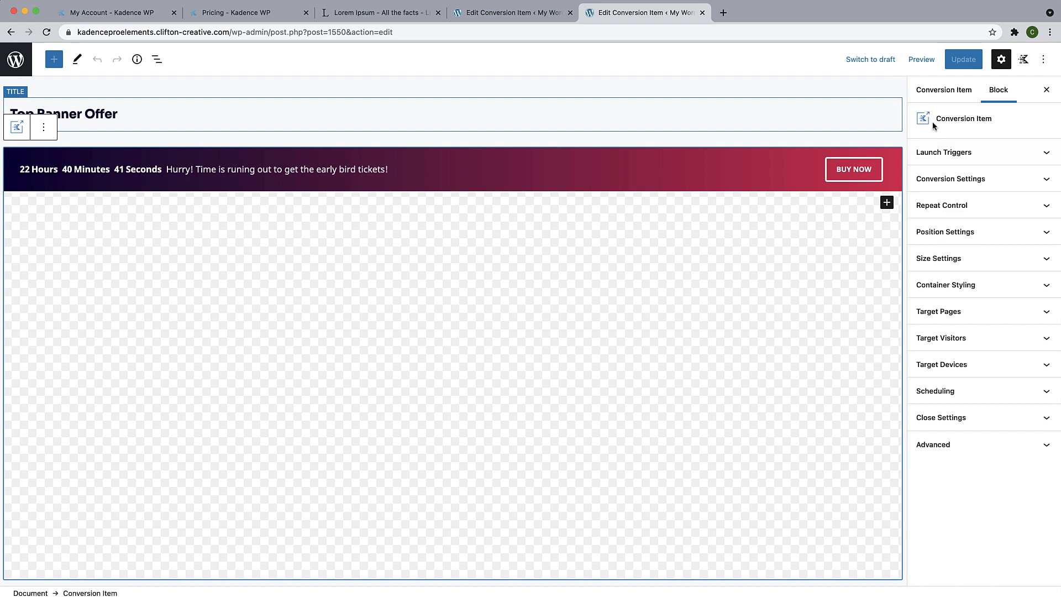
Add an exclusion to the banner's target pages that hides it on Single Pages.
{"action": "left_click", "coordinate": [940, 91]}
{"action": "left_click", "coordinate": [1003, 89]}
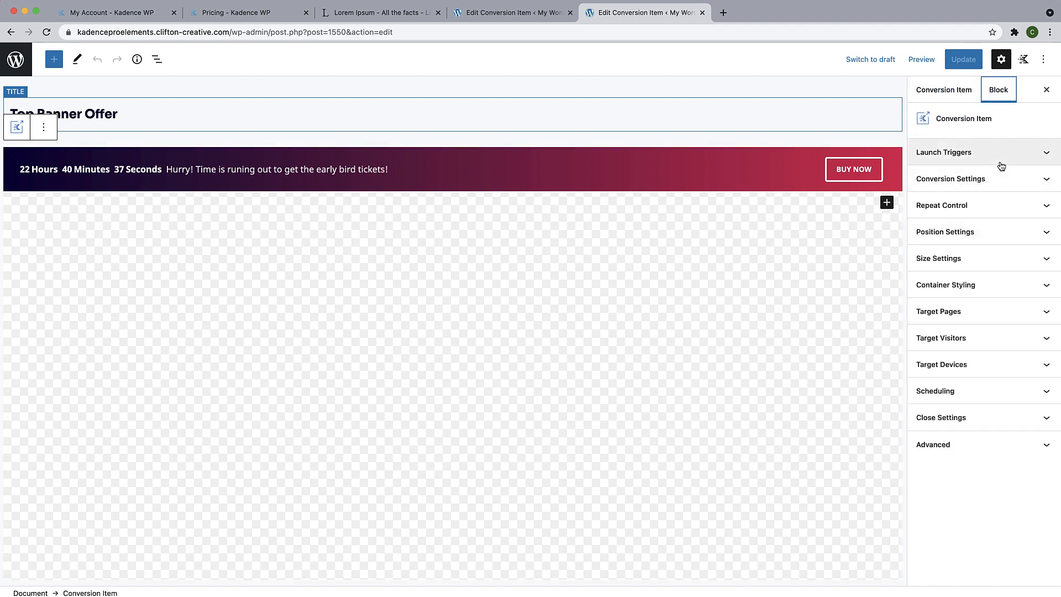
{"action": "left_click", "coordinate": [963, 308]}
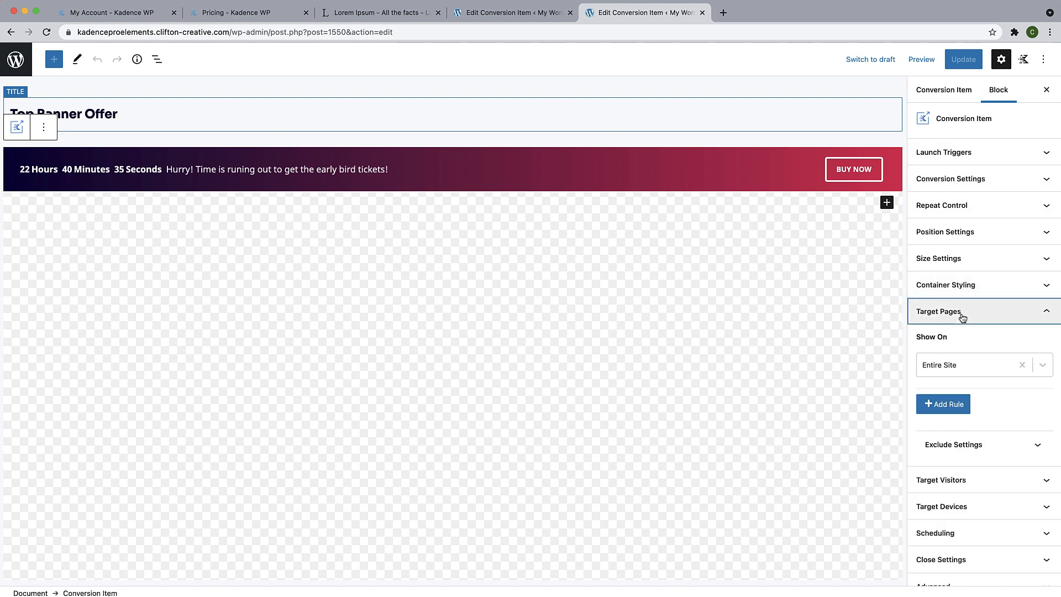
{"action": "left_click", "coordinate": [964, 446]}
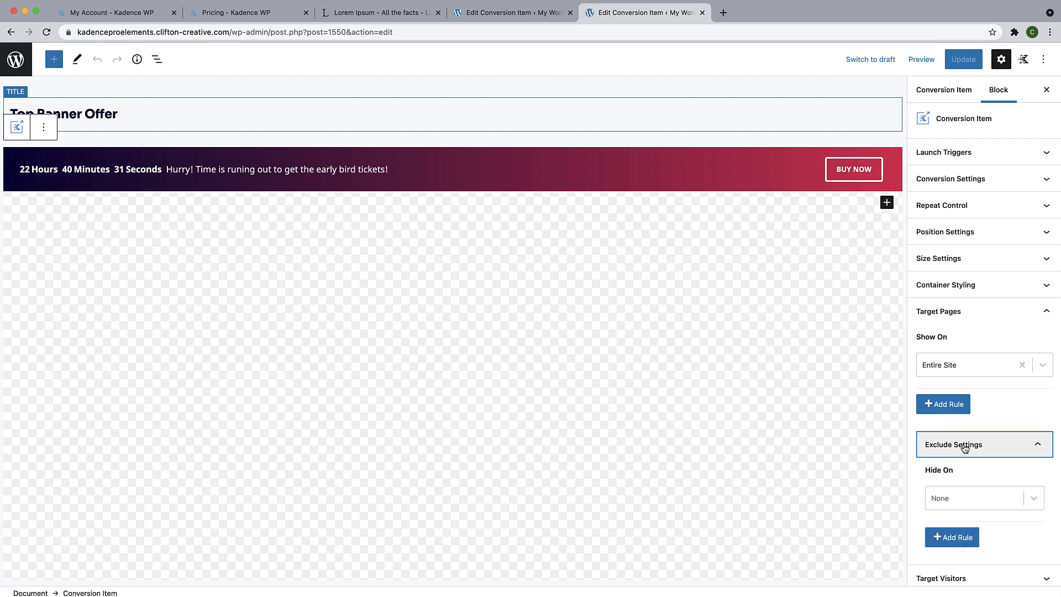
{"action": "scroll", "coordinate": [963, 469], "scroll_direction": "down", "scroll_amount": 1}
{"action": "scroll", "coordinate": [962, 472], "scroll_direction": "down", "scroll_amount": 1}
{"action": "left_click", "coordinate": [1032, 421]}
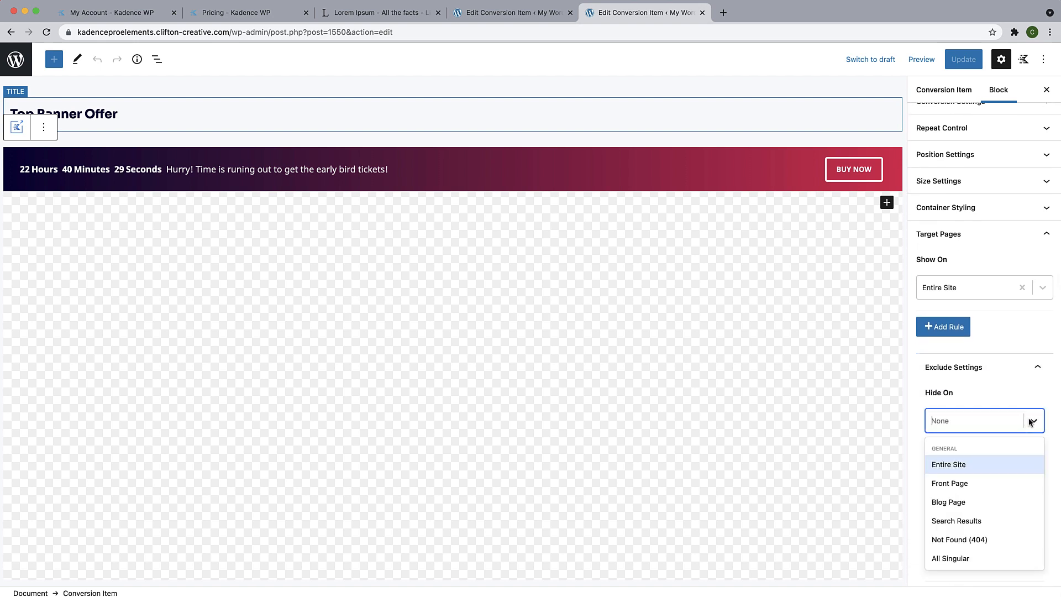
{"action": "scroll", "coordinate": [955, 503], "scroll_direction": "down", "scroll_amount": 6}
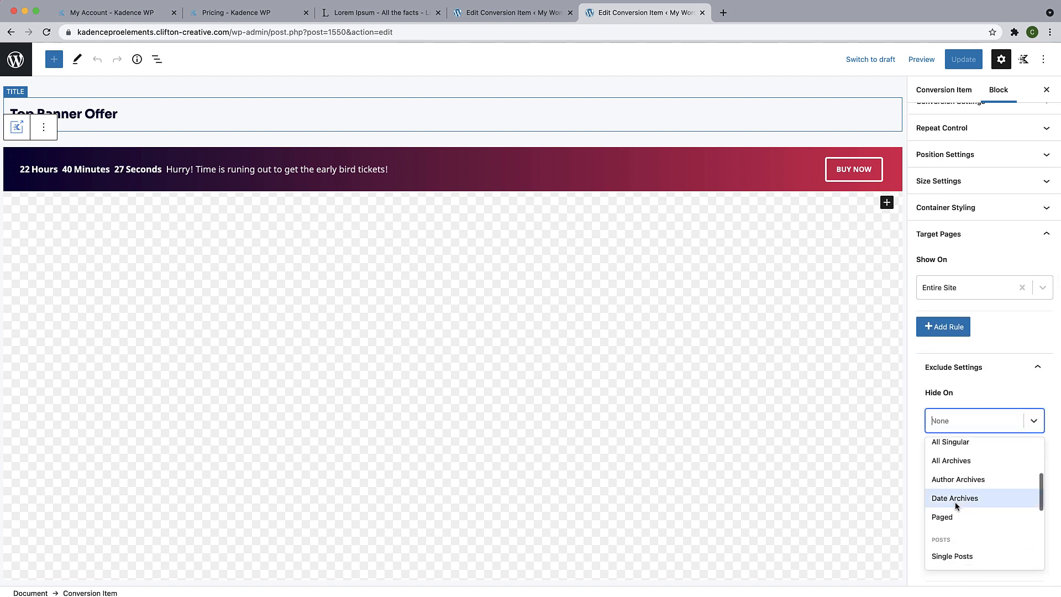
{"action": "scroll", "coordinate": [955, 520], "scroll_direction": "down", "scroll_amount": 2}
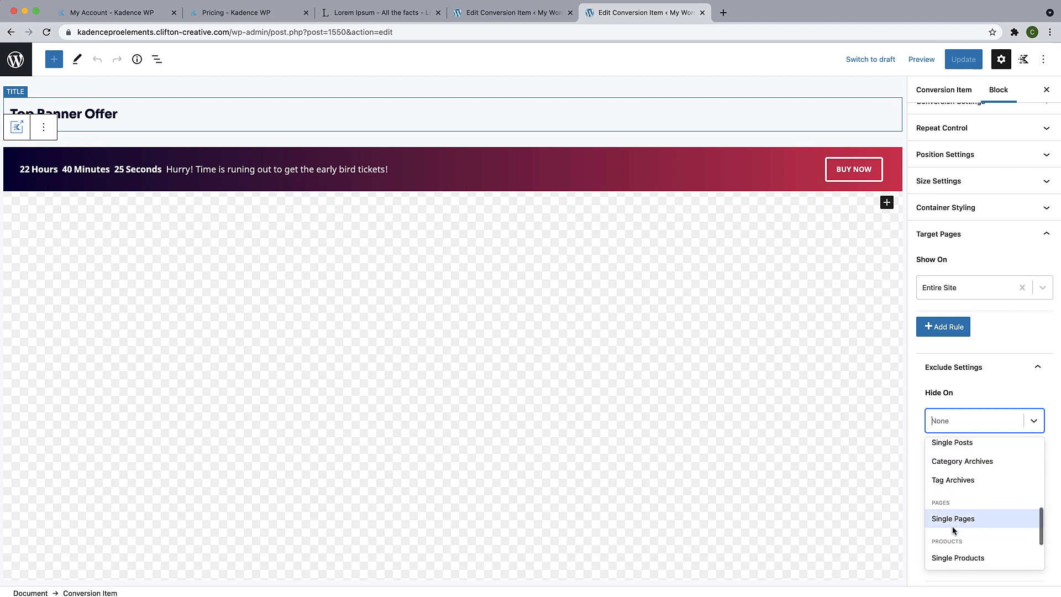
{"action": "left_click", "coordinate": [953, 512]}
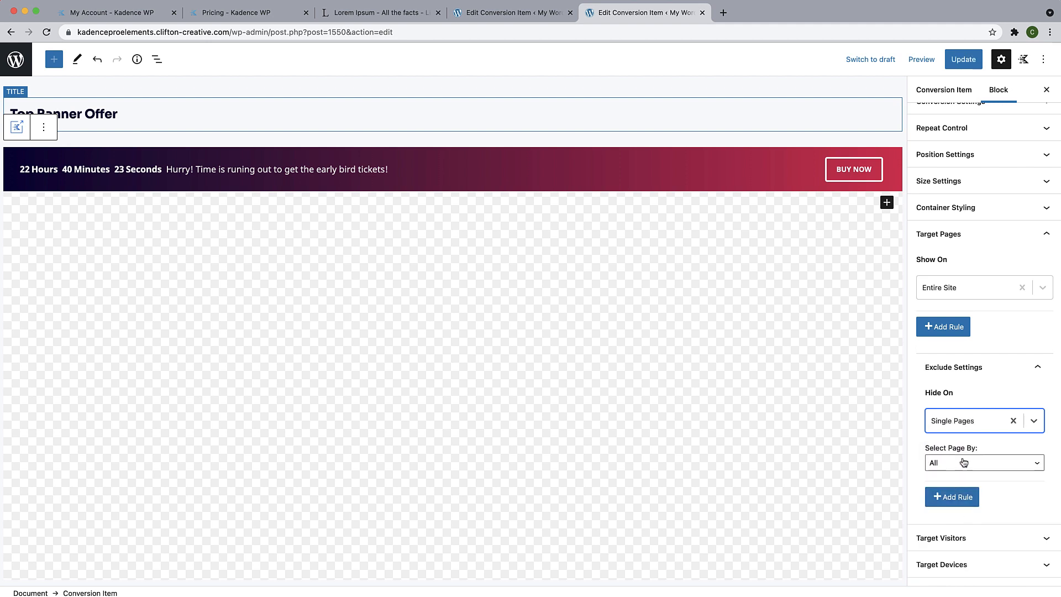
Limit the banner's exclusion to the individually selected Registration page and update the conversion item.
{"action": "left_click", "coordinate": [962, 463]}
{"action": "left_click", "coordinate": [953, 501]}
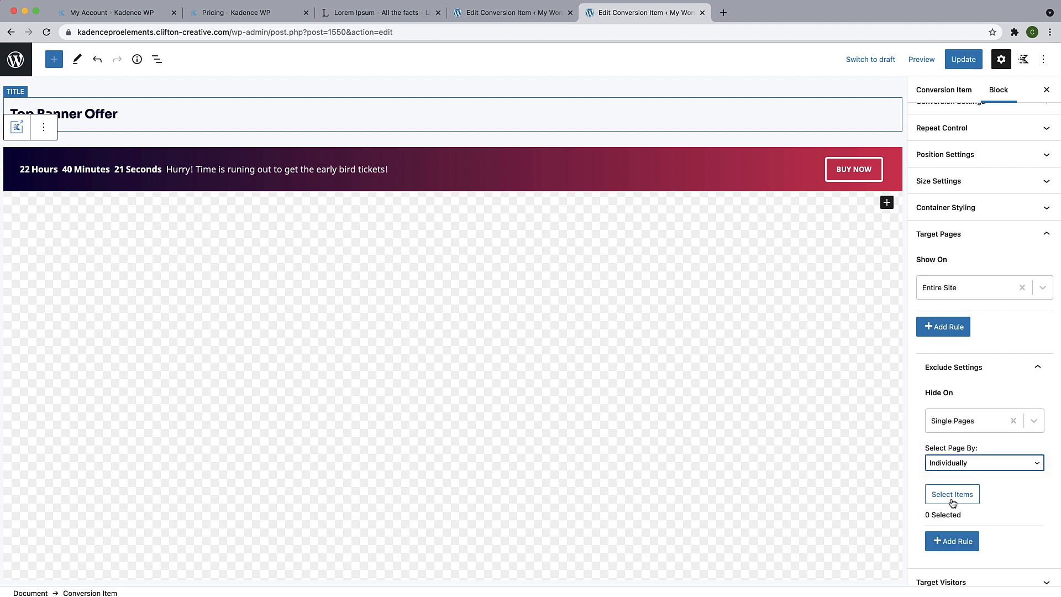
{"action": "left_click", "coordinate": [956, 493]}
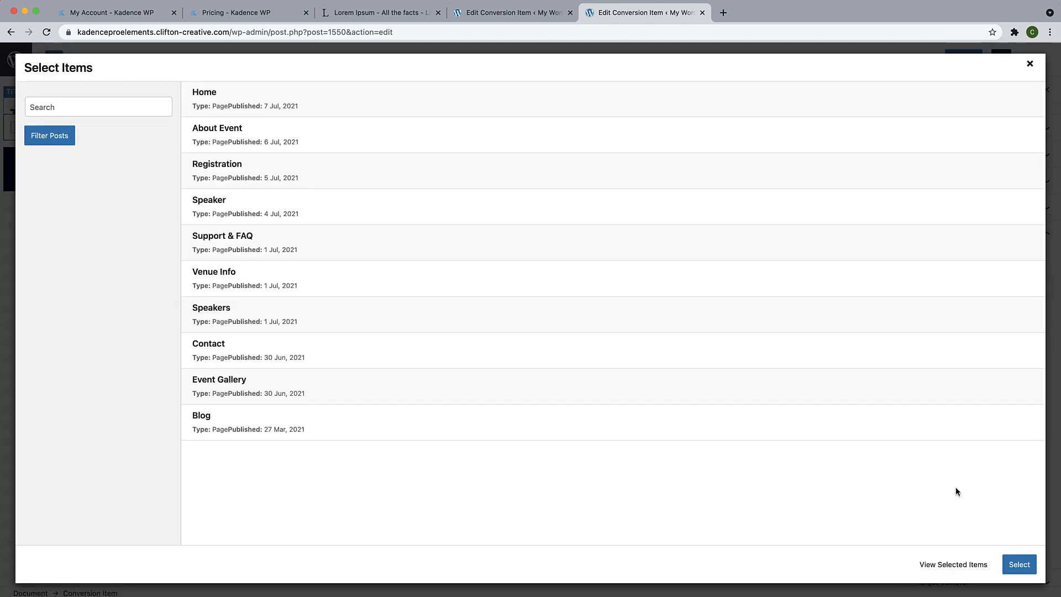
{"action": "left_click", "coordinate": [274, 178]}
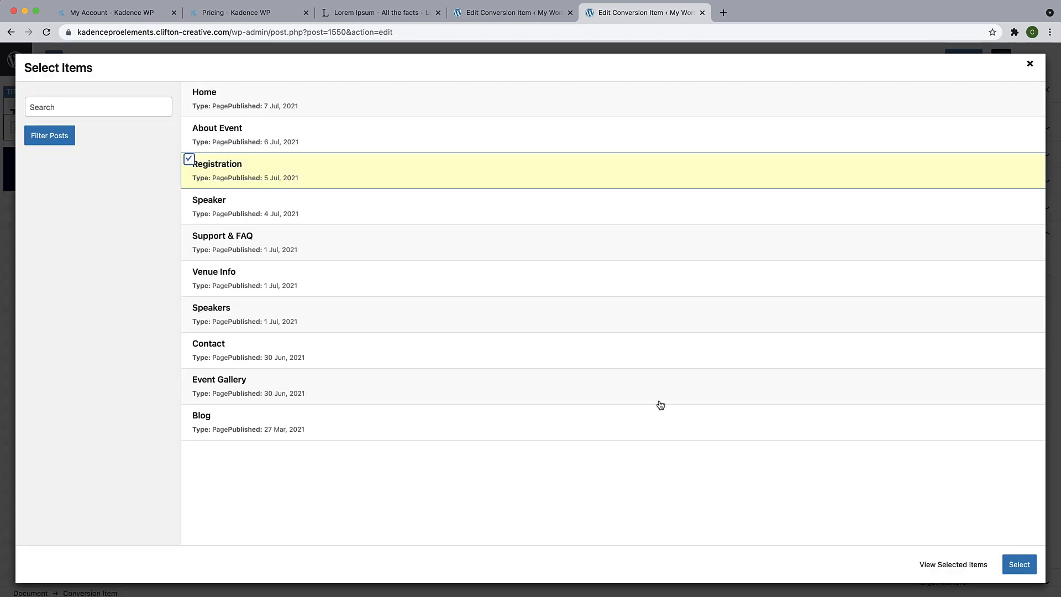
{"action": "left_click", "coordinate": [1019, 565]}
{"action": "left_click", "coordinate": [958, 60]}
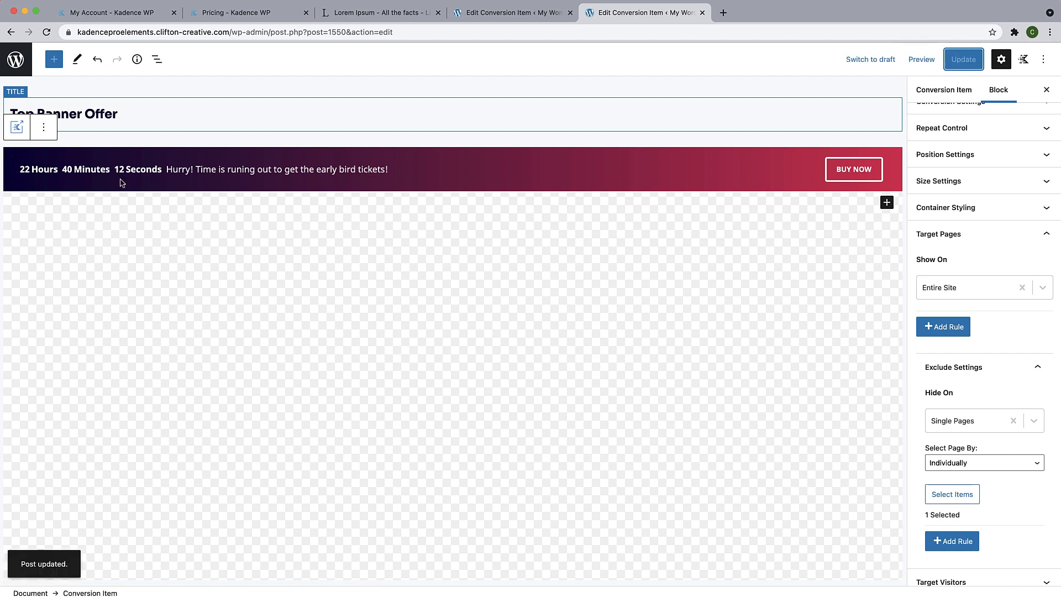
Follow the banner's Buy Now link from the front page again and check the Registration page for the excluded banner.
{"action": "left_click", "coordinate": [15, 59]}
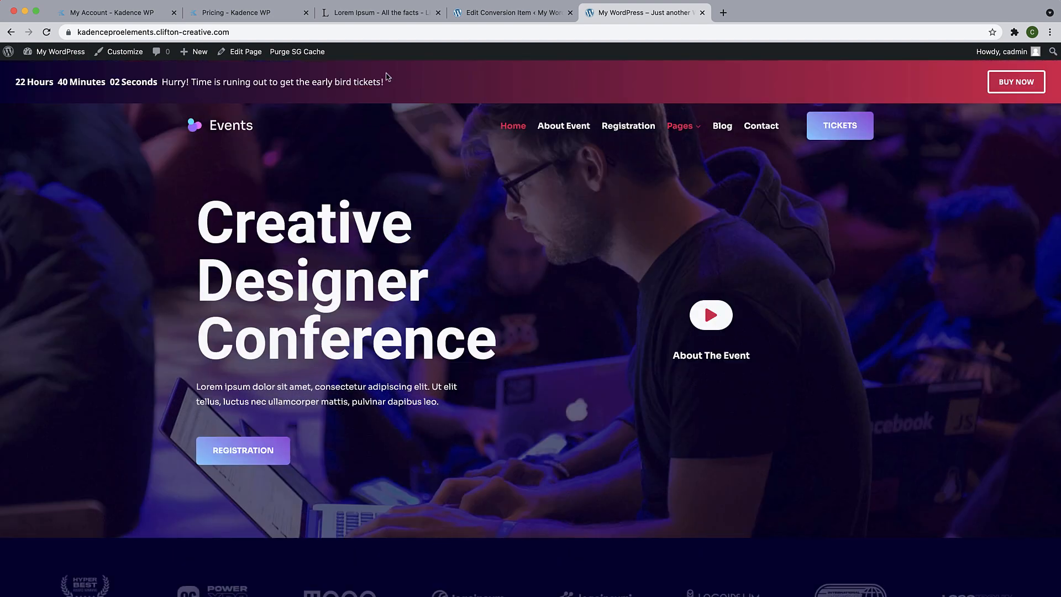
{"action": "left_click", "coordinate": [1024, 90]}
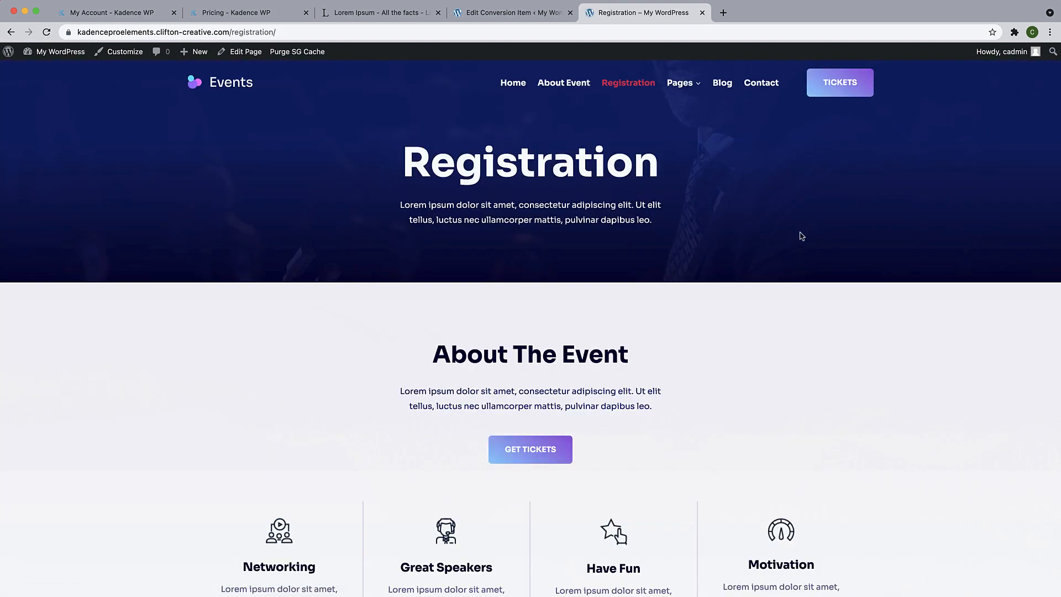
{"action": "scroll", "coordinate": [802, 236], "scroll_direction": "down", "scroll_amount": 15}
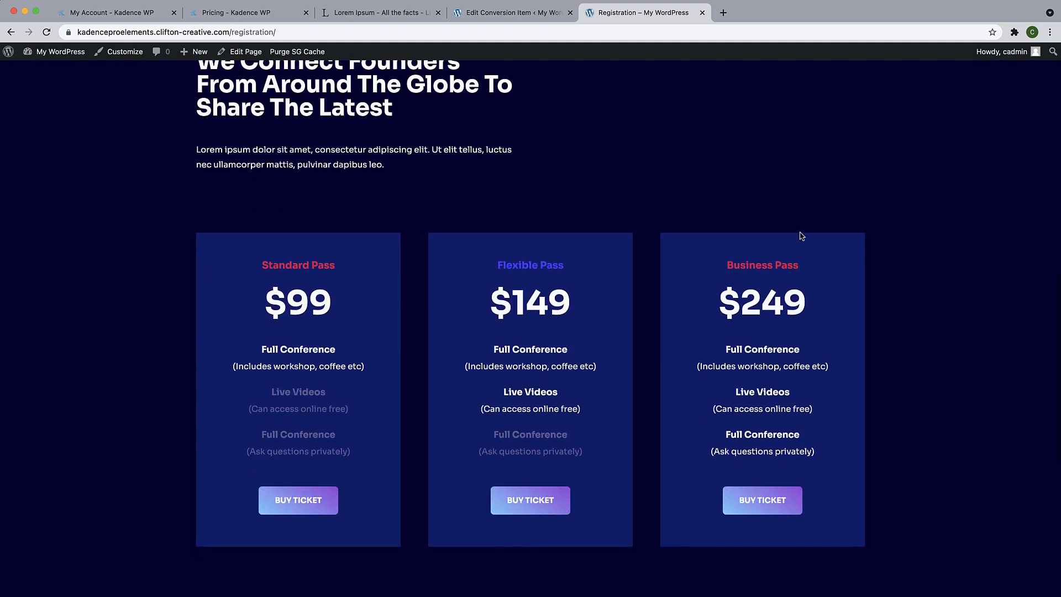
Dismiss the discount offer pop-up on the Registration page and open the Kadence Conversions dashboard in the site admin.
{"action": "scroll", "coordinate": [801, 236], "scroll_direction": "up", "scroll_amount": 15}
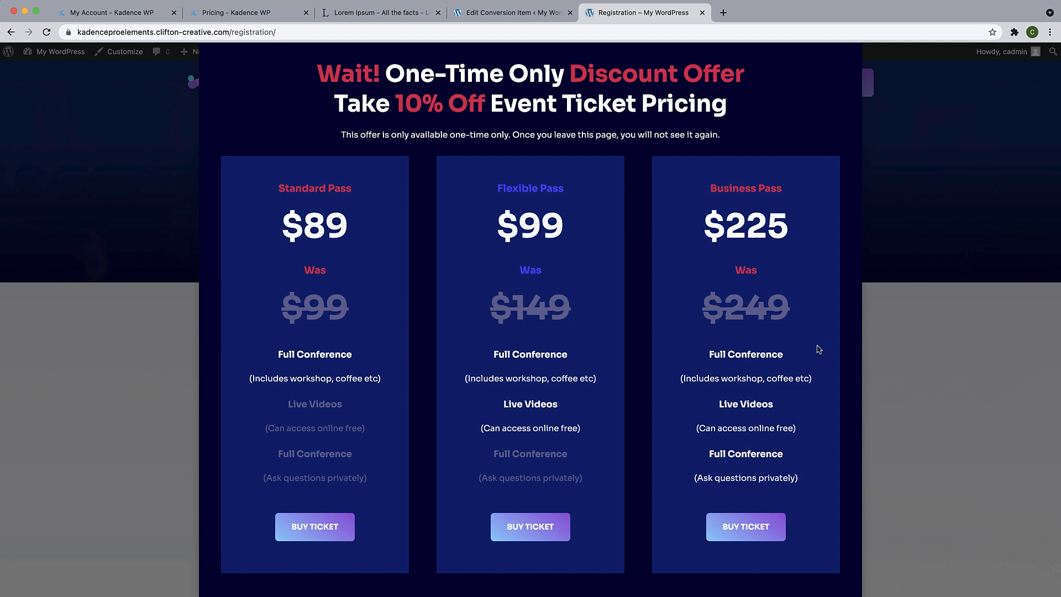
{"action": "left_click", "coordinate": [884, 343]}
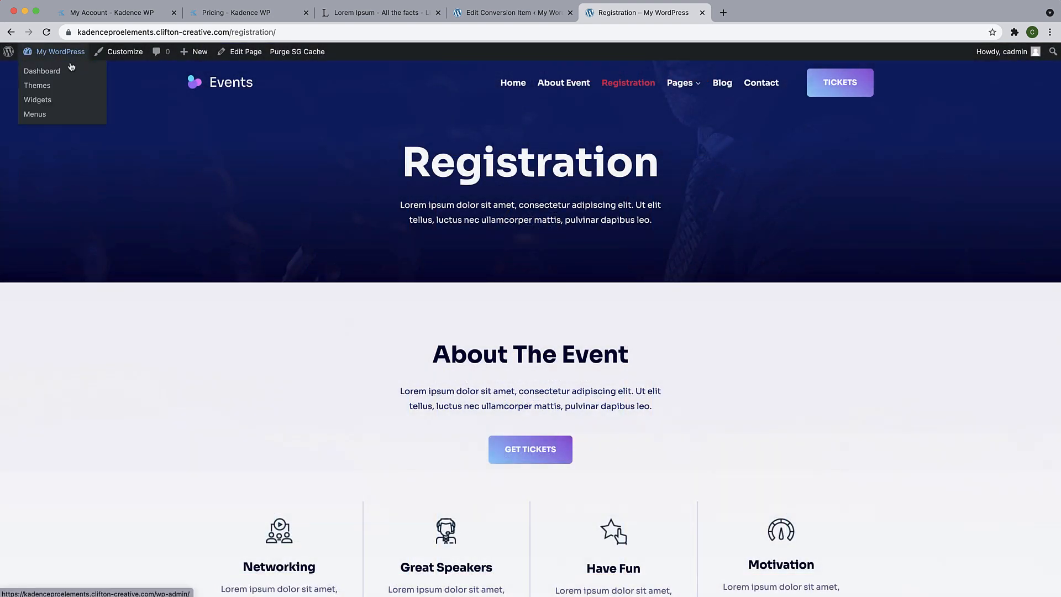
{"action": "left_click", "coordinate": [65, 71]}
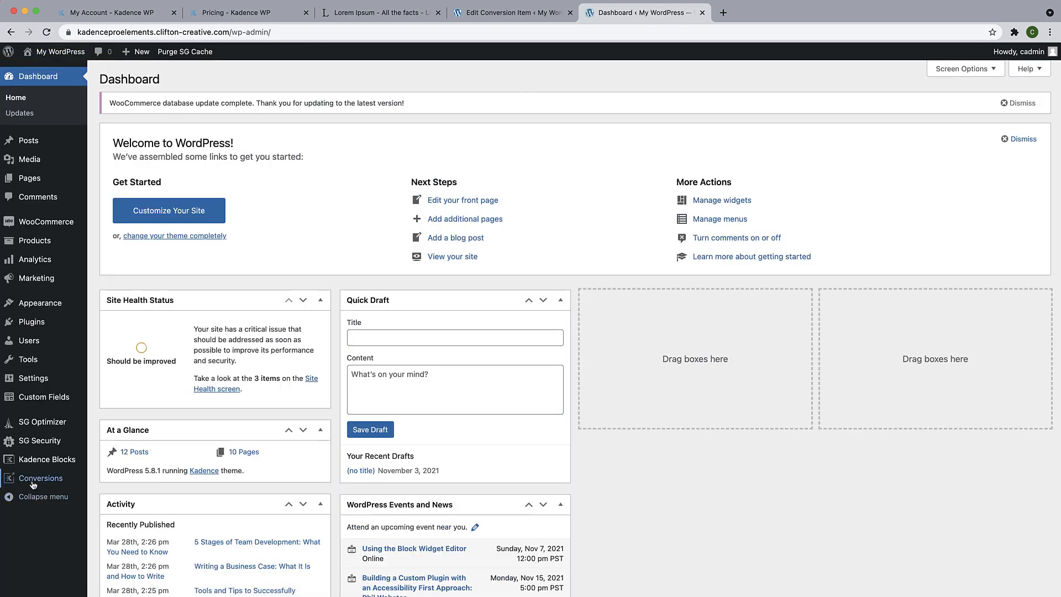
{"action": "mouse_move", "coordinate": [39, 478]}
{"action": "left_click", "coordinate": [127, 495]}
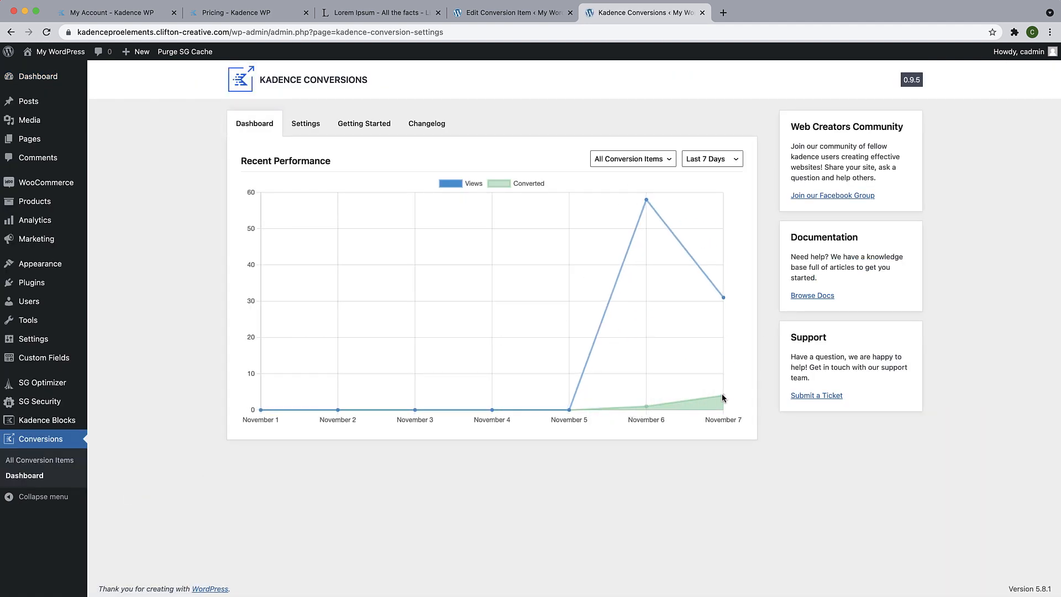
Examine the Recent Performance chart for all conversion items, and filter it to Top Banner Offer to check its November 7 views and conversions.
{"action": "mouse_move", "coordinate": [721, 398]}
{"action": "mouse_move", "coordinate": [649, 201]}
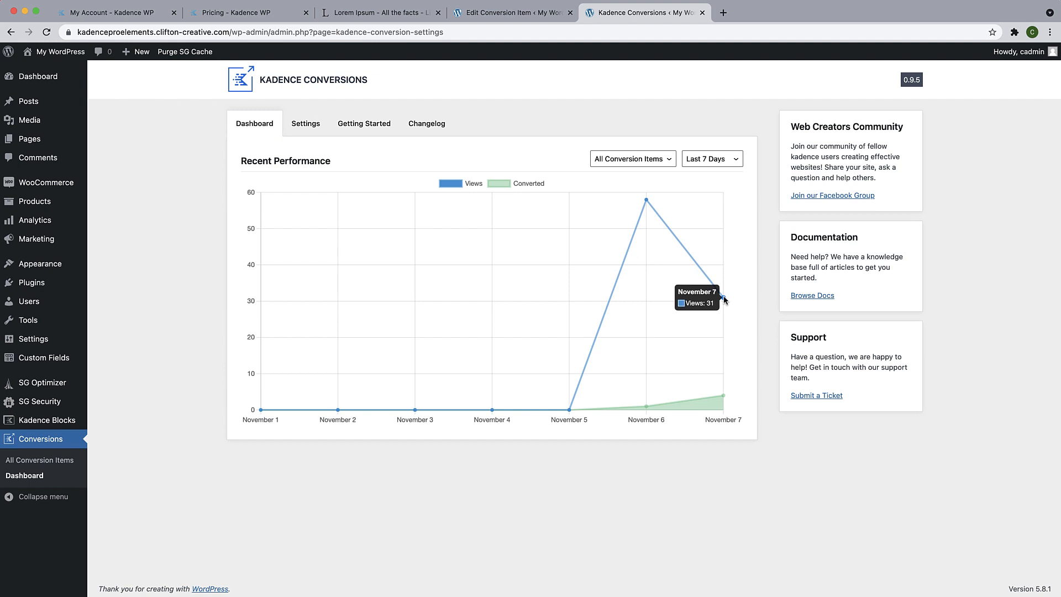
{"action": "left_click", "coordinate": [657, 163]}
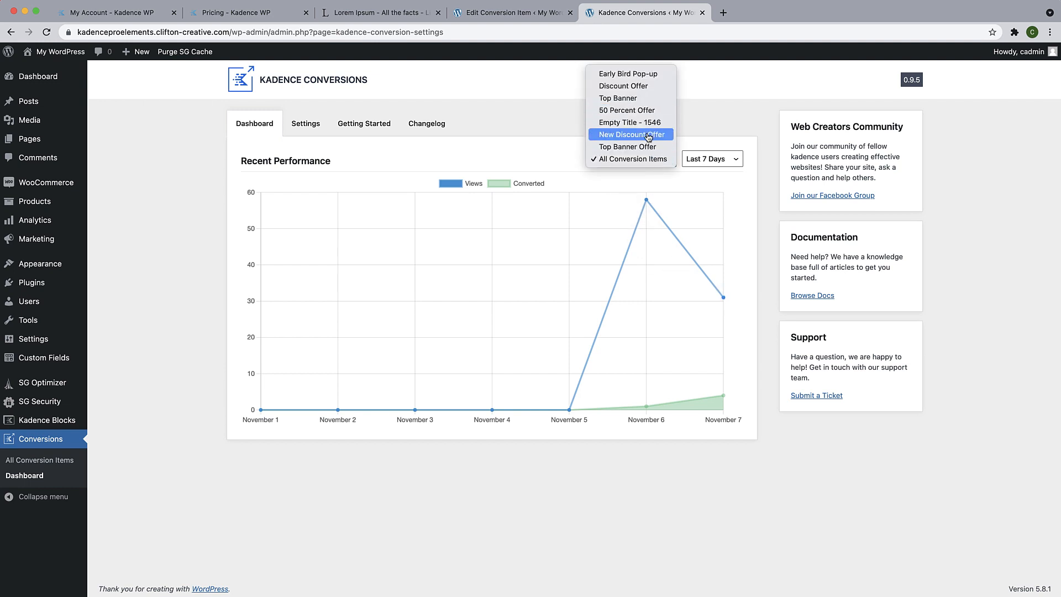
{"action": "left_click", "coordinate": [647, 147]}
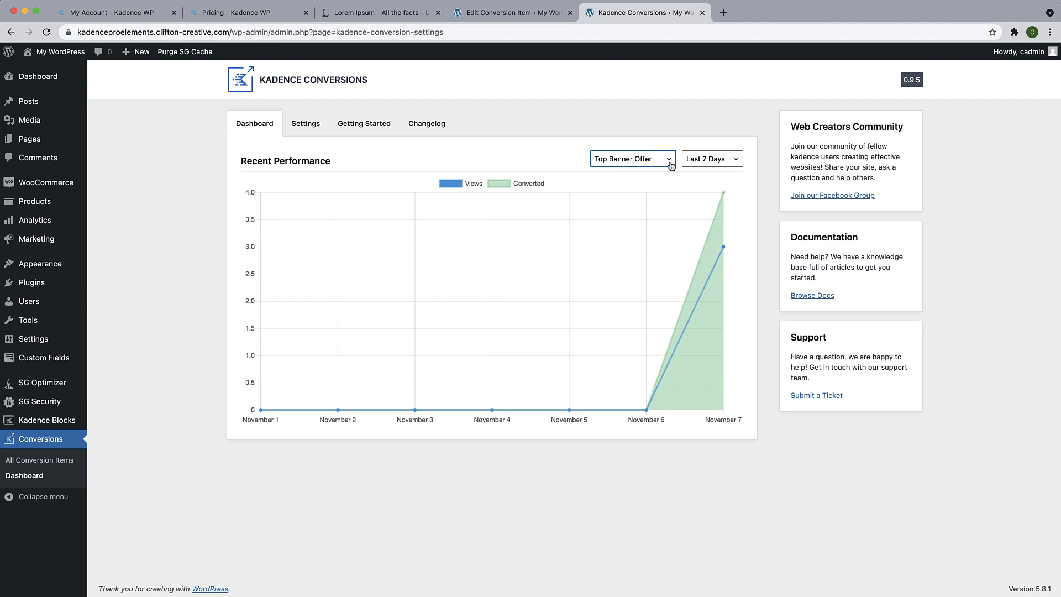
{"action": "mouse_move", "coordinate": [723, 194]}
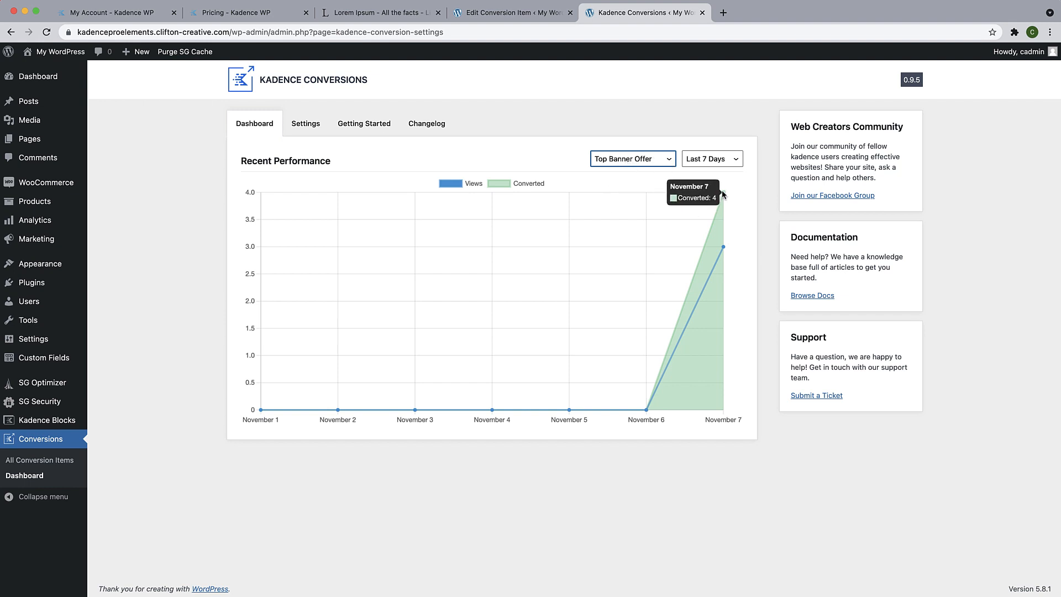
{"action": "mouse_move", "coordinate": [723, 249]}
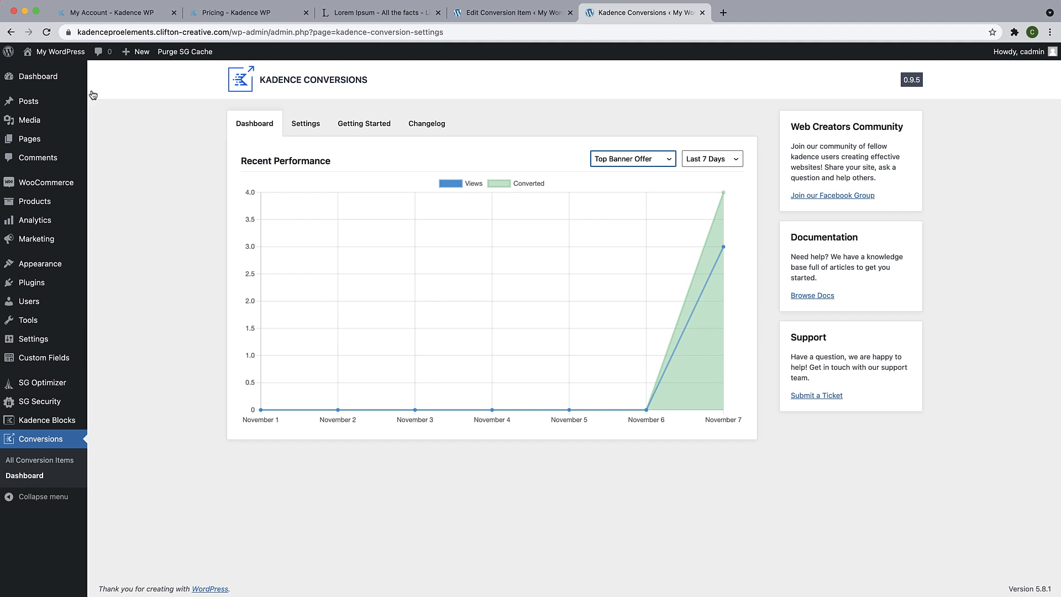
Leave the Conversions dashboard and visit the site's front page.
{"action": "left_click", "coordinate": [75, 57]}
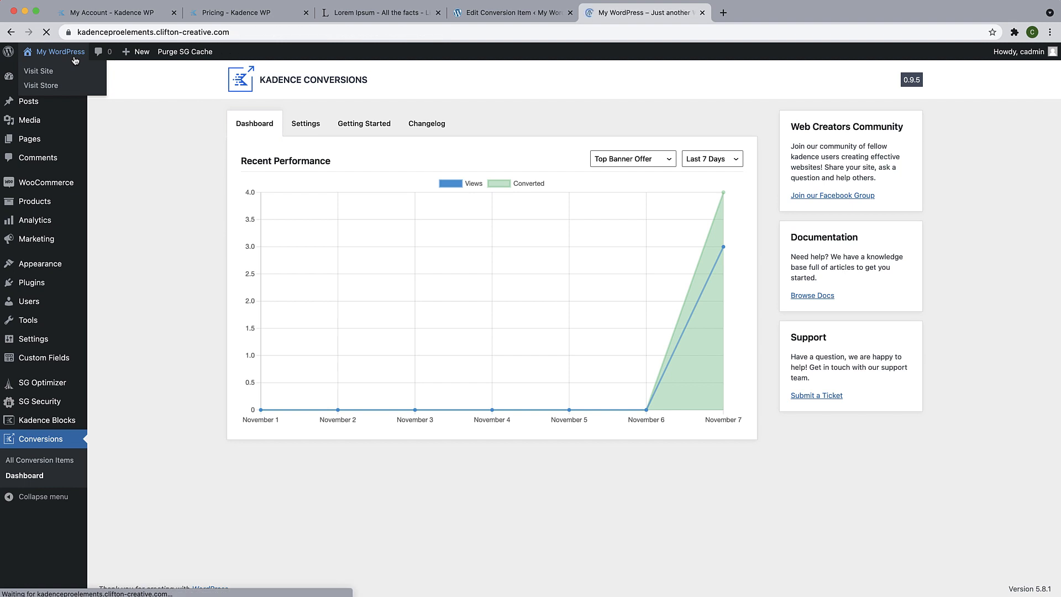